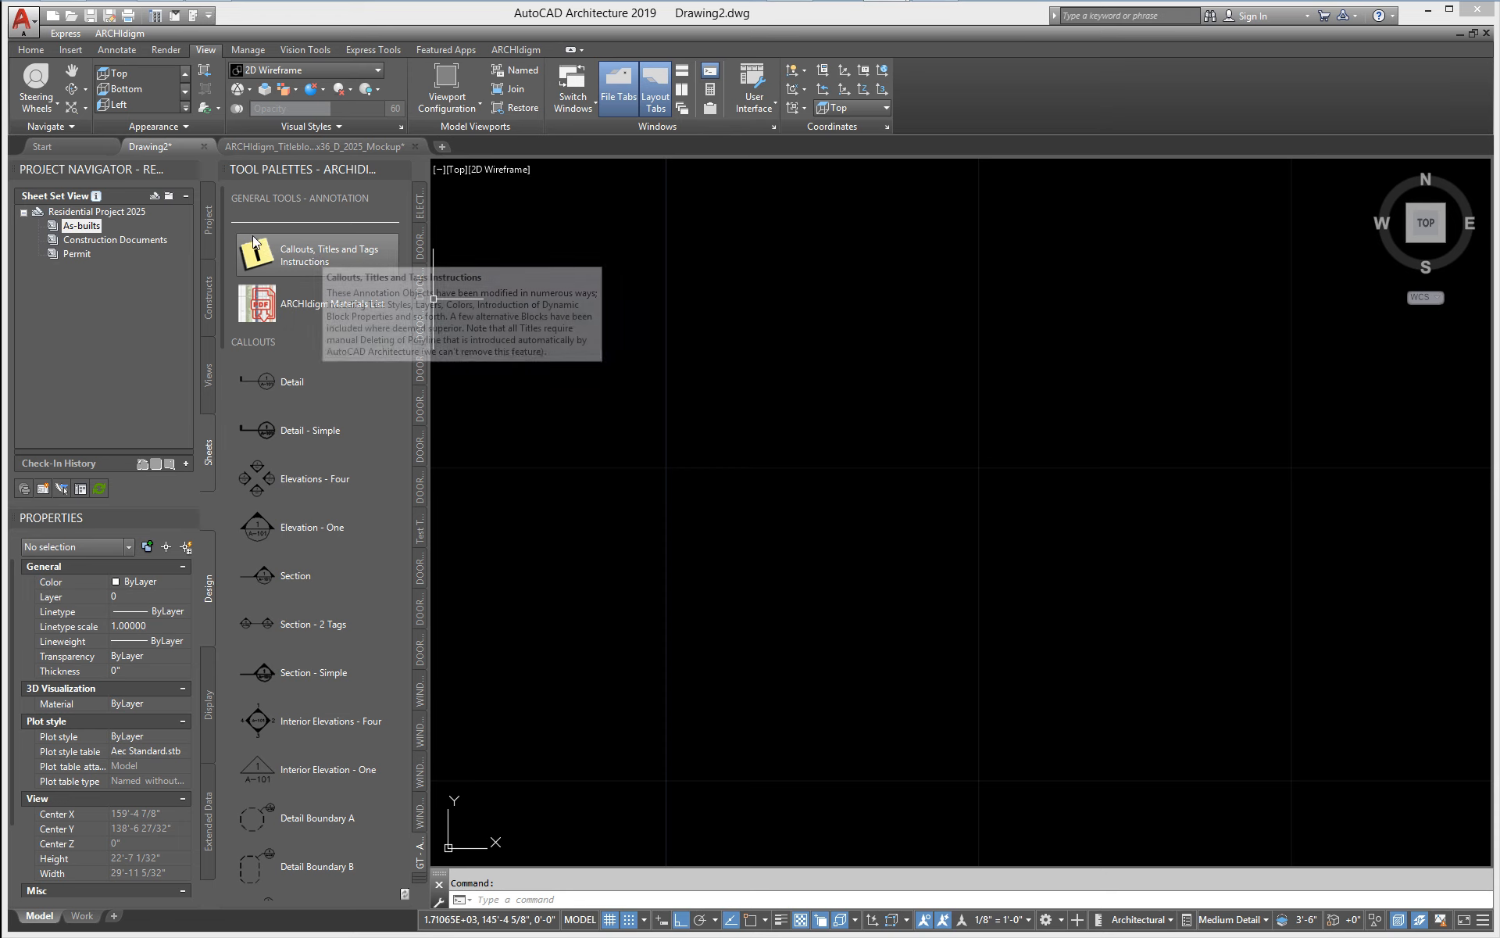
- Create a new drawing from the ARCHIdigm_General_2025_(Imperial Ctb).dwt template in the ARCHIdigm Drawing Templates folder
{"action": "left_click", "coordinate": [208, 223]}
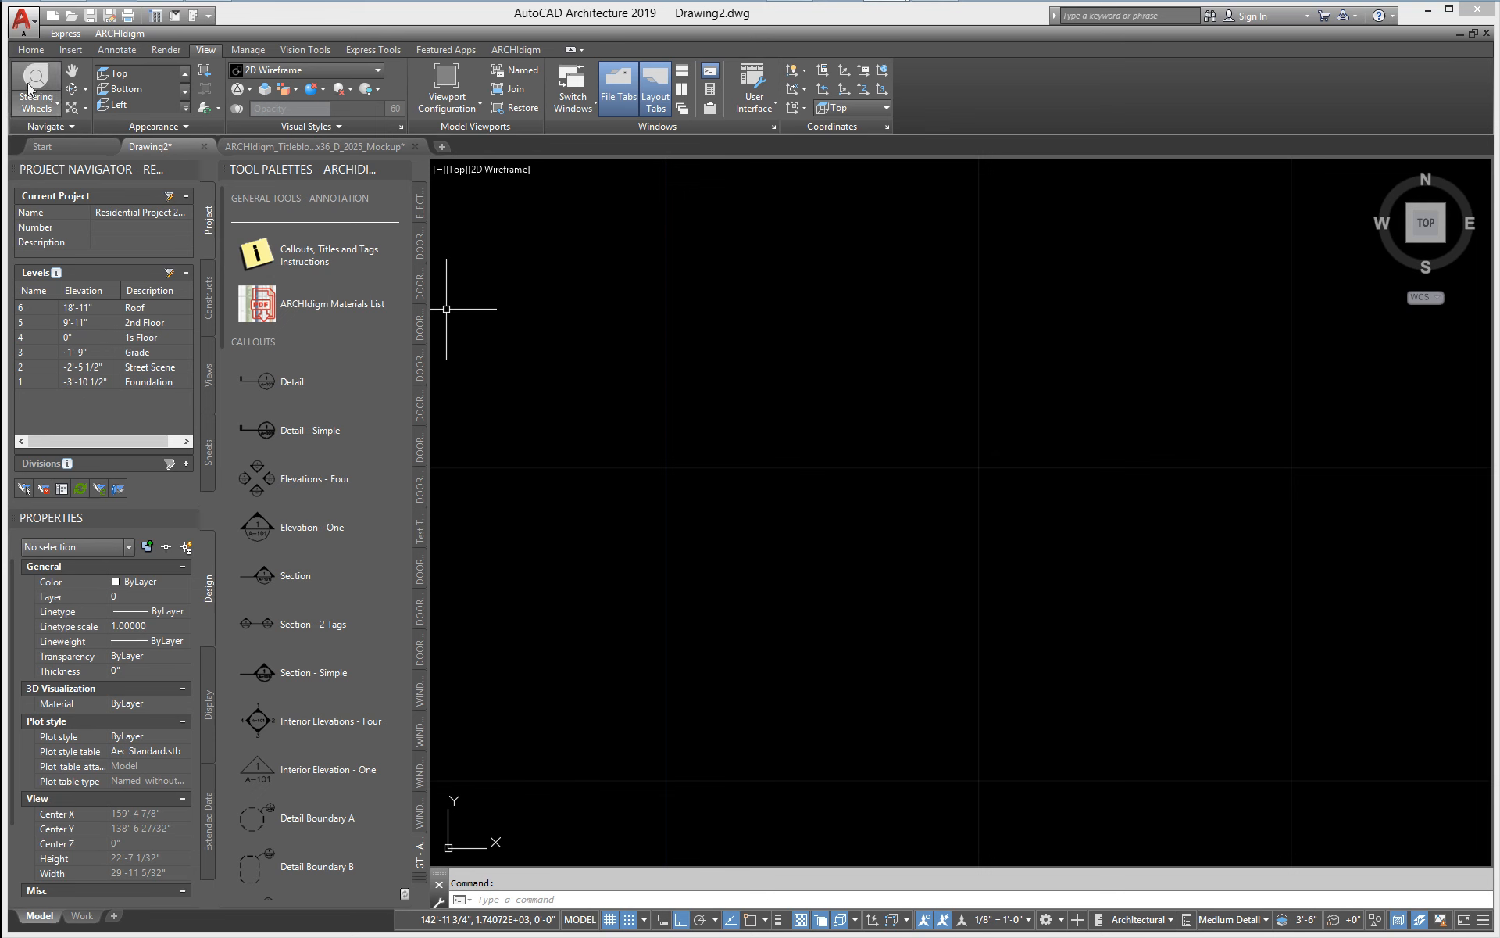
{"action": "left_click", "coordinate": [23, 20]}
{"action": "left_click", "coordinate": [49, 103]}
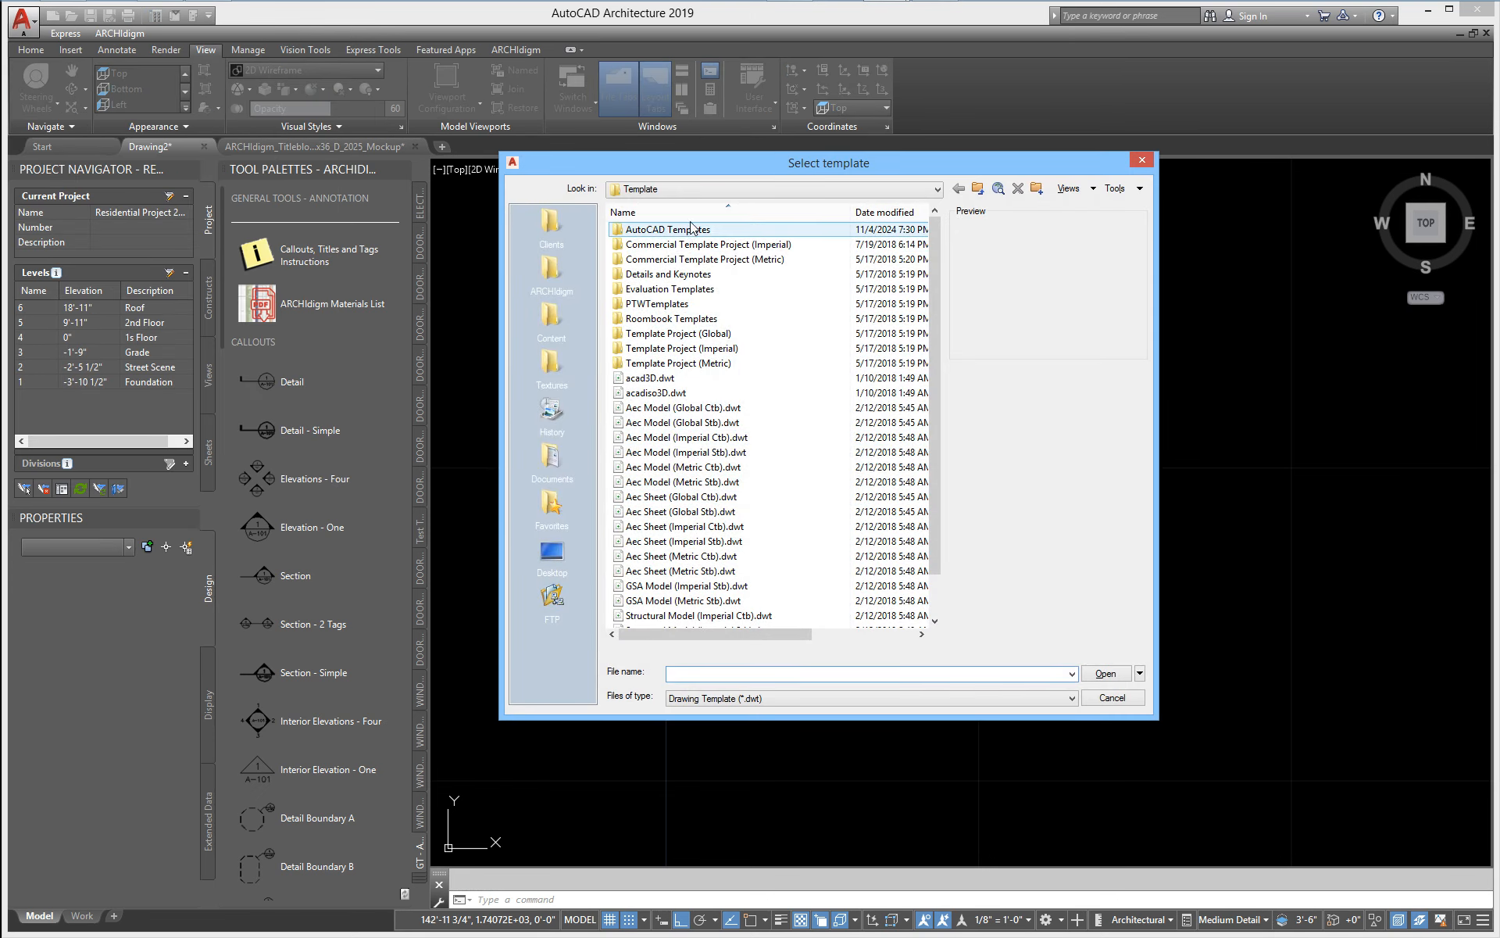
{"action": "left_click", "coordinate": [687, 191]}
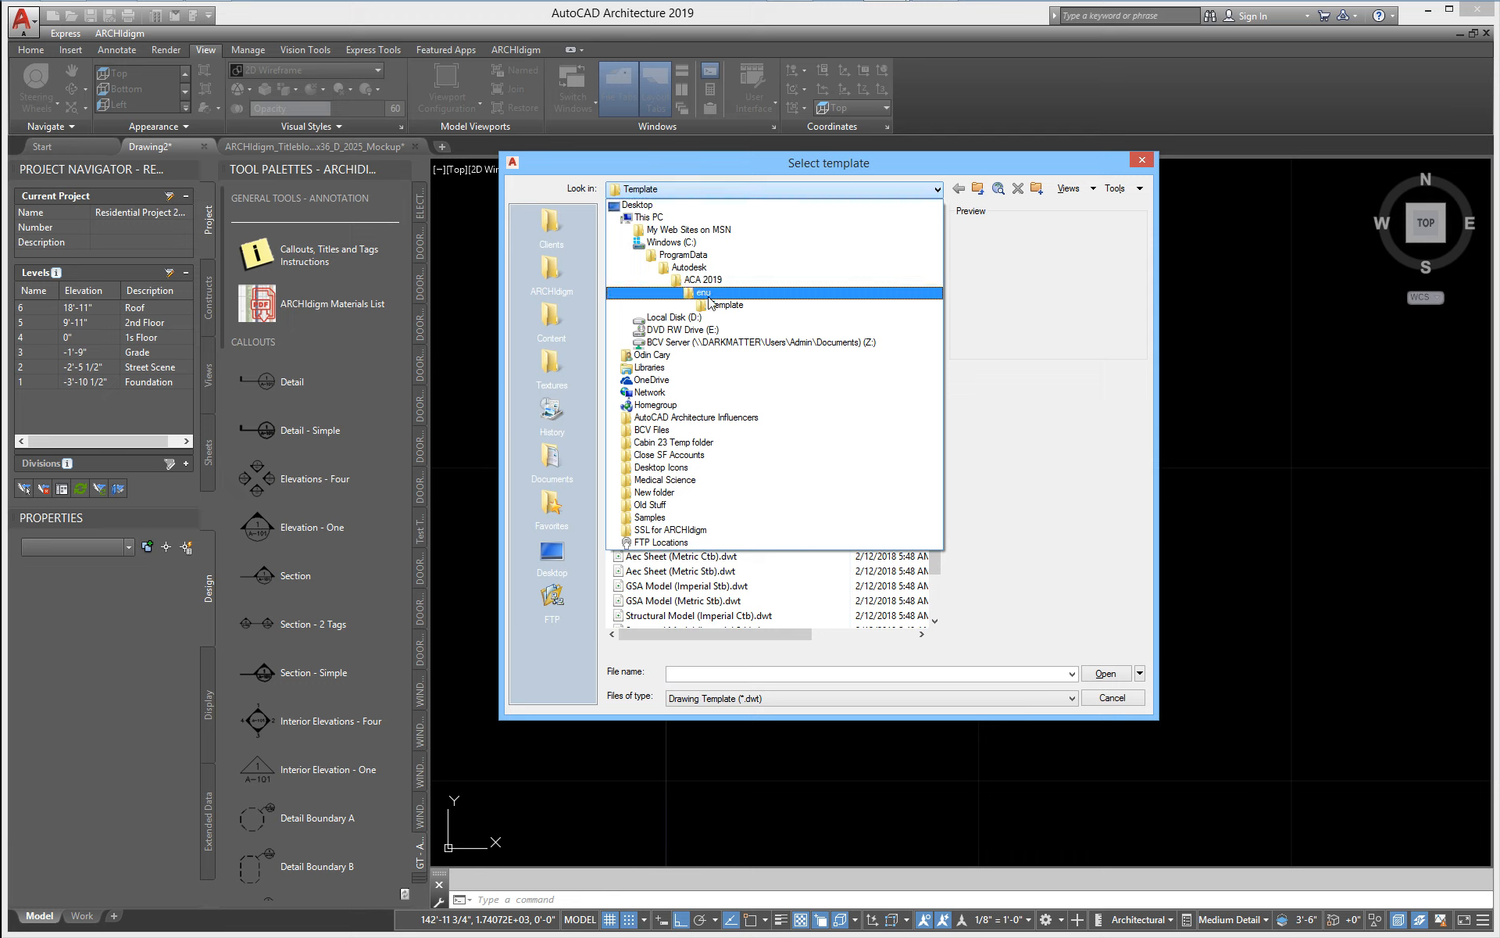
{"action": "left_click", "coordinate": [694, 243]}
{"action": "double_click", "coordinate": [642, 237]}
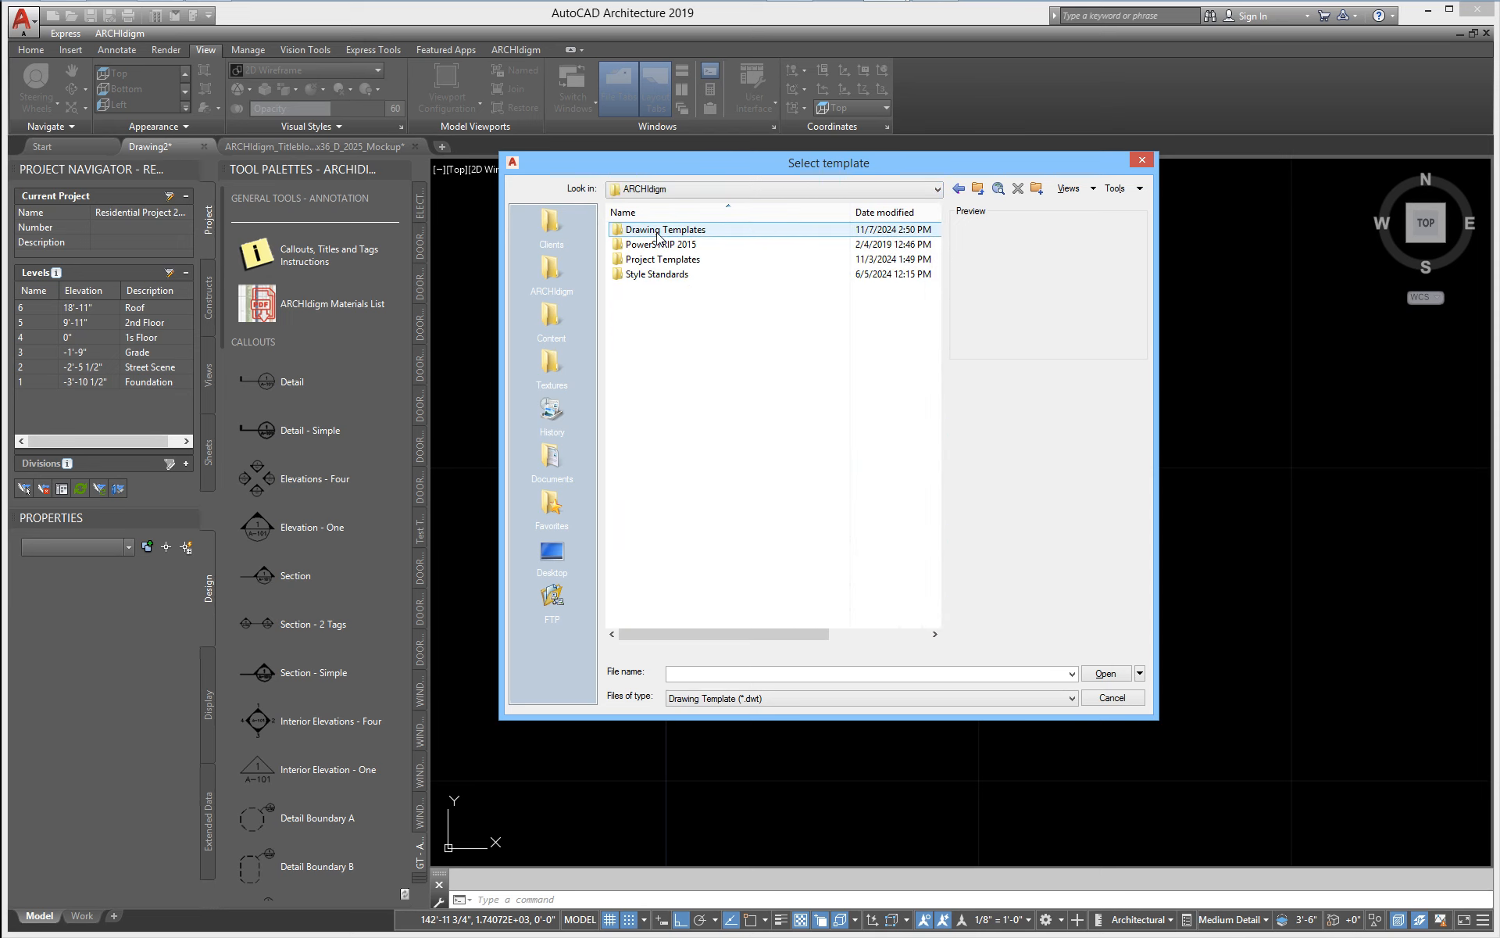
{"action": "double_click", "coordinate": [659, 233]}
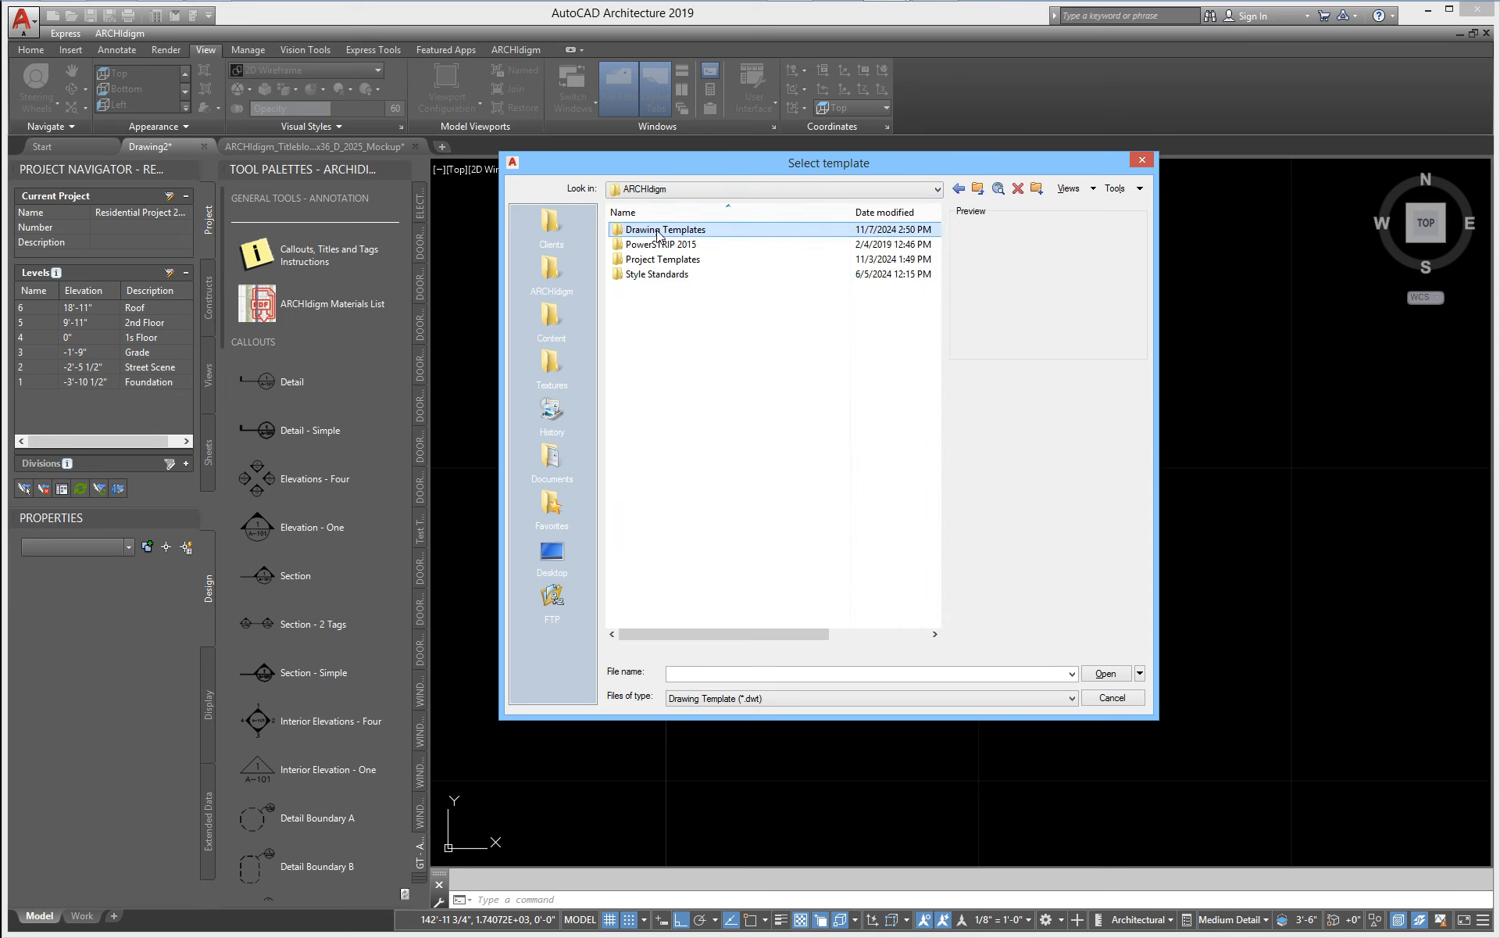
{"action": "left_click", "coordinate": [663, 232]}
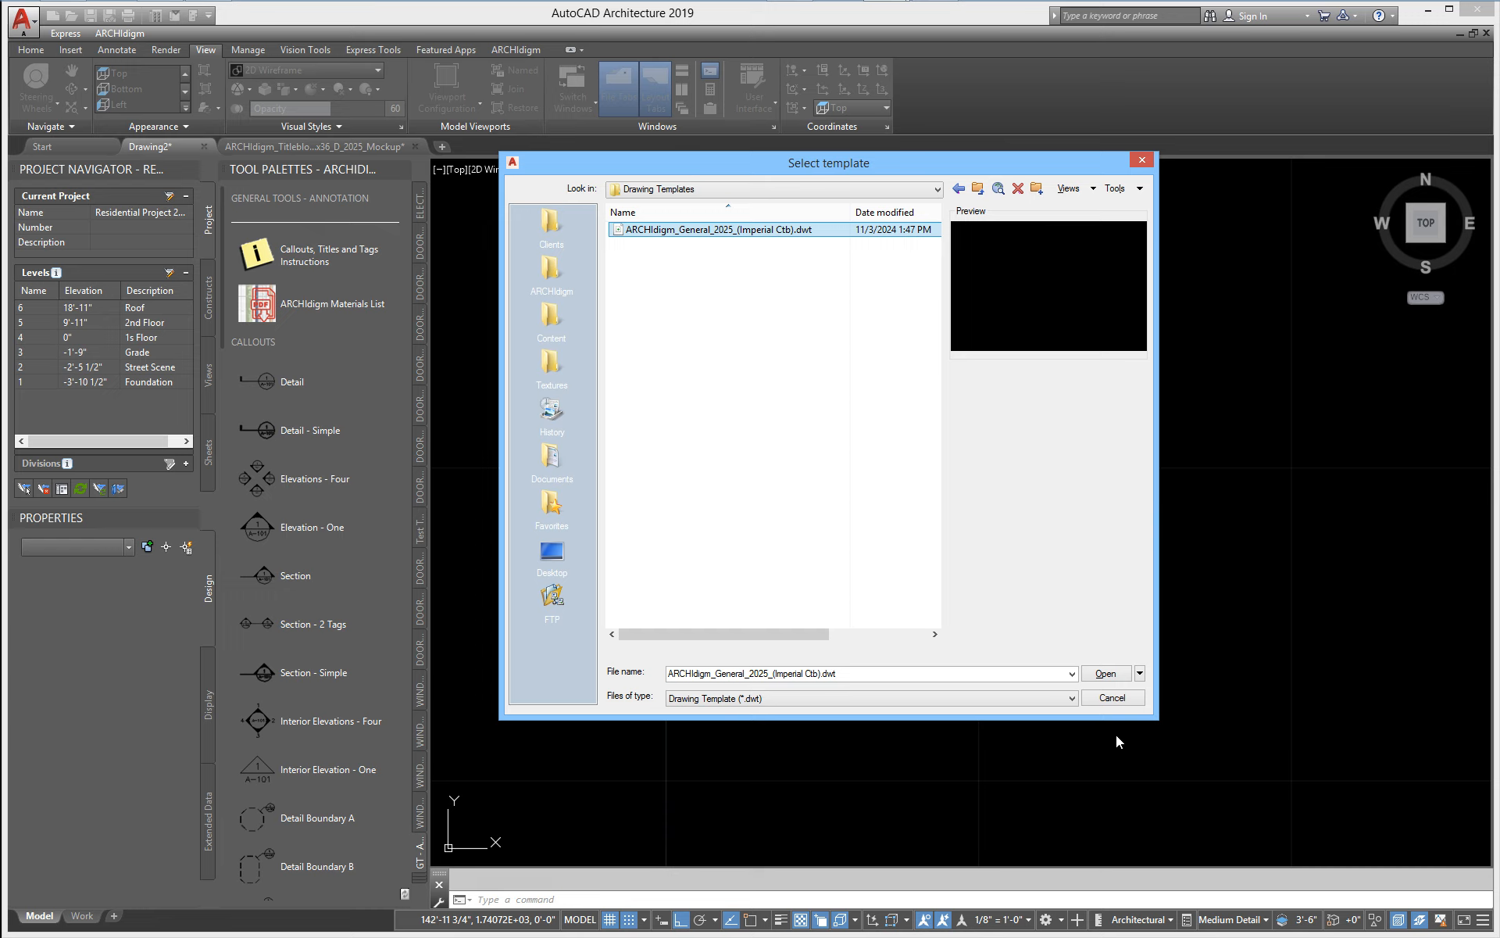
{"action": "left_click", "coordinate": [1106, 674]}
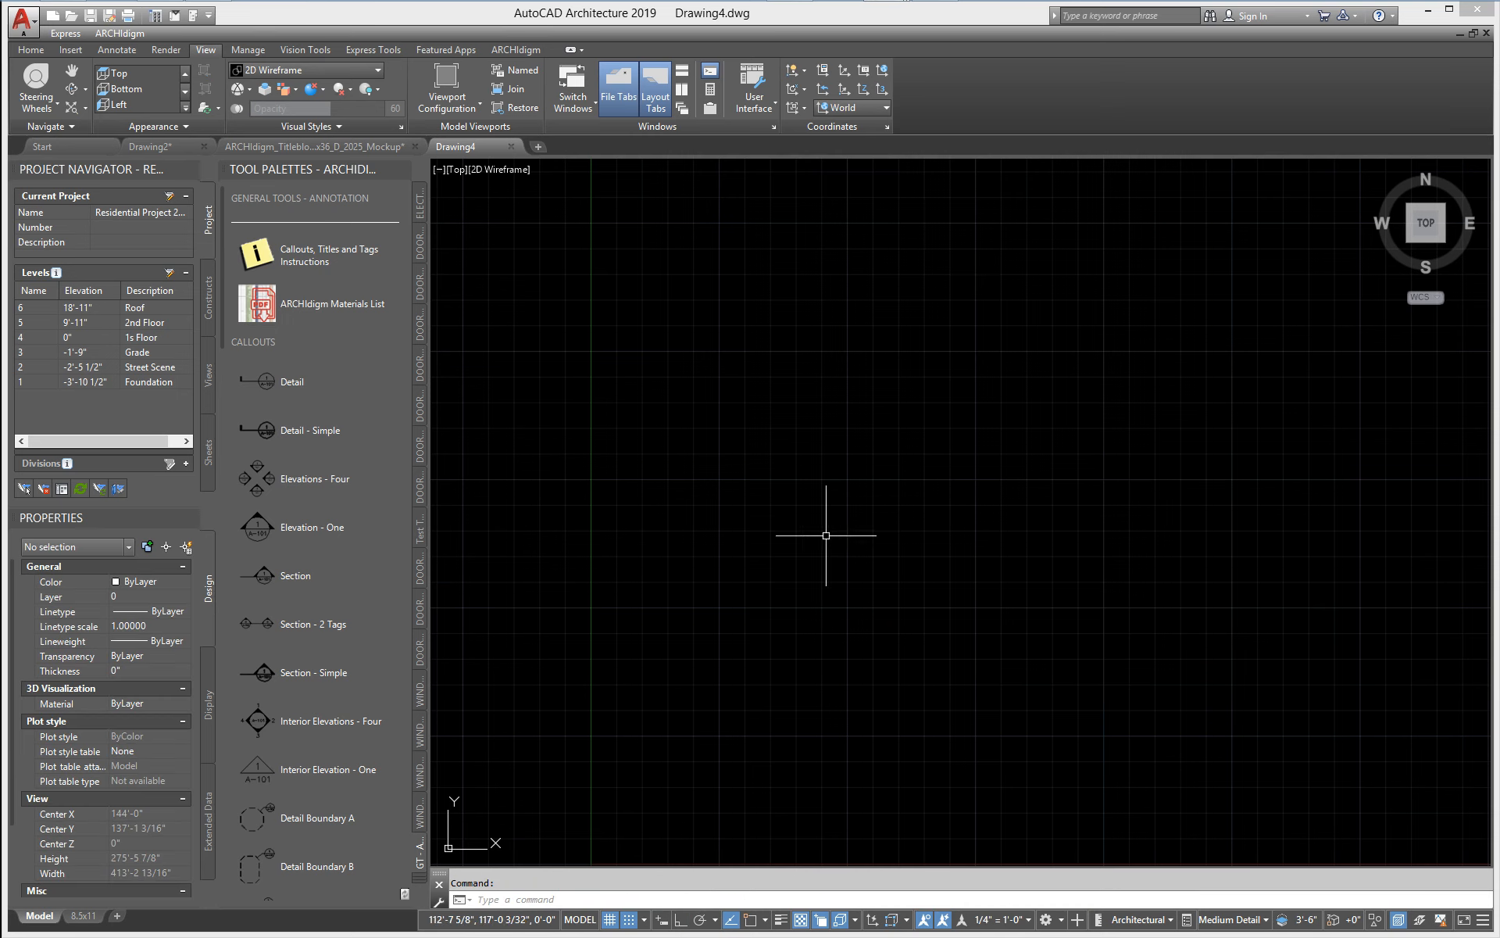
- Open the 8.5x11 layout and rename it 24x36
{"action": "left_click", "coordinate": [85, 917]}
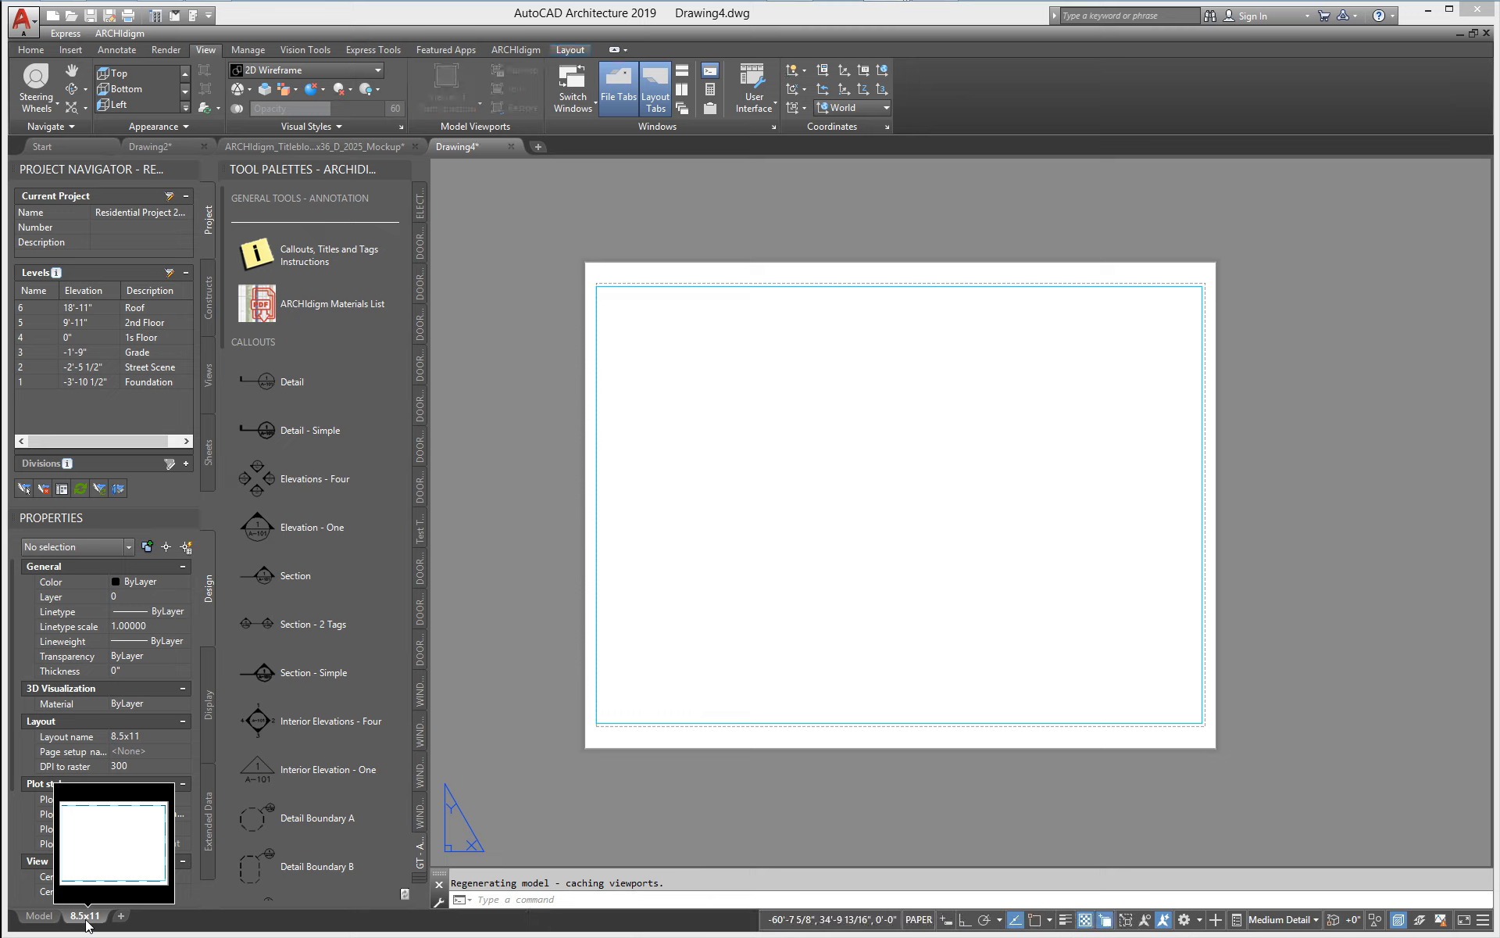
{"action": "right_click", "coordinate": [91, 920]}
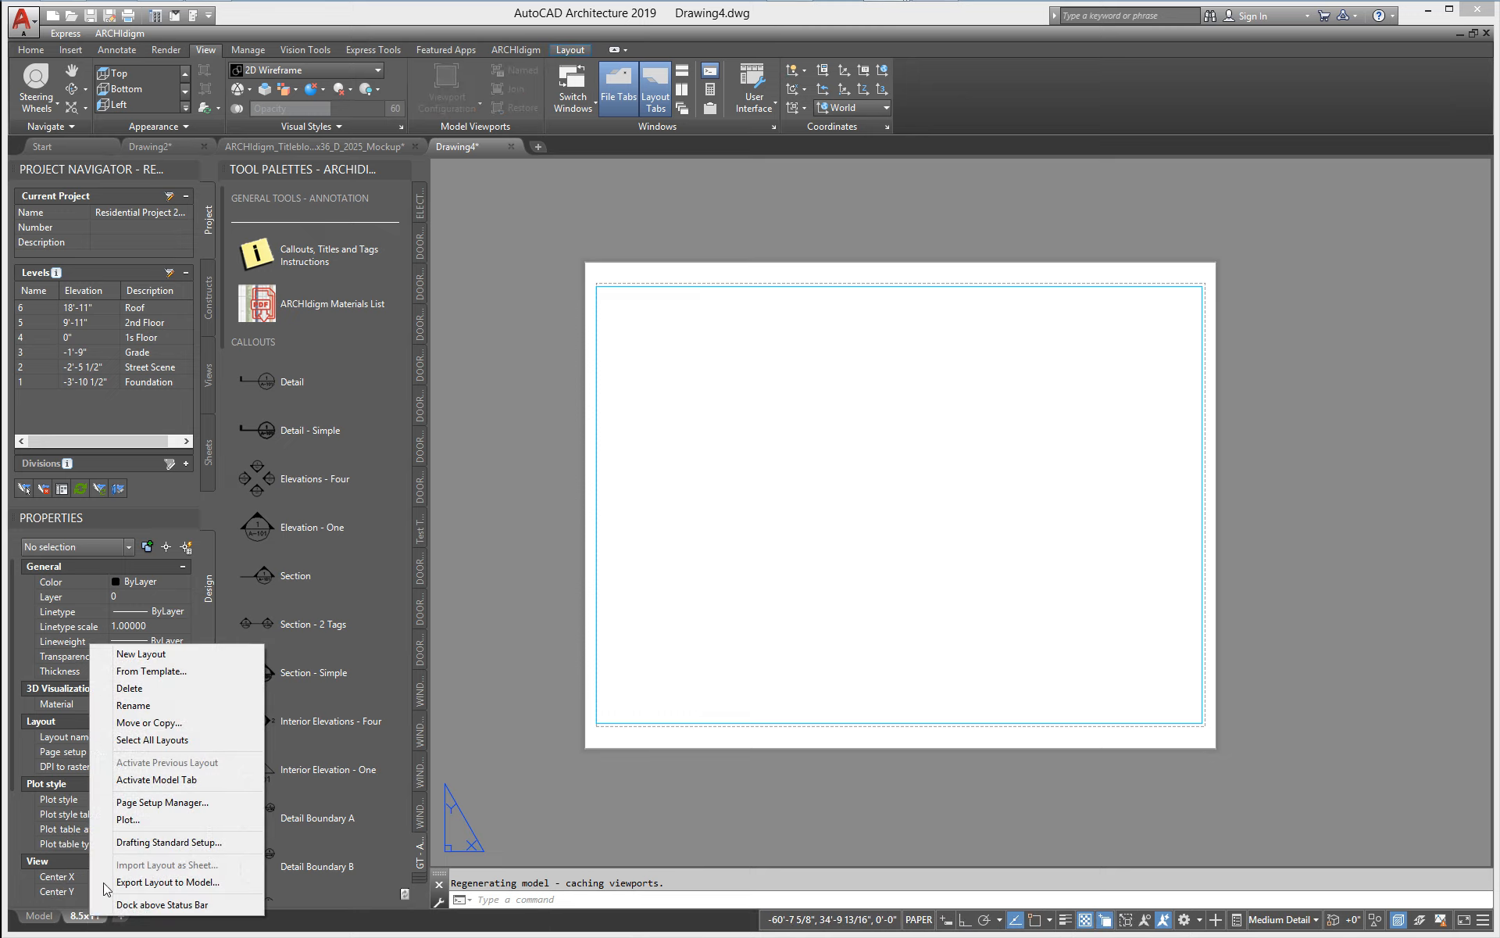
{"action": "left_click", "coordinate": [156, 707]}
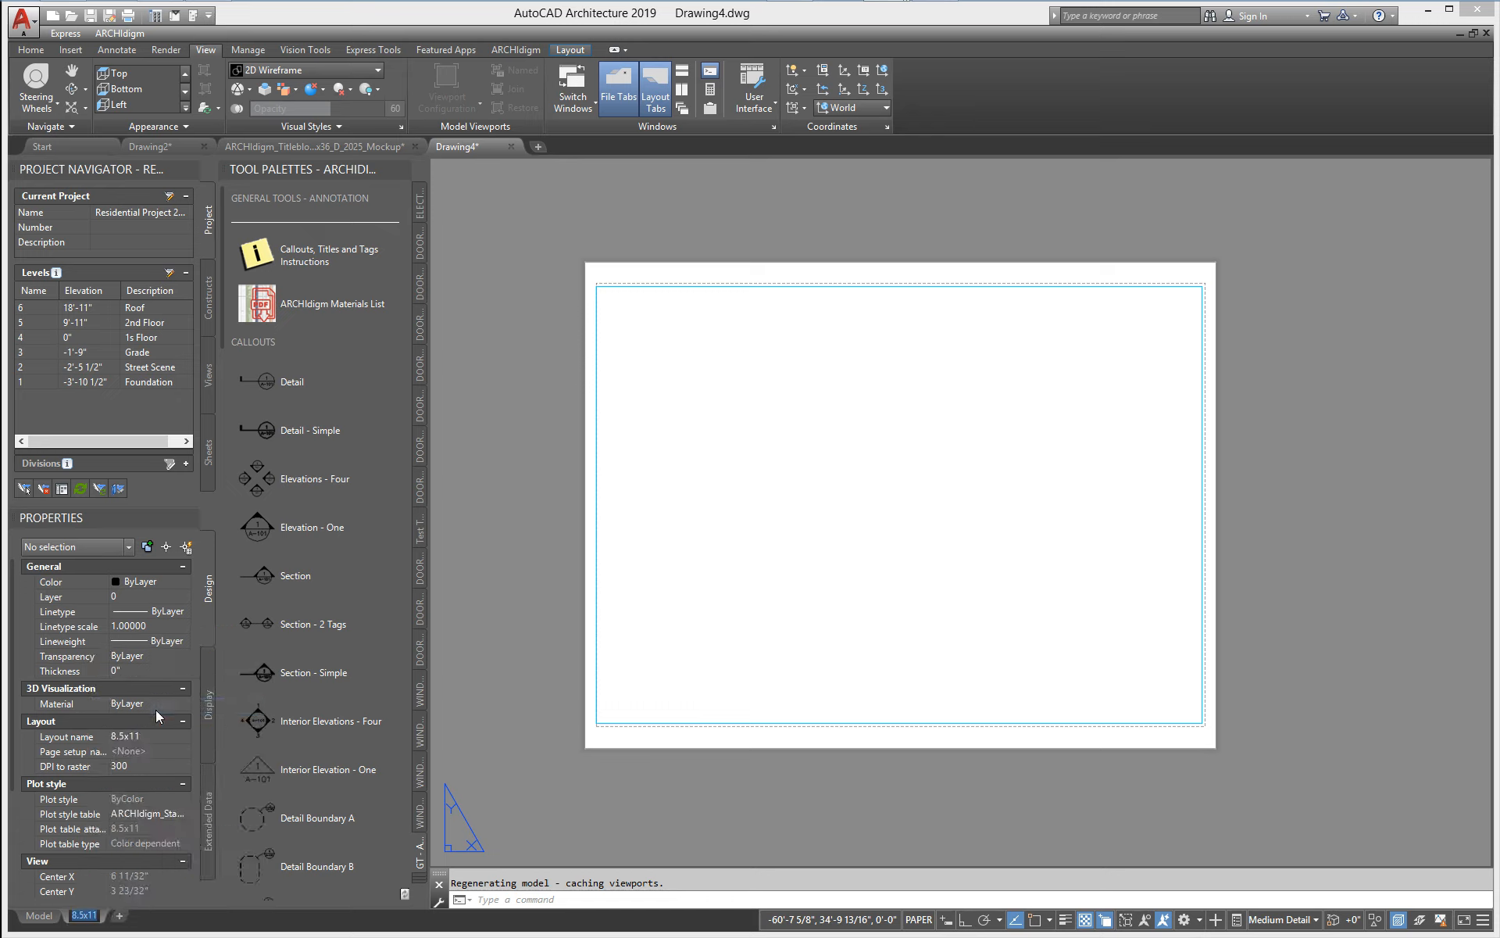
{"action": "type", "text": "24x36"}
- Modify the 24x36 layout's page setup to use the ARCH D (36.00 x 24.00 Inches) paper size
{"action": "right_click", "coordinate": [83, 922]}
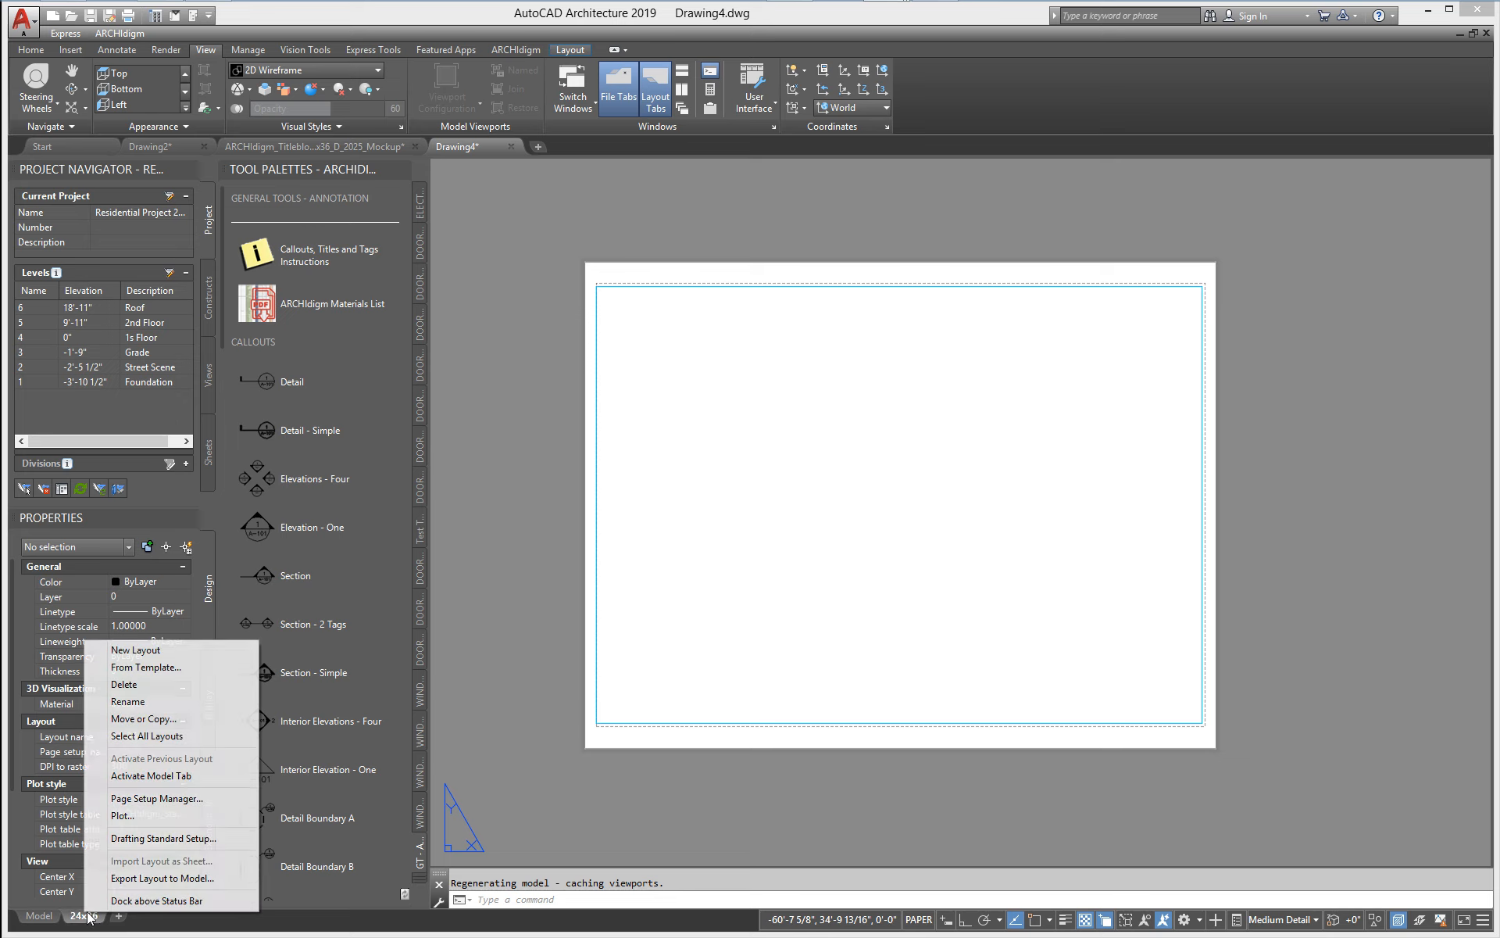
{"action": "left_click", "coordinate": [162, 800]}
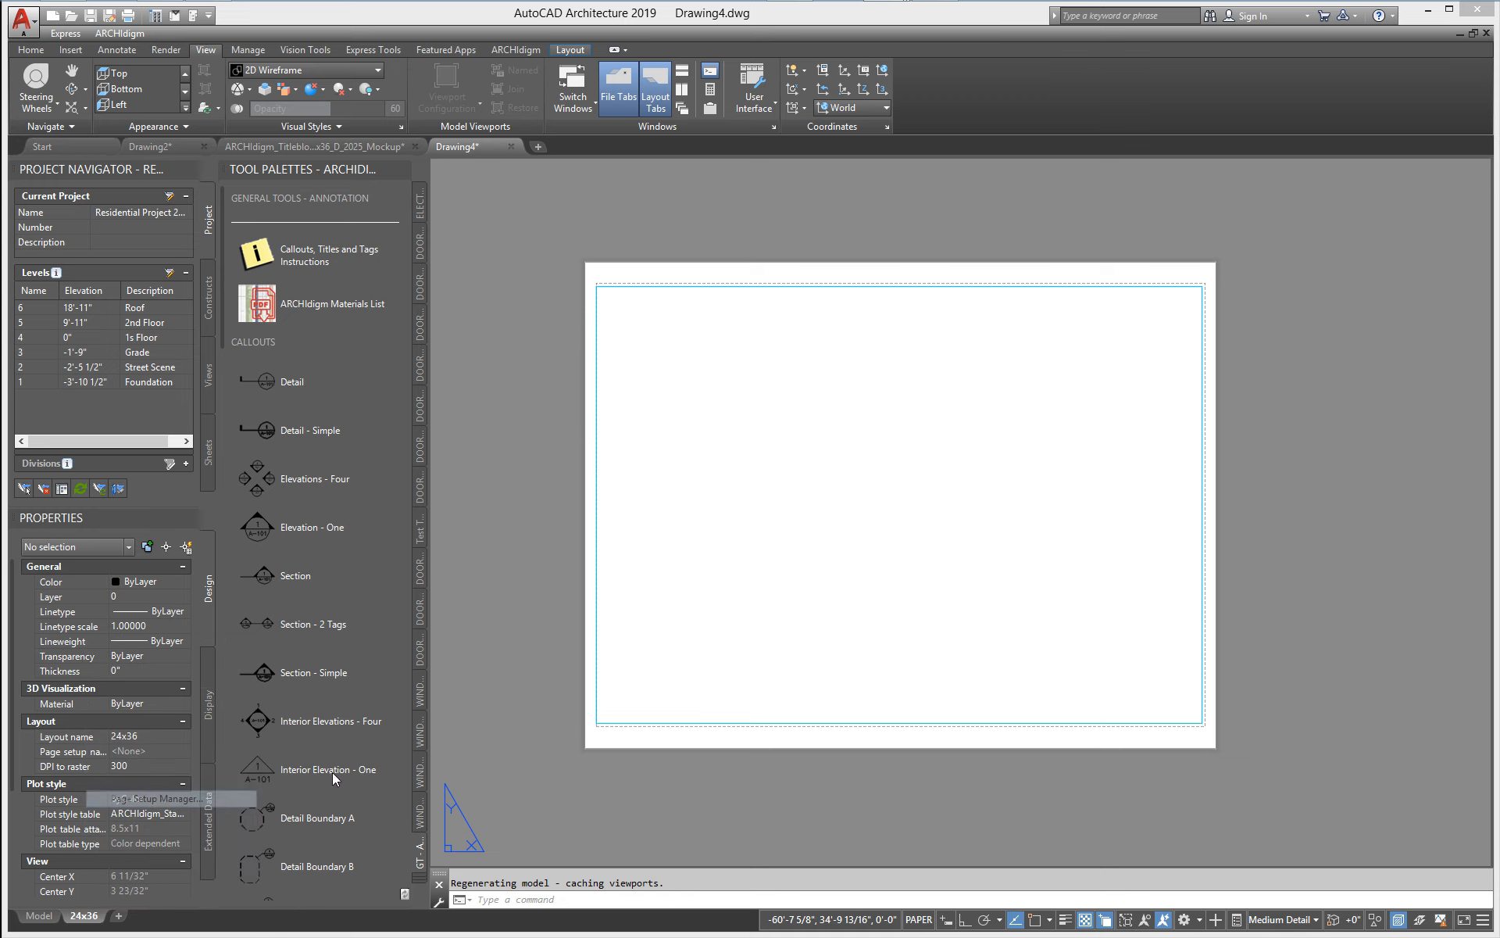
{"action": "left_click", "coordinate": [886, 456]}
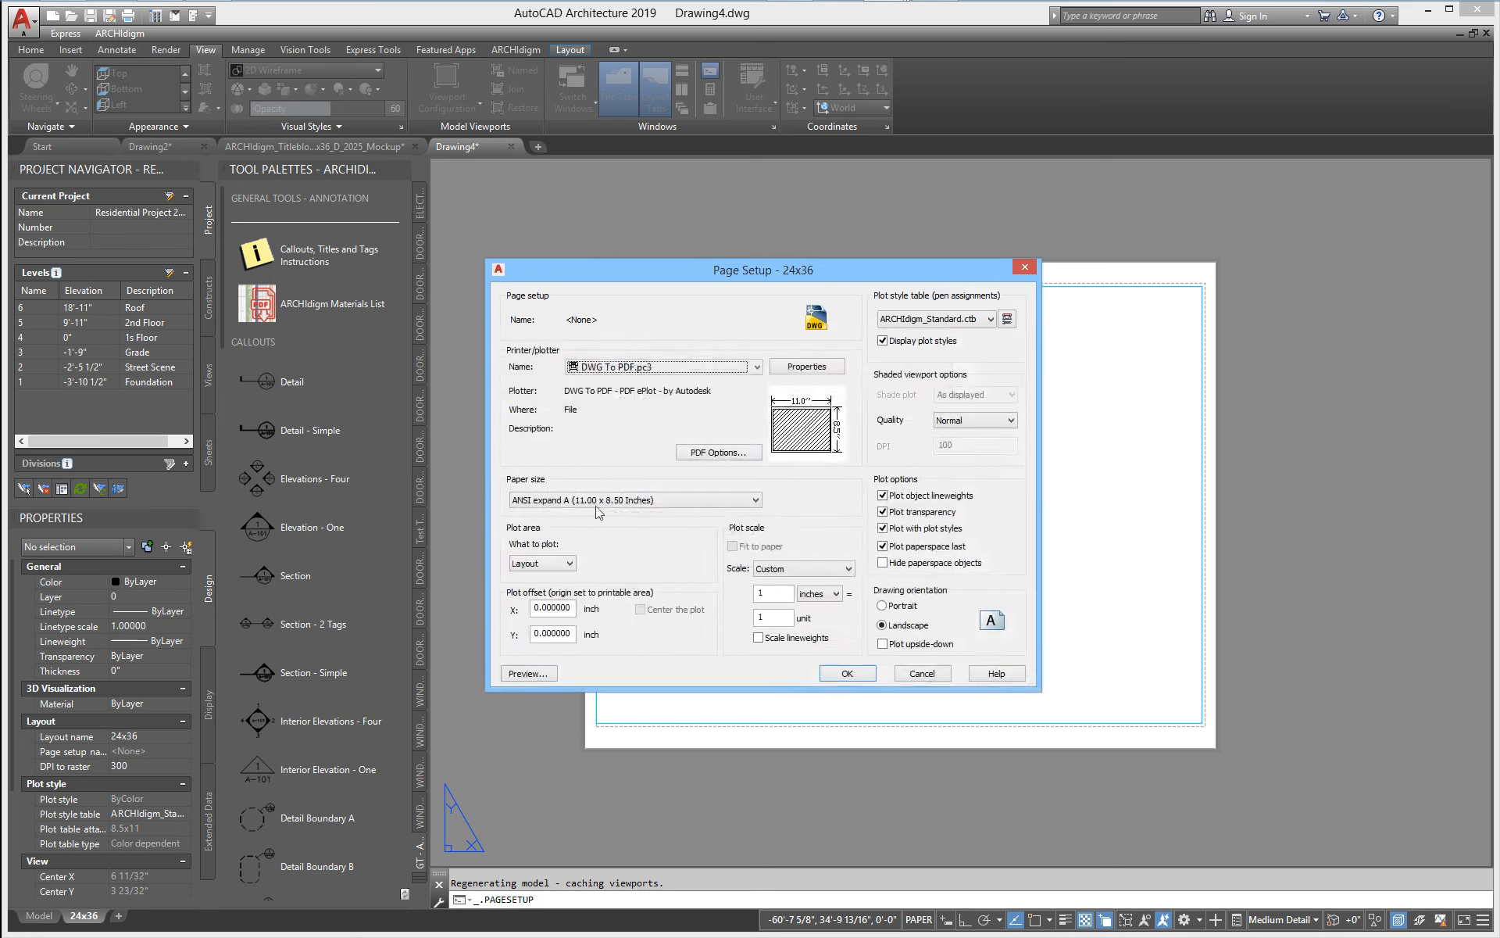
{"action": "left_click", "coordinate": [589, 500]}
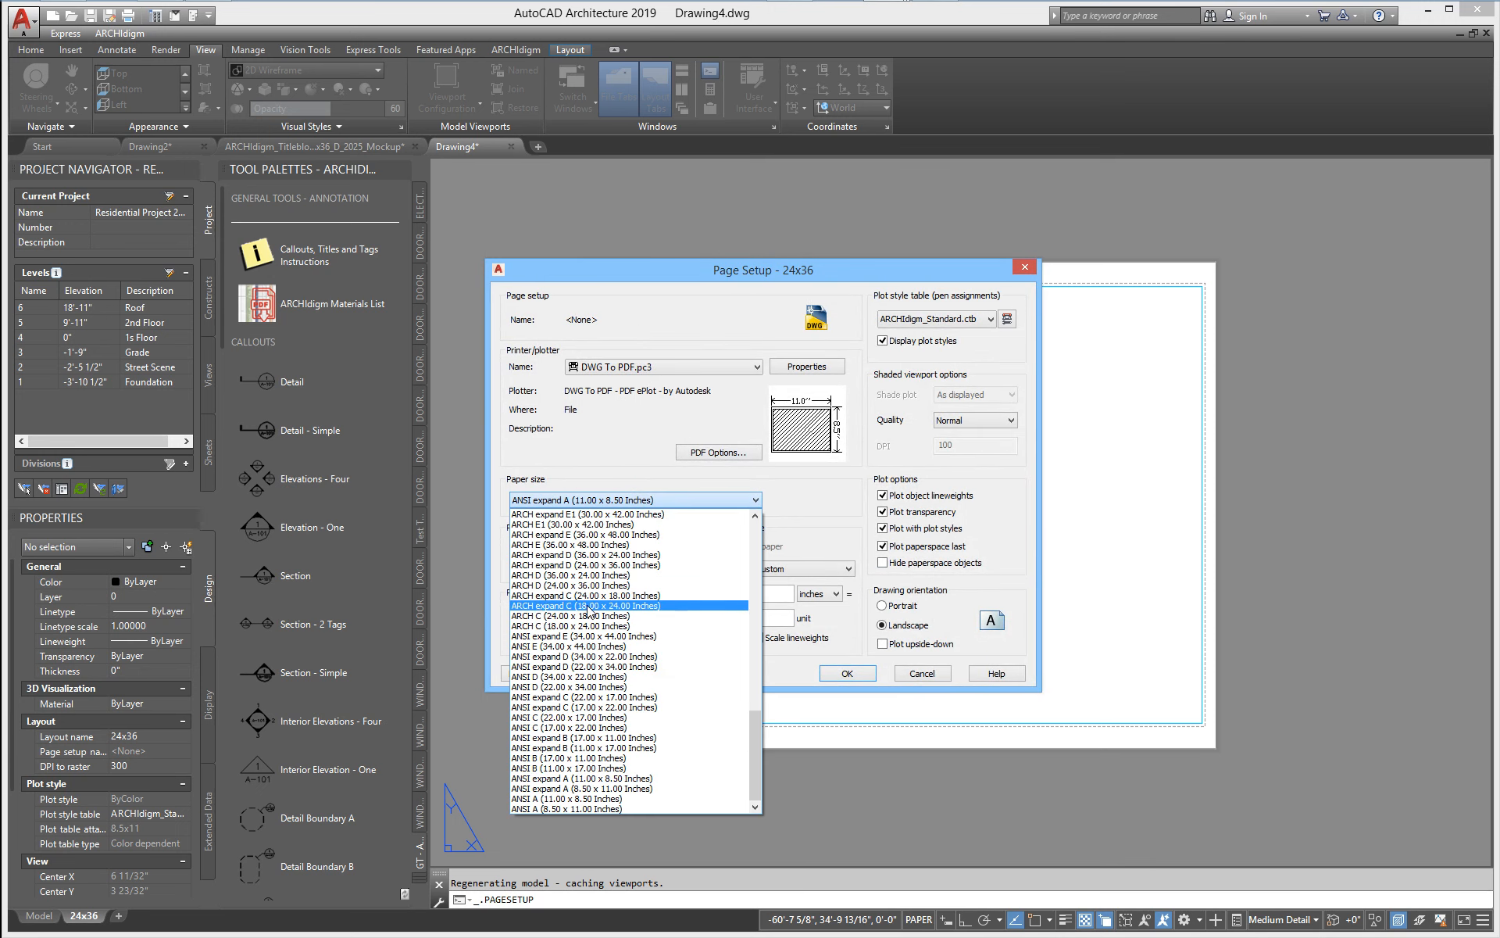
{"action": "left_click", "coordinate": [556, 576]}
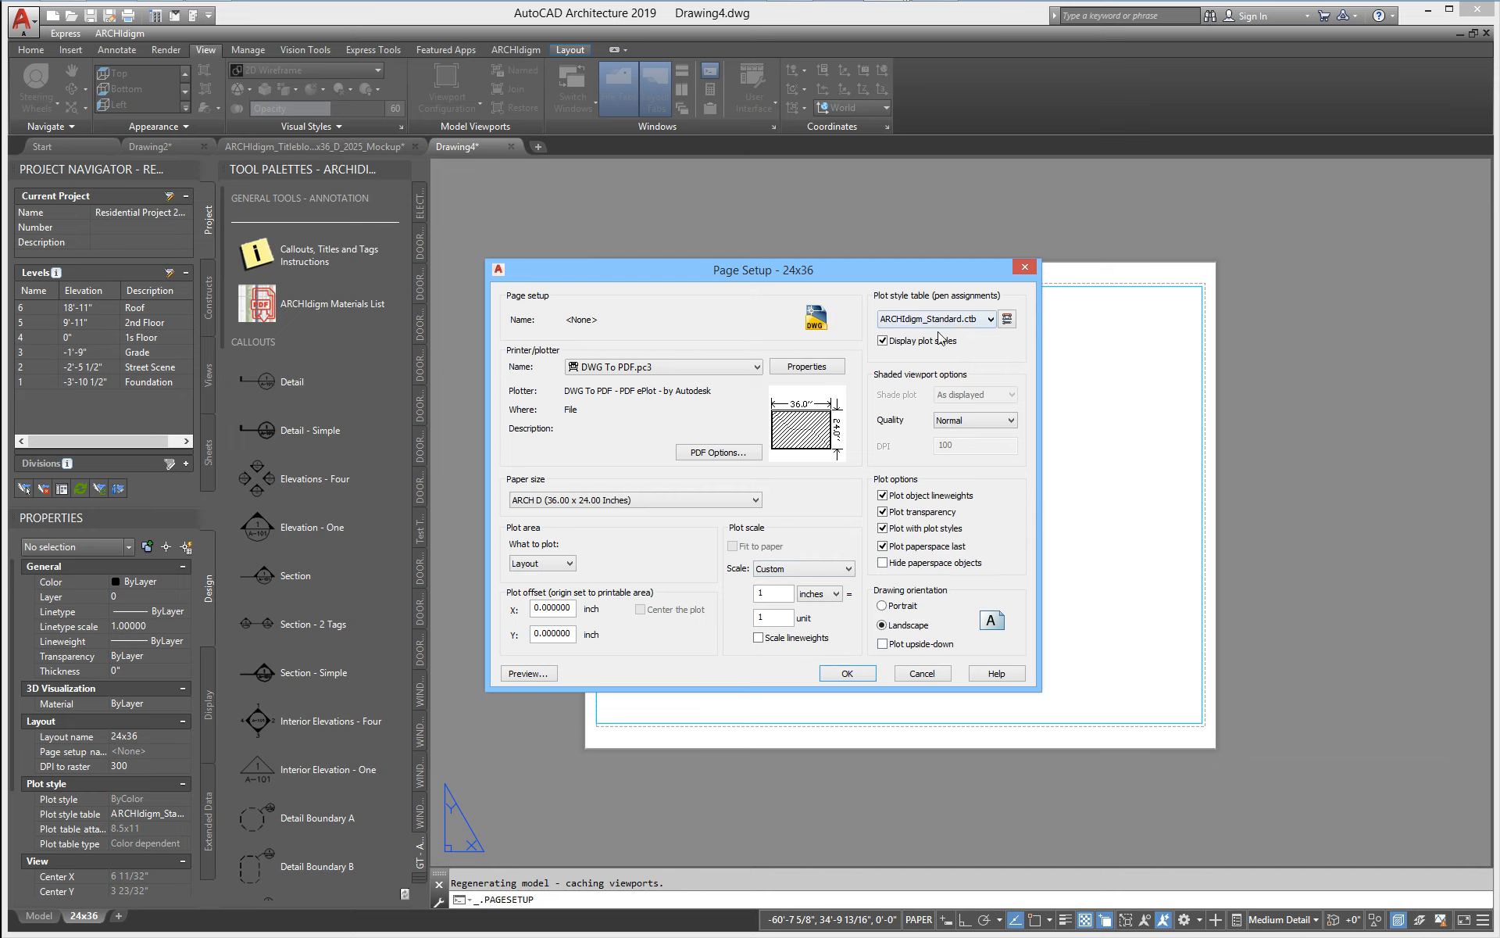
{"action": "left_click", "coordinate": [843, 674]}
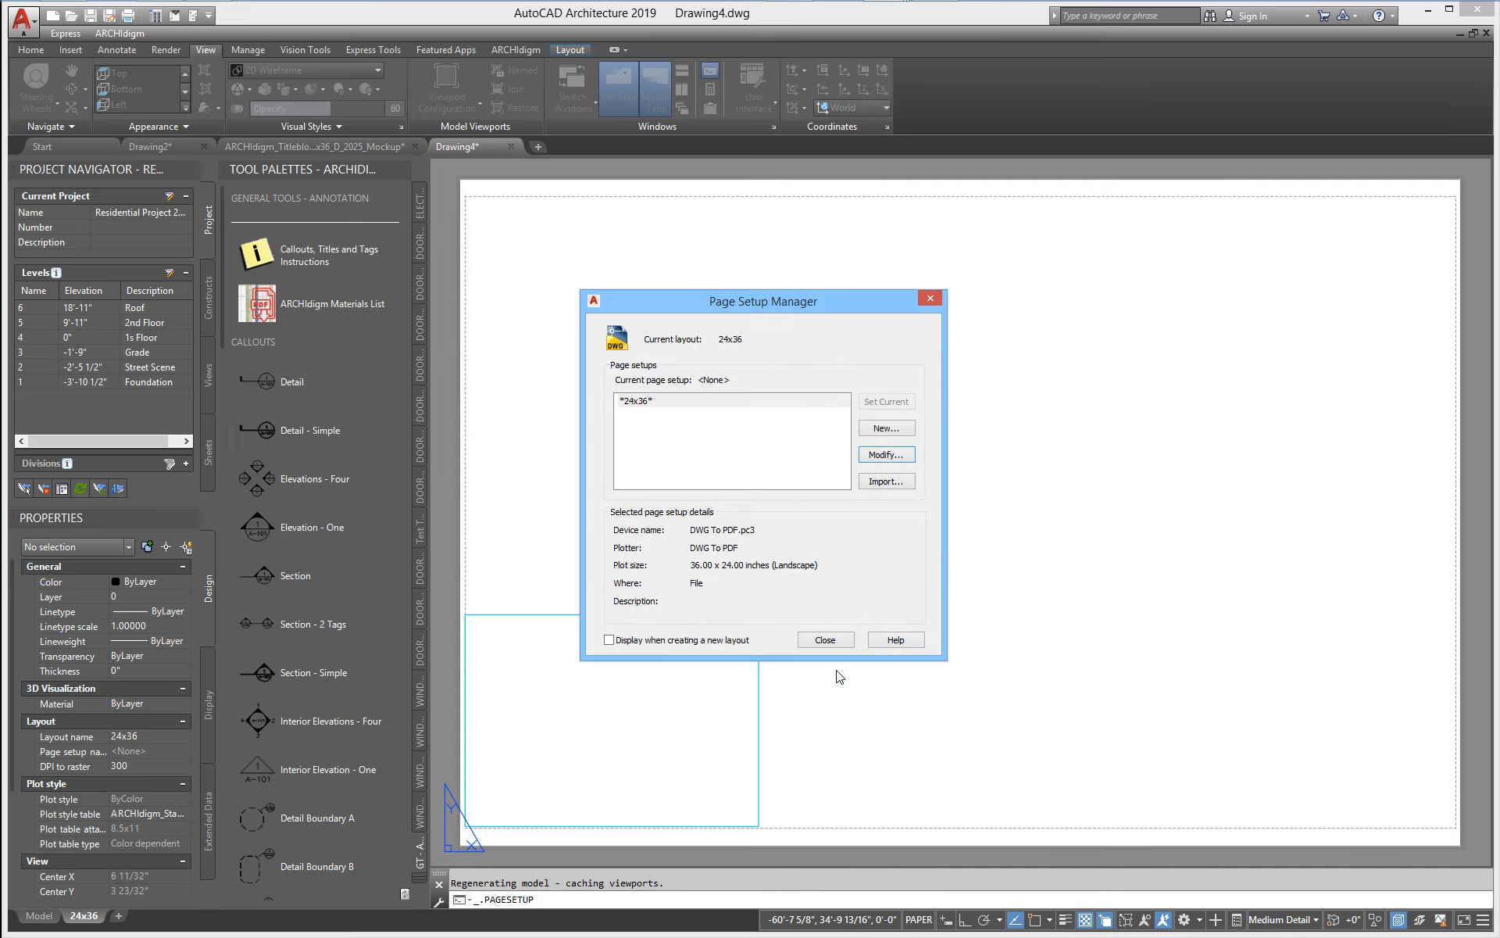
{"action": "left_click", "coordinate": [831, 642]}
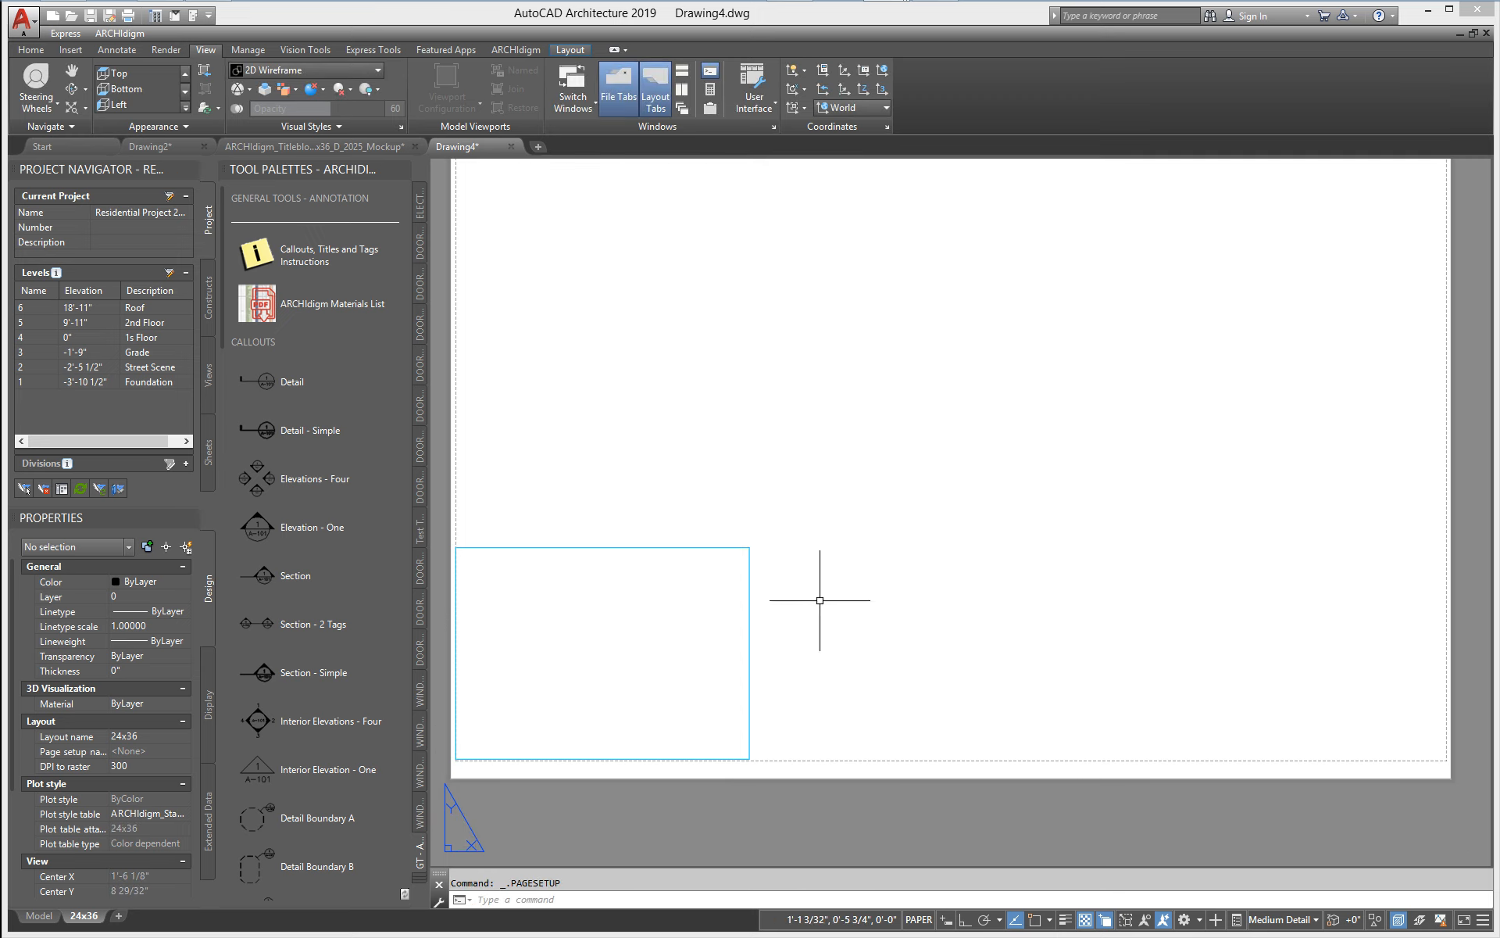
- Move the existing viewport from the sheet's lower-left corner to about the middle of the sheet
{"action": "type", "text": "m"}
{"action": "key", "text": "Return"}
{"action": "left_click", "coordinate": [800, 608]}
{"action": "left_click", "coordinate": [600, 621]}
{"action": "key", "text": "Return"}
{"action": "left_click", "coordinate": [660, 677]}
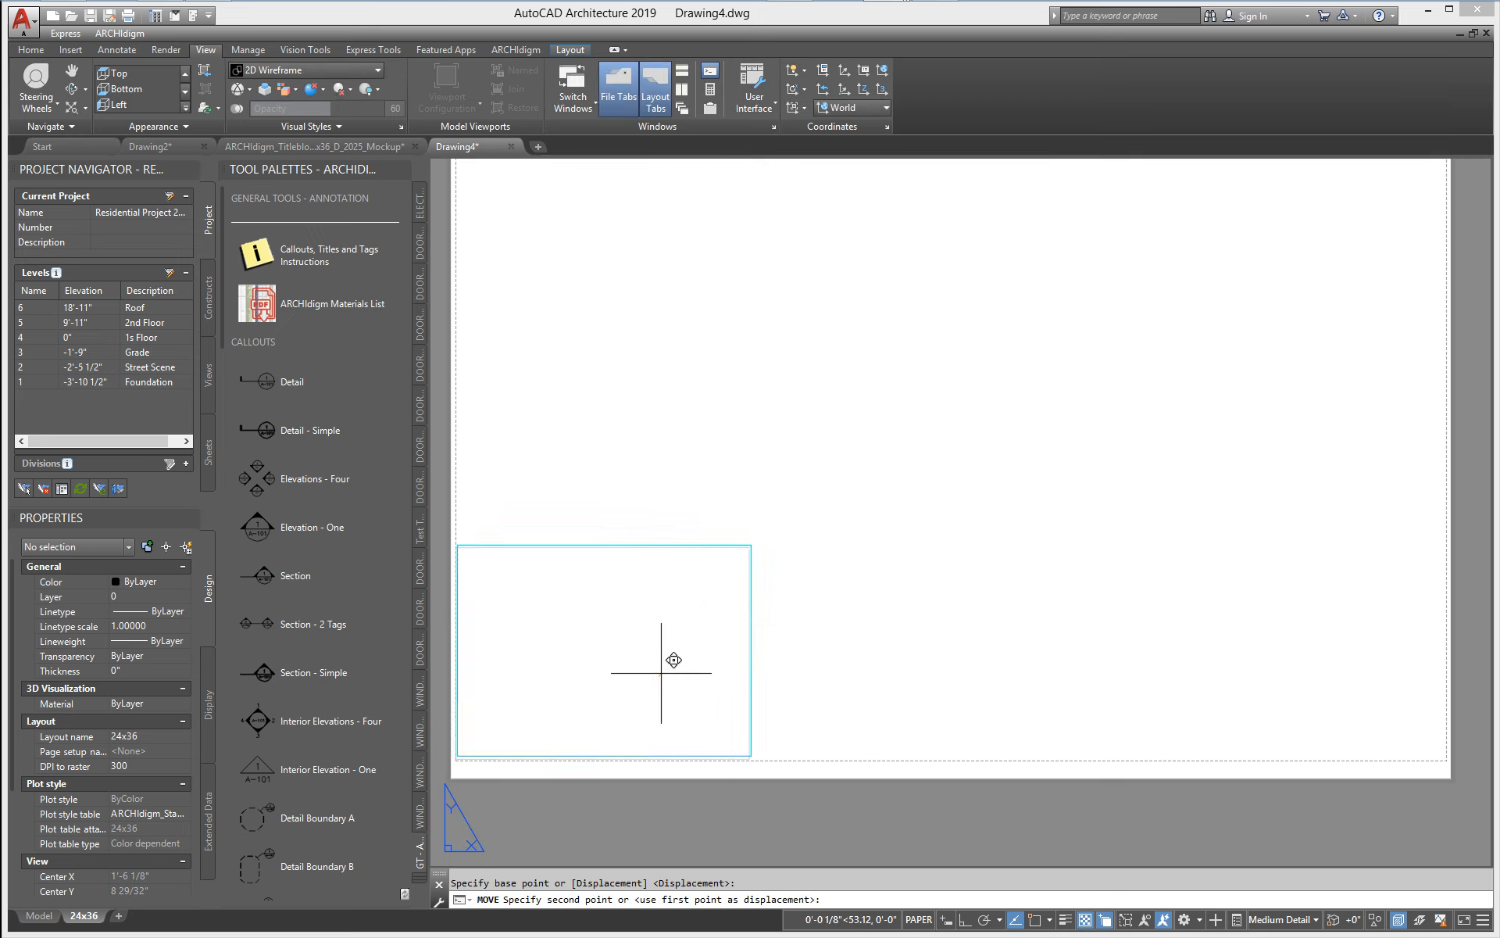
{"action": "left_click", "coordinate": [955, 503]}
{"action": "middle_click_drag", "start_coordinate": [878, 666], "coordinate": [897, 704]}
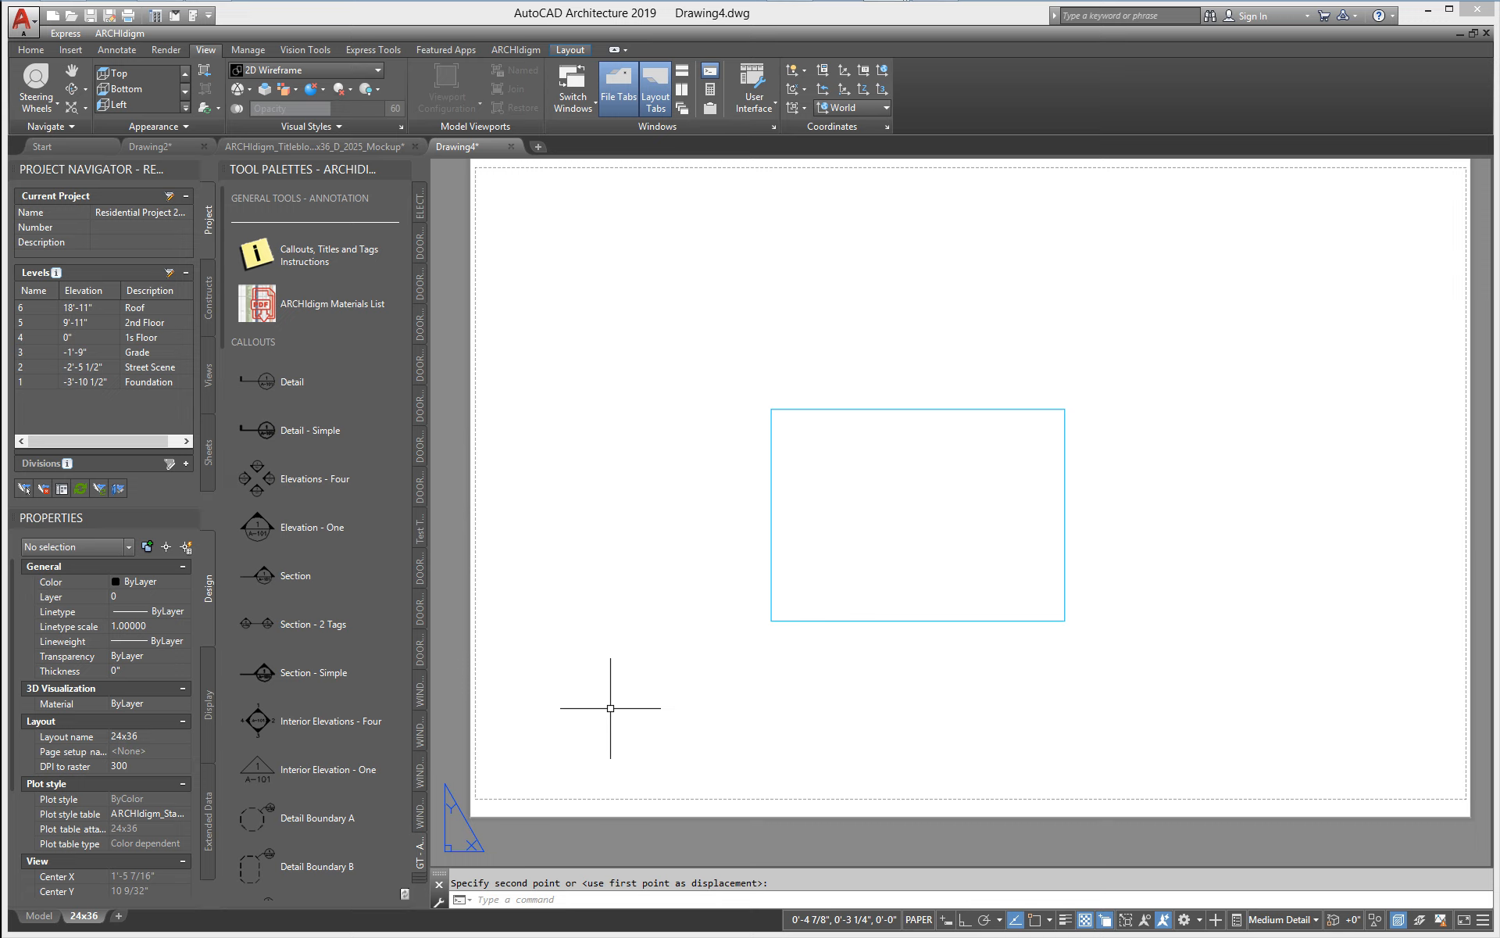
- In the ARCHIdigm_Titleblock_24x36_D_2025_Mockup drawing, copy all titleblock objects: borders, review note, title fields, logo and company text
{"action": "left_click", "coordinate": [298, 147]}
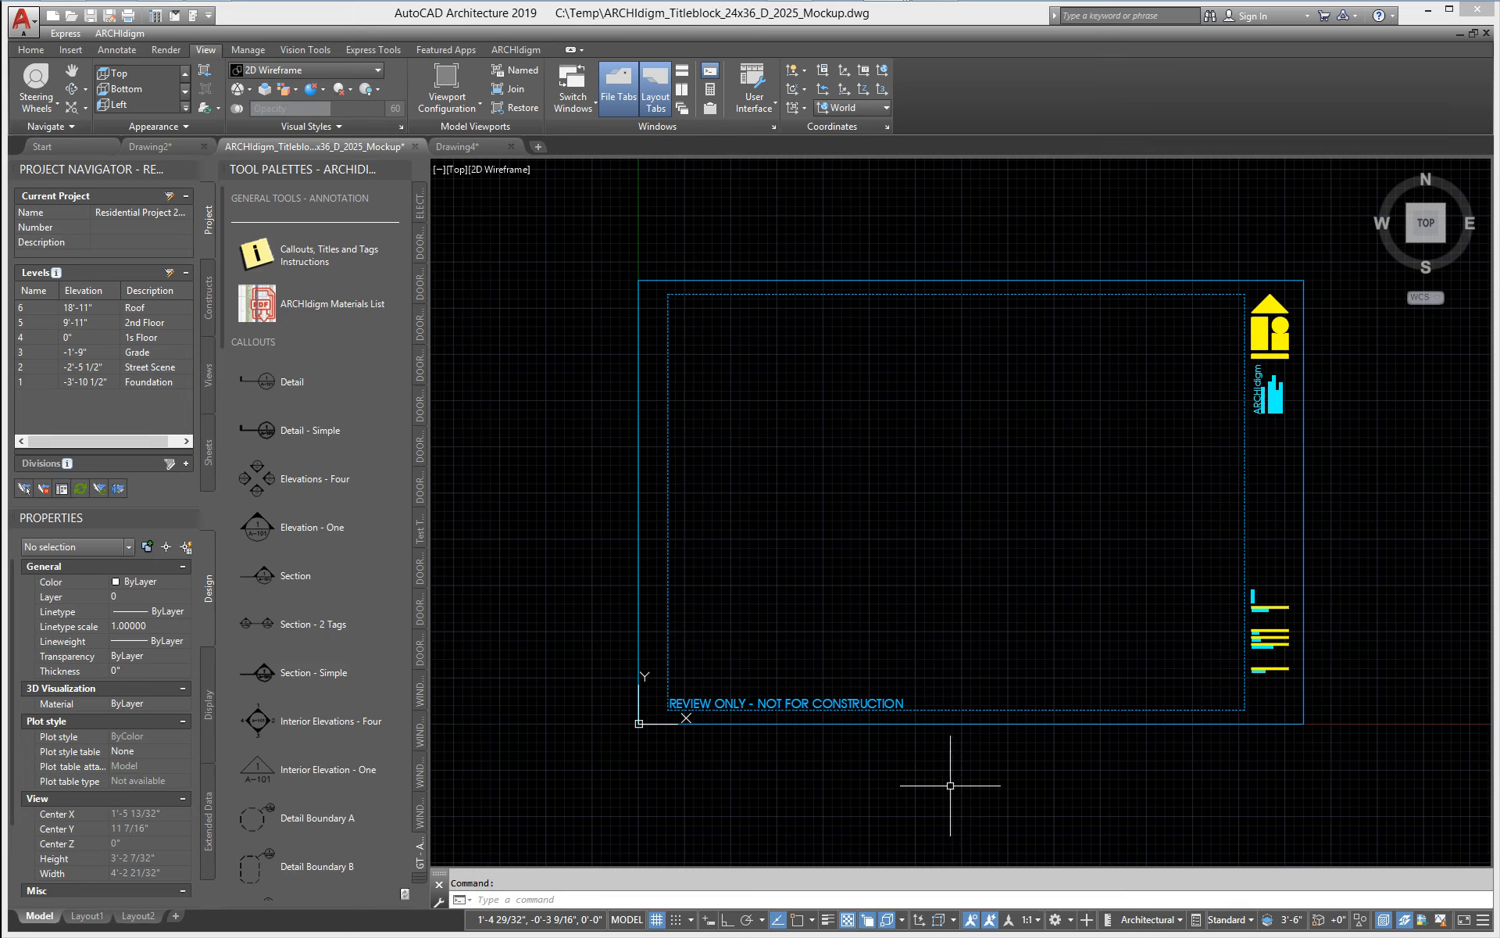
{"action": "left_click", "coordinate": [914, 755]}
{"action": "left_click", "coordinate": [895, 700]}
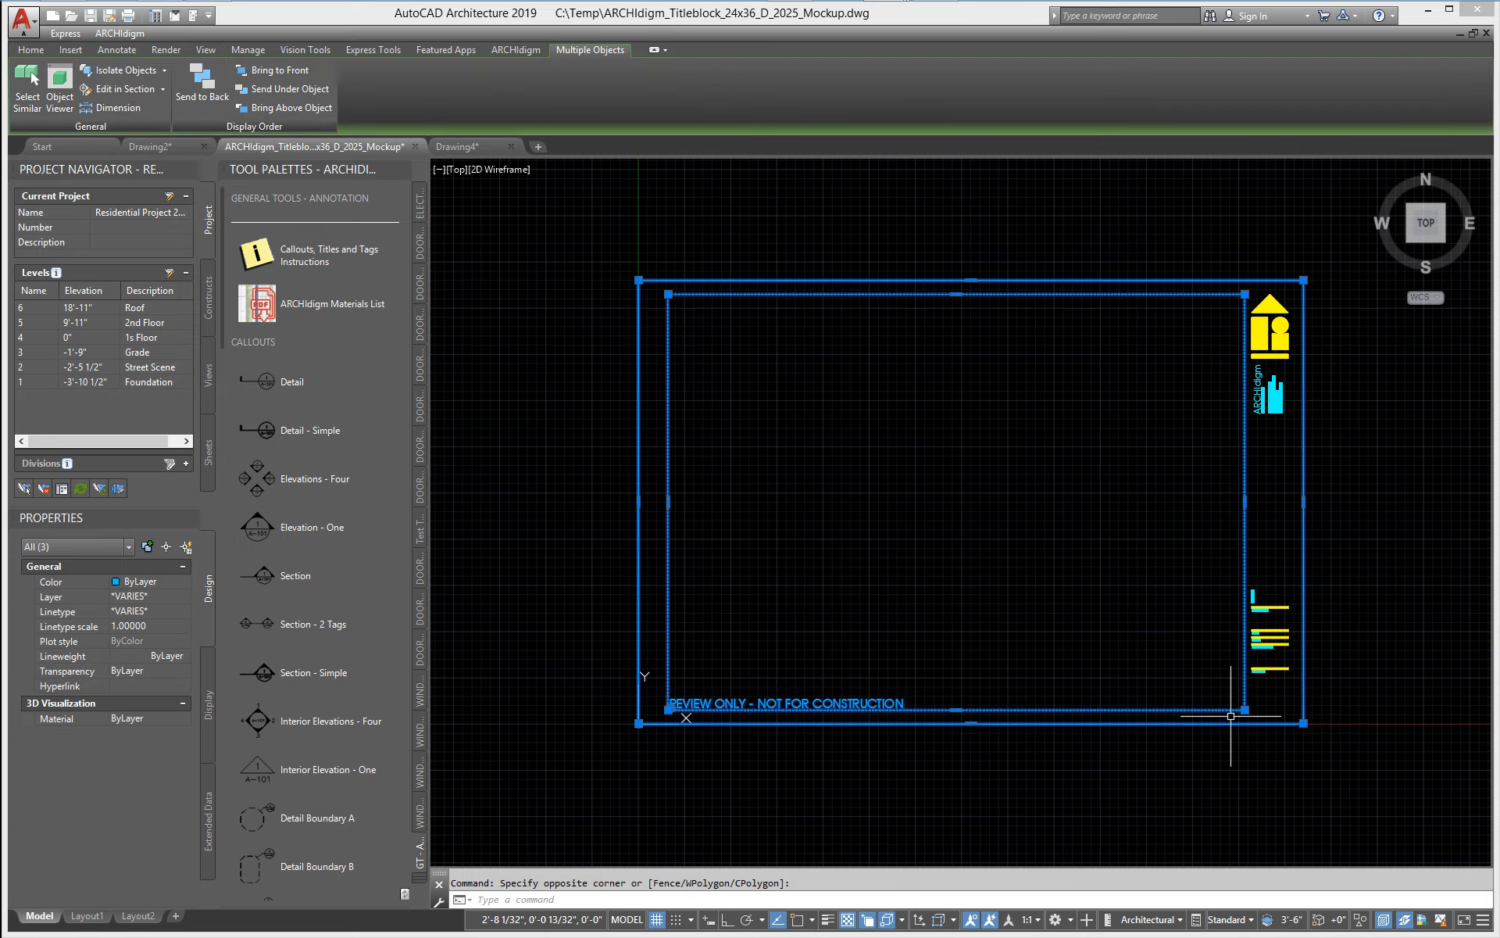
{"action": "middle_click_drag", "start_coordinate": [1274, 676], "coordinate": [1040, 722]}
{"action": "scroll", "coordinate": [1040, 722], "scroll_direction": "up", "scroll_amount": 6}
{"action": "left_click", "coordinate": [1046, 733]}
{"action": "left_click", "coordinate": [840, 350]}
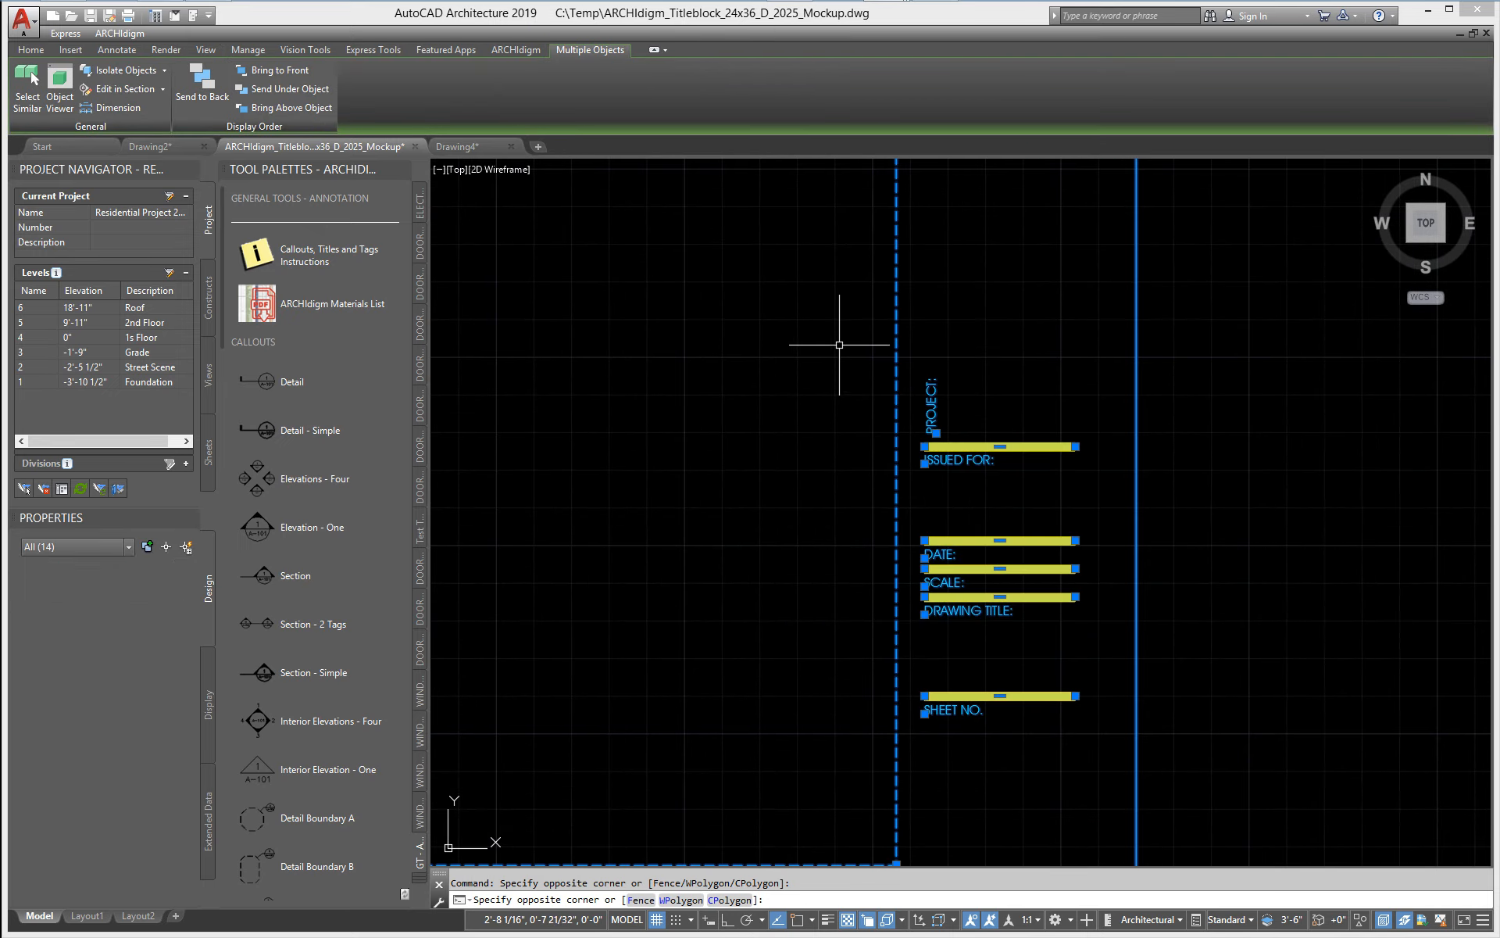
{"action": "scroll", "coordinate": [881, 430], "scroll_direction": "down", "scroll_amount": 3}
{"action": "middle_click_drag", "start_coordinate": [881, 433], "coordinate": [911, 681]}
{"action": "left_click", "coordinate": [1009, 508]}
{"action": "left_click", "coordinate": [849, 304]}
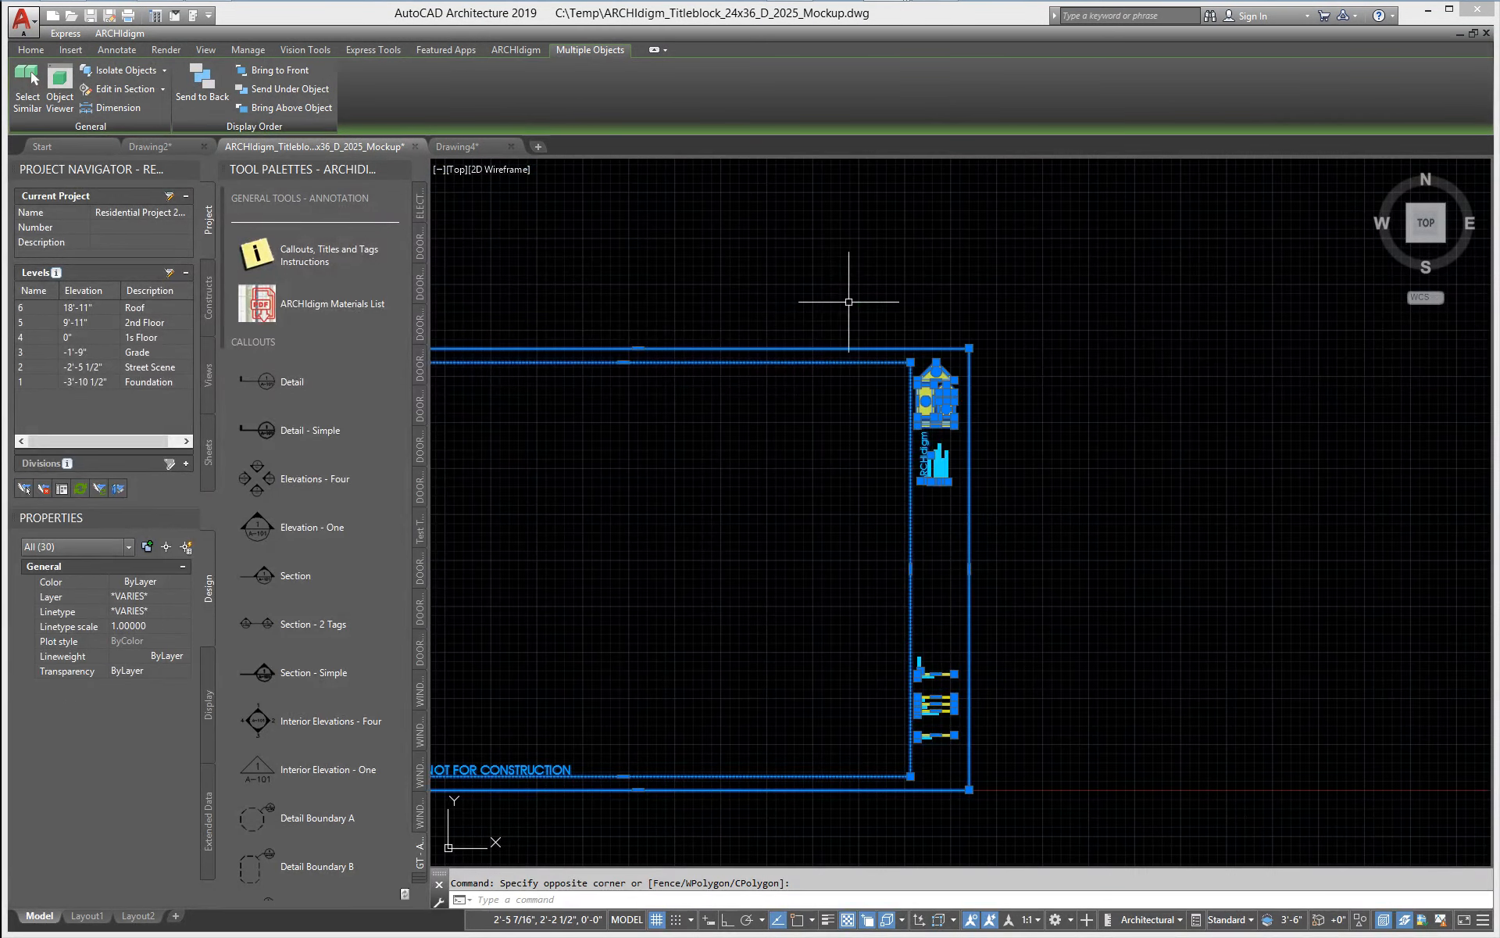
{"action": "middle_click_drag", "start_coordinate": [914, 479], "coordinate": [1080, 473]}
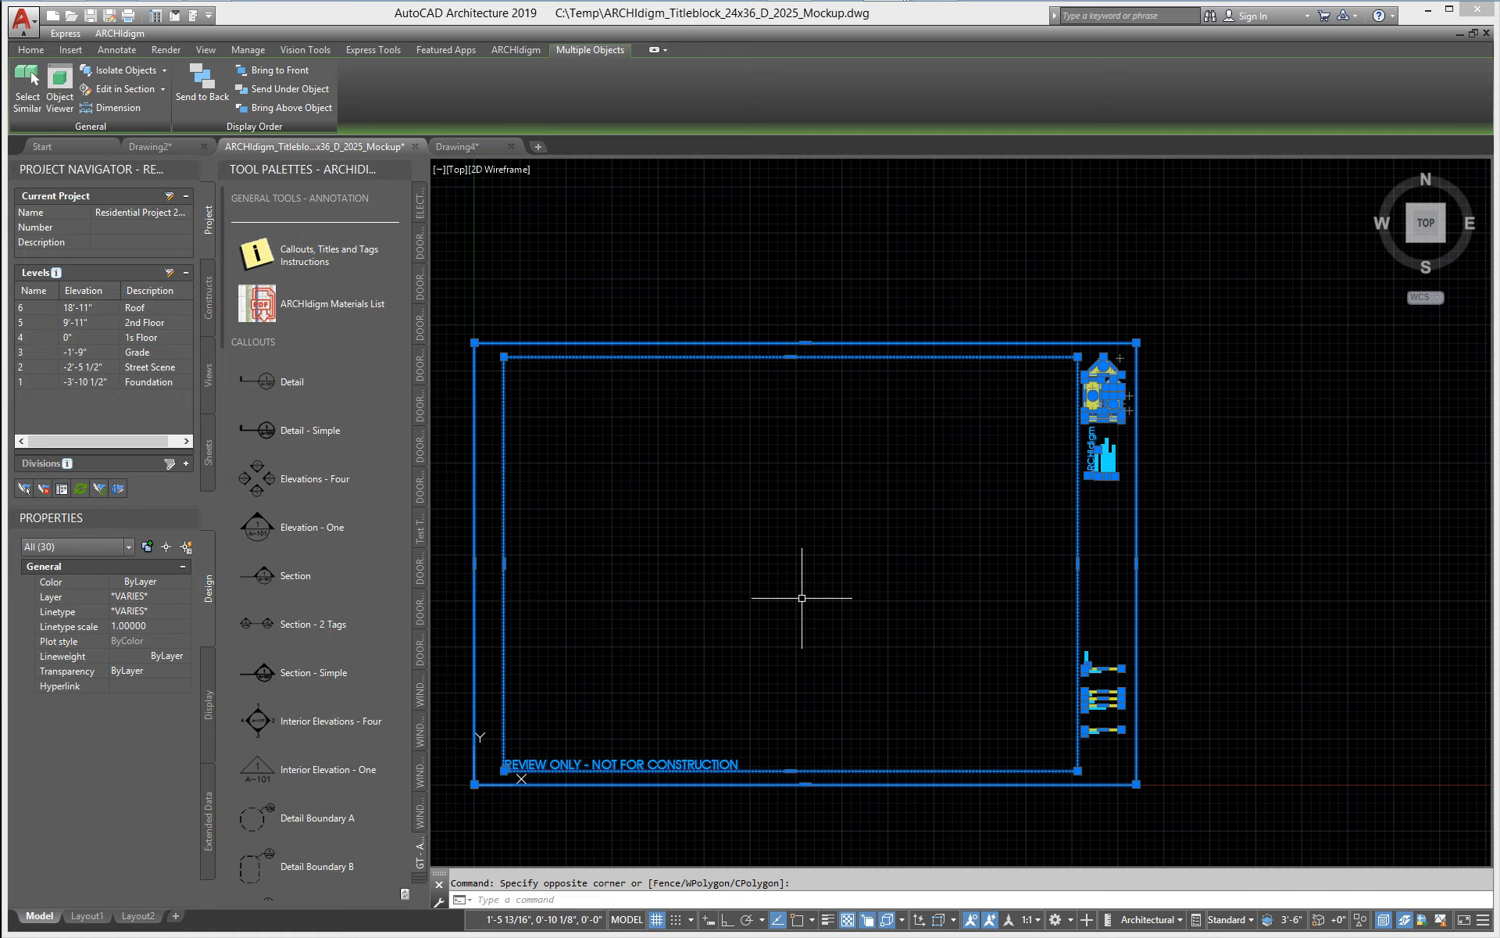
{"action": "middle_click_drag", "start_coordinate": [781, 583], "coordinate": [885, 544]}
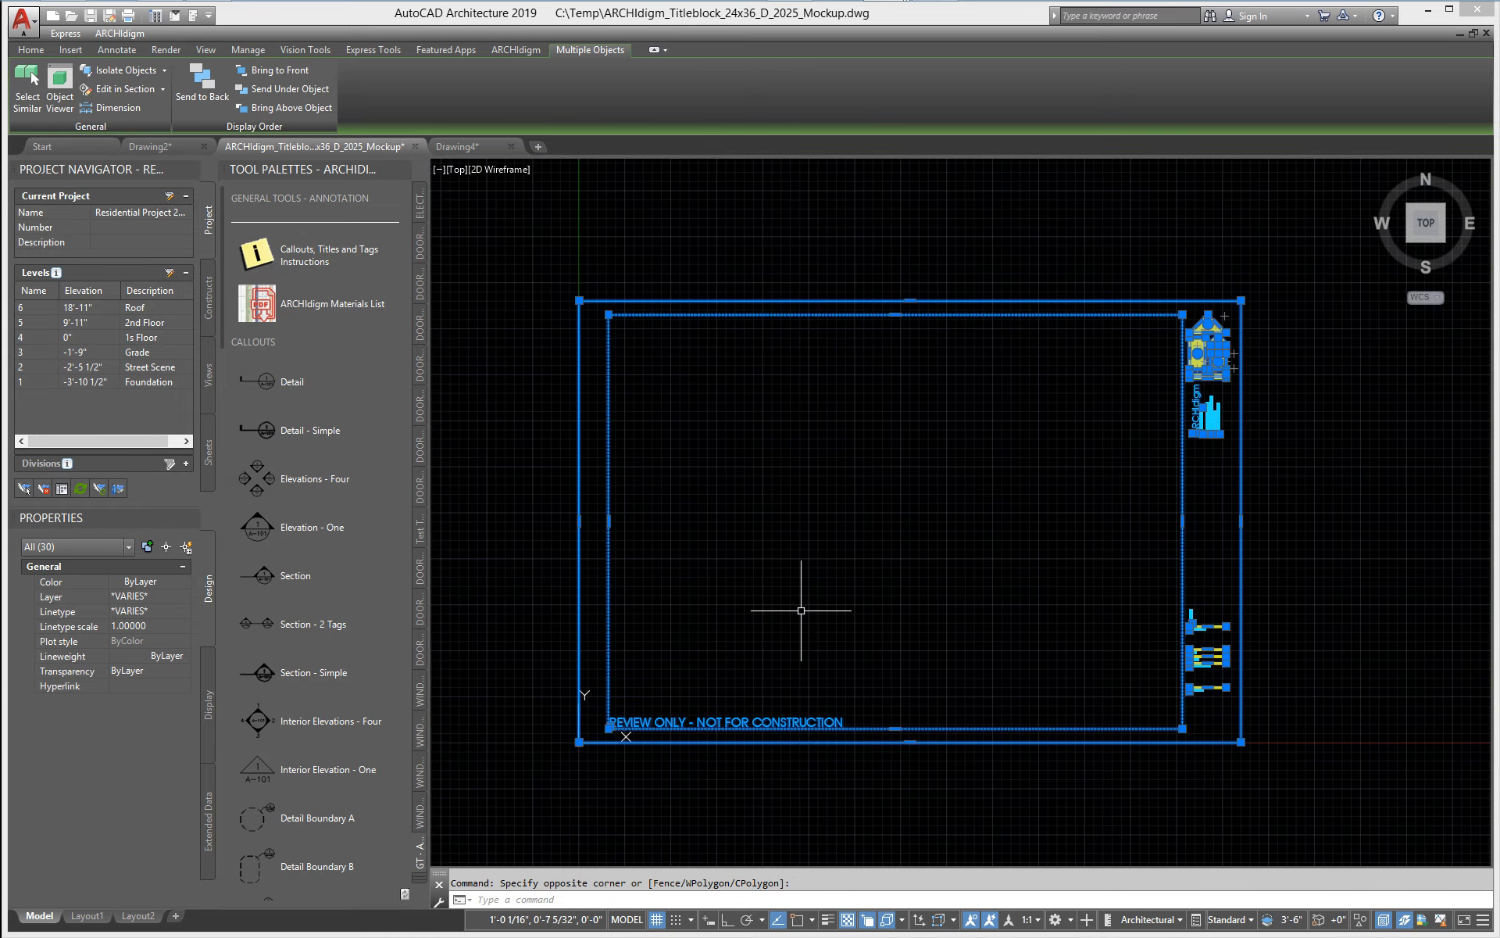
{"action": "key", "text": "ctrl+c"}
- Paste the copied titleblock into Drawing4's 24x36 layout, aligning its outer border with the sheet's lower-left corner
{"action": "left_click", "coordinate": [459, 147]}
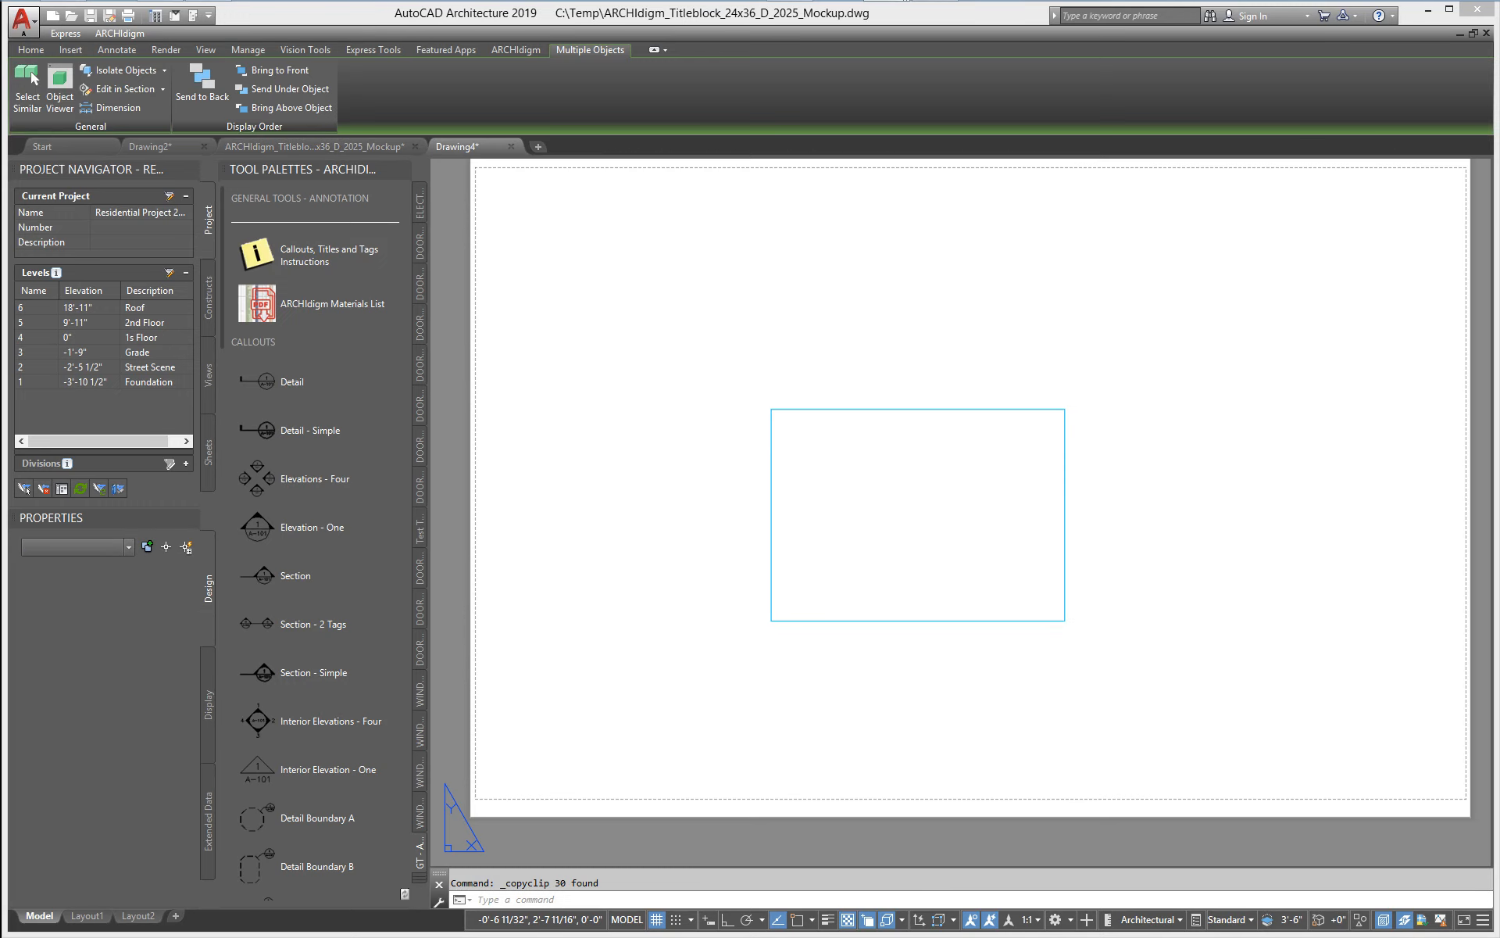
{"action": "key", "text": "ctrl+v"}
{"action": "scroll", "coordinate": [570, 754], "scroll_direction": "up", "scroll_amount": 5}
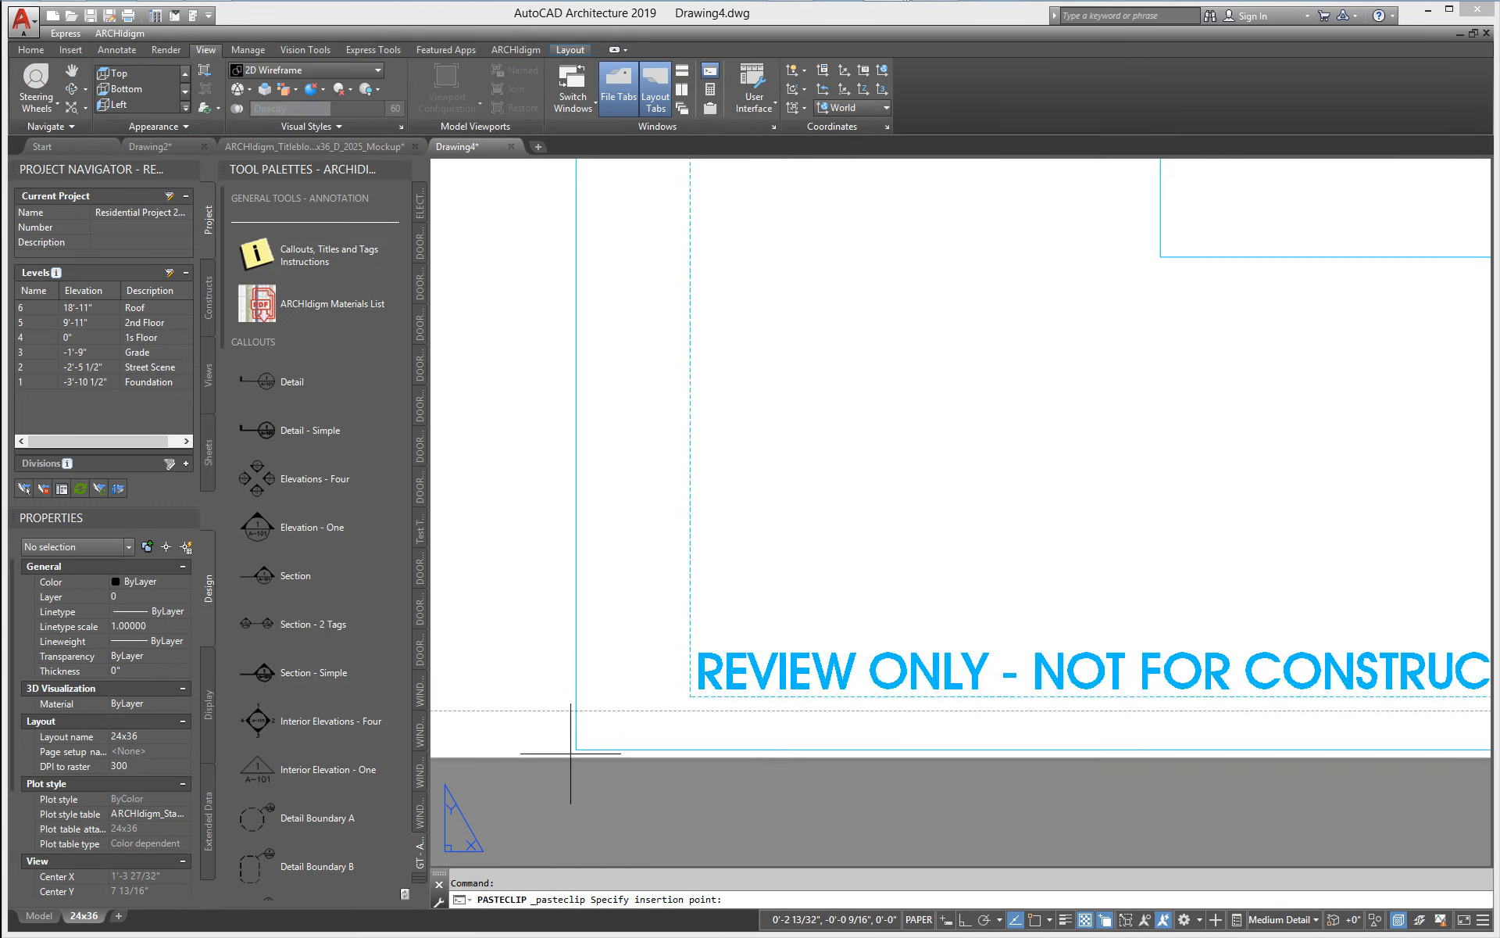
{"action": "middle_click_drag", "start_coordinate": [570, 753], "coordinate": [1008, 615]}
{"action": "scroll", "coordinate": [854, 624], "scroll_direction": "up", "scroll_amount": 8}
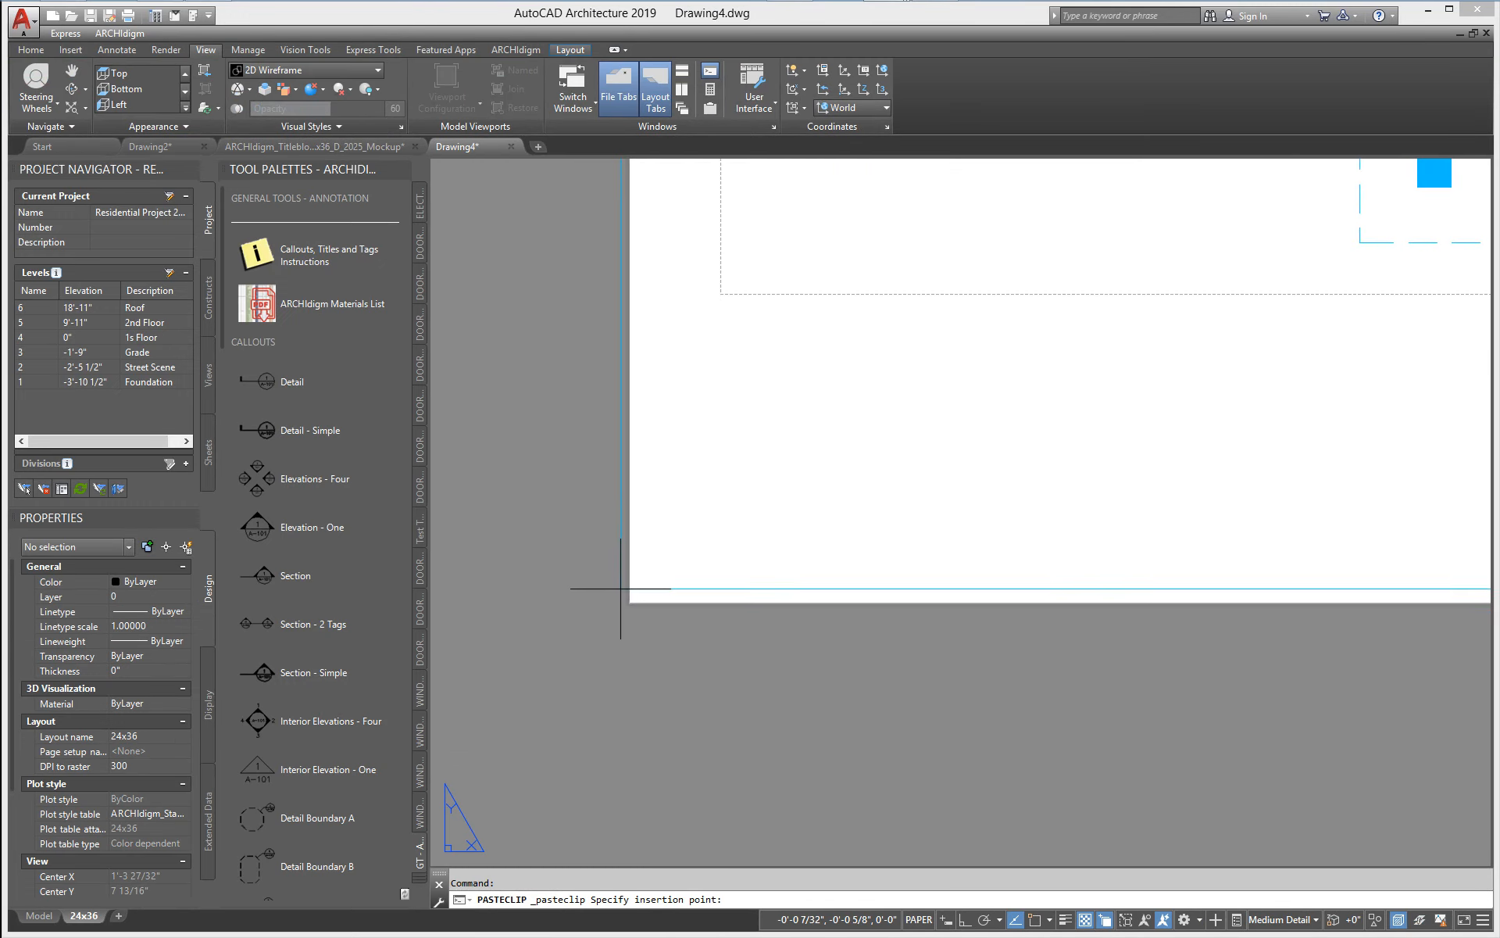
{"action": "scroll", "coordinate": [620, 589], "scroll_direction": "up", "scroll_amount": 5}
{"action": "scroll", "coordinate": [735, 753], "scroll_direction": "up", "scroll_amount": 7}
{"action": "middle_click_drag", "start_coordinate": [869, 575], "coordinate": [766, 827]}
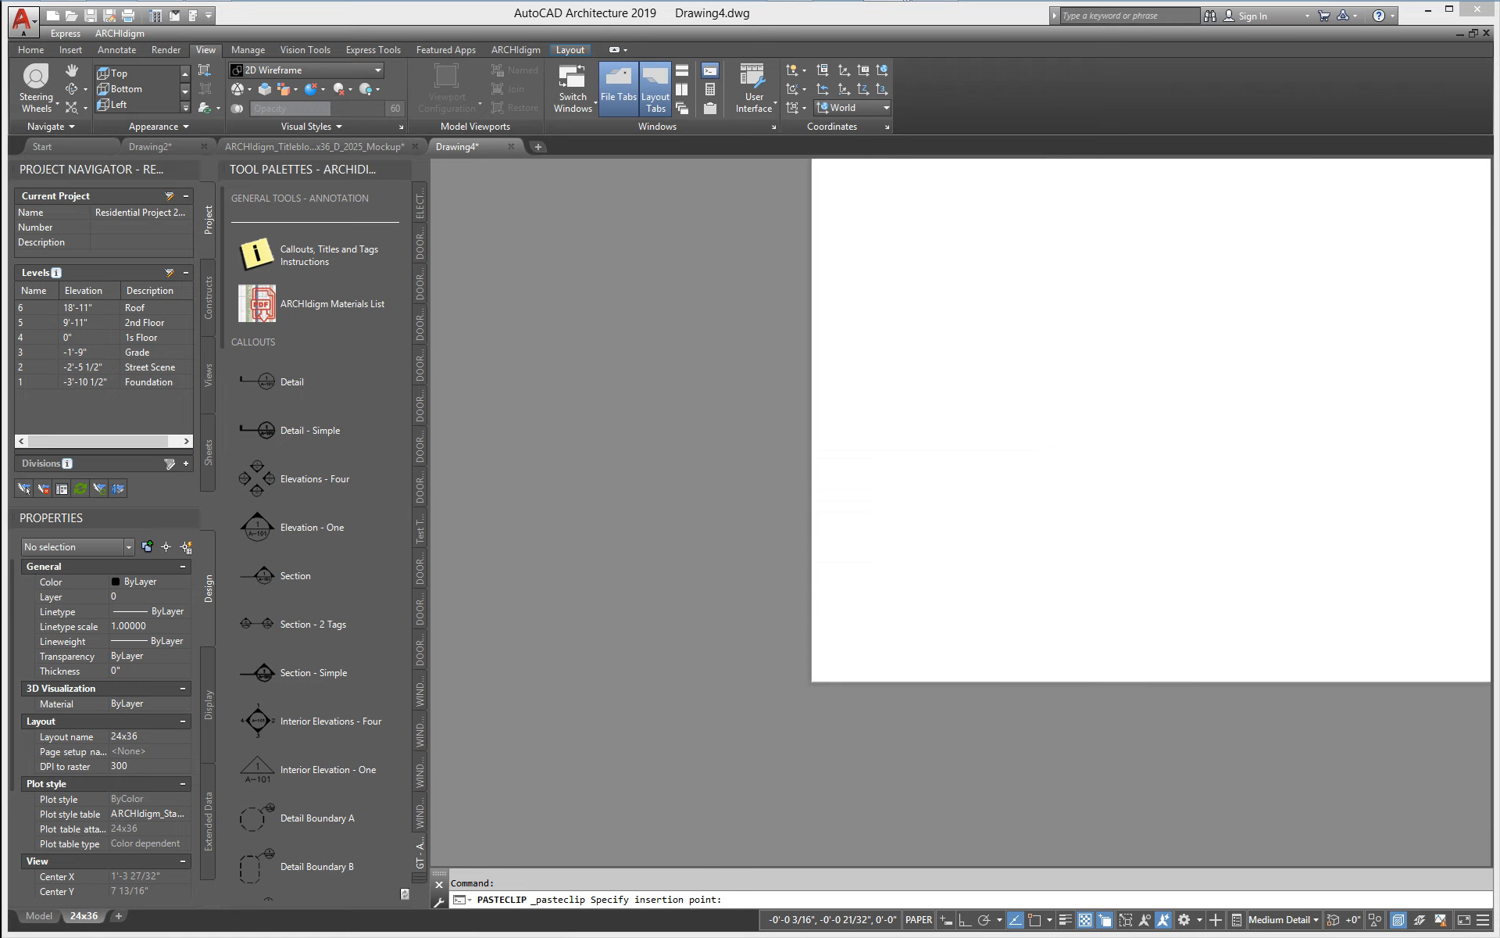
{"action": "middle_click_drag", "start_coordinate": [824, 692], "coordinate": [824, 677]}
{"action": "scroll", "coordinate": [824, 676], "scroll_direction": "up", "scroll_amount": 5}
{"action": "scroll", "coordinate": [667, 548], "scroll_direction": "up", "scroll_amount": 2}
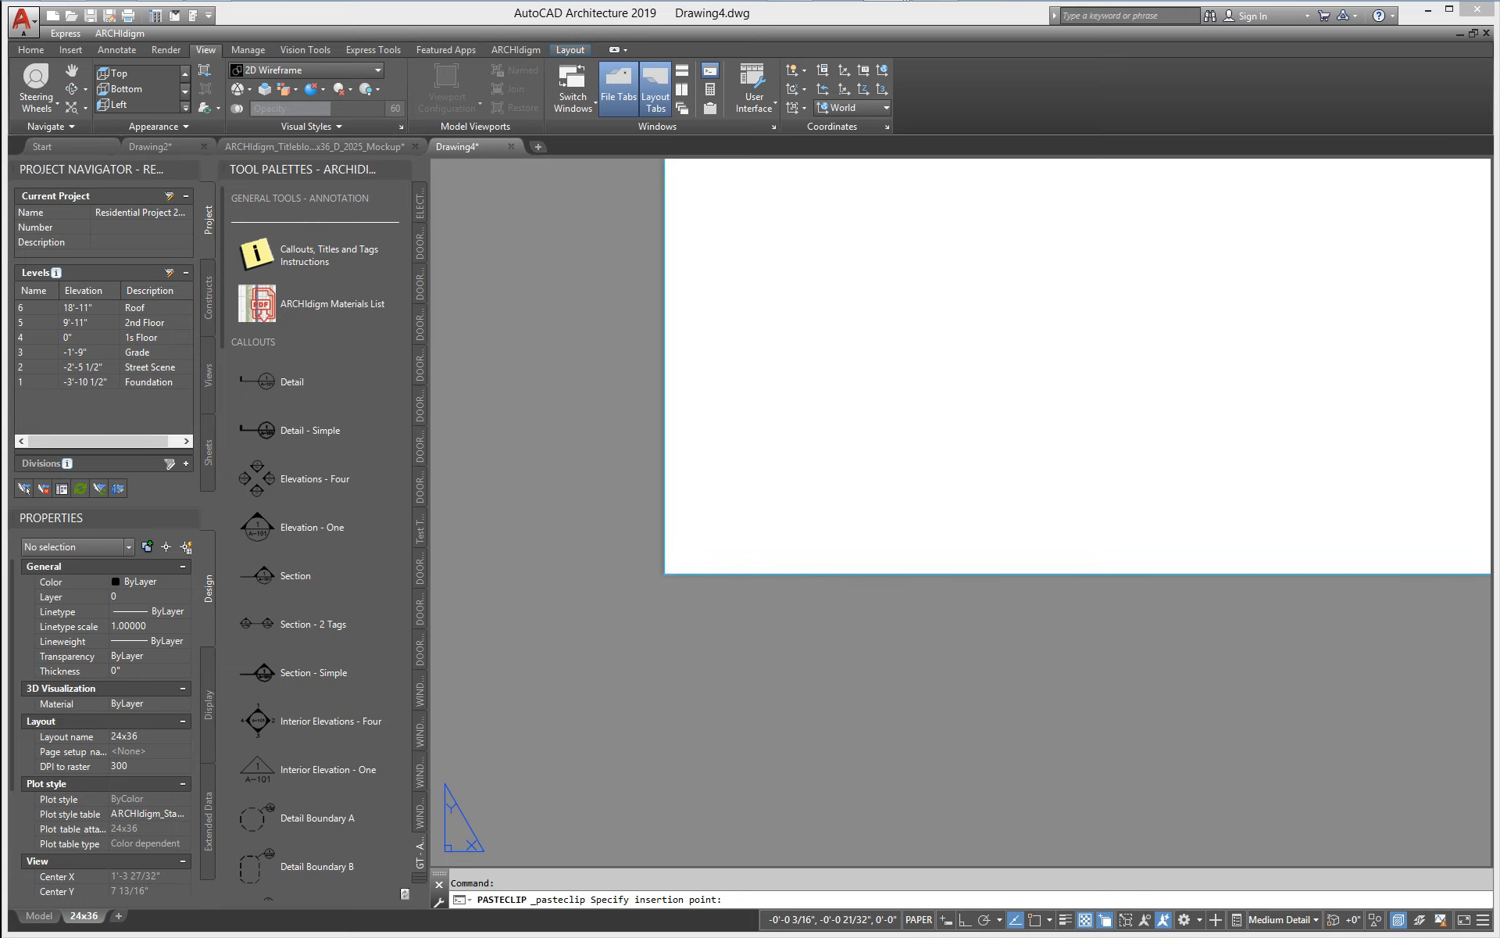
{"action": "left_click", "coordinate": [779, 692]}
{"action": "middle_click", "coordinate": [779, 694]}
{"action": "middle_click", "coordinate": [779, 695]}
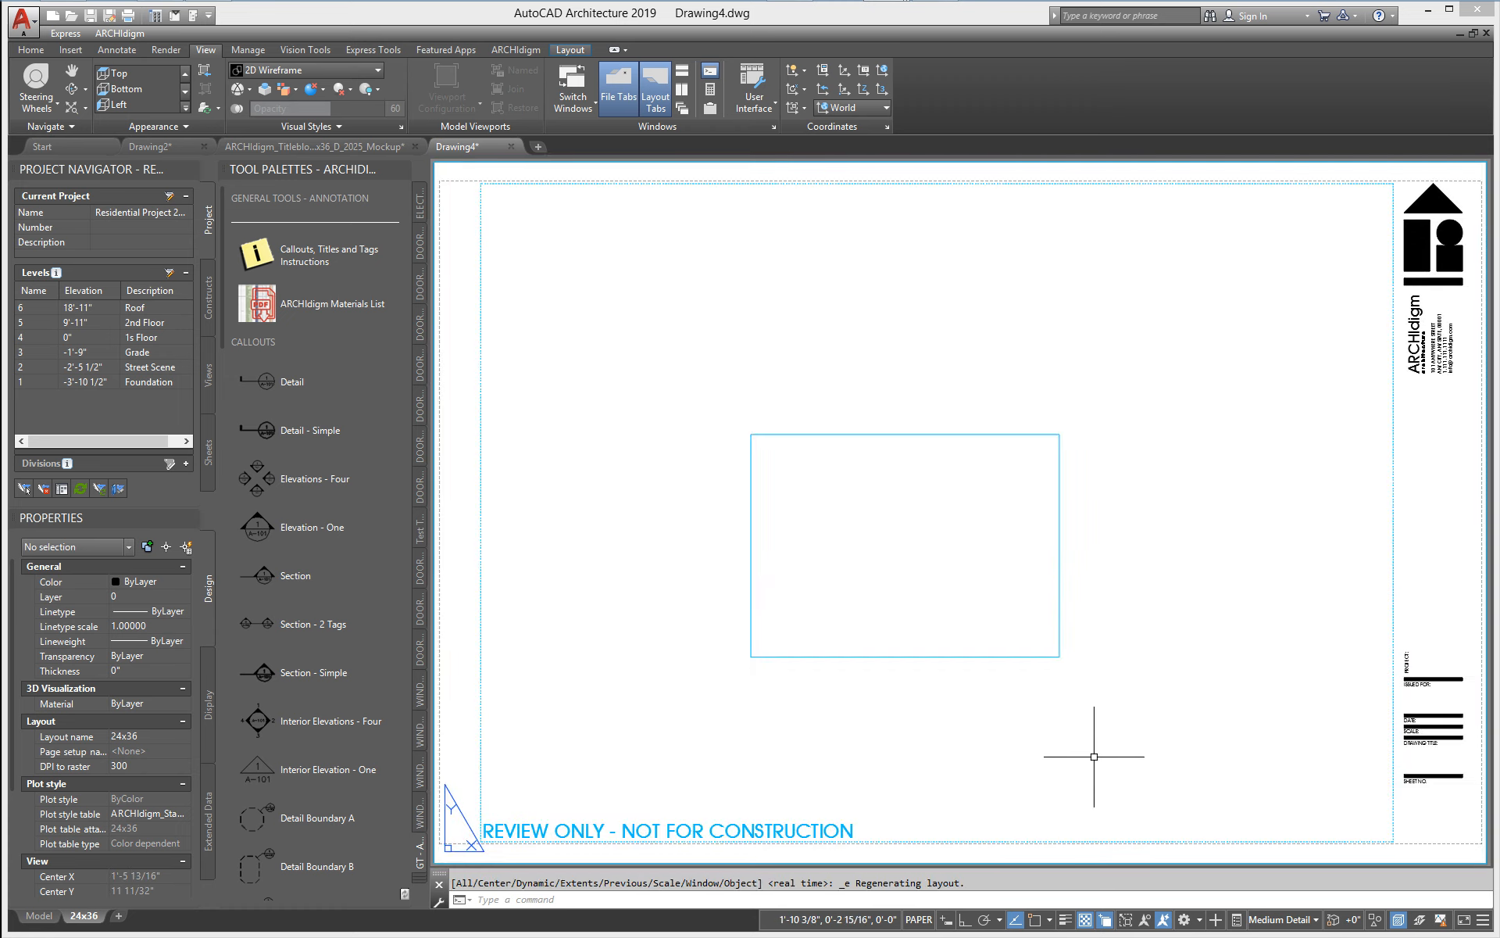
- Examine the pasted titleblock's fit at the sheet edges, its logo area and the title fields from PROJECT to SHEET NO
{"action": "middle_click_drag", "start_coordinate": [1094, 756], "coordinate": [864, 771]}
{"action": "scroll", "coordinate": [1297, 172], "scroll_direction": "up", "scroll_amount": 5}
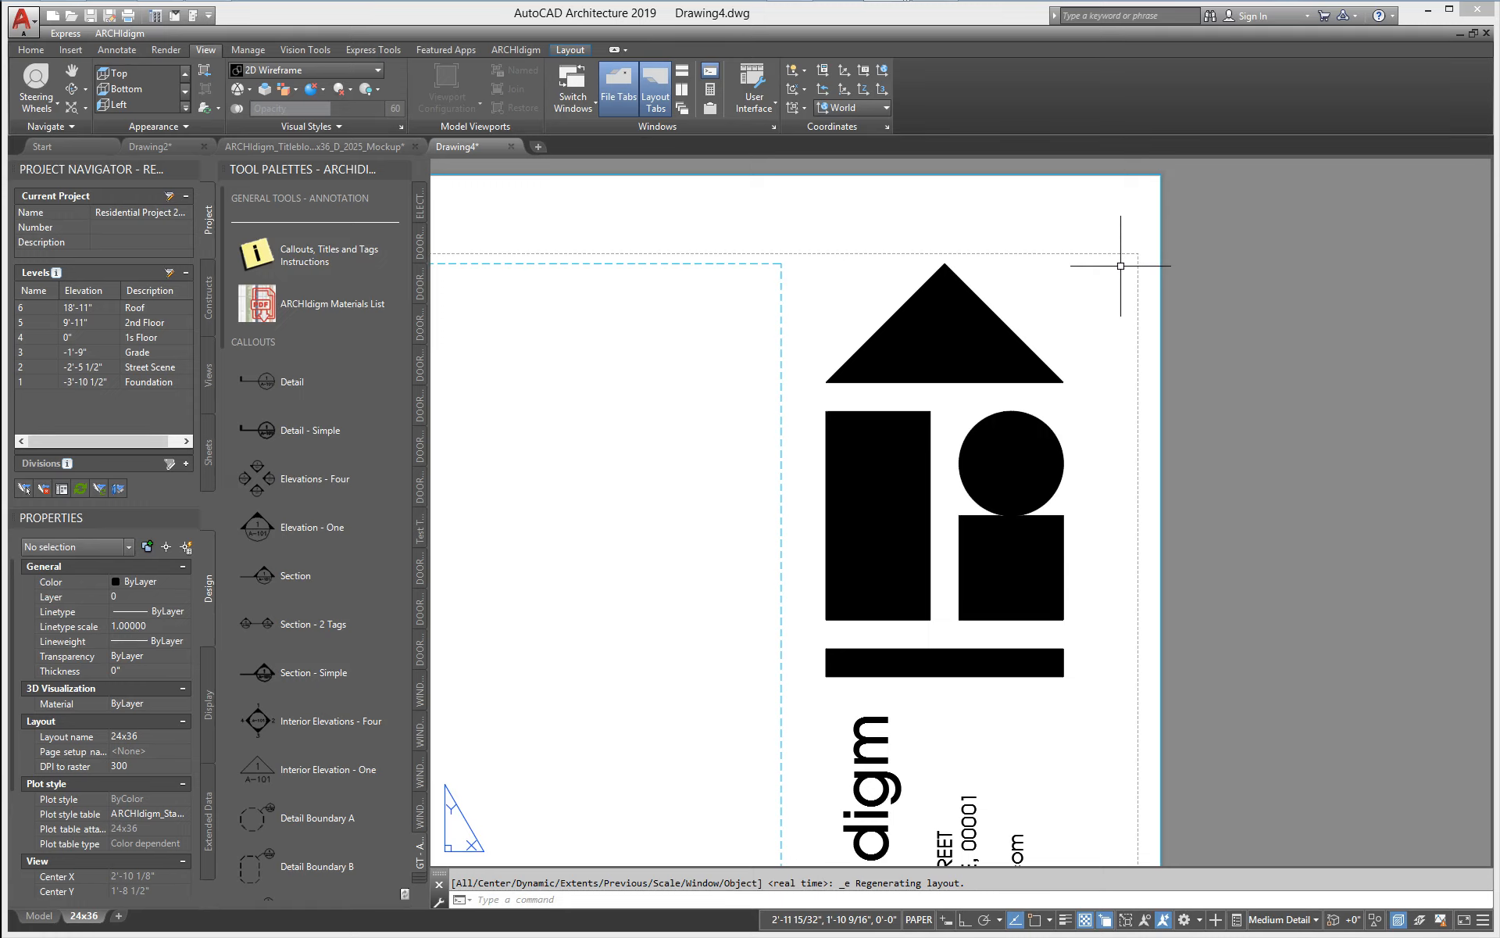
{"action": "scroll", "coordinate": [1087, 669], "scroll_direction": "down", "scroll_amount": 5}
{"action": "middle_click_drag", "start_coordinate": [1072, 789], "coordinate": [1088, 180]}
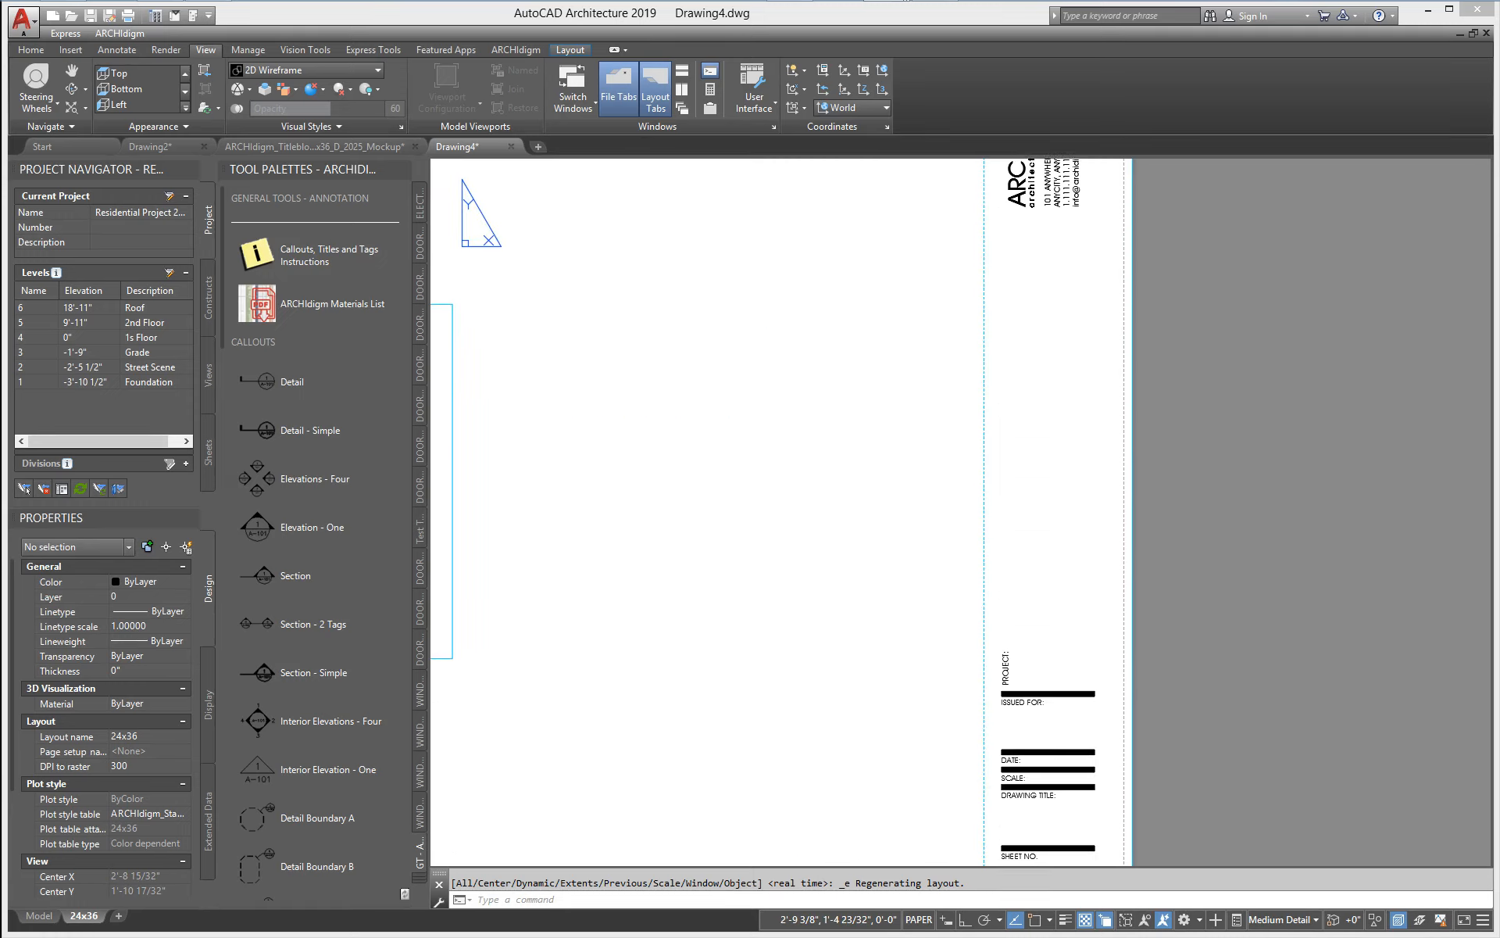
{"action": "middle_click_drag", "start_coordinate": [1079, 720], "coordinate": [1270, 566]}
{"action": "scroll", "coordinate": [1274, 567], "scroll_direction": "down", "scroll_amount": 2}
{"action": "middle_click_drag", "start_coordinate": [907, 616], "coordinate": [896, 757]}
{"action": "scroll", "coordinate": [1276, 768], "scroll_direction": "up", "scroll_amount": 4}
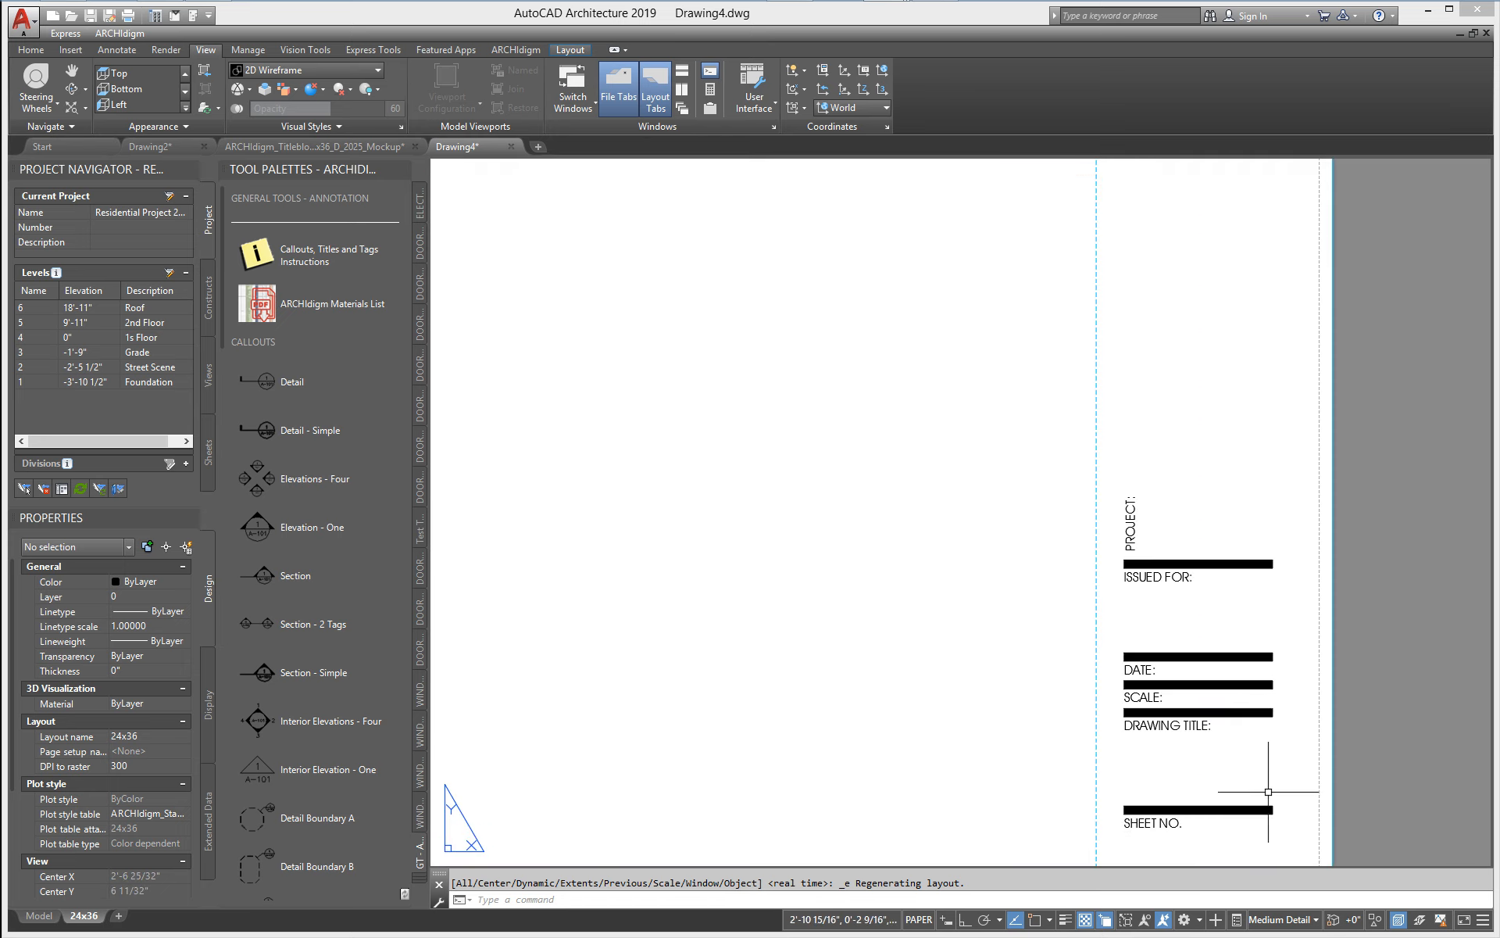
{"action": "middle_click_drag", "start_coordinate": [1226, 536], "coordinate": [1100, 545]}
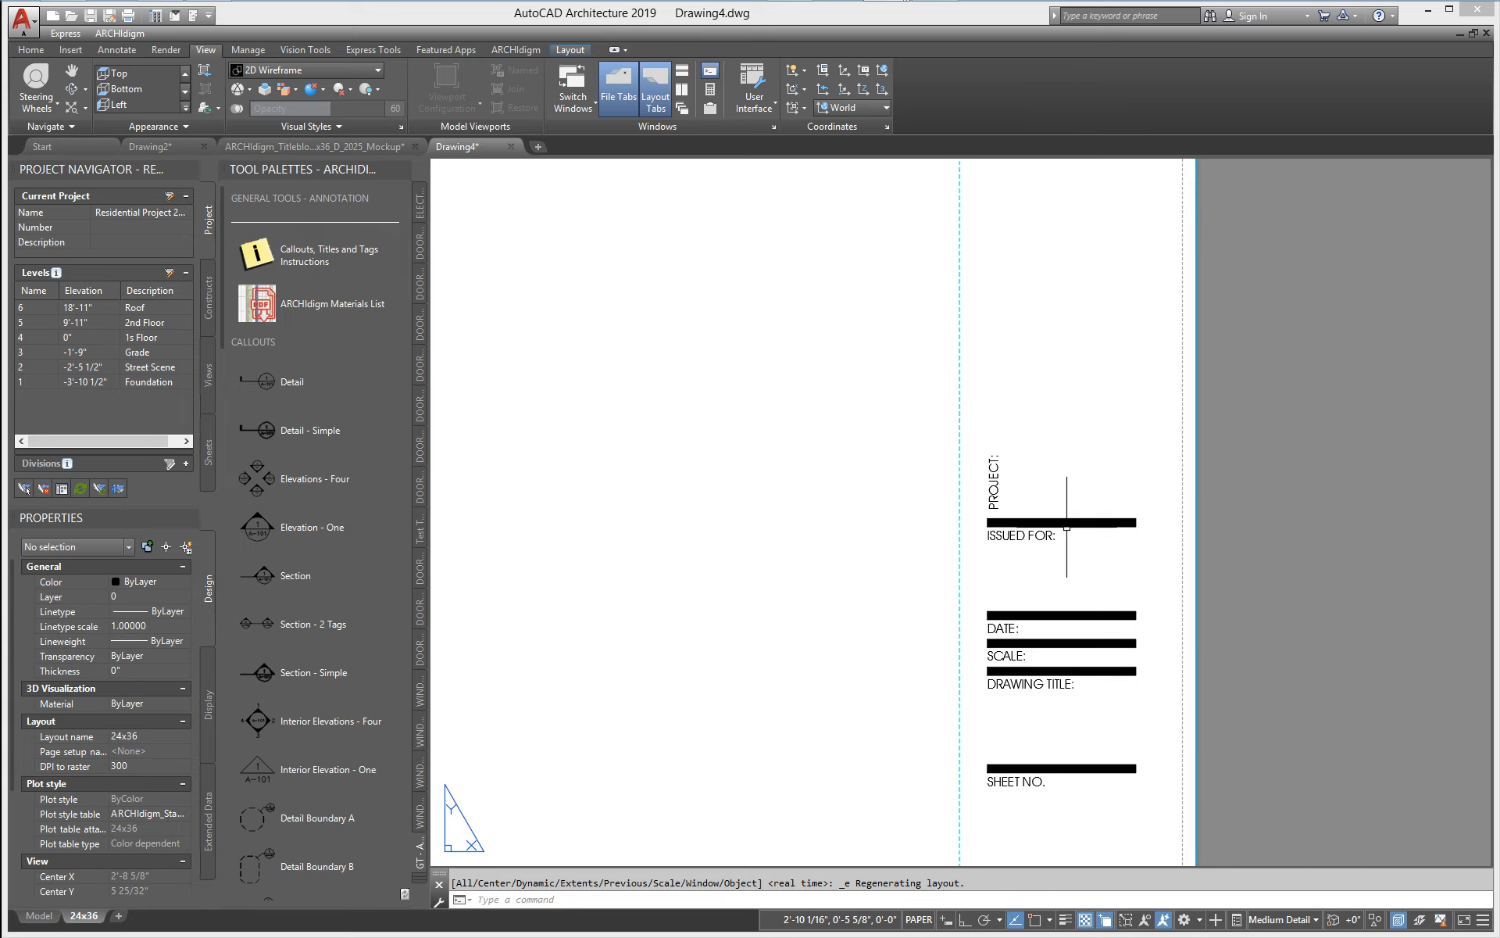
- Stretch the viewport's upper-left corner to just inside the matching corner of the titleblock's inner border
{"action": "middle_click_drag", "start_coordinate": [1064, 383], "coordinate": [1061, 724]}
{"action": "scroll", "coordinate": [1061, 725], "scroll_direction": "down", "scroll_amount": 1}
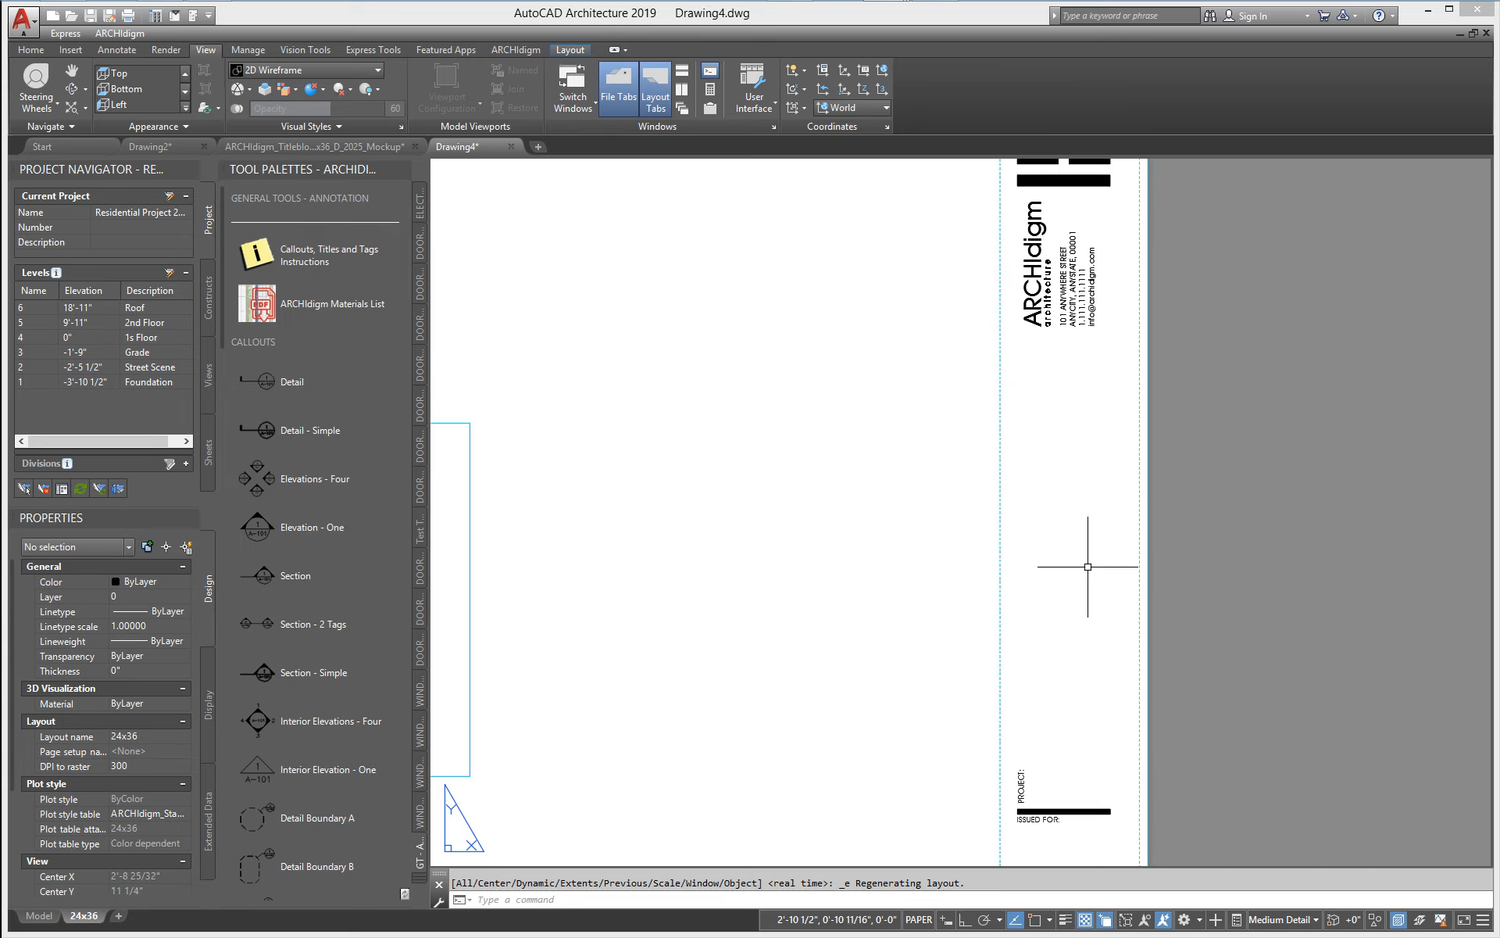
{"action": "middle_click_drag", "start_coordinate": [1038, 412], "coordinate": [1047, 557]}
{"action": "scroll", "coordinate": [1047, 557], "scroll_direction": "down", "scroll_amount": 1}
{"action": "scroll", "coordinate": [1057, 462], "scroll_direction": "up", "scroll_amount": 2}
{"action": "scroll", "coordinate": [1008, 497], "scroll_direction": "down", "scroll_amount": 2}
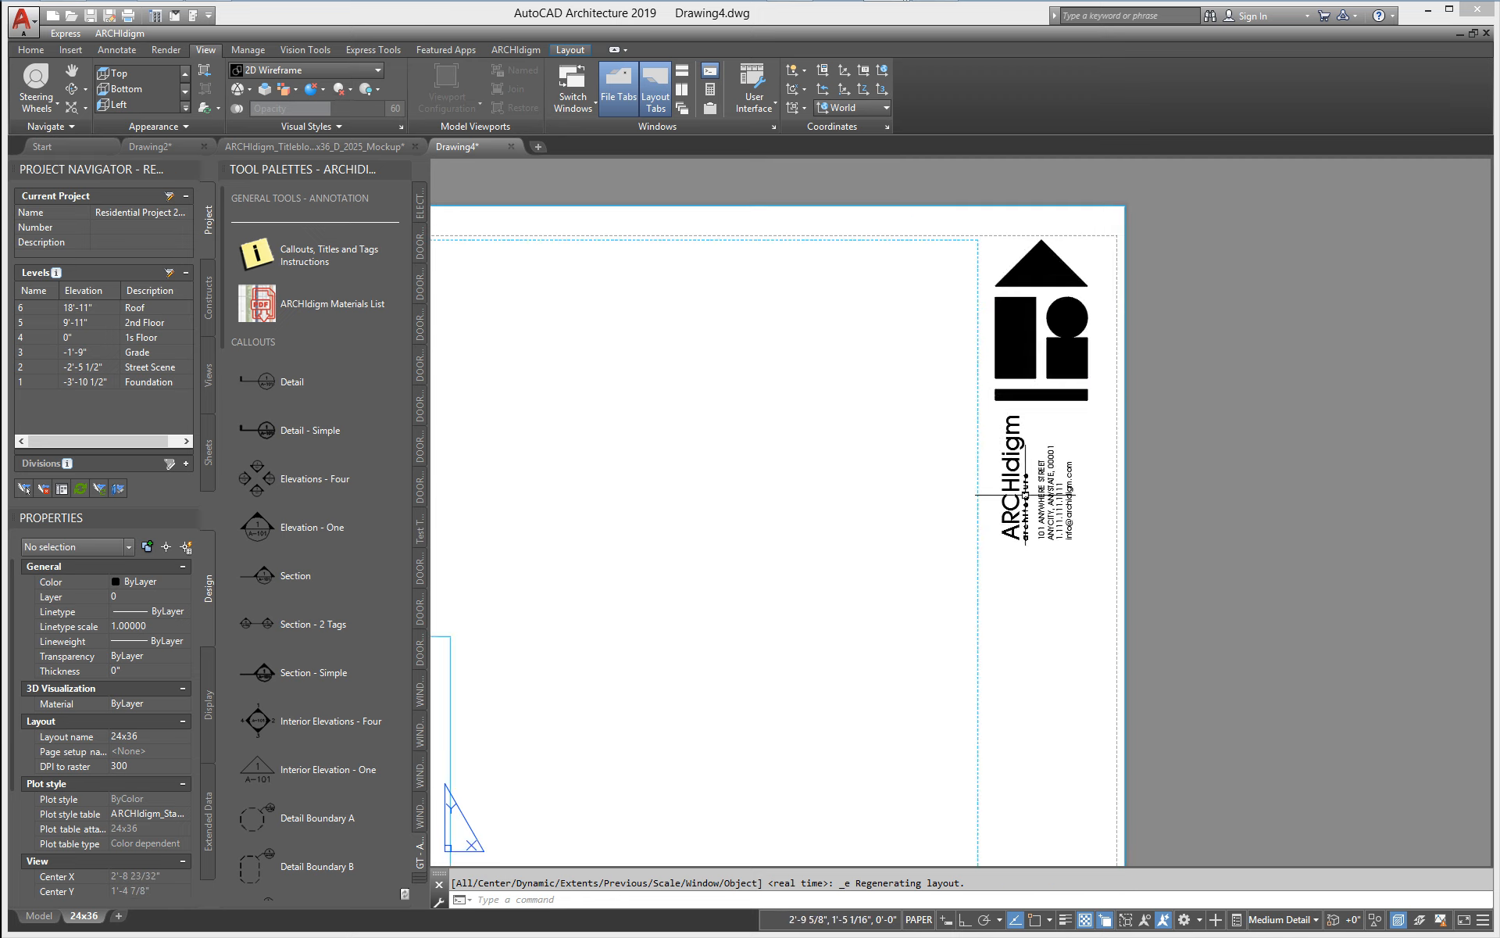
{"action": "middle_click_drag", "start_coordinate": [706, 576], "coordinate": [1042, 427]}
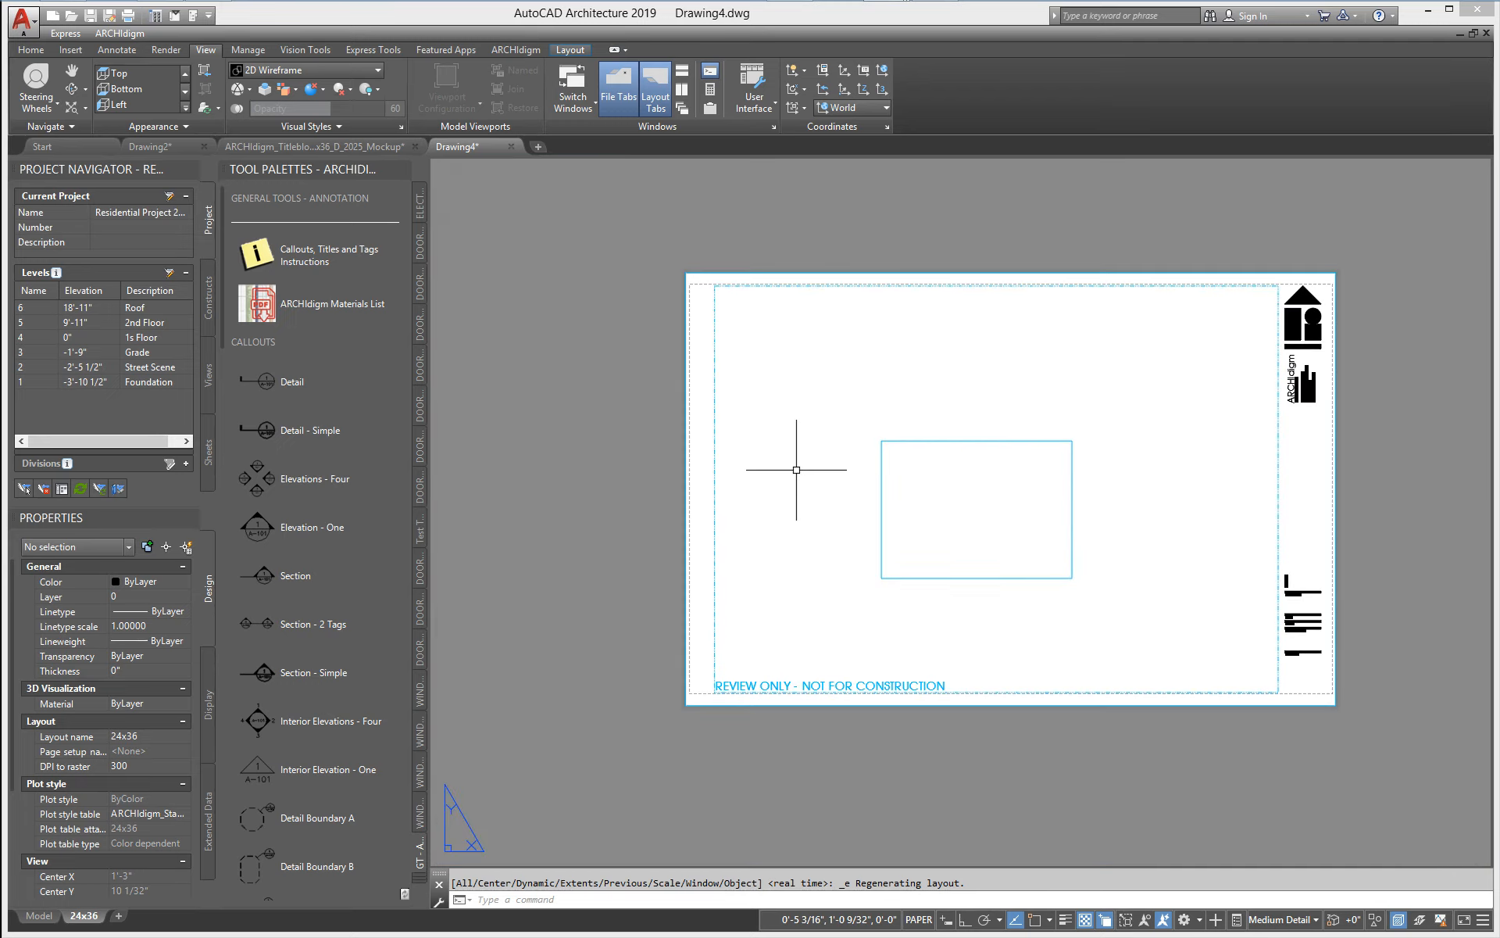
{"action": "scroll", "coordinate": [881, 445], "scroll_direction": "up", "scroll_amount": 1}
{"action": "left_click", "coordinate": [880, 434]}
{"action": "left_click", "coordinate": [879, 434]}
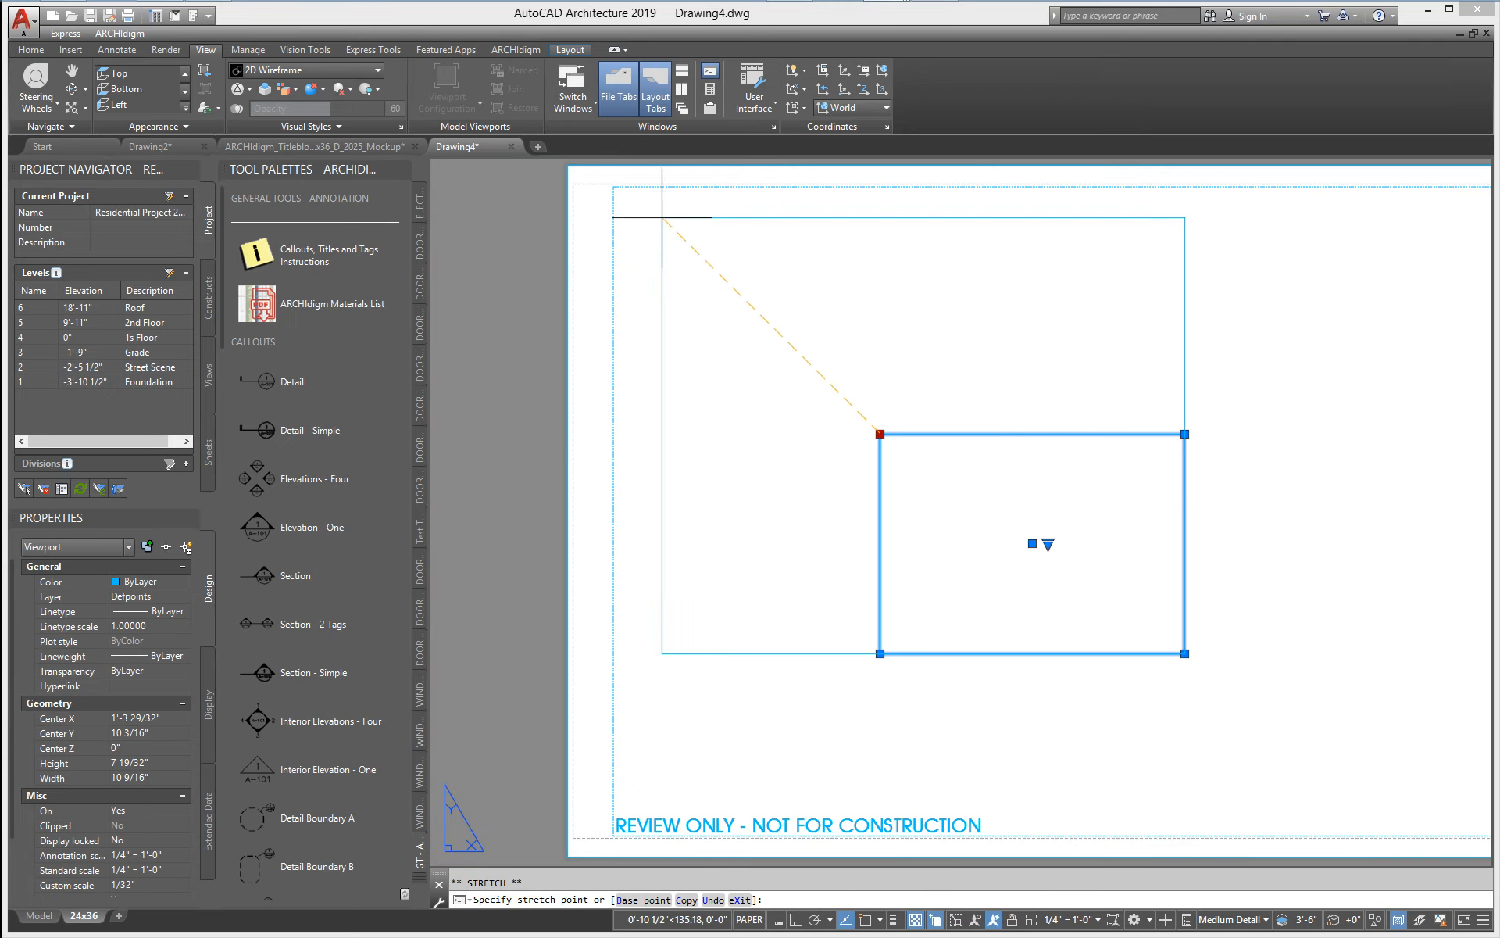
{"action": "left_click", "coordinate": [623, 194]}
- Stretch the viewport's lower-right corner close to the logo column, above the review note, making the viewport about 2'-6 1/2" wide and 1'-7 3/8" high
{"action": "middle_click_drag", "start_coordinate": [1114, 635], "coordinate": [962, 571]}
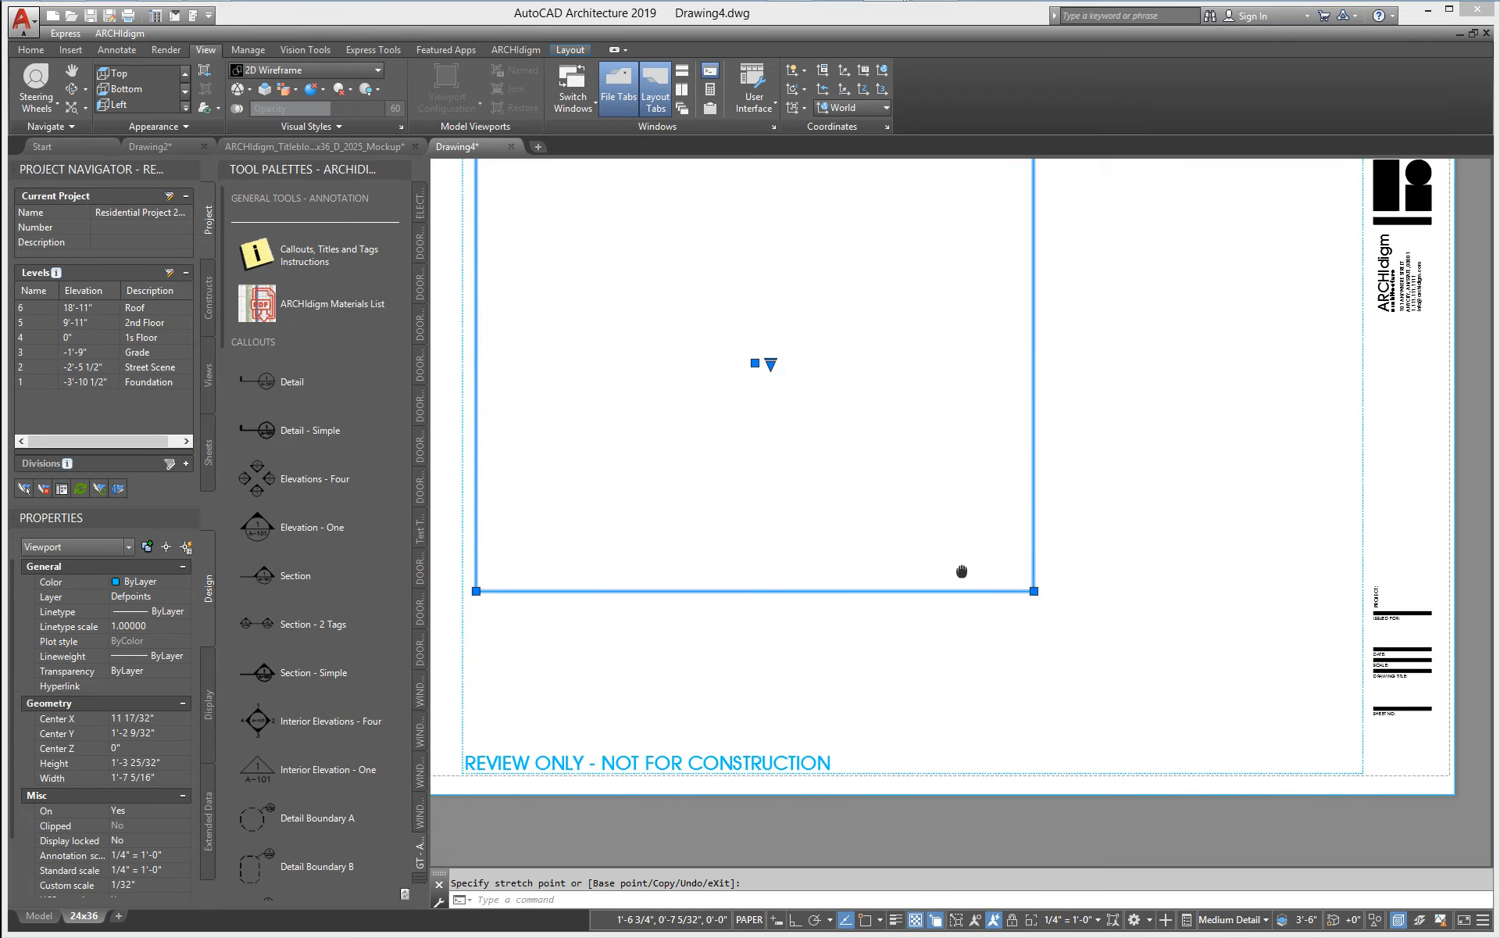
{"action": "left_click", "coordinate": [1034, 591]}
{"action": "scroll", "coordinate": [1349, 698], "scroll_direction": "up", "scroll_amount": 3}
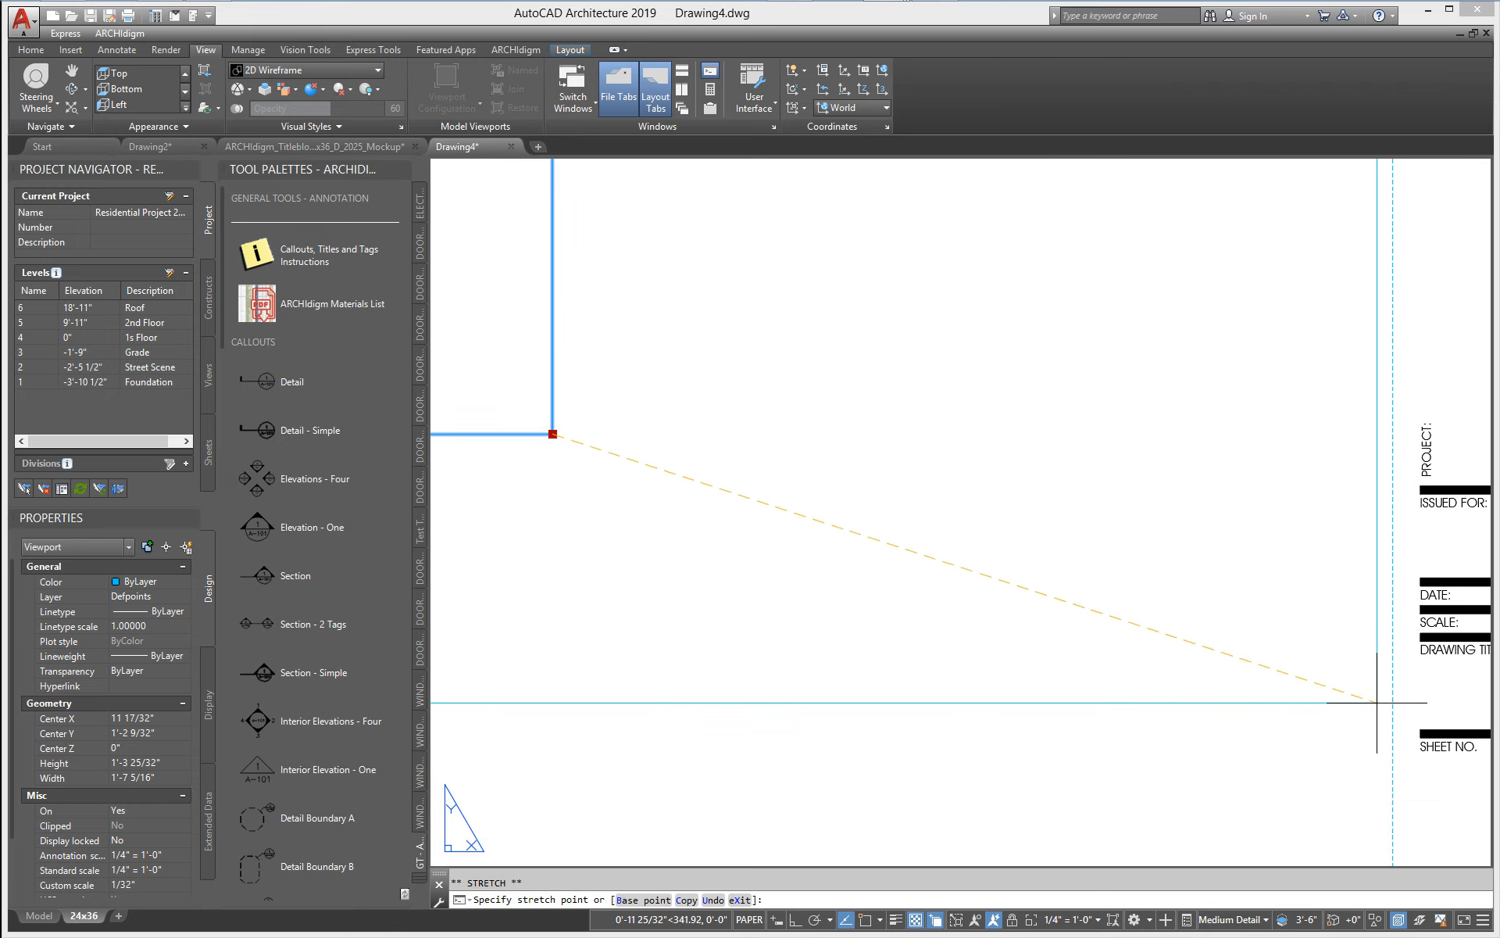
{"action": "left_click", "coordinate": [1376, 702]}
{"action": "scroll", "coordinate": [1376, 702], "scroll_direction": "down", "scroll_amount": 5}
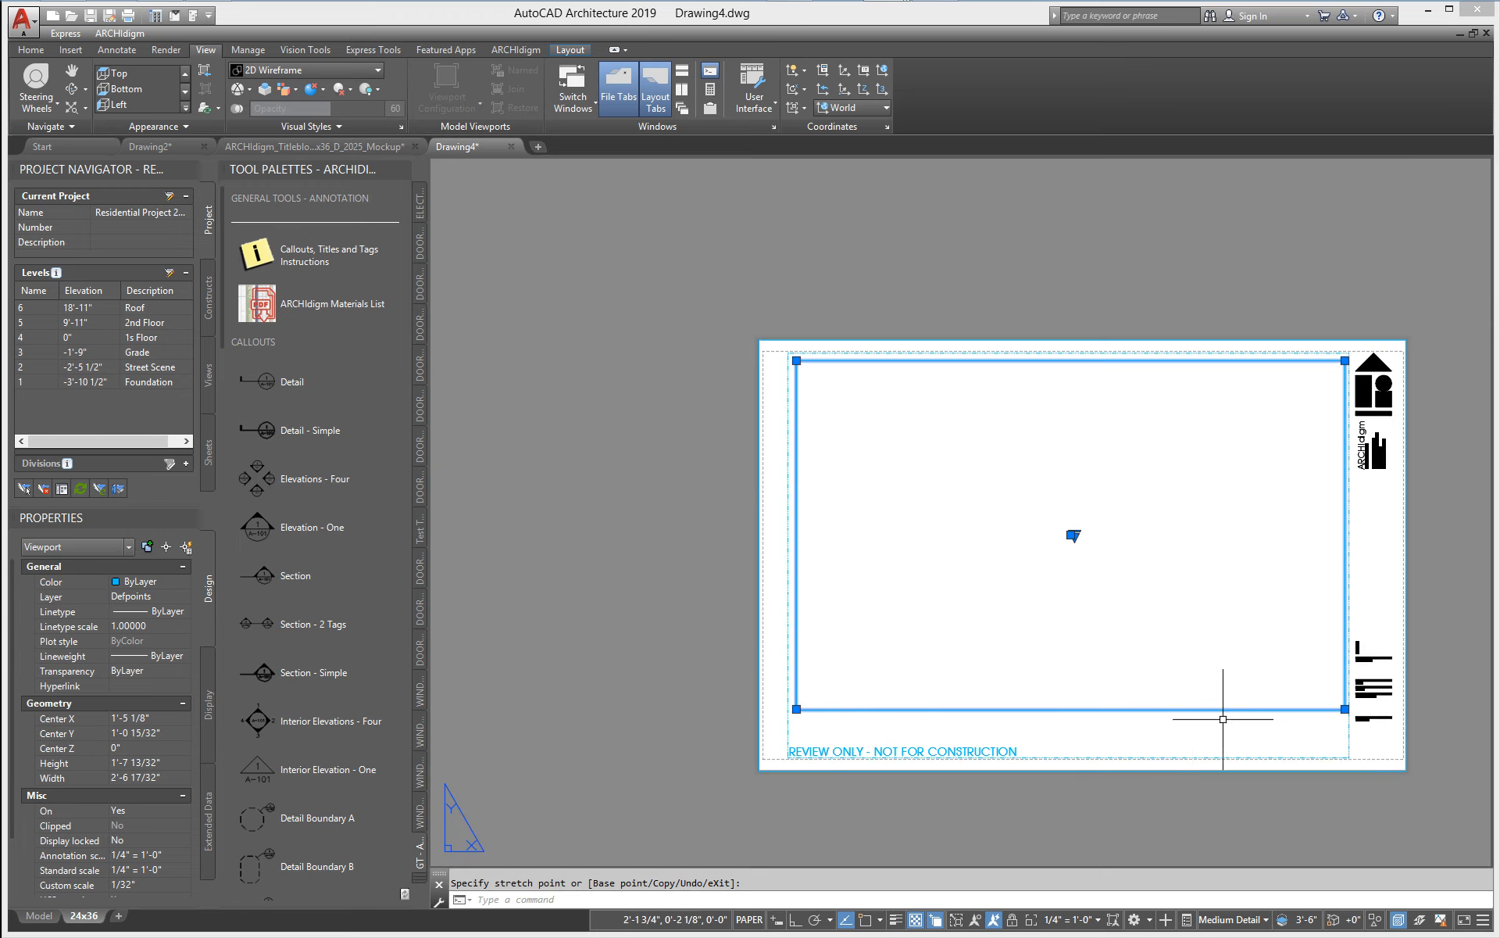
- Activate the viewport, set its scale to 1/4" = 1'-0", lock it and show annotation objects at all scales
{"action": "double_click", "coordinate": [932, 660]}
{"action": "left_click", "coordinate": [986, 919]}
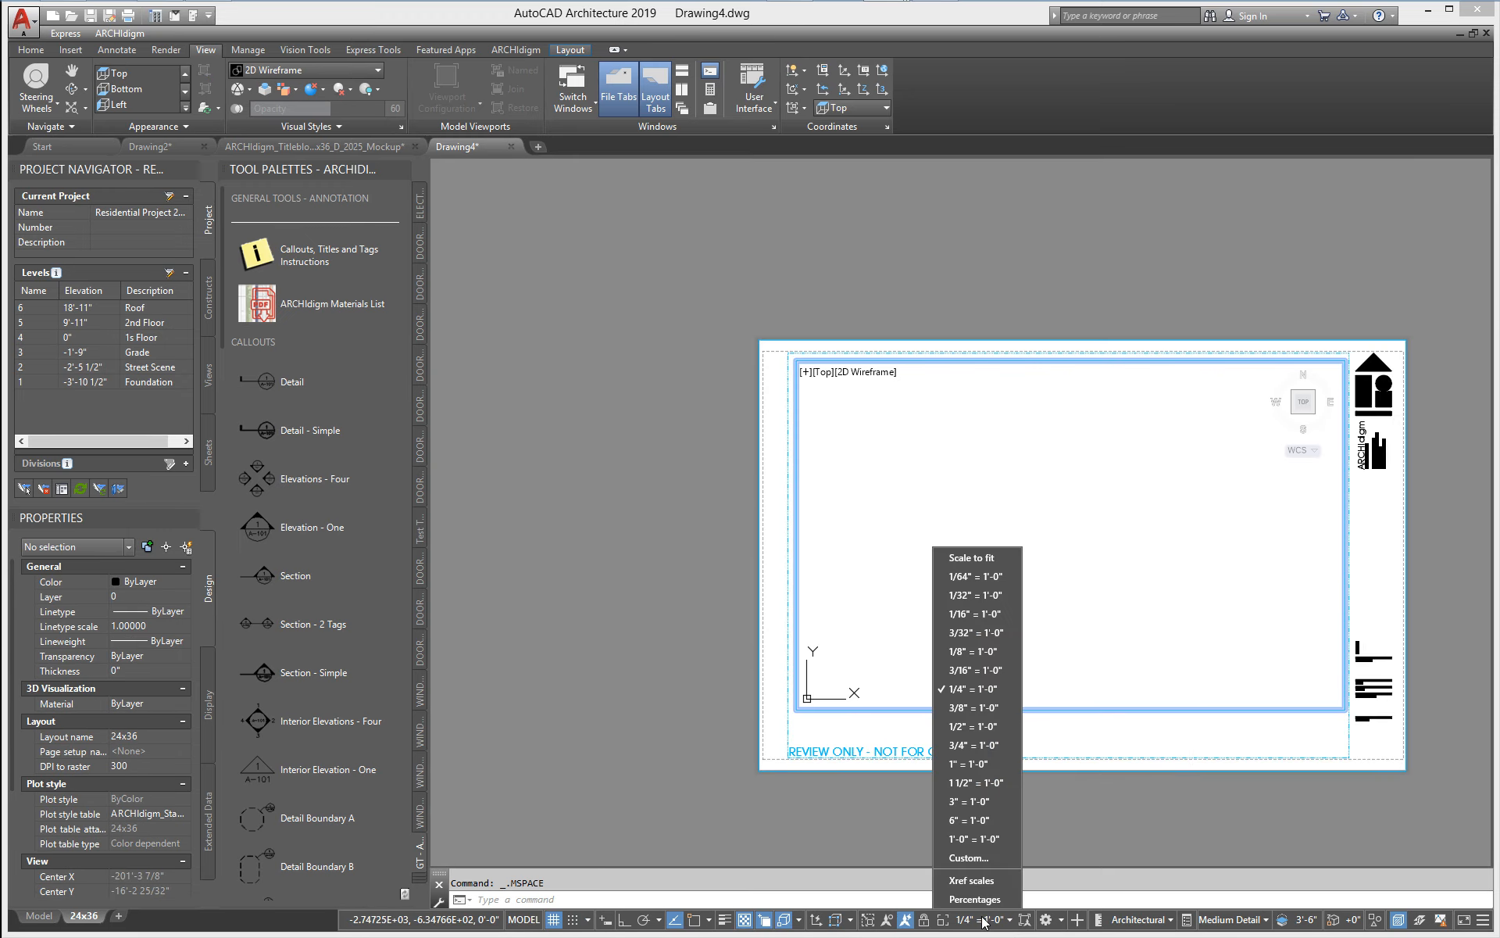
{"action": "left_click", "coordinate": [969, 690]}
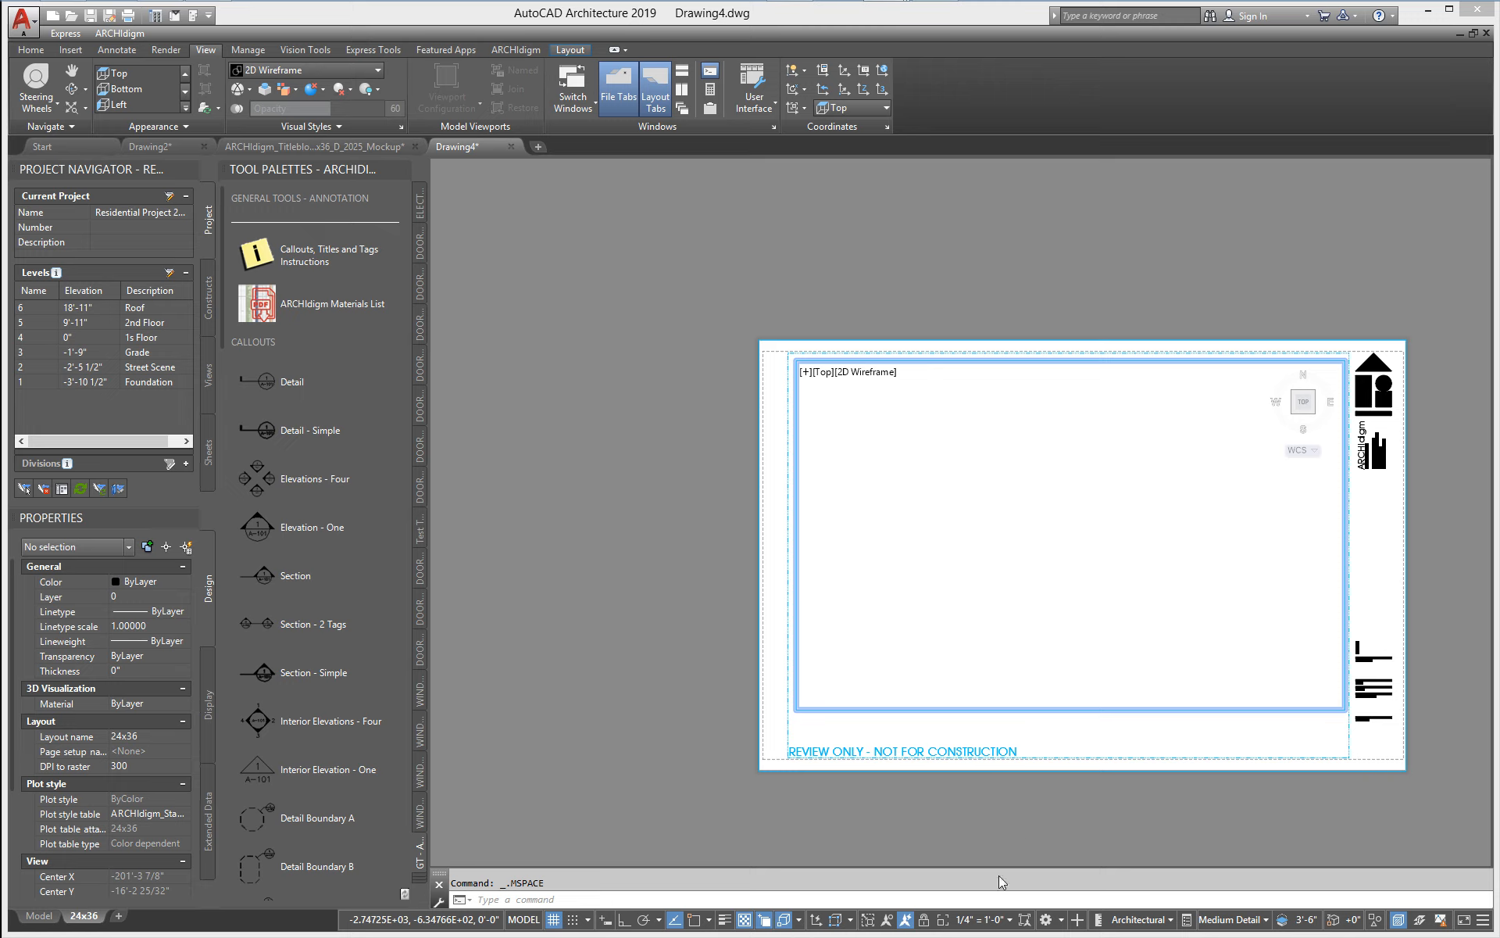
{"action": "left_click", "coordinate": [925, 920]}
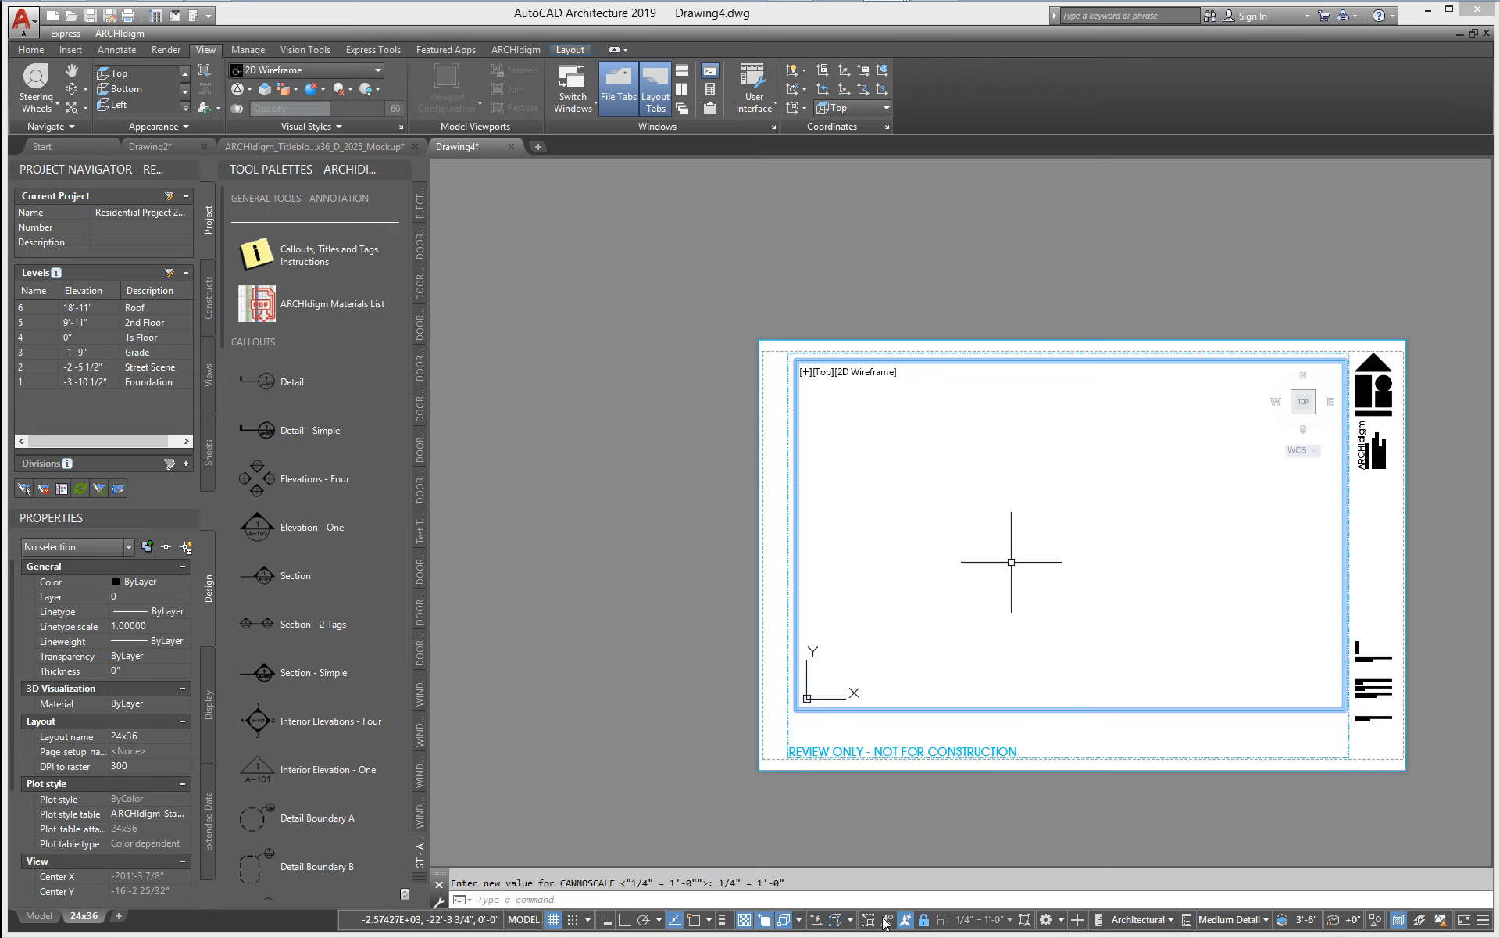
{"action": "left_click", "coordinate": [886, 919]}
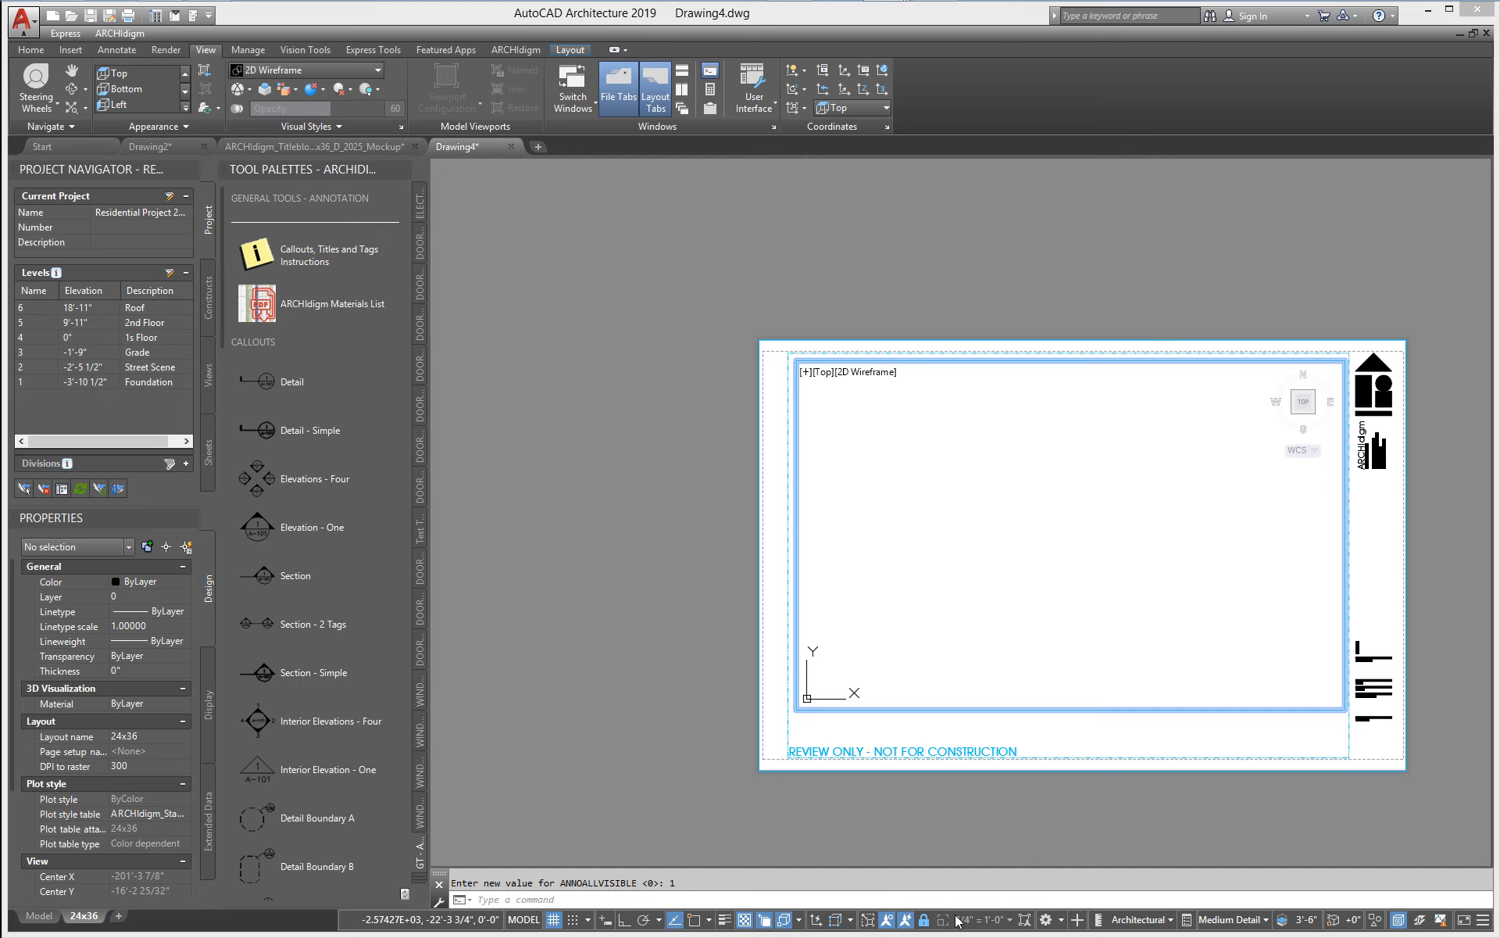
- Return from the viewport to paper space and fit the whole 24x36 sheet in view
{"action": "middle_click_drag", "start_coordinate": [931, 844], "coordinate": [832, 826]}
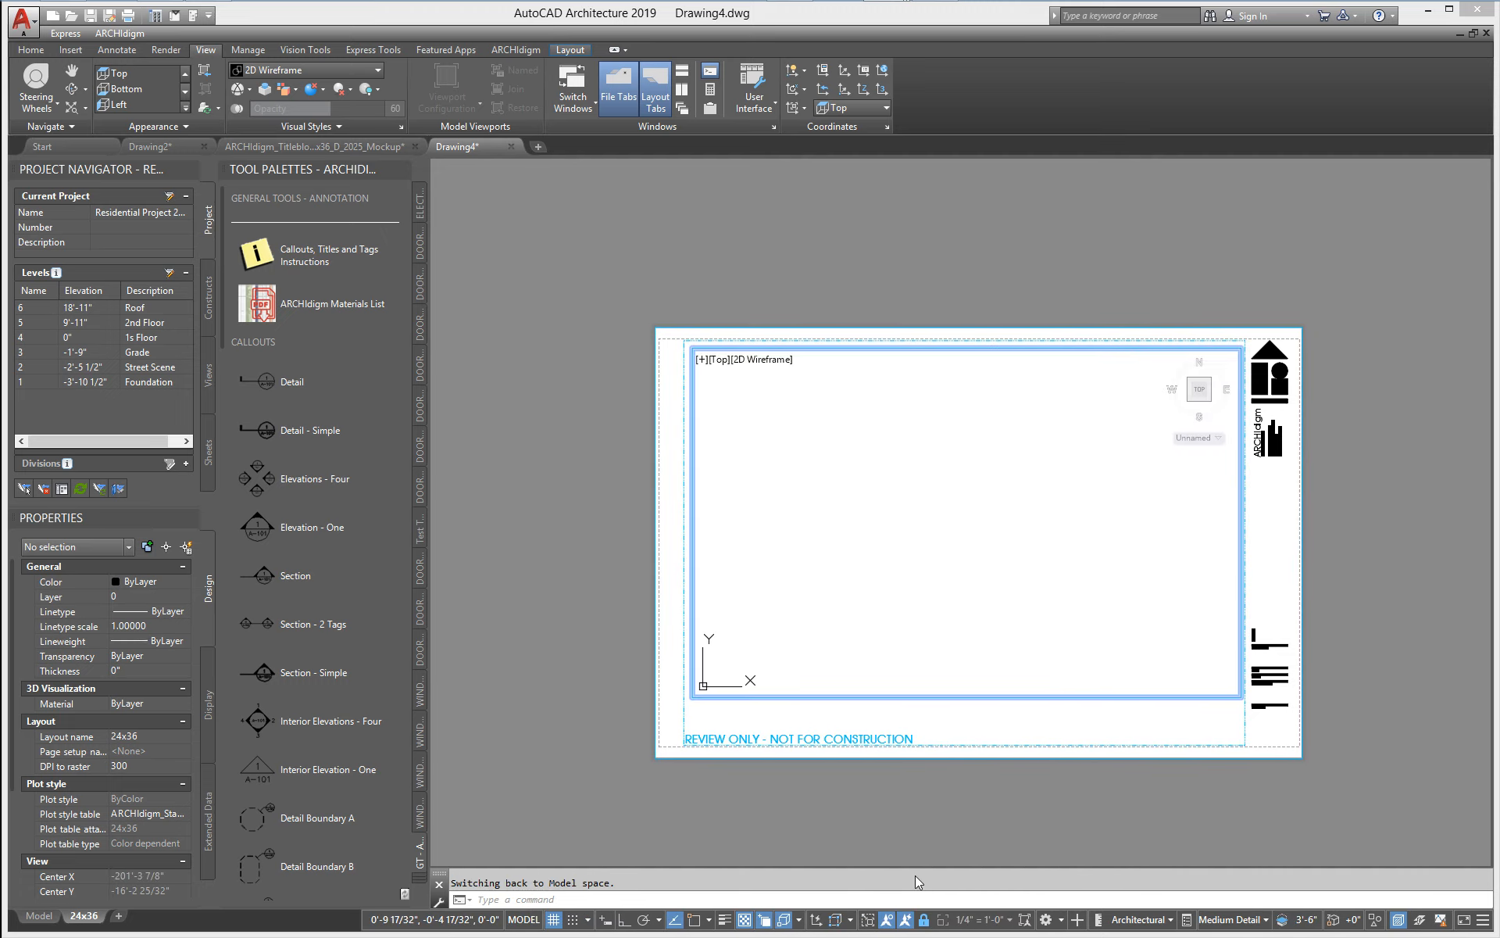
{"action": "double_click", "coordinate": [975, 735]}
{"action": "middle_click_drag", "start_coordinate": [975, 734], "coordinate": [974, 734]}
{"action": "middle_click", "coordinate": [974, 734]}
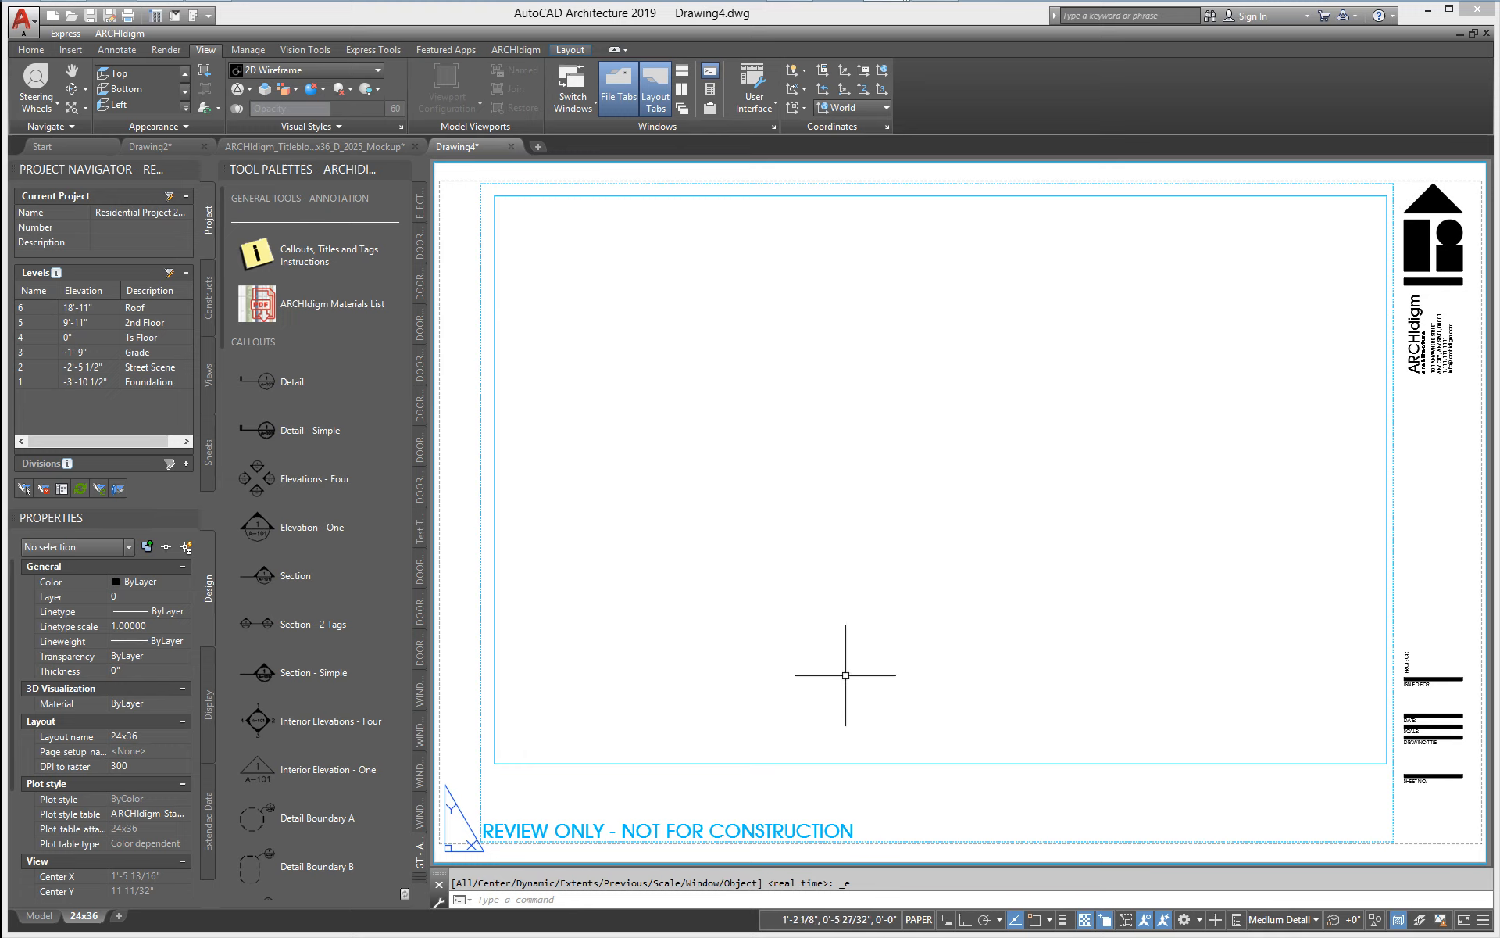
- Start saving a copy of the current drawing under a new name
{"action": "left_click", "coordinate": [34, 30]}
{"action": "mouse_move", "coordinate": [66, 210]}
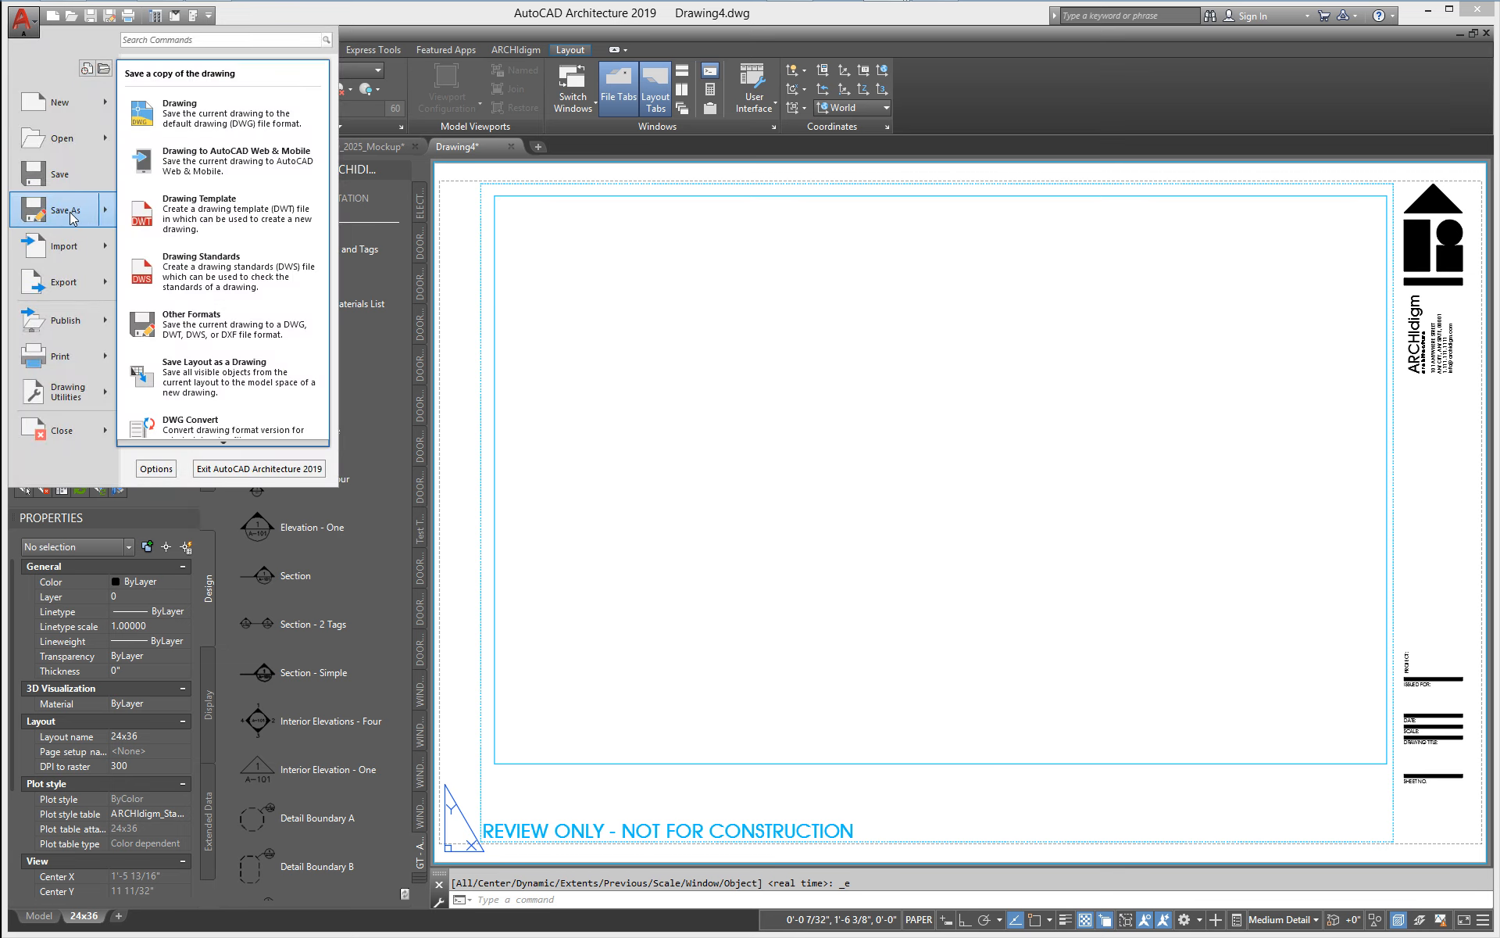
{"action": "left_click", "coordinate": [178, 125]}
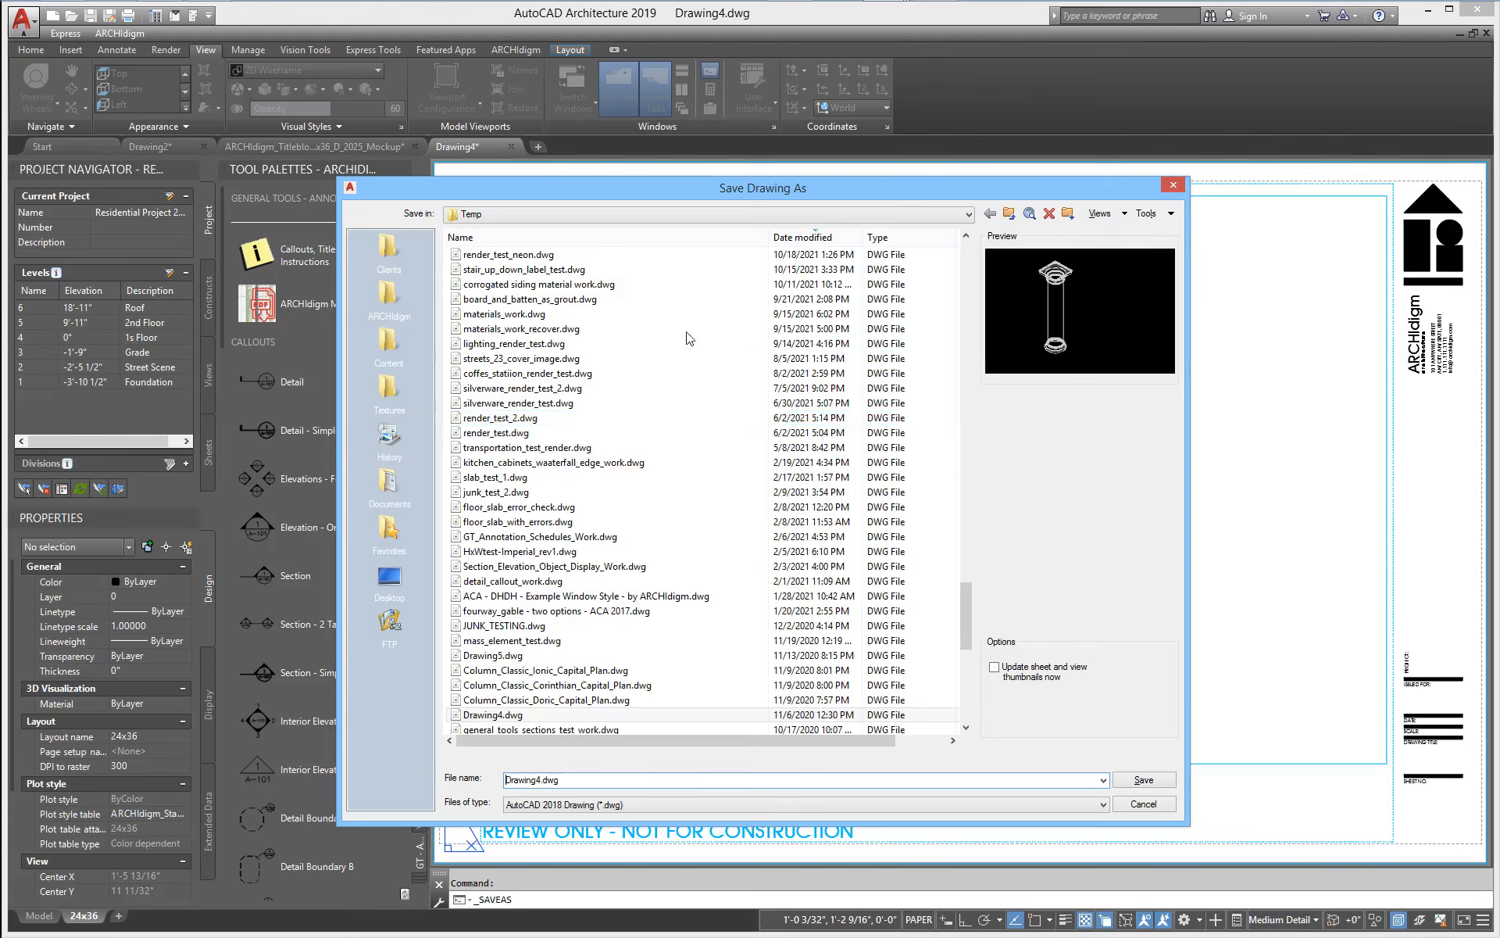
- Browse to C:\ARCHIdigm\Drawing Templates as the save location for the drawing
{"action": "left_click", "coordinate": [552, 214]}
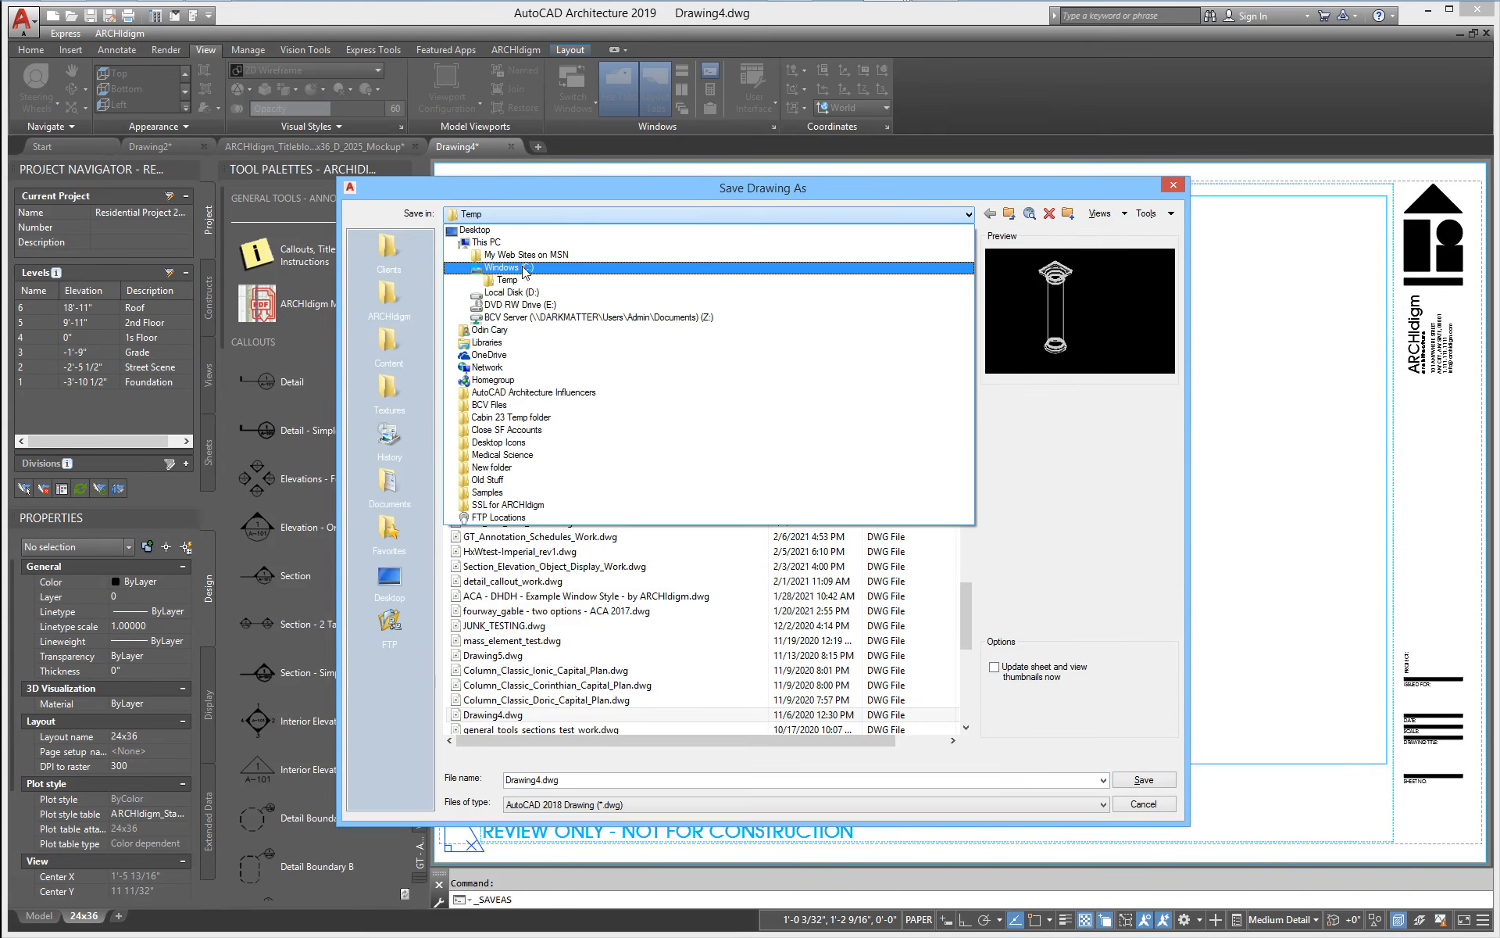
{"action": "left_click", "coordinate": [524, 273]}
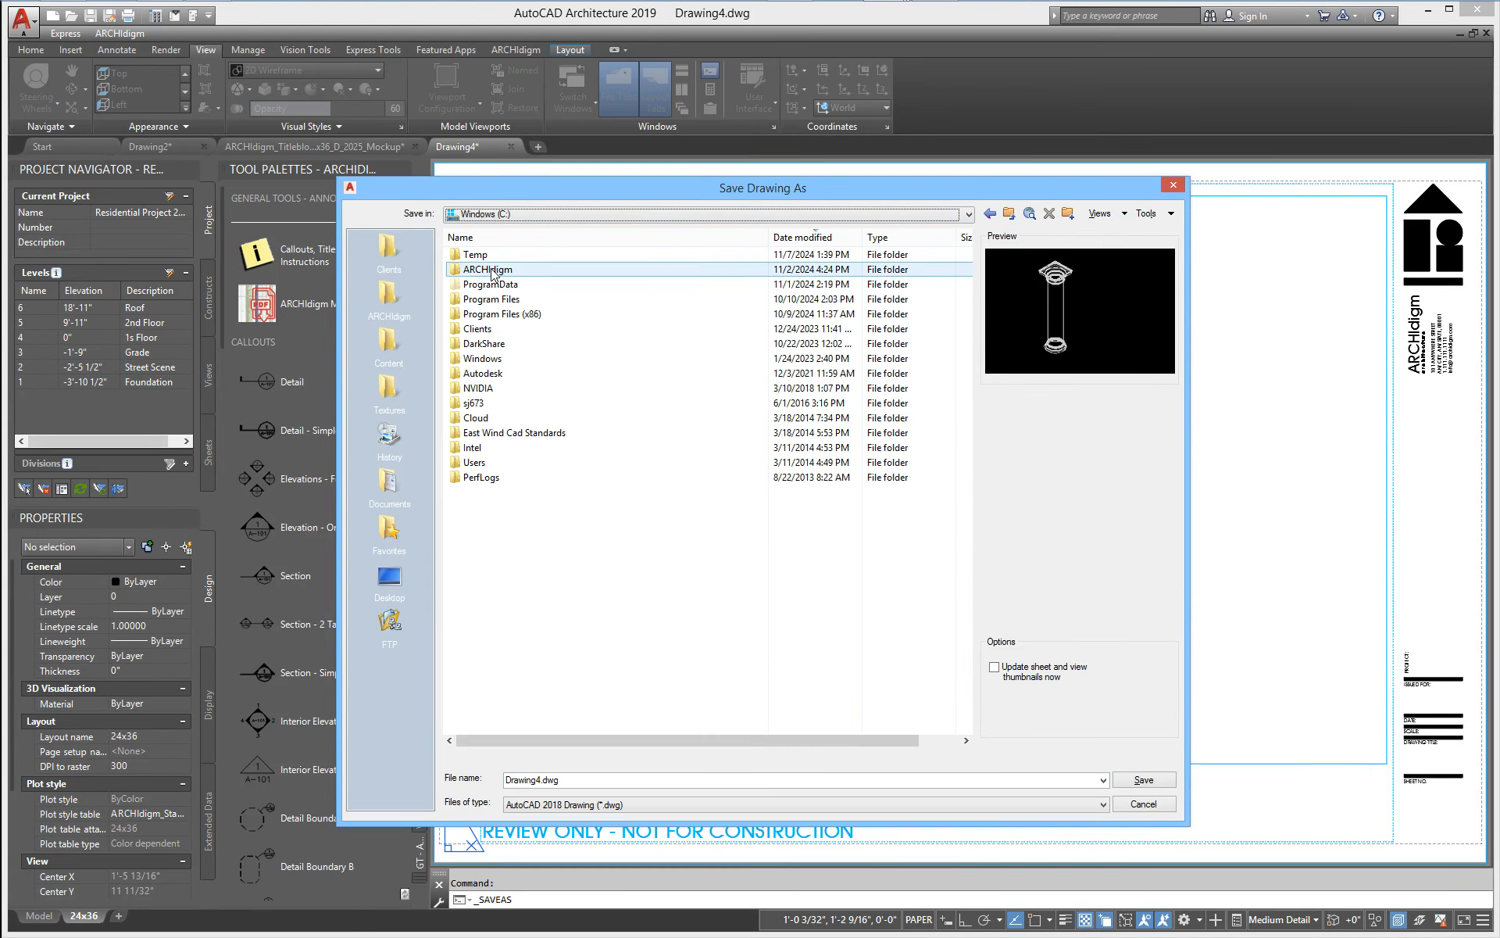
{"action": "double_click", "coordinate": [493, 270]}
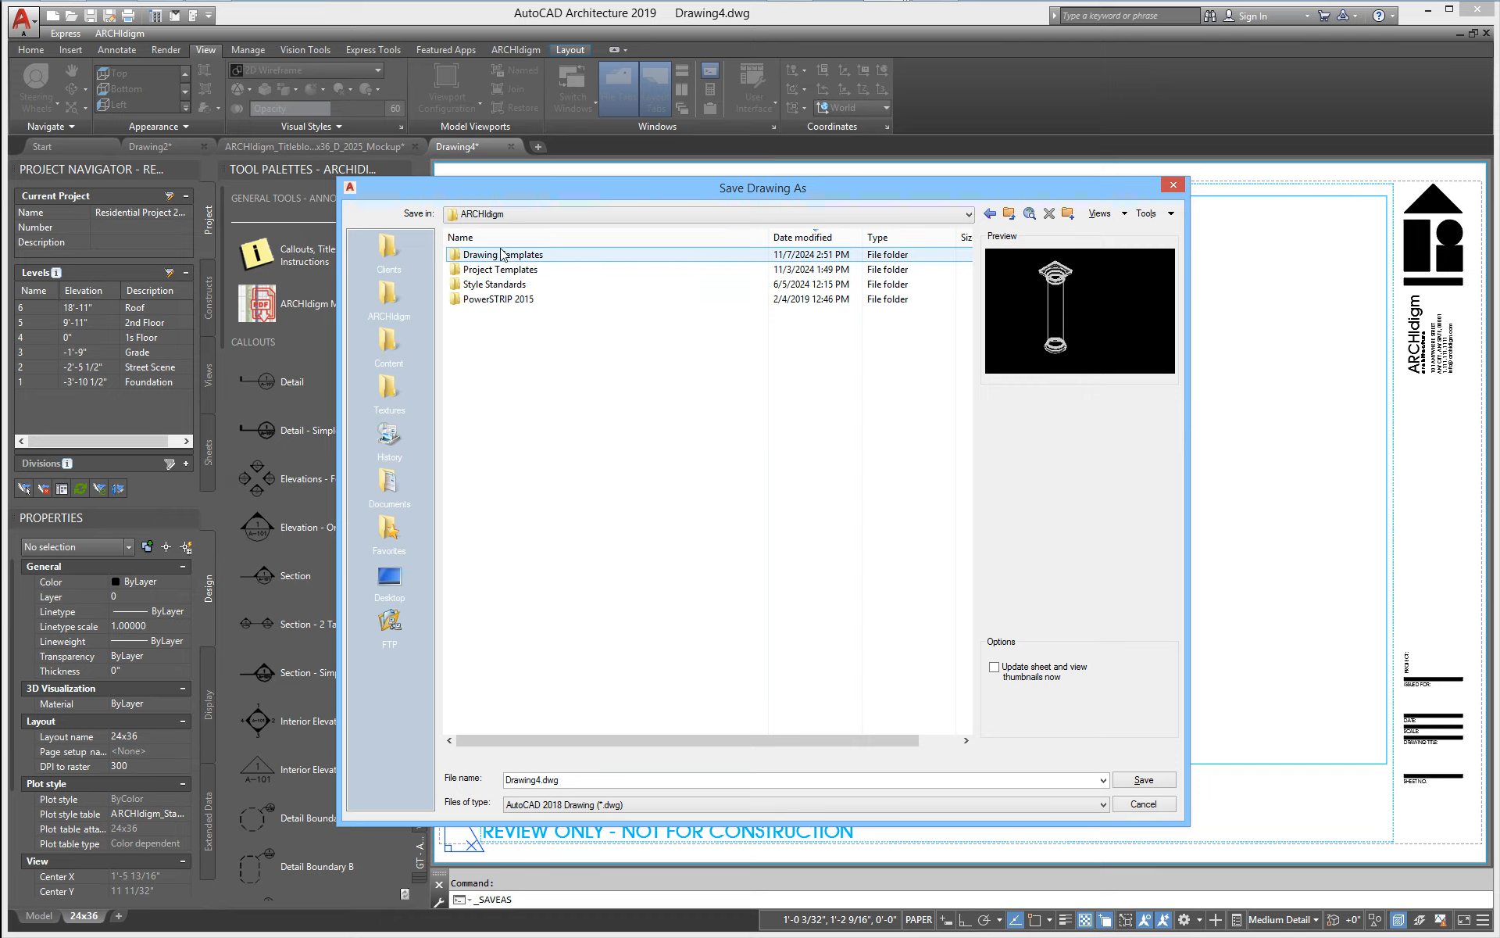
{"action": "double_click", "coordinate": [500, 257]}
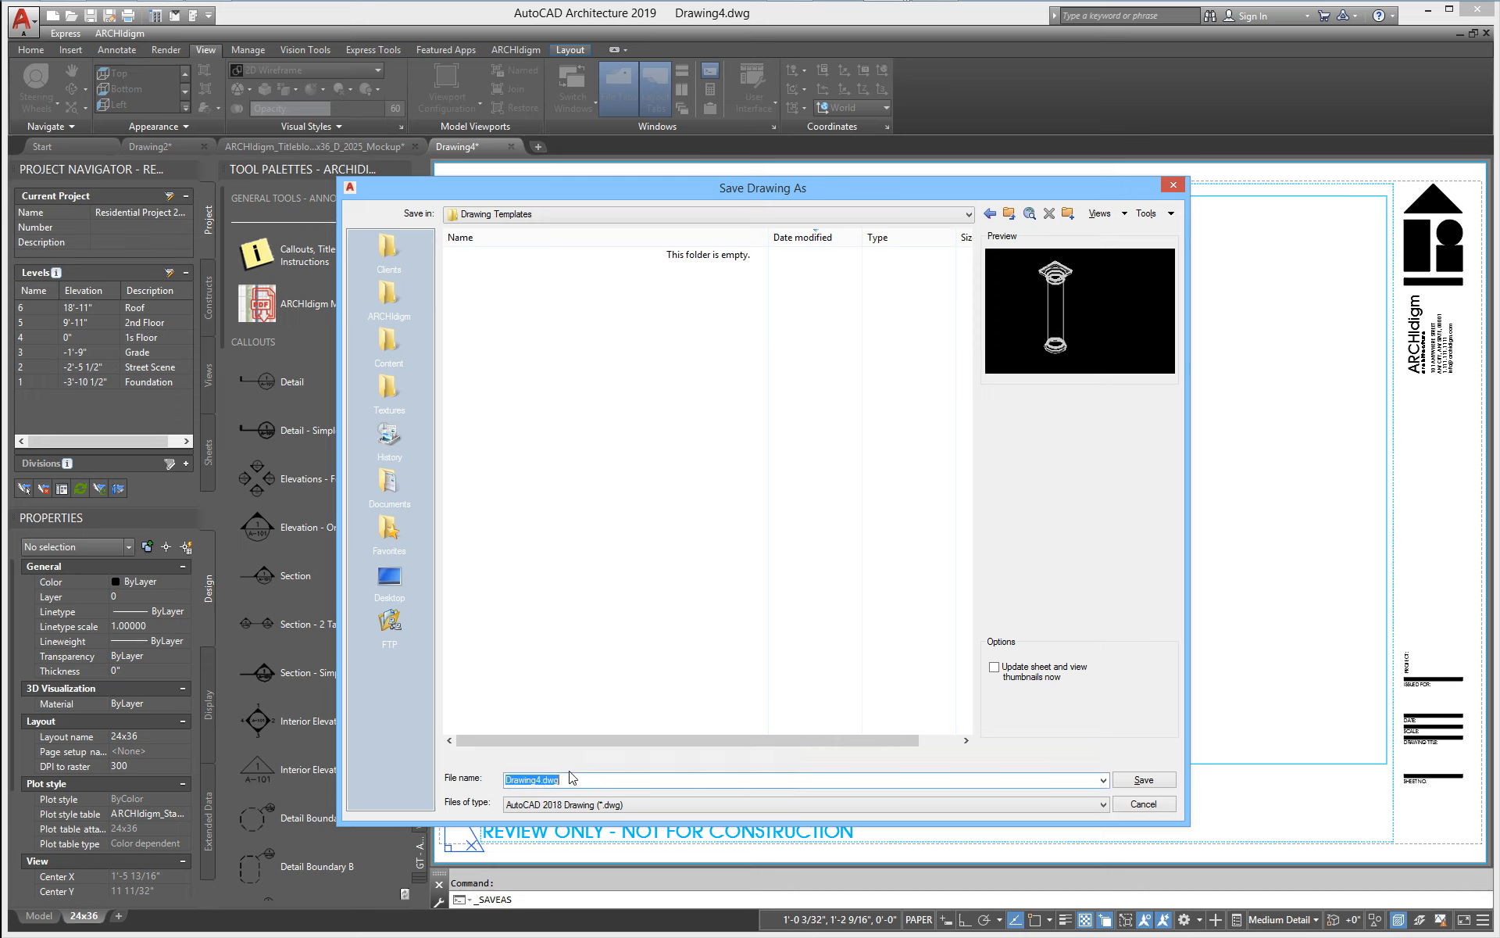
- Set the file type to AutoCAD Drawing Template (*.dwt) and the save location to C:\ARCHIdigm\Drawing Templates
{"action": "left_click", "coordinate": [642, 809]}
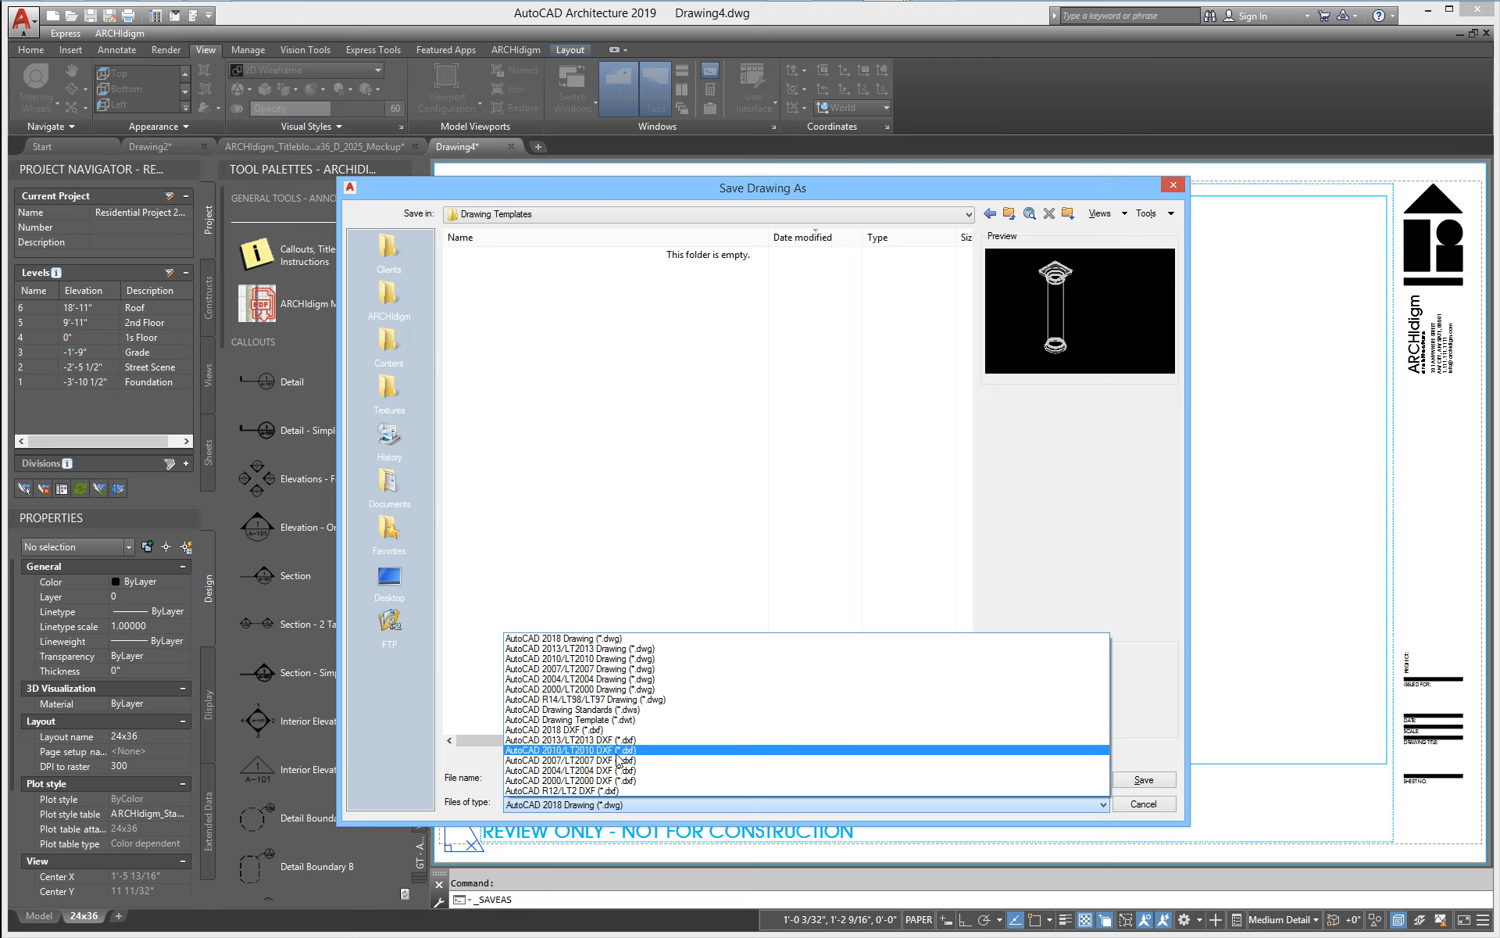
{"action": "left_click", "coordinate": [590, 719]}
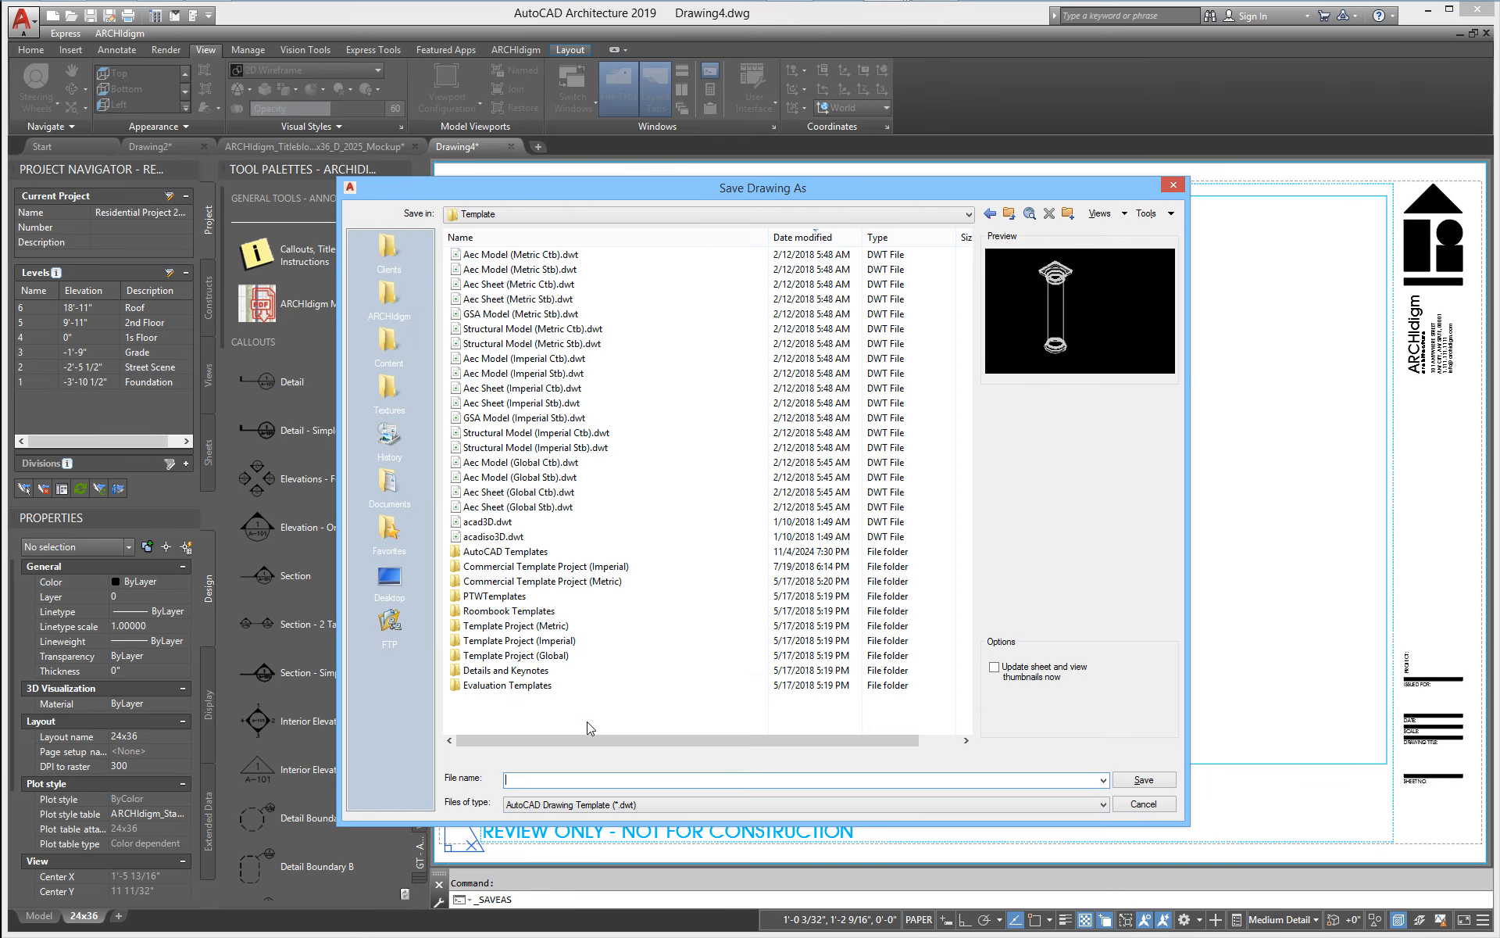
{"action": "left_click", "coordinate": [512, 213]}
{"action": "left_click", "coordinate": [515, 273]}
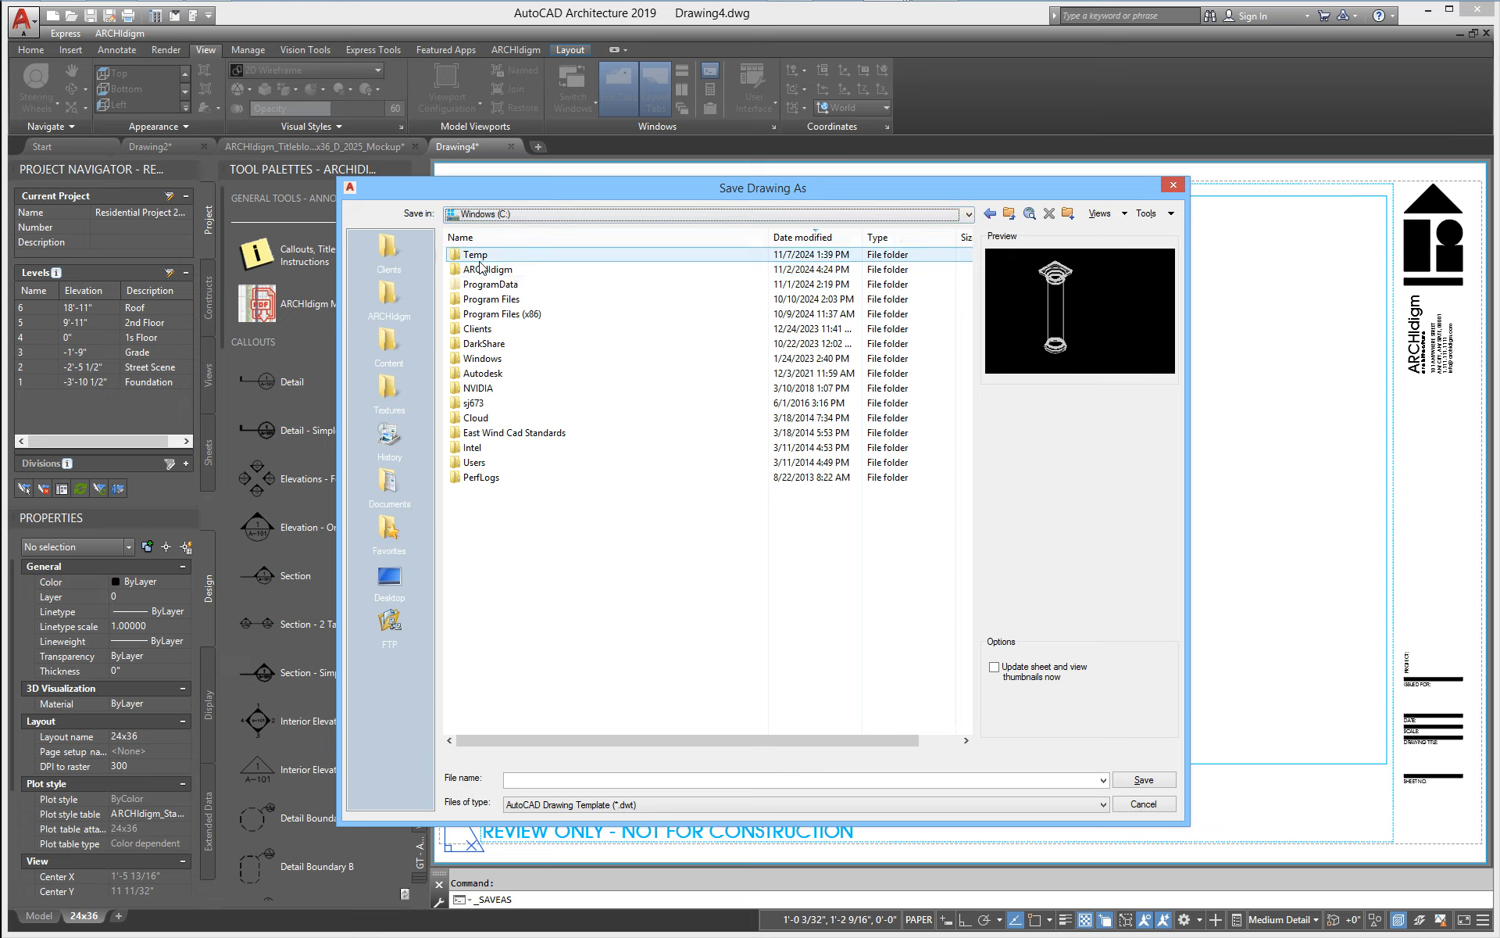
{"action": "double_click", "coordinate": [486, 269]}
{"action": "double_click", "coordinate": [486, 258]}
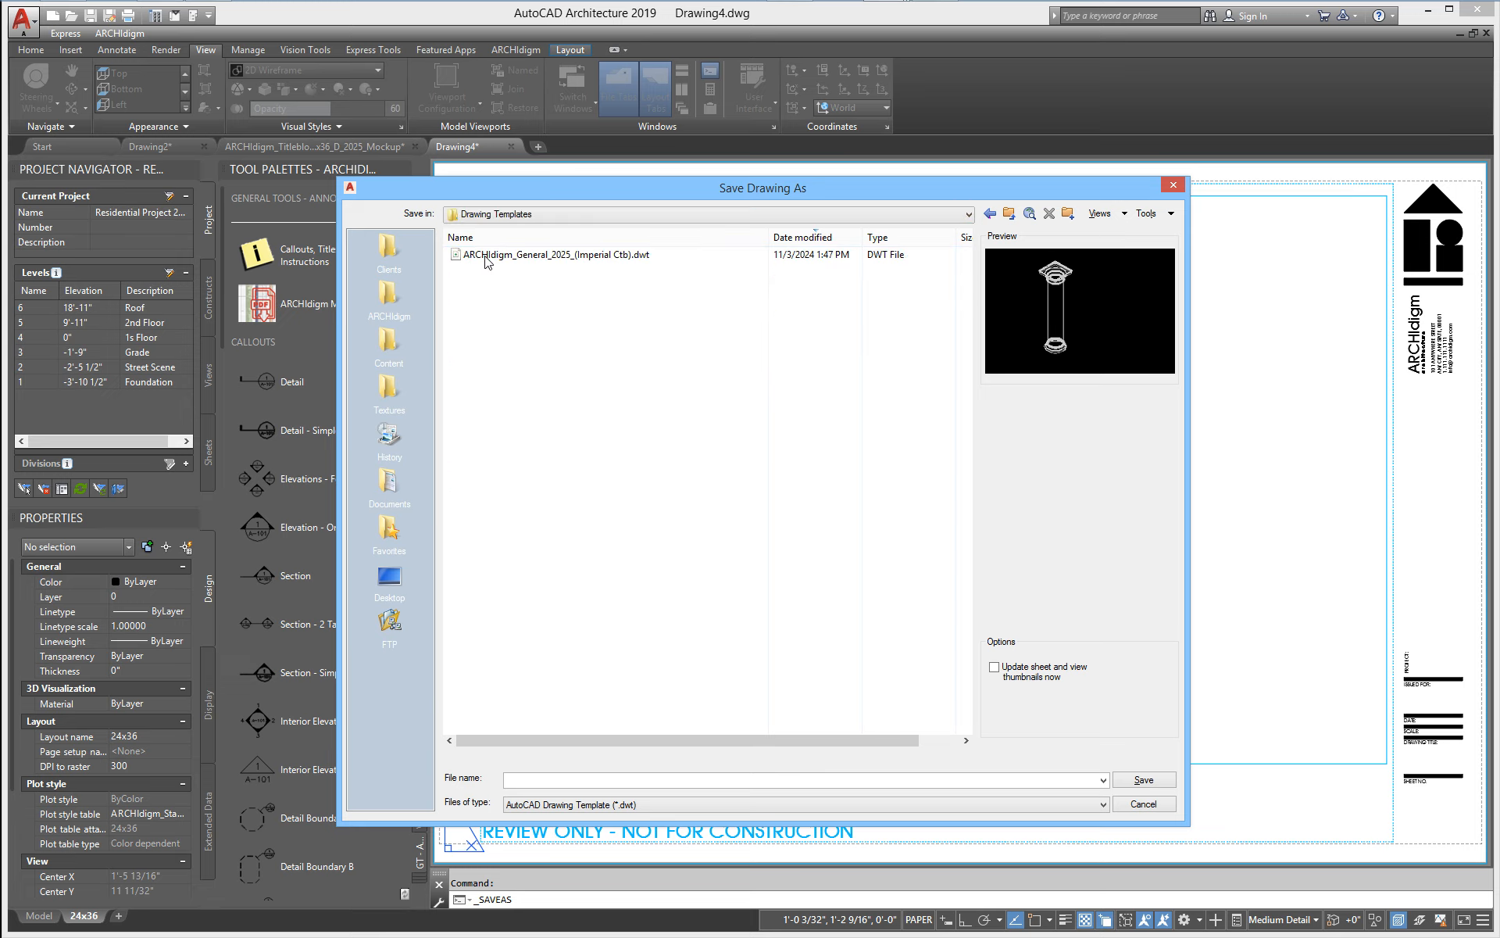
- Save the template as ARCHIdigm_Sheet_24x36_2025_(Imperial Ctb).dwt, accepting the existing template options
{"action": "left_click", "coordinate": [531, 254]}
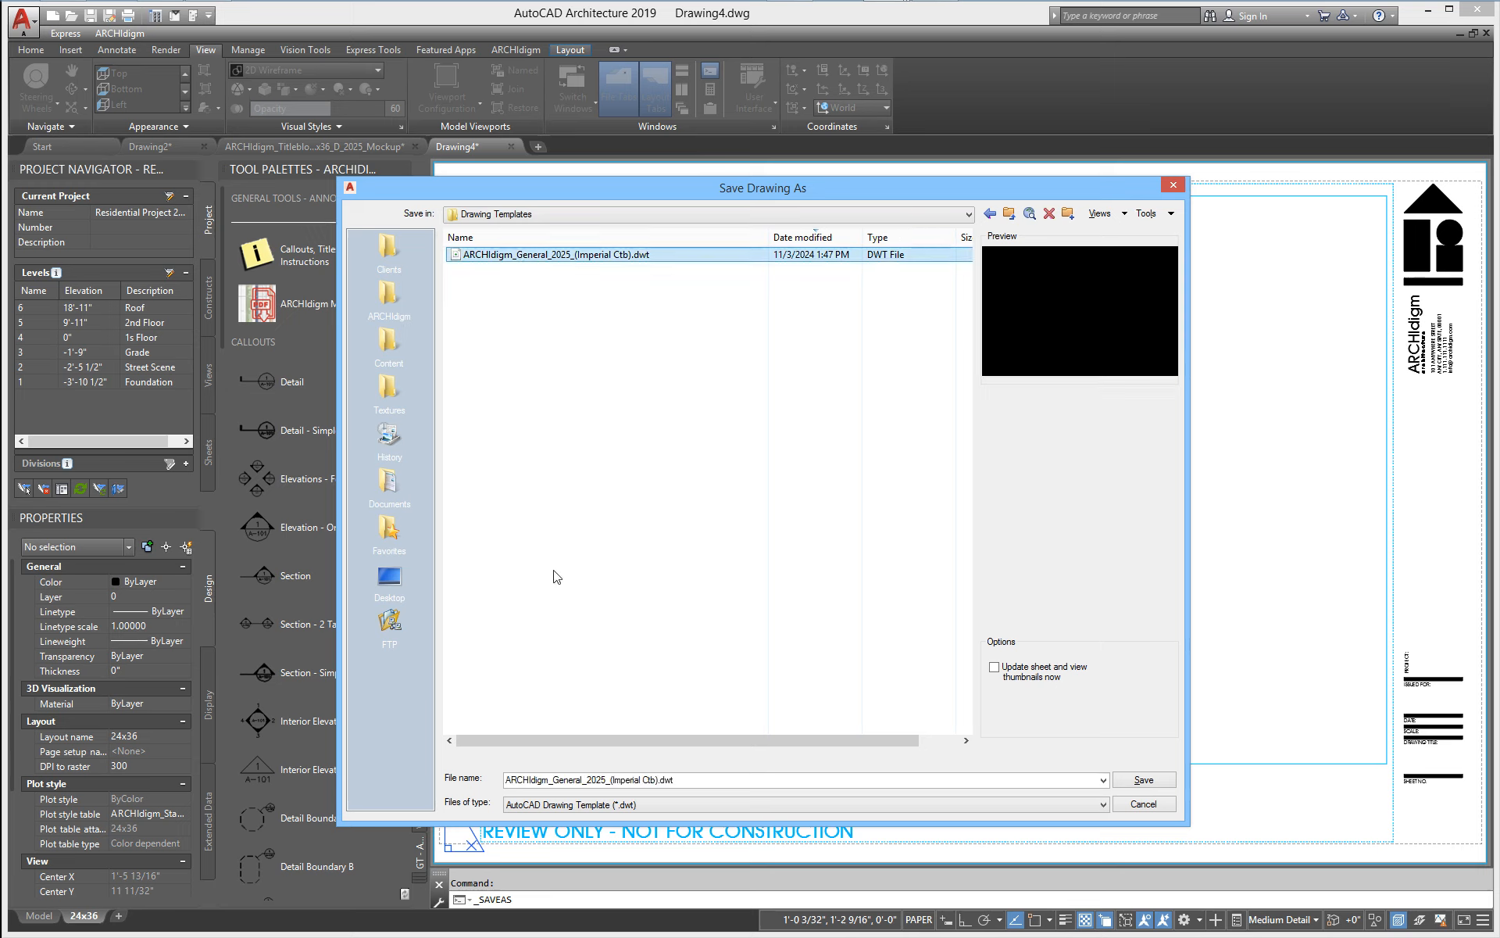
{"action": "left_click", "coordinate": [583, 781]}
{"action": "left_click", "coordinate": [585, 781]}
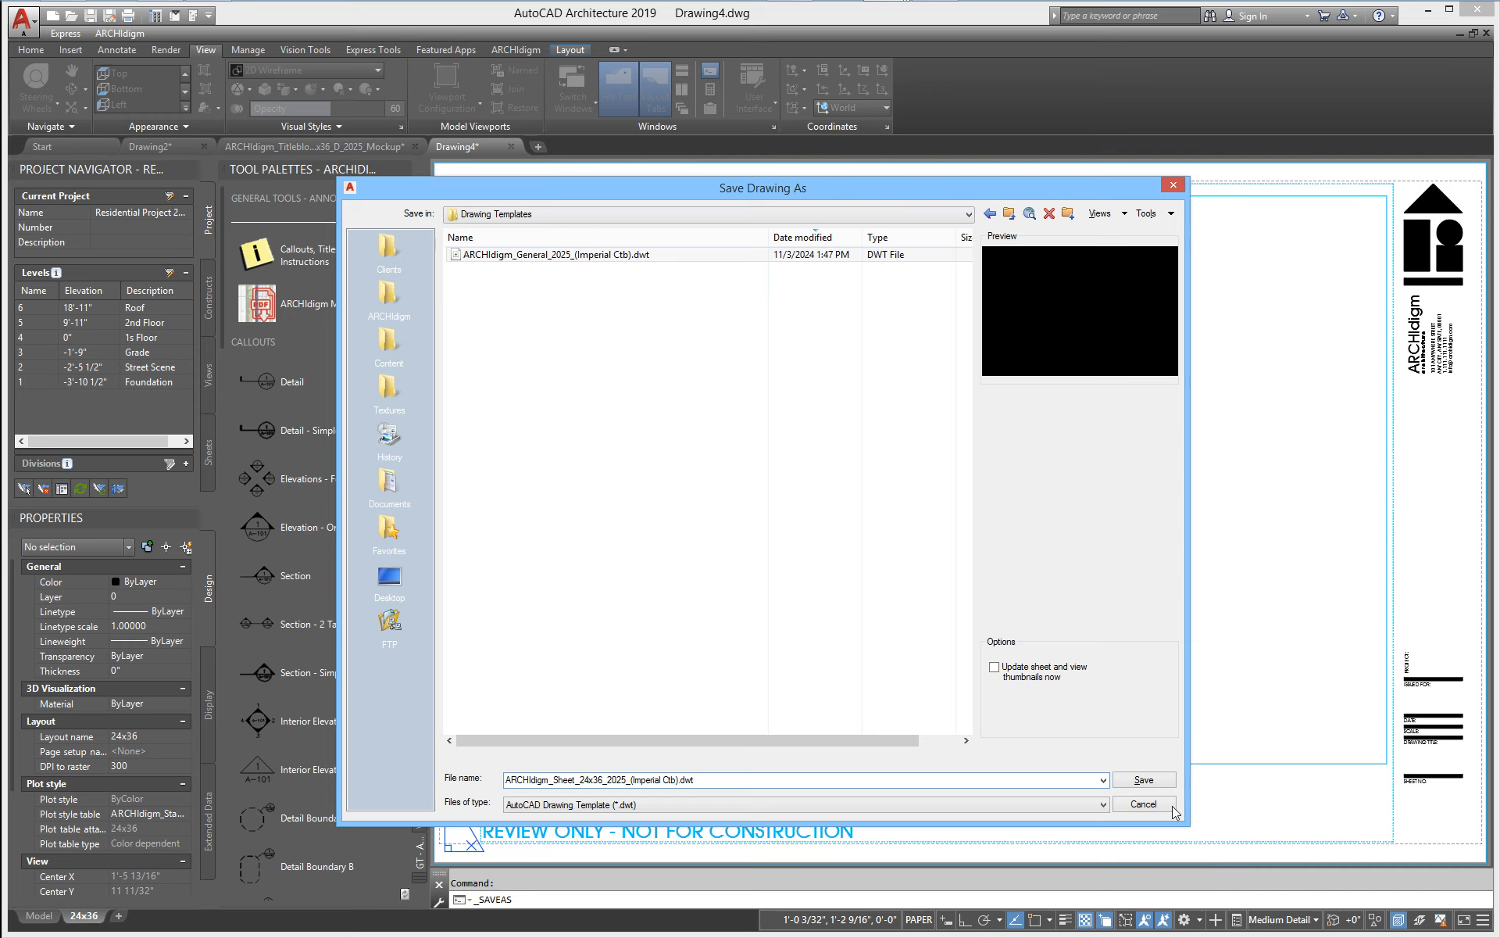
{"action": "left_click", "coordinate": [1143, 780]}
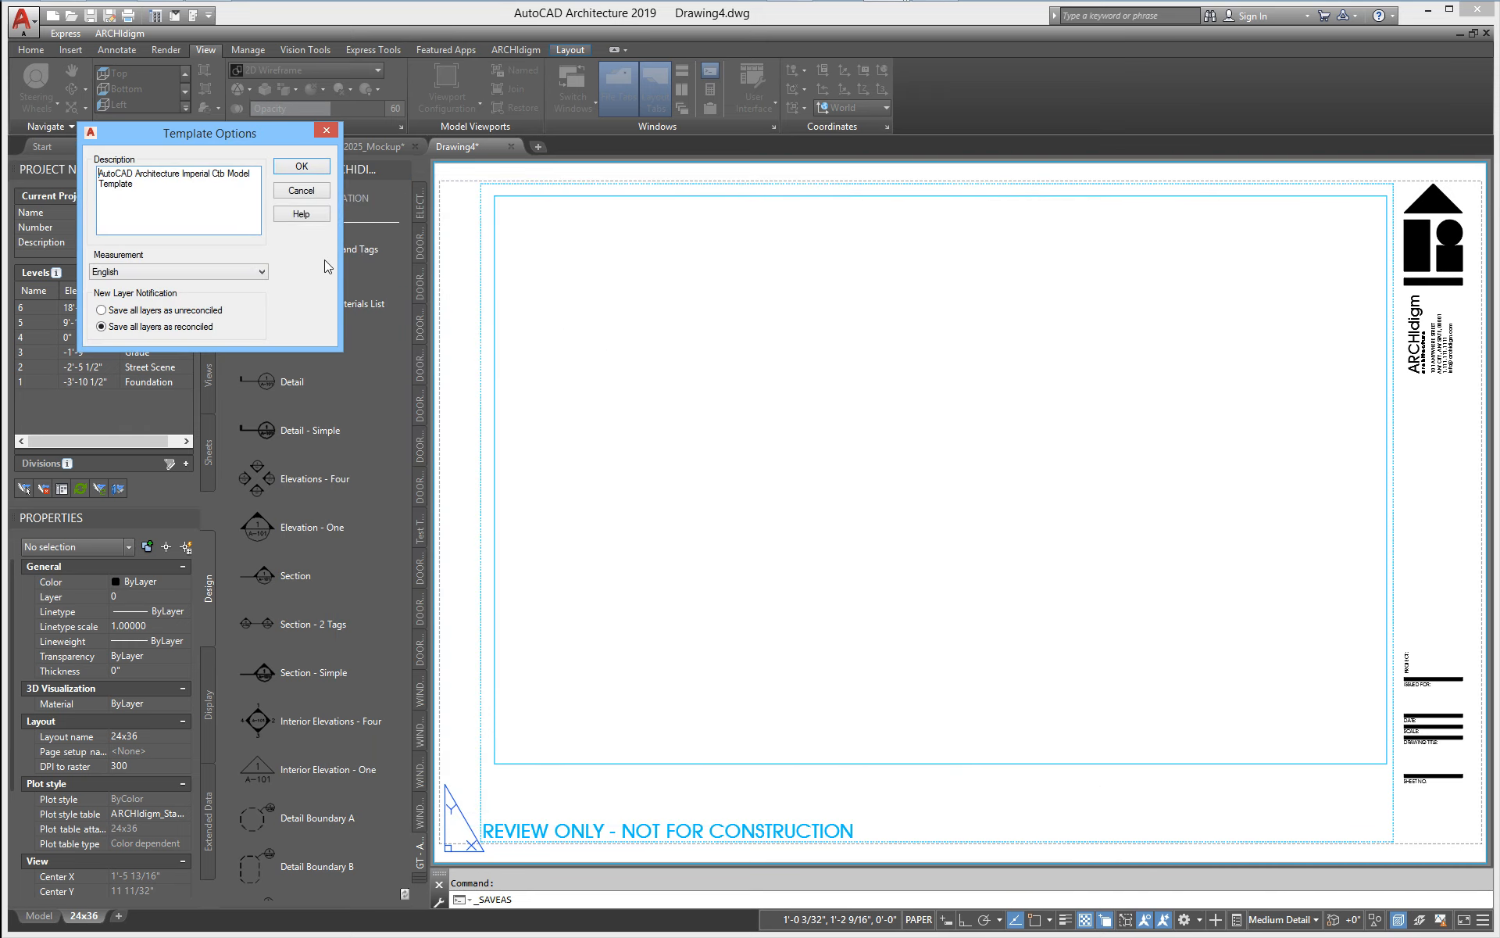
{"action": "left_click", "coordinate": [298, 172]}
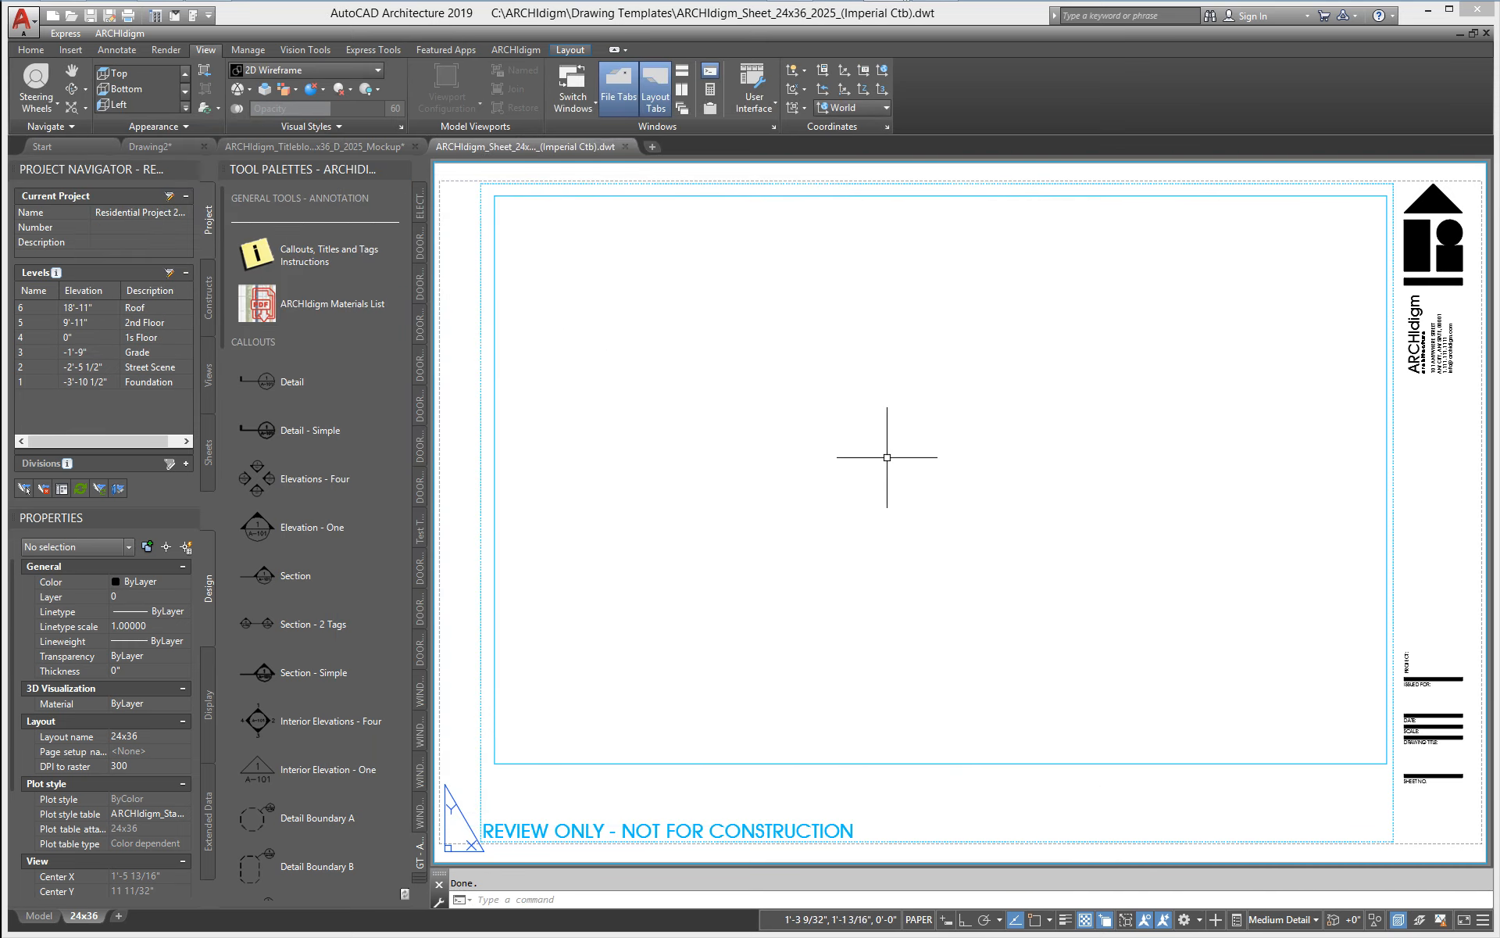
- Examine the titleblock's fields from PROJECT and ISSUED FOR down to SHEET NO
{"action": "middle_click_drag", "start_coordinate": [1440, 518], "coordinate": [978, 485]}
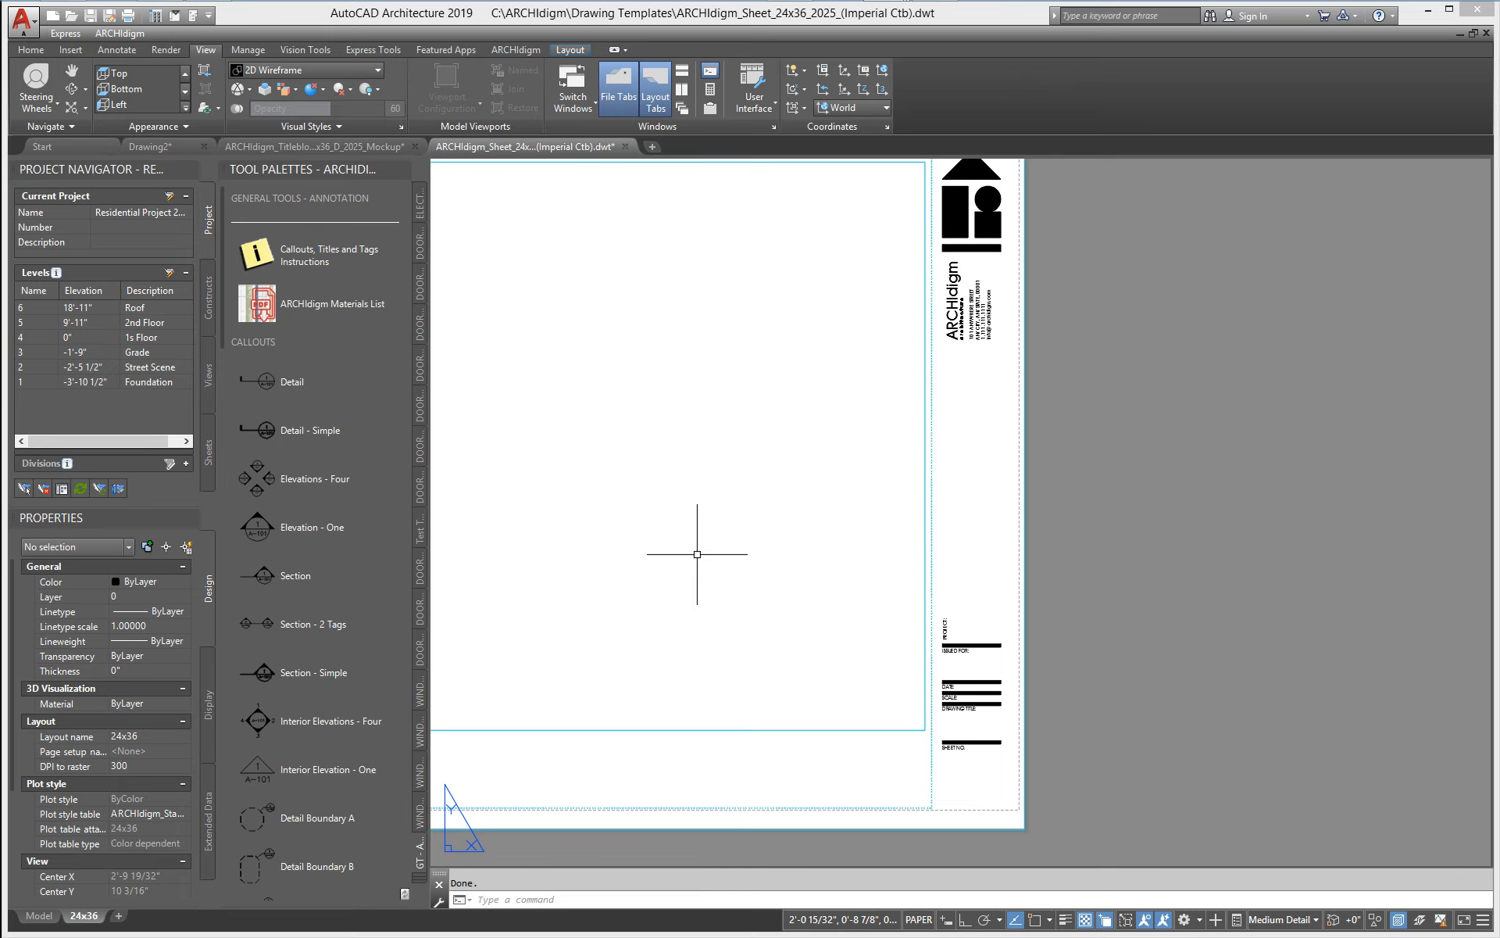
{"action": "scroll", "coordinate": [999, 675], "scroll_direction": "up", "scroll_amount": 4}
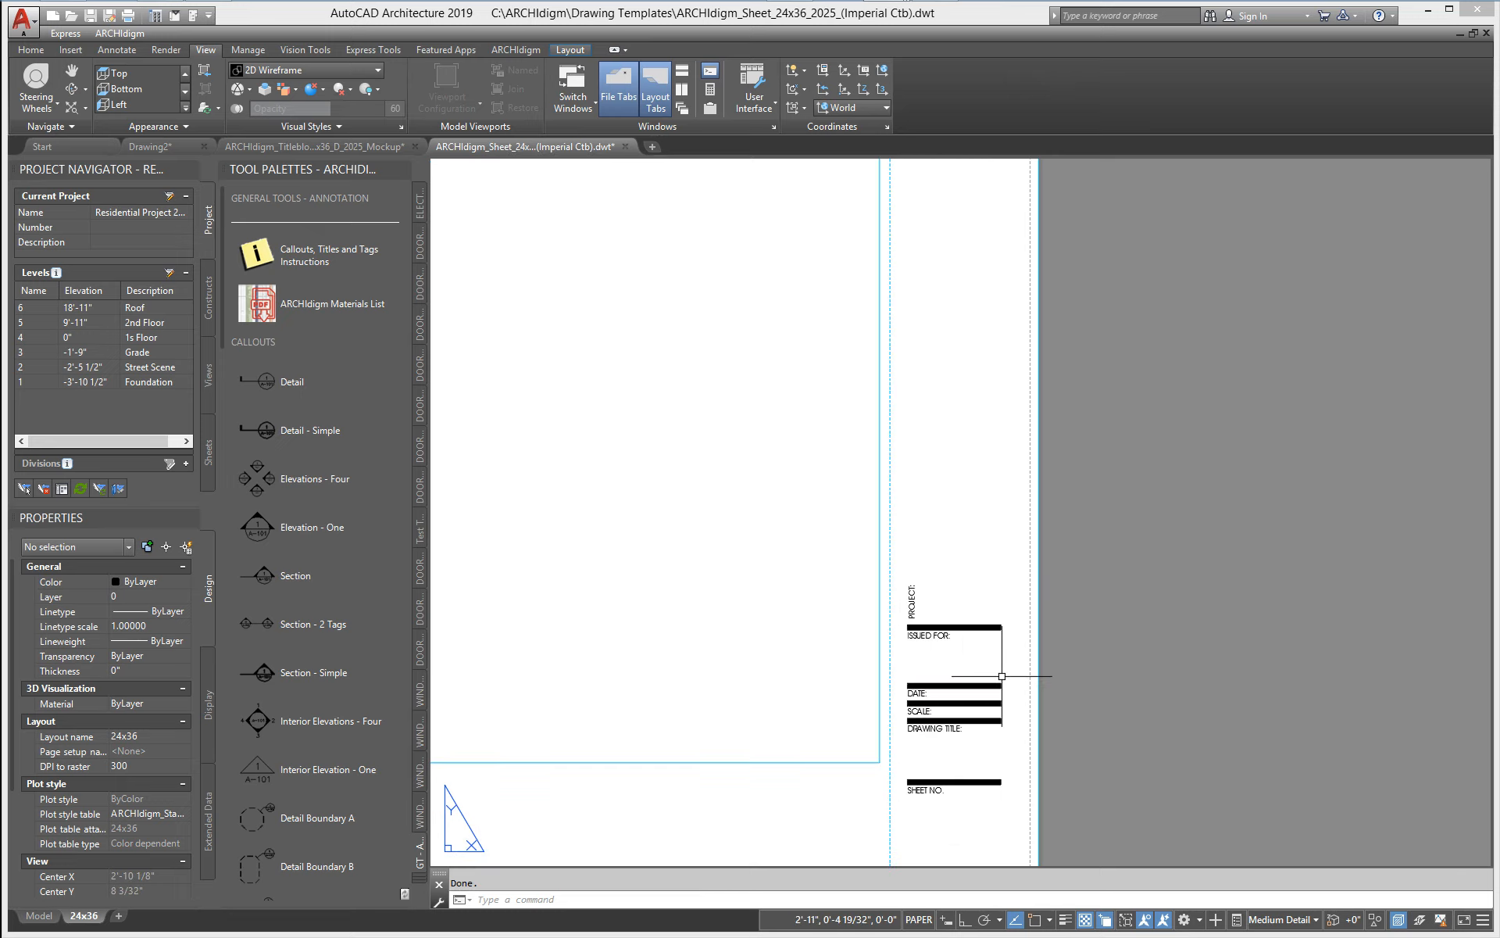
{"action": "middle_click_drag", "start_coordinate": [842, 544], "coordinate": [766, 497]}
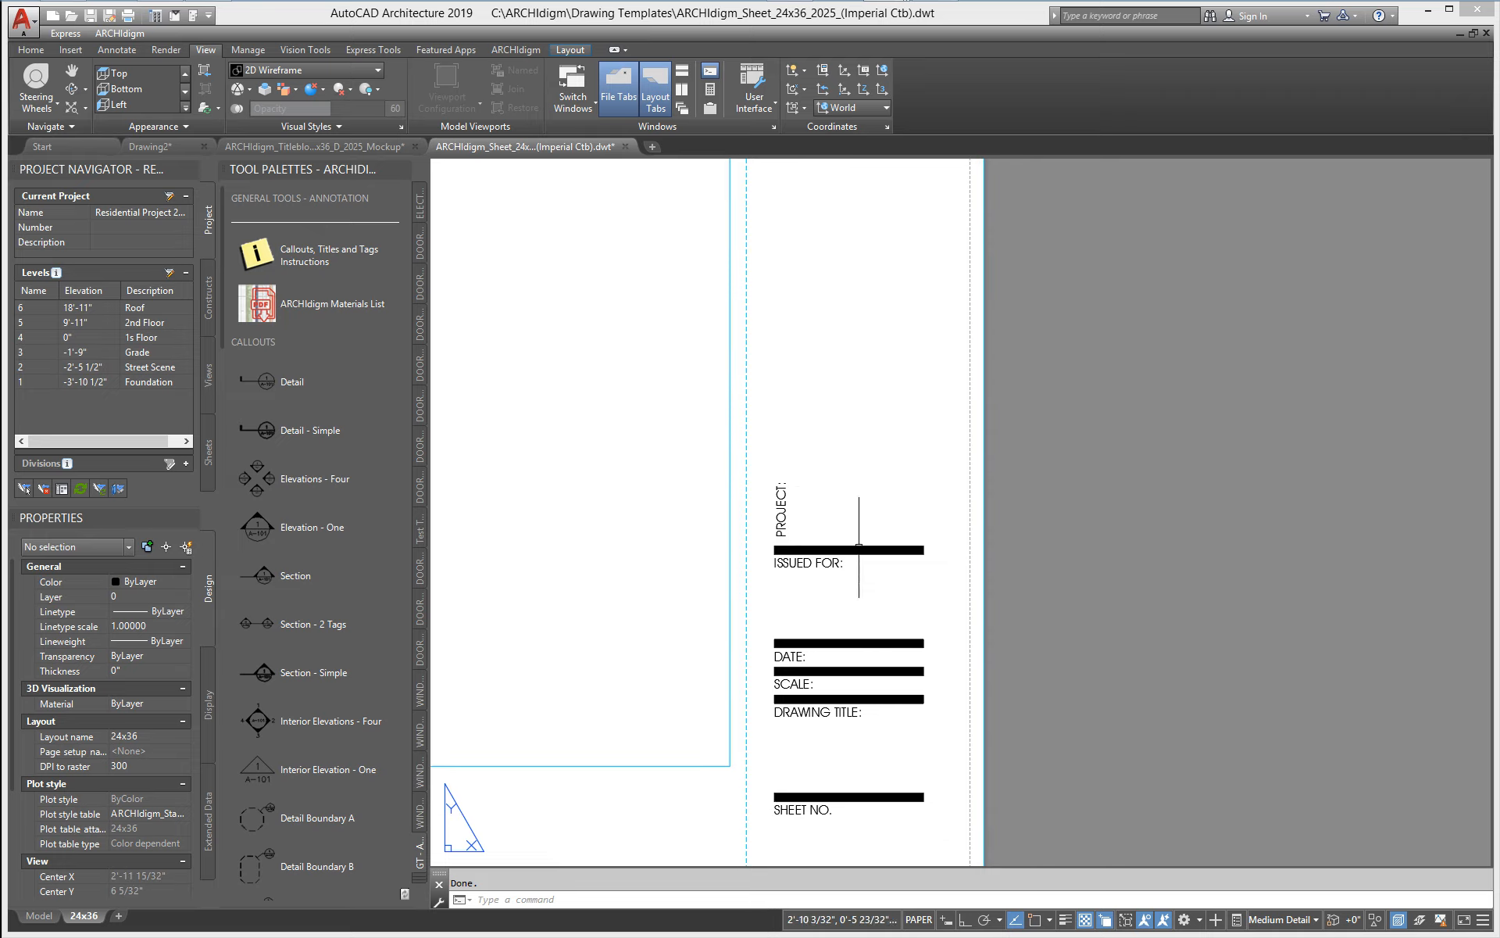
{"action": "middle_click_drag", "start_coordinate": [793, 628], "coordinate": [976, 480]}
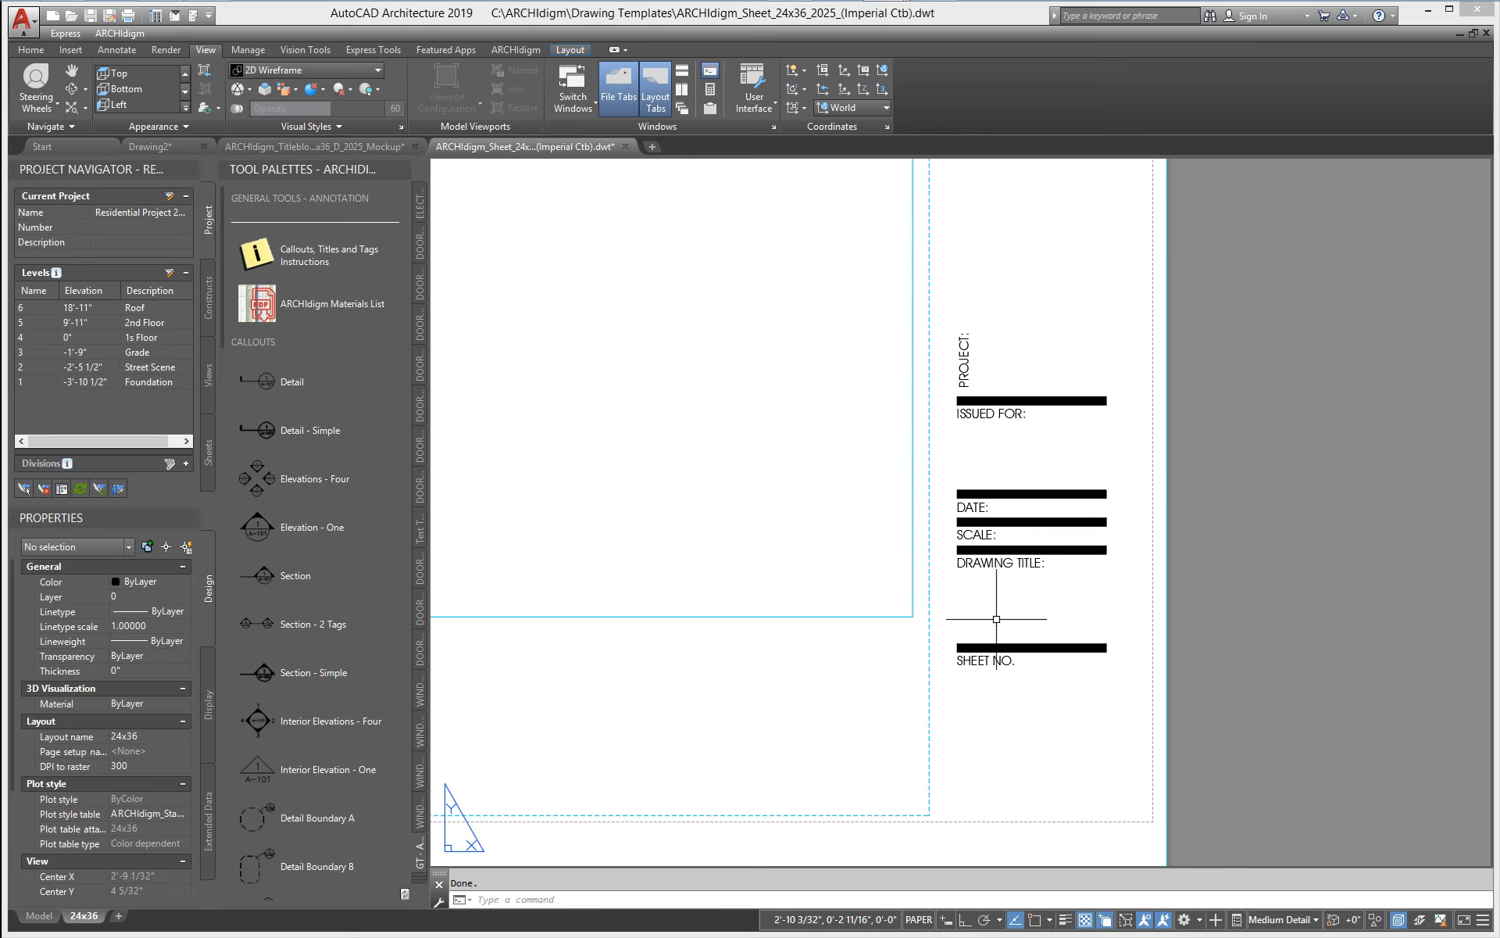
{"action": "scroll", "coordinate": [981, 576], "scroll_direction": "down", "scroll_amount": 2}
{"action": "middle_click_drag", "start_coordinate": [713, 525], "coordinate": [955, 627]}
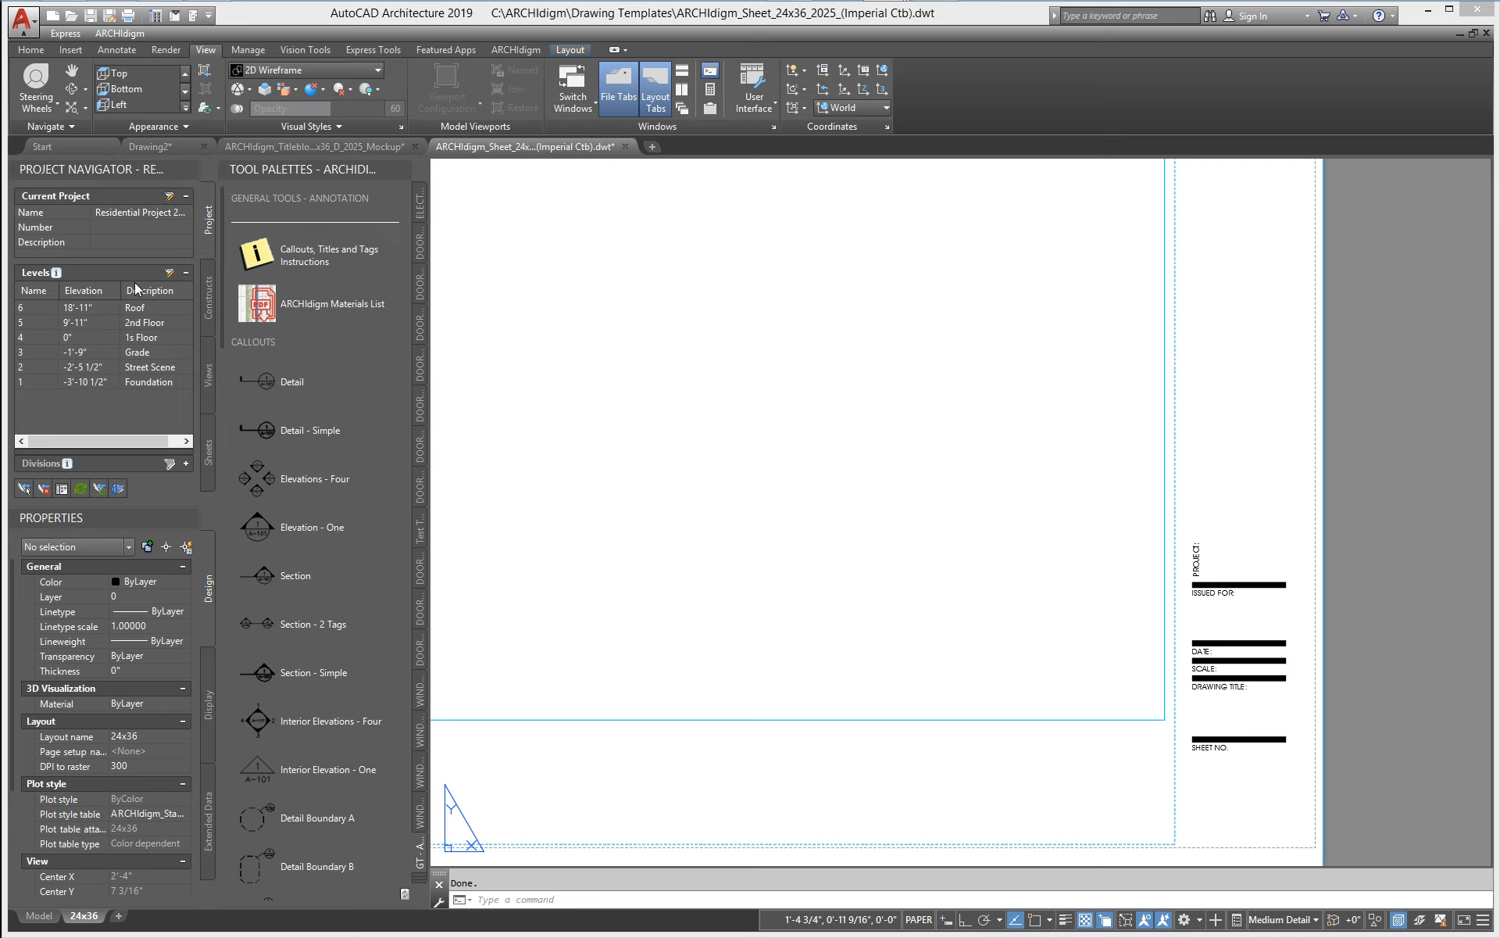
- Open the current project's detailed information and add a category named Titleblock Information
{"action": "left_click", "coordinate": [169, 194]}
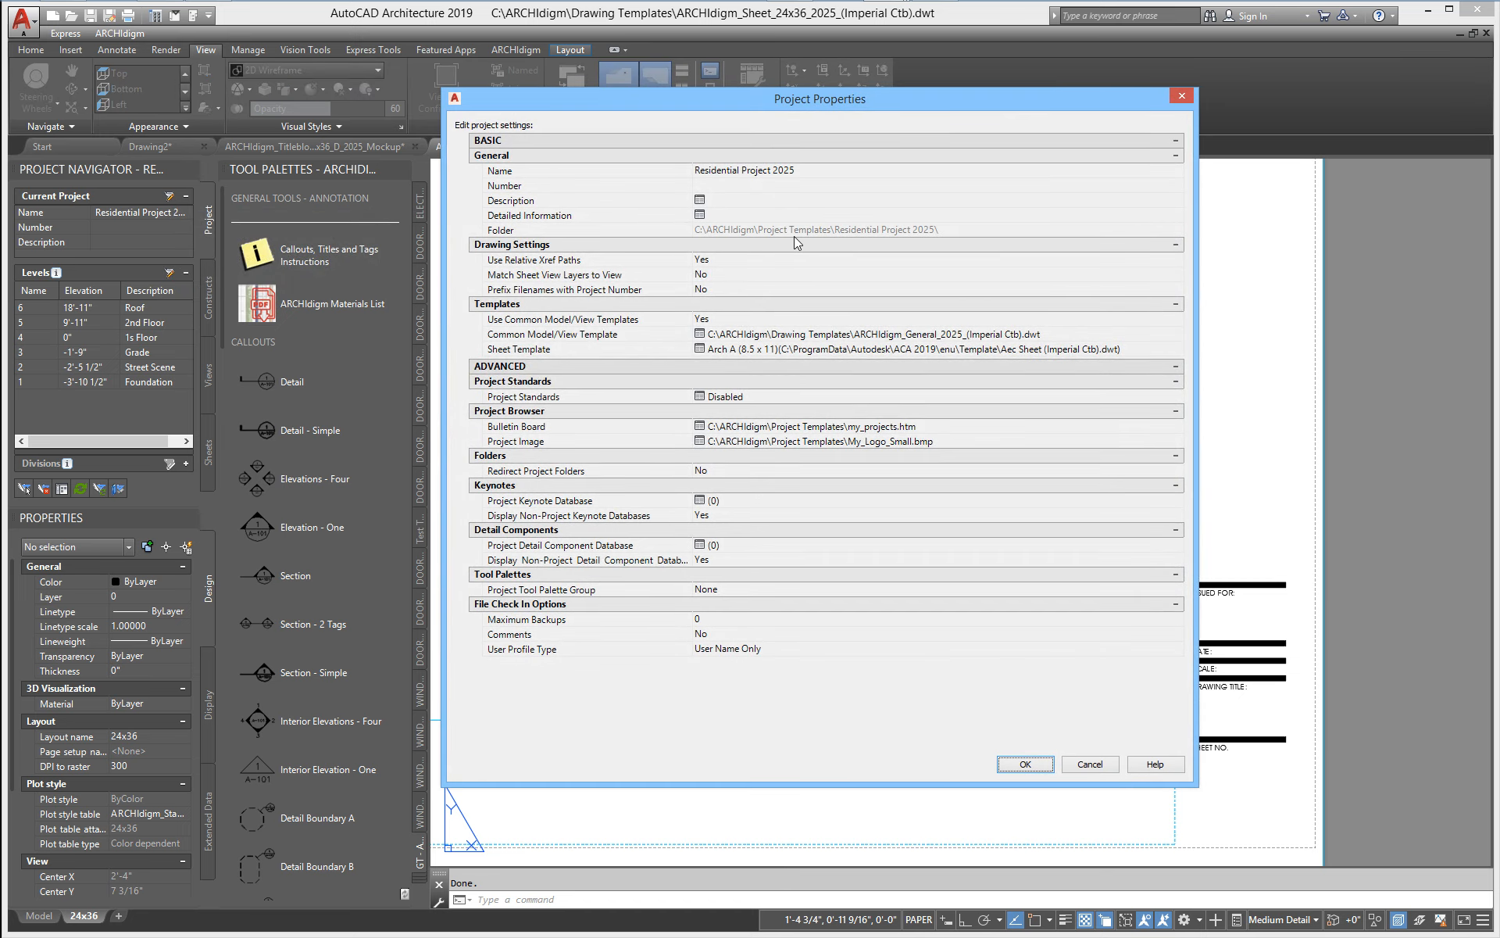
{"action": "mouse_move", "coordinate": [524, 225]}
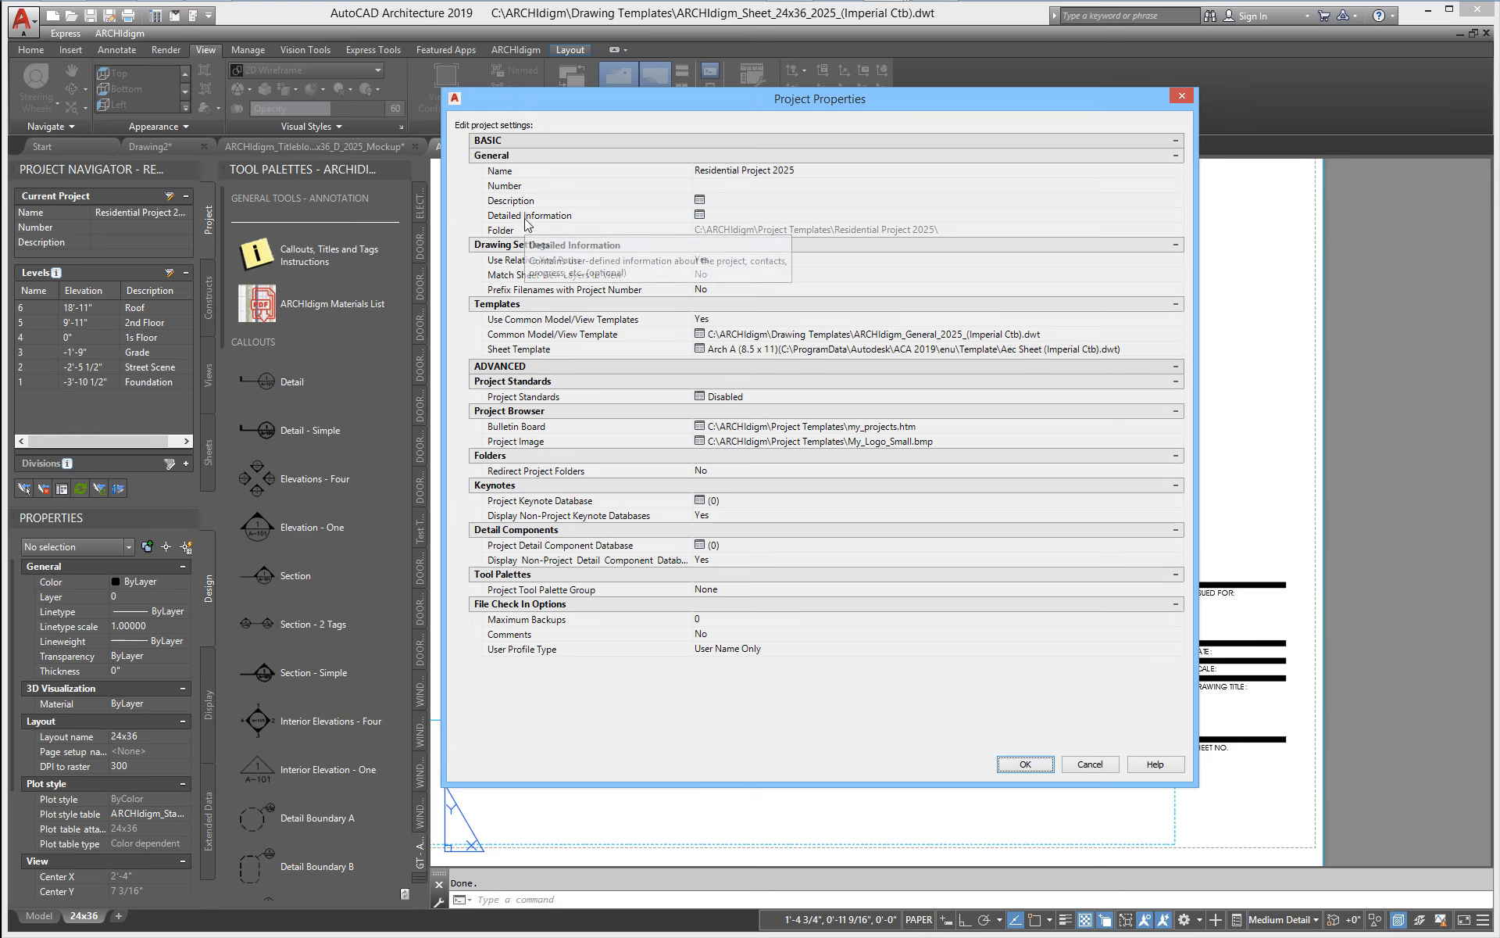
{"action": "left_click", "coordinate": [699, 215]}
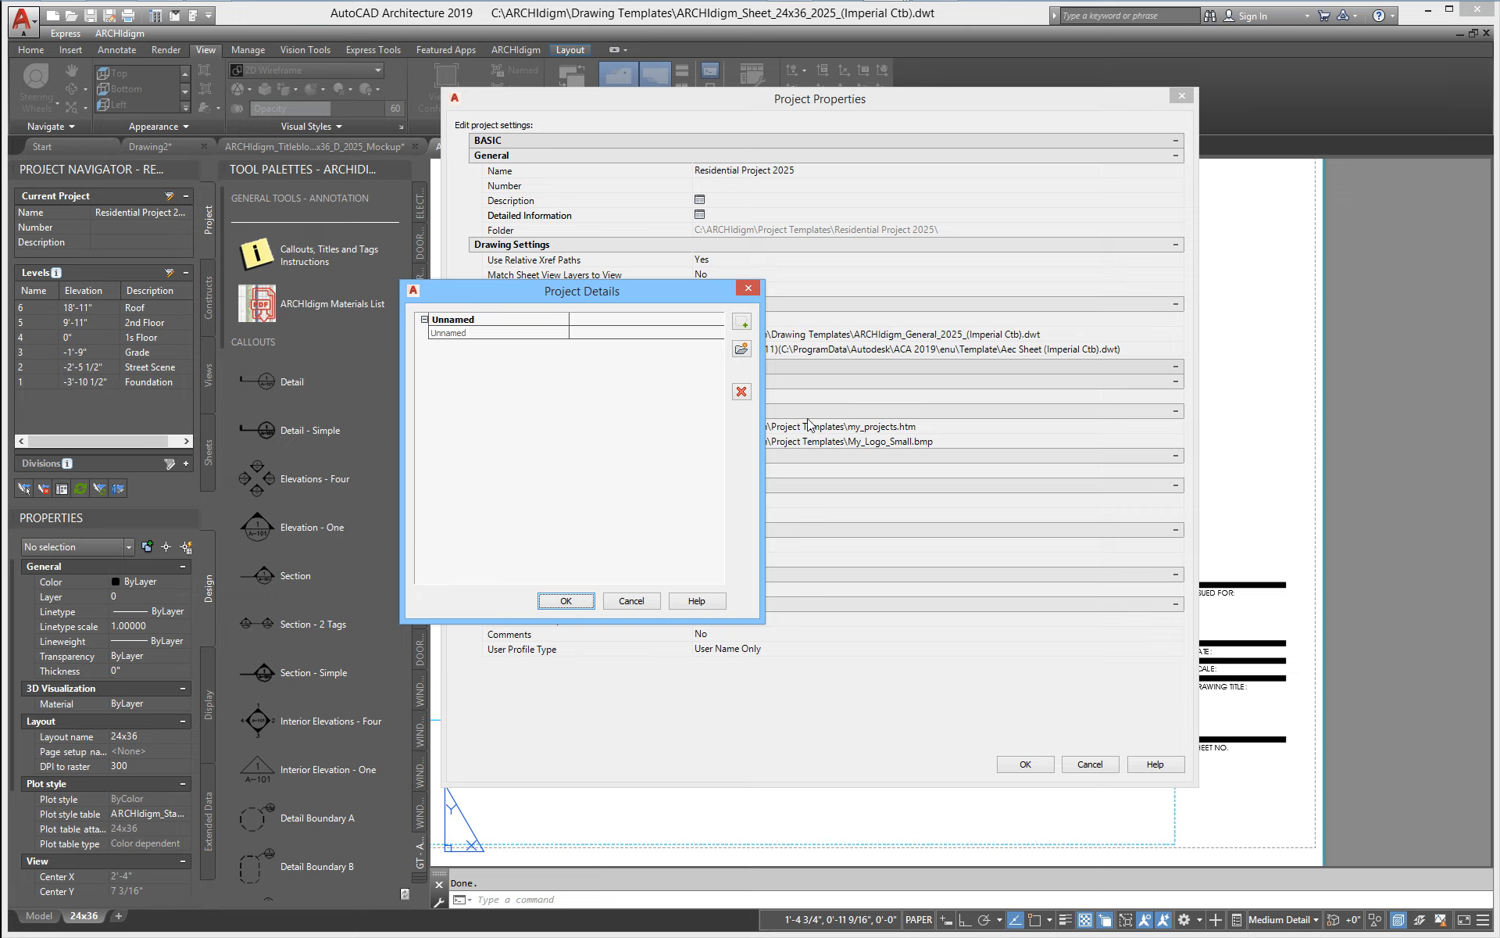
{"action": "left_click", "coordinate": [742, 348]}
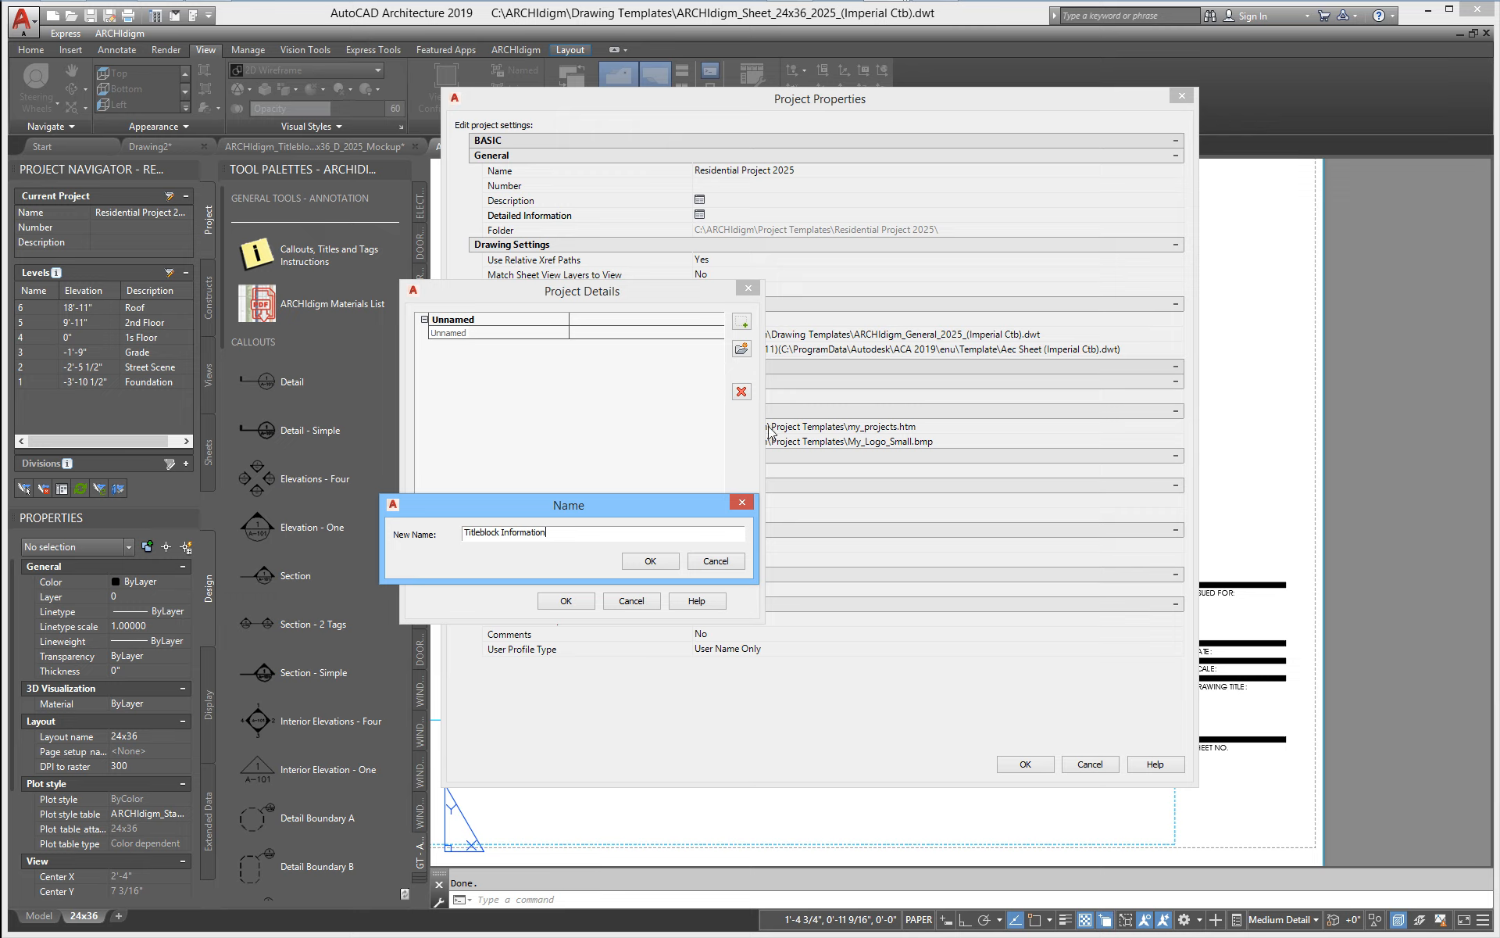
{"action": "left_click", "coordinate": [650, 560]}
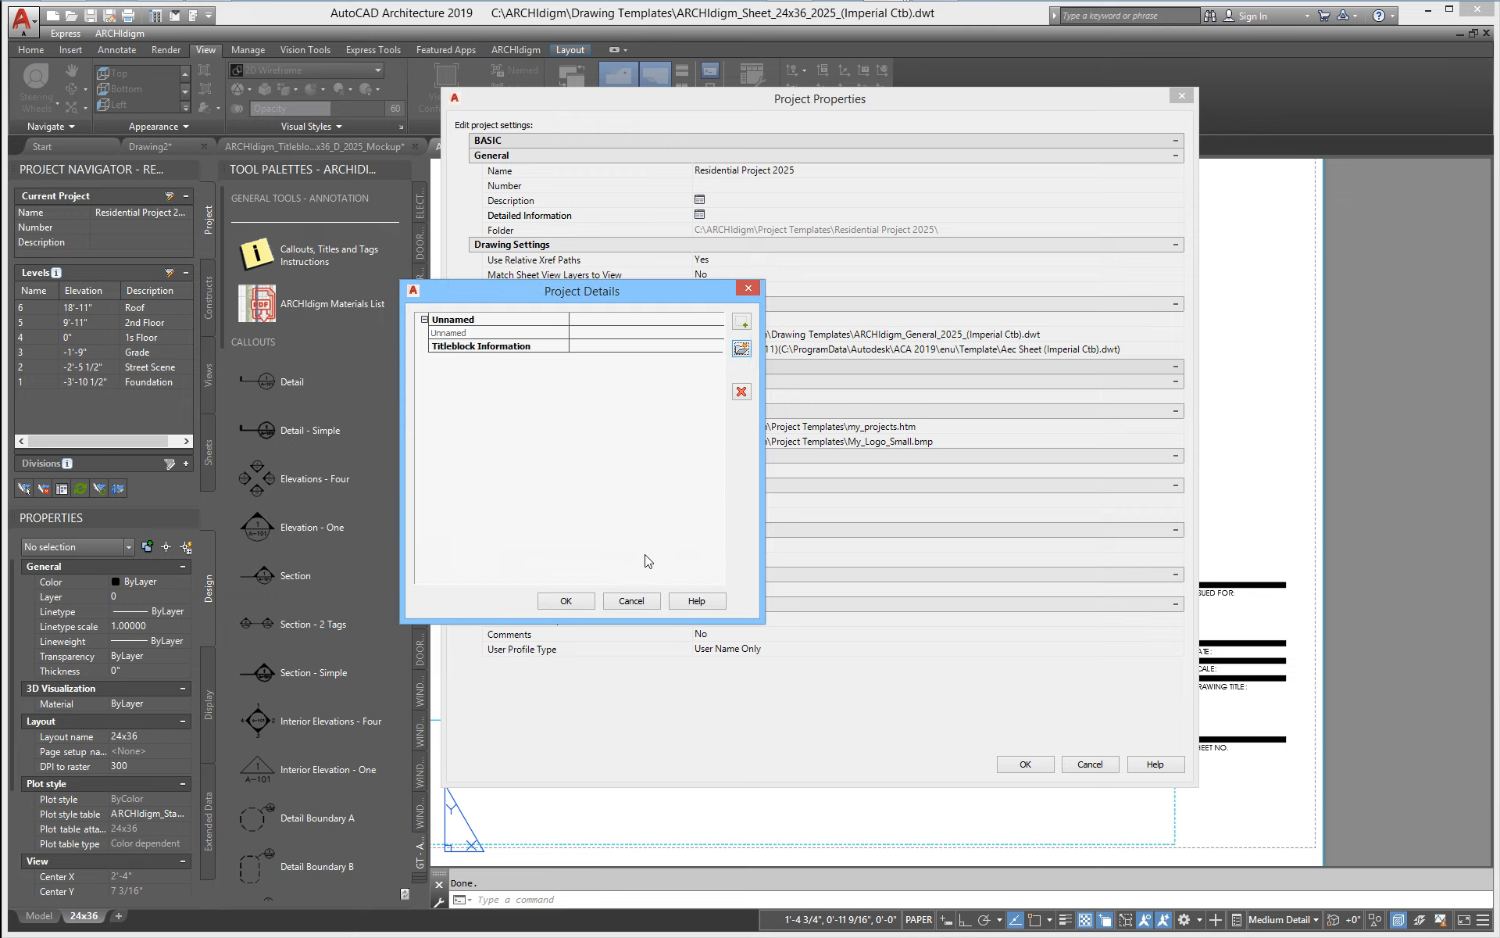
{"action": "left_click", "coordinate": [741, 348]}
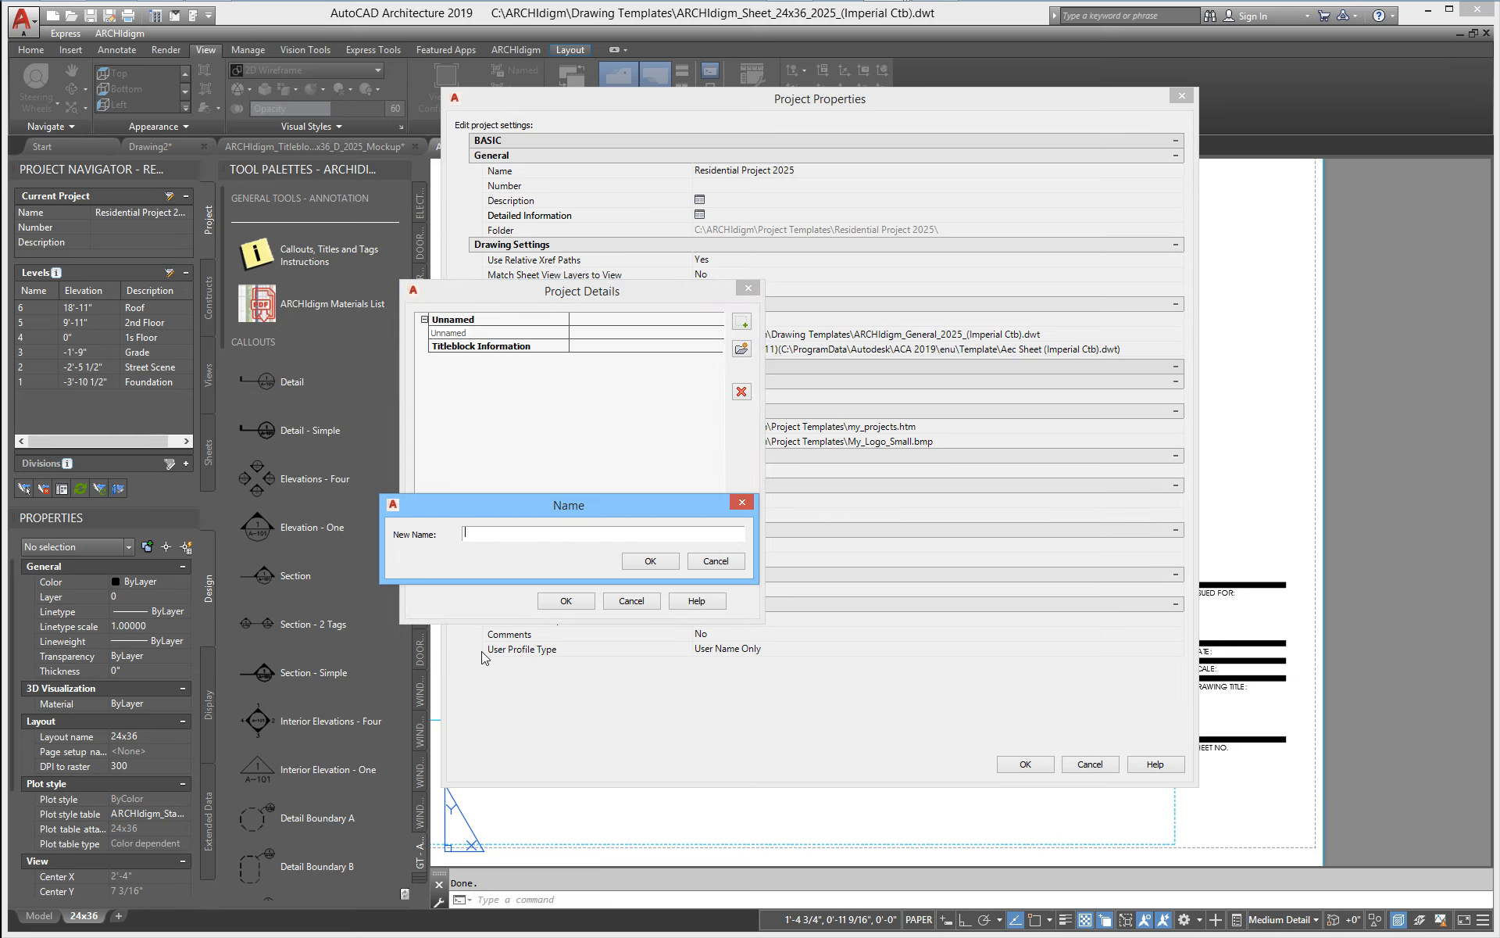
{"action": "type", "text": "Project Data"}
{"action": "left_click", "coordinate": [663, 562]}
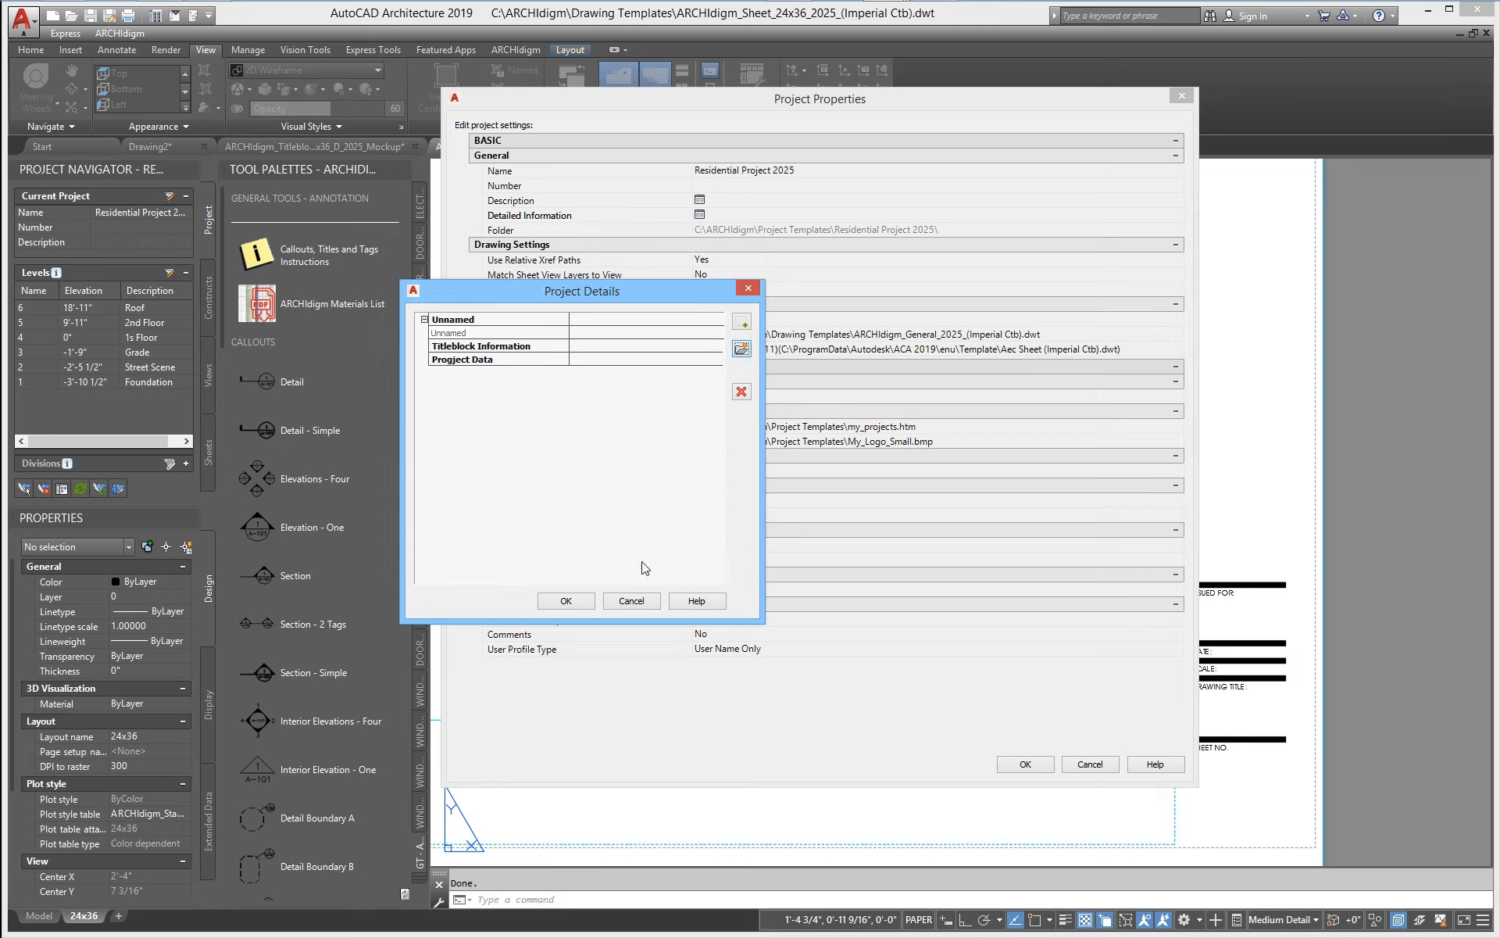
{"action": "left_click", "coordinate": [739, 393]}
- Add a second project details category named Project Data
{"action": "left_click", "coordinate": [744, 347]}
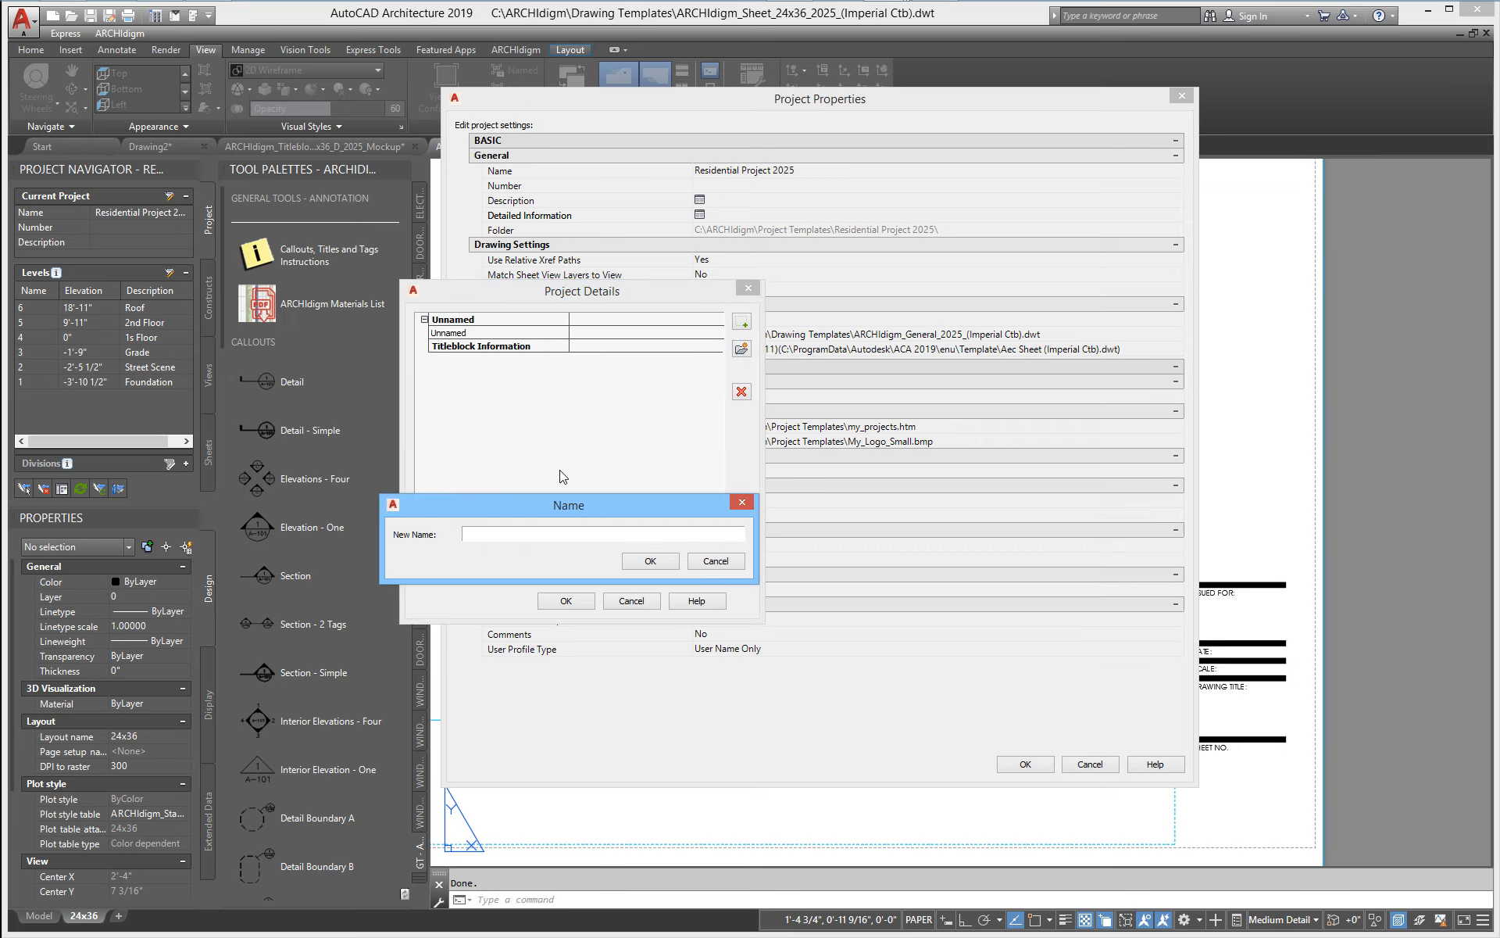
{"action": "type", "text": "Project Data"}
{"action": "left_click", "coordinate": [655, 561]}
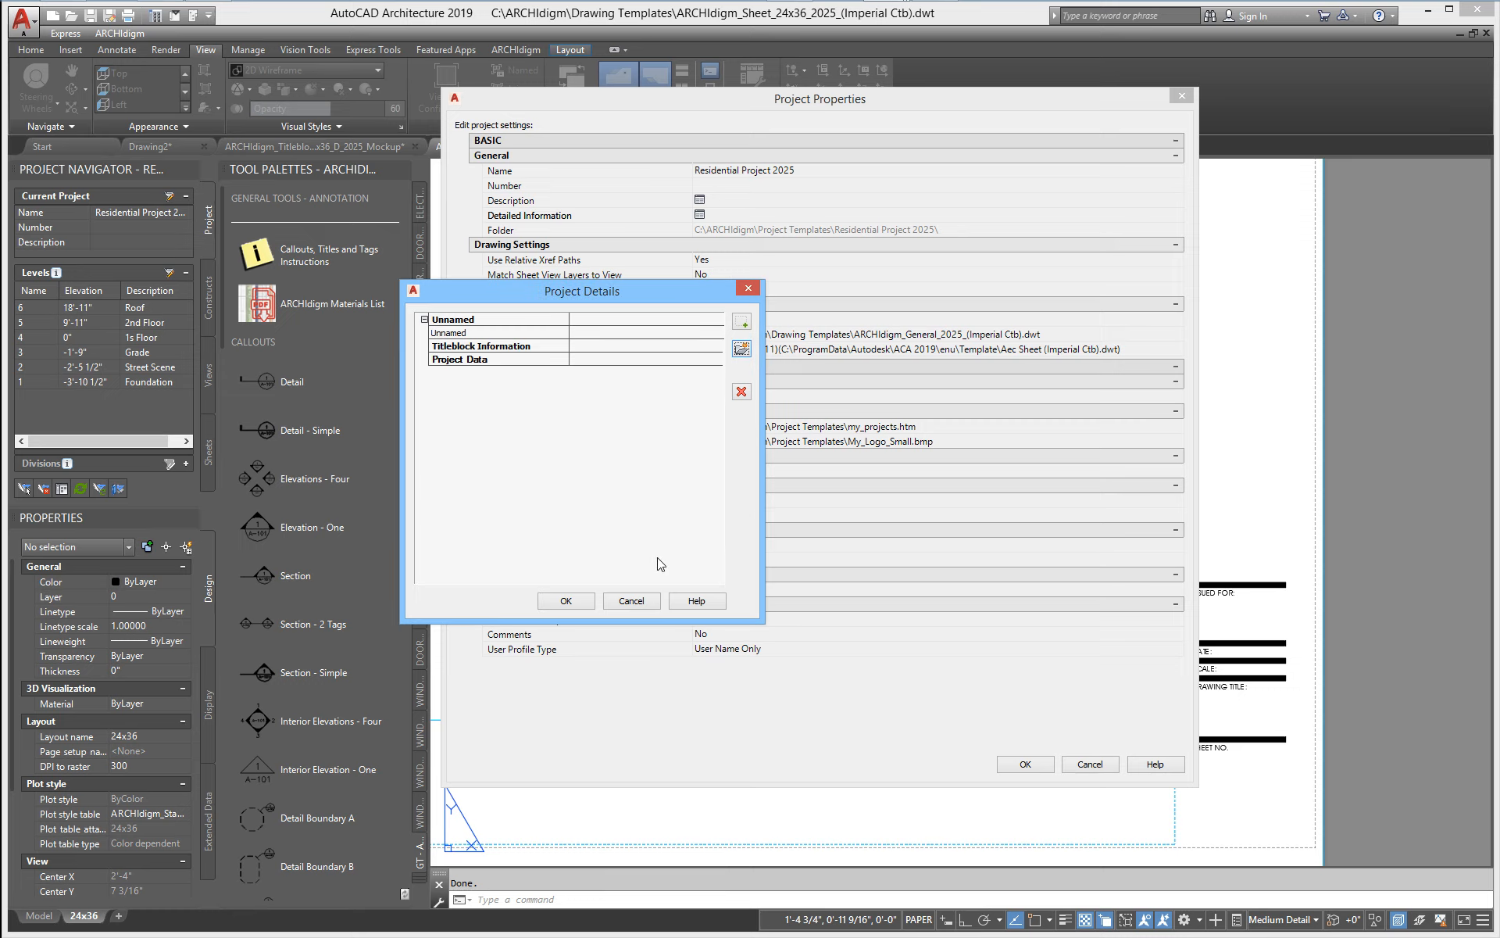
- Add Project Name, Project Address Line 1 and Project Address Line 2 entries under the Titleblock Information category
{"action": "left_click", "coordinate": [457, 346]}
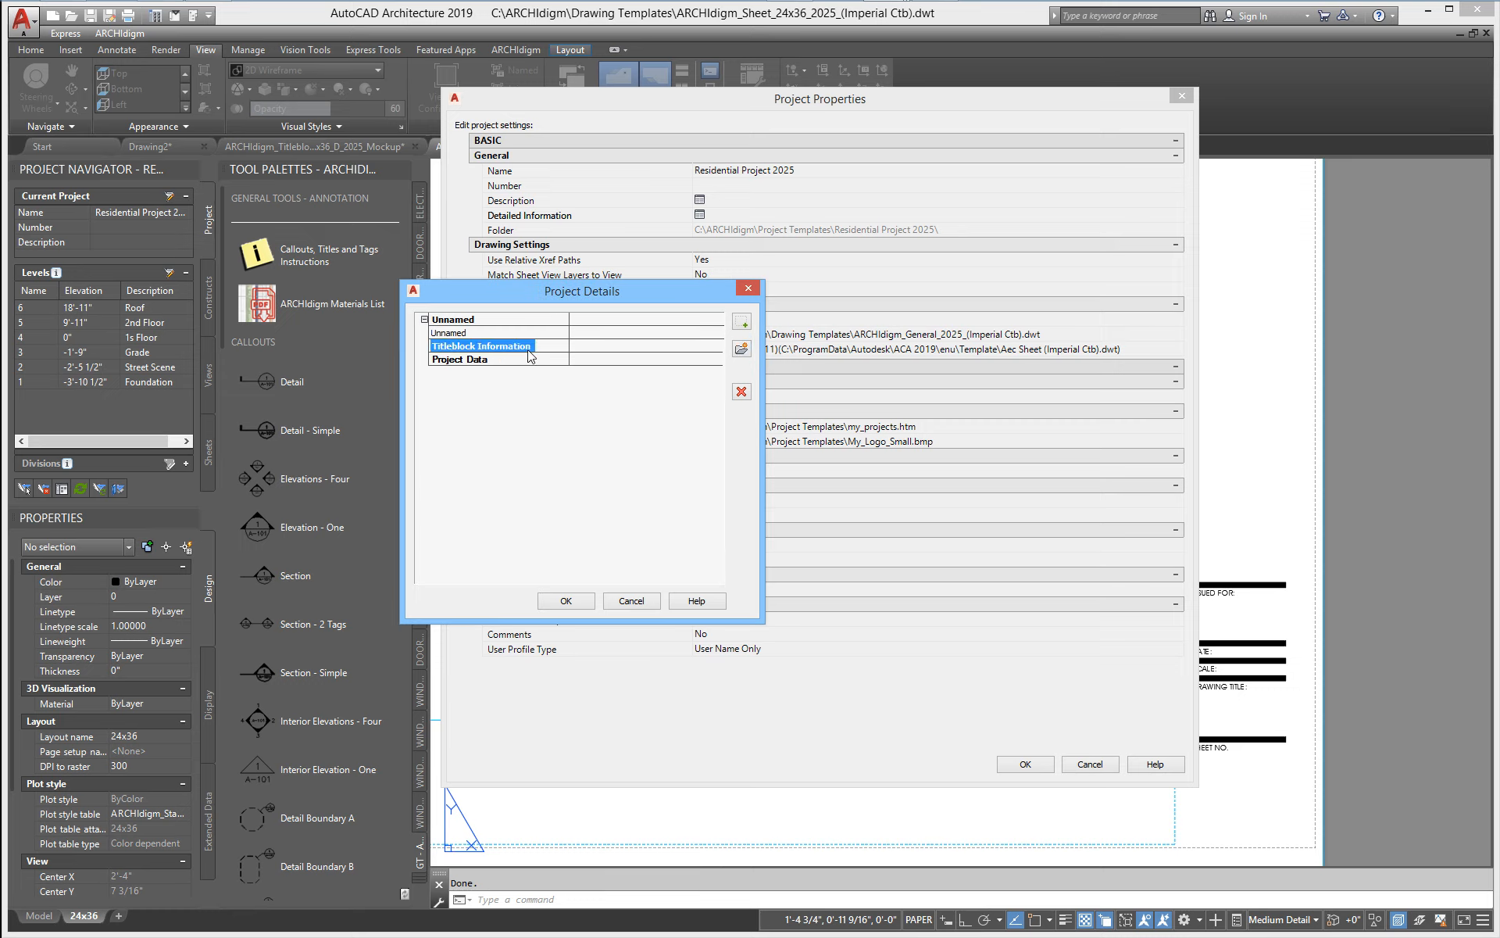
{"action": "left_click", "coordinate": [742, 323]}
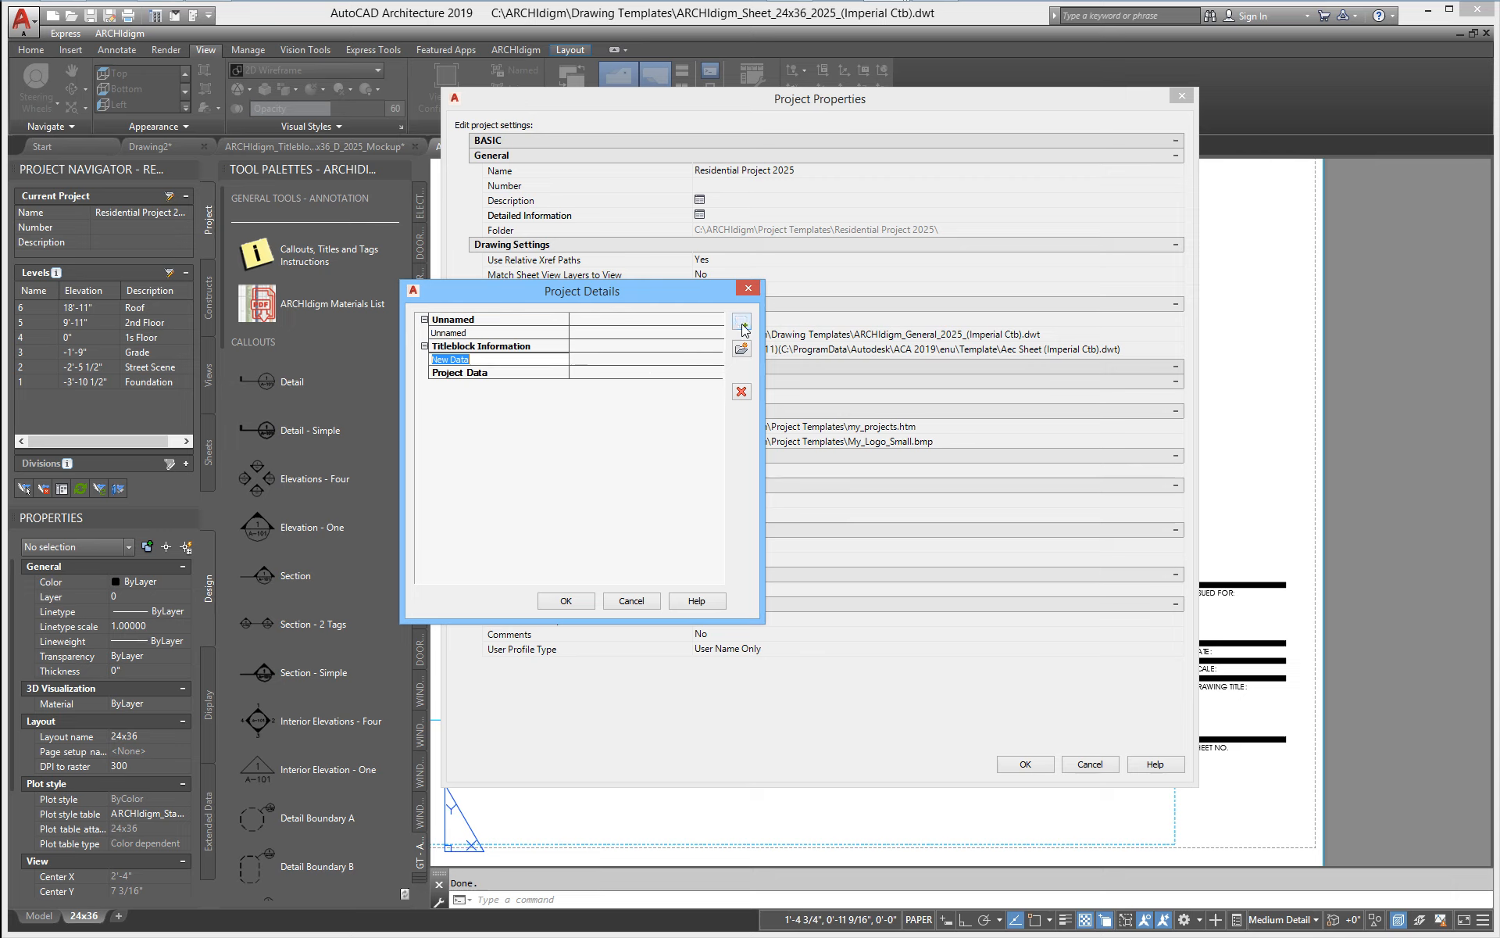
{"action": "type", "text": "Project Name"}
{"action": "left_click", "coordinate": [741, 323]}
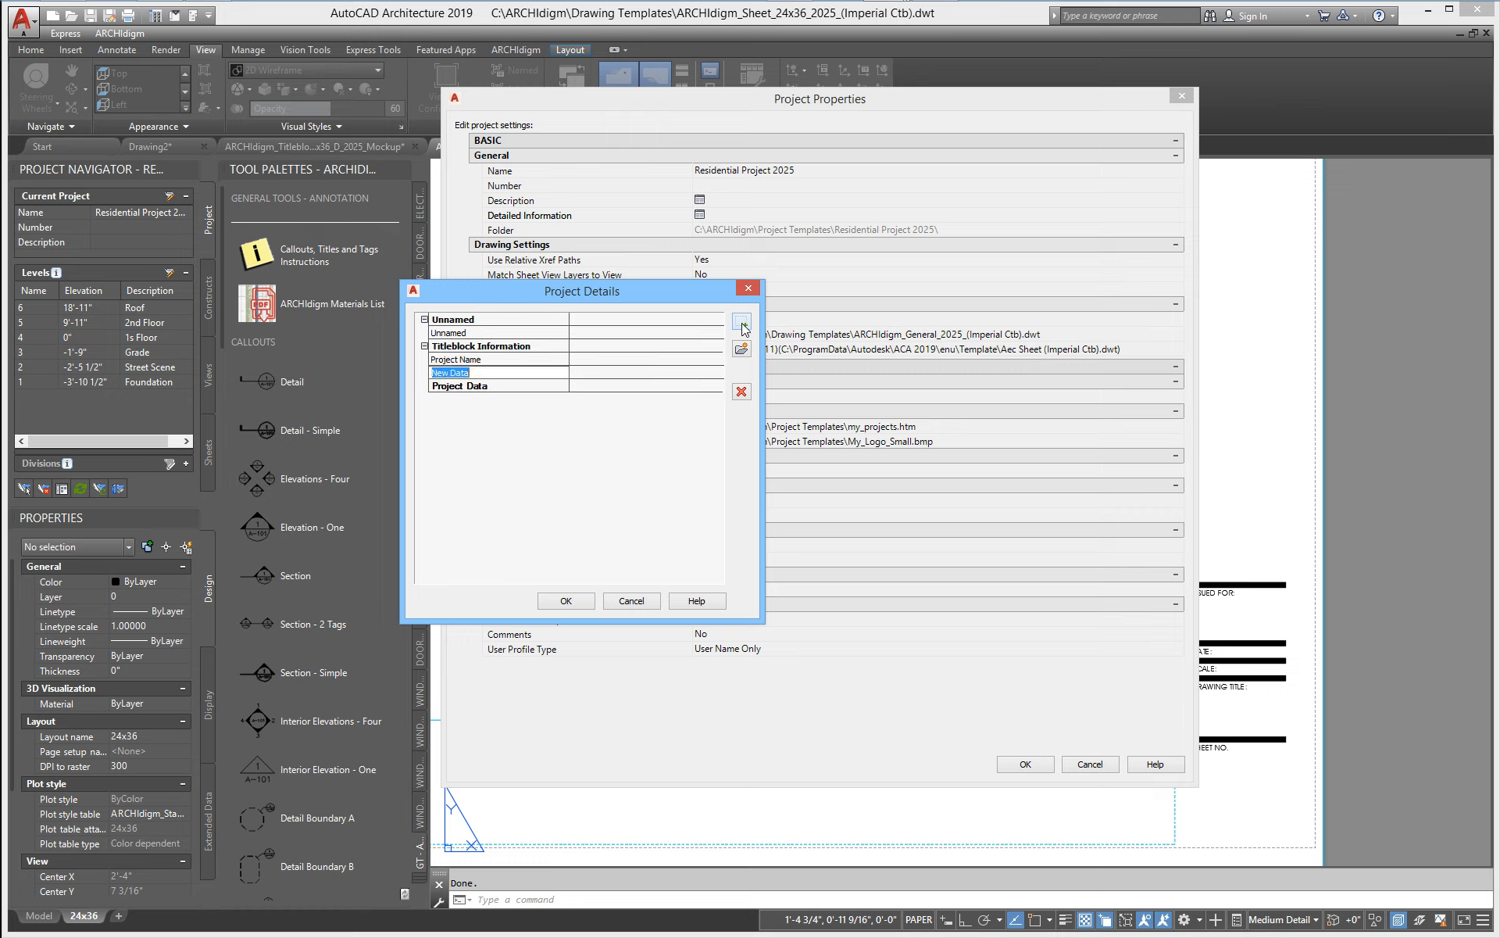
{"action": "type", "text": "Project Address Line 1"}
{"action": "key", "text": "Return"}
{"action": "left_click", "coordinate": [742, 322]}
{"action": "type", "text": "Project Address Line 2"}
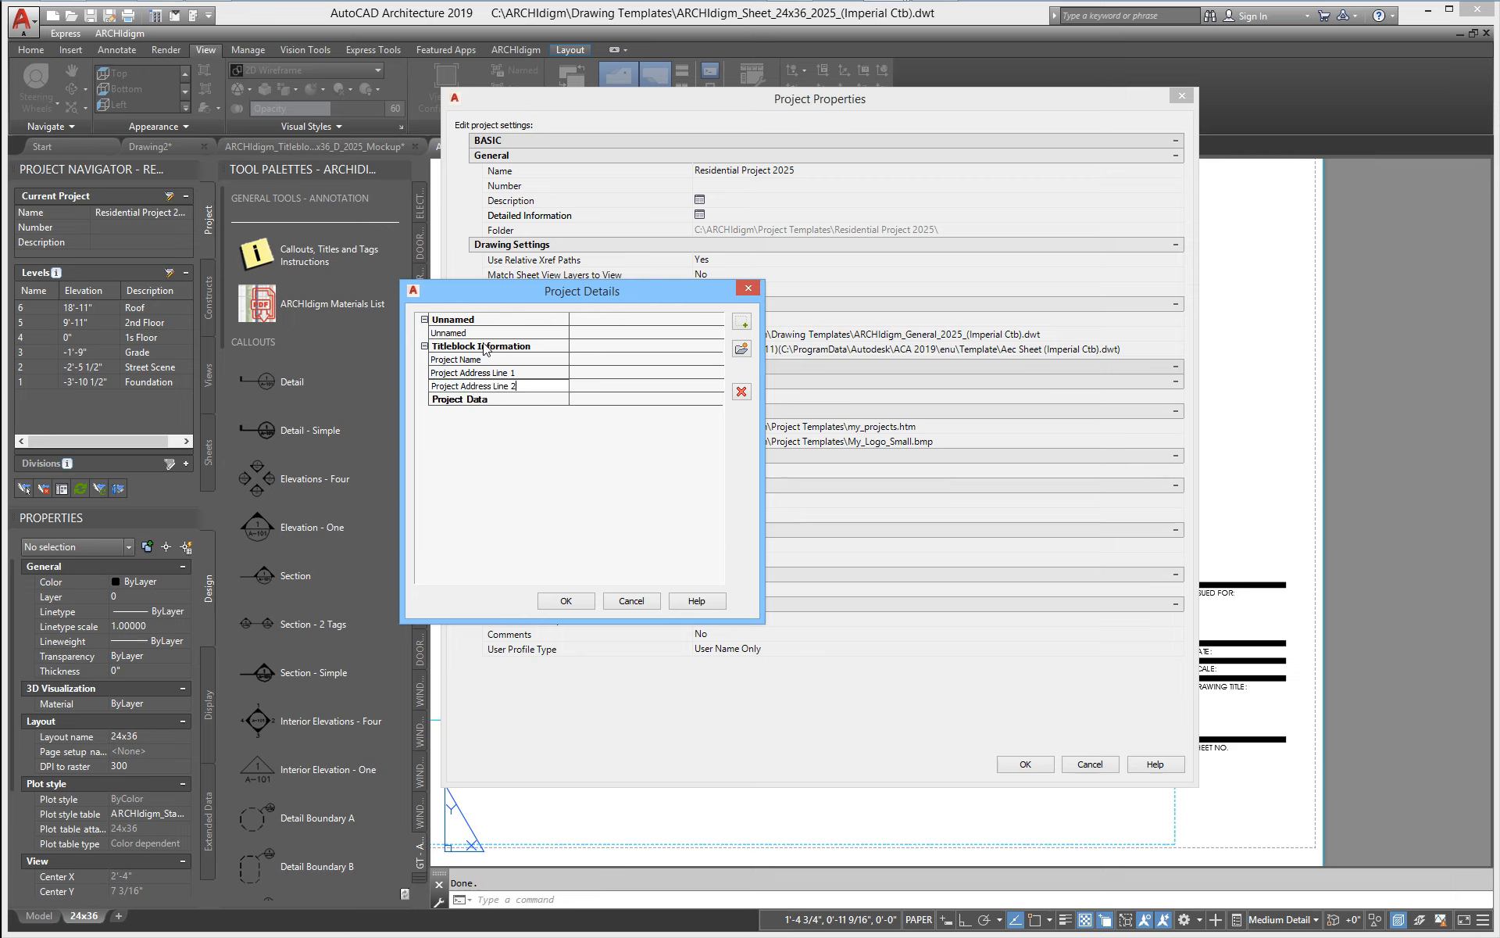
- Delete the Unnamed entry and its Unnamed category from the project details
{"action": "left_click", "coordinate": [449, 333]}
{"action": "left_click", "coordinate": [741, 392]}
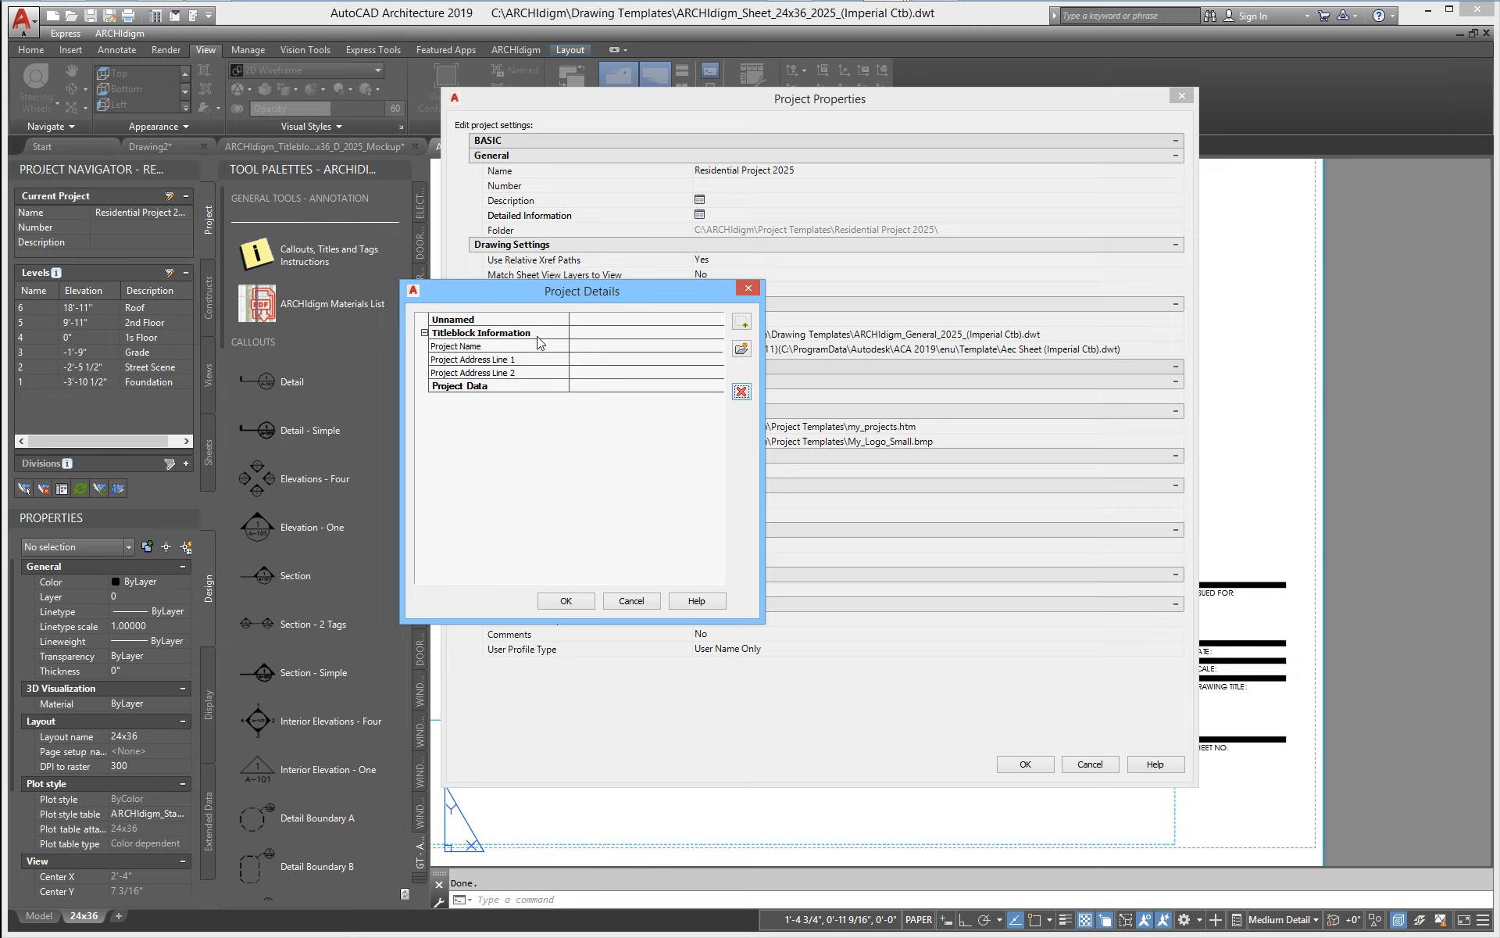
{"action": "left_click", "coordinate": [742, 391]}
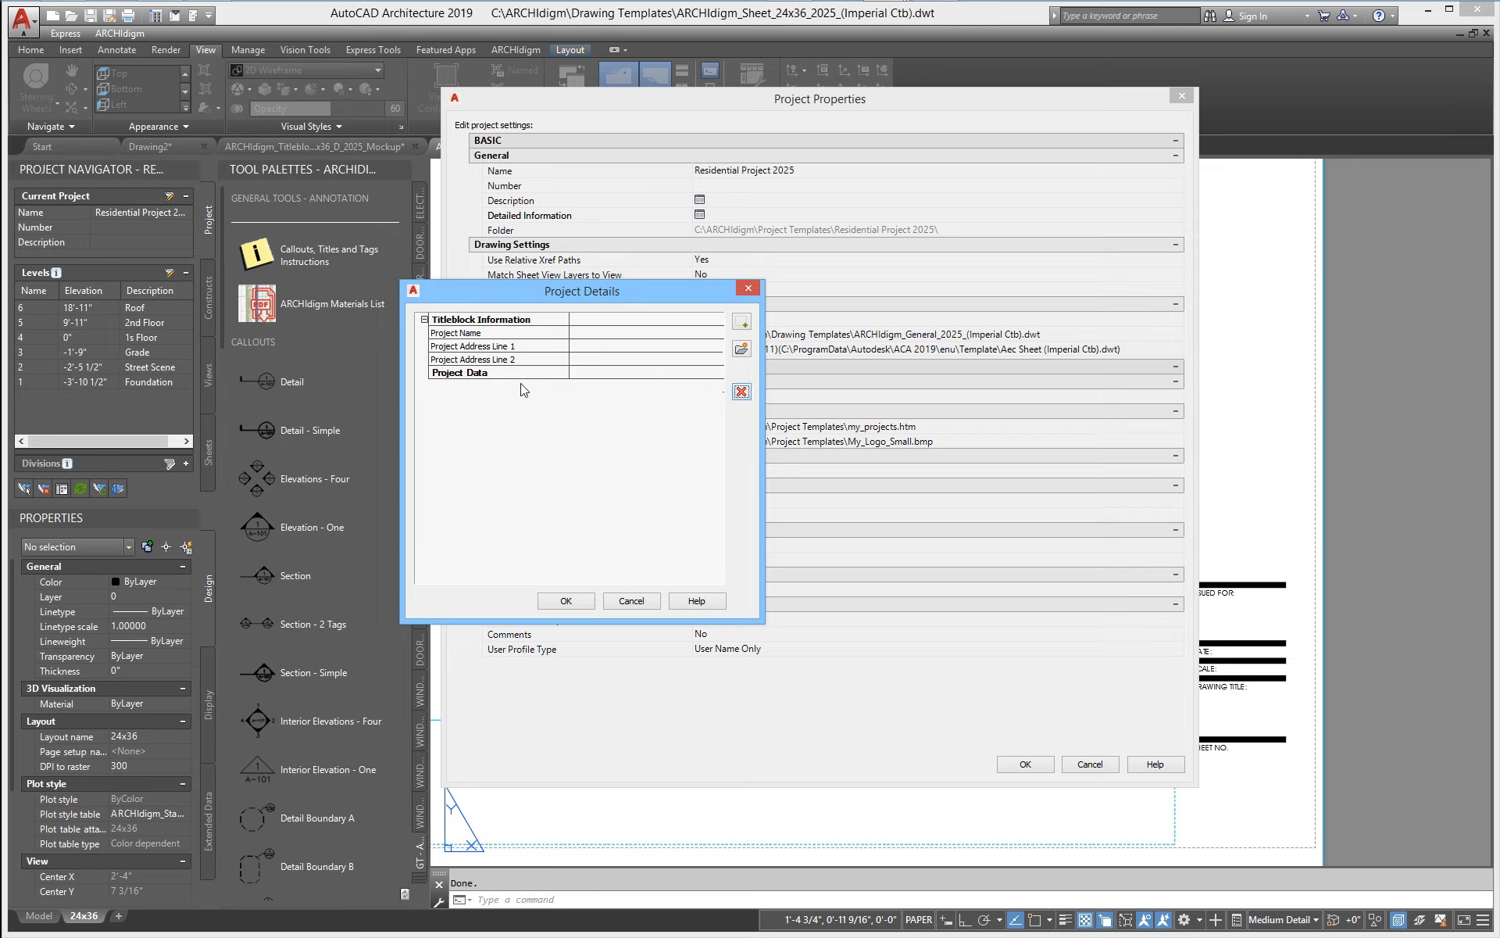
- Add AP #, Building Type and Zoning entries under the Project Data category and accept the project details and properties
{"action": "left_click", "coordinate": [457, 374]}
{"action": "left_click", "coordinate": [743, 323]}
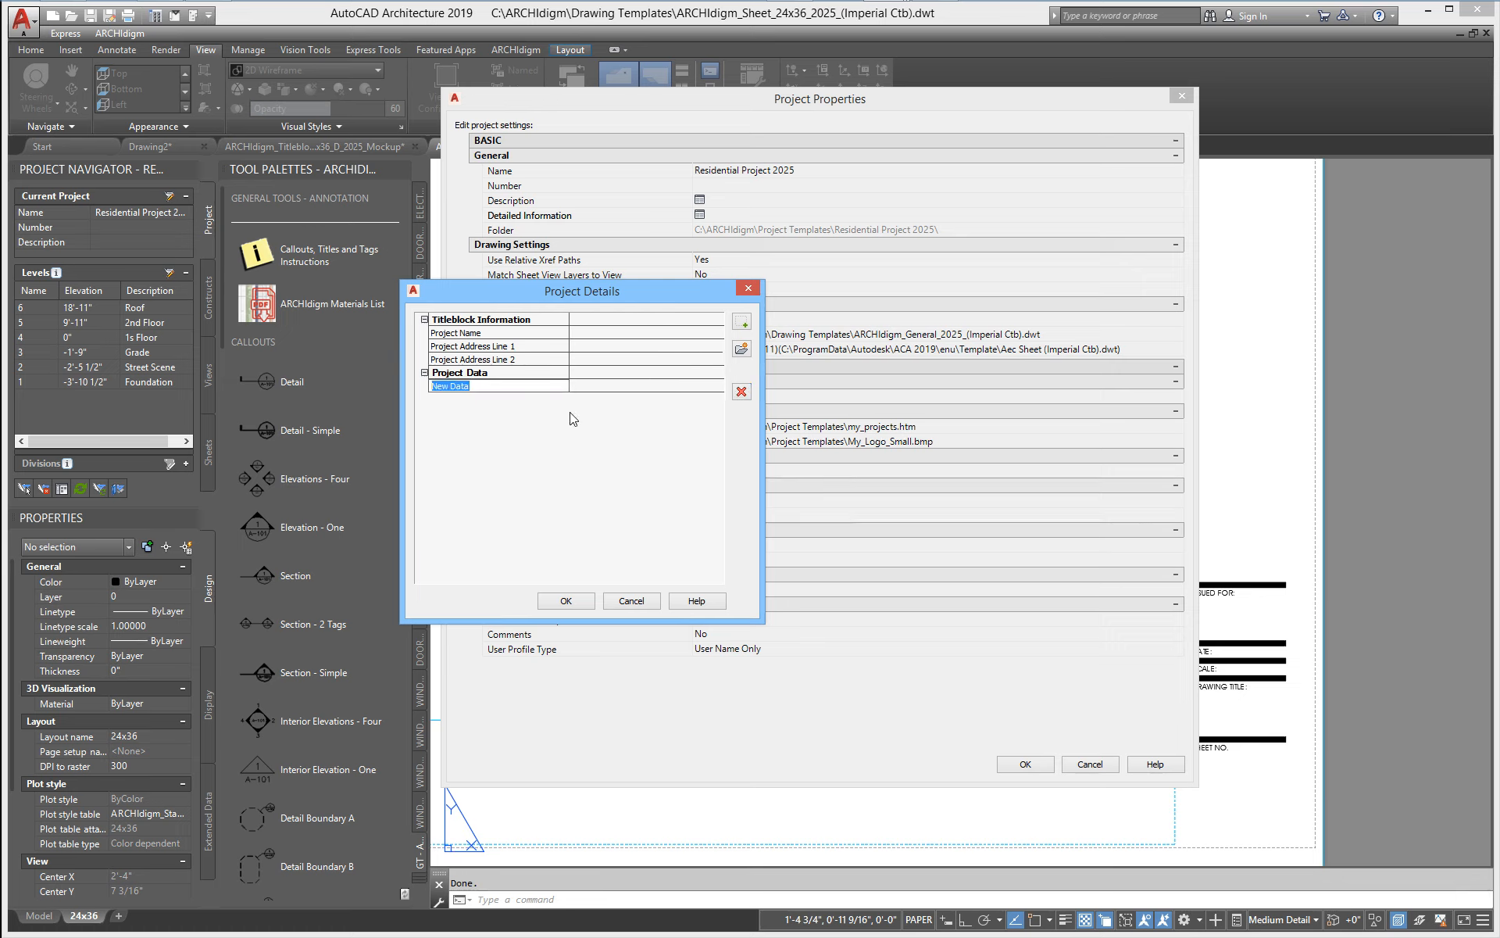
{"action": "type", "text": "AP #"}
{"action": "left_click", "coordinate": [741, 322]}
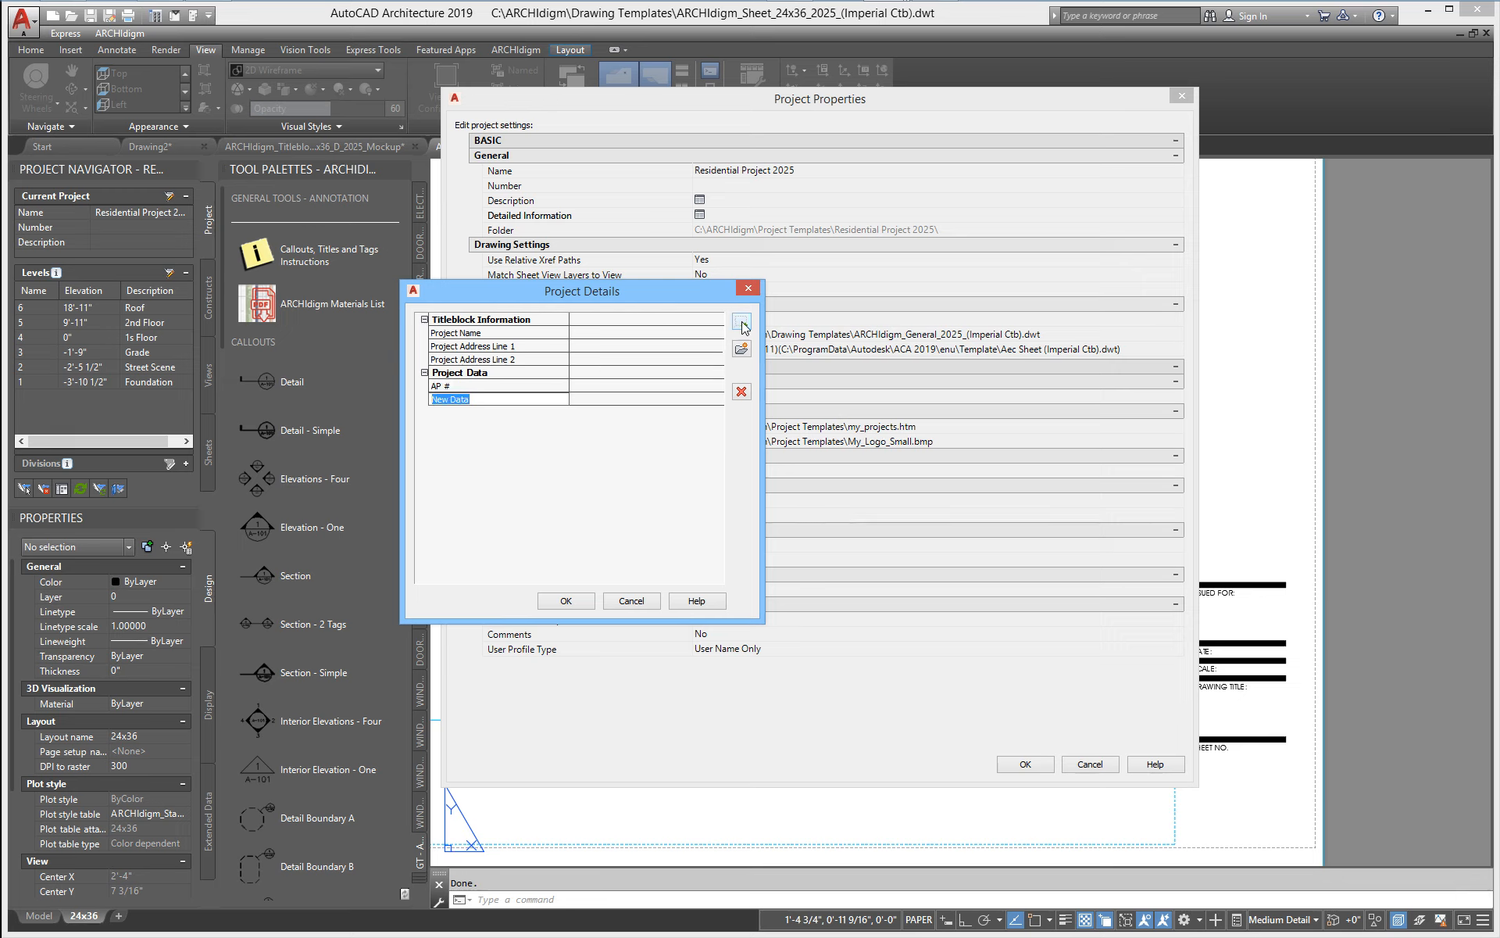
{"action": "type", "text": "Building Type"}
{"action": "key", "text": "BackSpace"}
{"action": "key", "text": "BackSpace"}
{"action": "key", "text": "BackSpace"}
{"action": "left_click", "coordinate": [742, 322]}
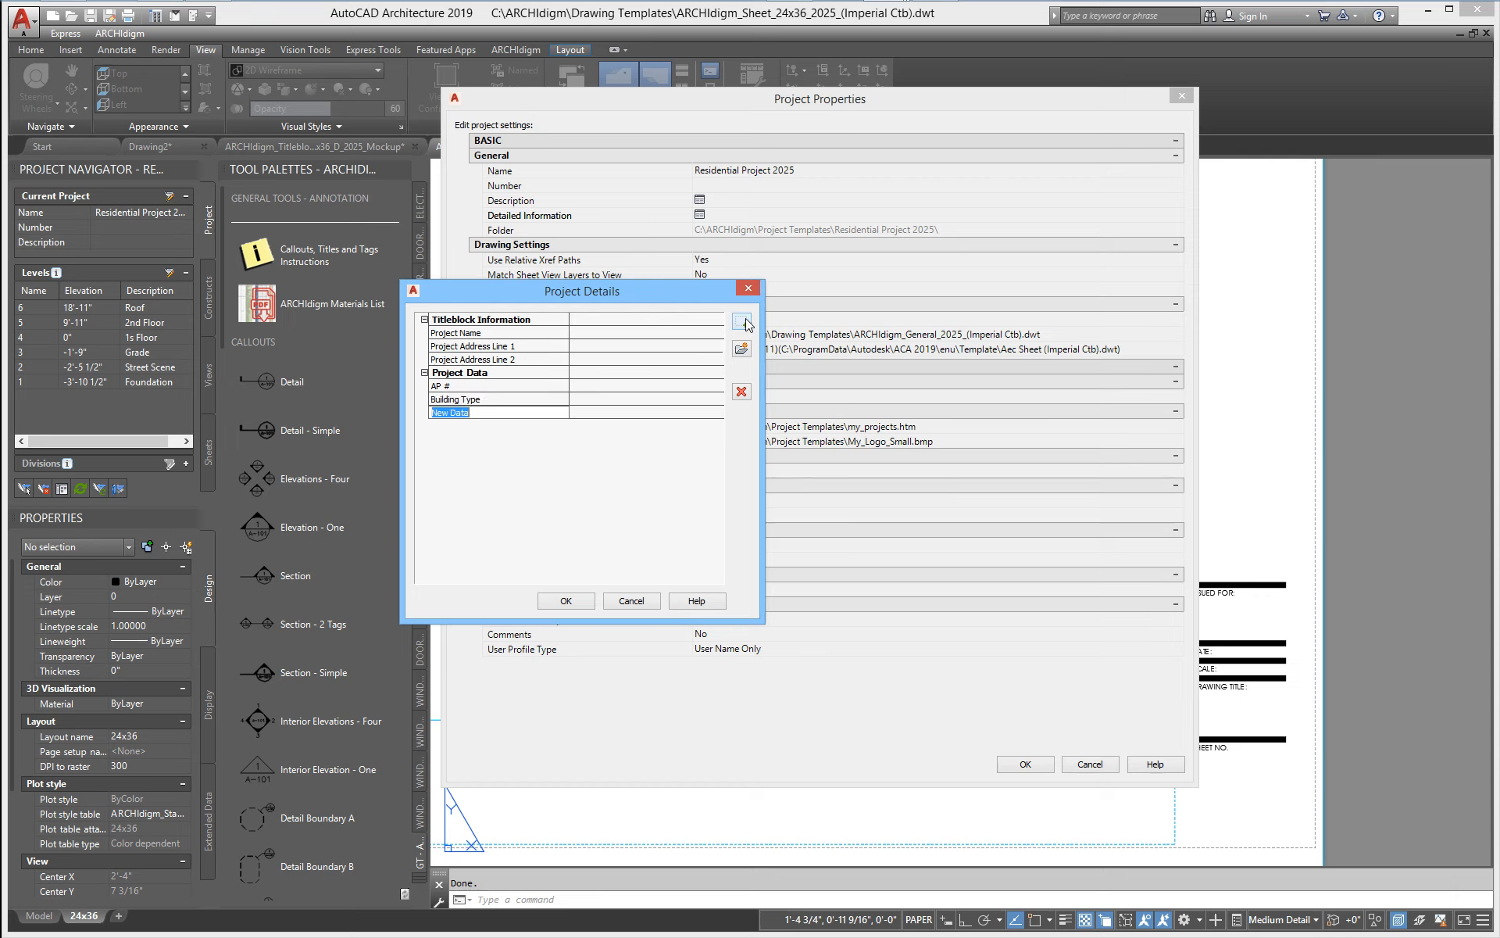
{"action": "type", "text": "Zoning"}
{"action": "left_click", "coordinate": [510, 452]}
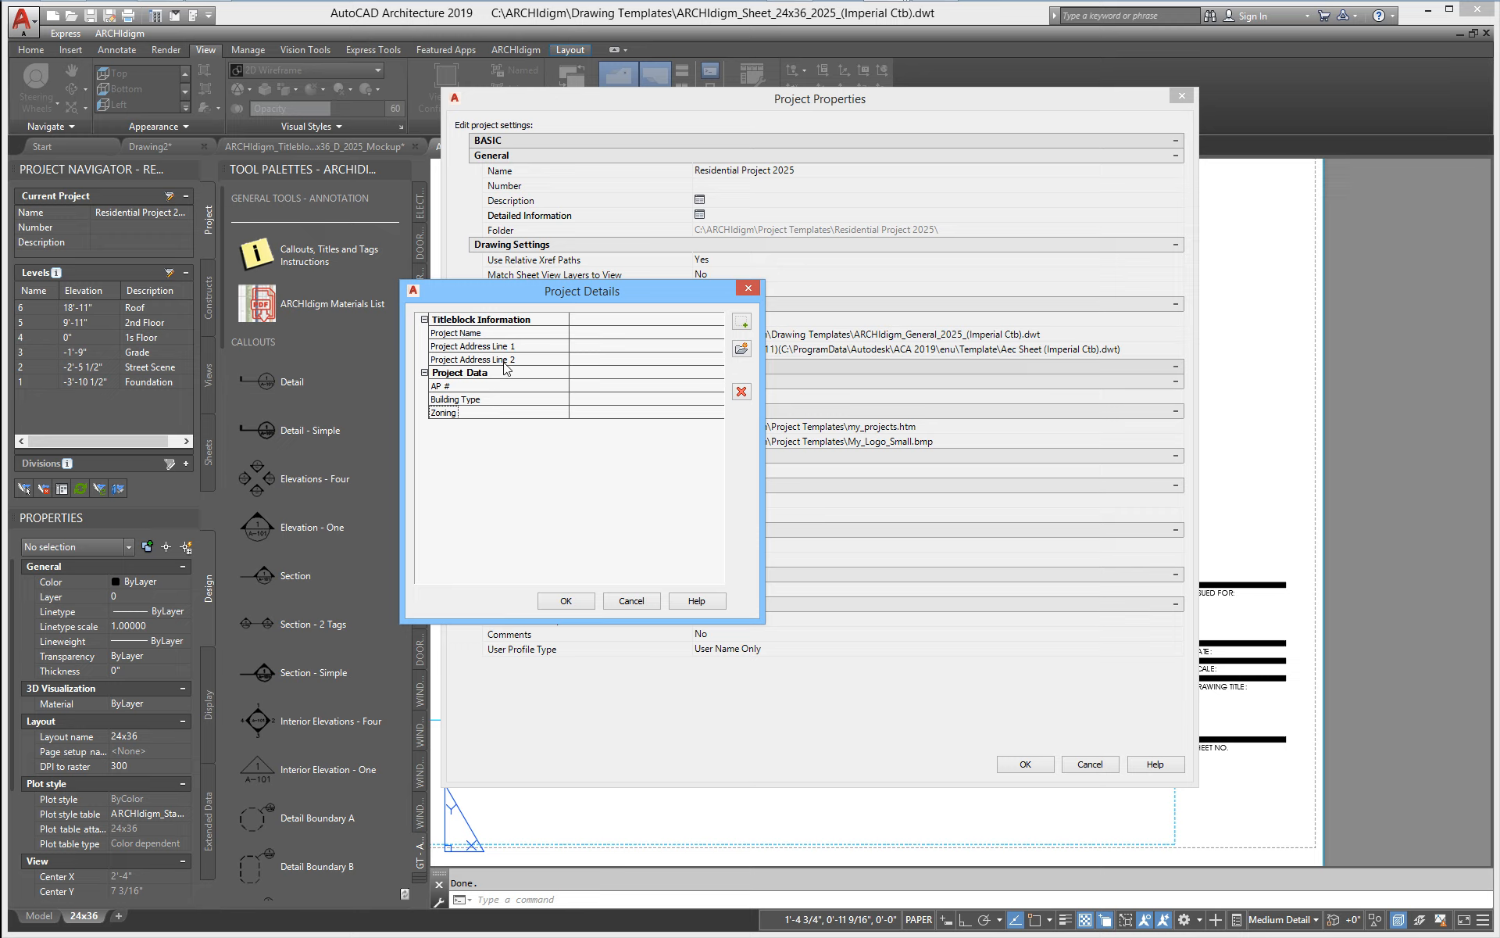
{"action": "left_click", "coordinate": [565, 600]}
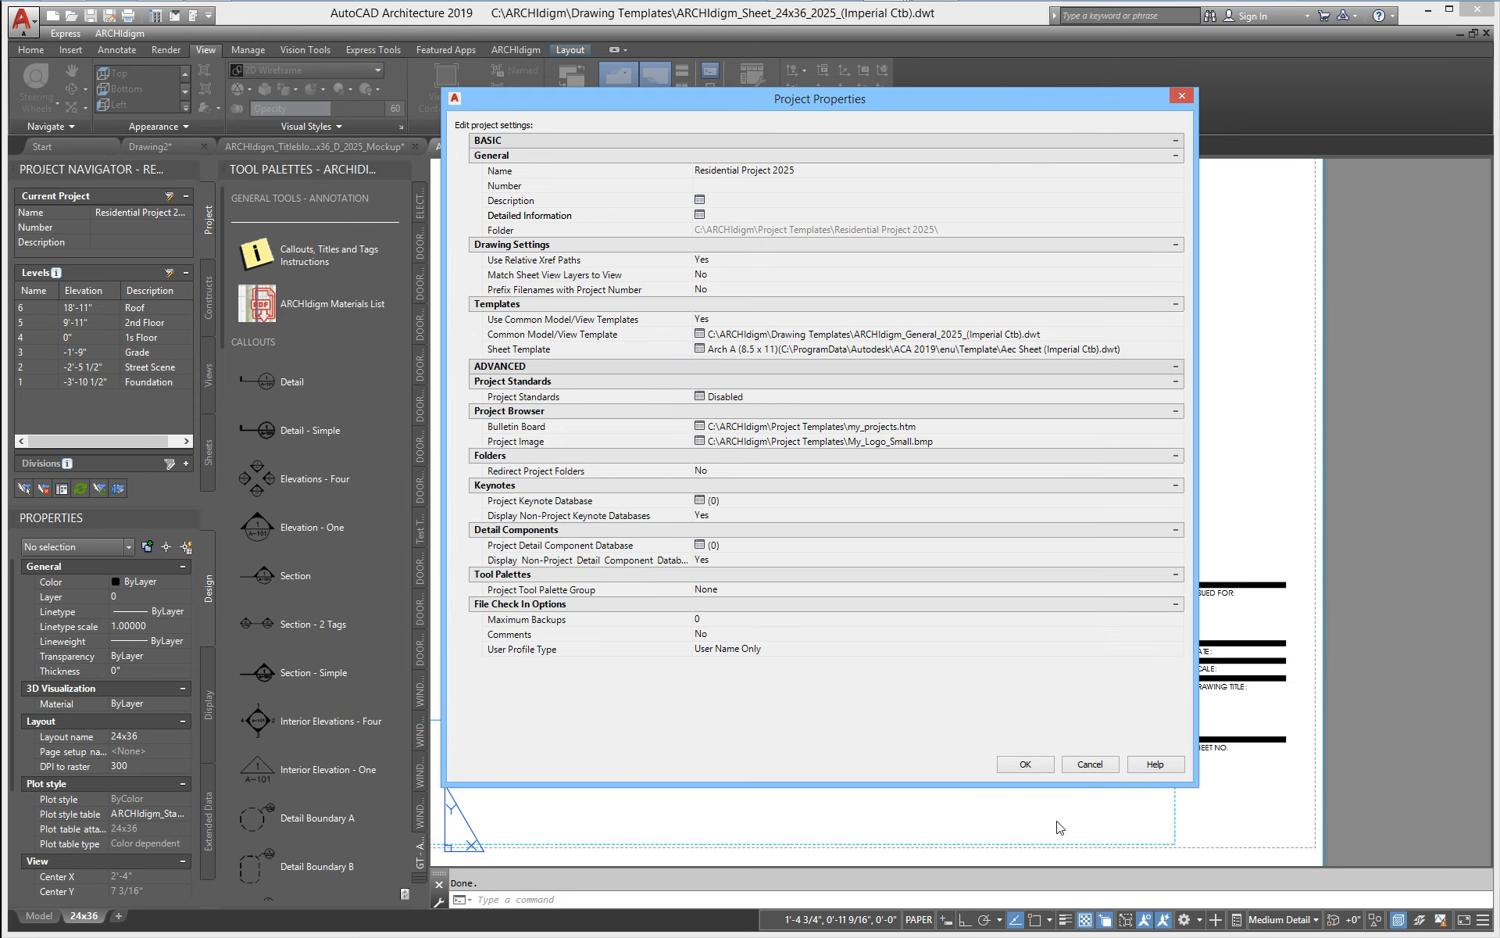
{"action": "left_click", "coordinate": [1020, 762]}
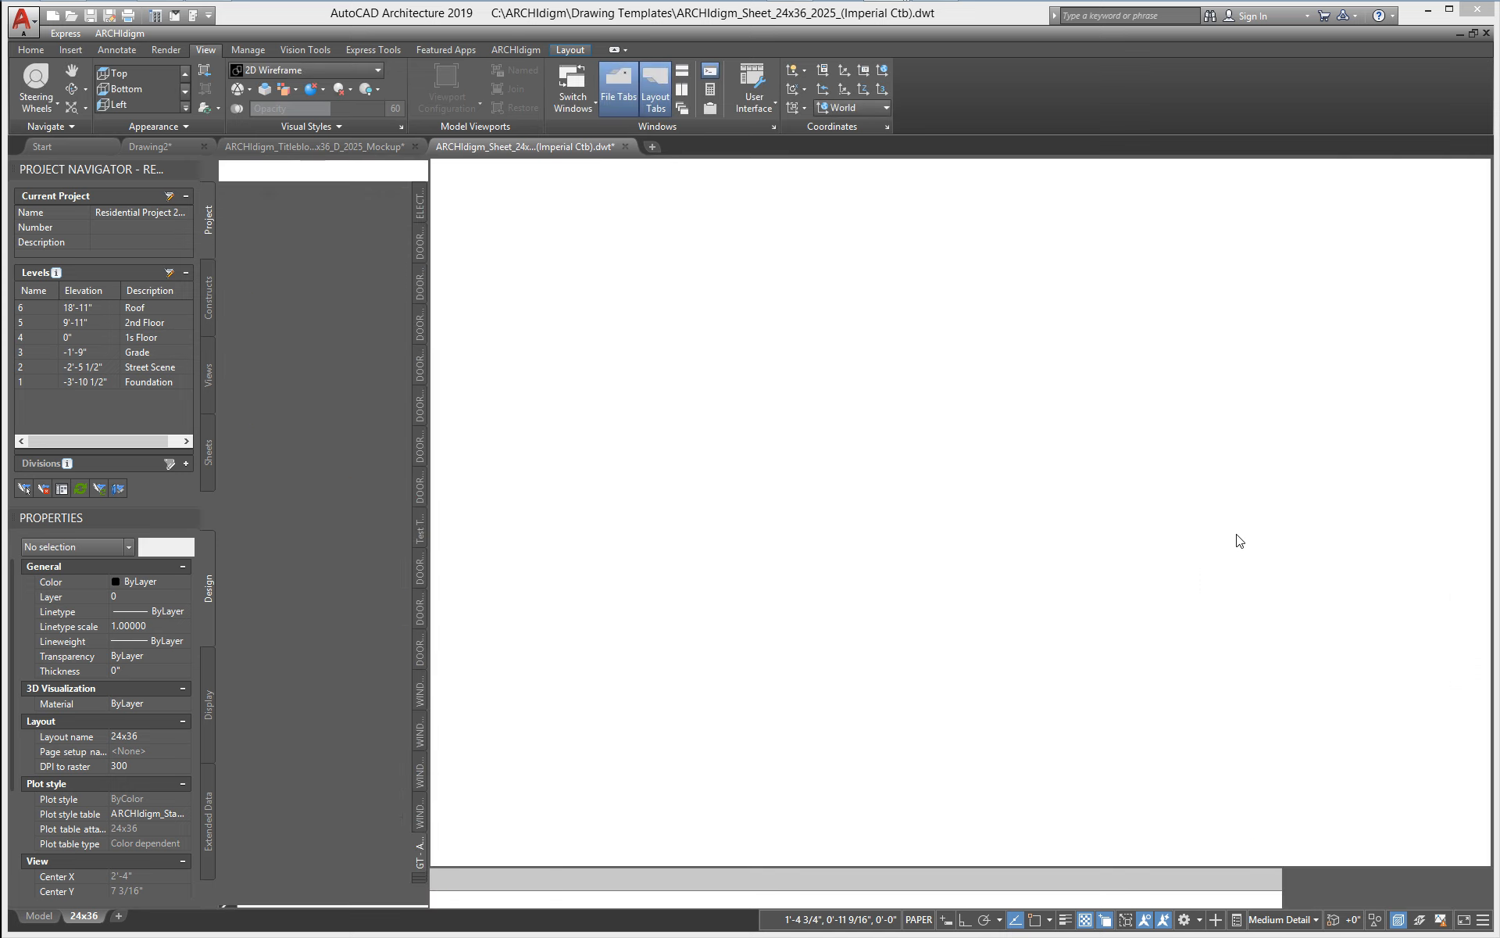
{"action": "middle_click_drag", "start_coordinate": [1238, 536], "coordinate": [910, 526]}
{"action": "scroll", "coordinate": [988, 563], "scroll_direction": "up", "scroll_amount": 2}
{"action": "type", "text": "mt"}
{"action": "key", "text": "Return"}
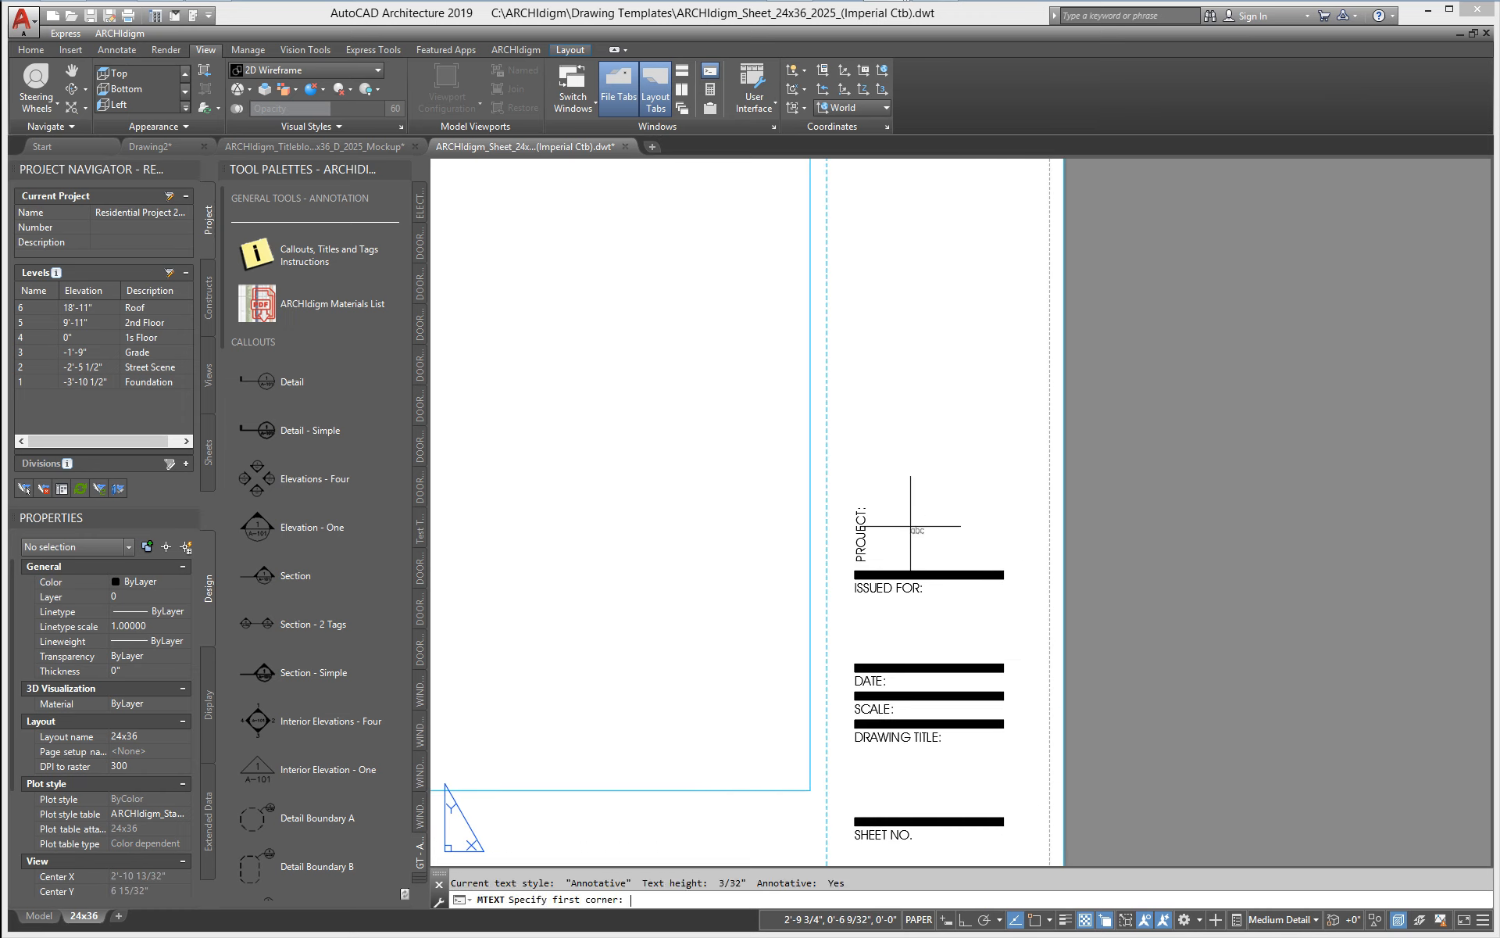
{"action": "left_click", "coordinate": [904, 495]}
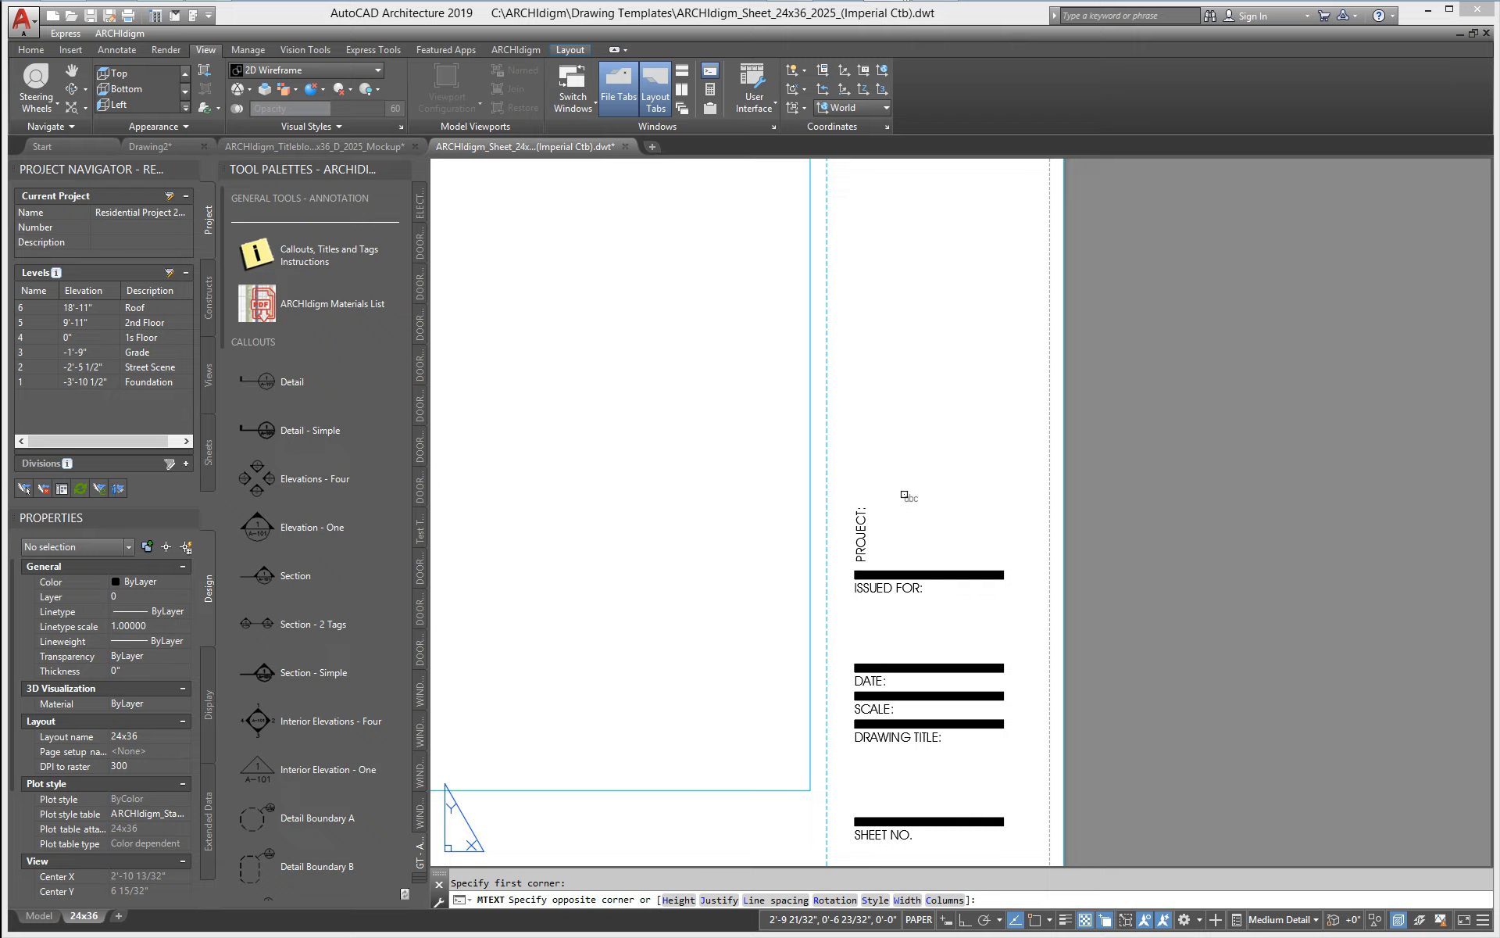
{"action": "key", "text": "Return"}
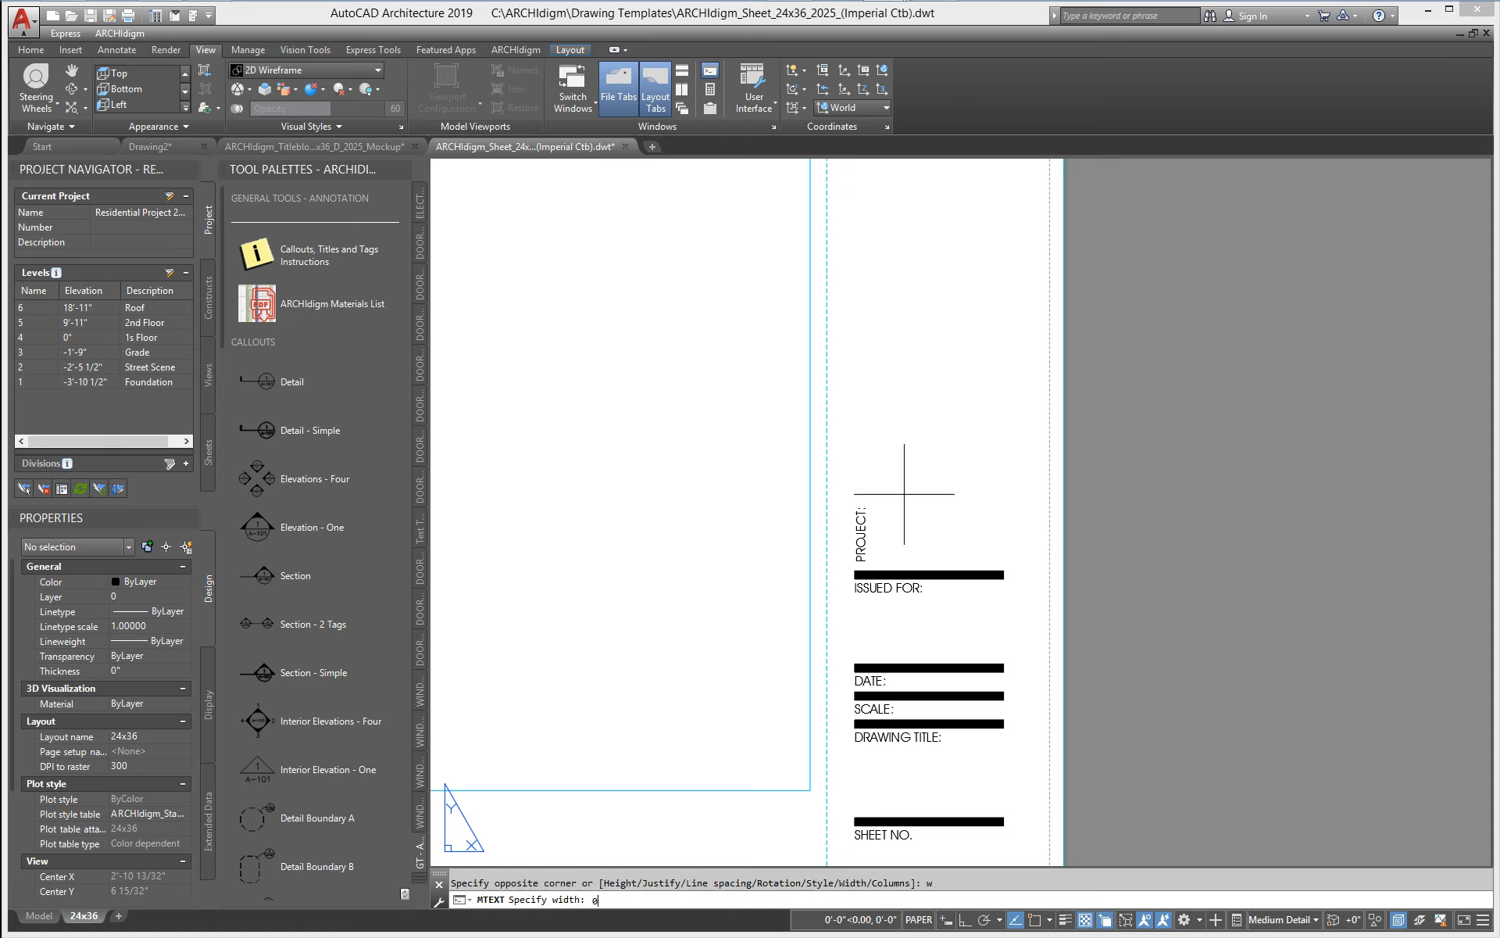
{"action": "type", "text": "0"}
{"action": "key", "text": "Return"}
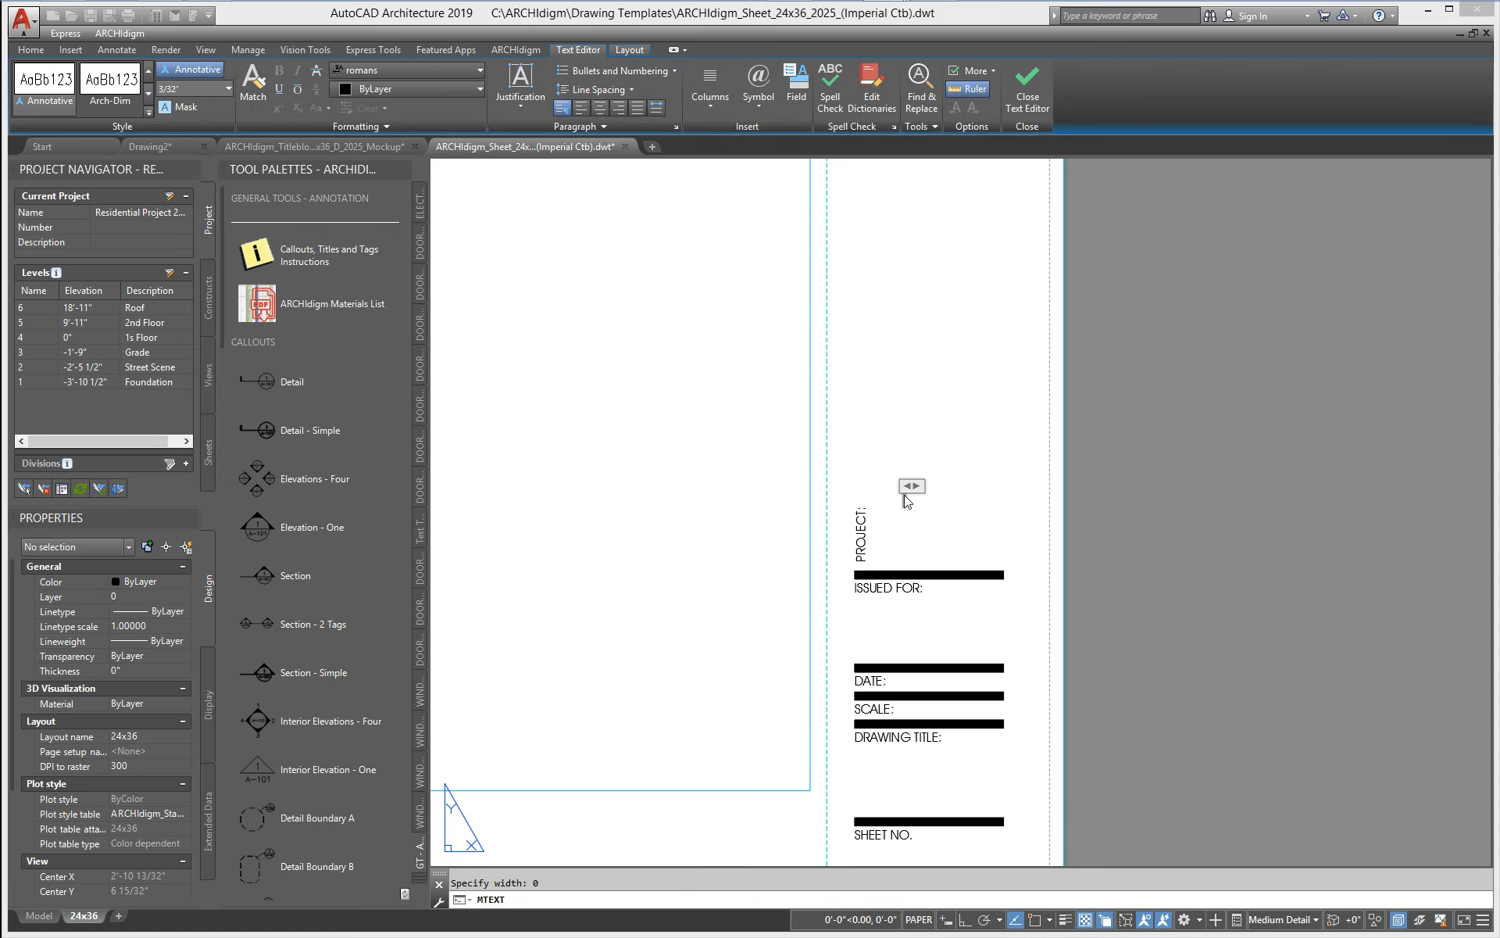
{"action": "scroll", "coordinate": [906, 501], "scroll_direction": "up", "scroll_amount": 5}
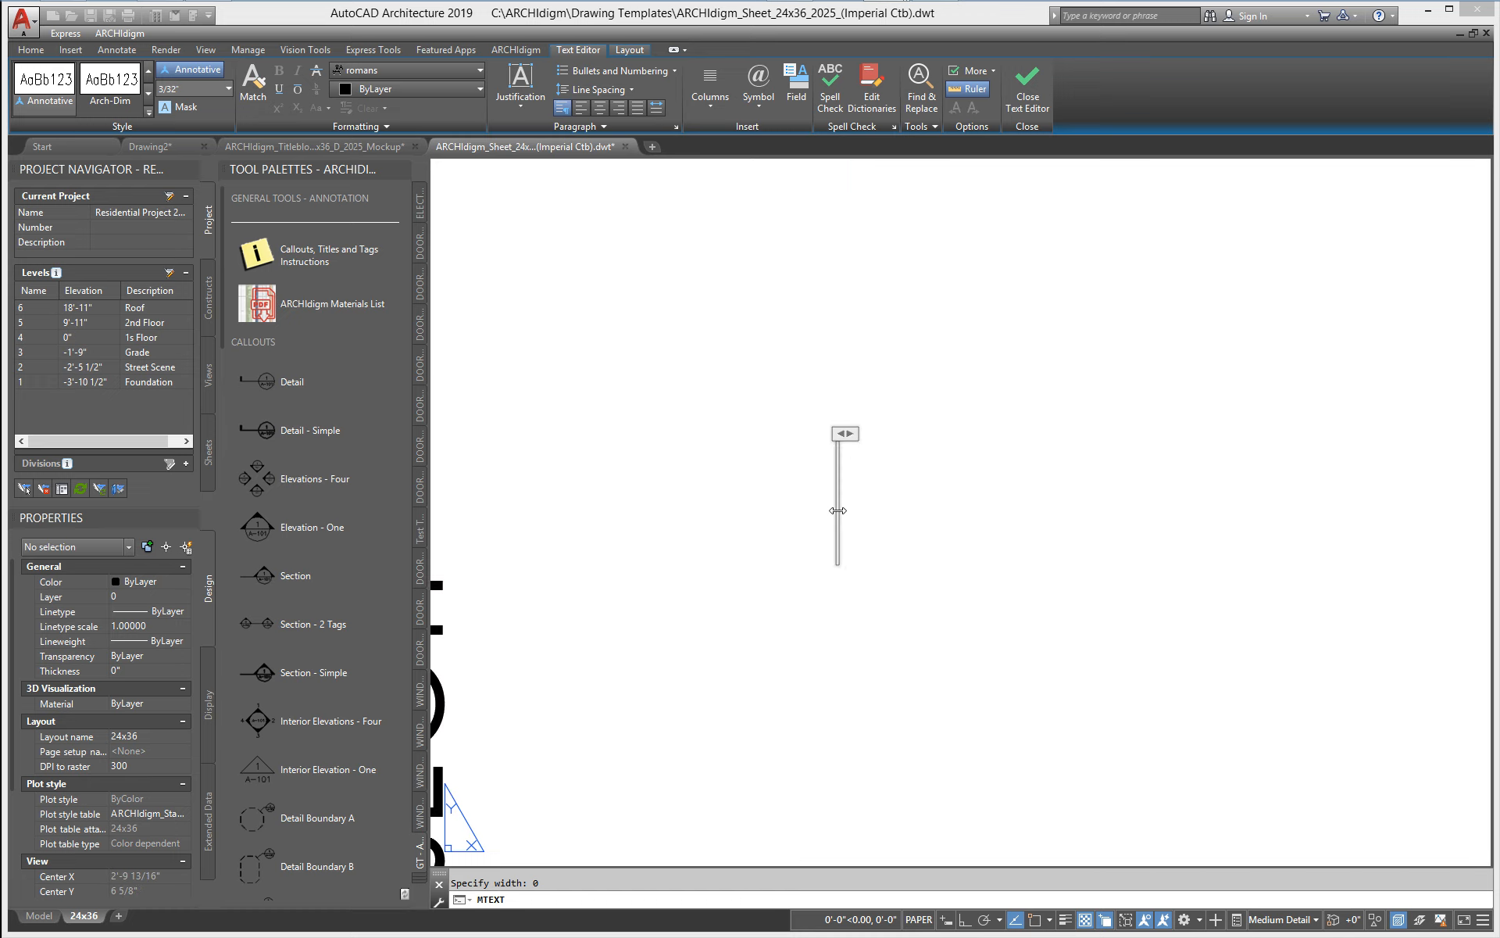
{"action": "right_click", "coordinate": [838, 517]}
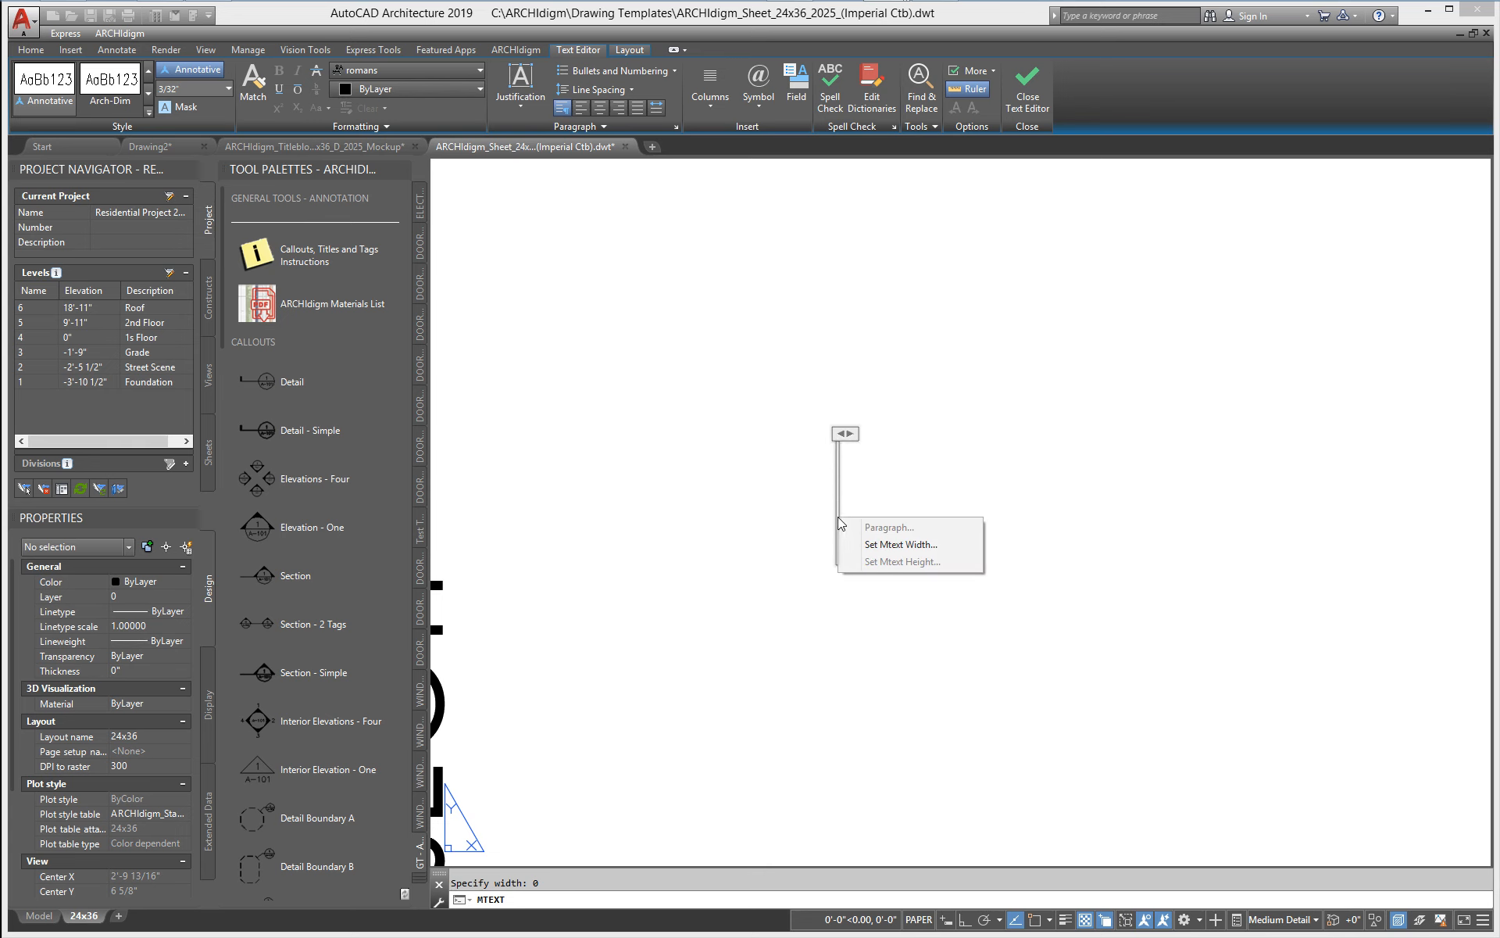
{"action": "key", "text": "Escape"}
{"action": "key", "text": "Escape"}
{"action": "left_click", "coordinate": [837, 504]}
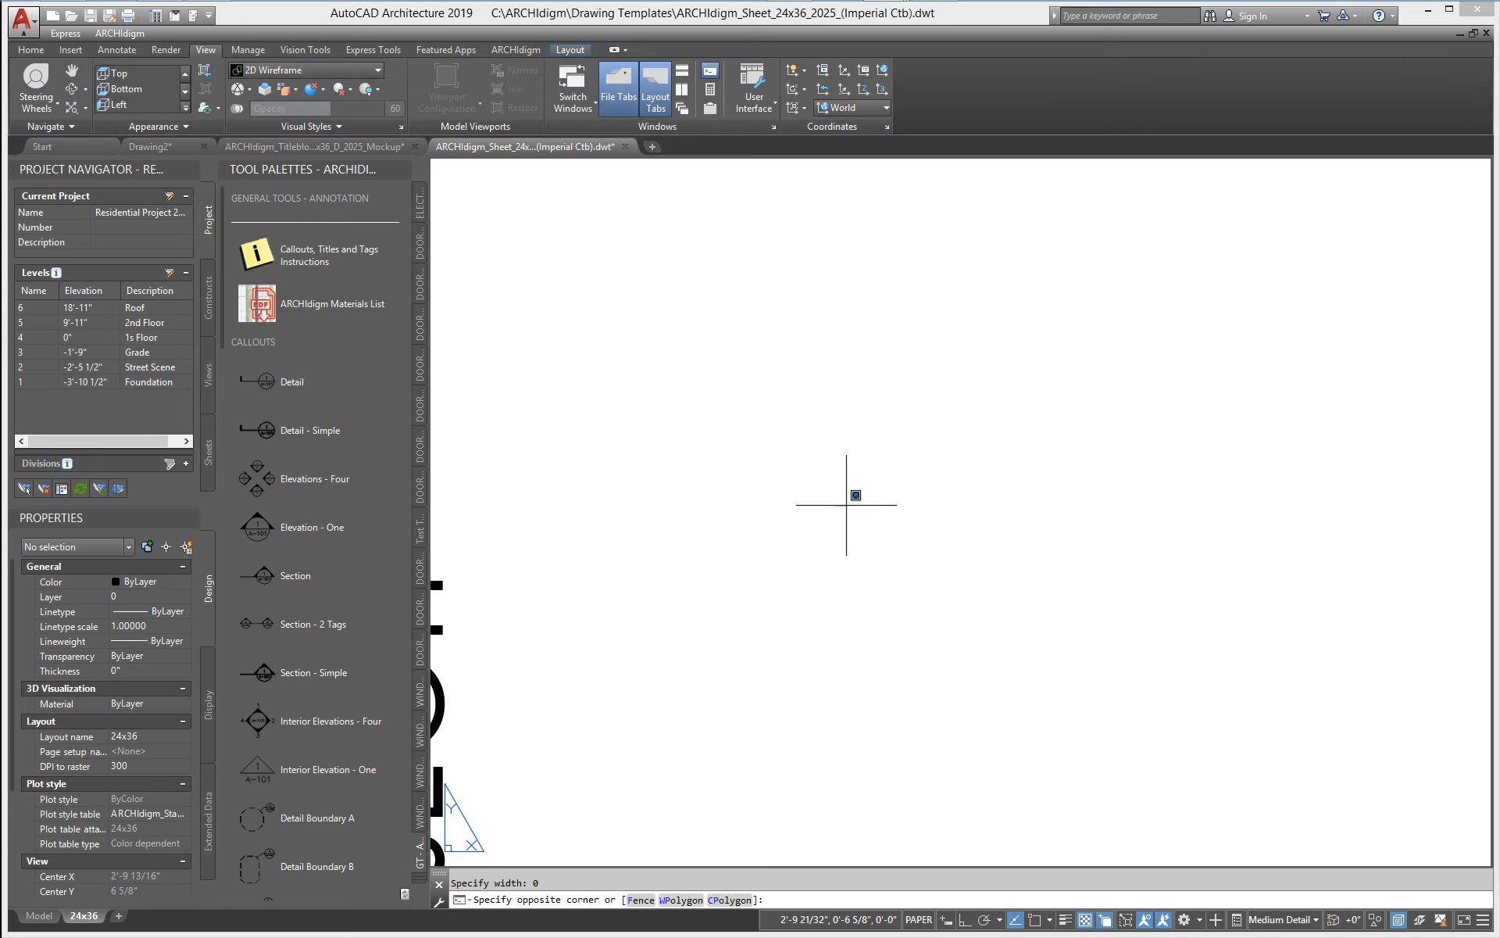
- Start a multiline text with a width of 0 in the blank area above the titleblock's PROJECT label
{"action": "scroll", "coordinate": [846, 539], "scroll_direction": "down", "scroll_amount": 5}
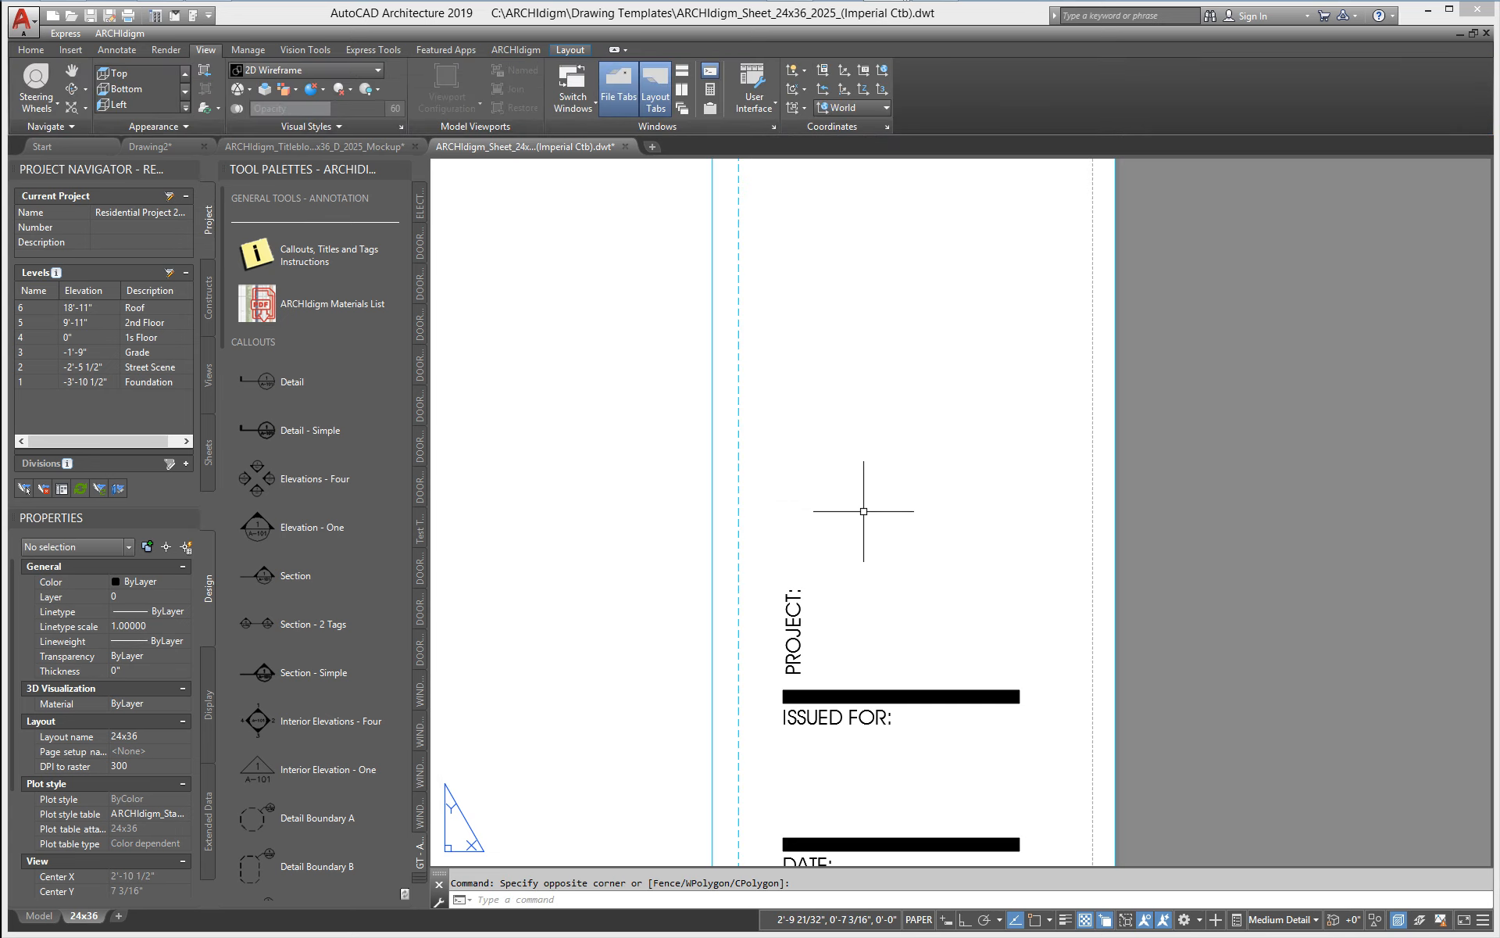
{"action": "type", "text": "mt"}
{"action": "key", "text": "Return"}
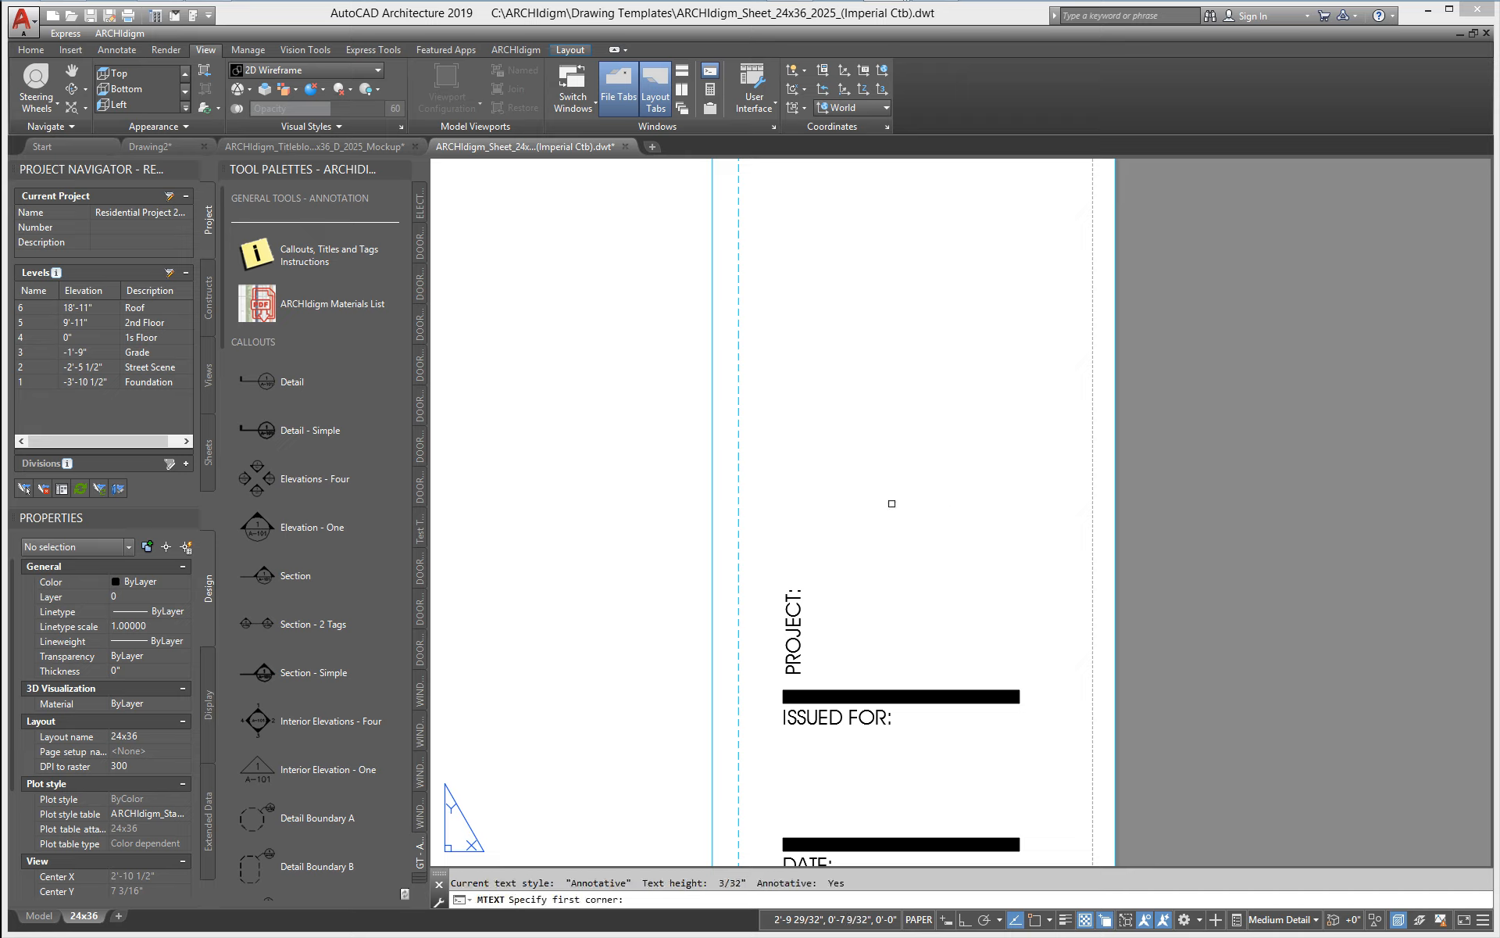
{"action": "left_click", "coordinate": [895, 501]}
{"action": "type", "text": "w"}
{"action": "key", "text": "Return"}
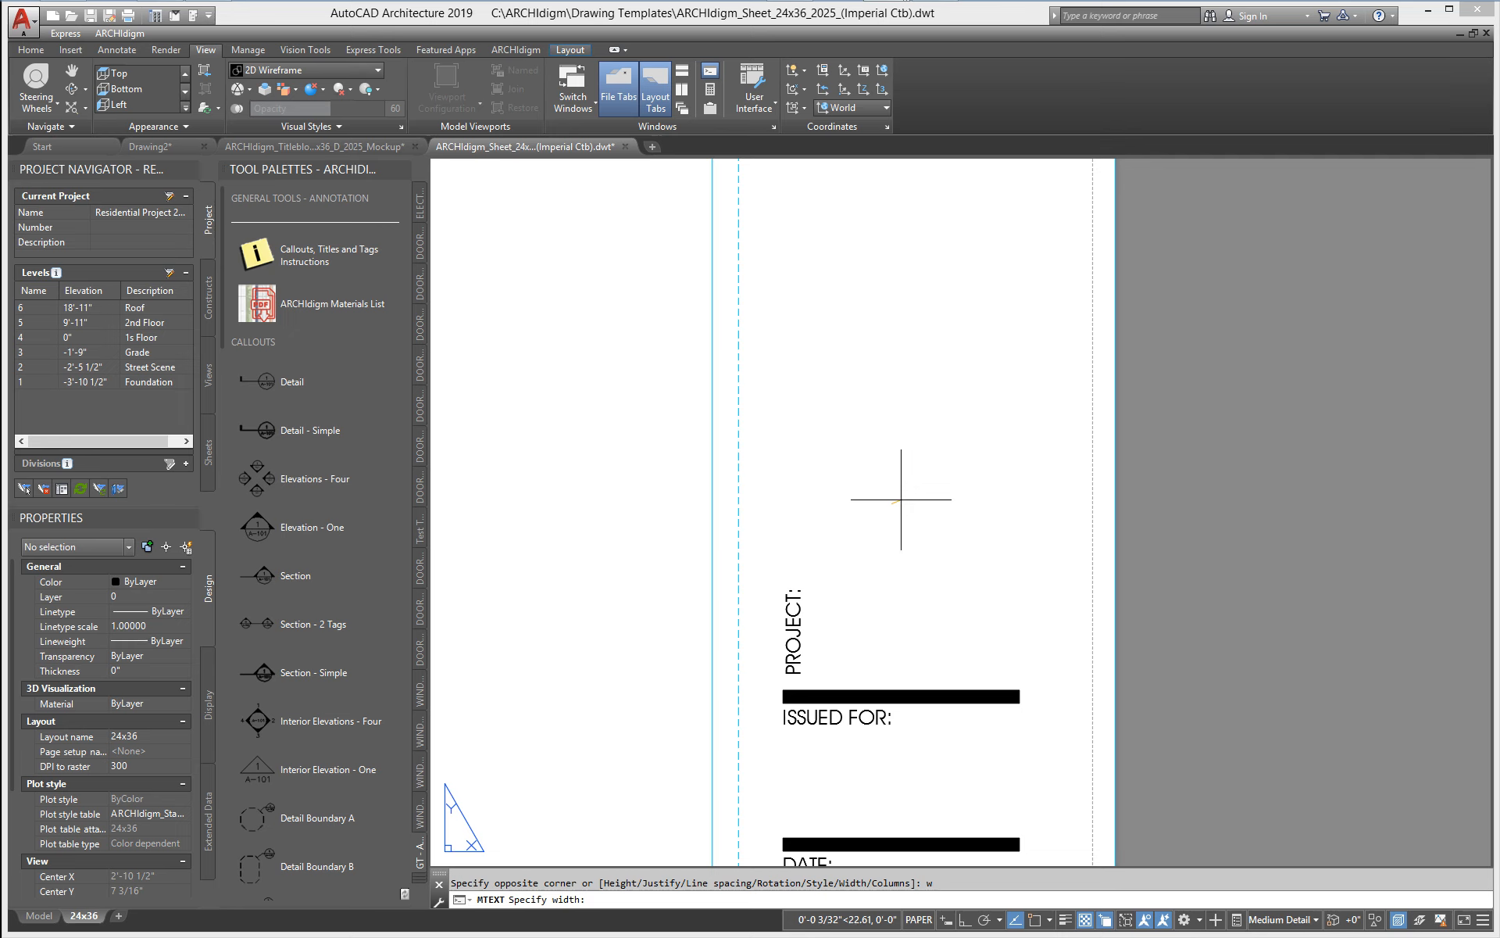
{"action": "type", "text": "0"}
{"action": "key", "text": "Return"}
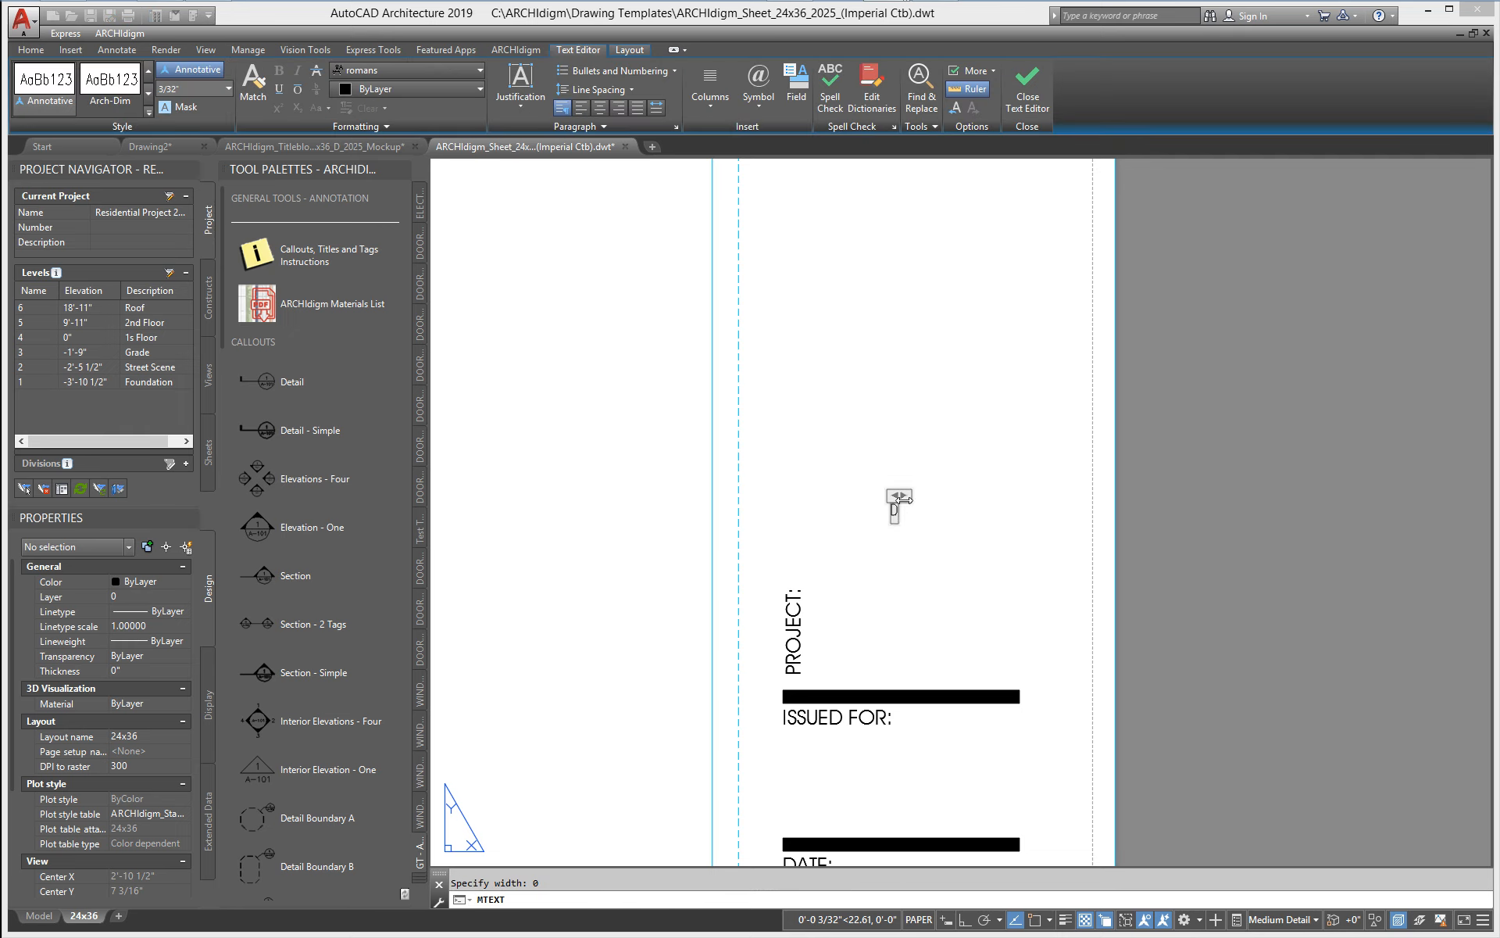
- Insert a Project Name field from the Titleblock Information category of the AEC project details, in uppercase format
{"action": "right_click", "coordinate": [896, 512]}
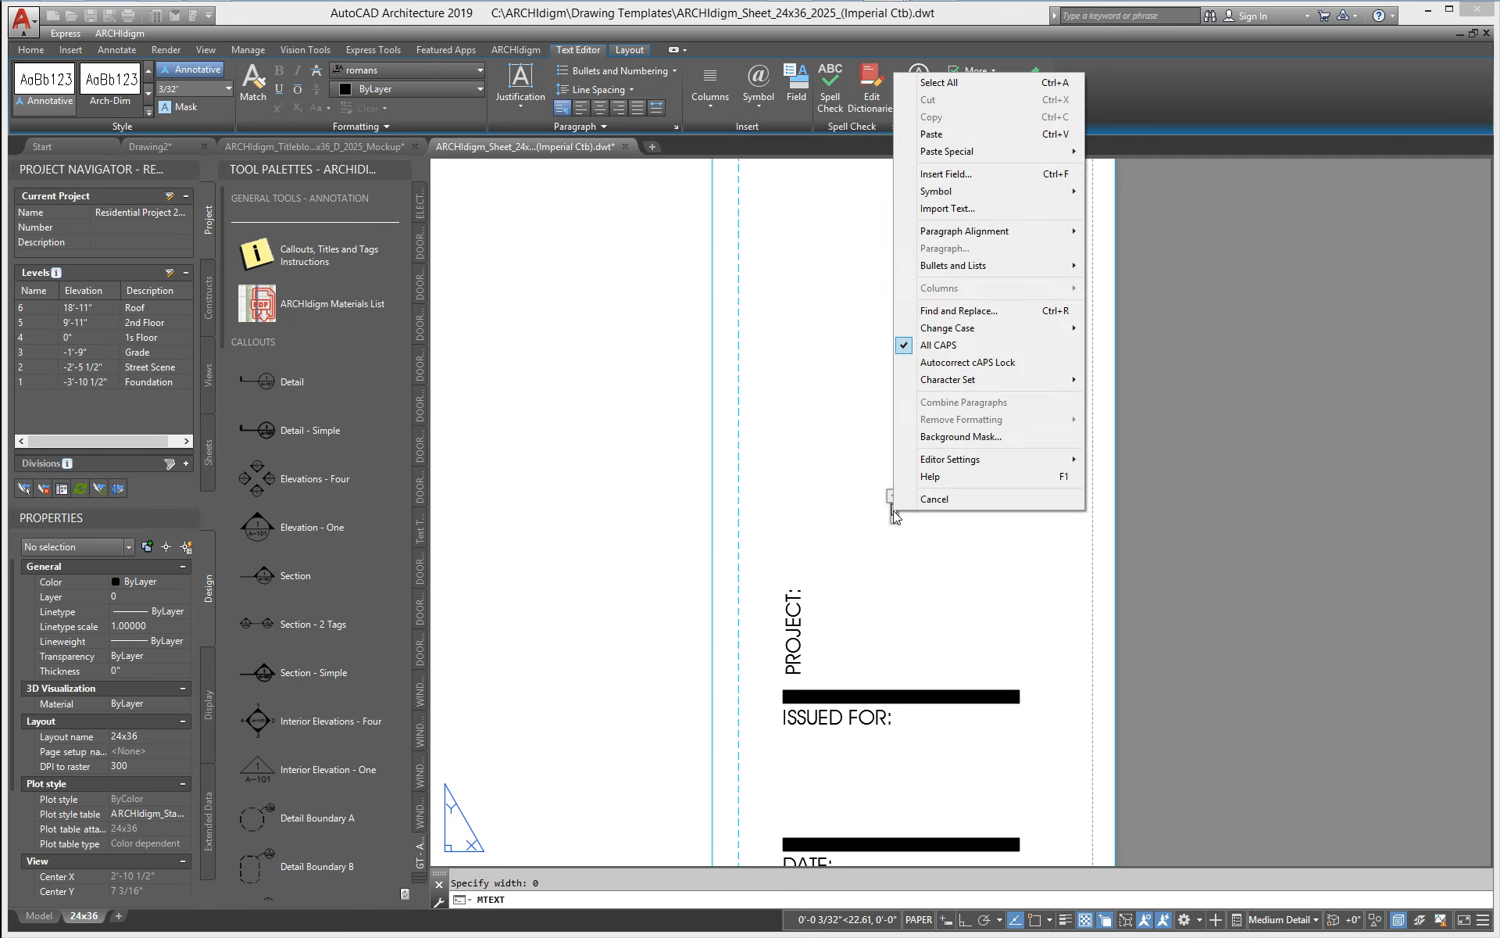
{"action": "left_click", "coordinate": [952, 178]}
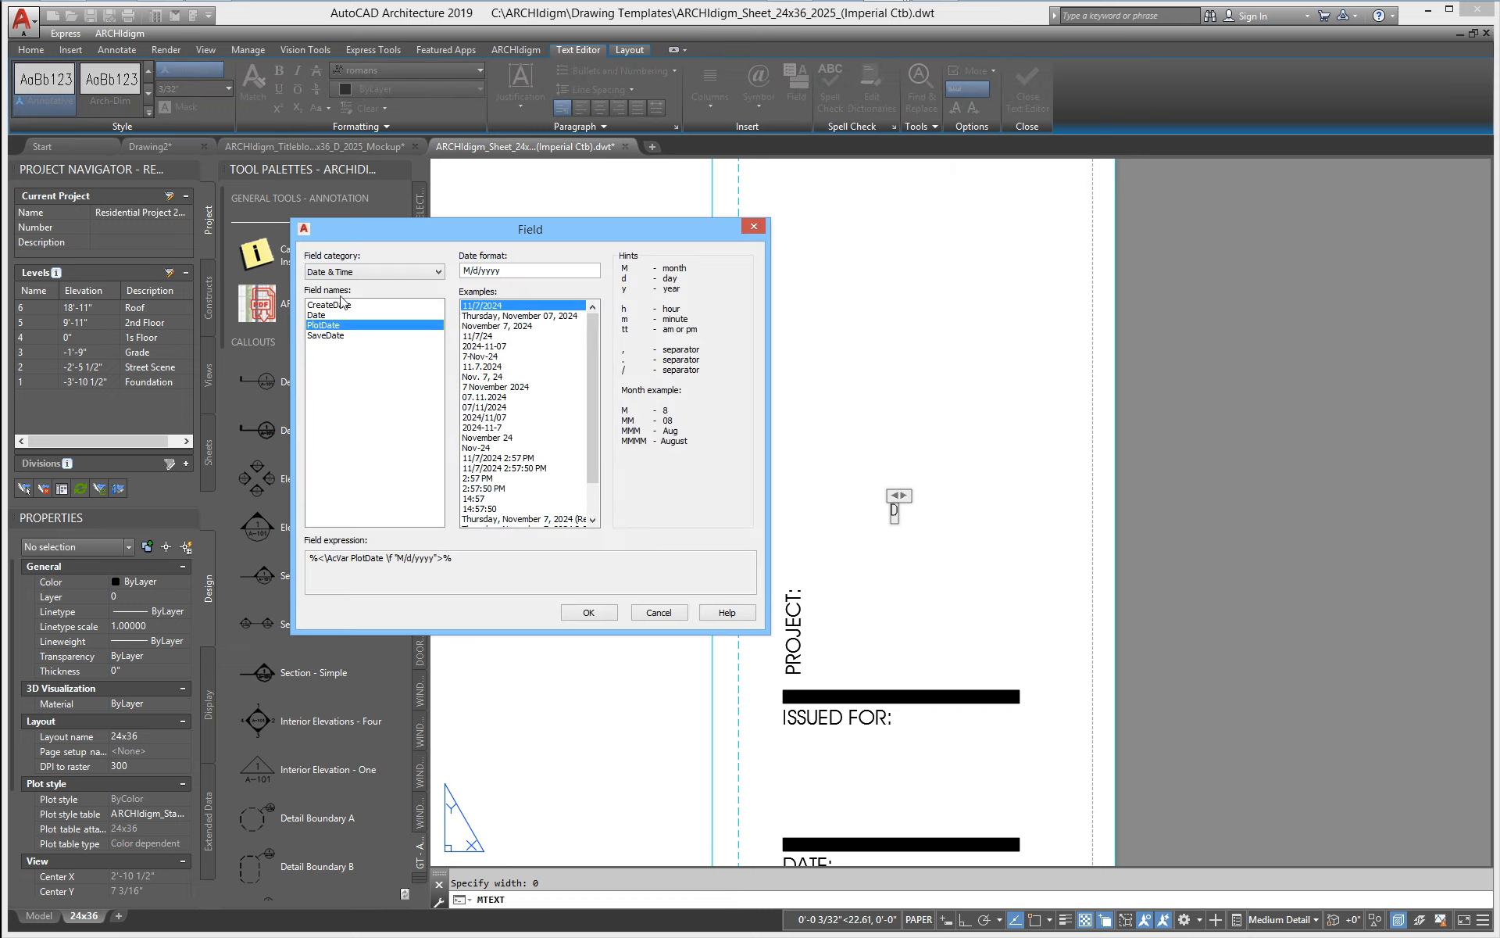
{"action": "left_click", "coordinate": [359, 274]}
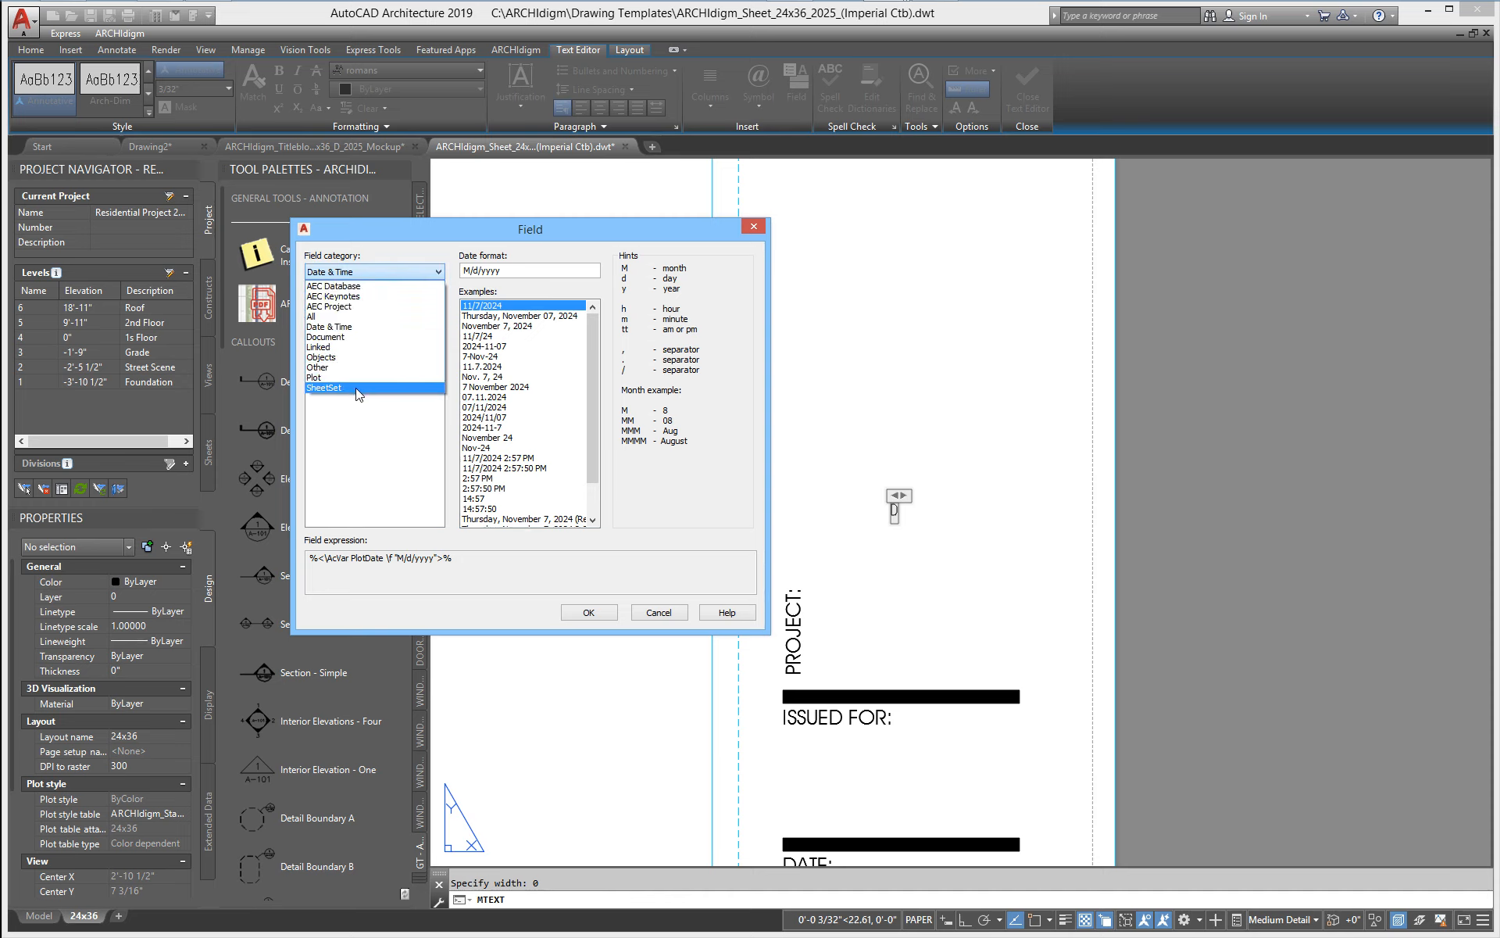
{"action": "left_click", "coordinate": [338, 308]}
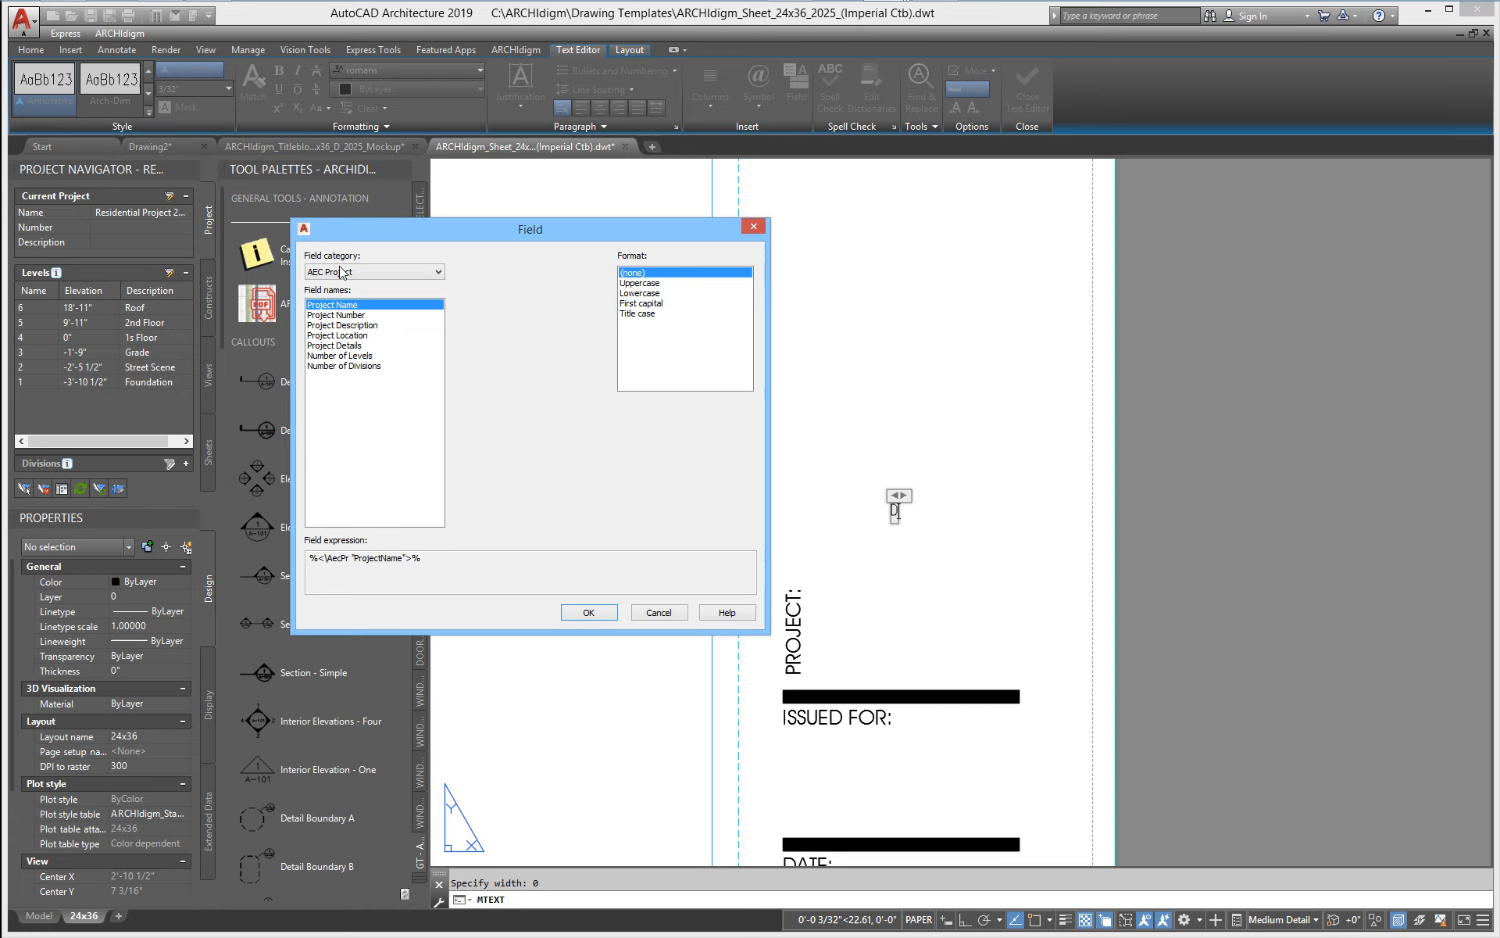
{"action": "left_click", "coordinate": [338, 345]}
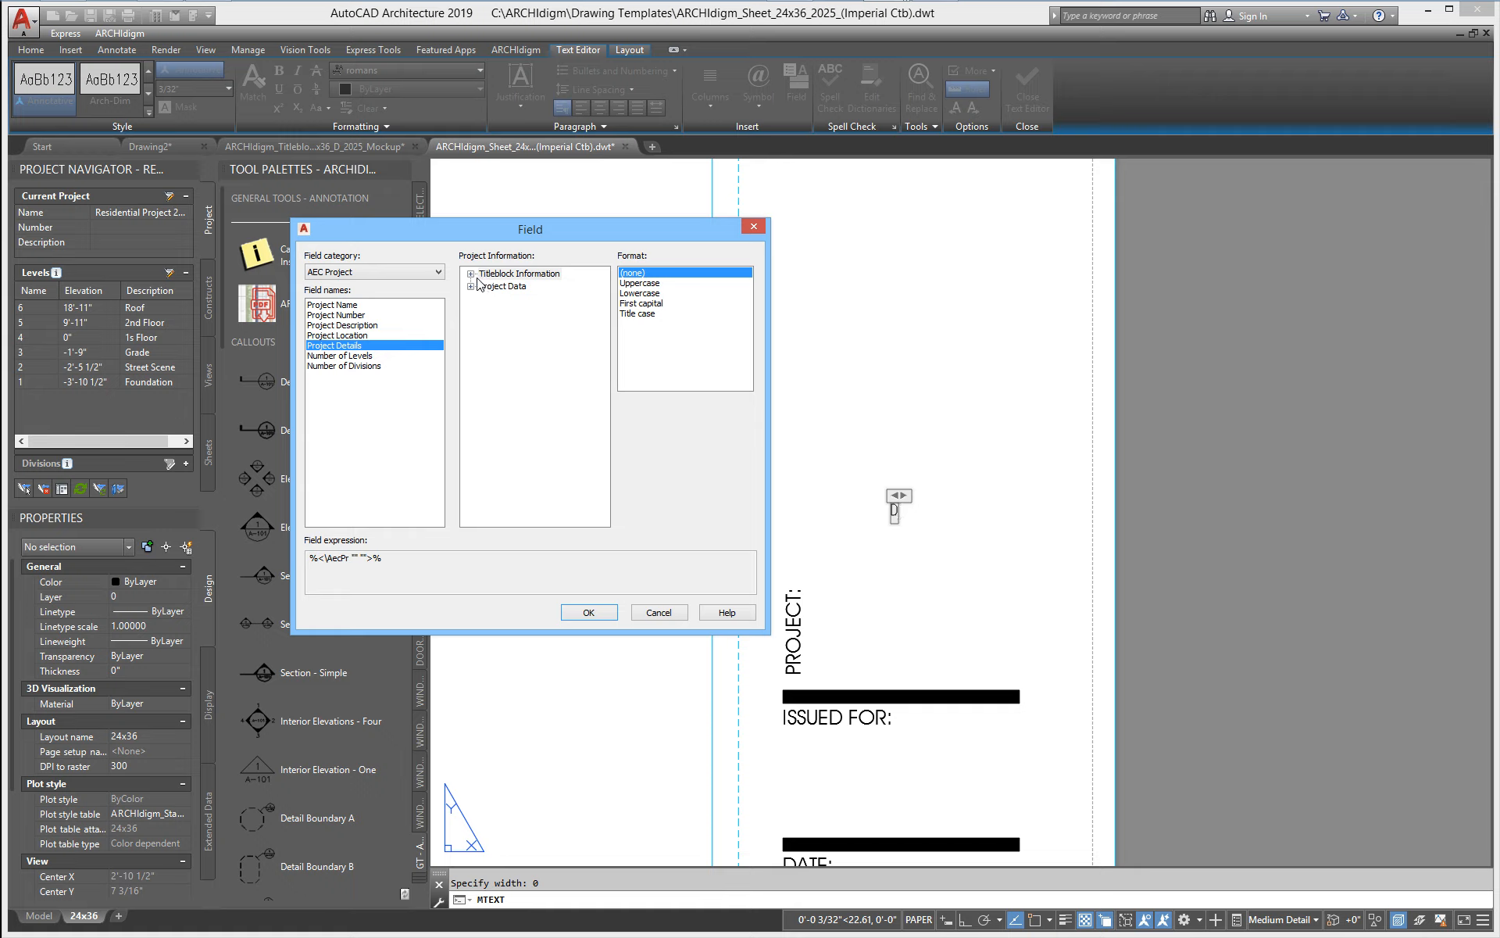
{"action": "left_click", "coordinate": [472, 275]}
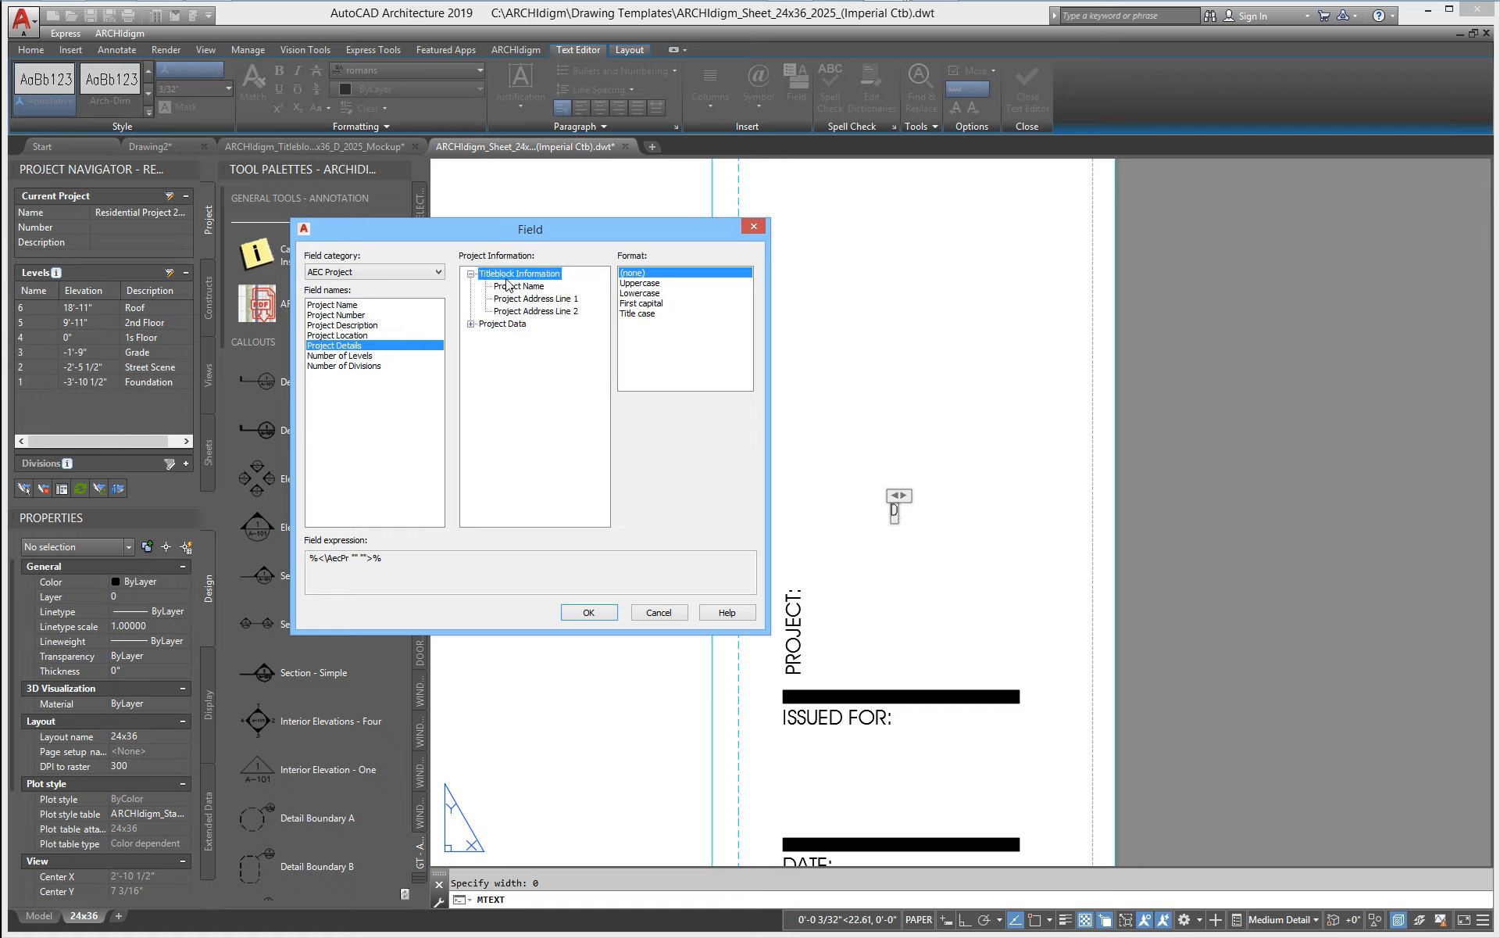
{"action": "left_click", "coordinate": [515, 287]}
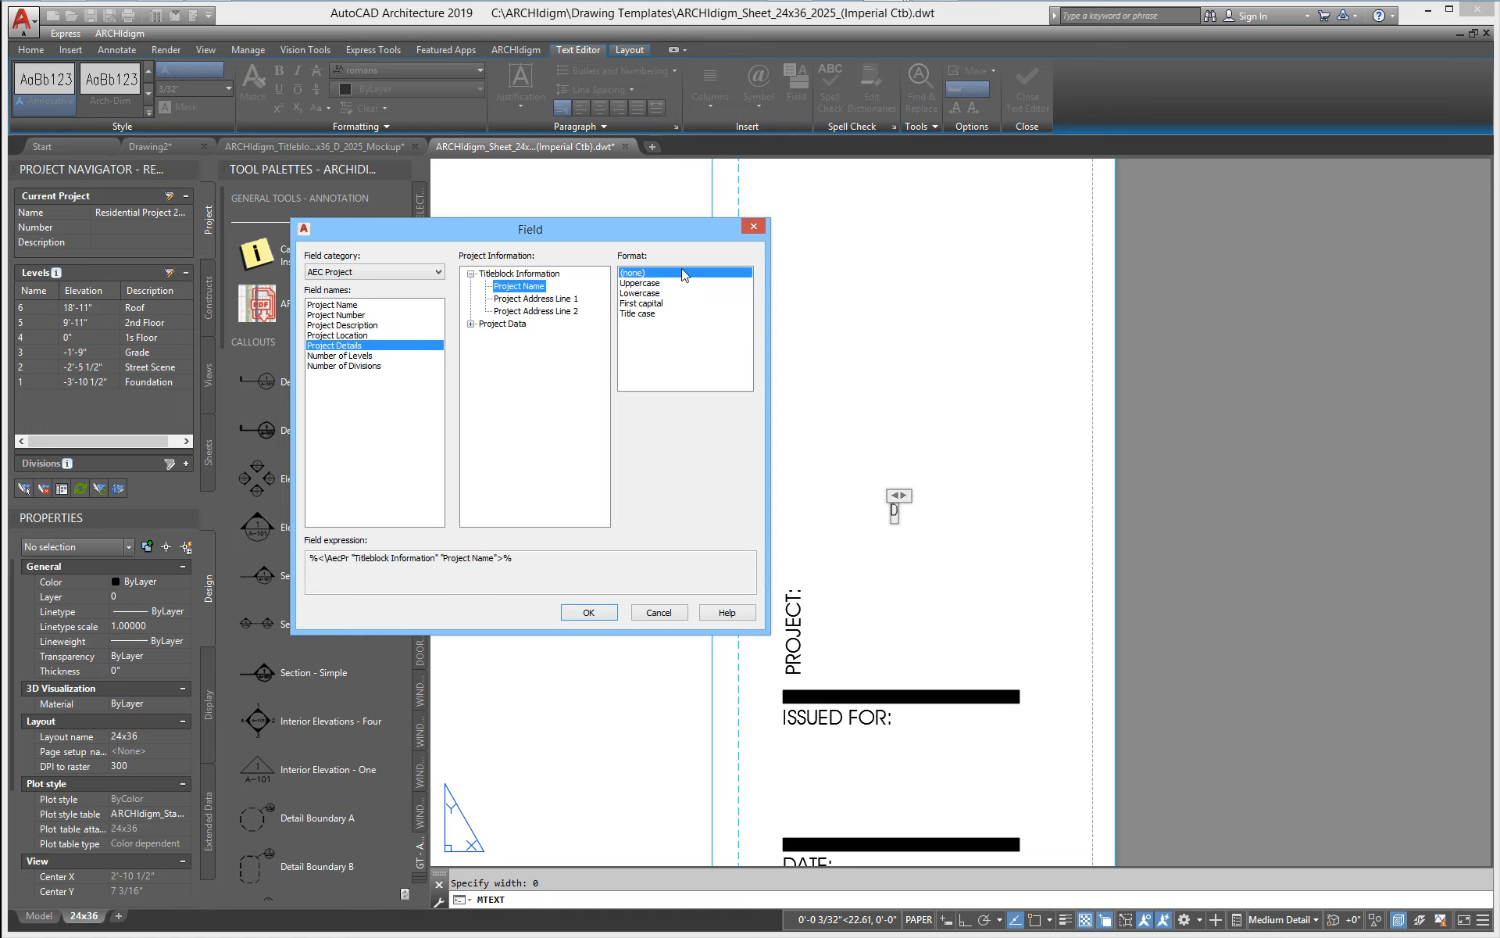
{"action": "left_click", "coordinate": [588, 612]}
- Delete the stray letter D in front of the field, finish the multiline text and select it
{"action": "left_click", "coordinate": [904, 522]}
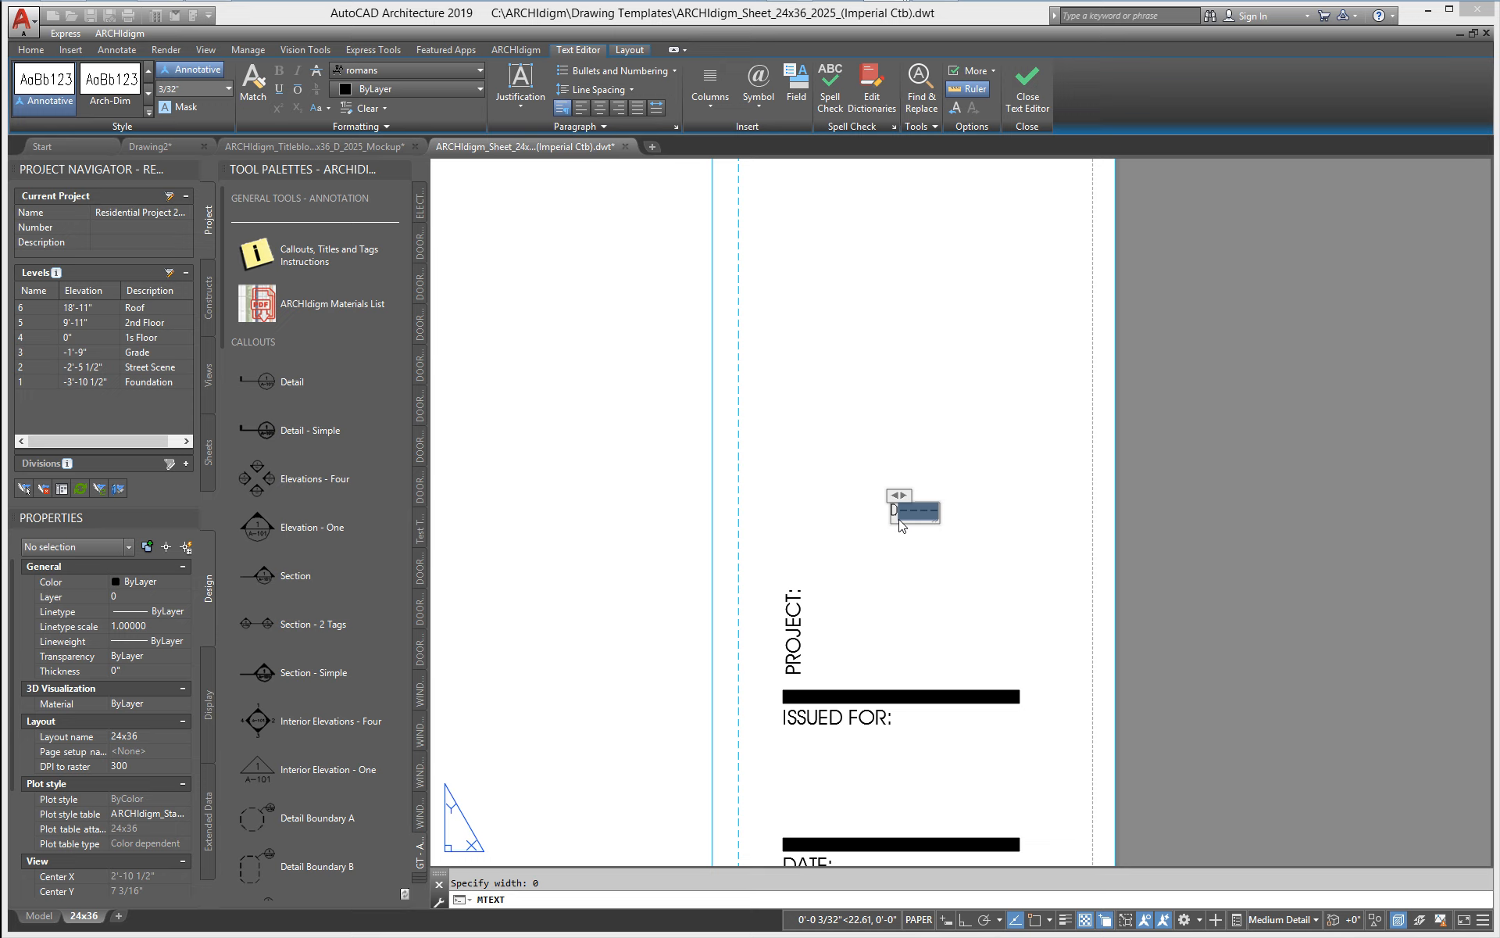
{"action": "left_click", "coordinate": [897, 516]}
{"action": "key", "text": "BackSpace"}
{"action": "left_click", "coordinate": [911, 548]}
{"action": "left_click", "coordinate": [907, 505]}
{"action": "left_click", "coordinate": [903, 518]}
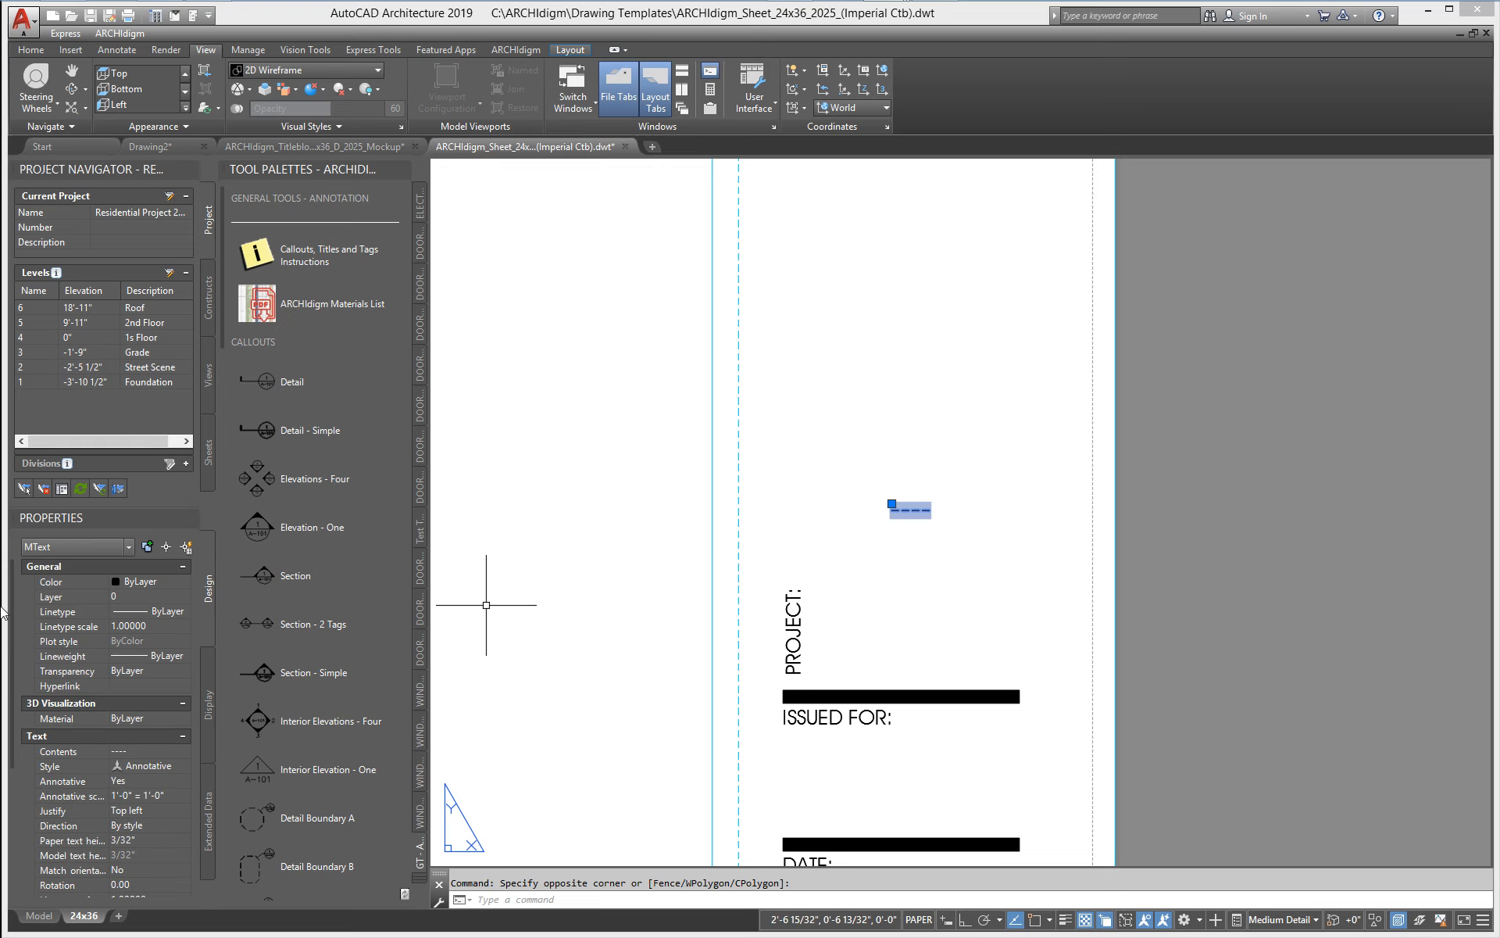
{"action": "scroll", "coordinate": [102, 625], "scroll_direction": "down", "scroll_amount": 1}
{"action": "left_click", "coordinate": [181, 597]}
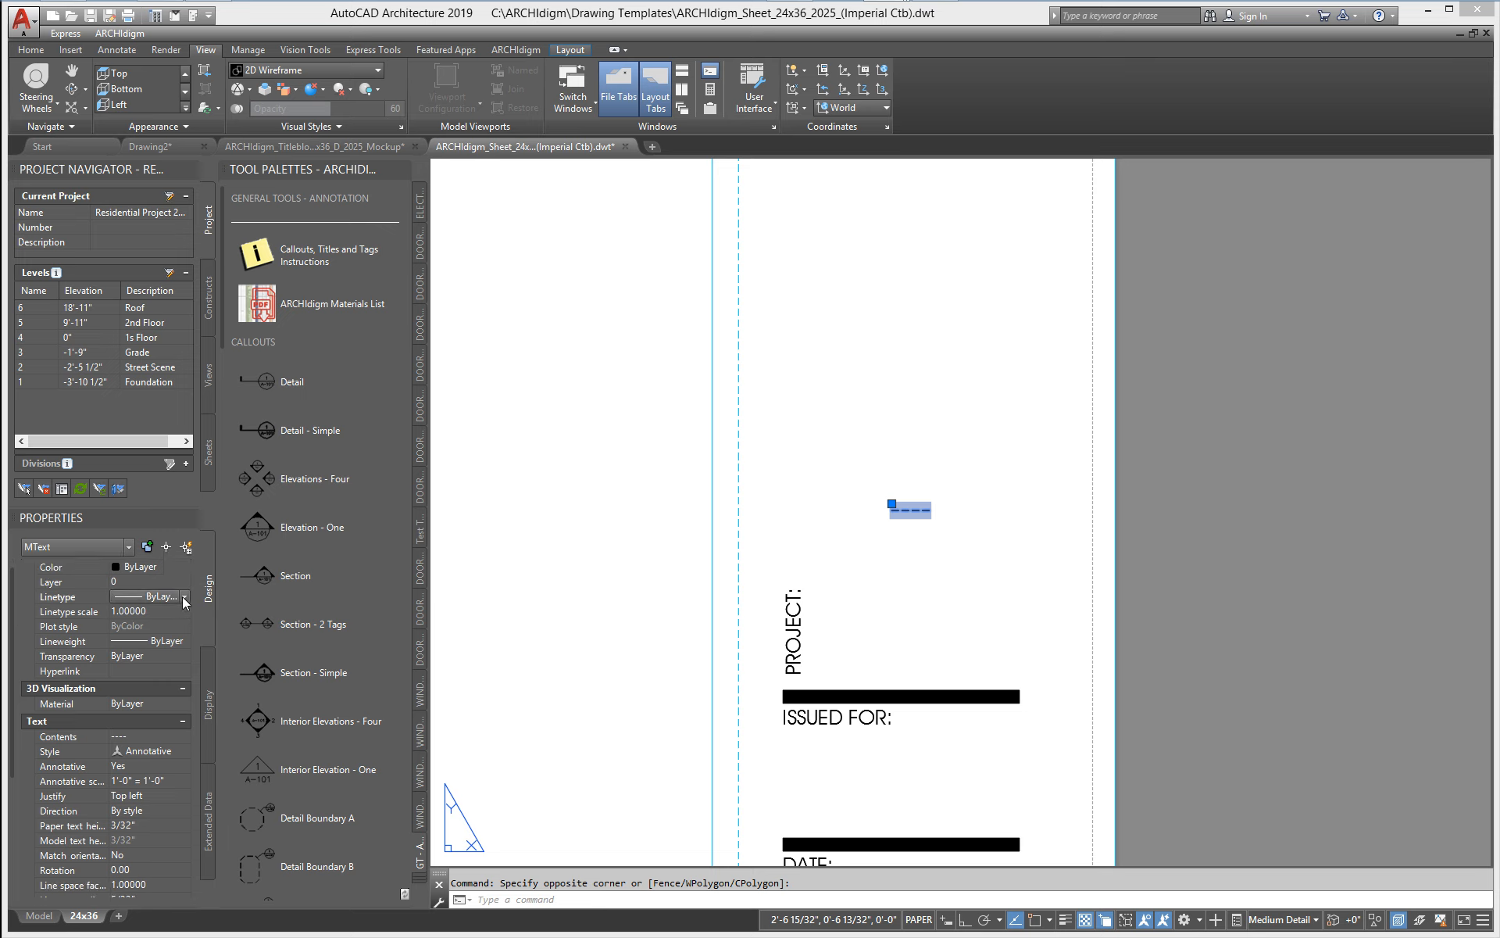
{"action": "left_click", "coordinate": [185, 597]}
{"action": "left_click", "coordinate": [184, 599]}
{"action": "left_click", "coordinate": [172, 566]}
{"action": "left_click", "coordinate": [172, 567]}
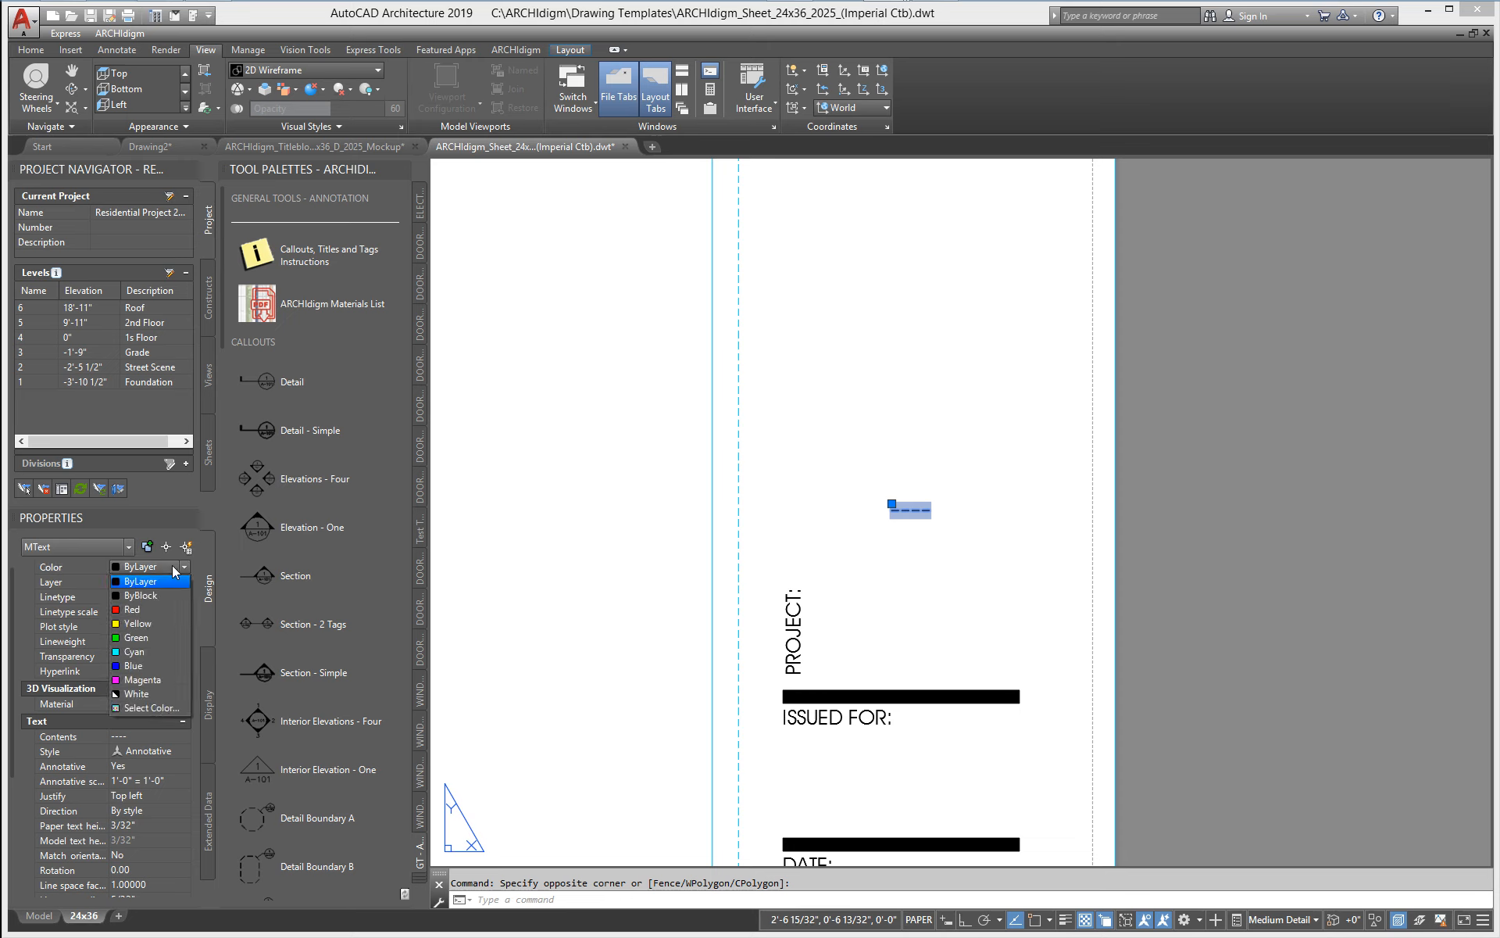
{"action": "left_click", "coordinate": [173, 578]}
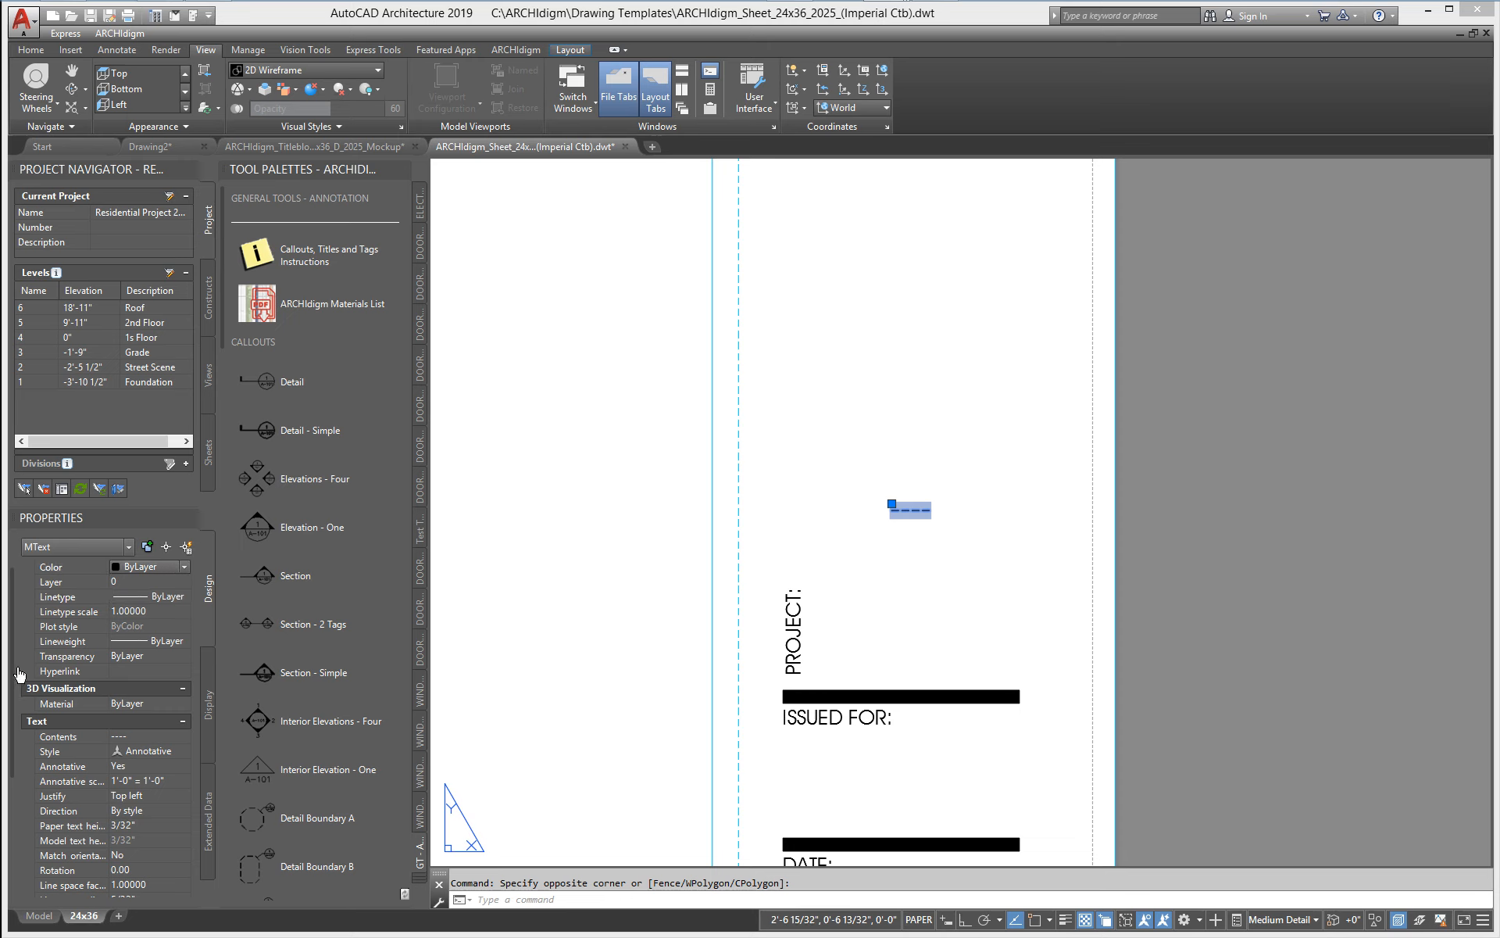
{"action": "scroll", "coordinate": [12, 668], "scroll_direction": "up", "scroll_amount": 1}
{"action": "left_click", "coordinate": [178, 582]}
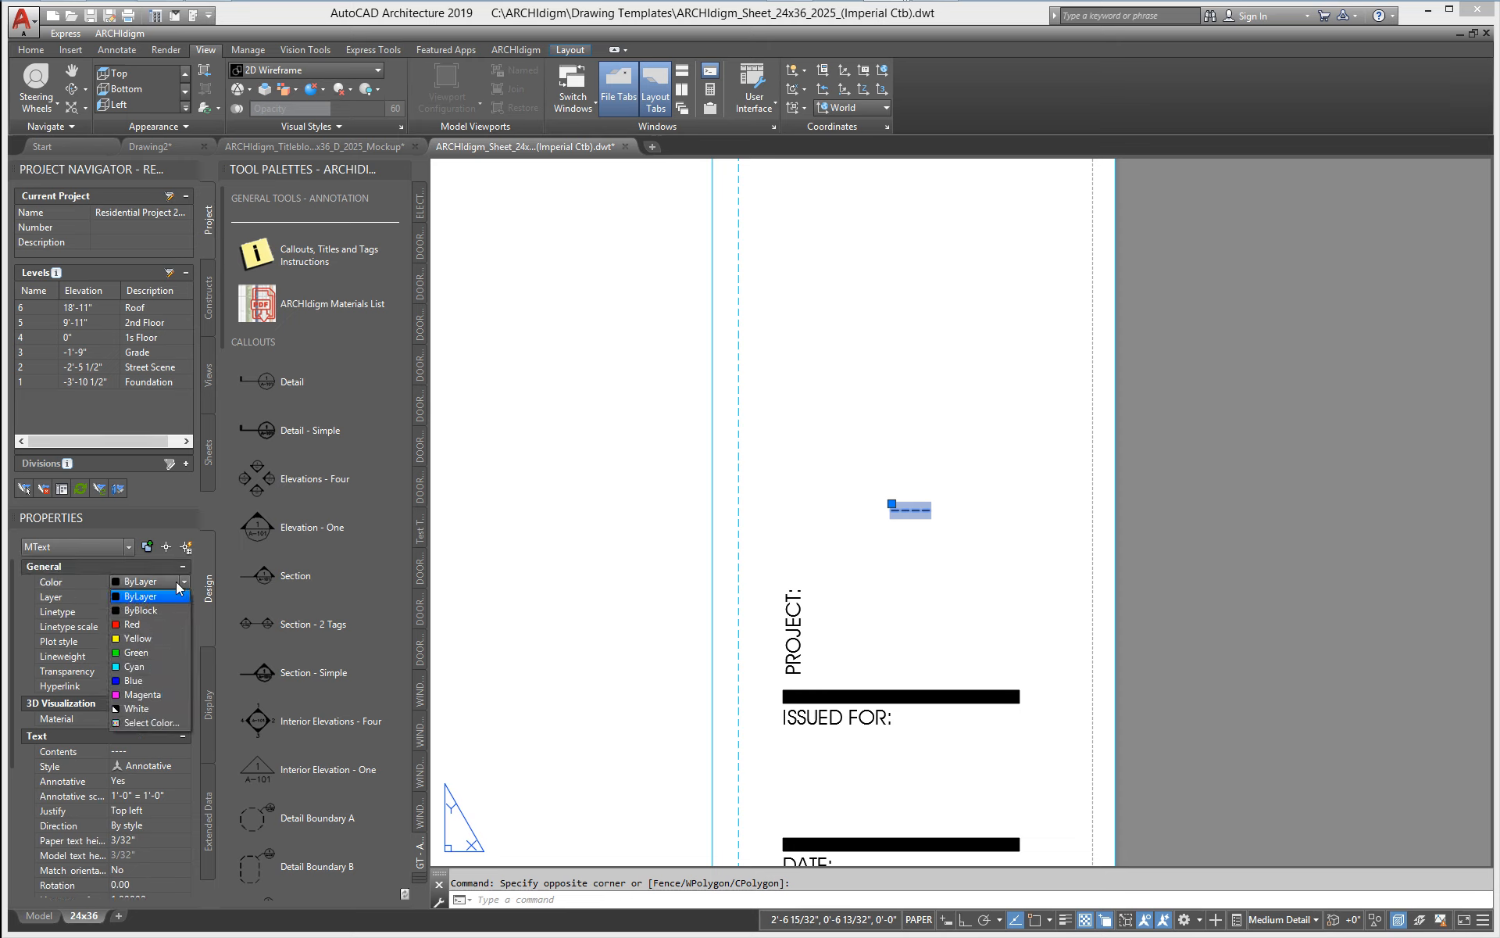
{"action": "left_click", "coordinate": [176, 583]}
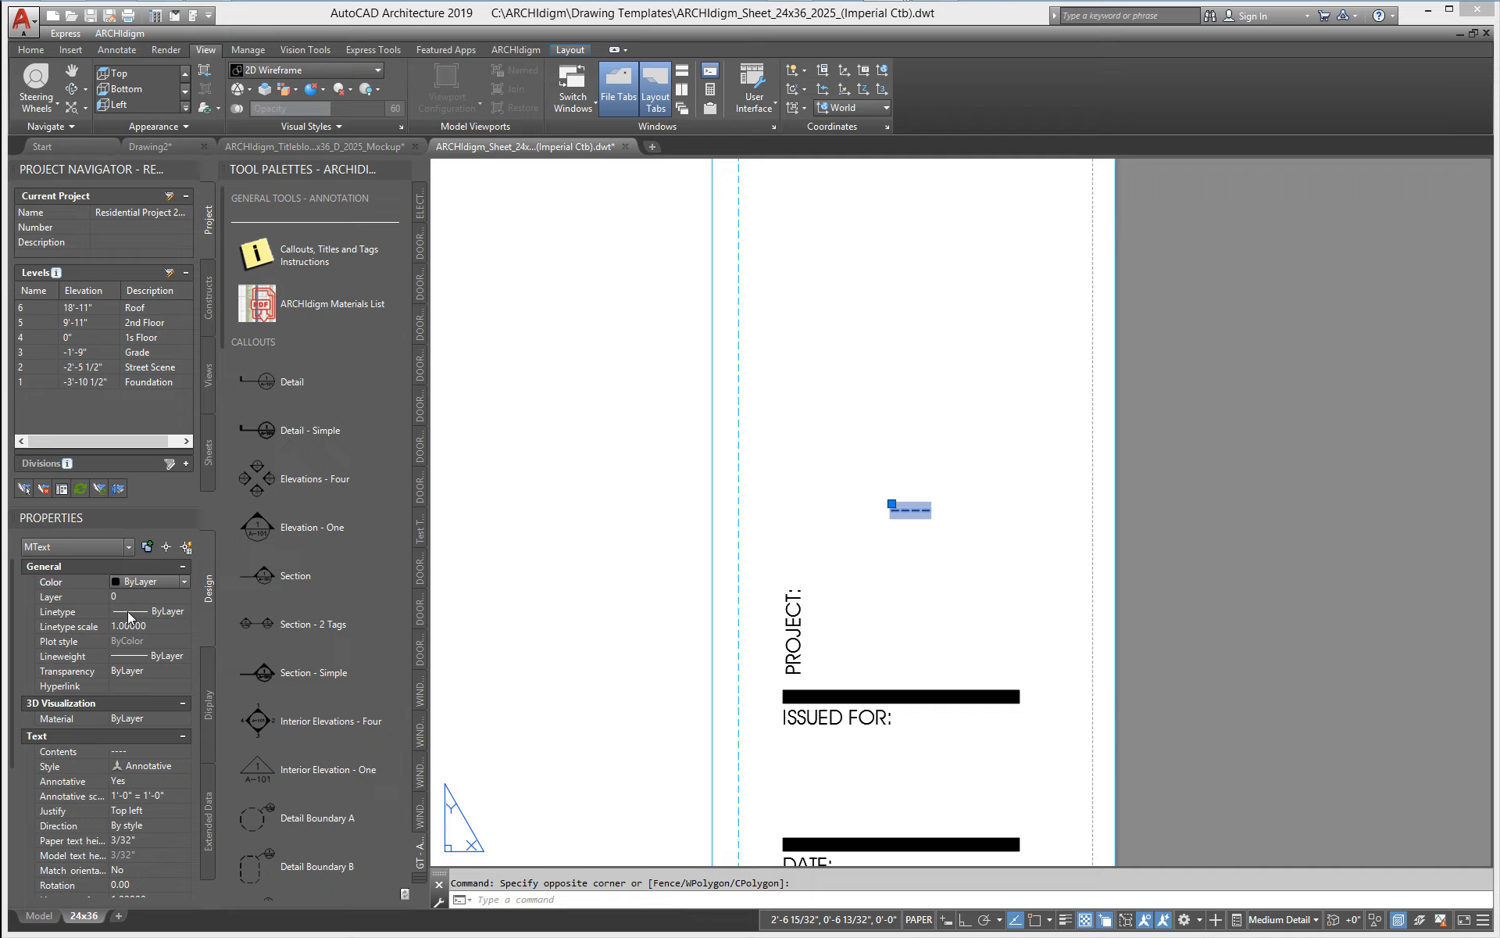
- Set the text's layer to G-Anno-Tblk-Text, style to G_Tblk_Medium, height to 1/4" and justification to Top left
{"action": "left_click", "coordinate": [186, 597]}
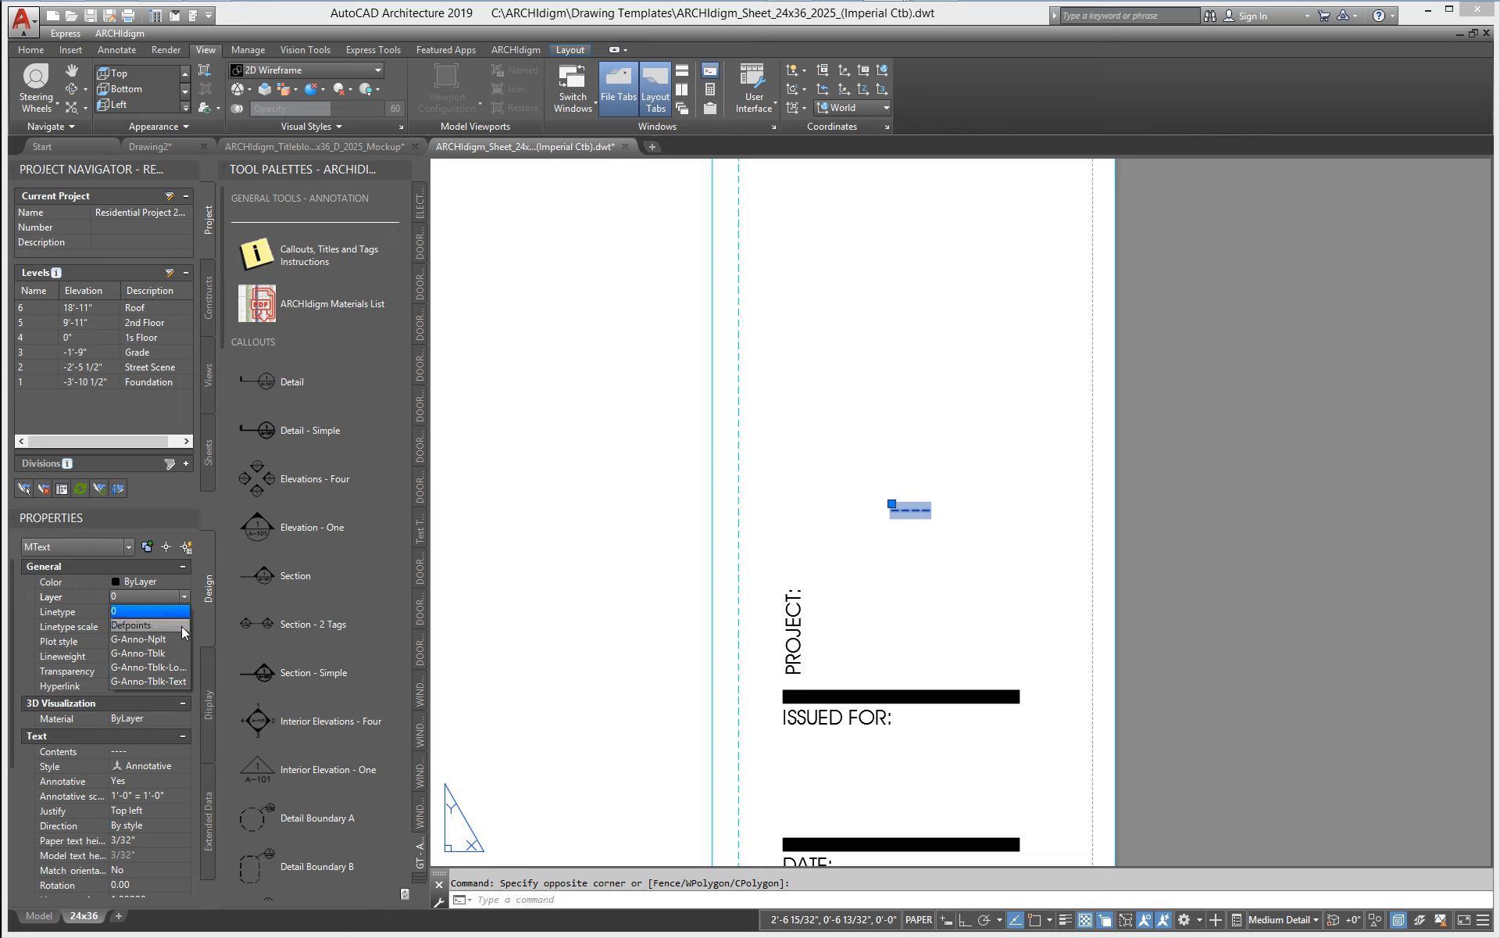
{"action": "left_click", "coordinate": [162, 680]}
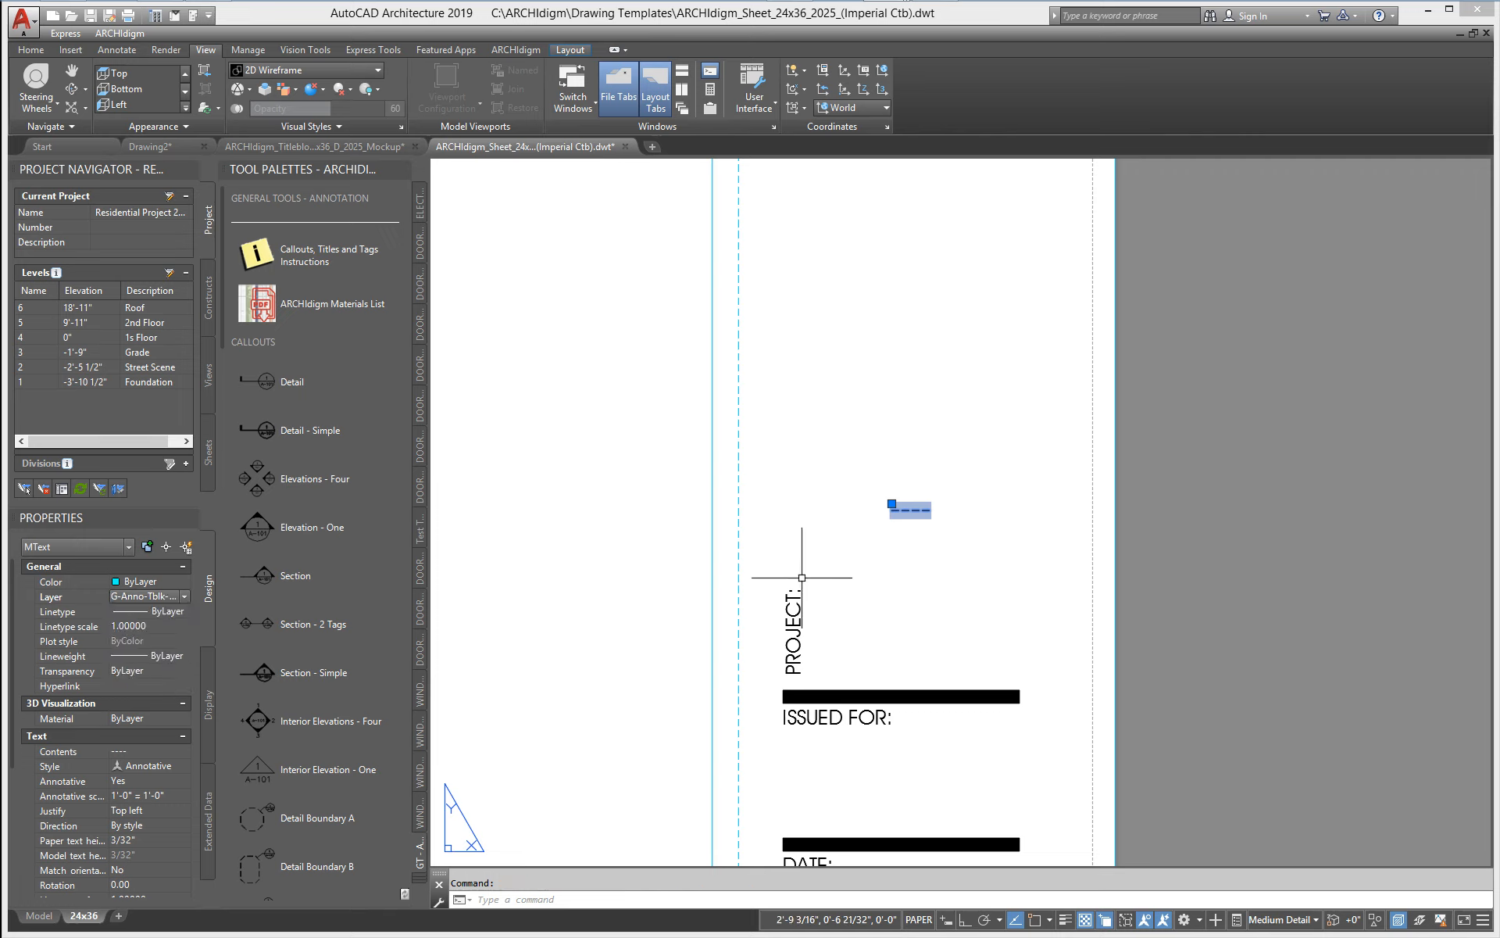
{"action": "left_click", "coordinate": [155, 763]}
{"action": "left_click", "coordinate": [156, 761]}
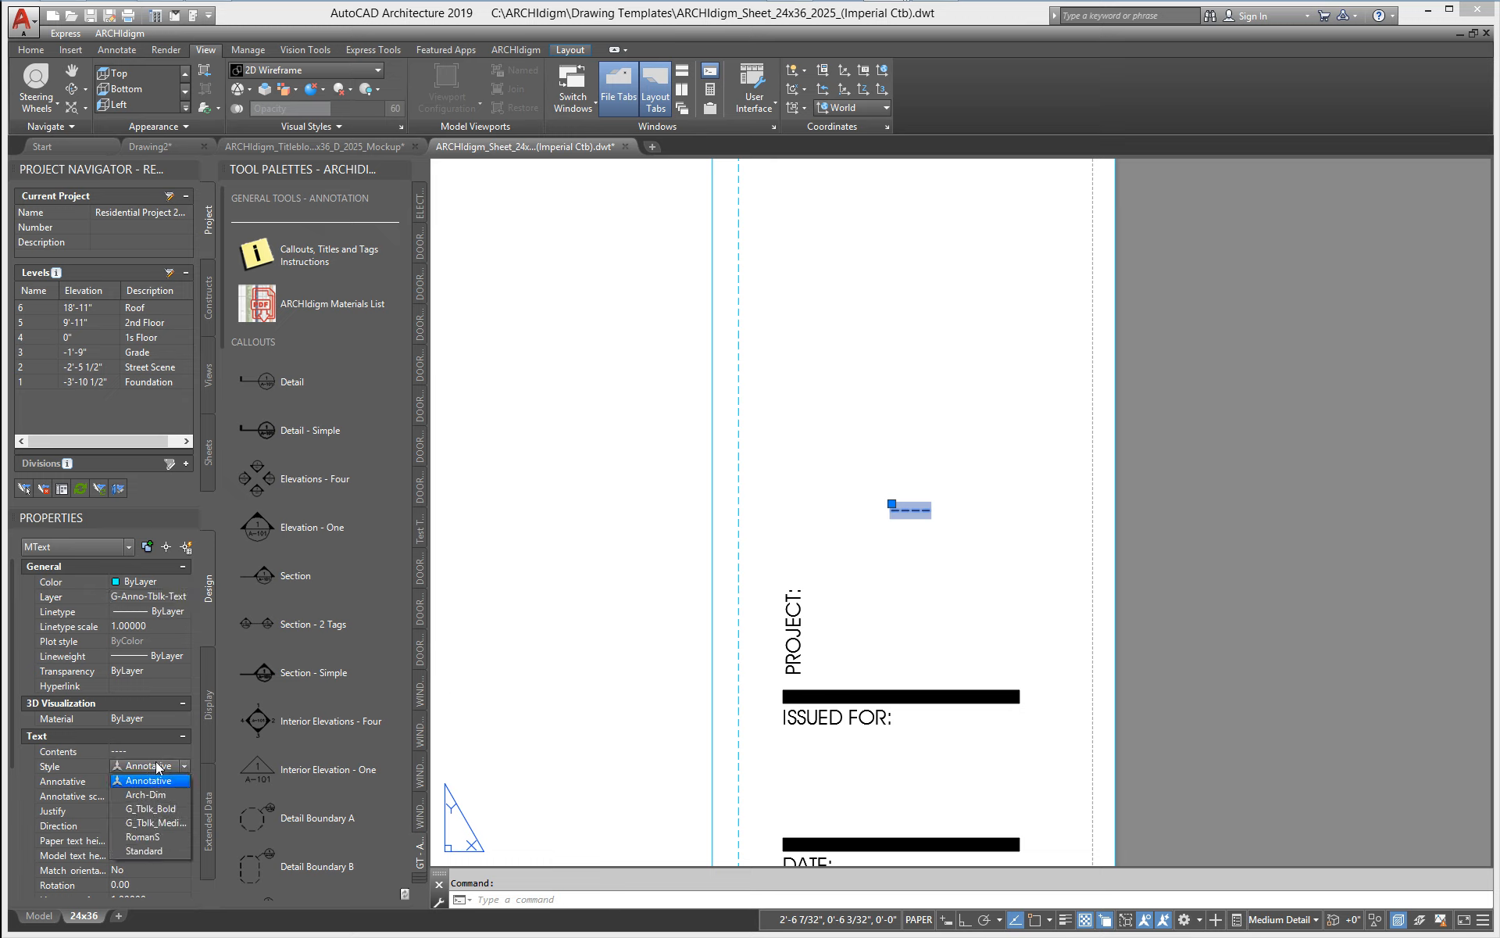
{"action": "left_click", "coordinate": [175, 822]}
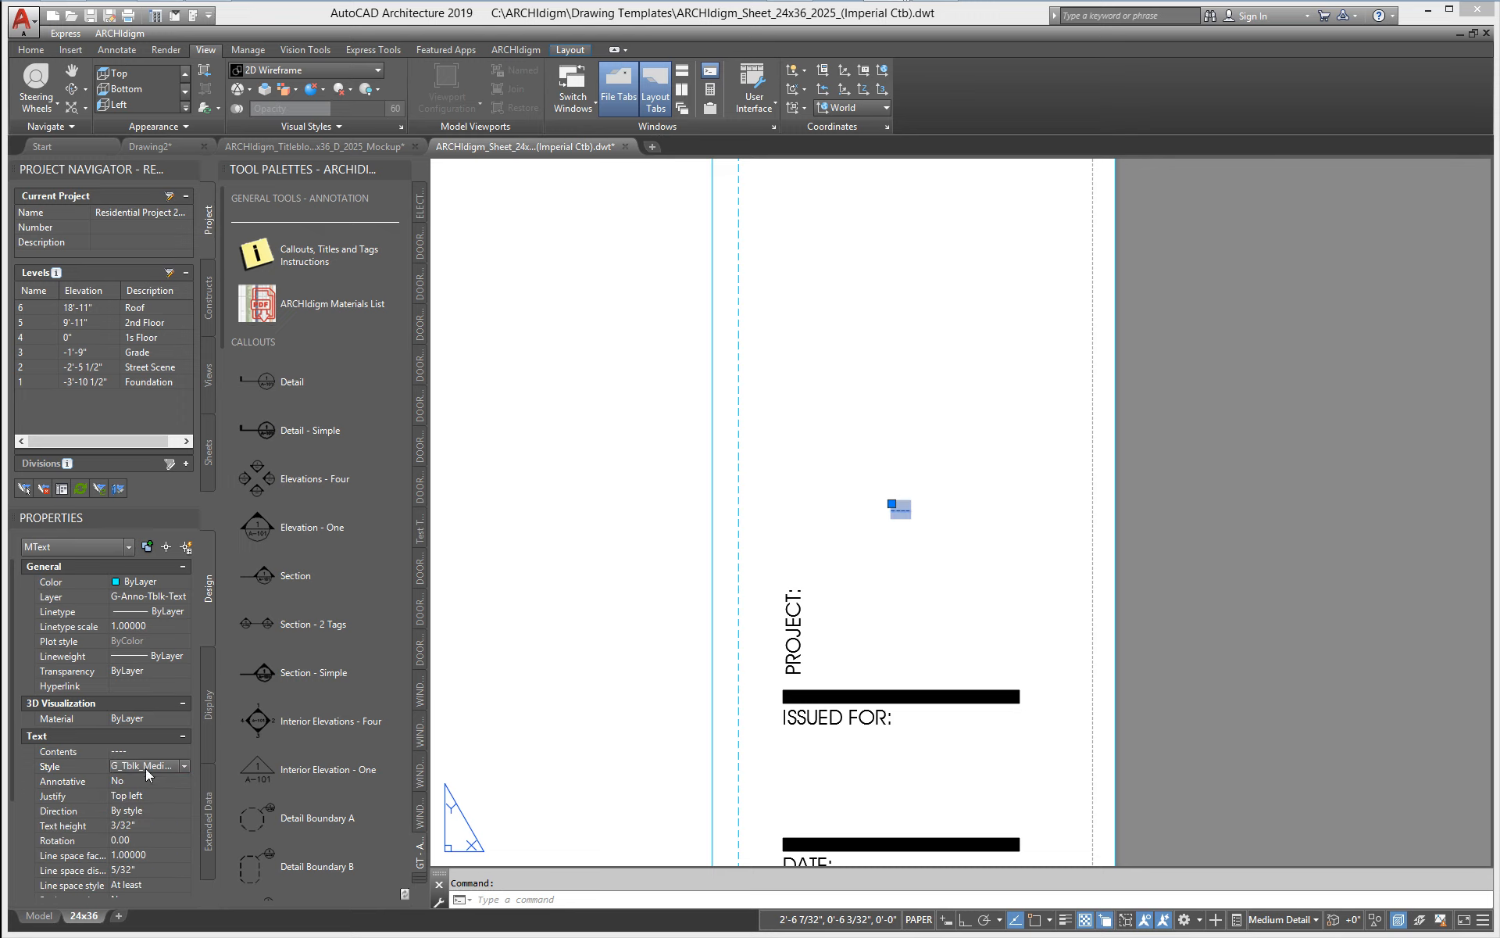
{"action": "left_click", "coordinate": [150, 822]}
{"action": "key", "text": "Tab"}
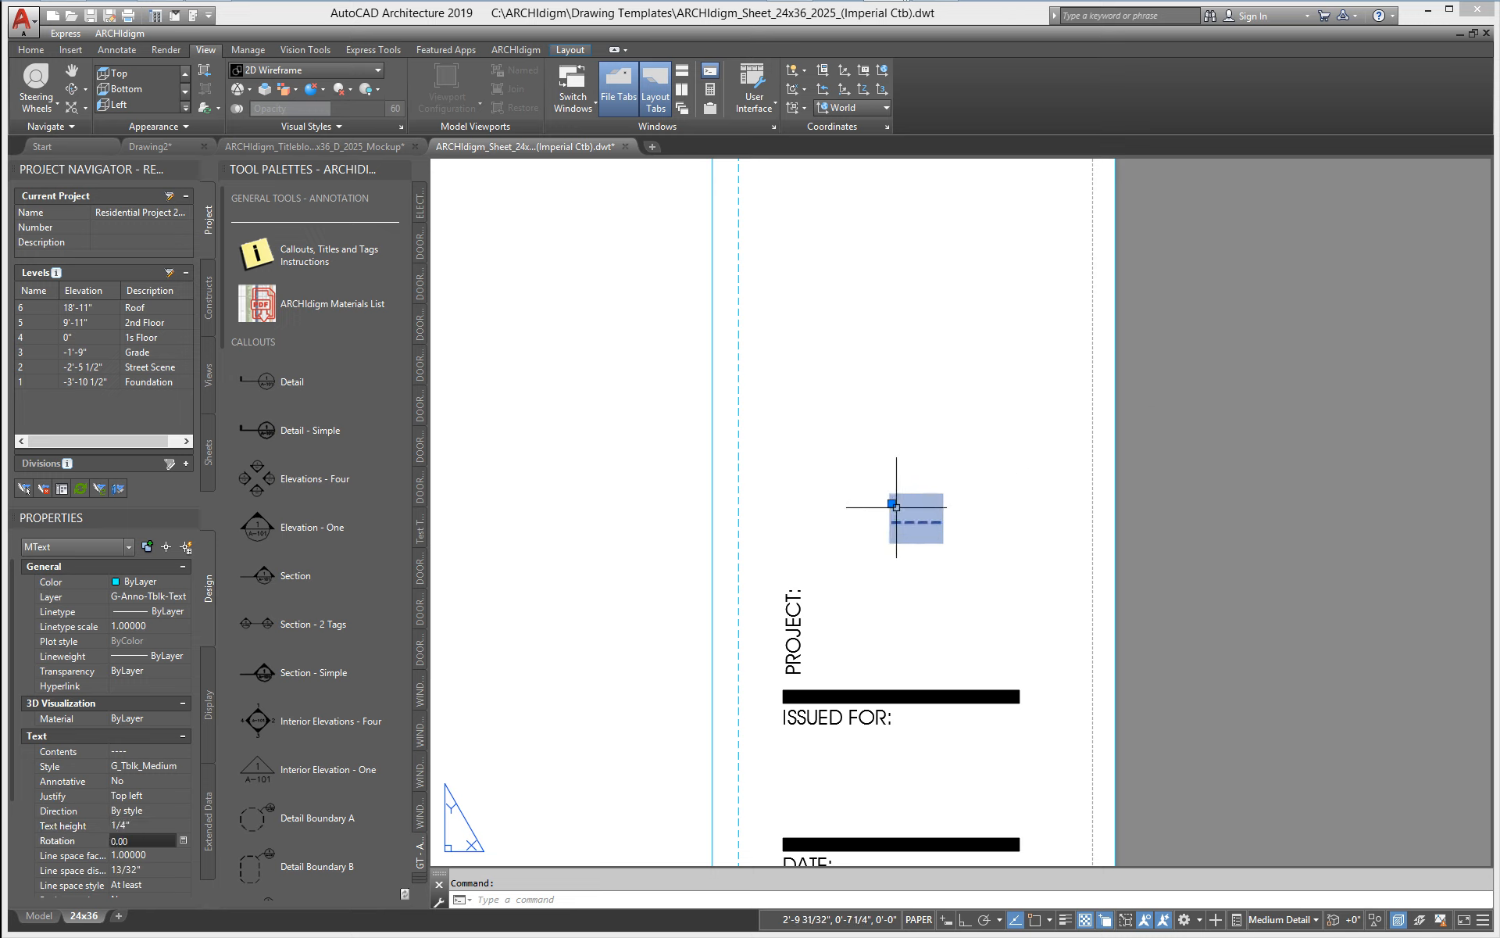
{"action": "left_click", "coordinate": [155, 795]}
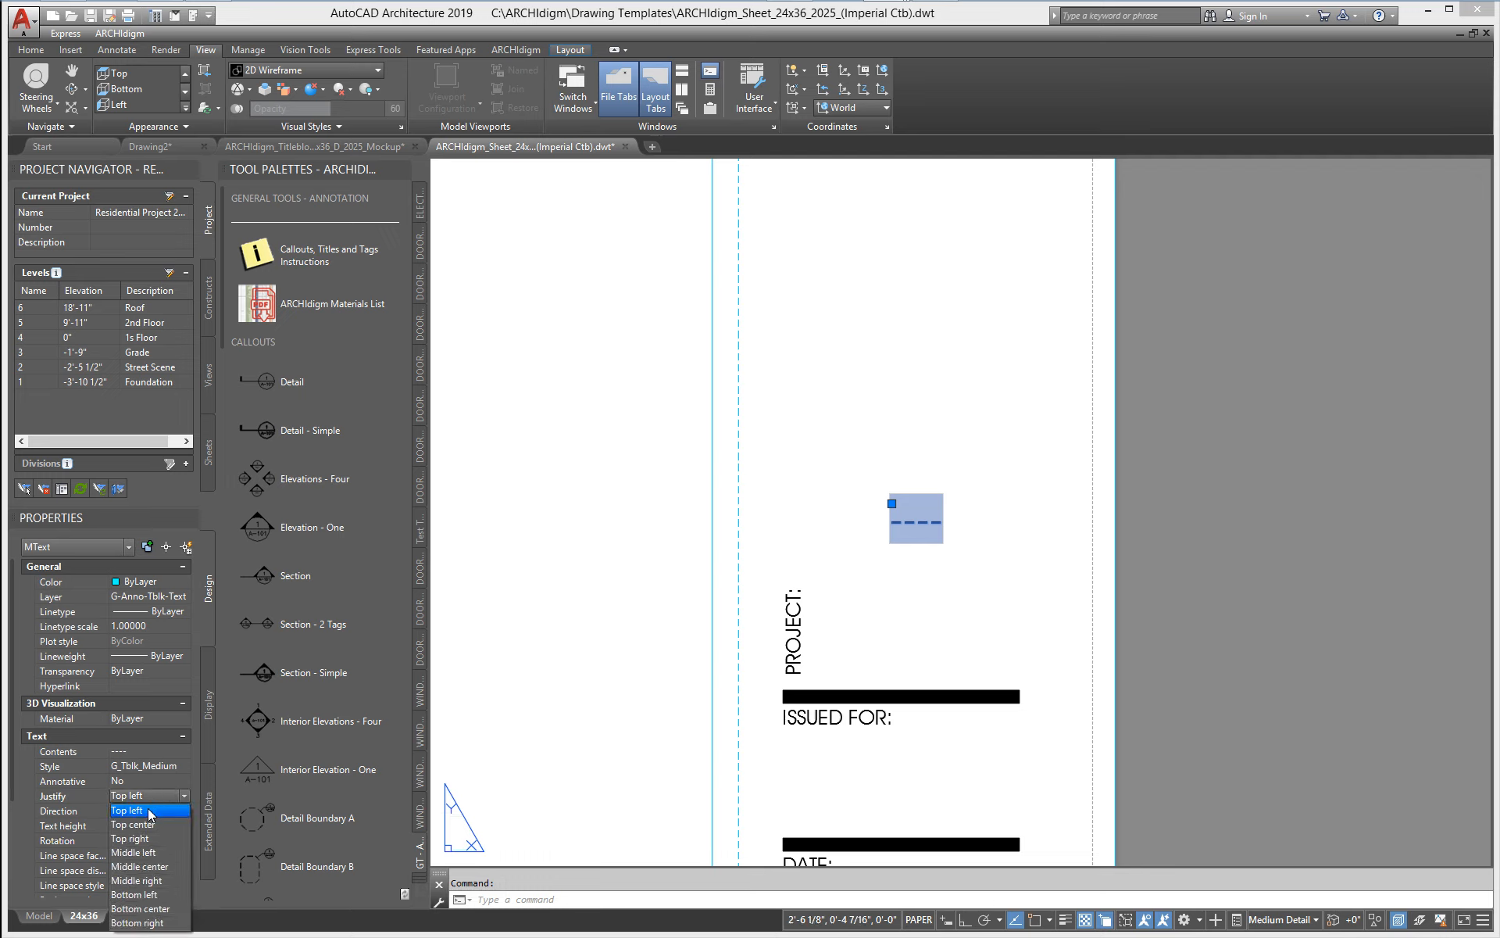
{"action": "left_click", "coordinate": [148, 810]}
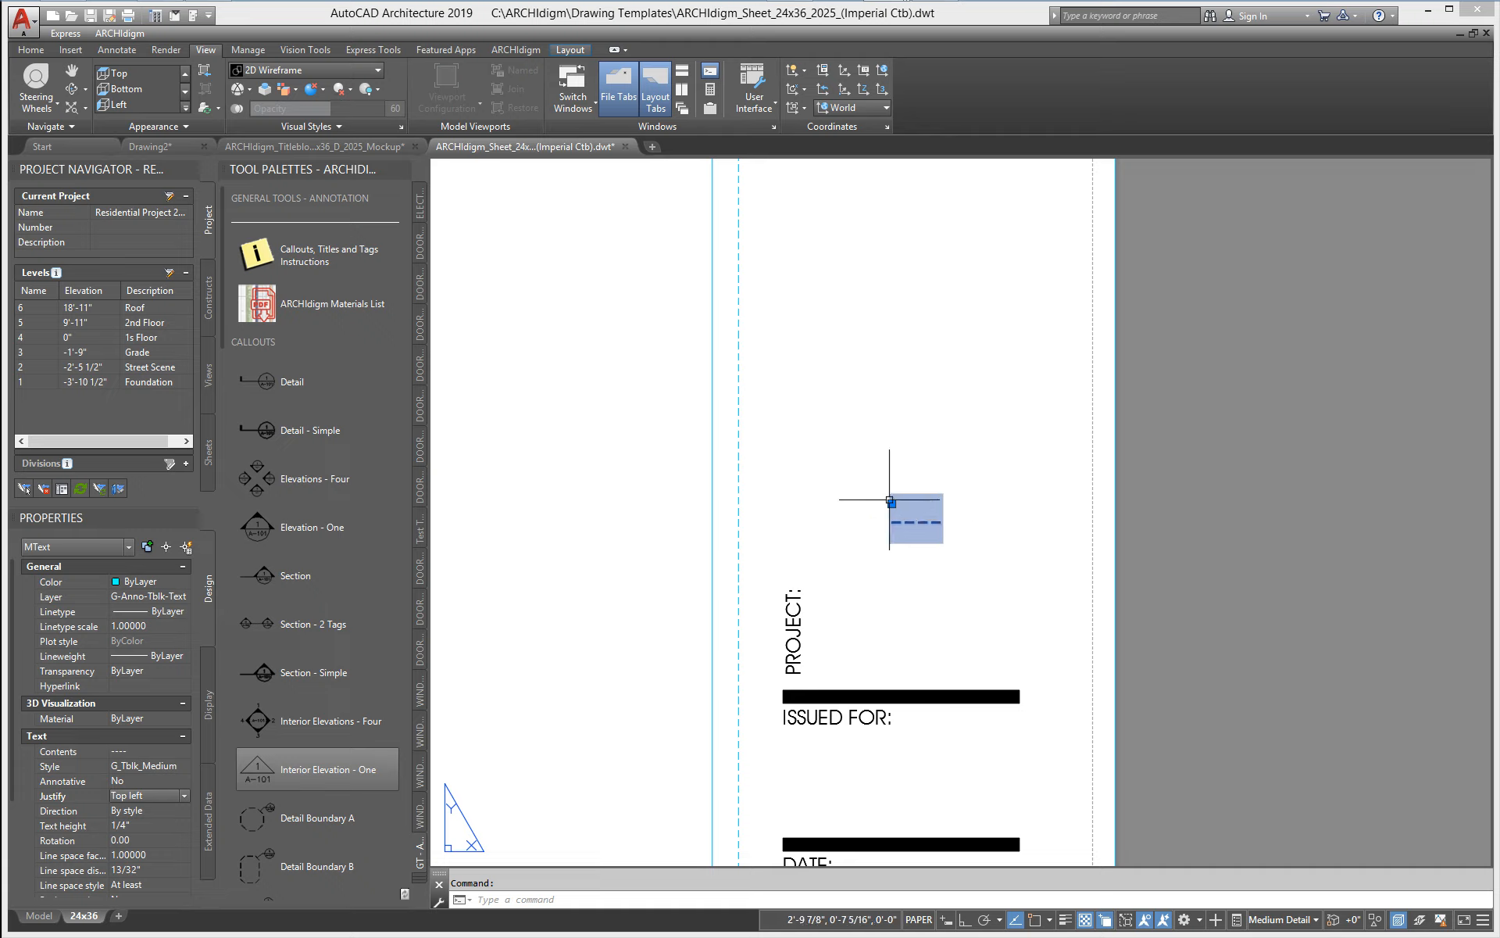
- Rotate the field text 90 degrees about its insertion point with ortho on
{"action": "left_click", "coordinate": [891, 503]}
{"action": "key", "text": "space"}
{"action": "key", "text": "space"}
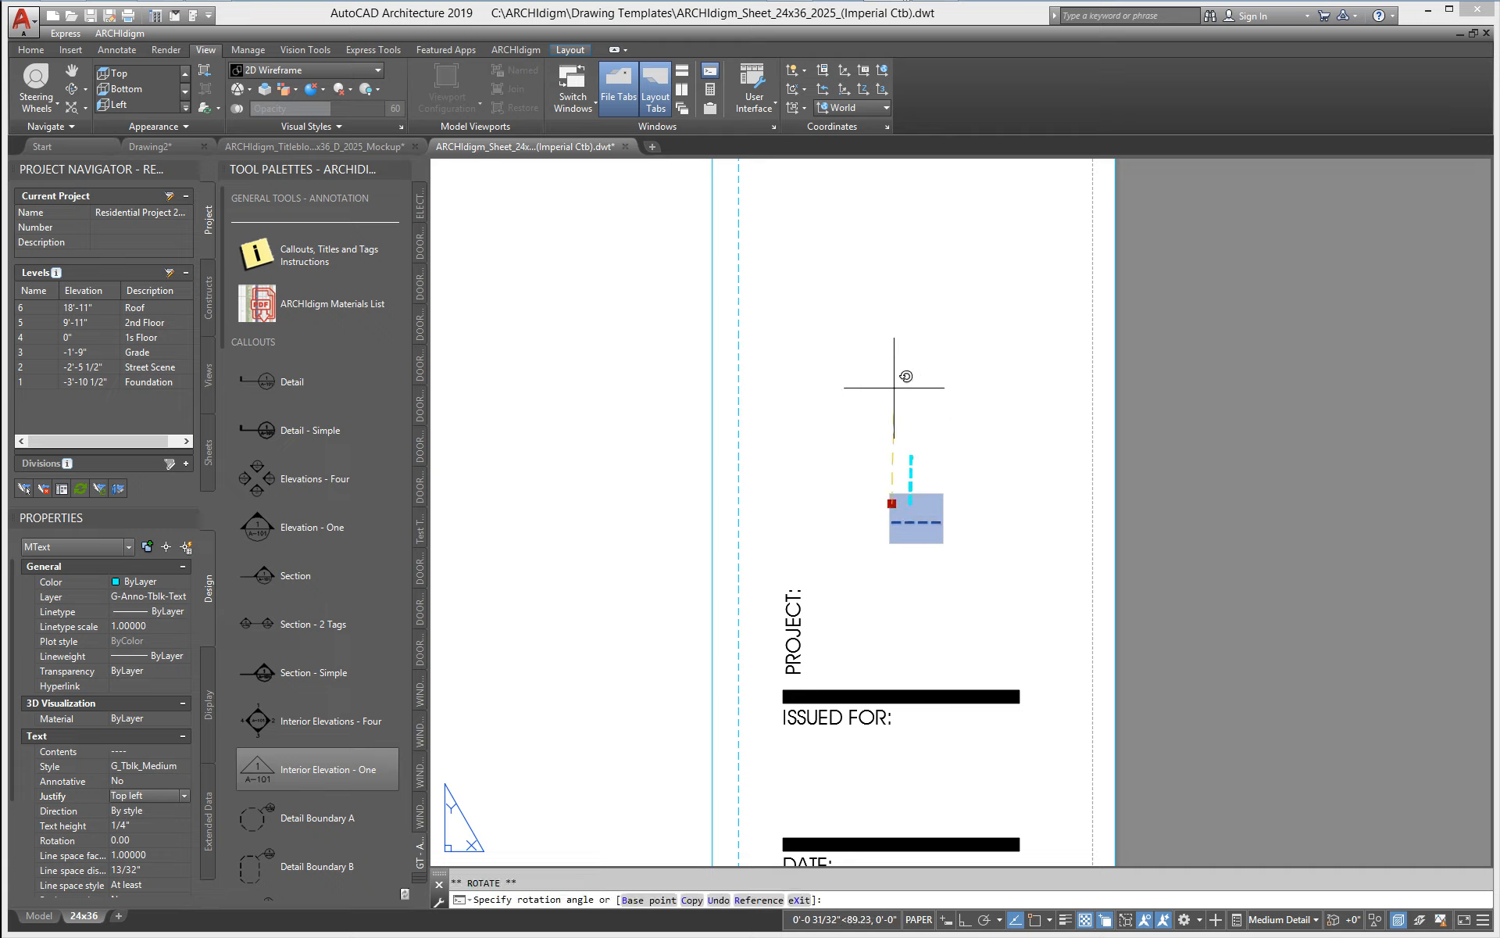
{"action": "key", "text": "F8"}
{"action": "left_click", "coordinate": [888, 358]}
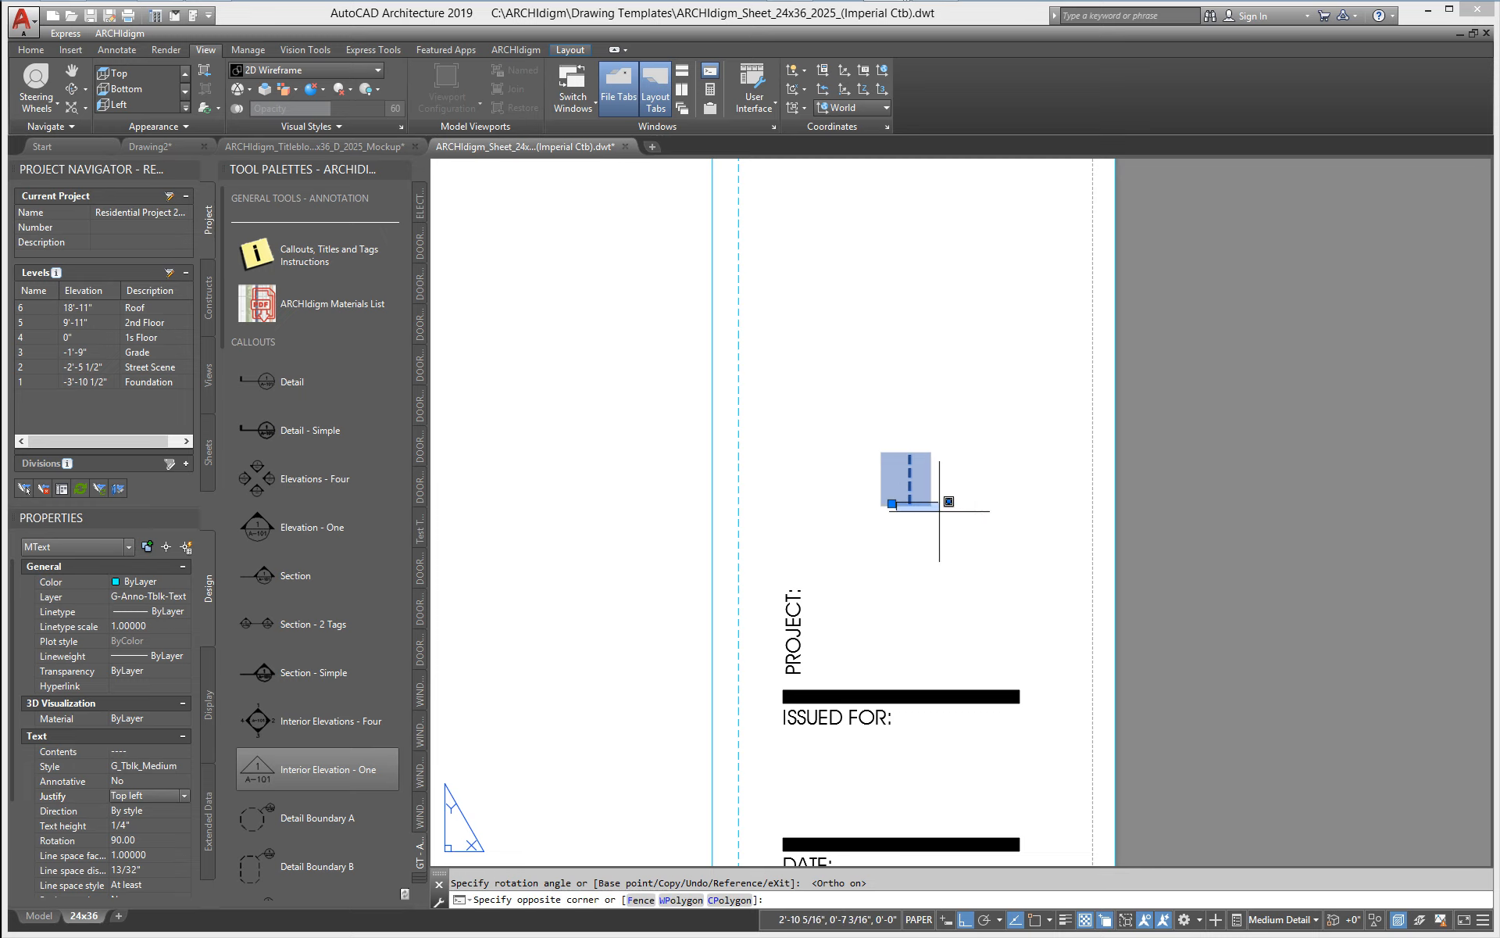
- Move the rotated field text beside the PROJECT label, lining up its base with the label's insertion point
{"action": "left_click", "coordinate": [873, 507]}
{"action": "left_click", "coordinate": [891, 503]}
{"action": "scroll", "coordinate": [817, 665], "scroll_direction": "up", "scroll_amount": 2}
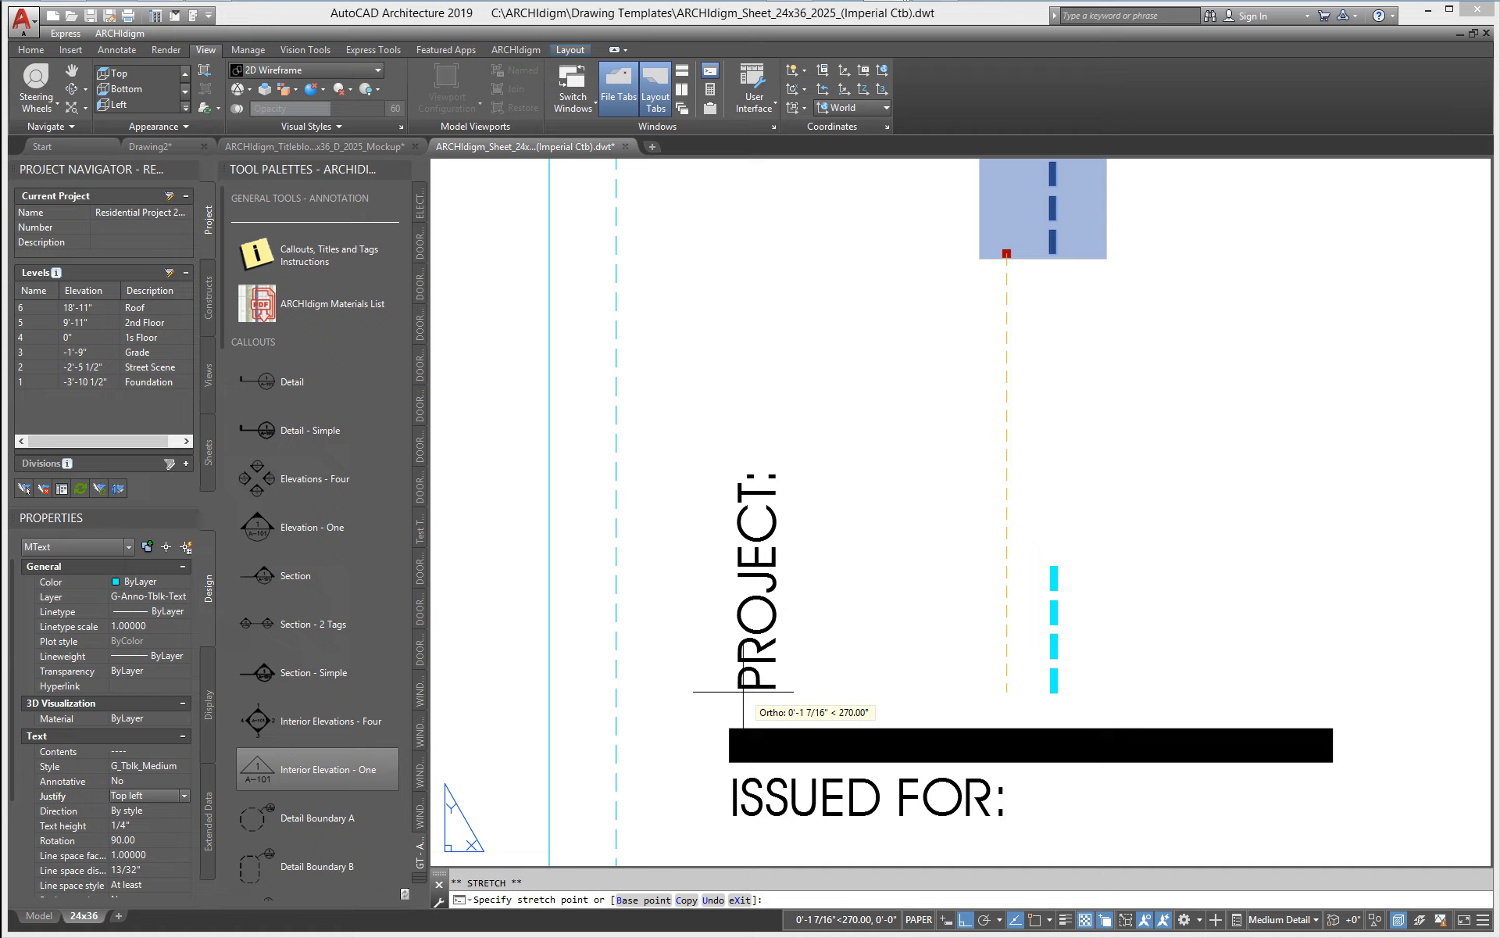
{"action": "key", "text": "F3"}
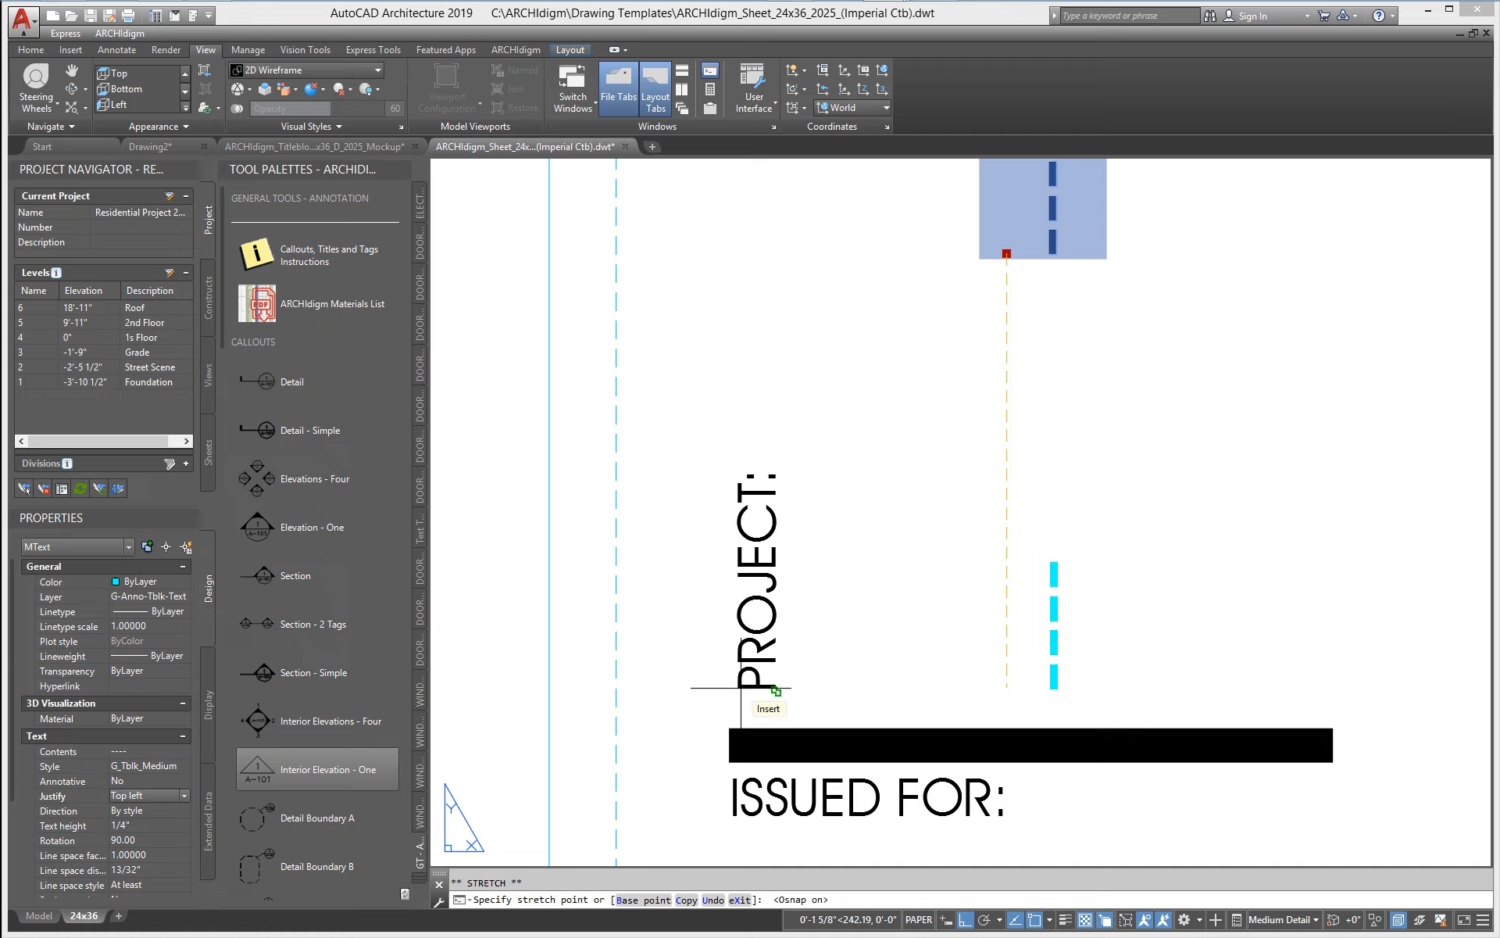
{"action": "key", "text": "F8"}
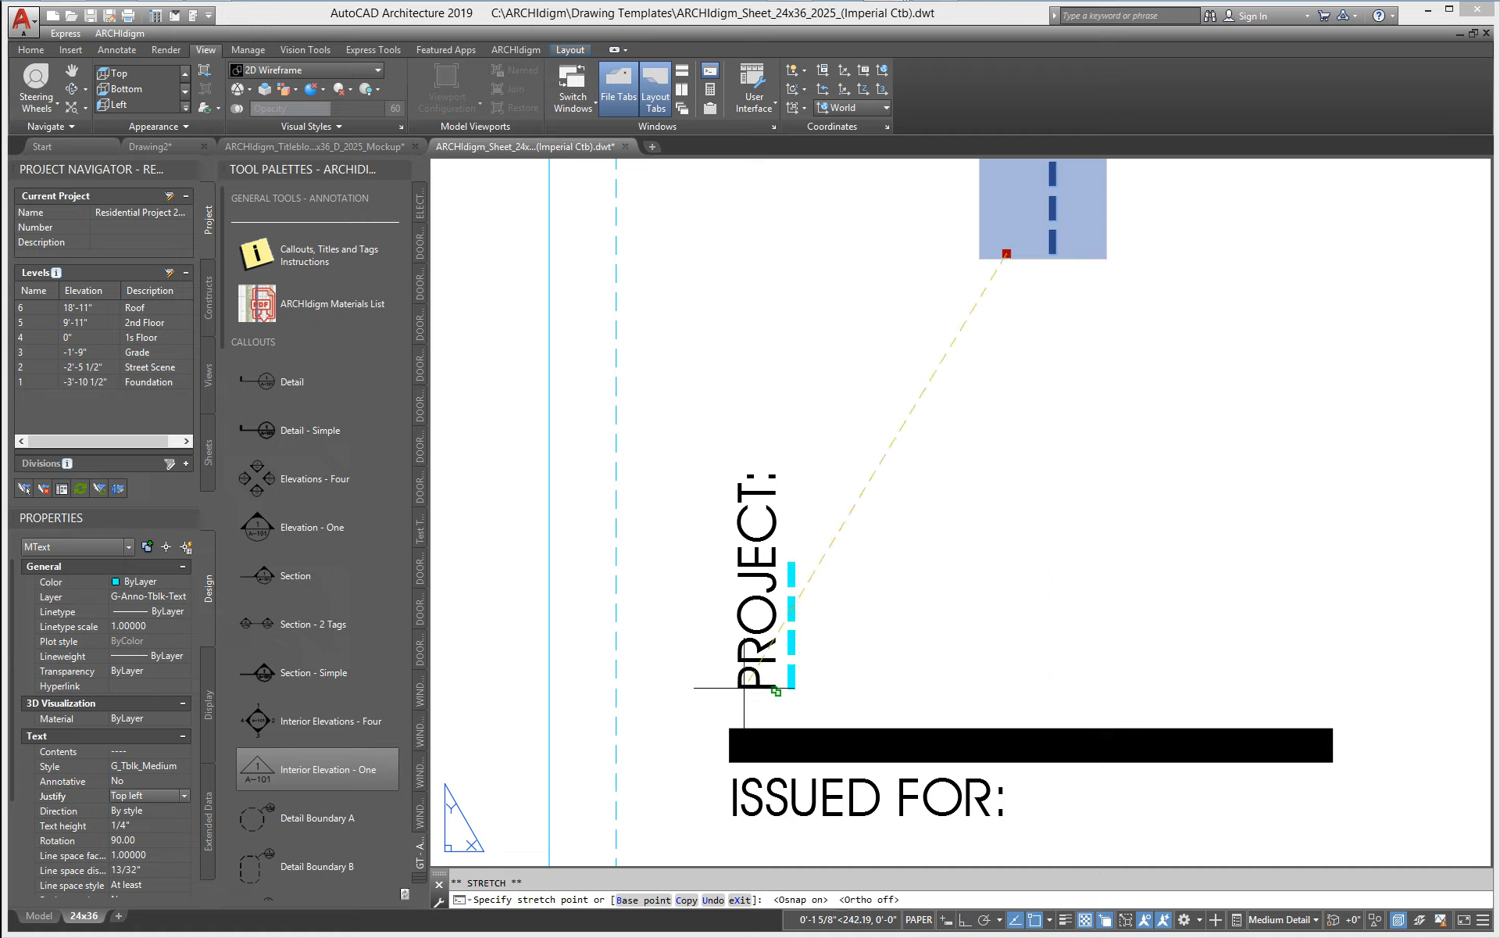
{"action": "left_click", "coordinate": [817, 691]}
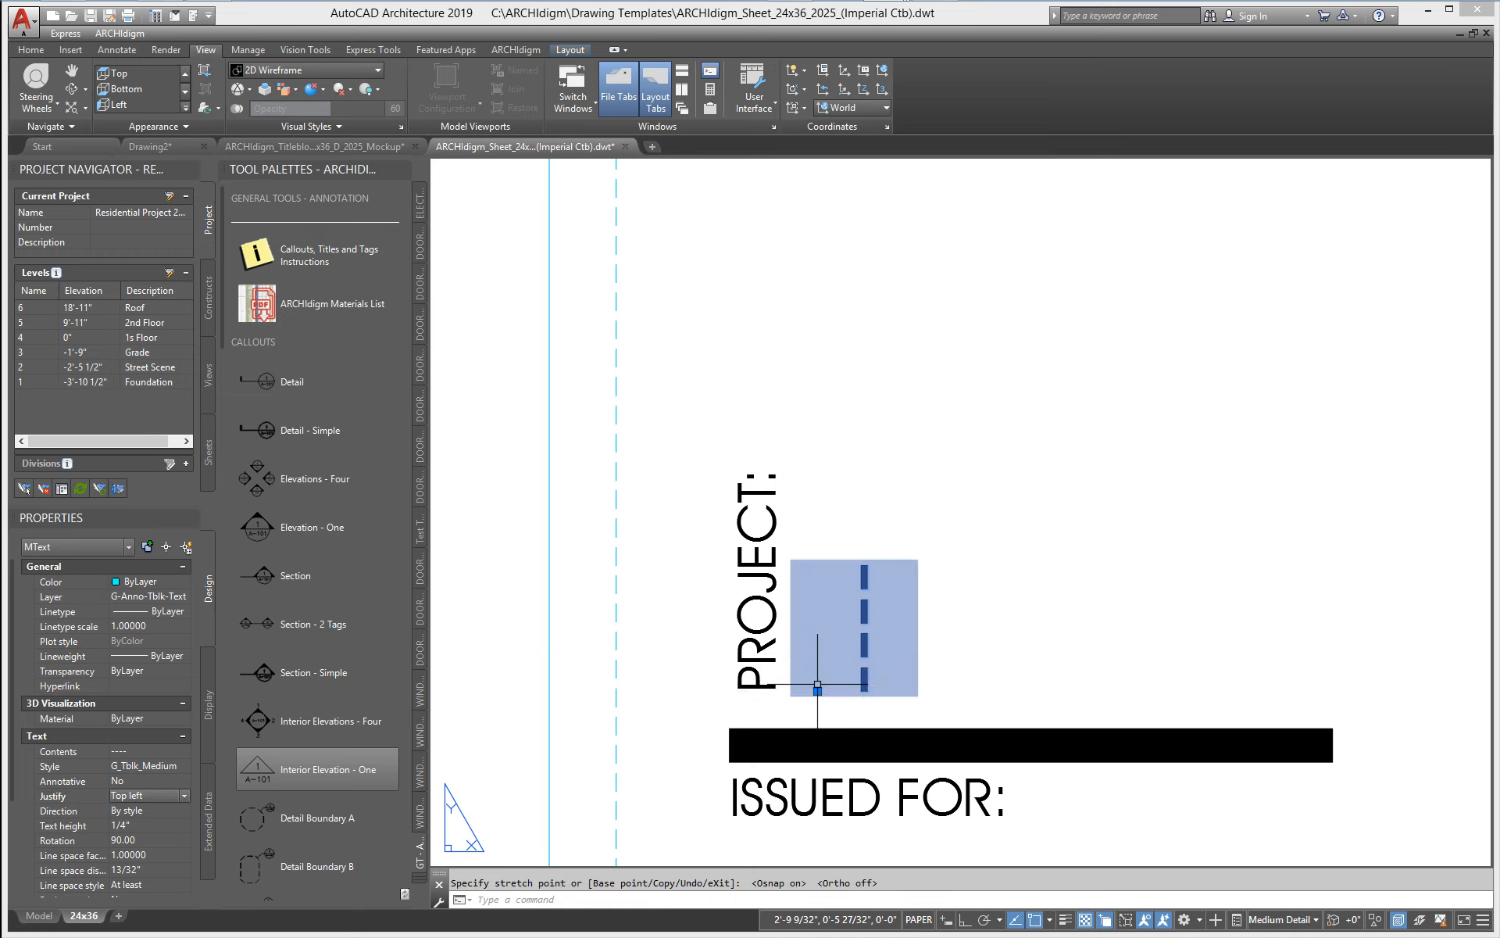
{"action": "scroll", "coordinate": [962, 648], "scroll_direction": "down", "scroll_amount": 3}
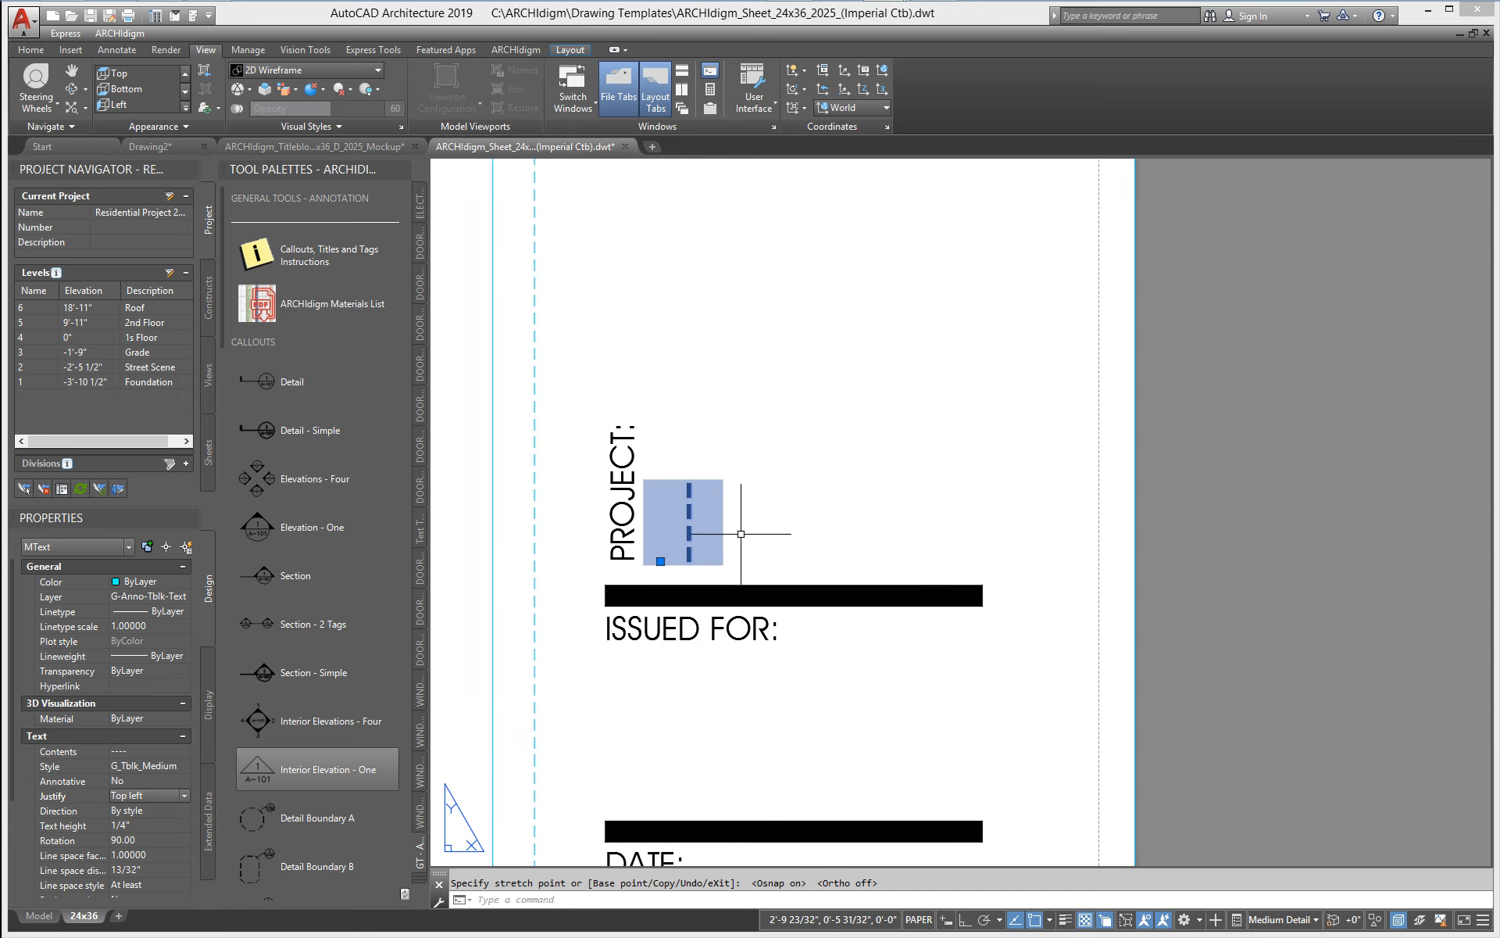
{"action": "key", "text": "Escape"}
- Copy the field text 0.5" horizontally to the right of the original with ortho on
{"action": "type", "text": "co"}
{"action": "key", "text": "Return"}
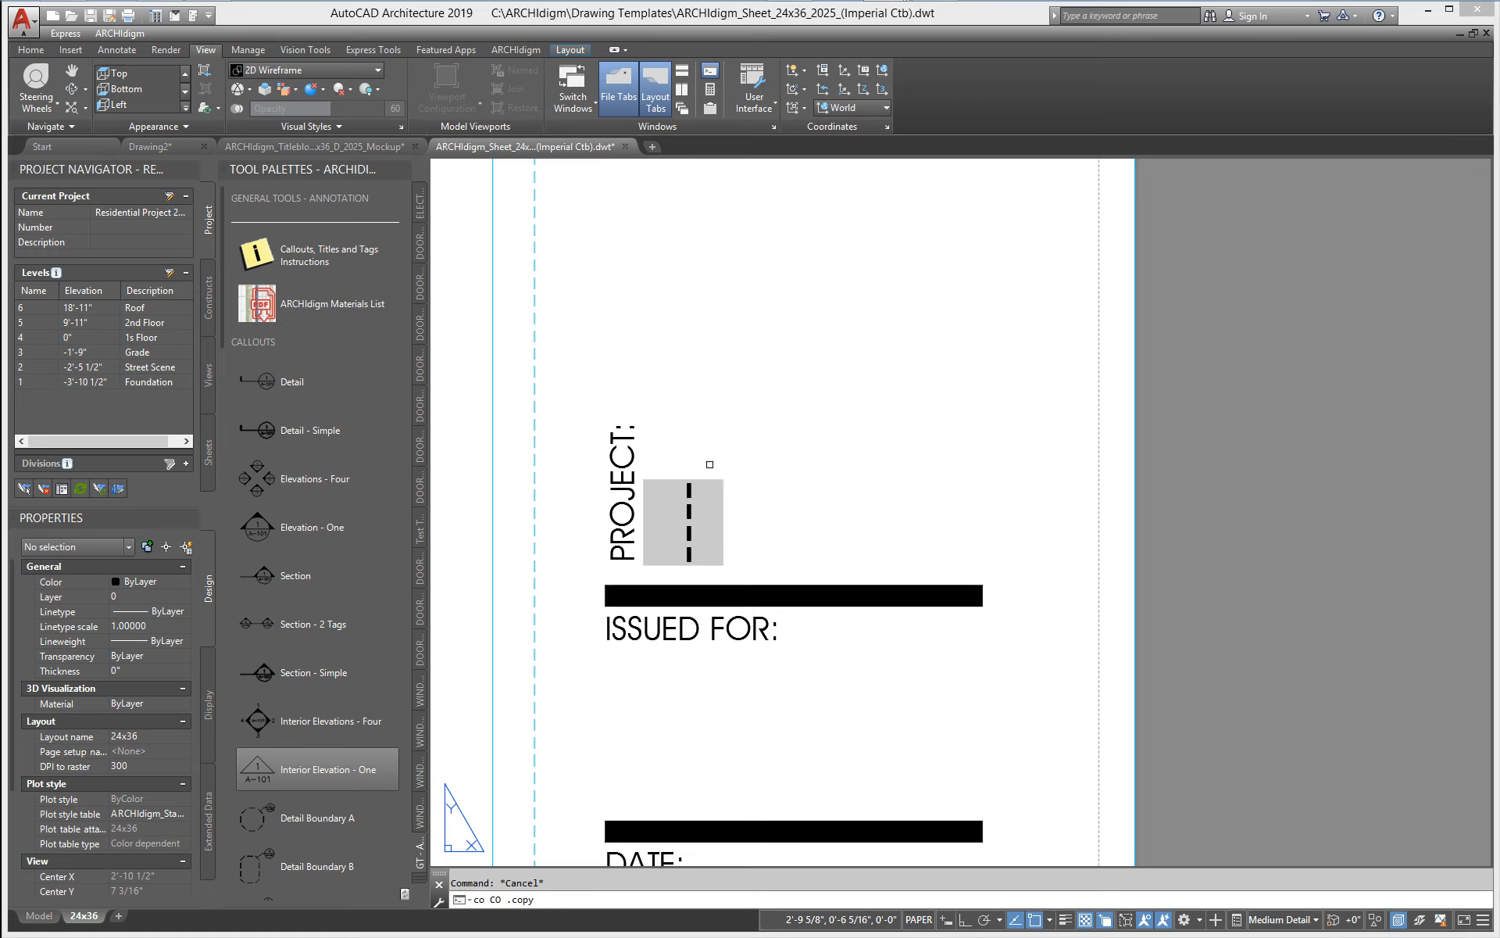
{"action": "left_click", "coordinate": [689, 486]}
{"action": "key", "text": "Return"}
{"action": "key", "text": "Return"}
{"action": "left_click", "coordinate": [728, 394]}
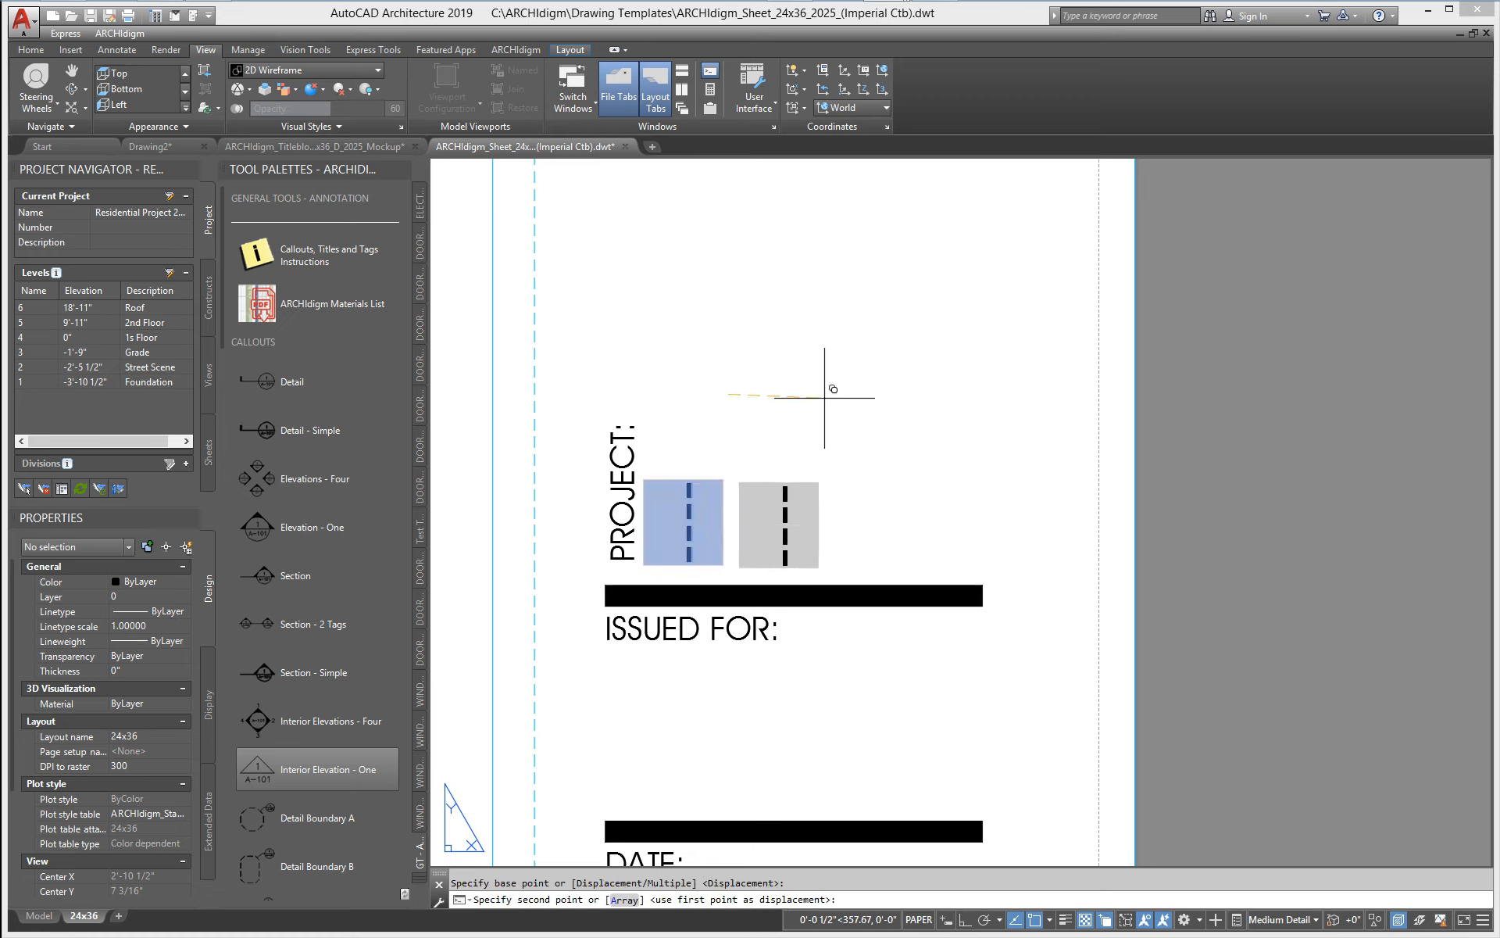
{"action": "key", "text": "F8"}
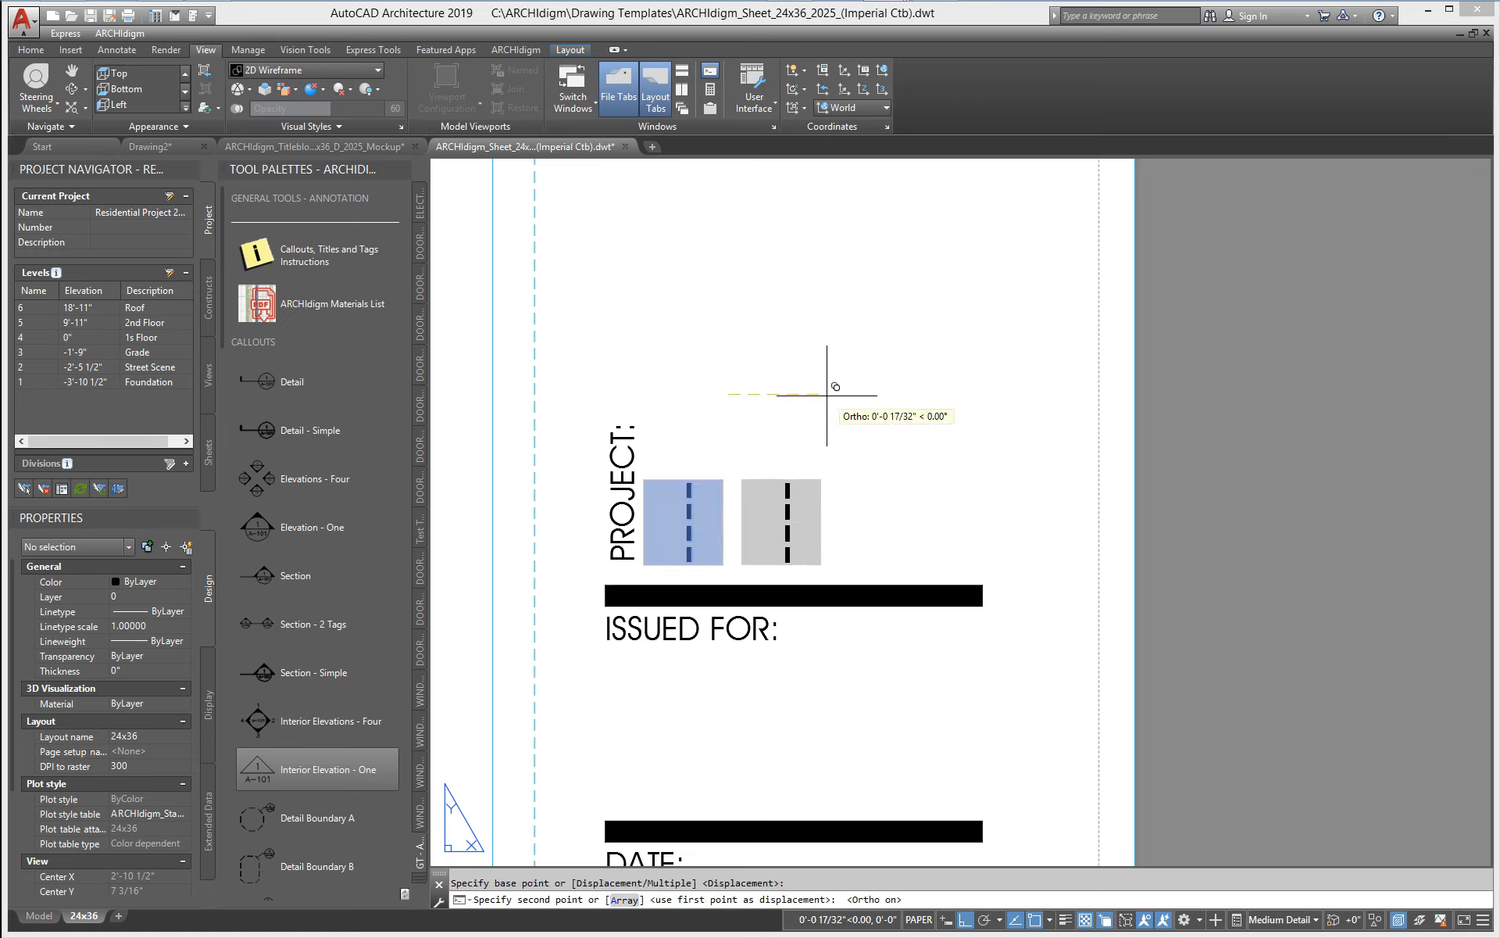
{"action": "type", "text": ".5"}
{"action": "key", "text": "Return"}
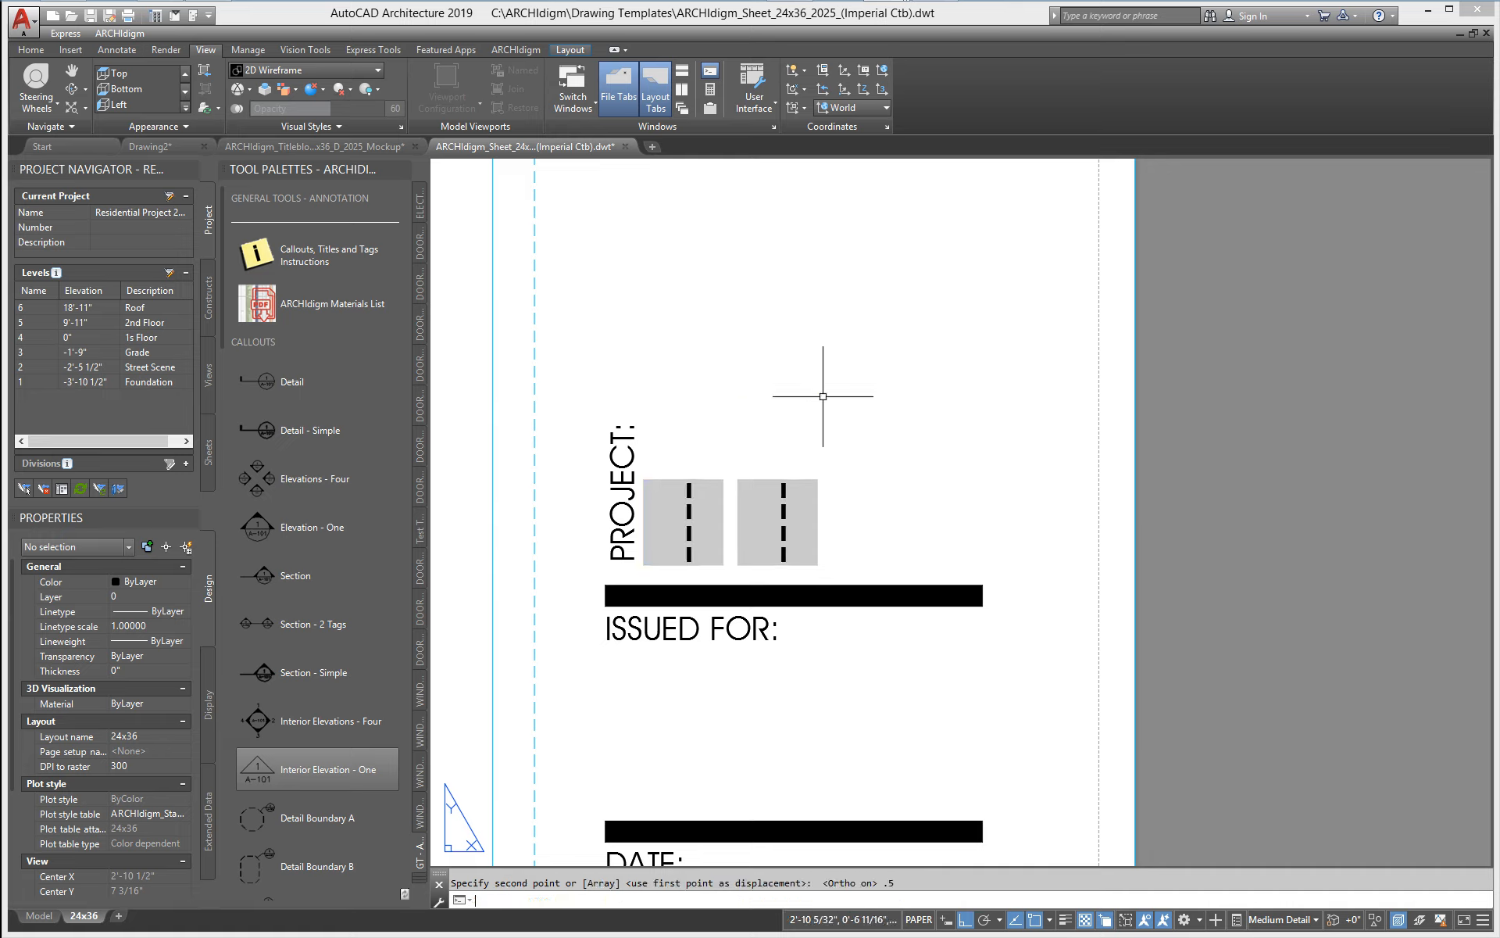
- Change the copied text's field to the project detail Project Address Line 1
{"action": "double_click", "coordinate": [784, 530]}
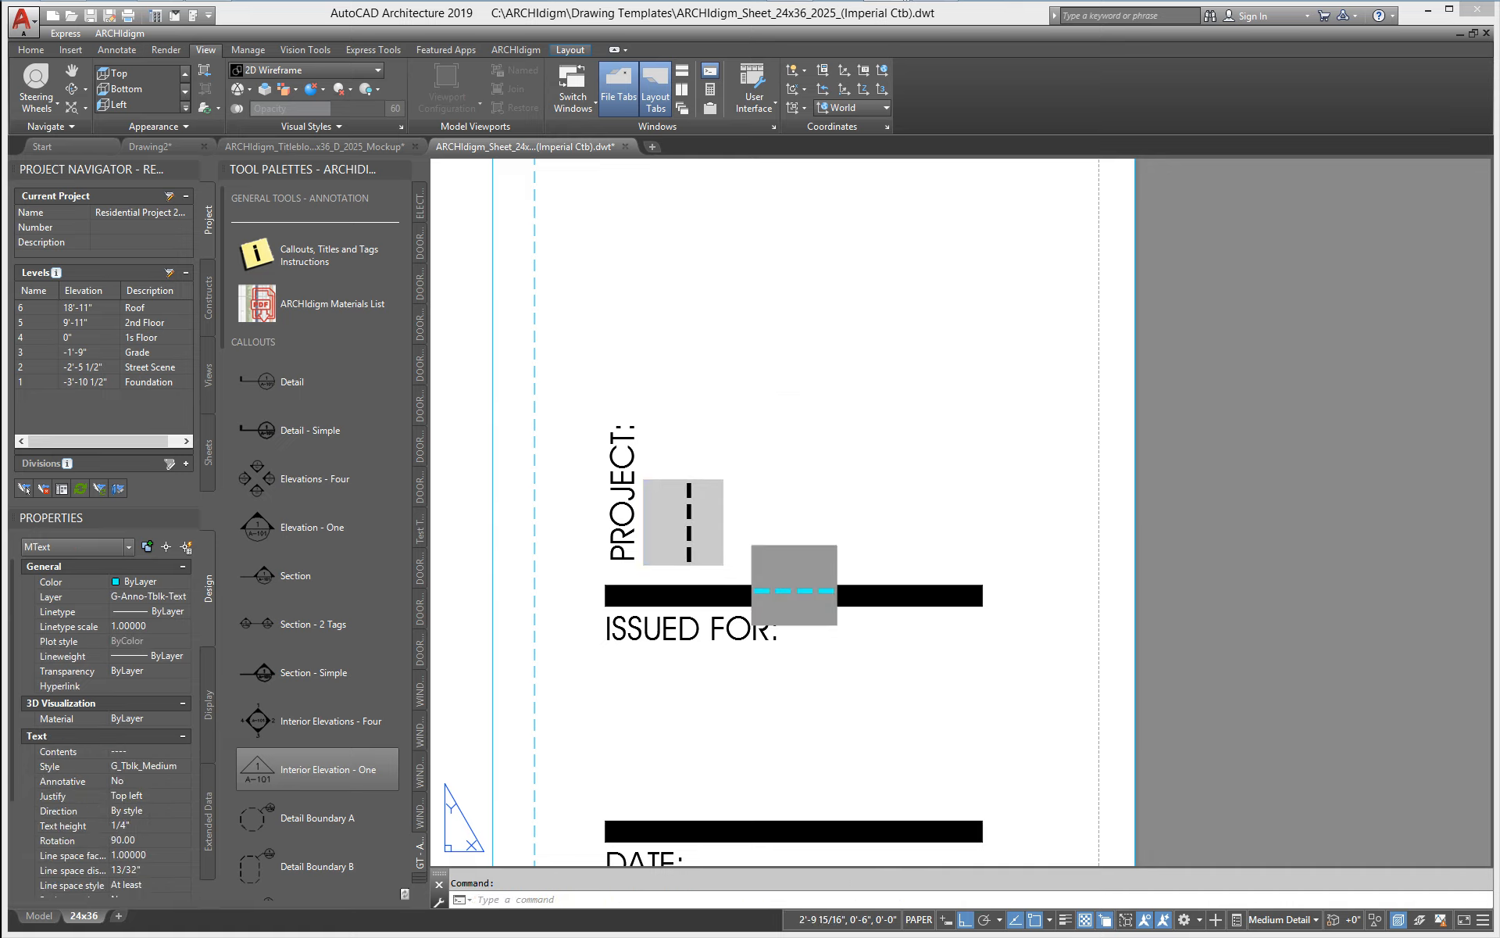
{"action": "double_click", "coordinate": [794, 588]}
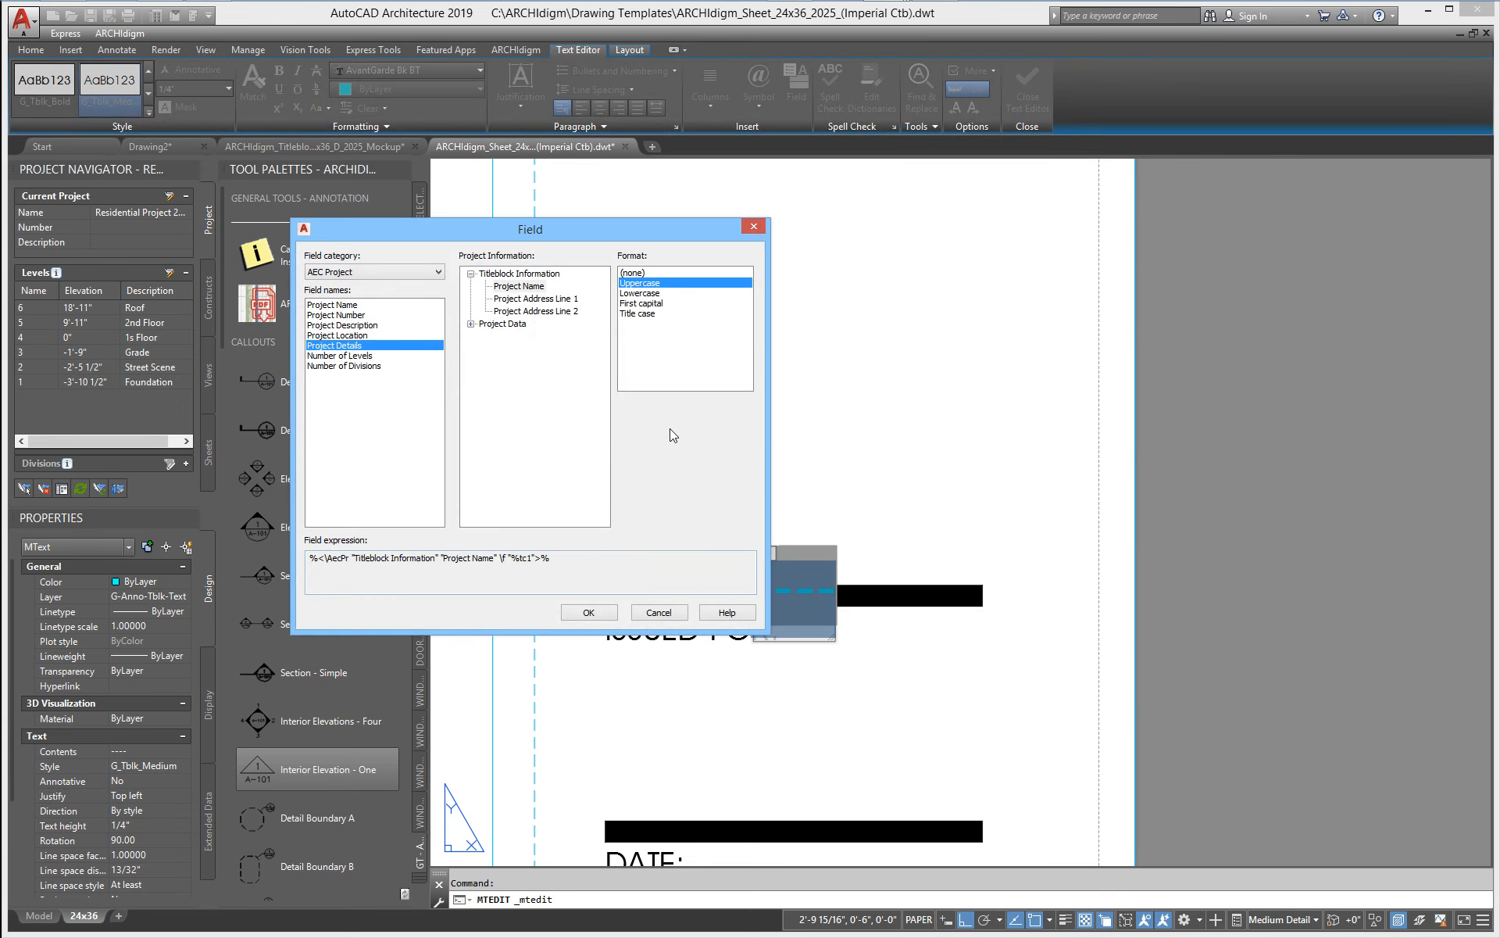
{"action": "left_click", "coordinate": [537, 303]}
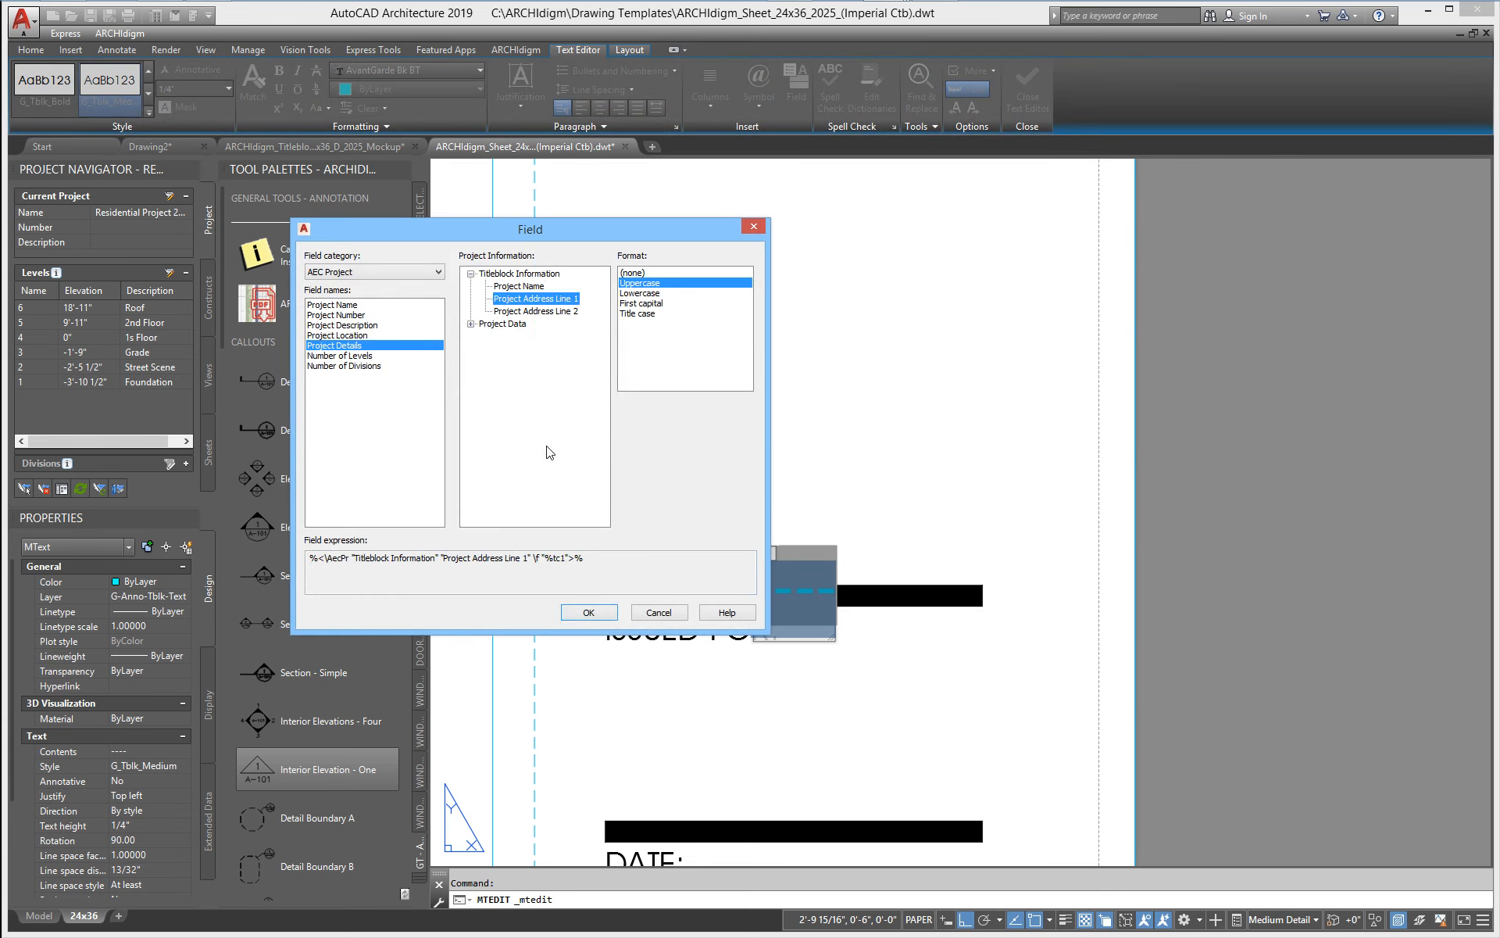
{"action": "left_click", "coordinate": [586, 613]}
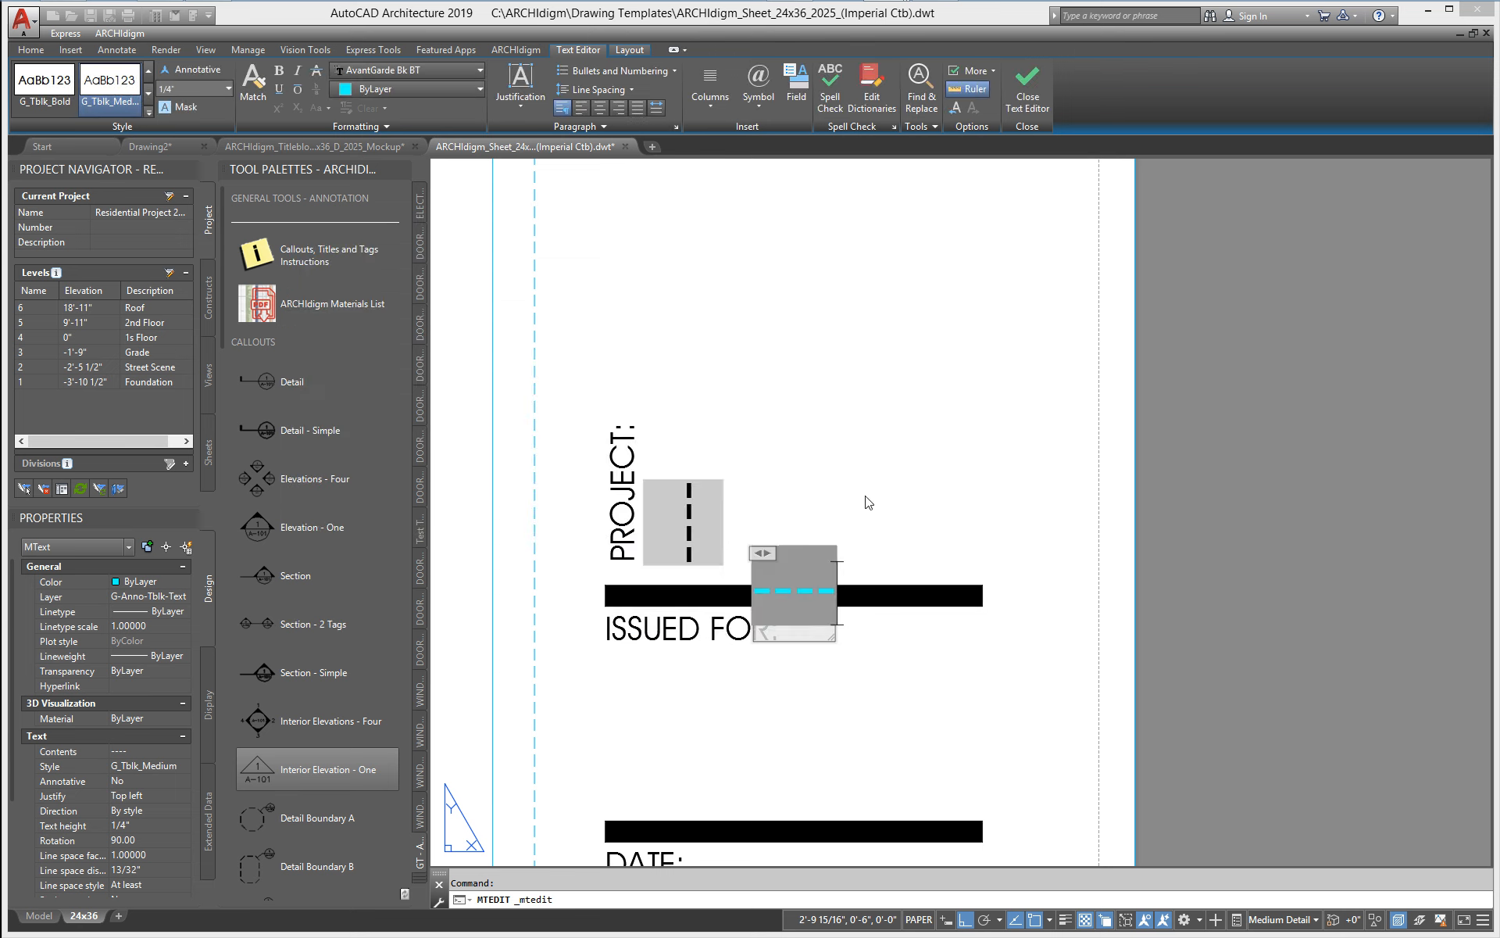
{"action": "left_click", "coordinate": [866, 502]}
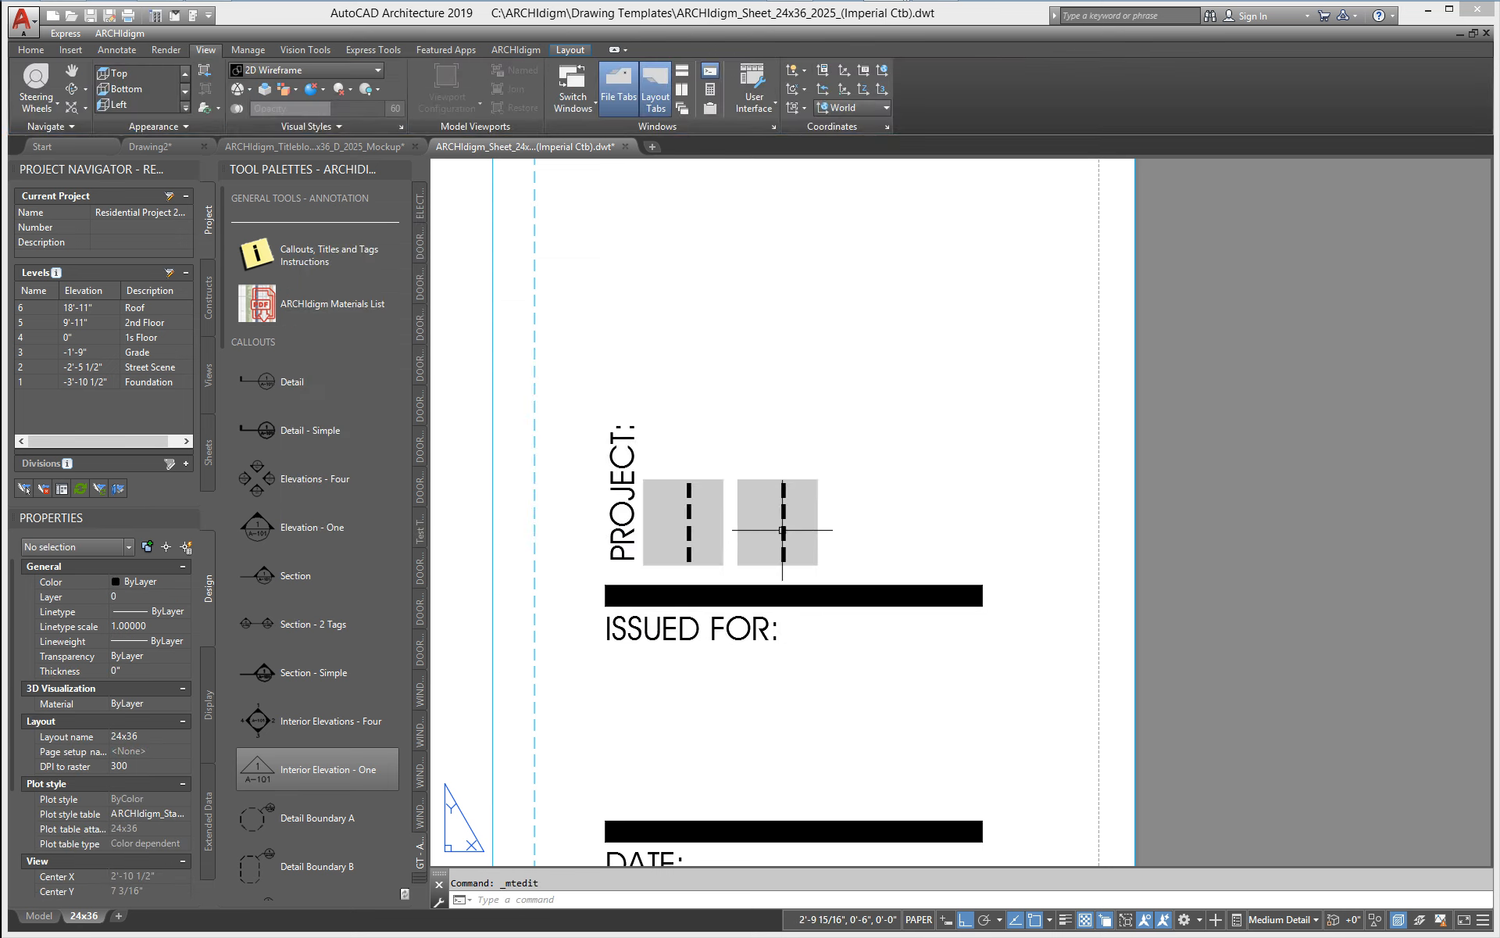
- Set the text height of the Project Address Line 1 field text to 1/8"
{"action": "left_click", "coordinate": [804, 536]}
{"action": "left_click", "coordinate": [144, 824]}
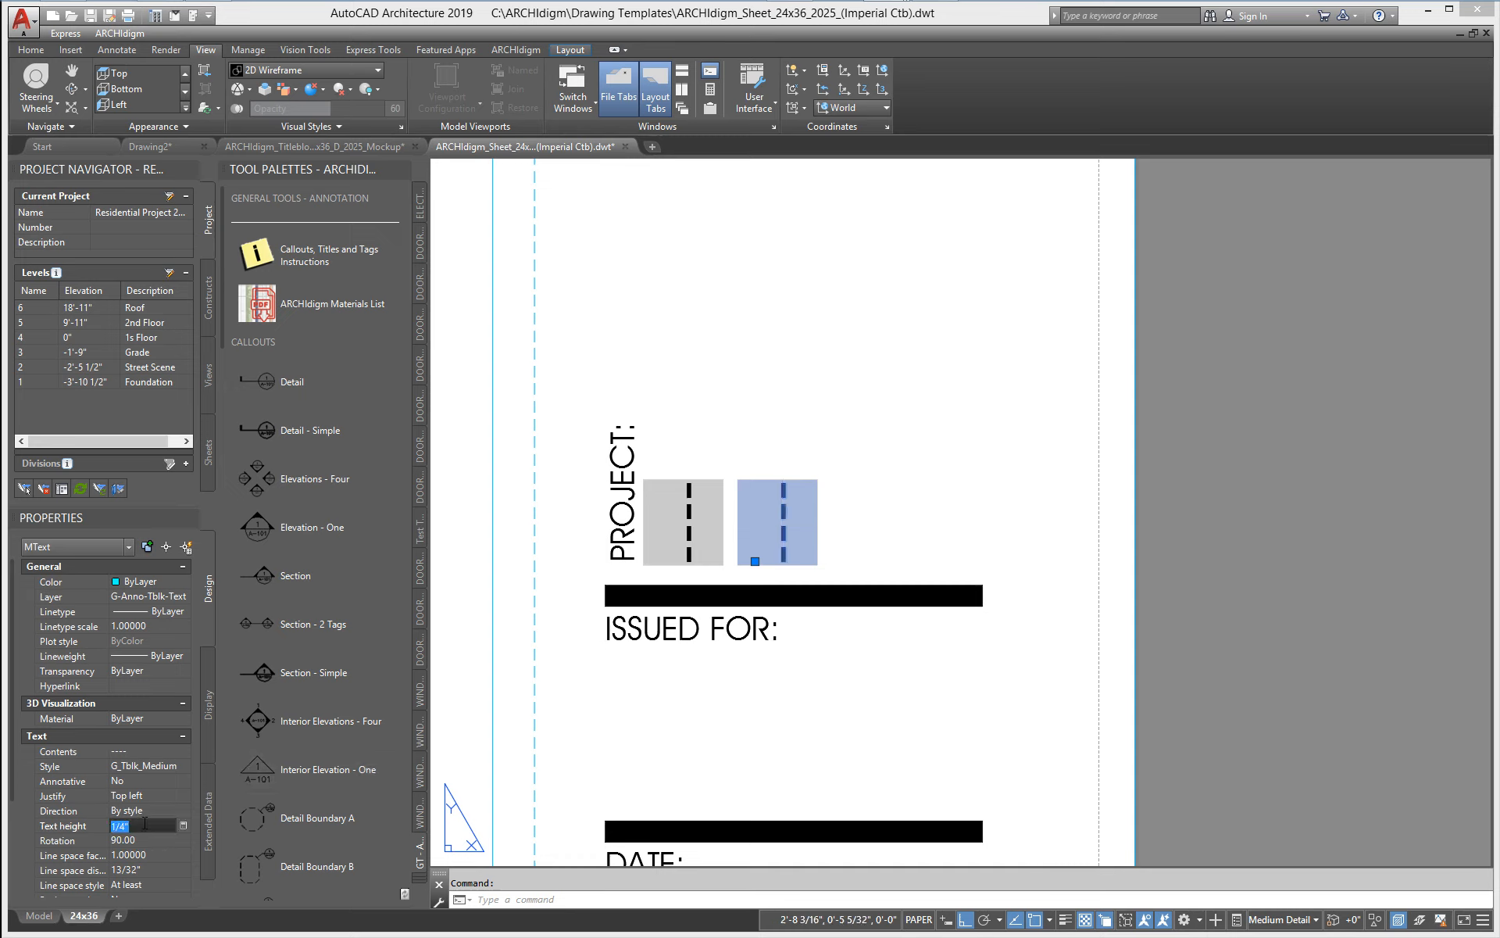
{"action": "type", "text": "1/8"}
{"action": "key", "text": "Return"}
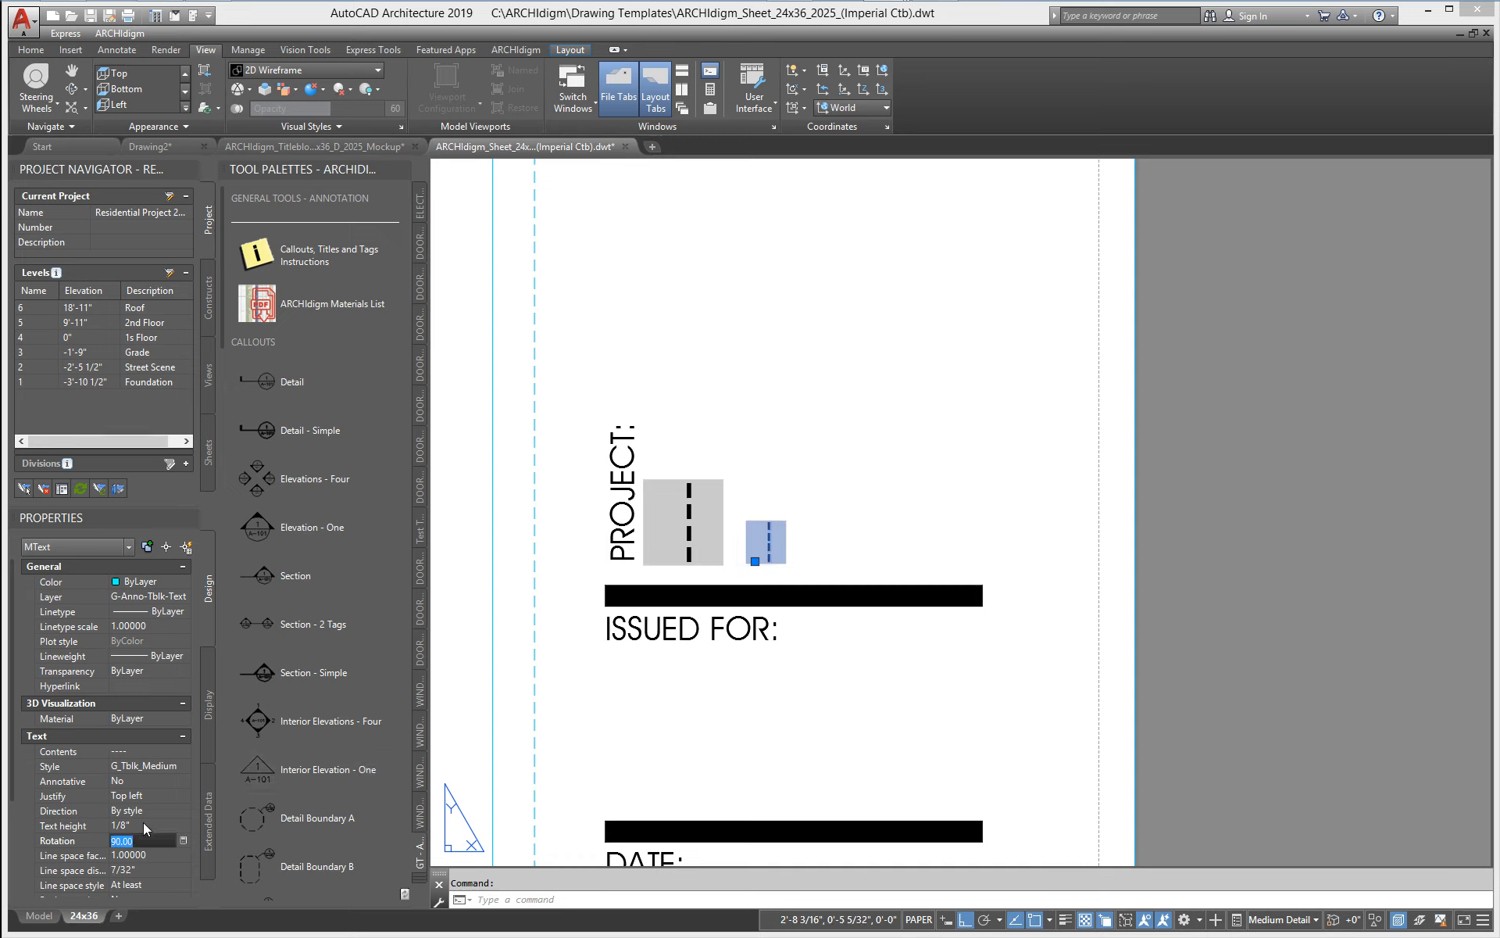
{"action": "key", "text": "Escape"}
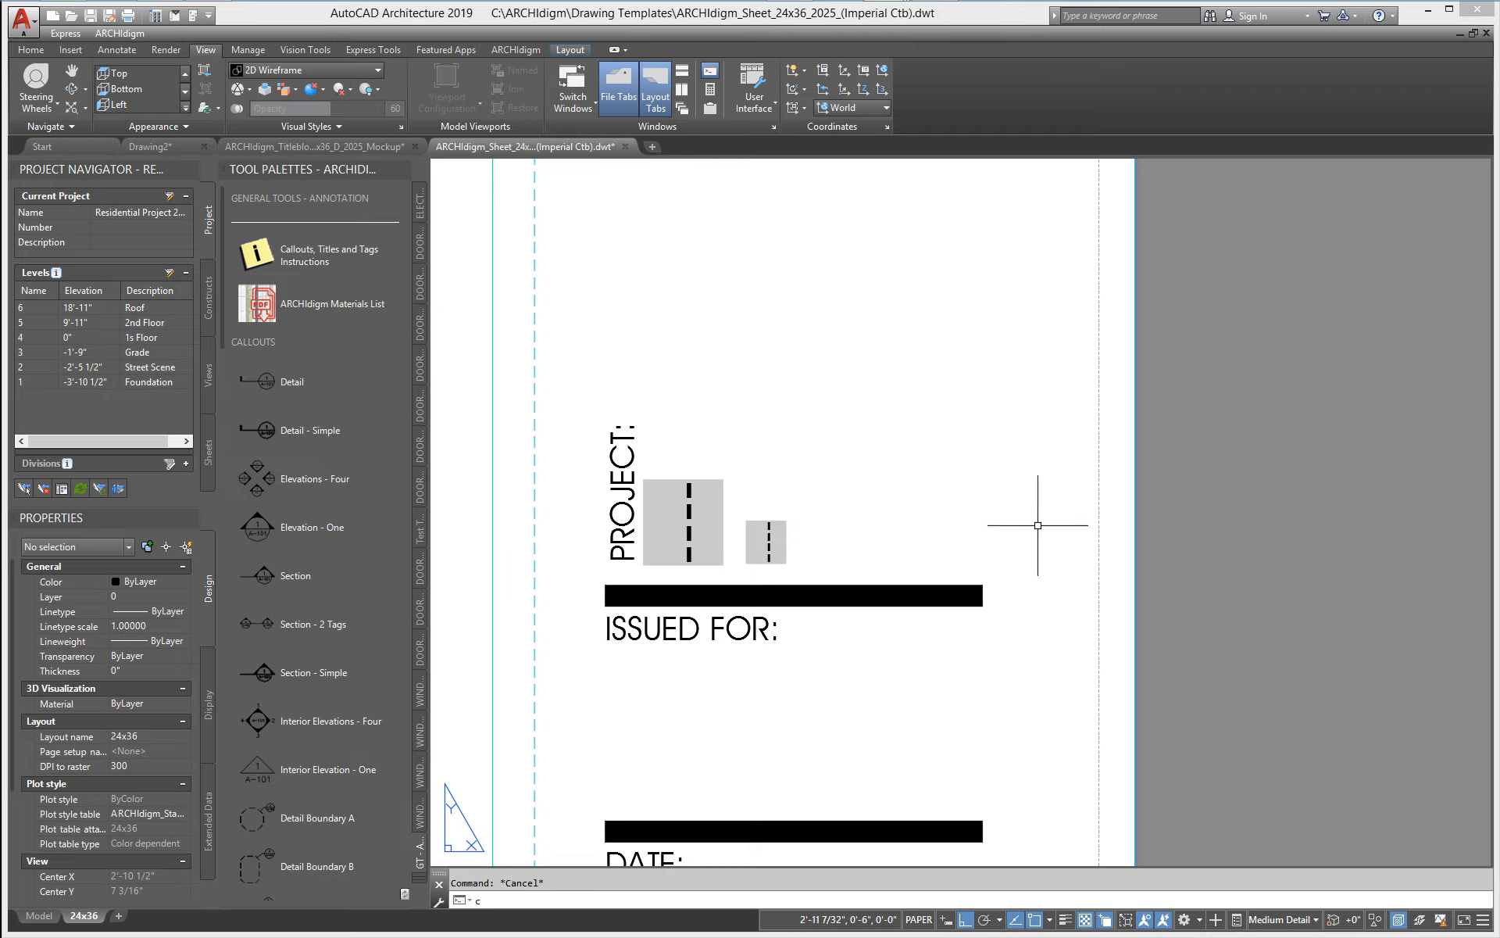
- Copy the address line 1 field text 9/32" horizontally to its right with ortho on
{"action": "type", "text": "m"}
{"action": "key", "text": "Return"}
{"action": "left_click", "coordinate": [769, 542]}
{"action": "key", "text": "Return"}
{"action": "left_click", "coordinate": [833, 480]}
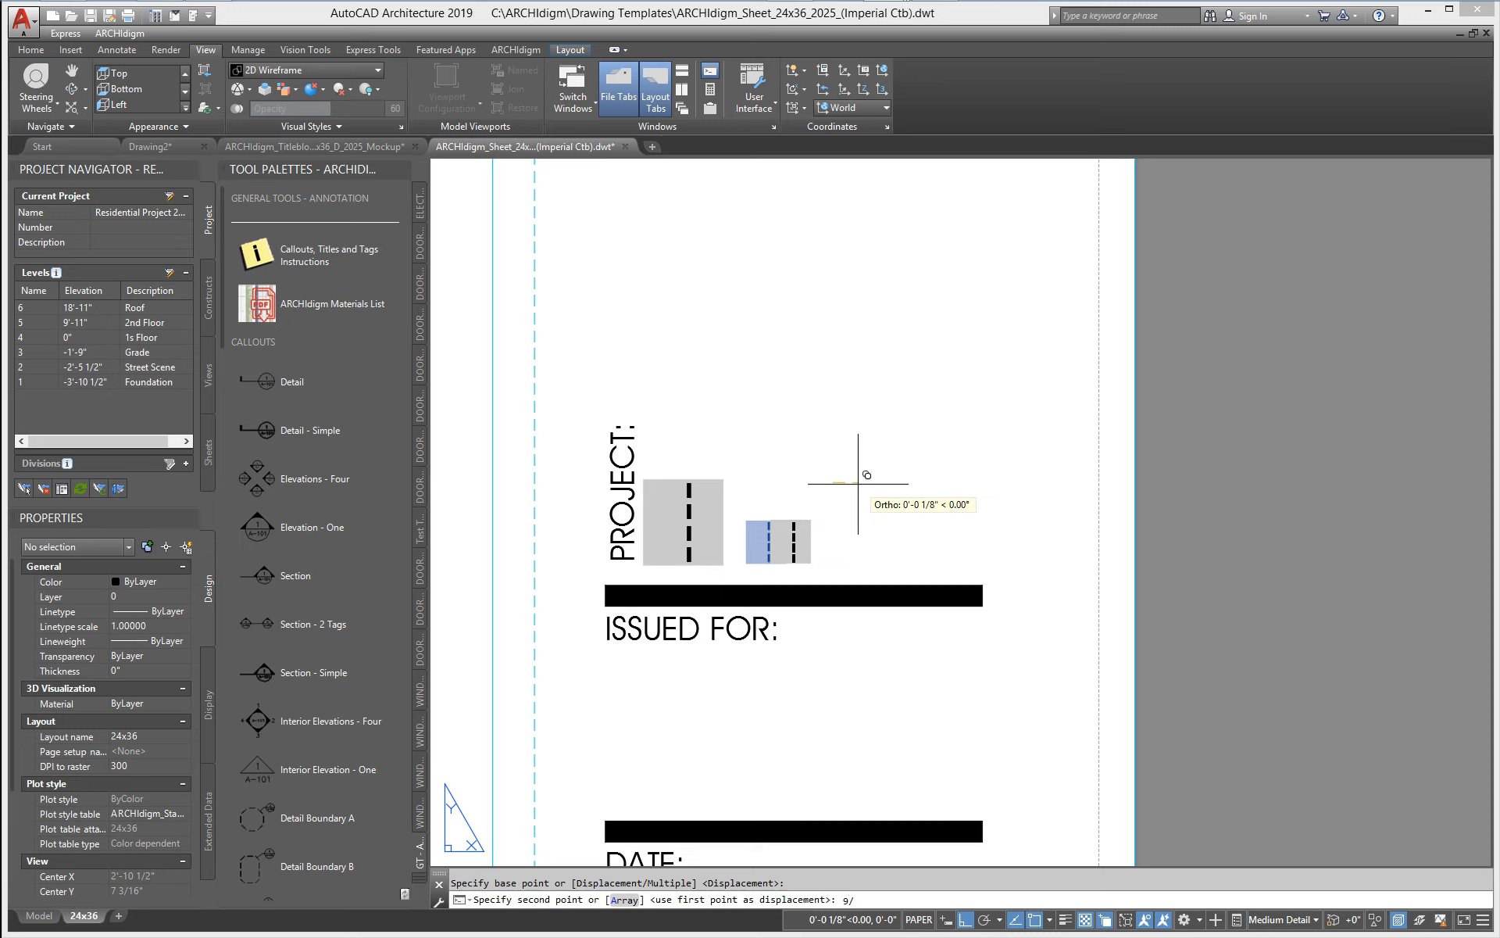
{"action": "type", "text": "2"}
{"action": "key", "text": "Return"}
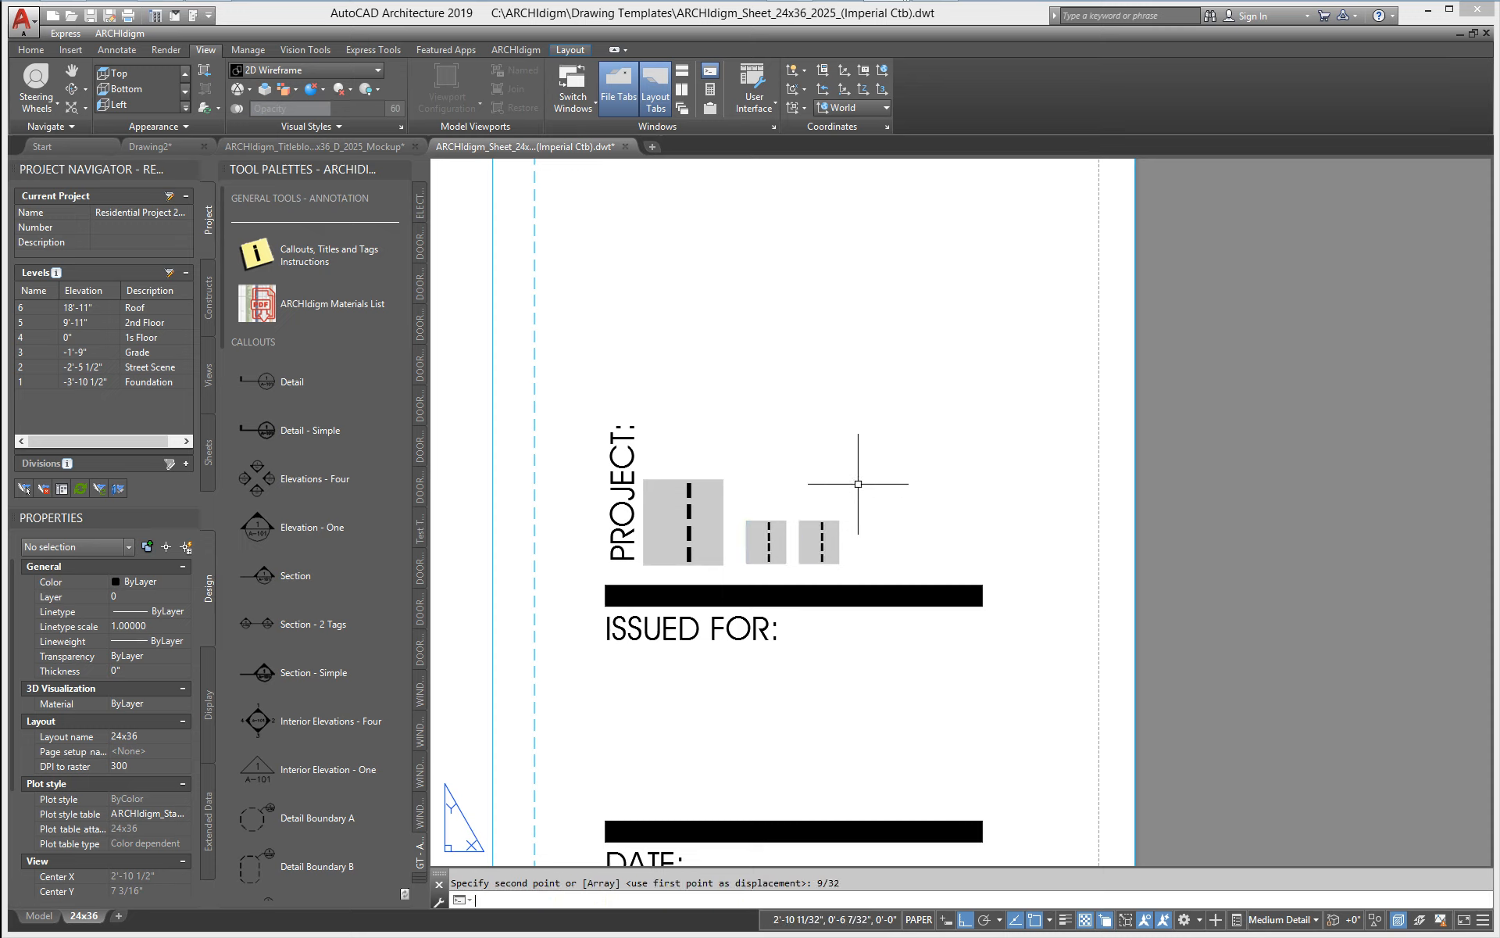
- Change the new copy's field to the project detail Project Address Line 2
{"action": "left_click", "coordinate": [822, 547]}
{"action": "double_click", "coordinate": [828, 564]}
{"action": "key", "text": "ctrl+f"}
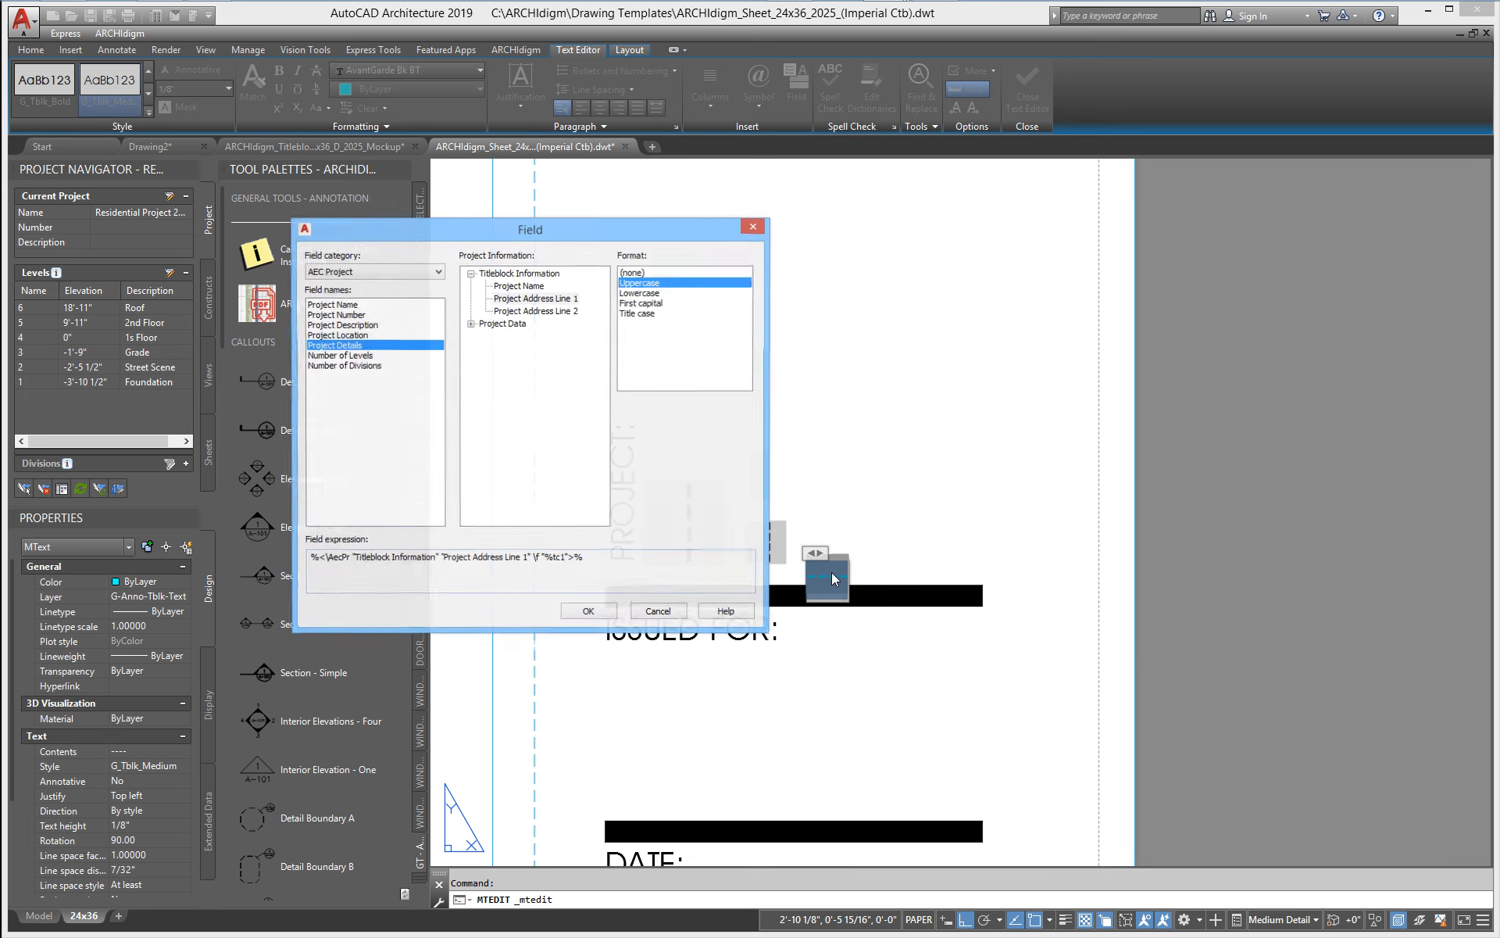
{"action": "left_click", "coordinate": [569, 312]}
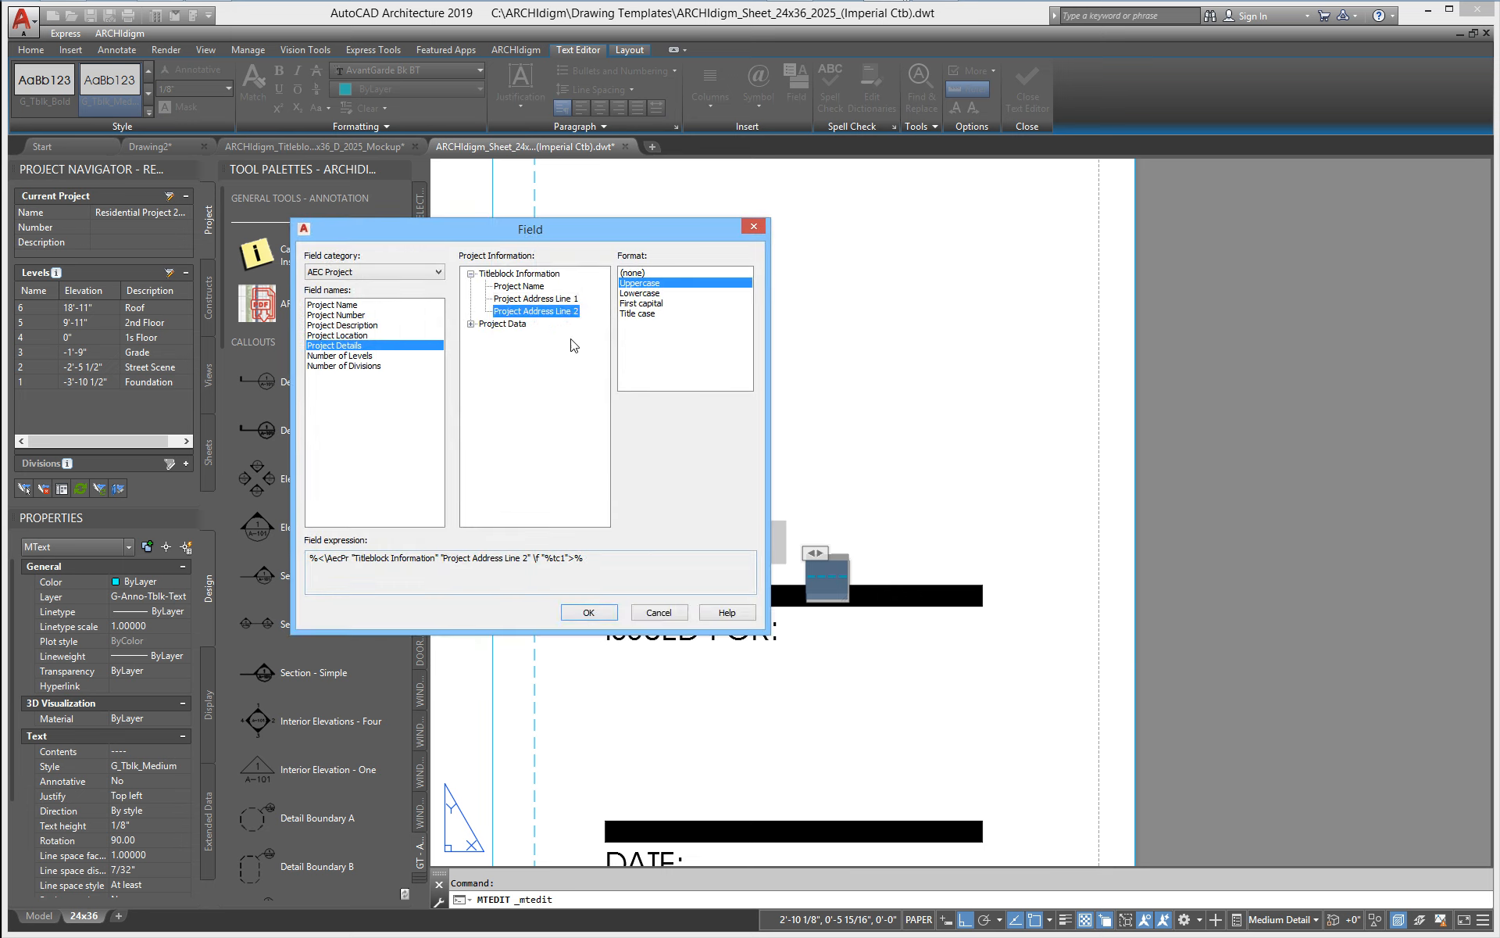
{"action": "left_click", "coordinate": [577, 614]}
{"action": "left_click", "coordinate": [913, 461]}
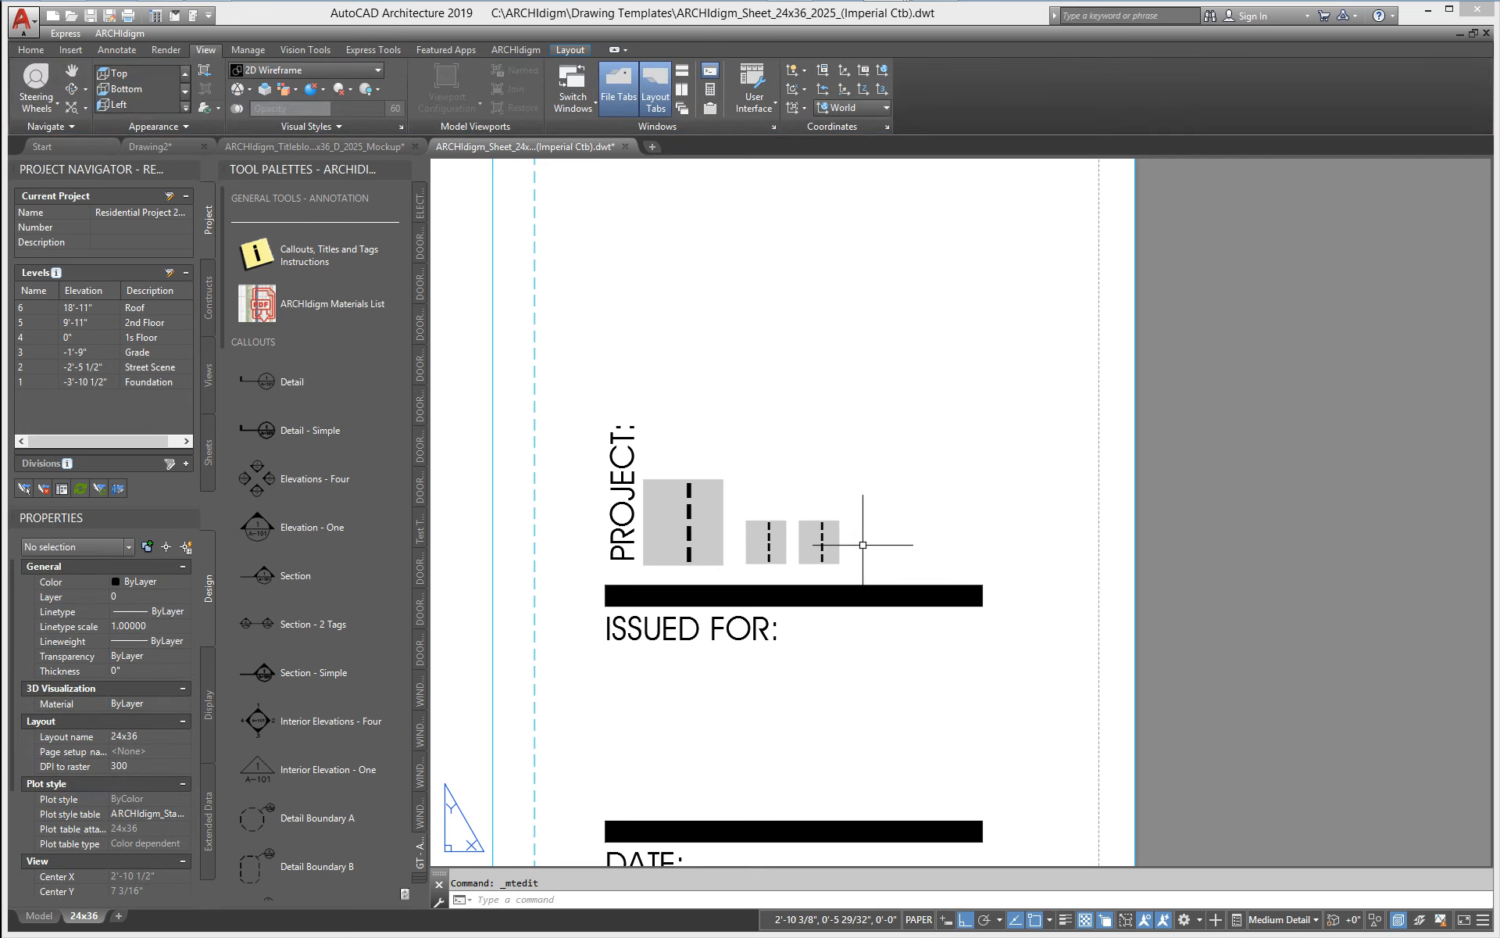
- Open the current project's detailed information and enter RESIDENTIAL PROJECT as the Project Name
{"action": "scroll", "coordinate": [1023, 563], "scroll_direction": "down", "scroll_amount": 2}
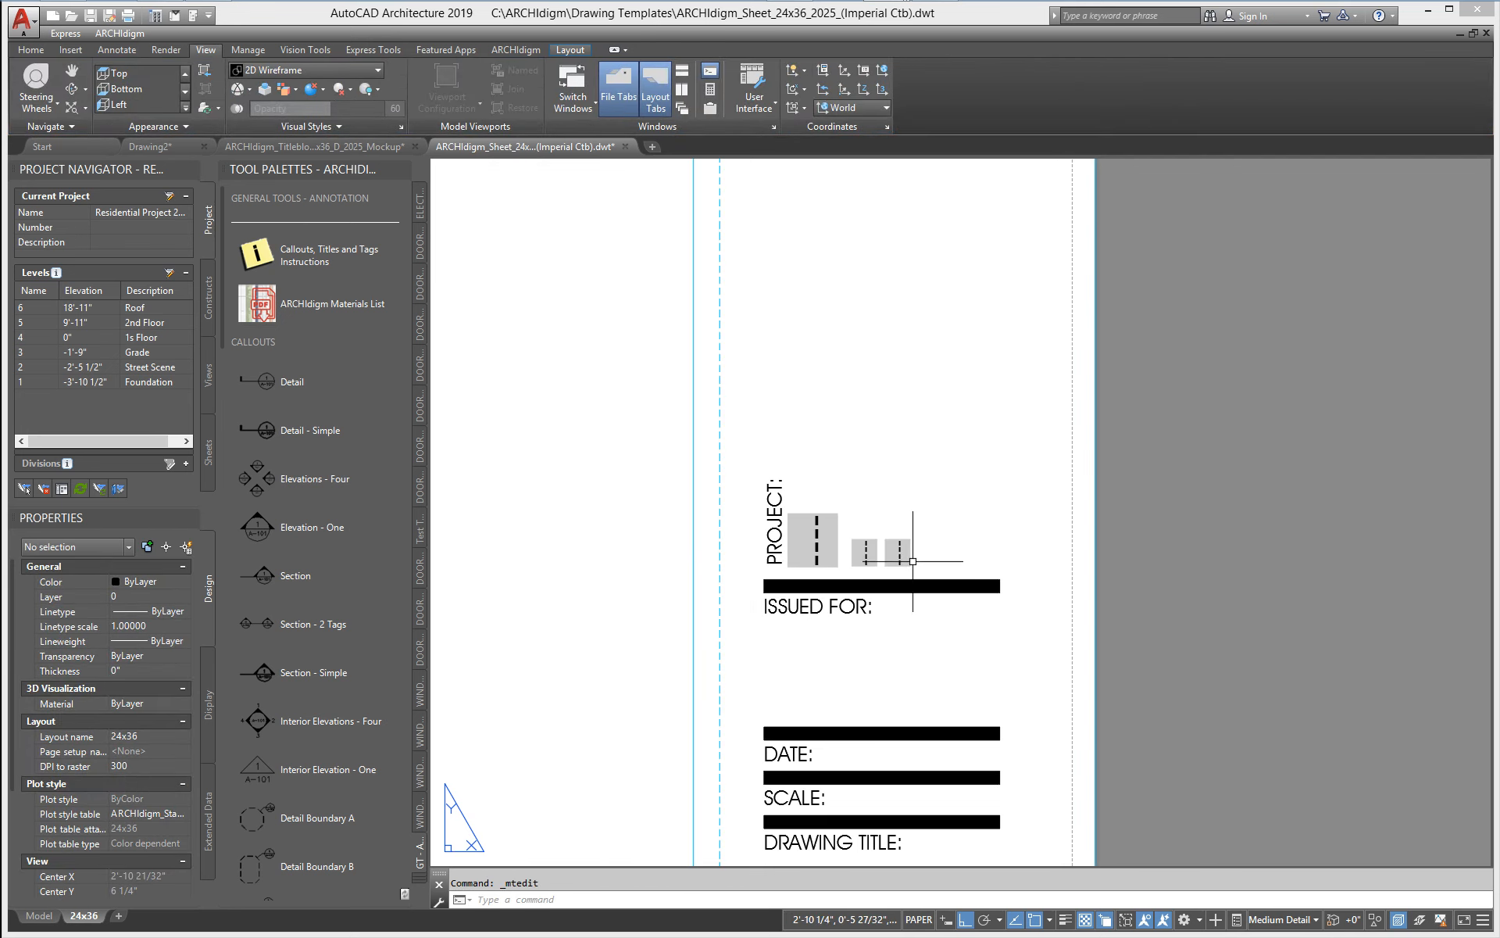
{"action": "scroll", "coordinate": [831, 563], "scroll_direction": "up", "scroll_amount": 2}
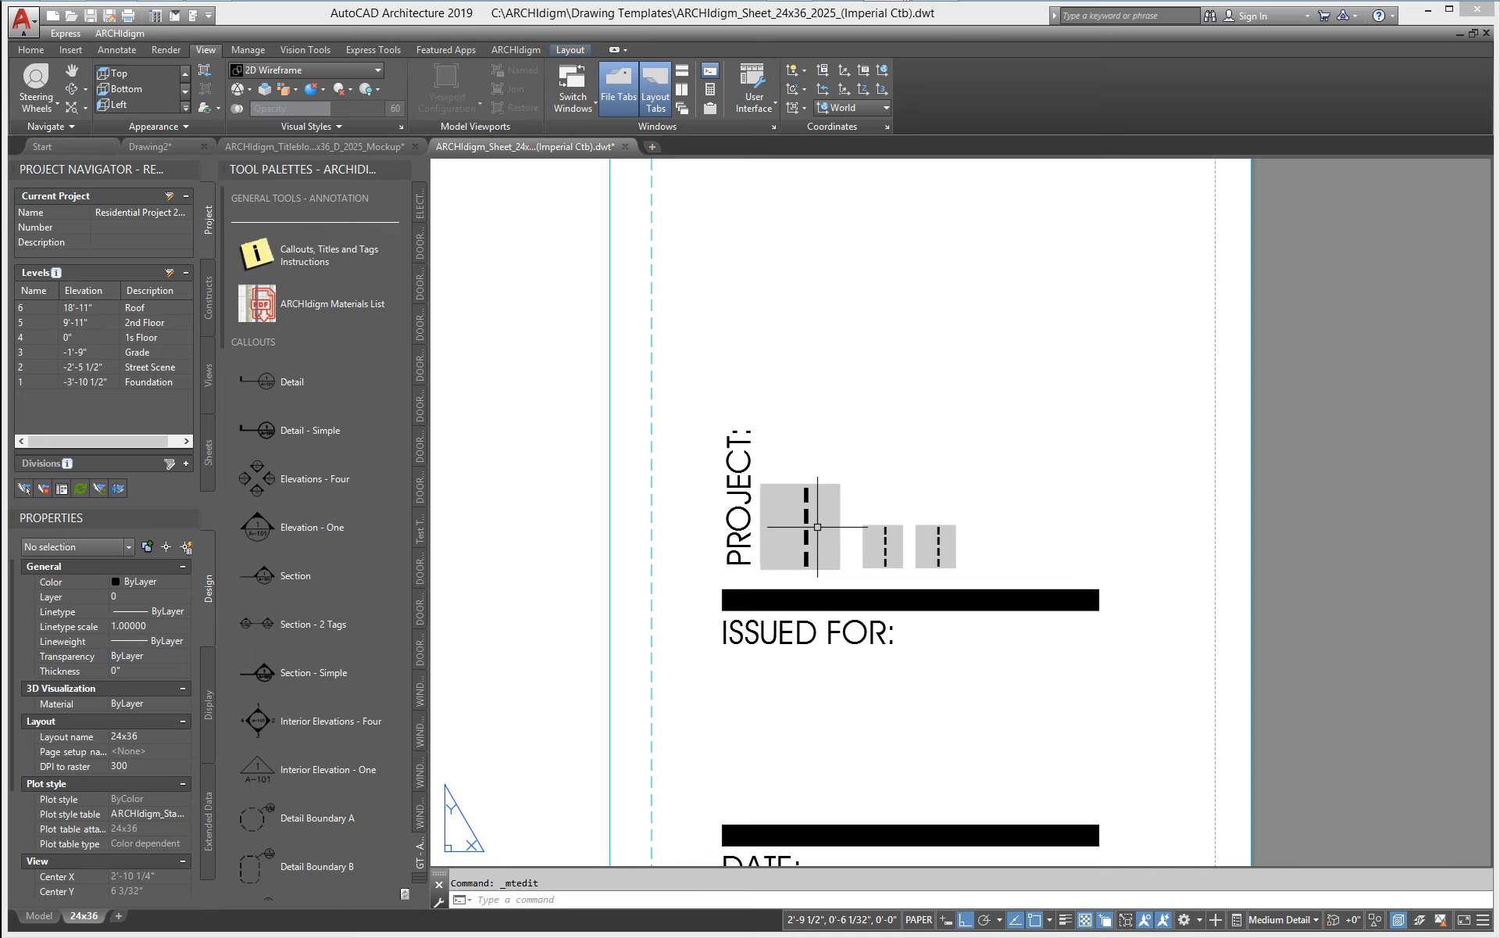
{"action": "left_click", "coordinate": [169, 198]}
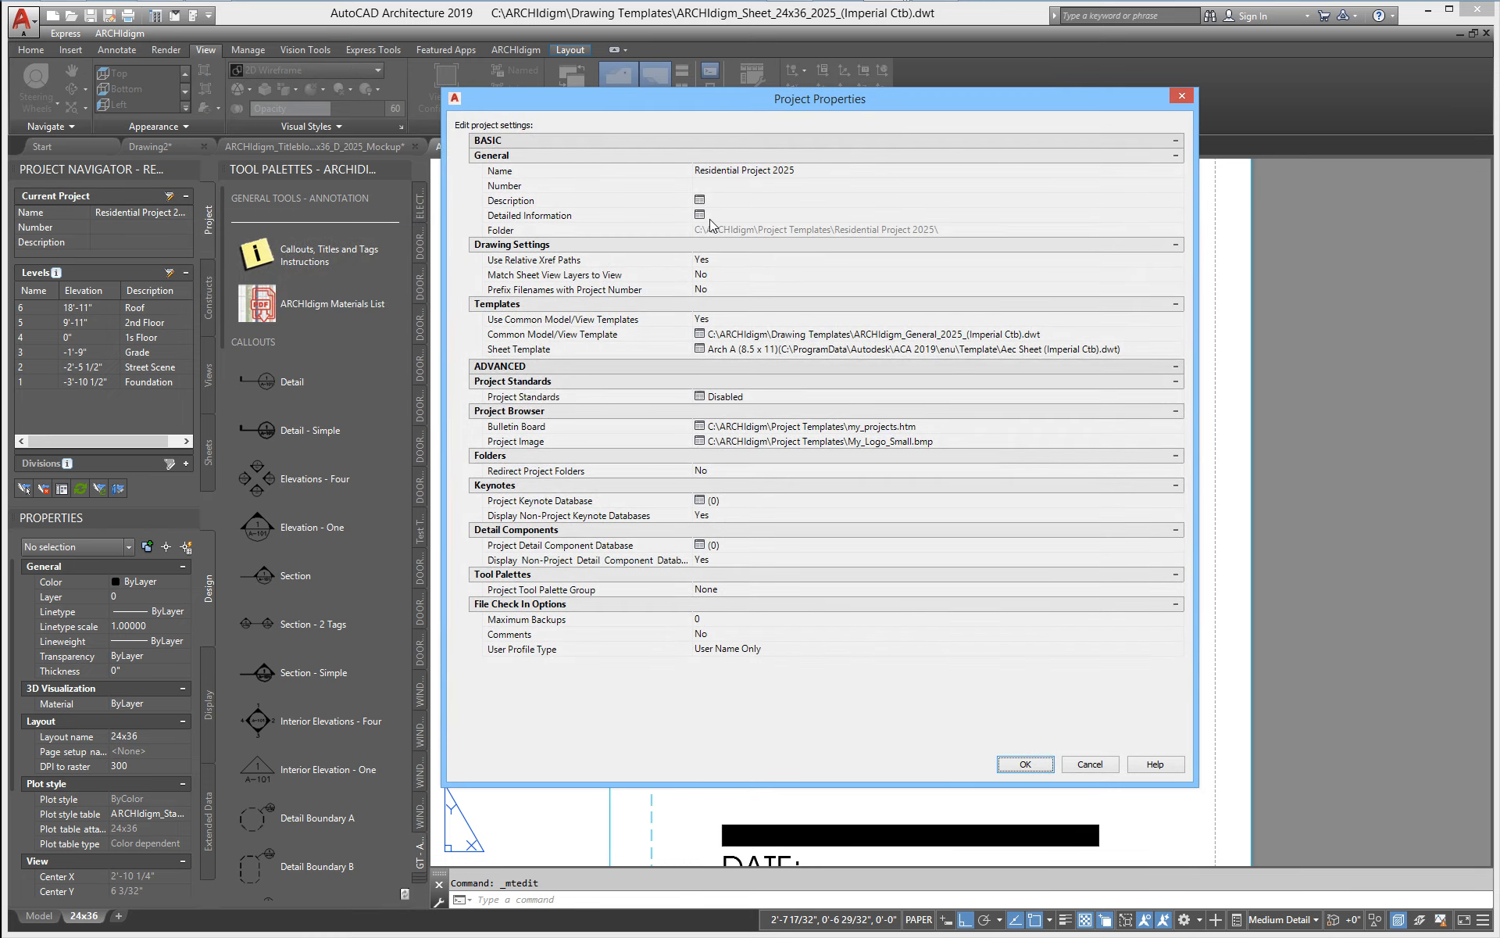
{"action": "left_click", "coordinate": [700, 215]}
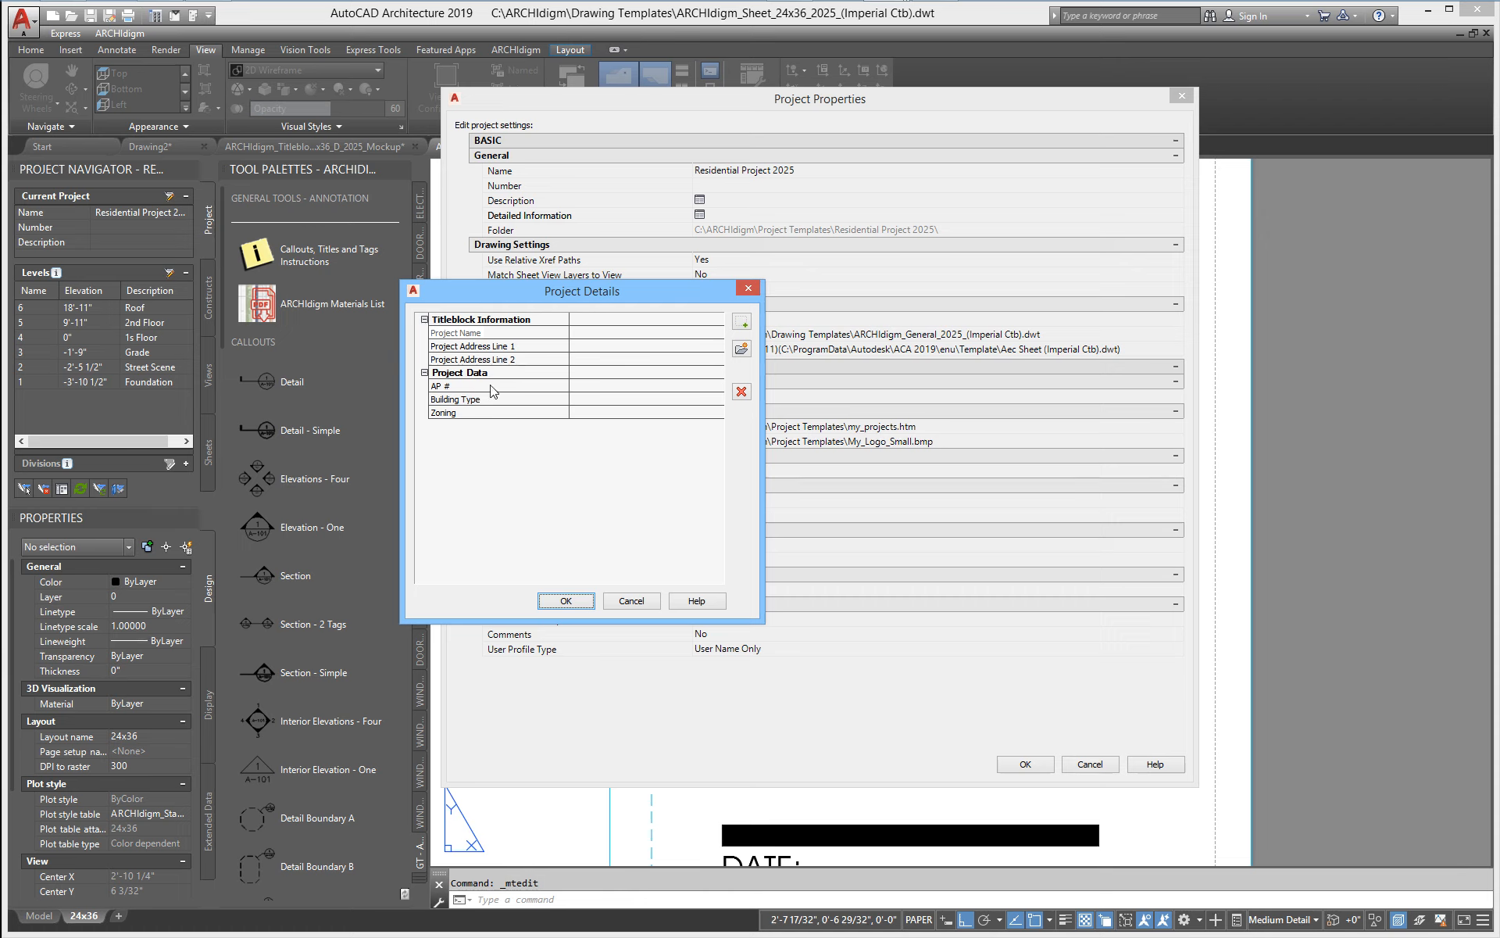
{"action": "left_click", "coordinate": [582, 332]}
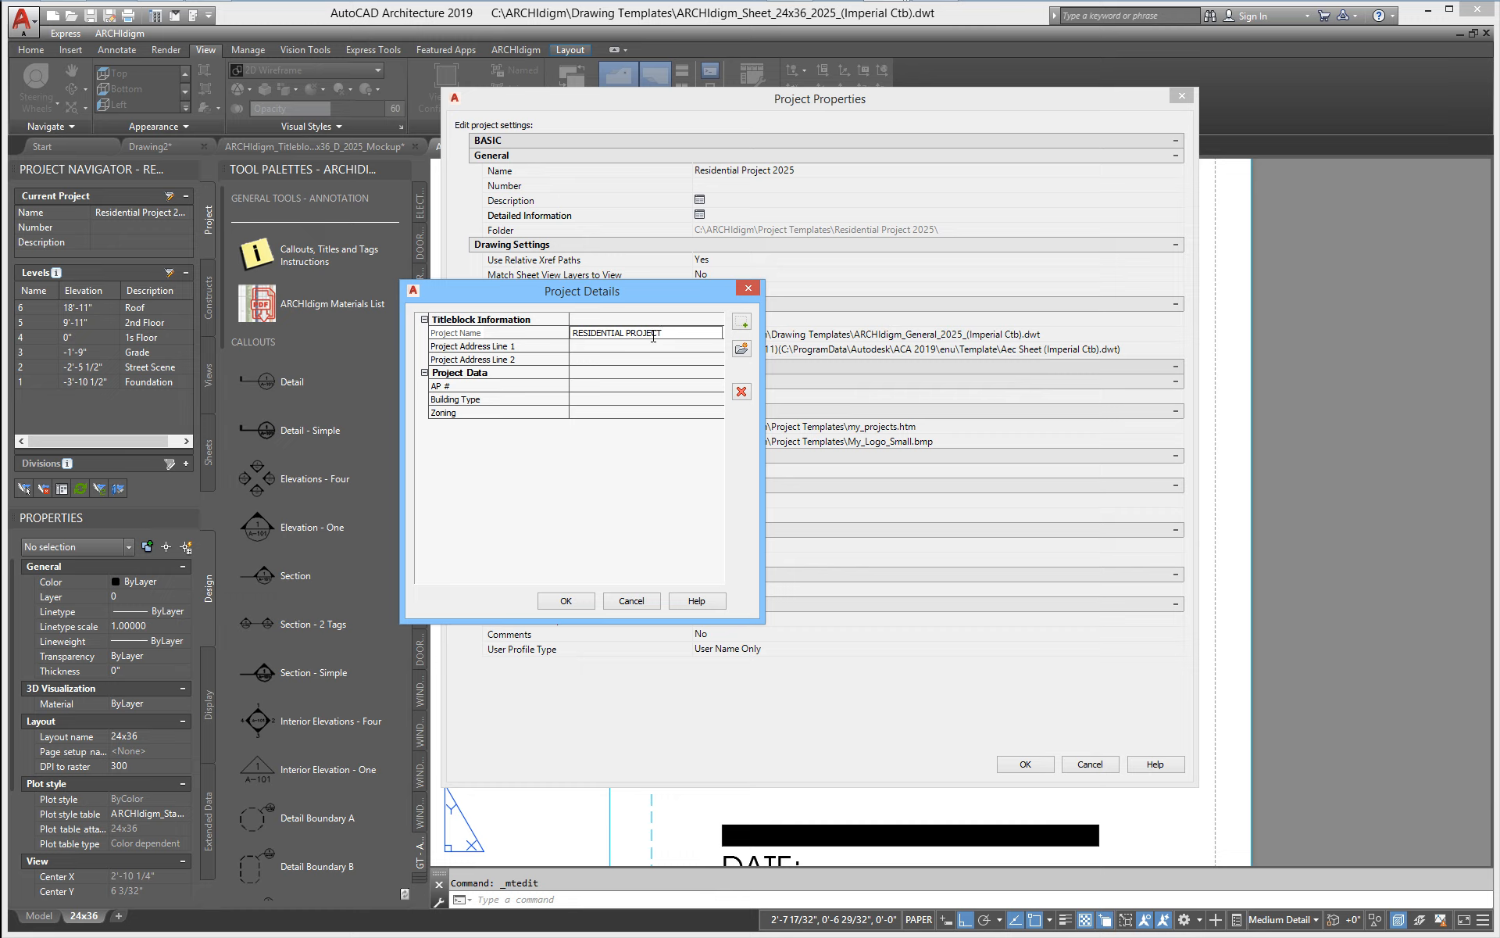
- Fill in Project Address Line 1 as ADDRESS 1 and Line 2 as ADDRESS 2, and accept the project properties
{"action": "left_click", "coordinate": [583, 345]}
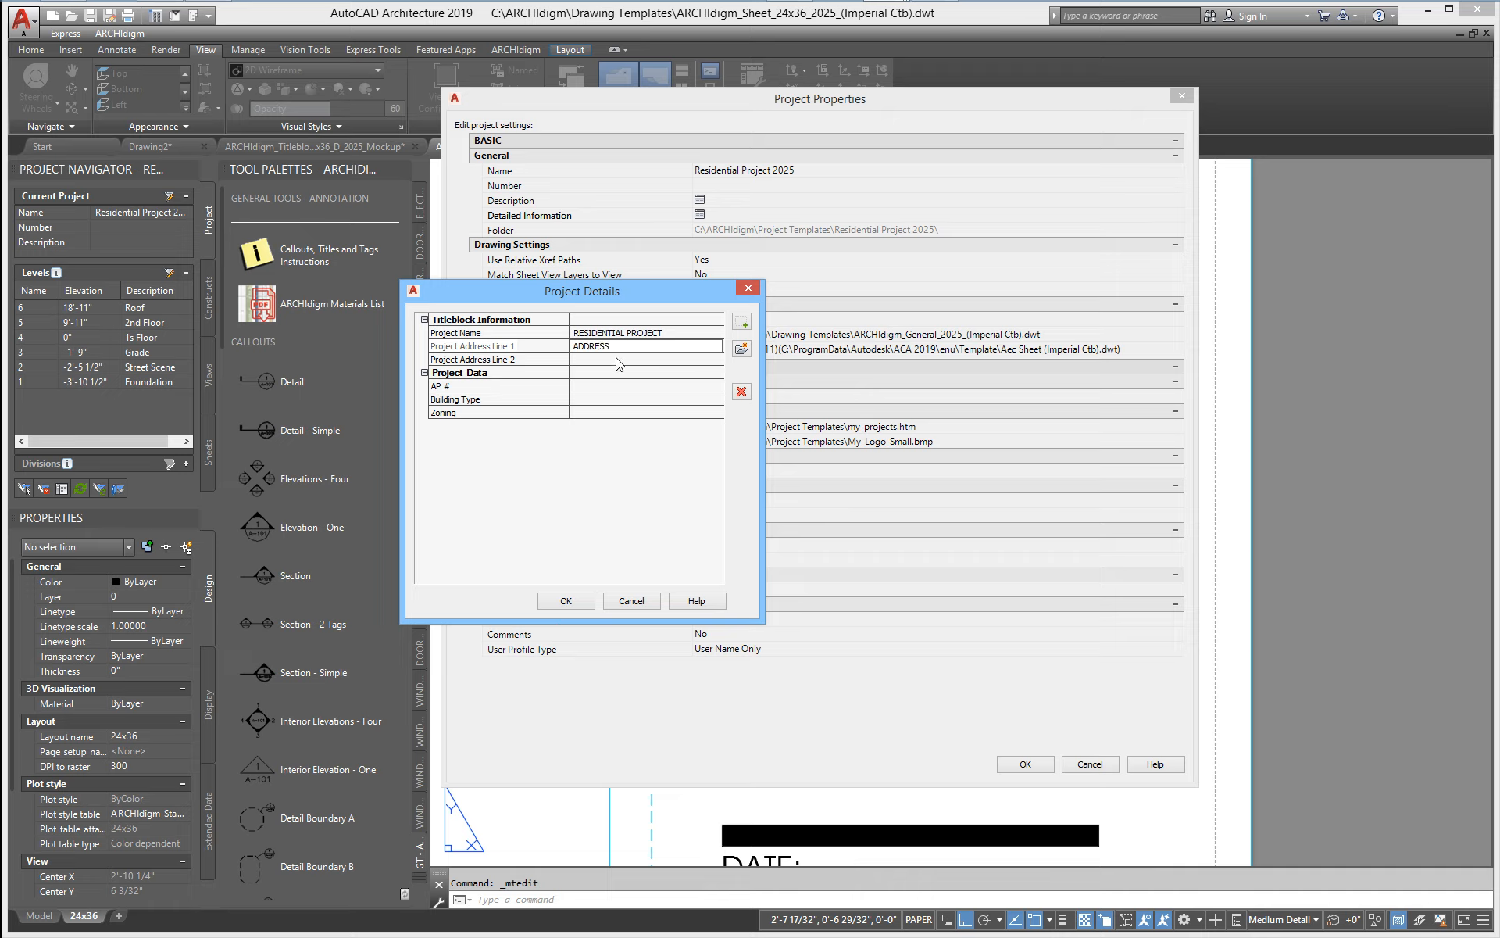
{"action": "left_click_drag", "start_coordinate": [622, 346], "coordinate": [552, 351]}
{"action": "key", "text": "ctrl+c"}
{"action": "left_click", "coordinate": [582, 359]}
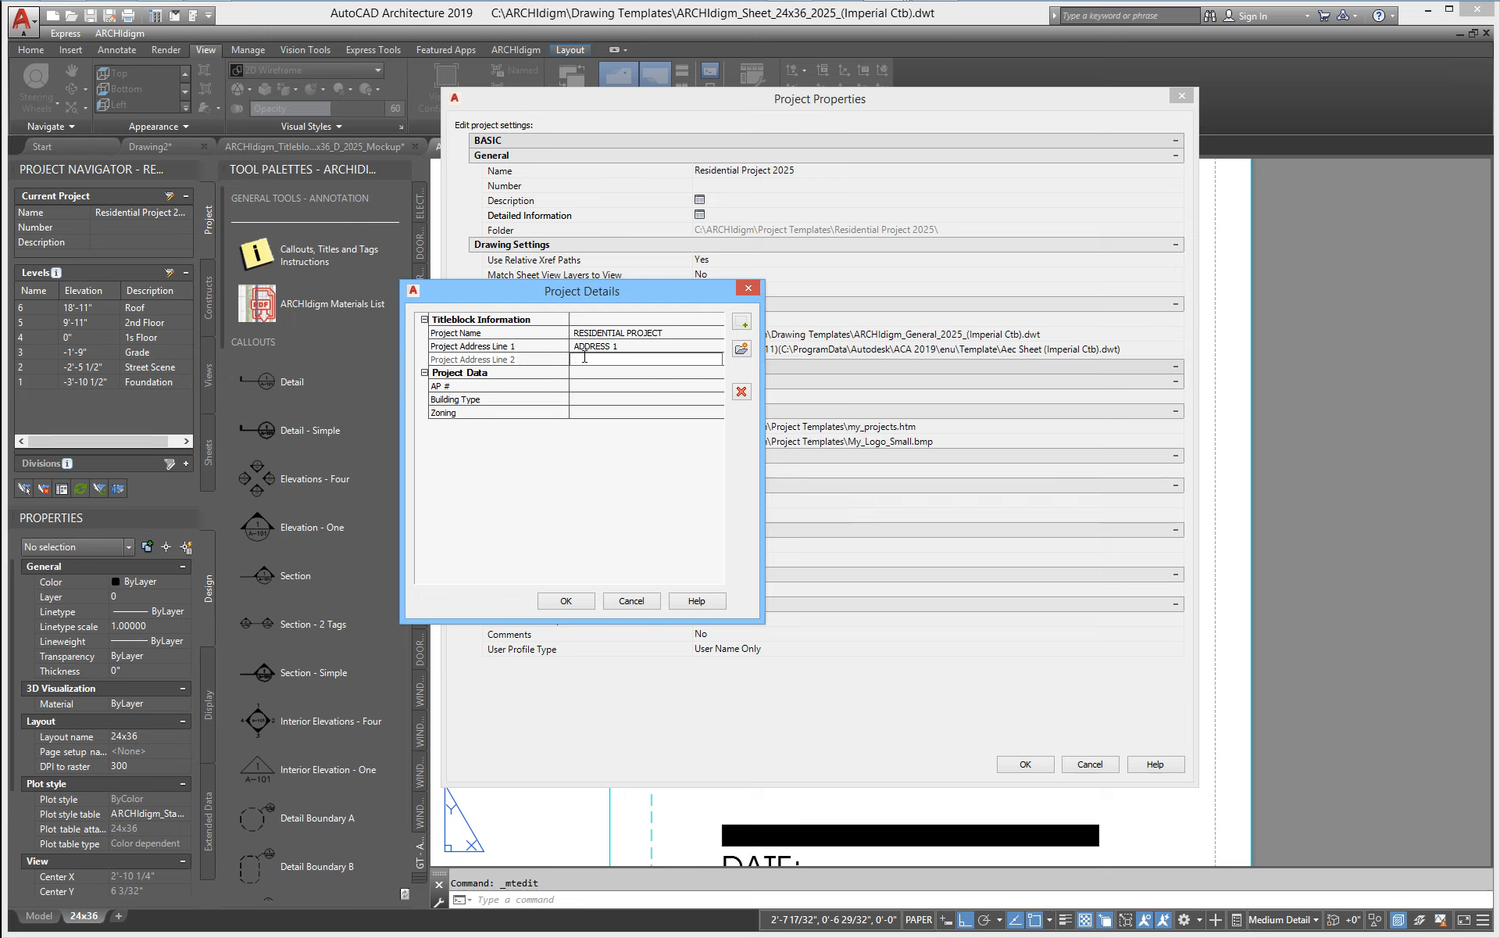
{"action": "key", "text": "ctrl+v"}
{"action": "key", "text": "BackSpace"}
{"action": "left_click", "coordinate": [566, 600]}
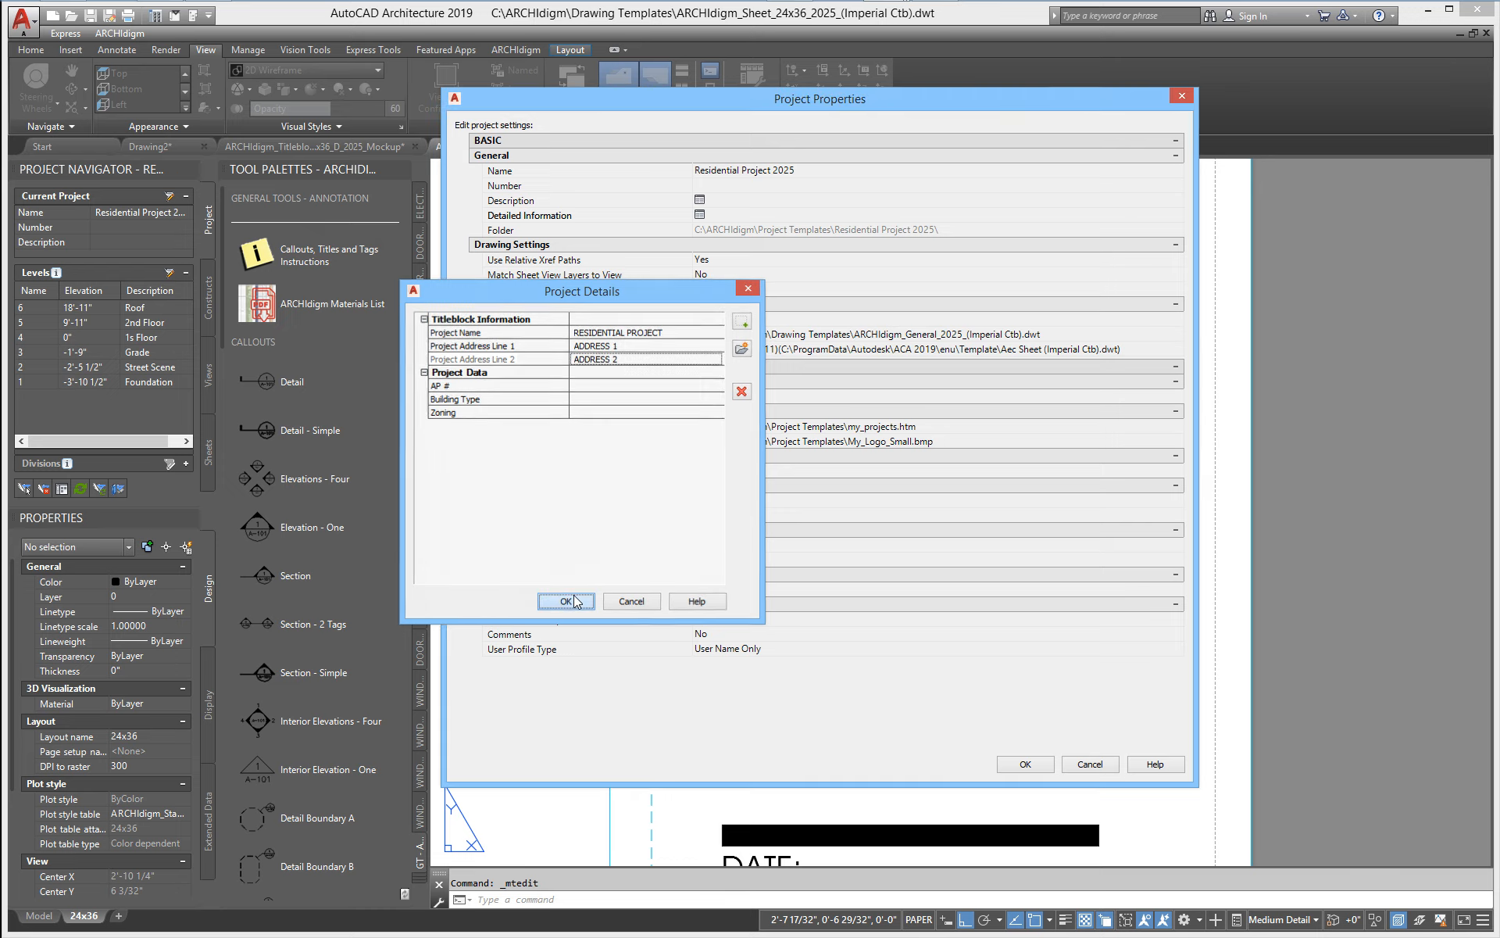
{"action": "left_click", "coordinate": [1025, 766]}
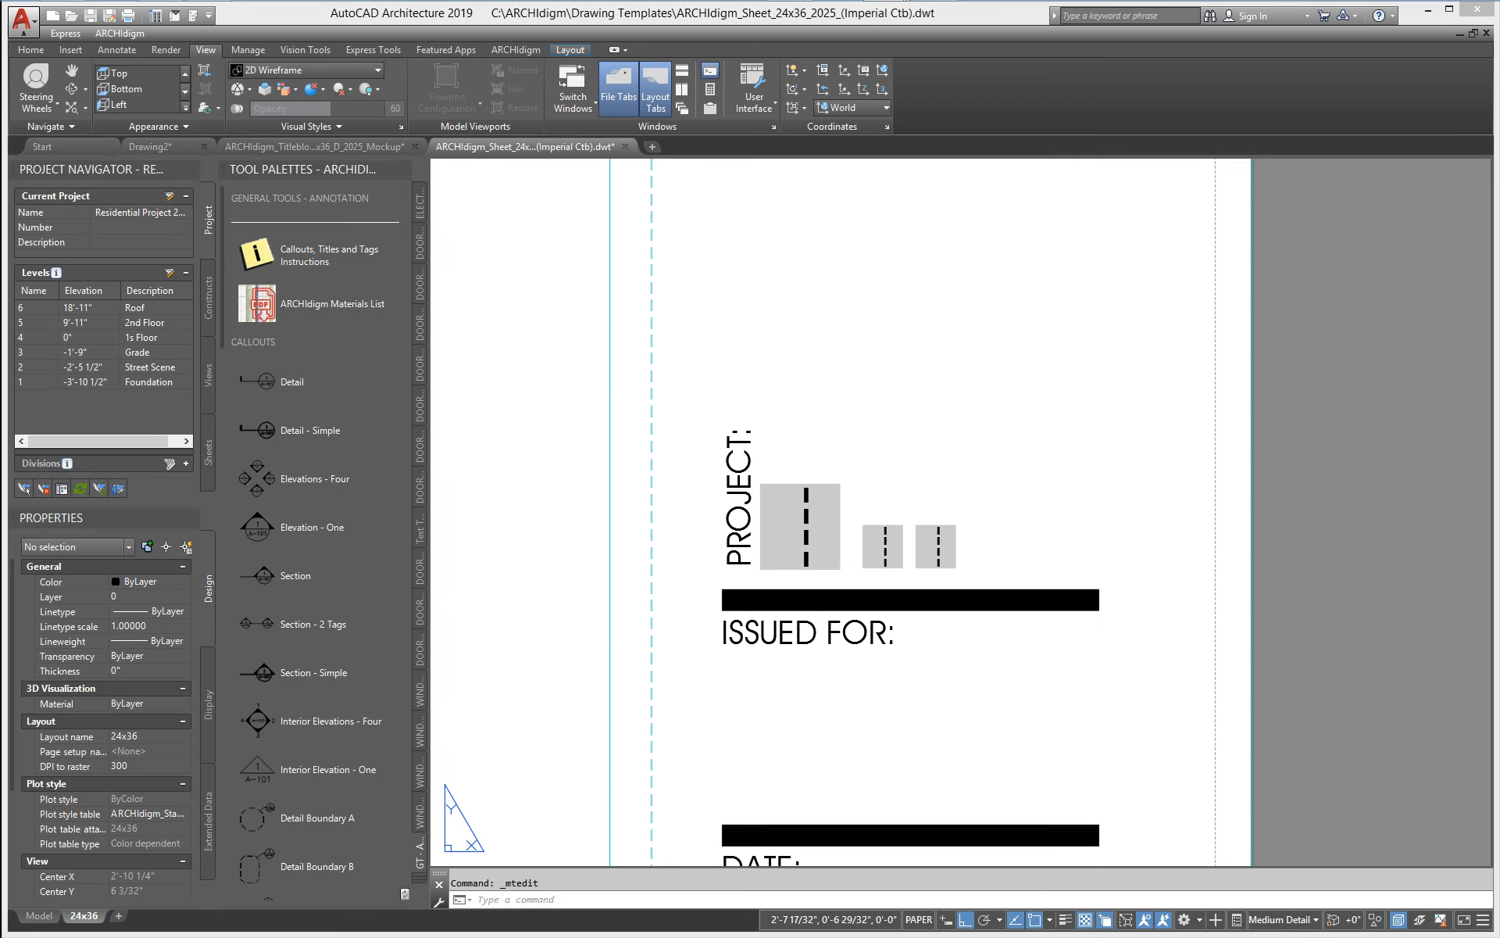
- Regenerate the drawing to update the project name and address fields in the titleblock
{"action": "left_click", "coordinate": [951, 414]}
{"action": "key", "text": "Escape"}
{"action": "type", "text": "regen"}
{"action": "key", "text": "Return"}
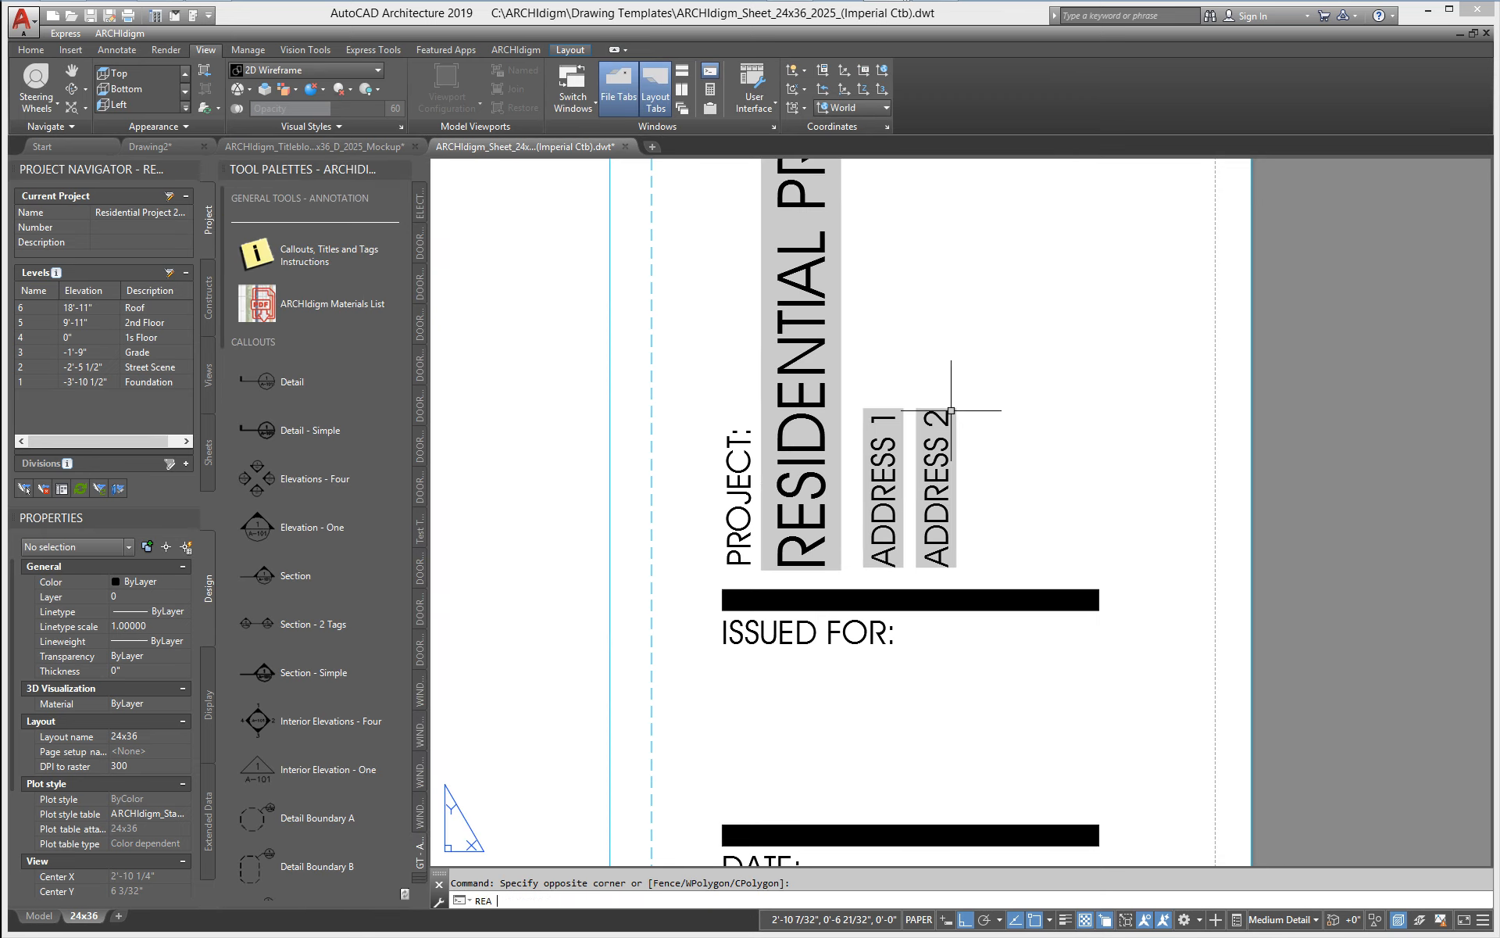
- Examine the project name and address fields and the layout of the titleblock sections down to the sheet number
{"action": "scroll", "coordinate": [954, 427], "scroll_direction": "down", "scroll_amount": 3}
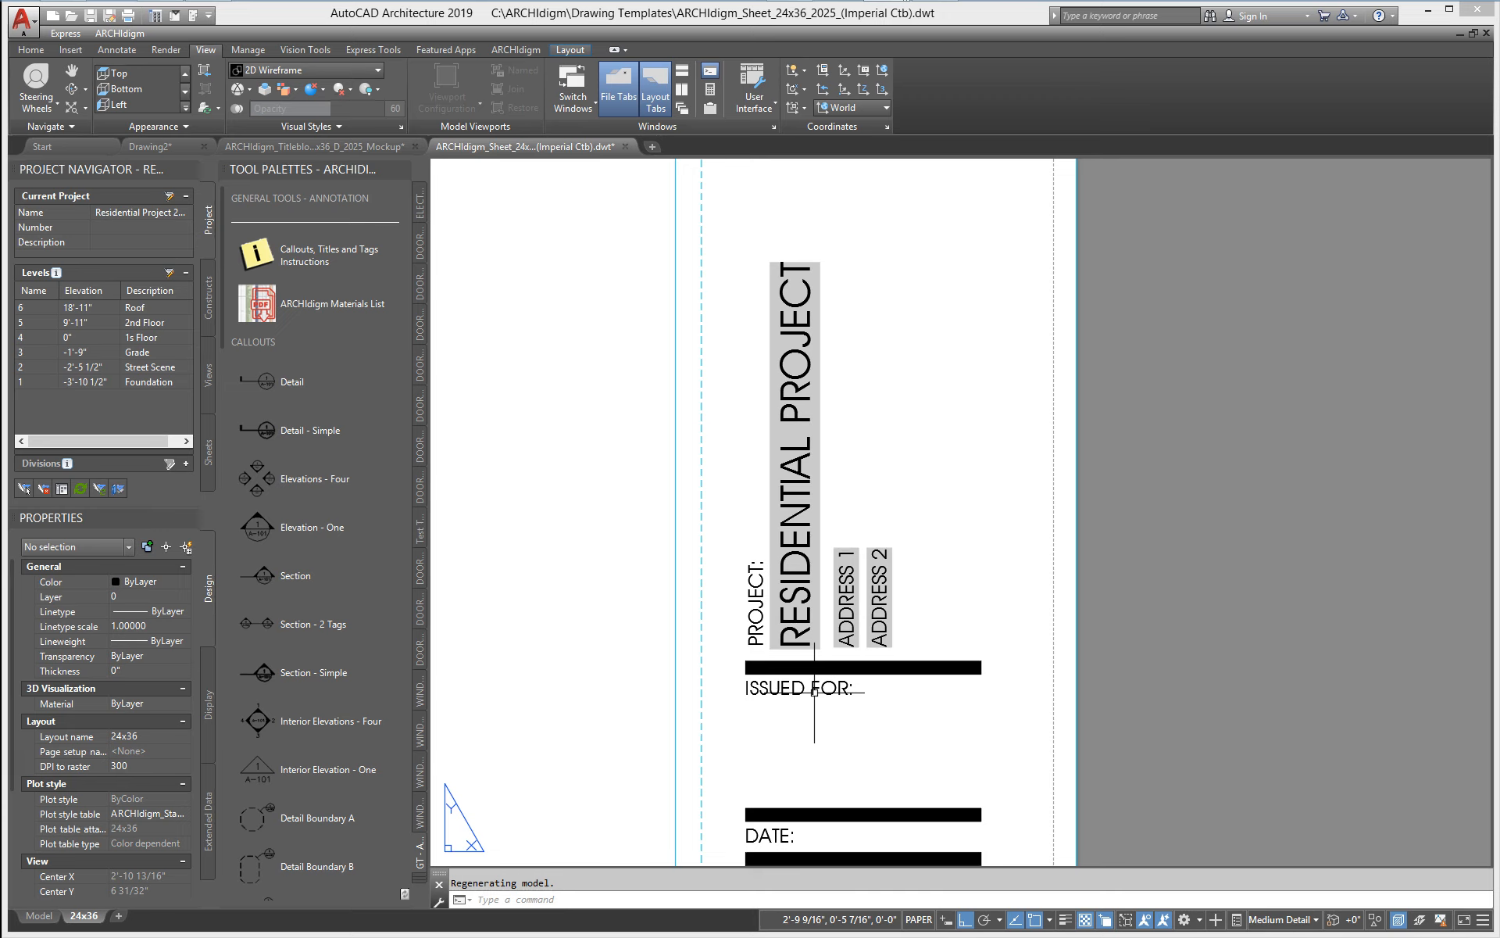
{"action": "scroll", "coordinate": [845, 671], "scroll_direction": "up", "scroll_amount": 2}
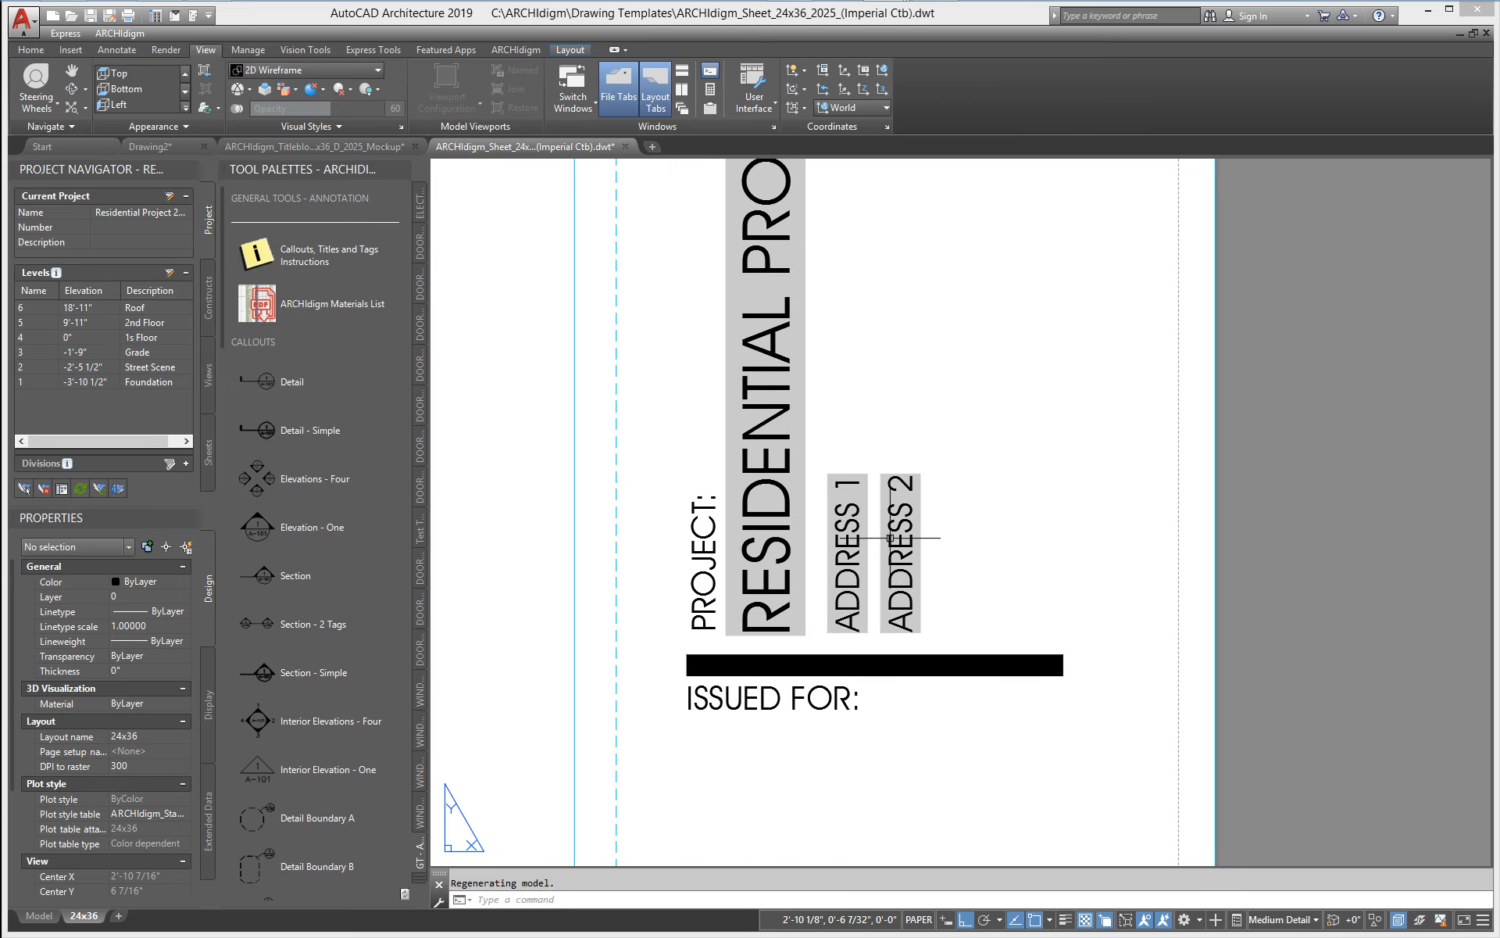
{"action": "middle_click_drag", "start_coordinate": [785, 383], "coordinate": [851, 422]}
{"action": "scroll", "coordinate": [850, 422], "scroll_direction": "down", "scroll_amount": 2}
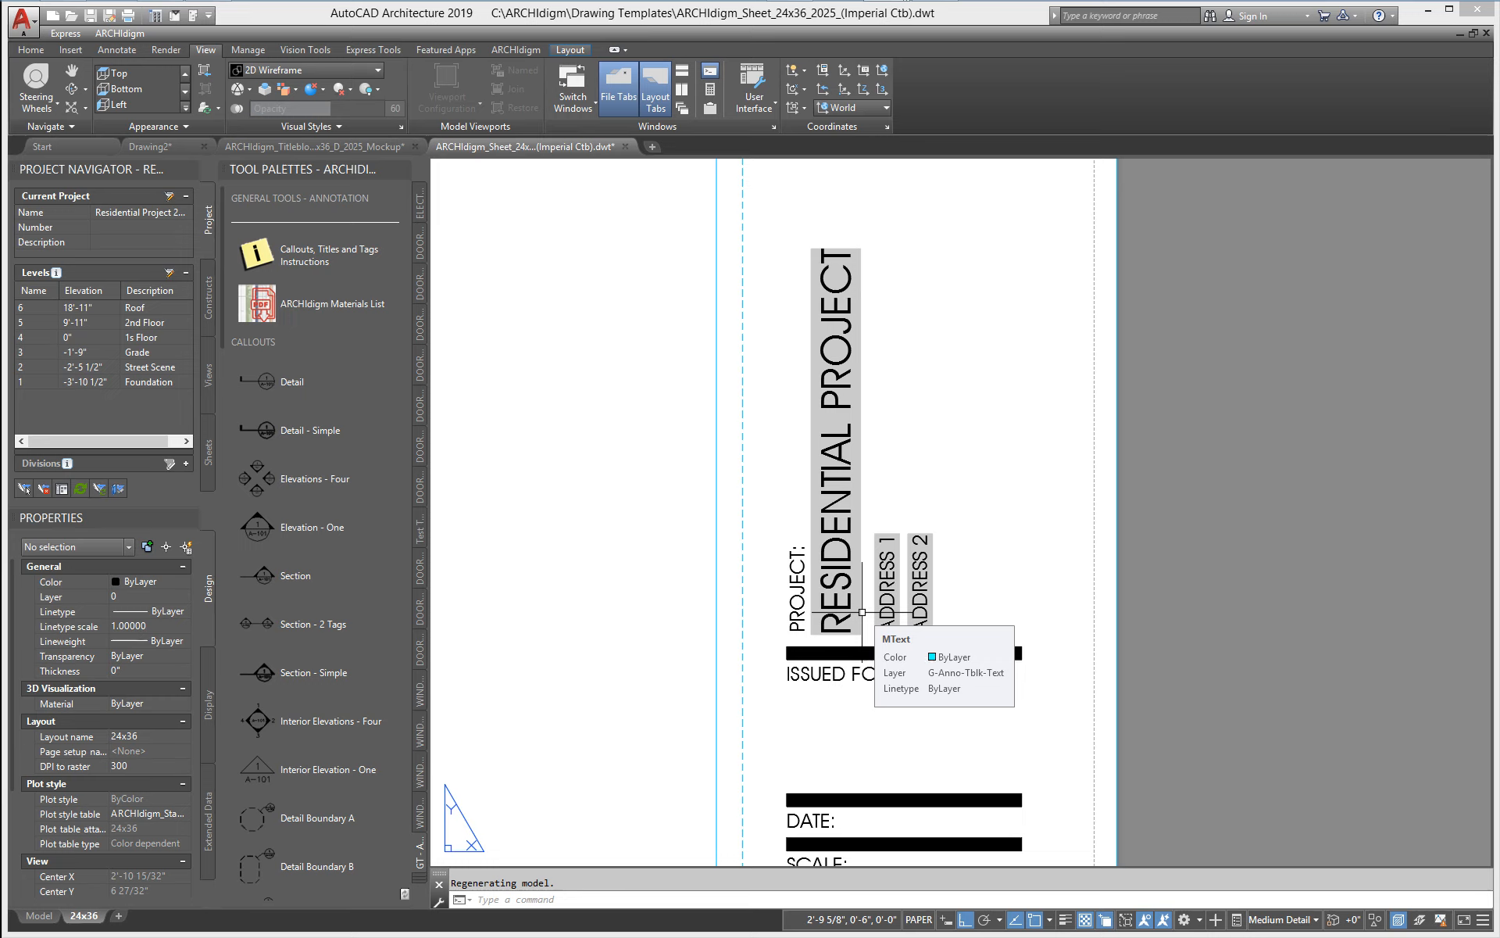
{"action": "middle_click_drag", "start_coordinate": [936, 597], "coordinate": [967, 520]}
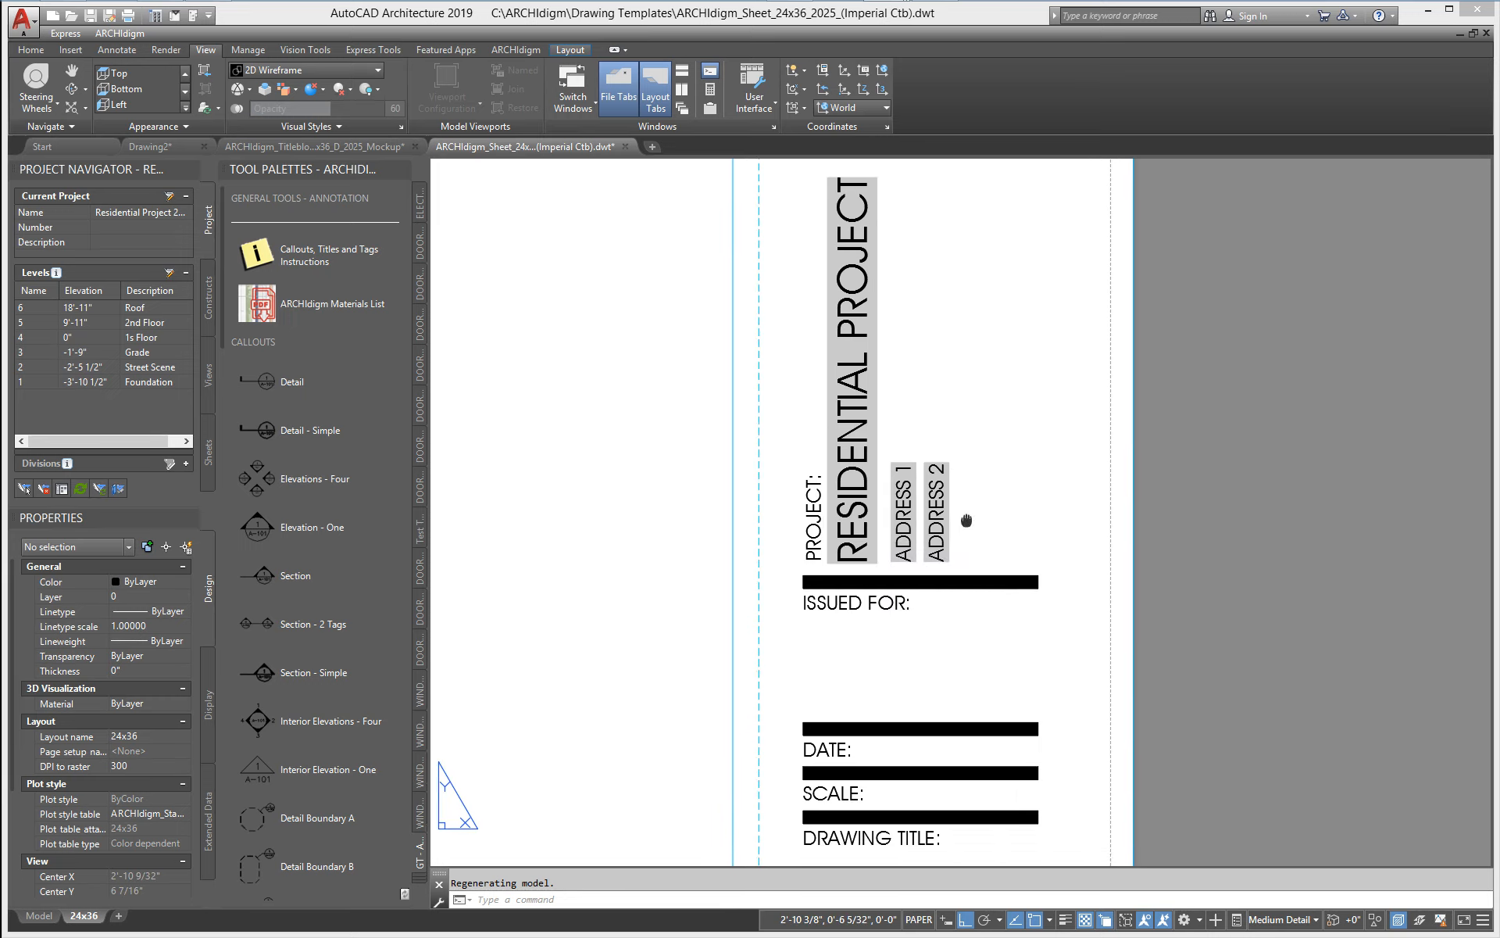
{"action": "scroll", "coordinate": [872, 529], "scroll_direction": "up", "scroll_amount": 2}
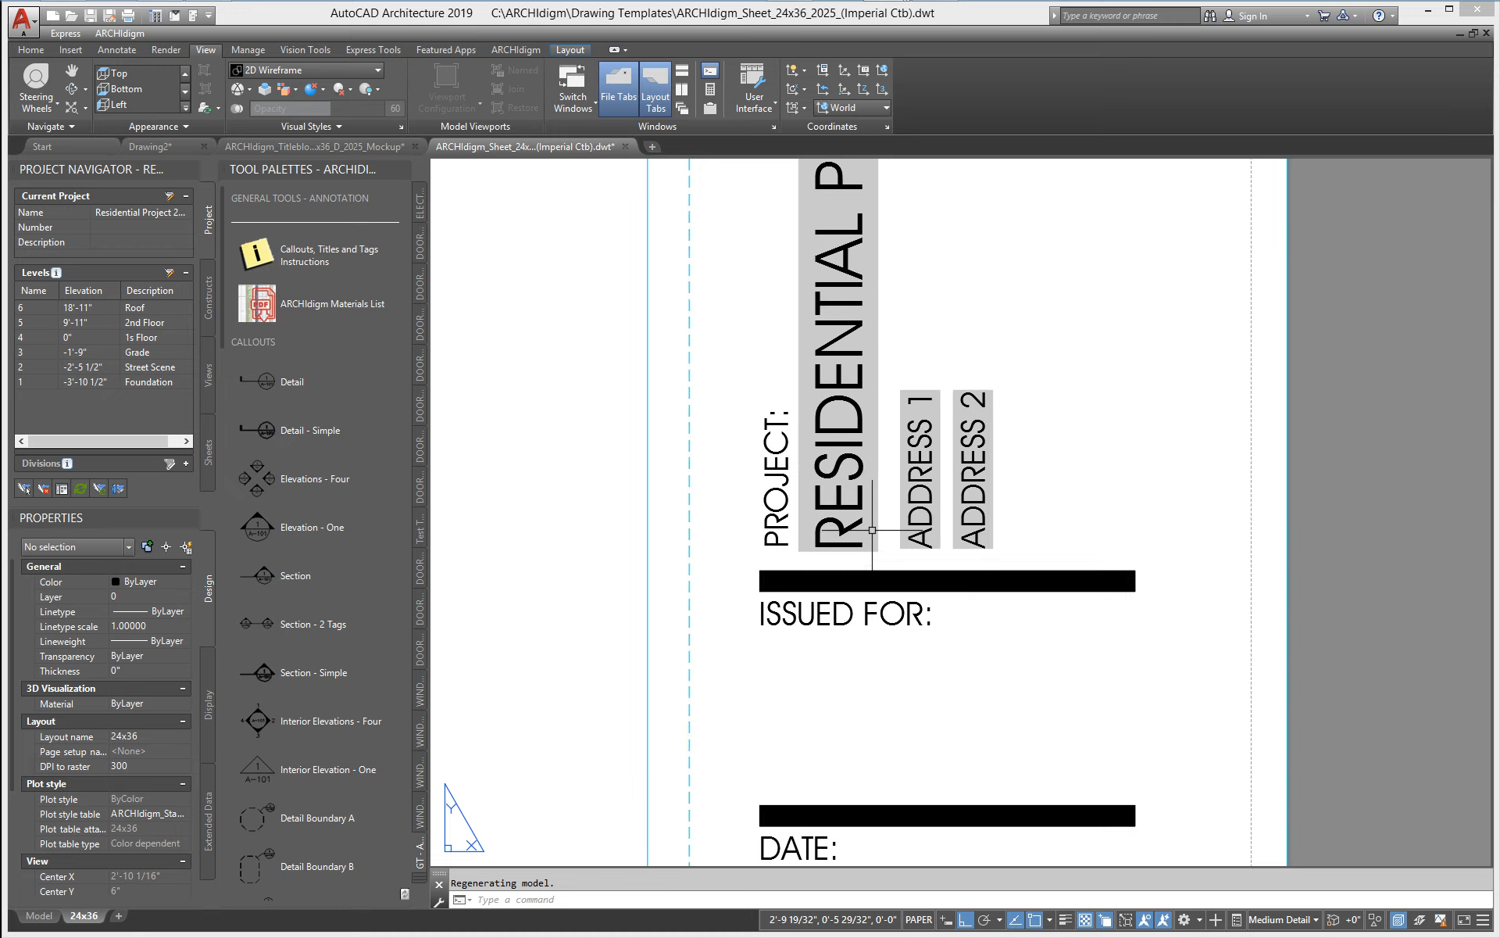
{"action": "scroll", "coordinate": [872, 529], "scroll_direction": "down", "scroll_amount": 2}
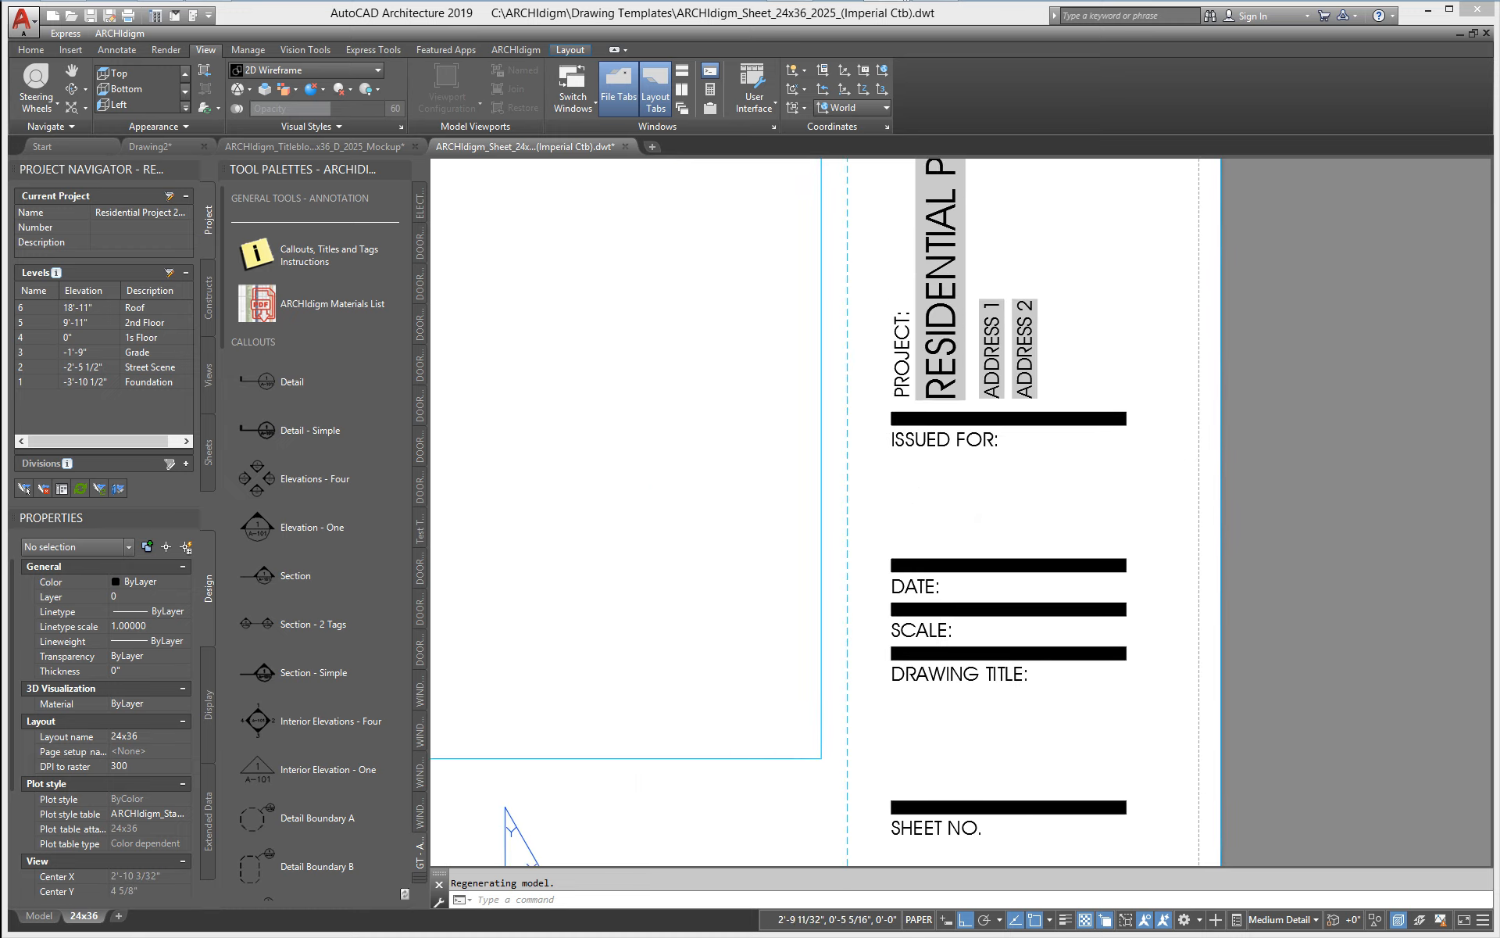
{"action": "middle_click_drag", "start_coordinate": [948, 545], "coordinate": [930, 498]}
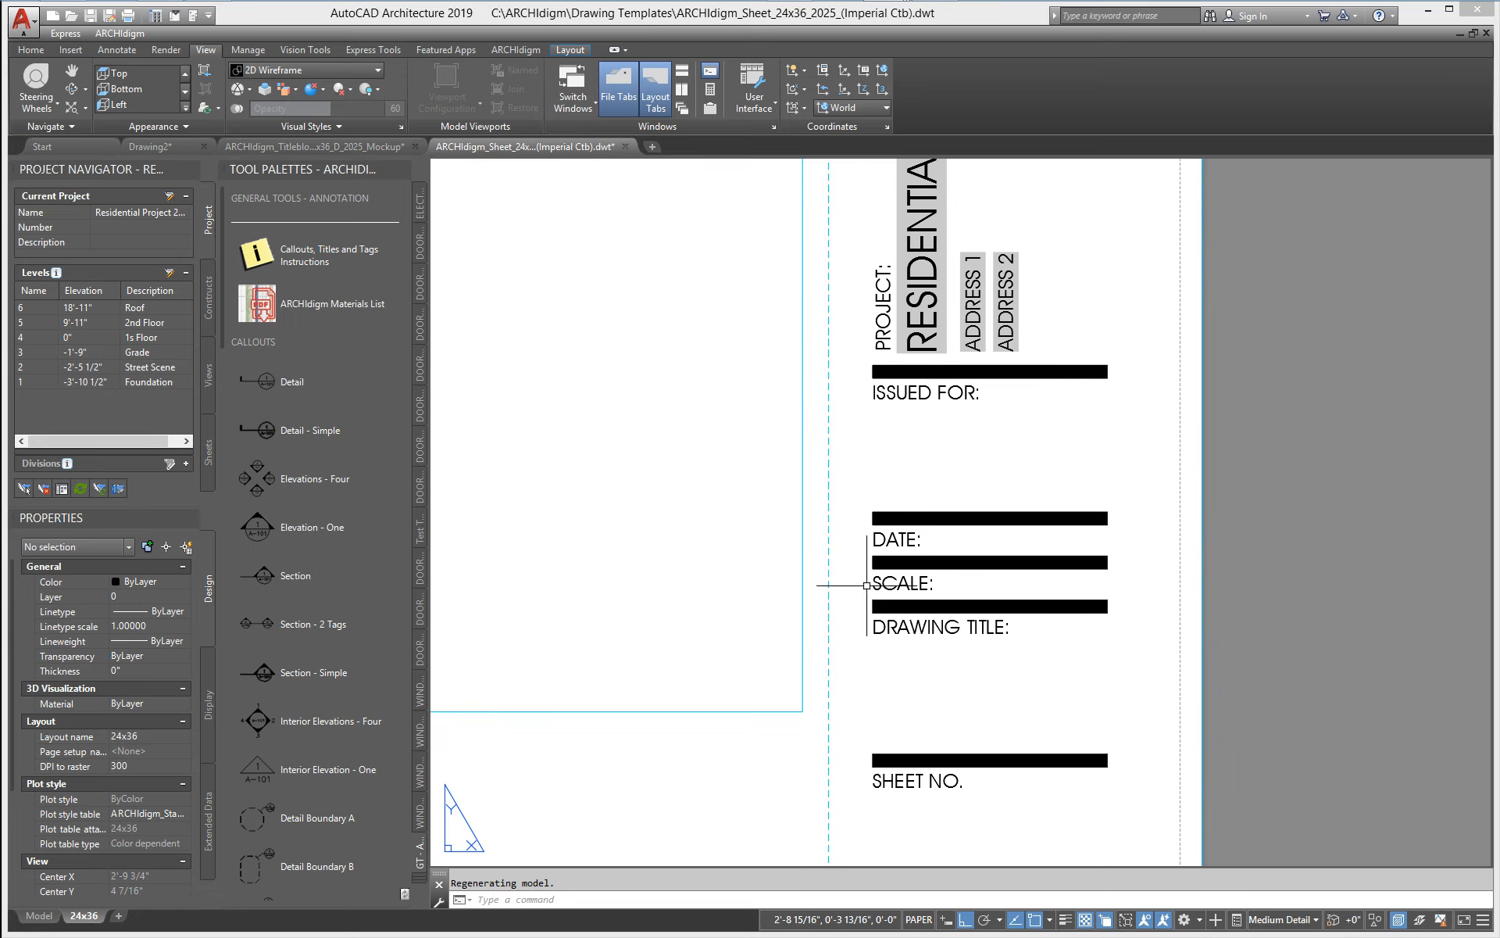
{"action": "middle_click_drag", "start_coordinate": [929, 536], "coordinate": [839, 479]}
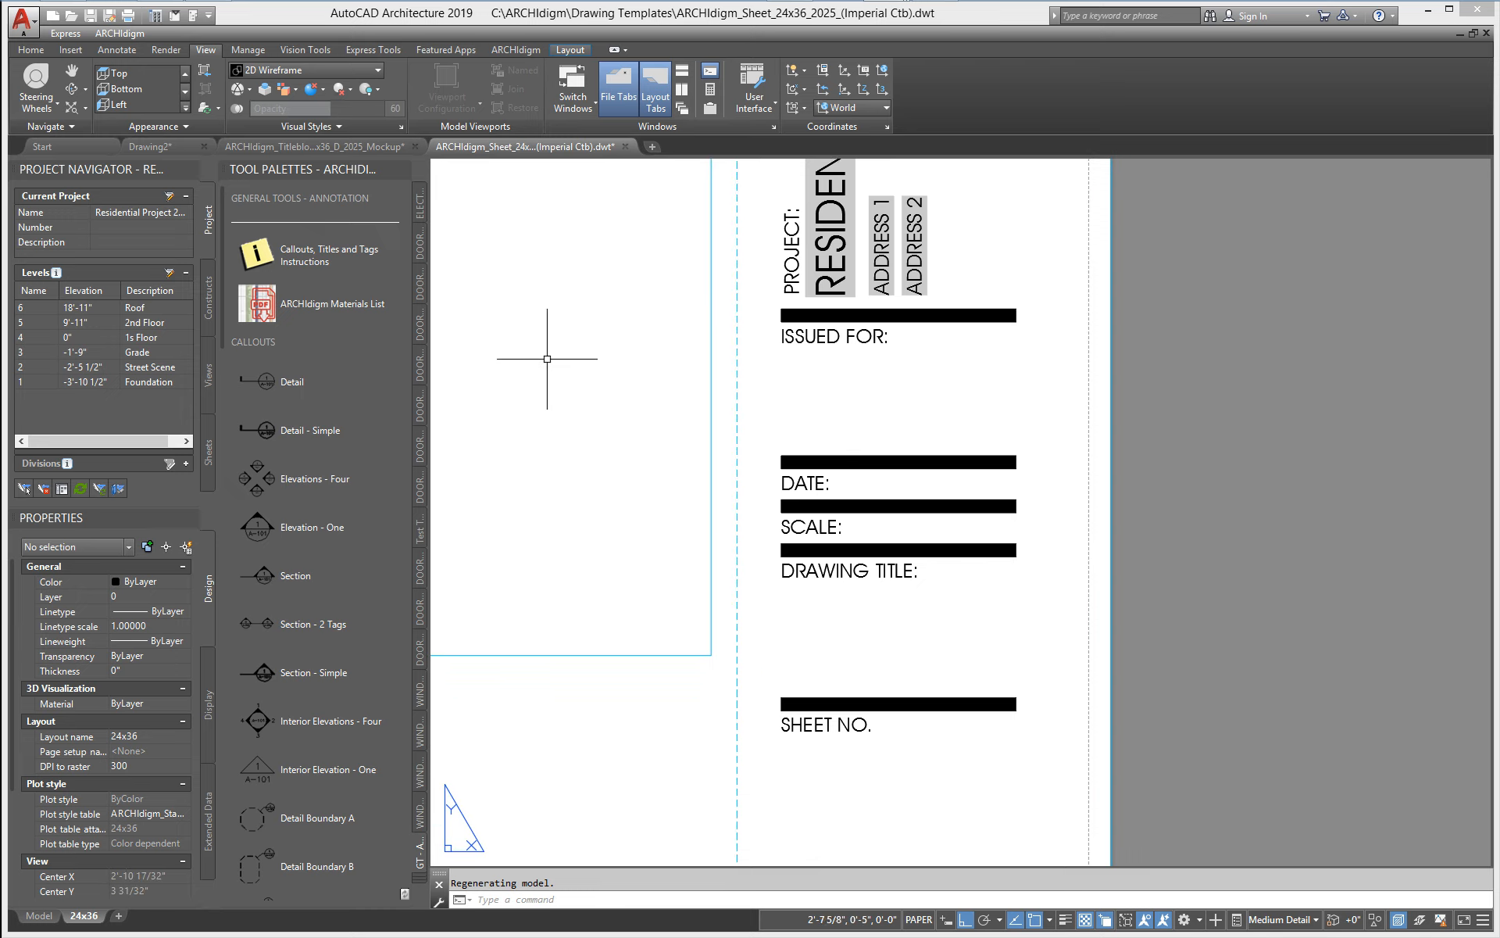
- Open the current project's detailed information and add an Issued For Line 1 entry below Project Address Line 2
{"action": "left_click", "coordinate": [169, 196]}
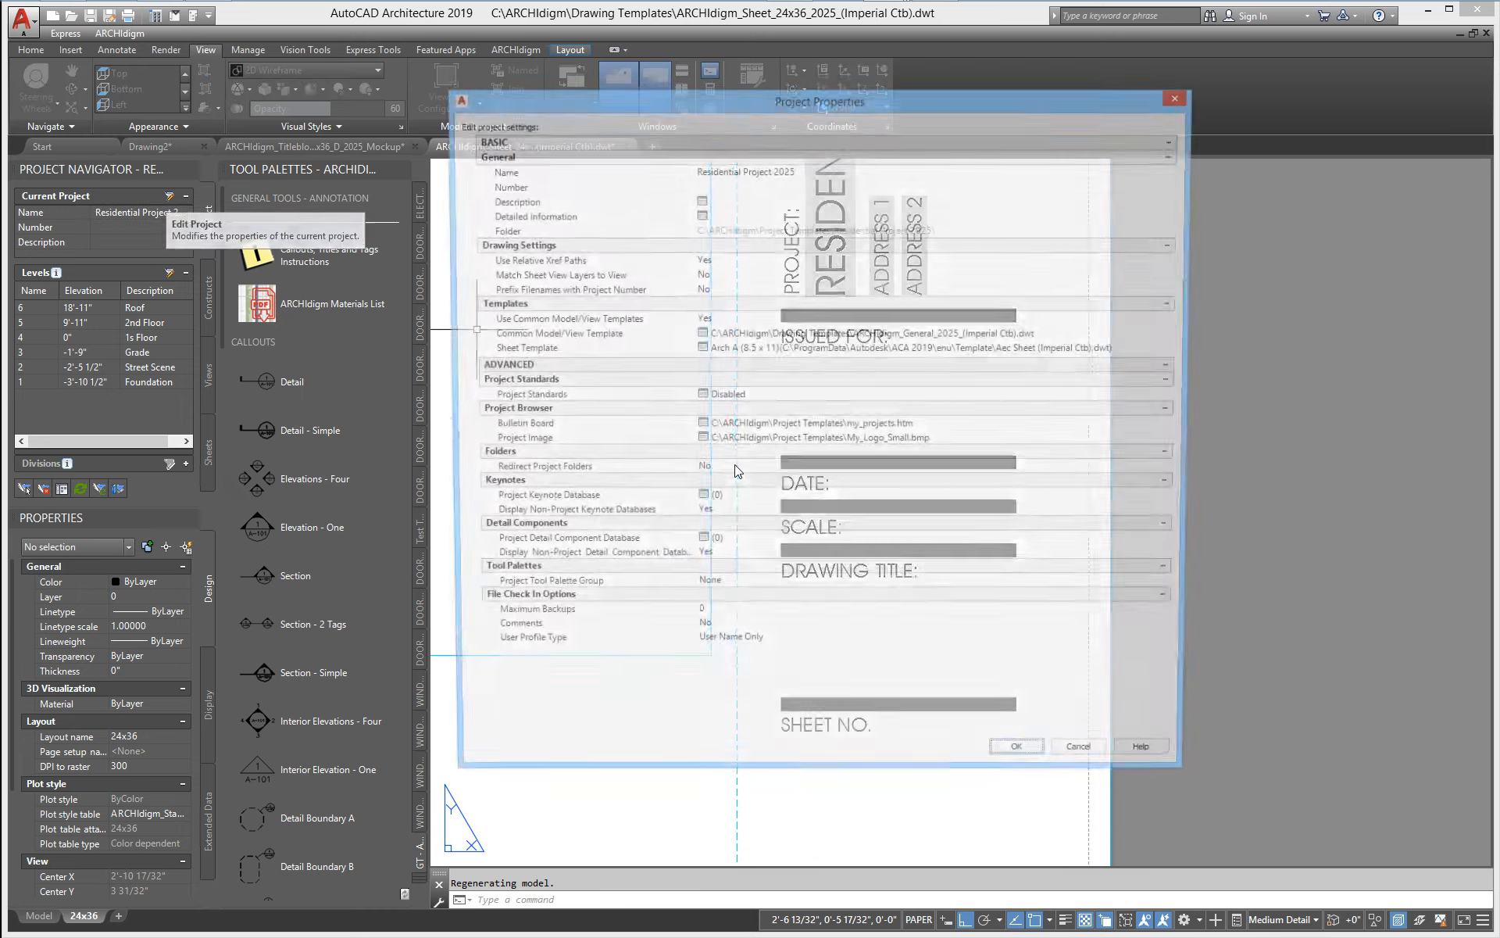
{"action": "left_click", "coordinate": [701, 216]}
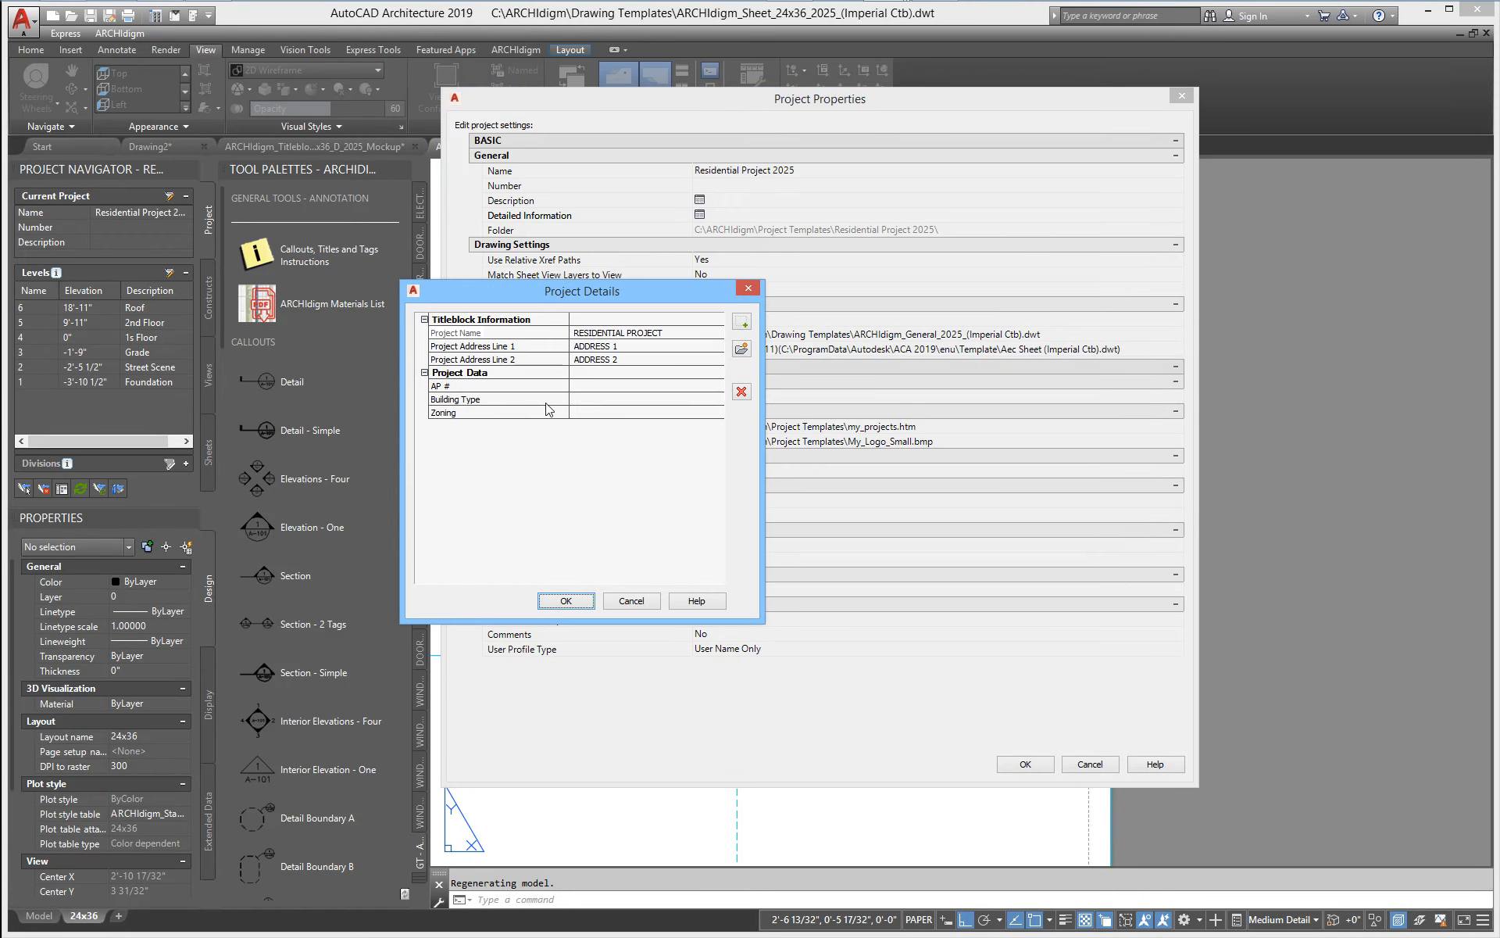
{"action": "left_click", "coordinate": [450, 360]}
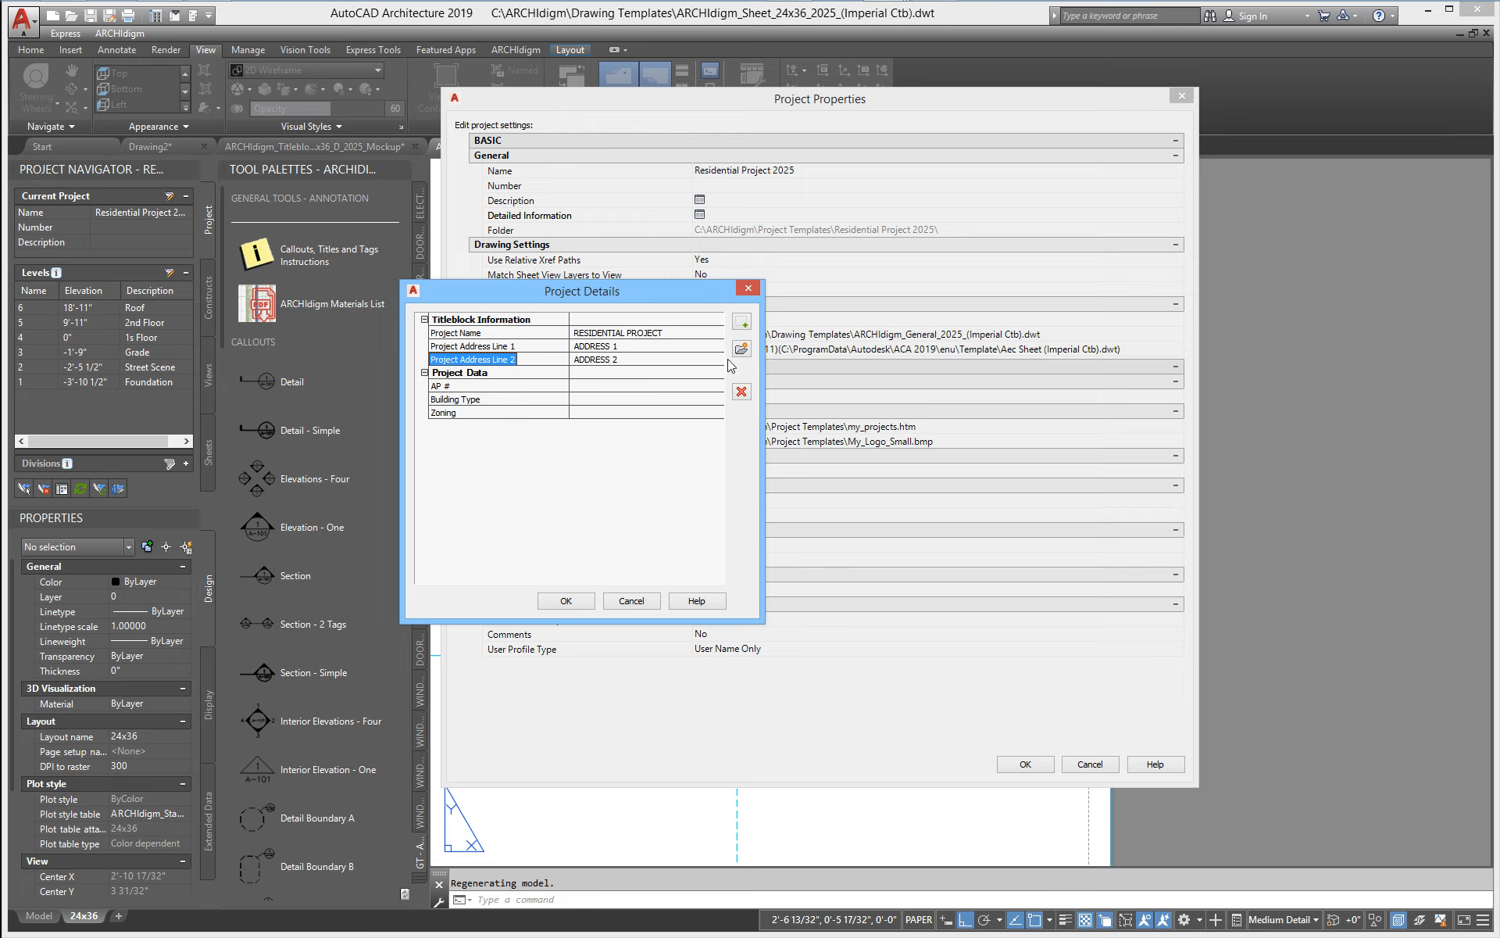
{"action": "left_click", "coordinate": [742, 325]}
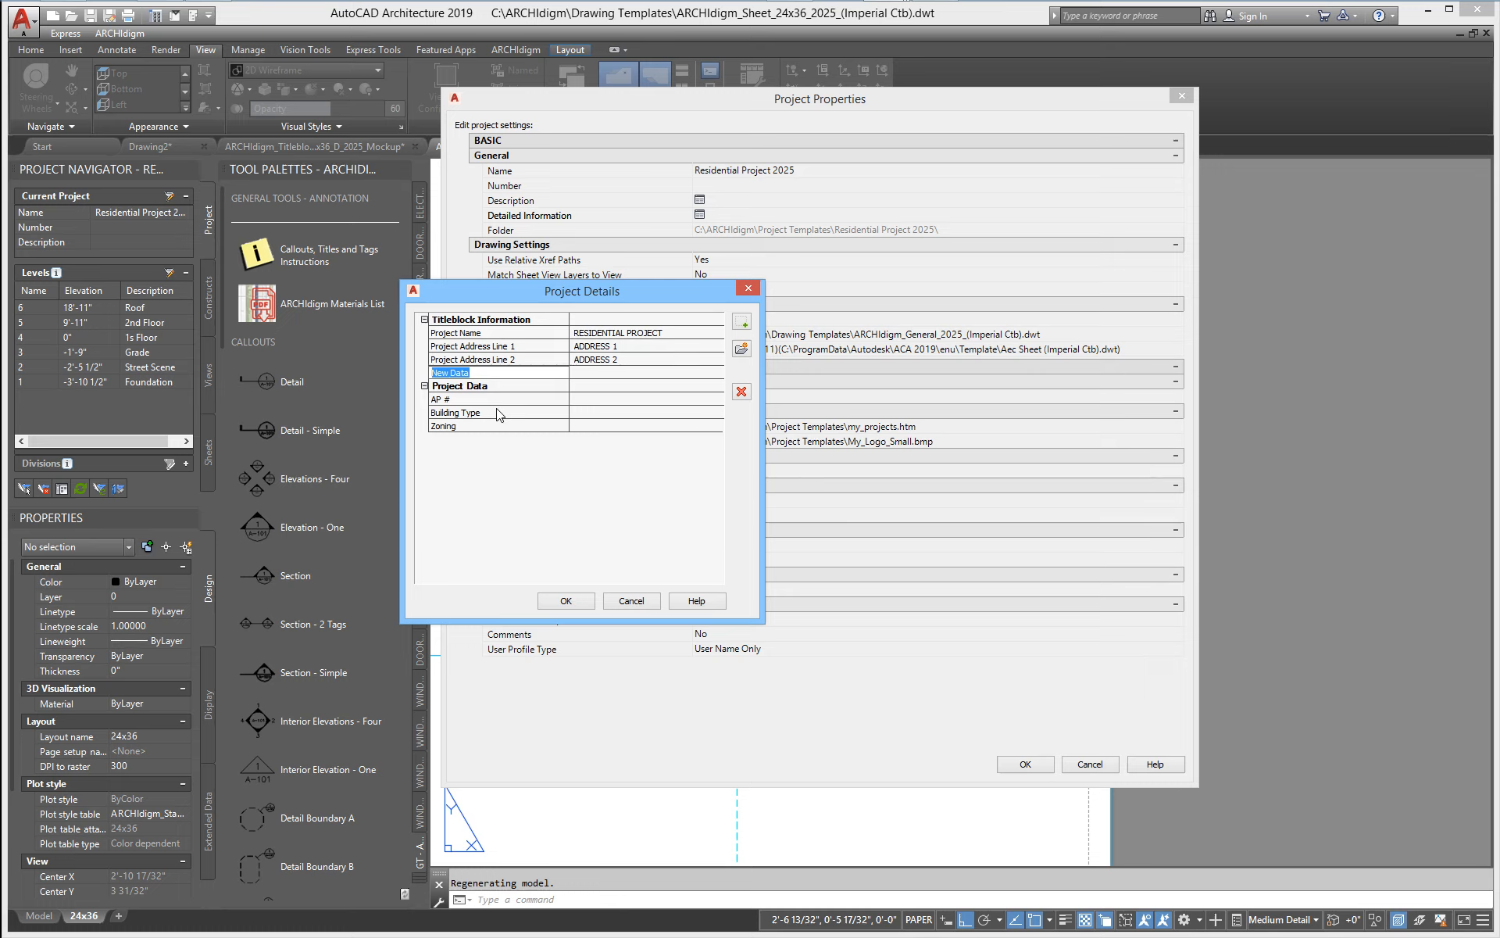
{"action": "type", "text": "Issued For Line 1"}
{"action": "key", "text": "Return"}
- Add entries Issued For Line 2, Issued For Line 3 and Issued For Line 4 to the Titleblock Information, and accept the project properties
{"action": "left_click", "coordinate": [741, 322]}
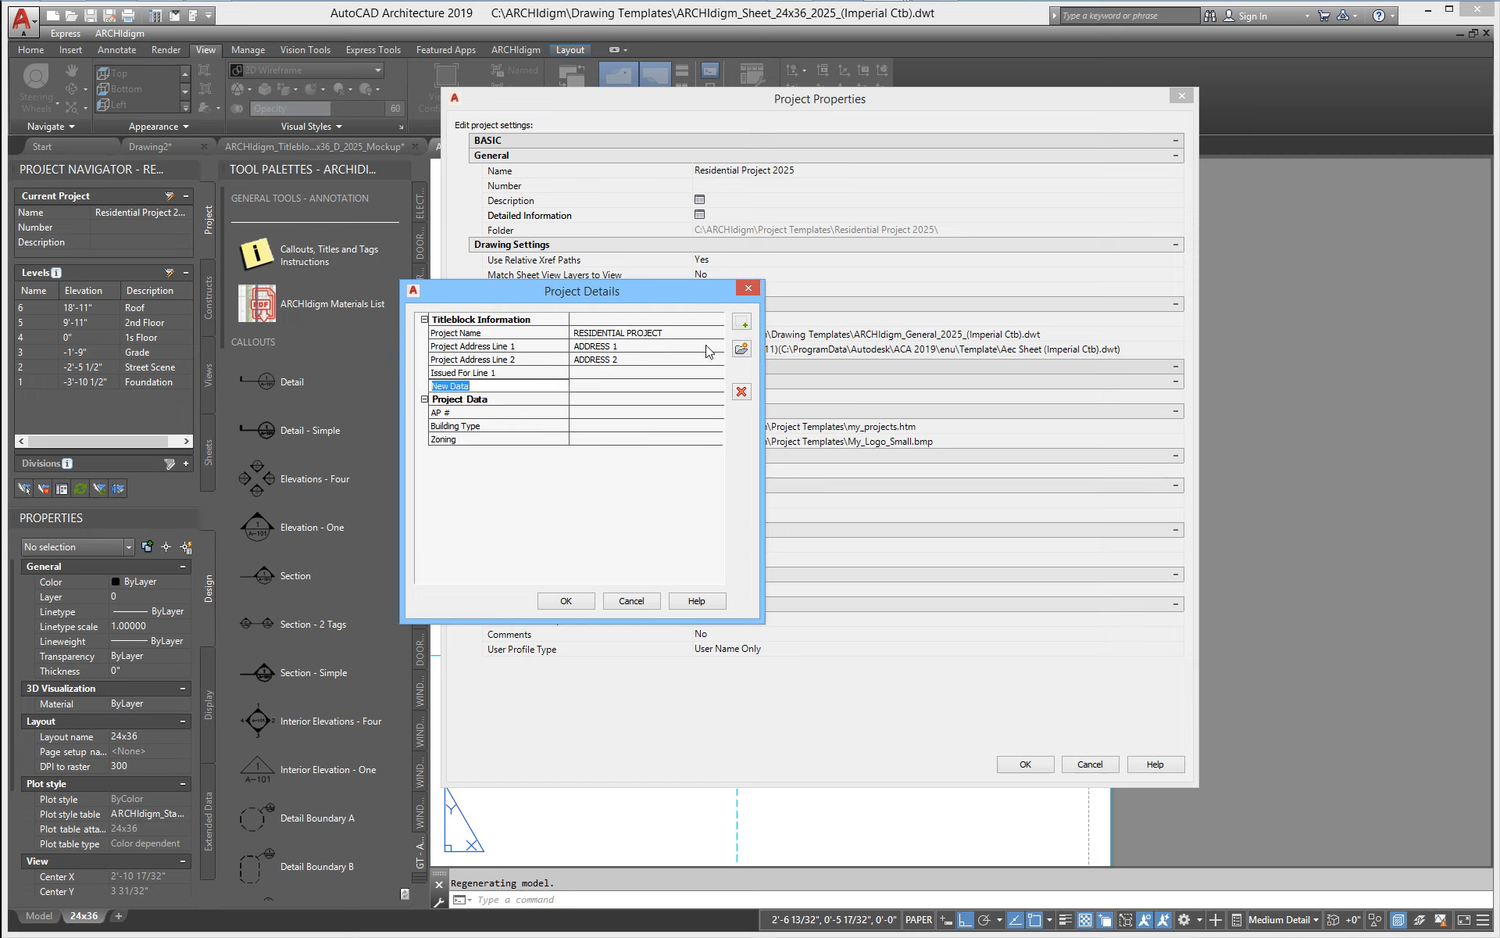
{"action": "type", "text": "Issued For Line 1"}
{"action": "left_click", "coordinate": [741, 322]}
{"action": "type", "text": "Issued For Line 1"}
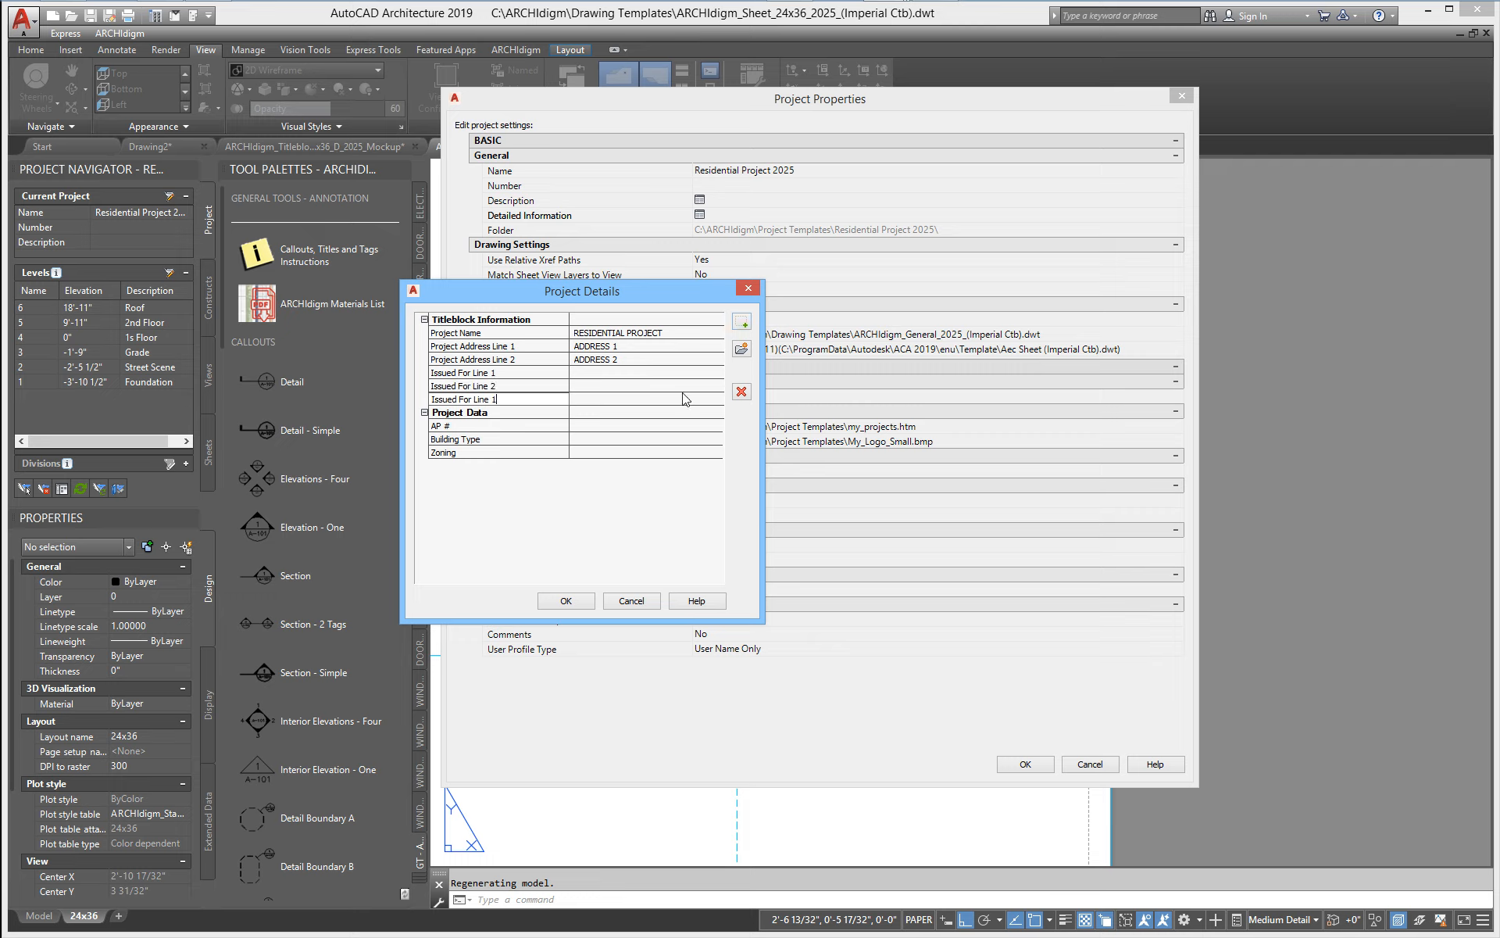
{"action": "left_click", "coordinate": [656, 396]}
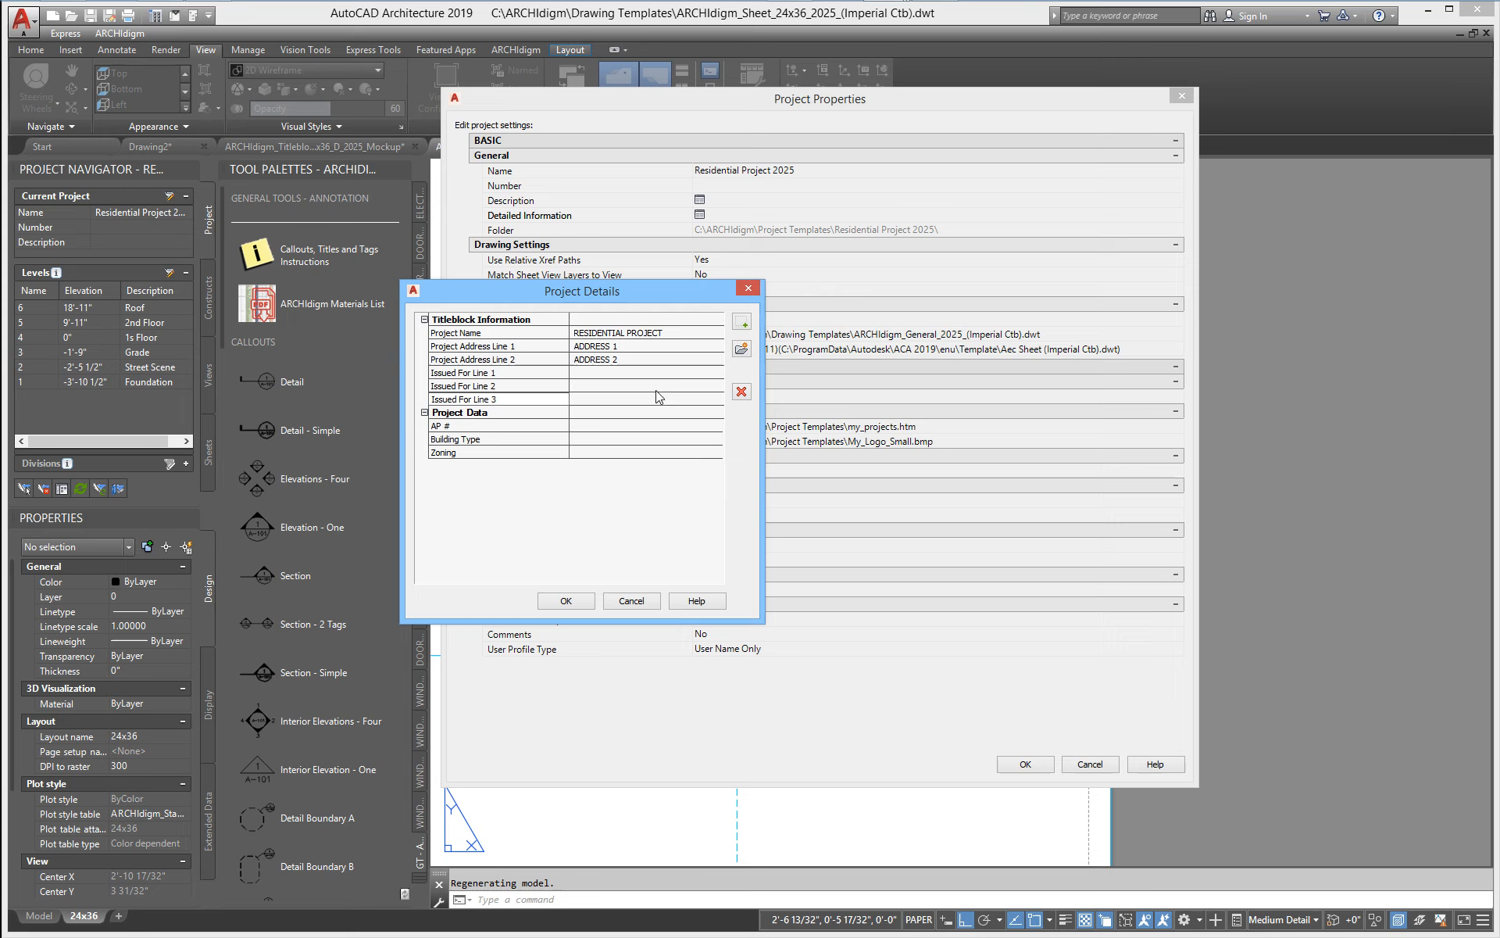
{"action": "left_click", "coordinate": [739, 326]}
{"action": "type", "text": "Issued For Line 1"}
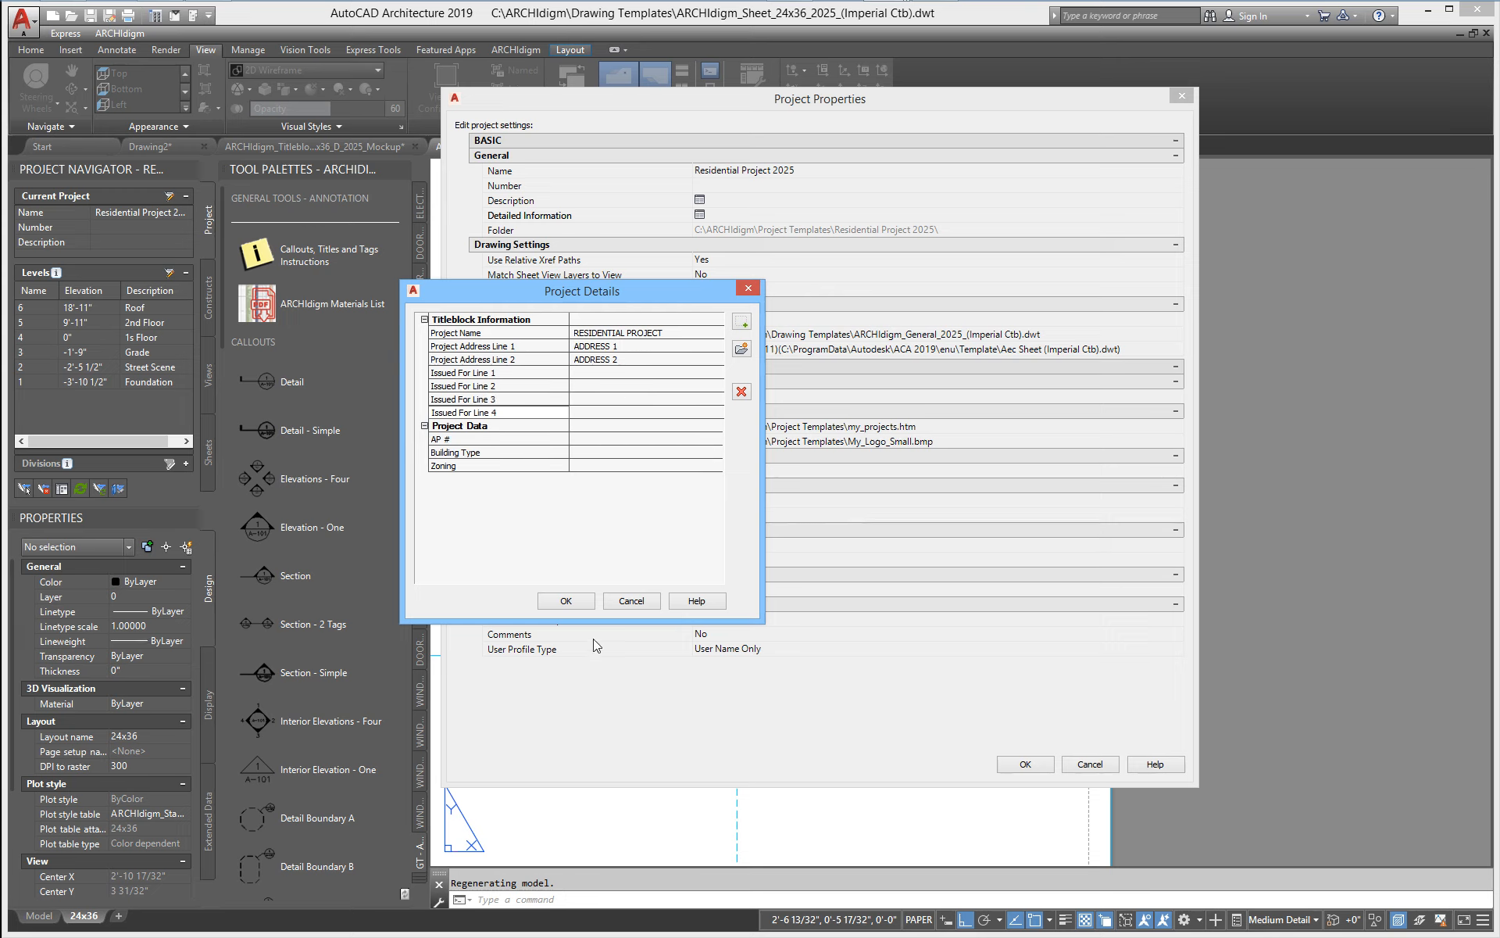
{"action": "left_click", "coordinate": [578, 602]}
{"action": "left_click", "coordinate": [1029, 767]}
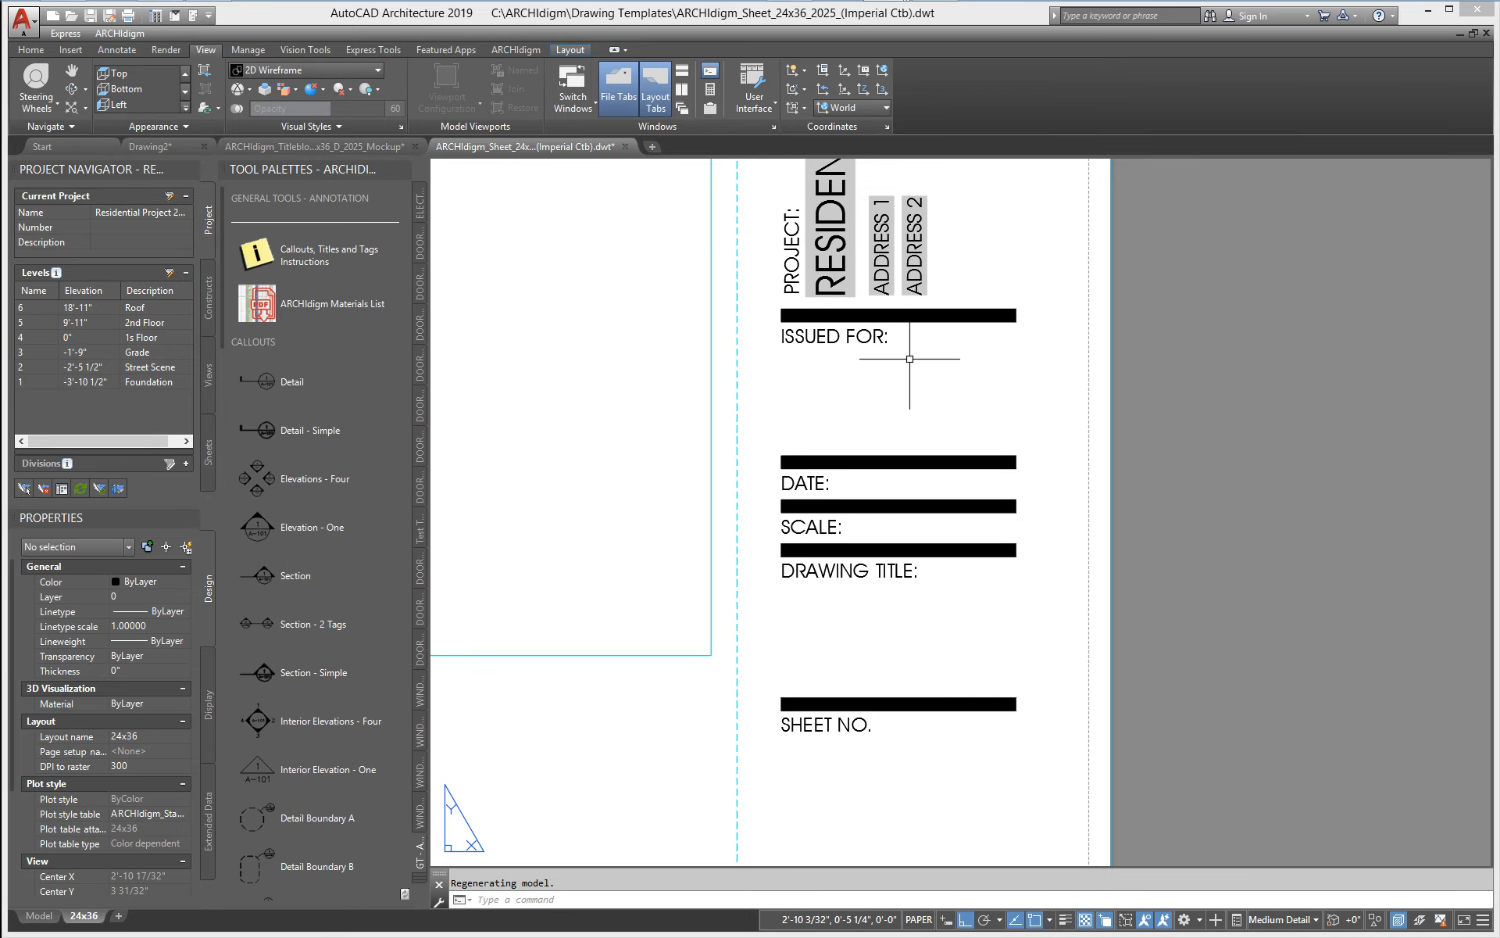
- Copy the ADDRESS 1 field text down into the ISSUED FOR section of the titleblock
{"action": "key", "text": "Return"}
{"action": "left_click", "coordinate": [882, 258]}
{"action": "key", "text": "Return"}
{"action": "left_click", "coordinate": [1008, 254]}
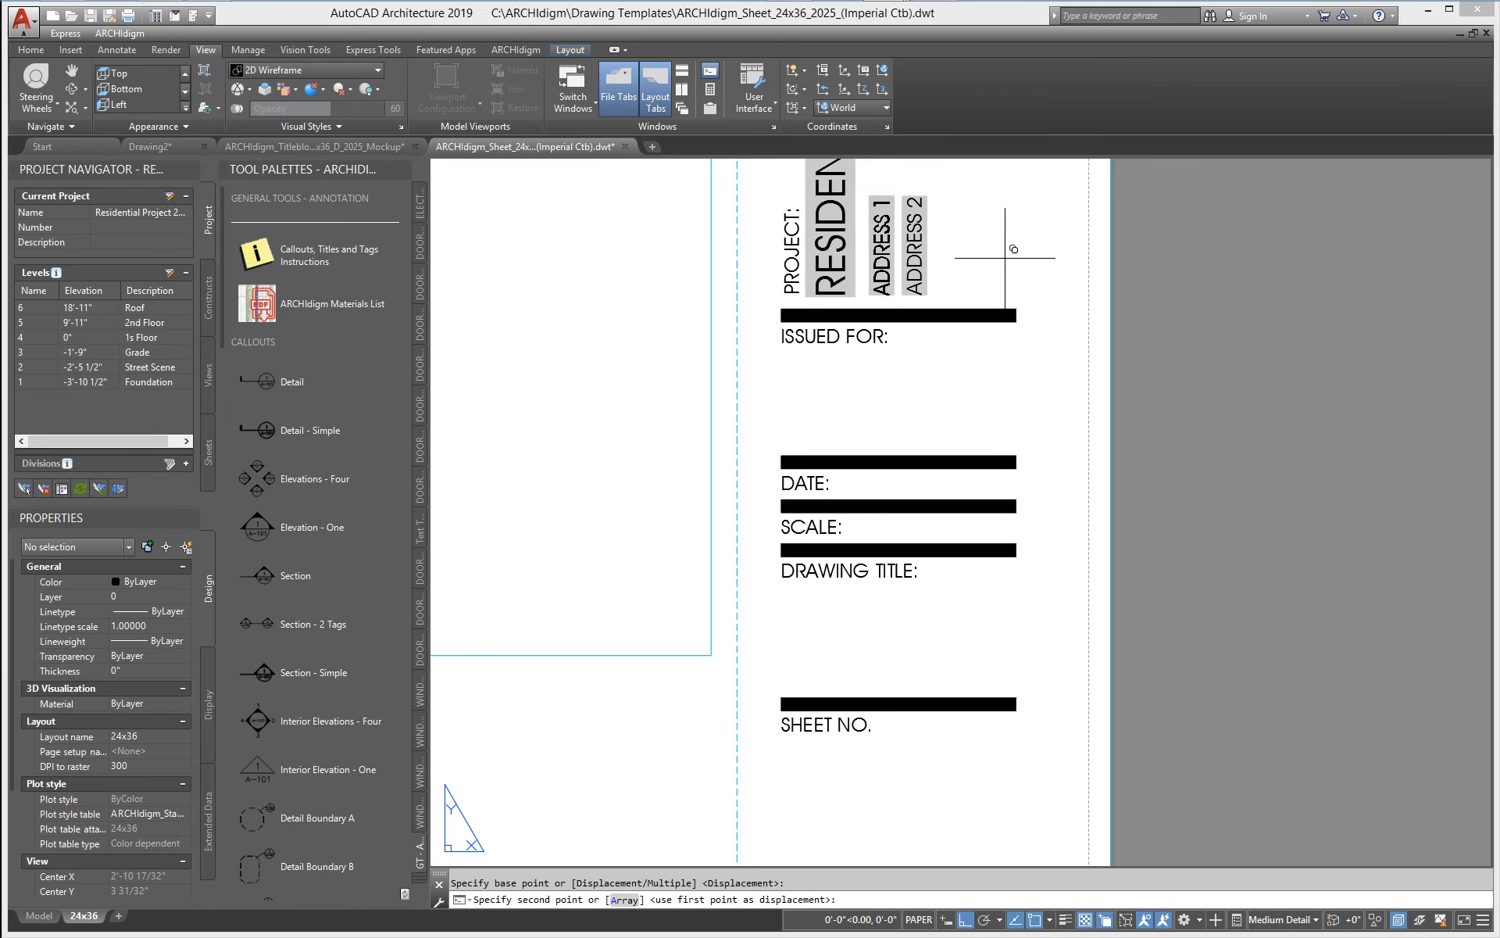
{"action": "left_click", "coordinate": [899, 403]}
{"action": "left_click", "coordinate": [892, 406]}
- Rotate the copied ADDRESS 1 text about its insertion point to 0 degrees so it reads horizontally
{"action": "left_click", "coordinate": [875, 430]}
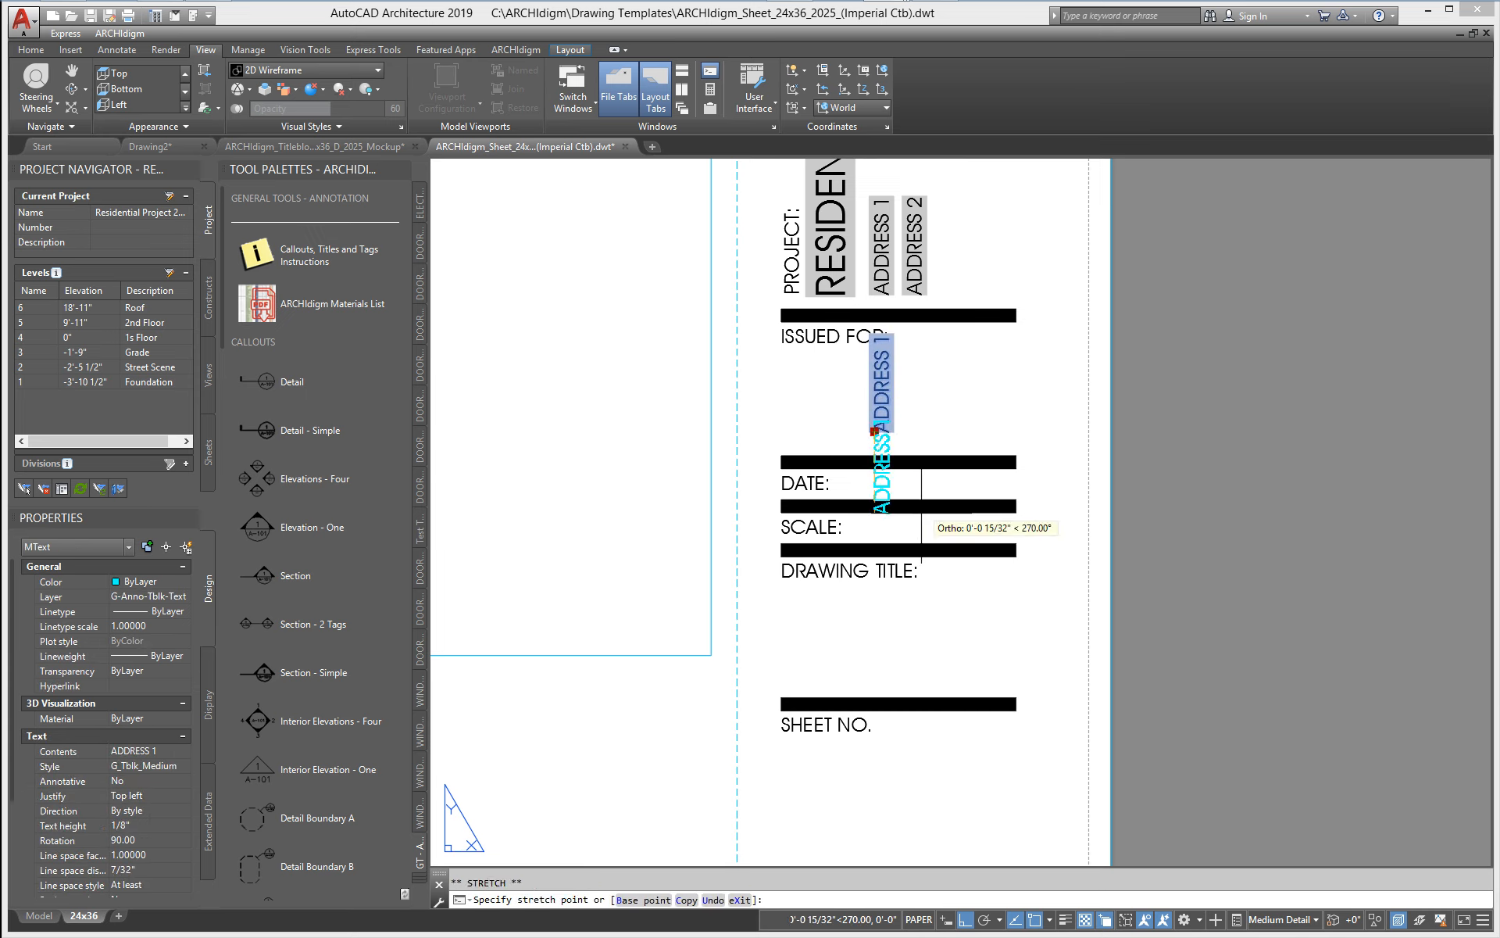
{"action": "key", "text": "space"}
{"action": "key", "text": "space"}
{"action": "left_click", "coordinate": [864, 612]}
- Align the copied text with the lower left end of the ISSUED FOR: label and shift it 1/8" down
{"action": "left_click", "coordinate": [874, 431]}
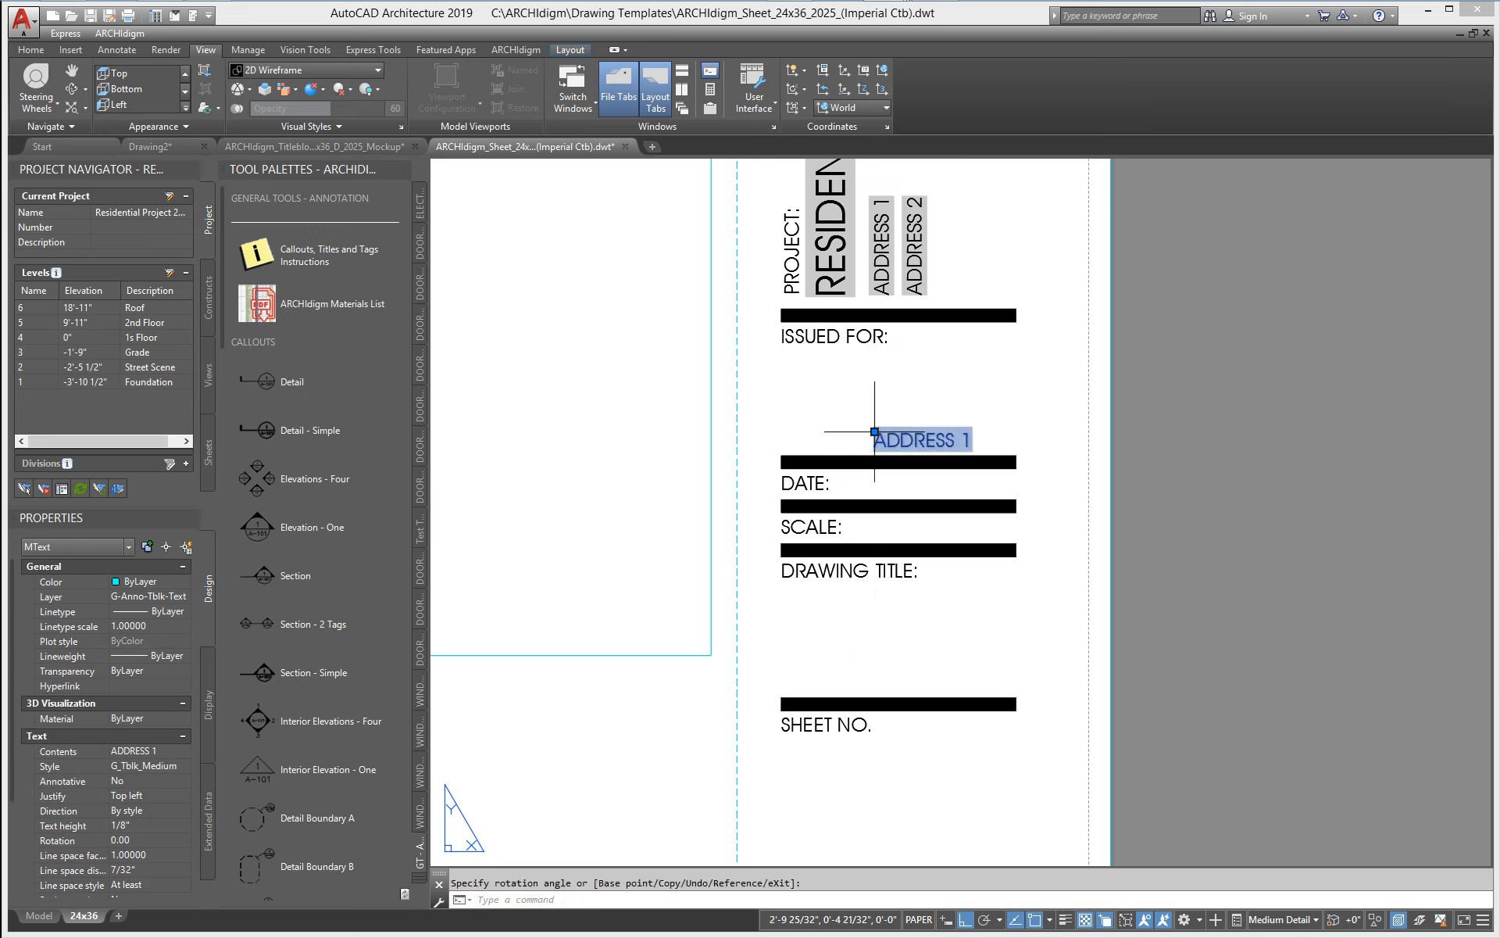
{"action": "scroll", "coordinate": [871, 342], "scroll_direction": "up", "scroll_amount": 2}
{"action": "scroll", "coordinate": [870, 342], "scroll_direction": "up", "scroll_amount": 2}
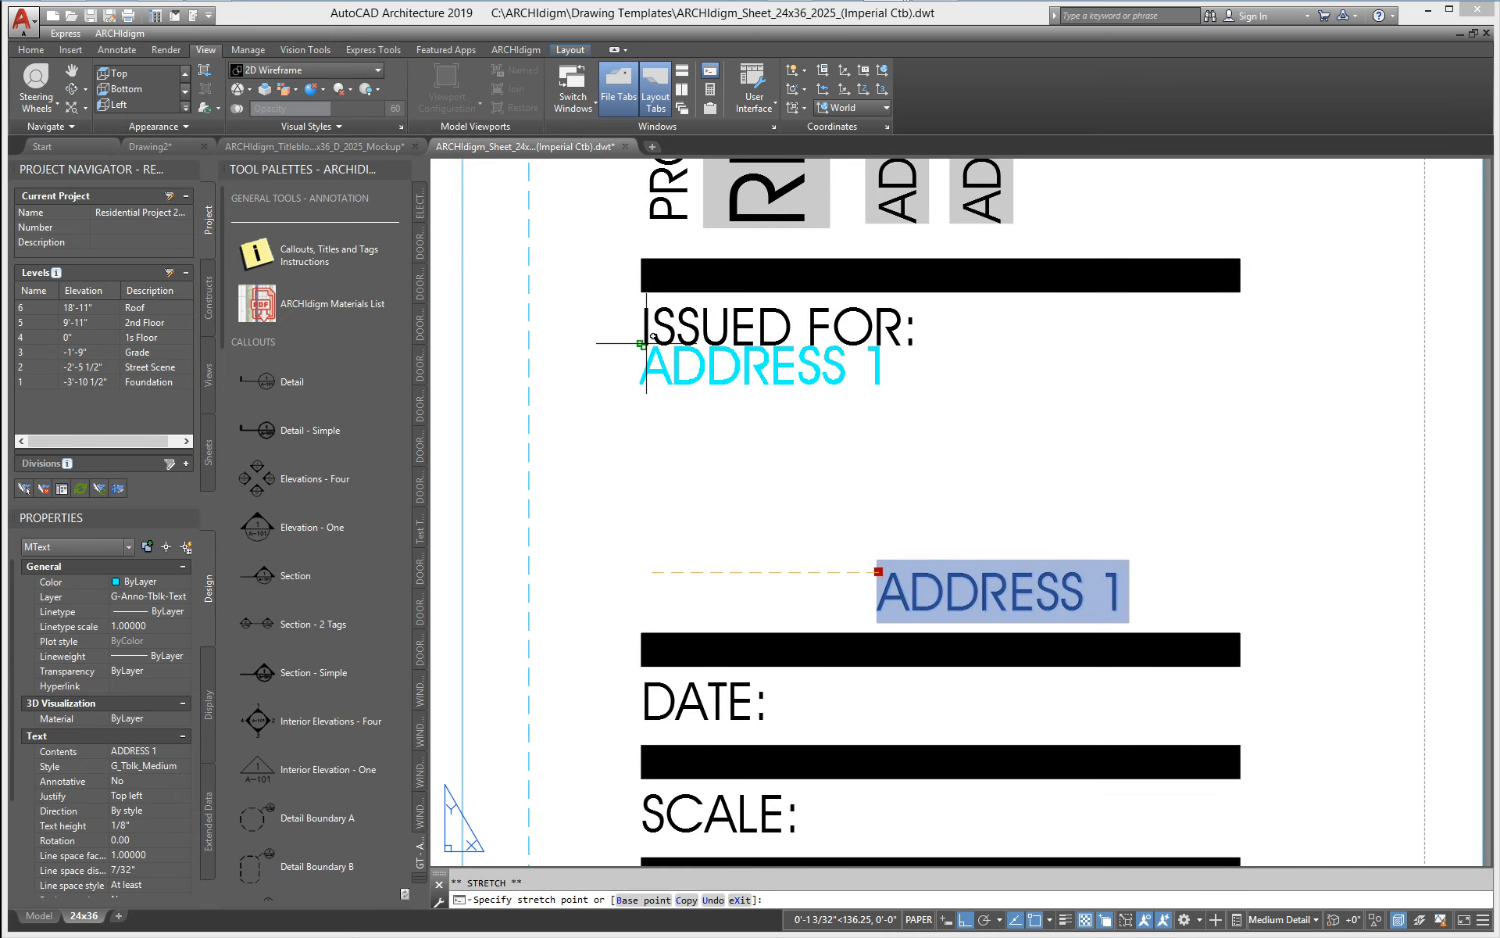
{"action": "left_click", "coordinate": [728, 344]}
{"action": "left_click", "coordinate": [641, 344]}
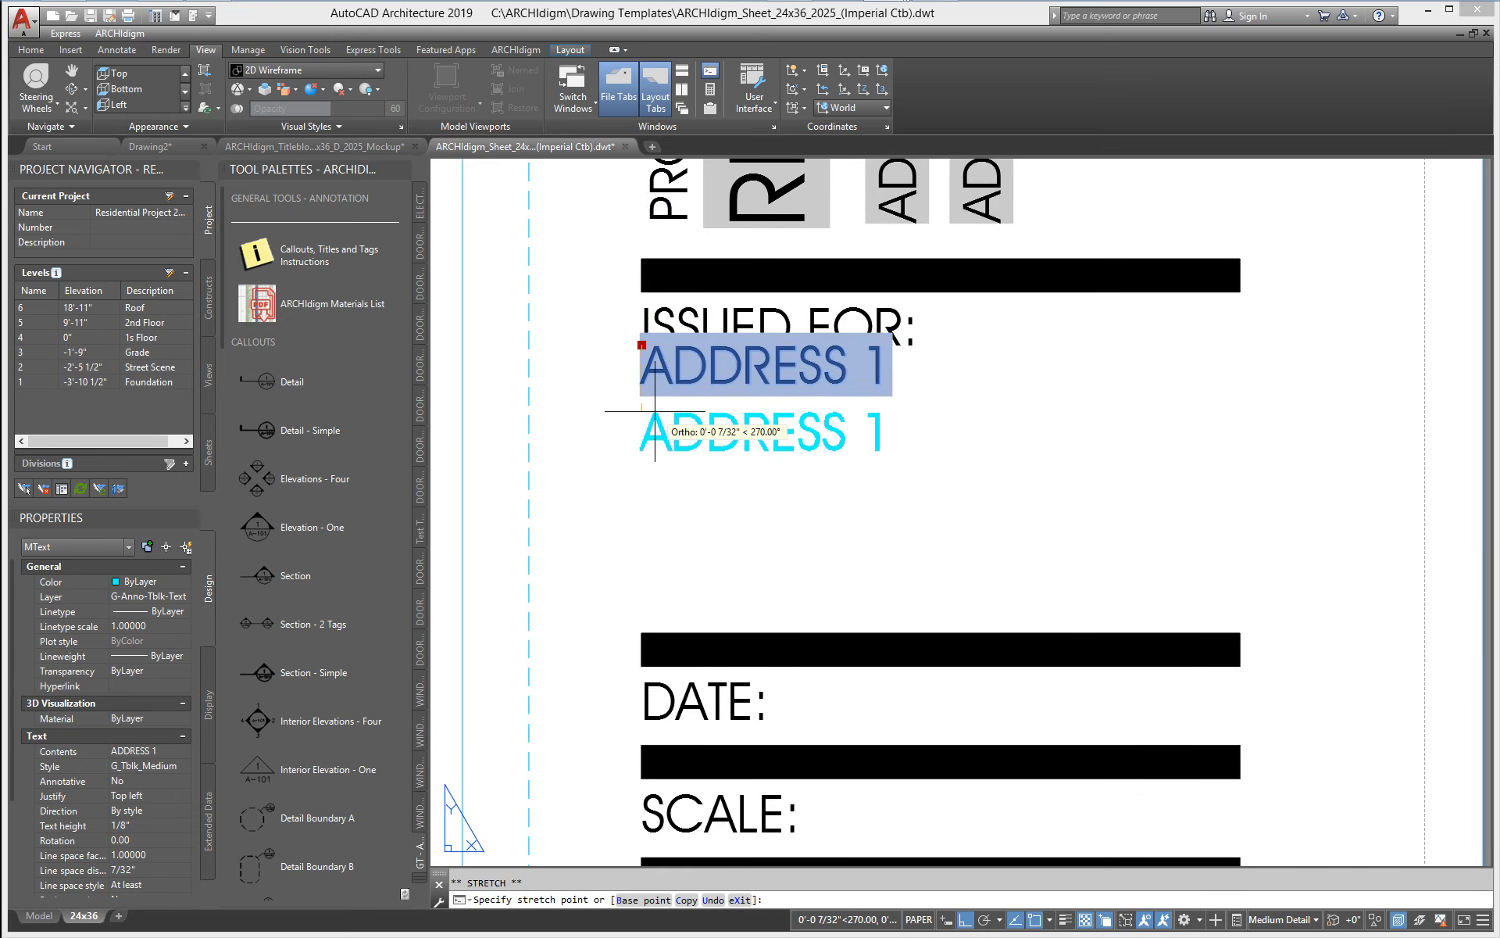
{"action": "type", "text": "1/8"}
{"action": "key", "text": "Return"}
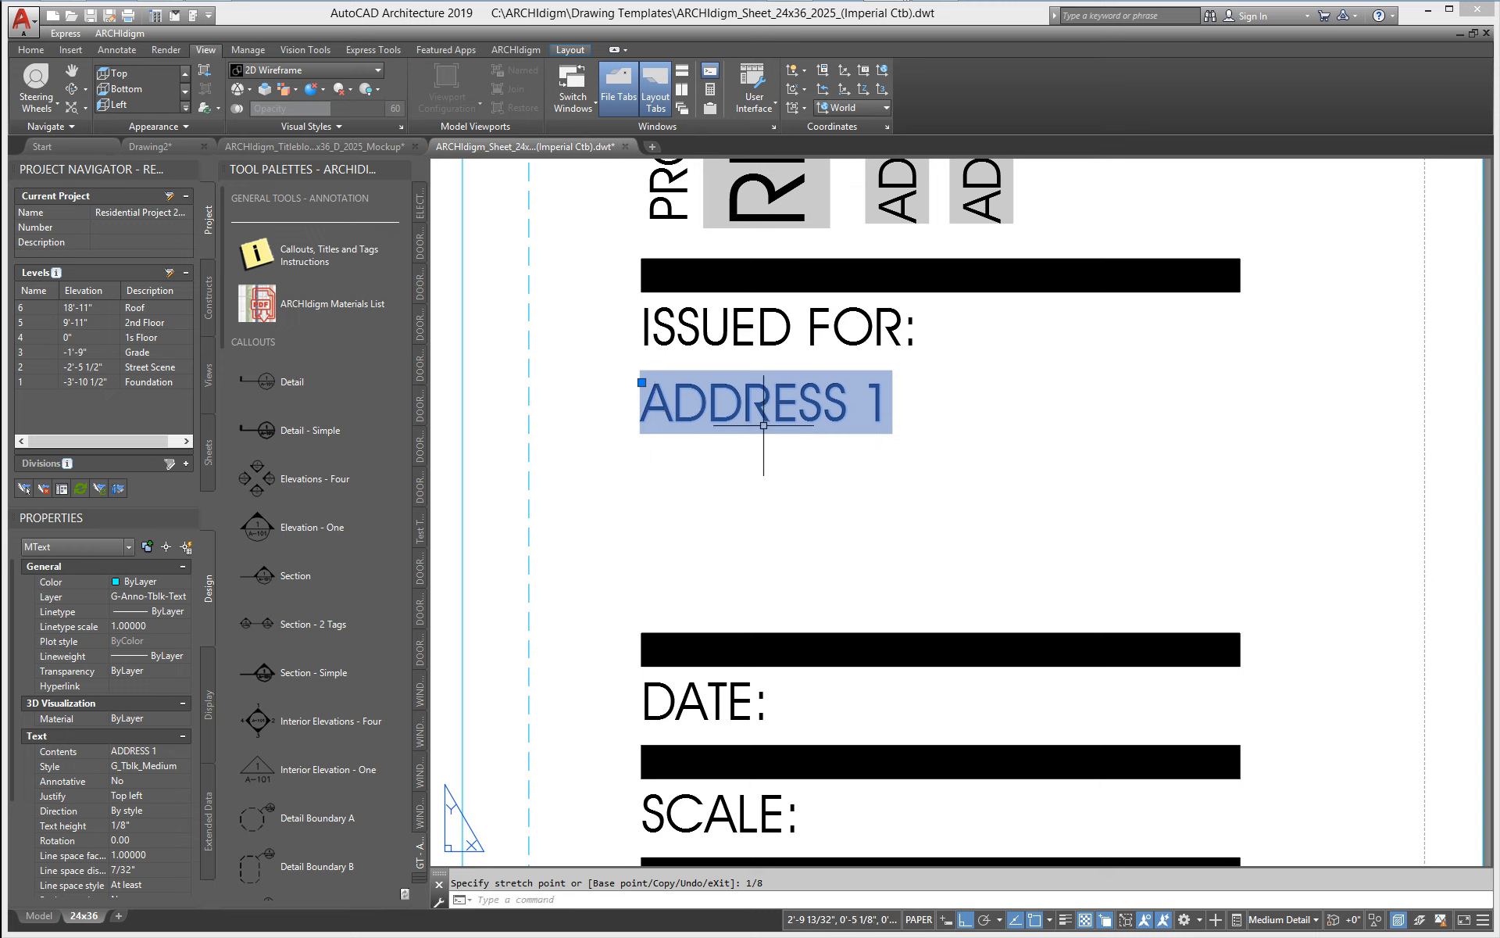
- Move the copied text horizontally to the right by about 11/32" to indent it under the ISSUED FOR: label
{"action": "type", "text": "m"}
{"action": "key", "text": "Return"}
{"action": "left_click", "coordinate": [793, 474]}
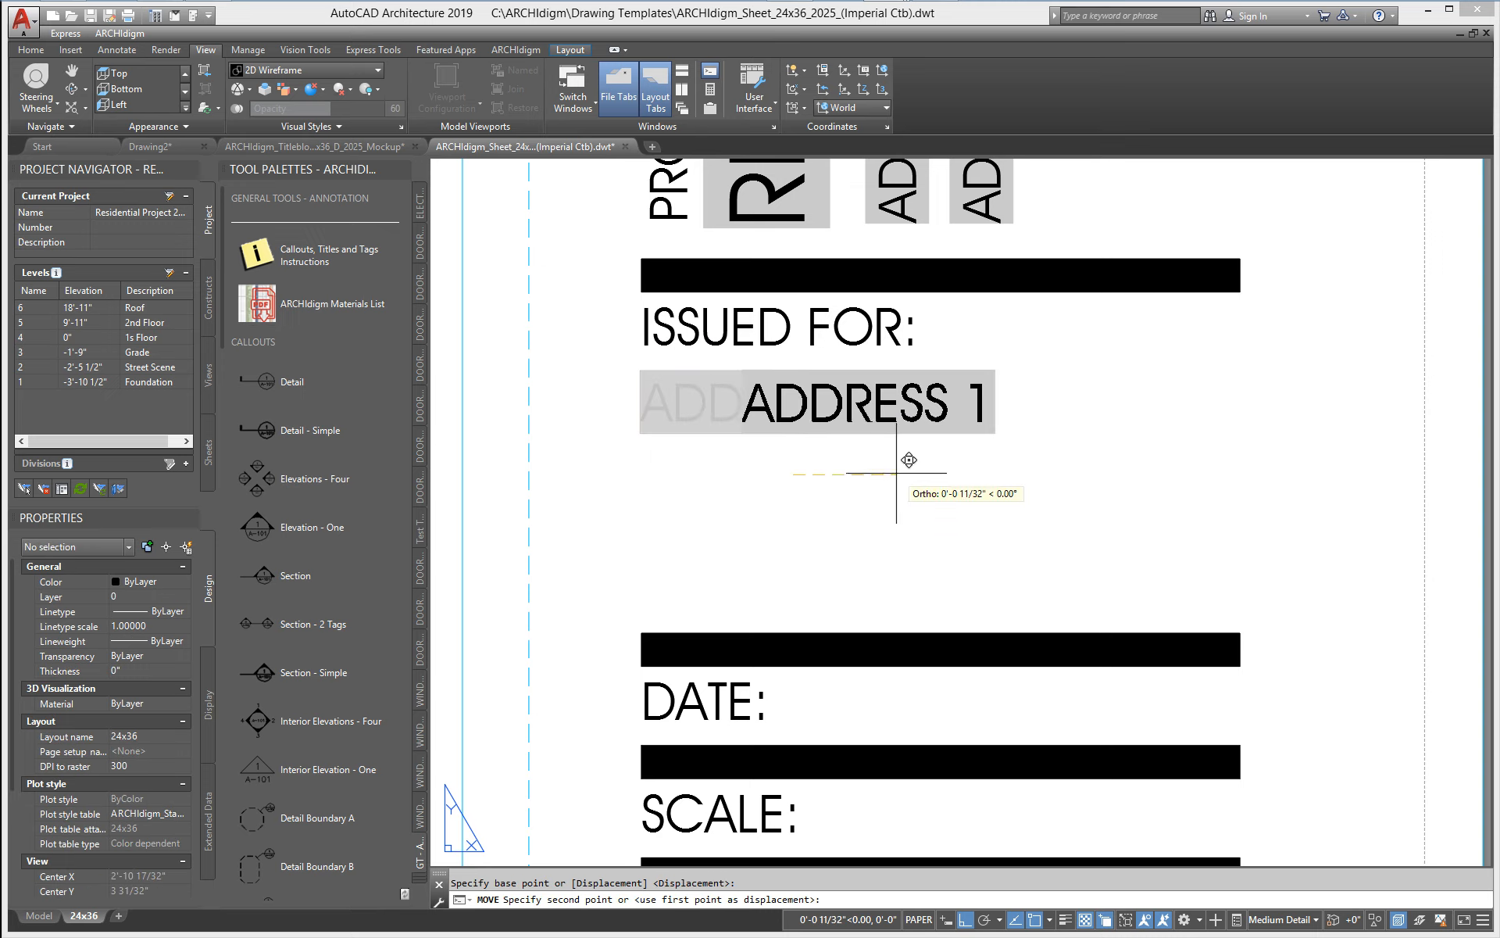
{"action": "left_click", "coordinate": [903, 473]}
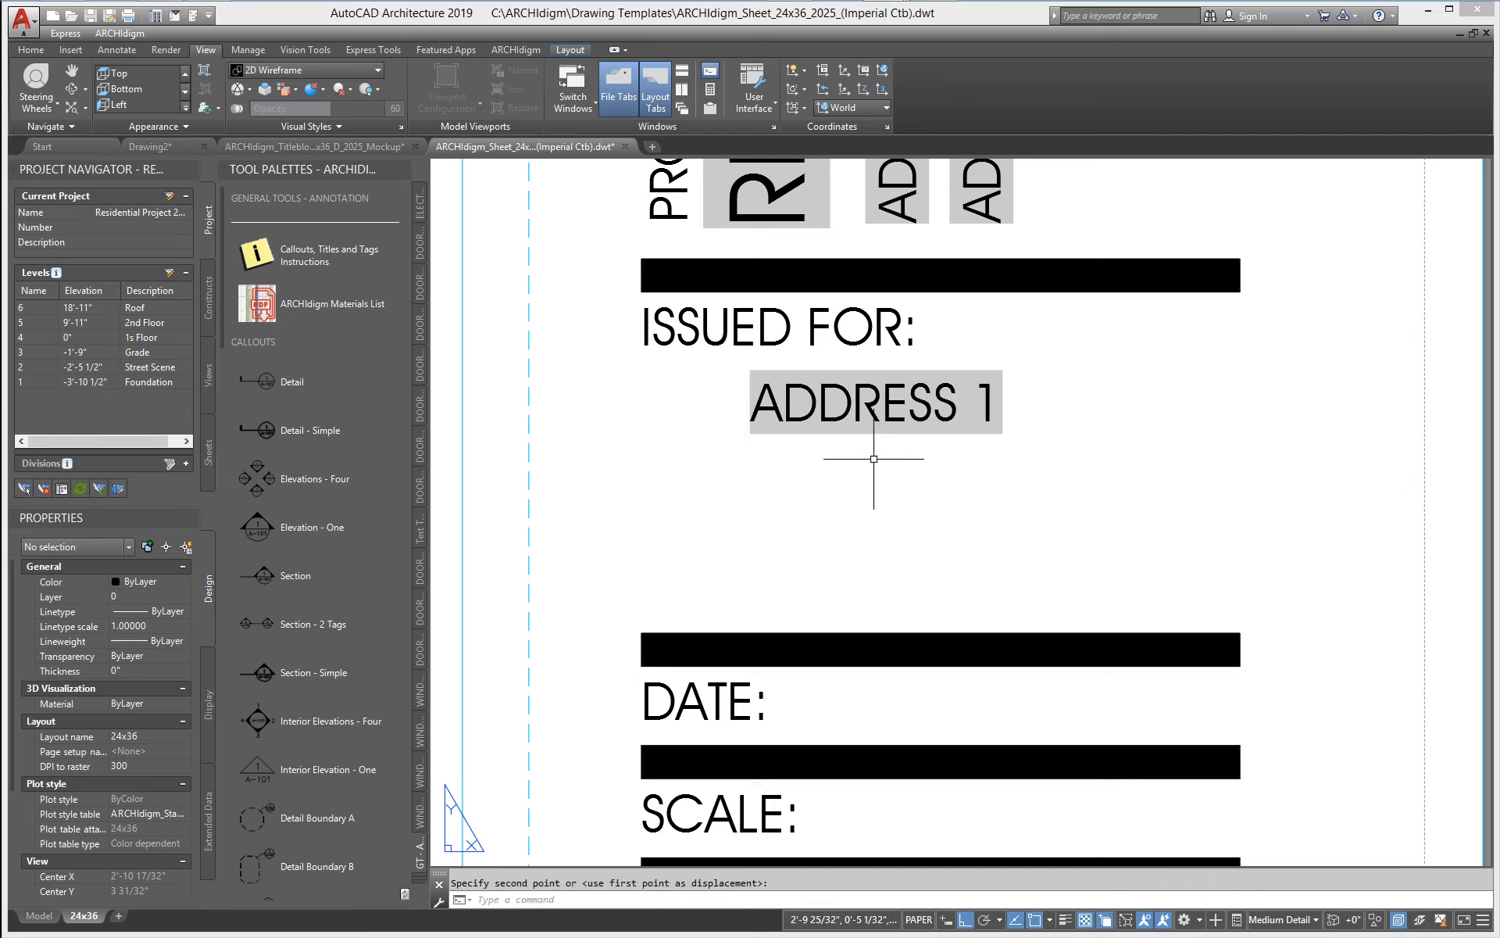
- Copy the indented text 7/32" straight down to form the second Issued For line
{"action": "type", "text": "co CO .copy"}
{"action": "key", "text": "Return"}
{"action": "left_click", "coordinate": [864, 421]}
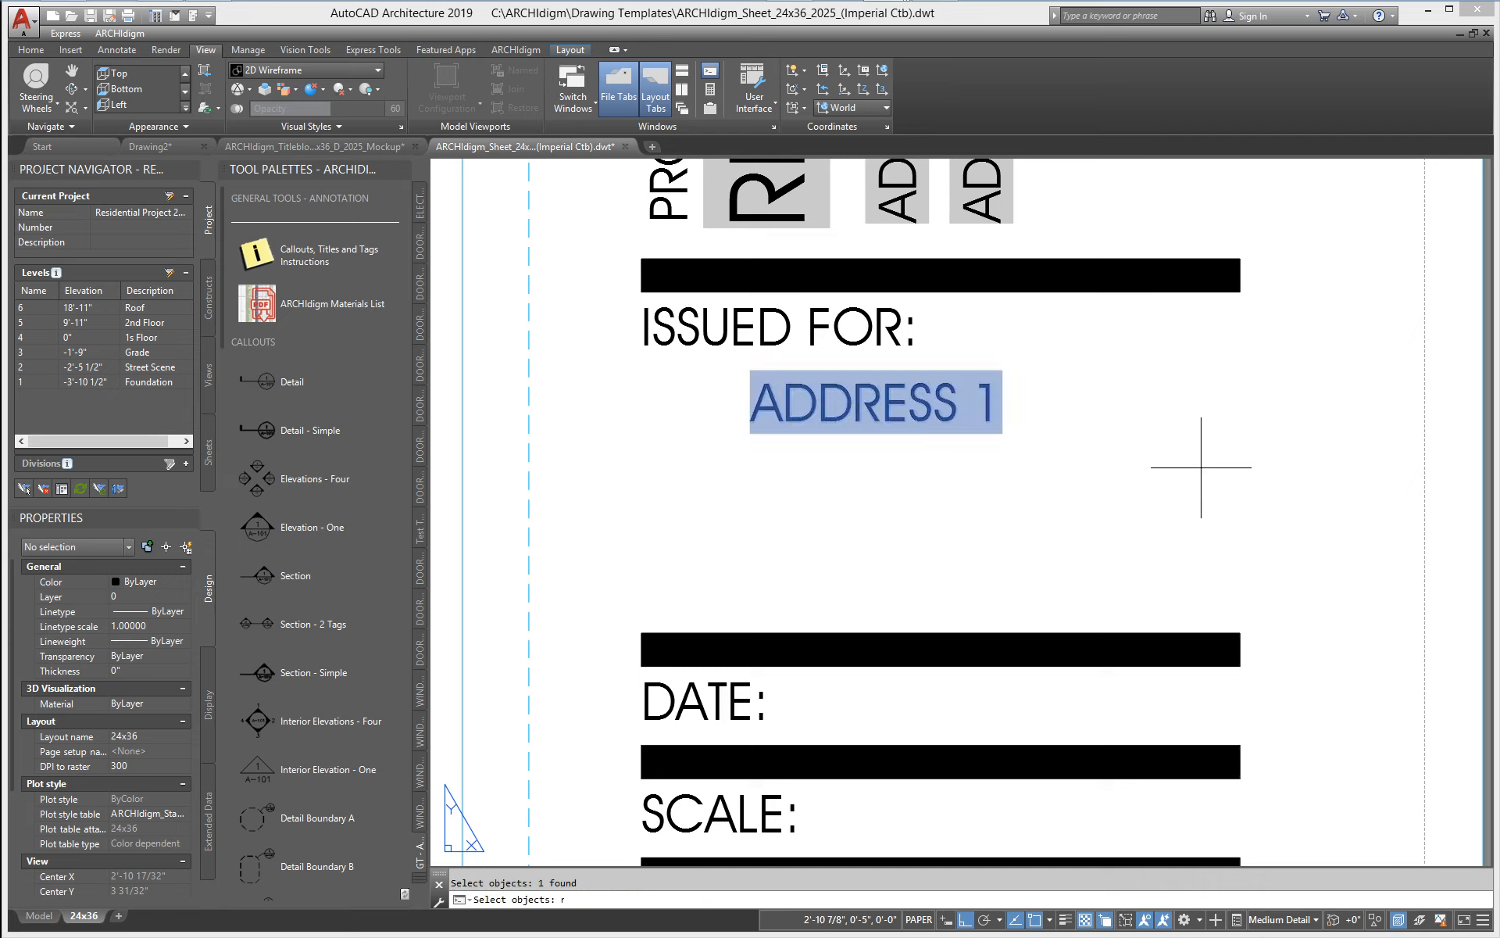
{"action": "key", "text": "Return"}
{"action": "left_click", "coordinate": [1199, 463]}
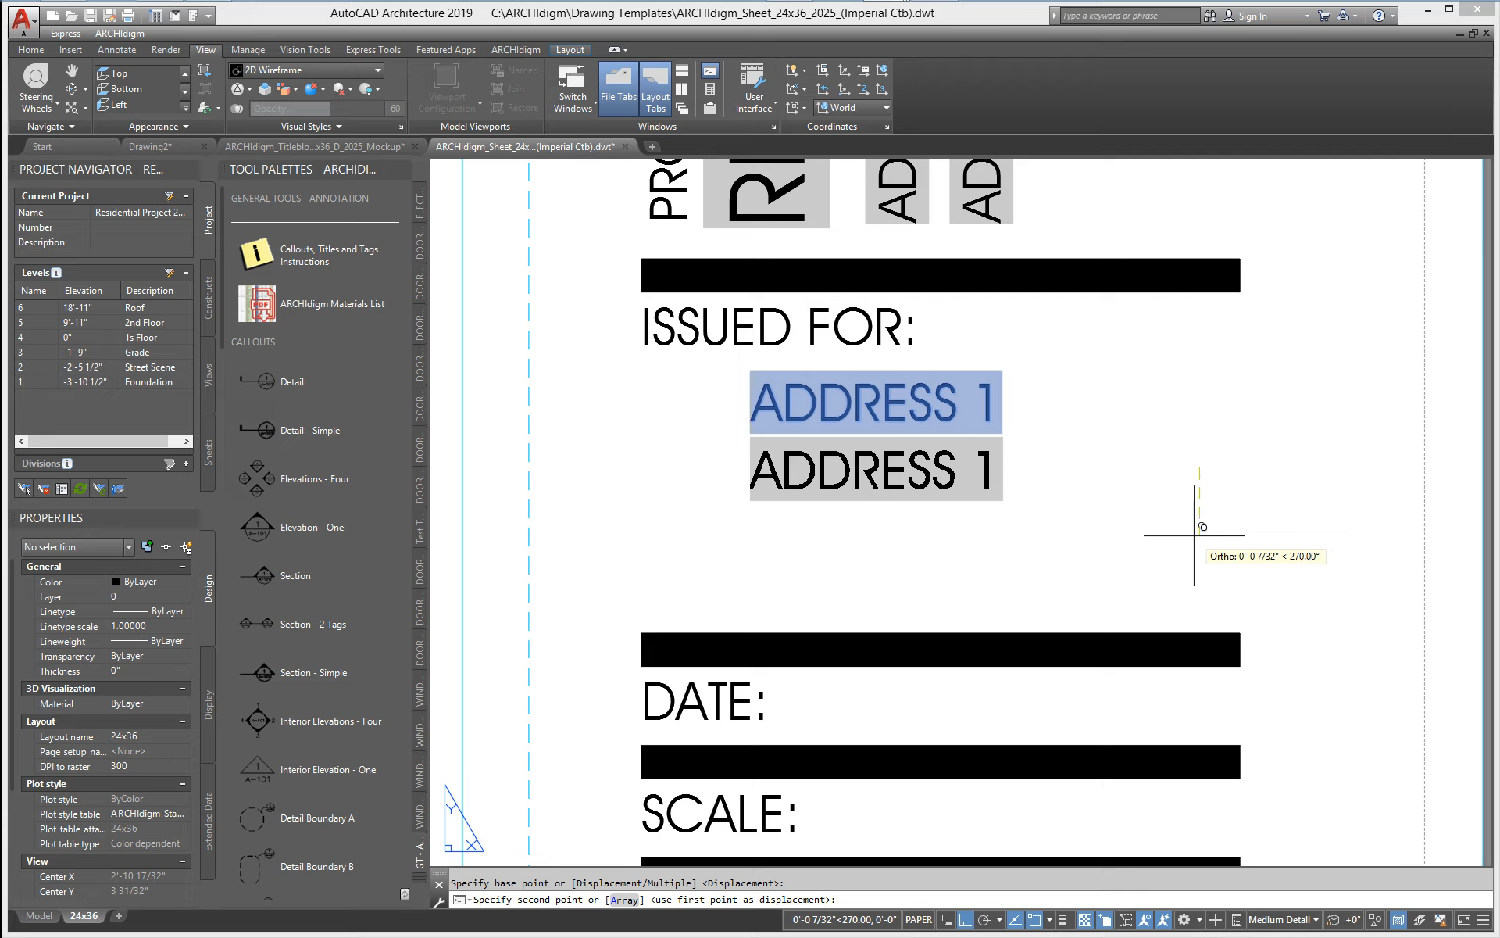
{"action": "type", "text": "7/32"}
{"action": "key", "text": "Return"}
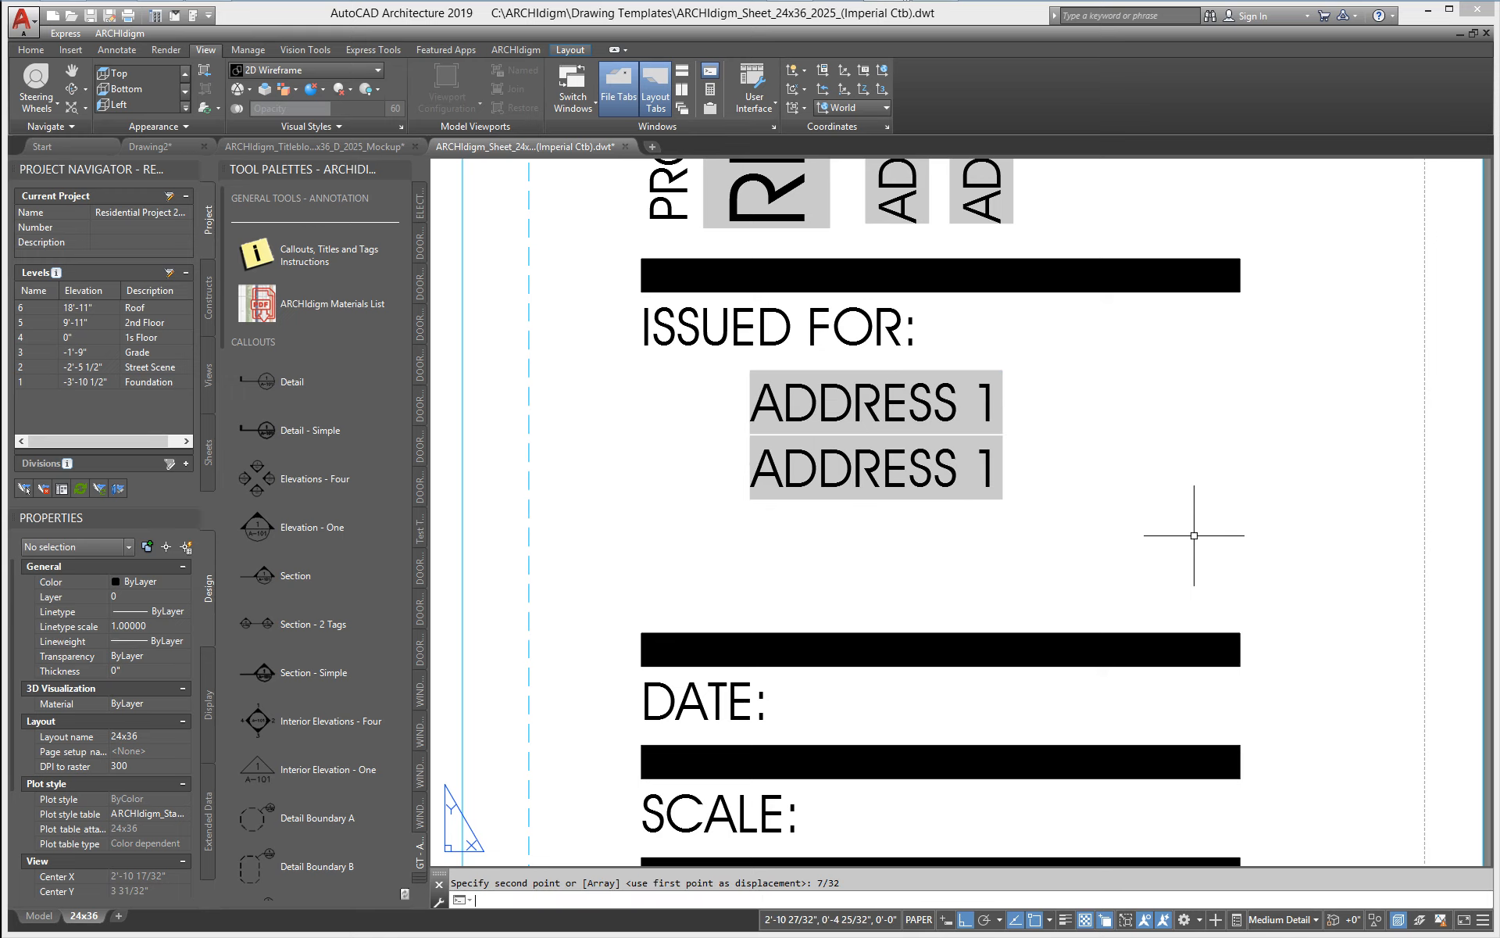
- Copy the second Issued For line 7/32" straight down to form the third line
{"action": "key", "text": "Return"}
{"action": "left_click", "coordinate": [1115, 513]}
{"action": "left_click", "coordinate": [990, 512]}
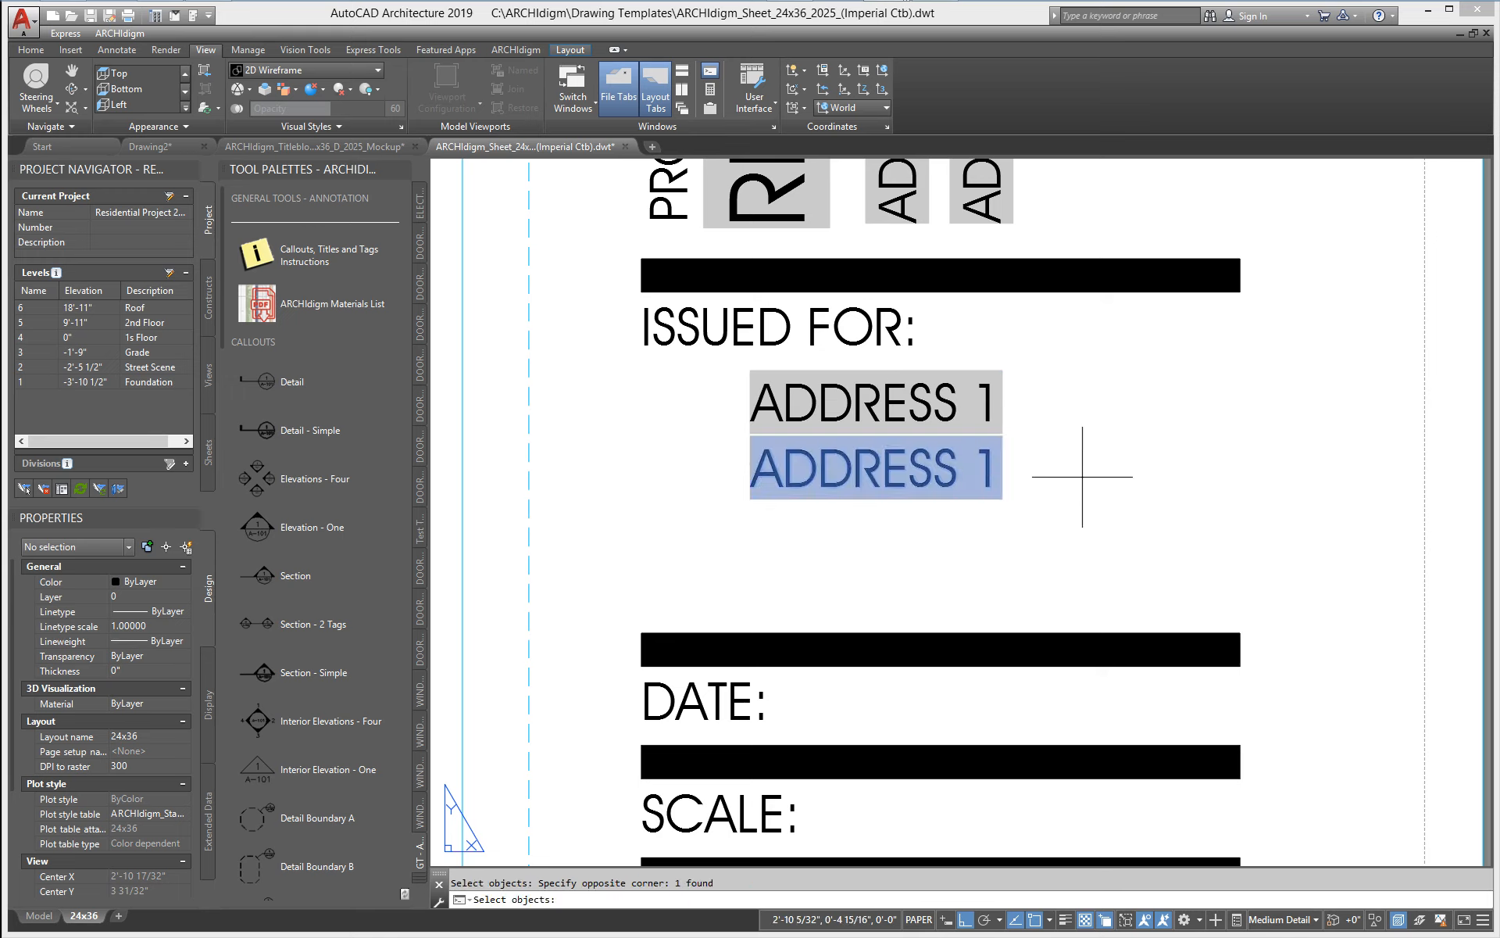
{"action": "key", "text": "Return"}
{"action": "left_click", "coordinate": [1086, 475]}
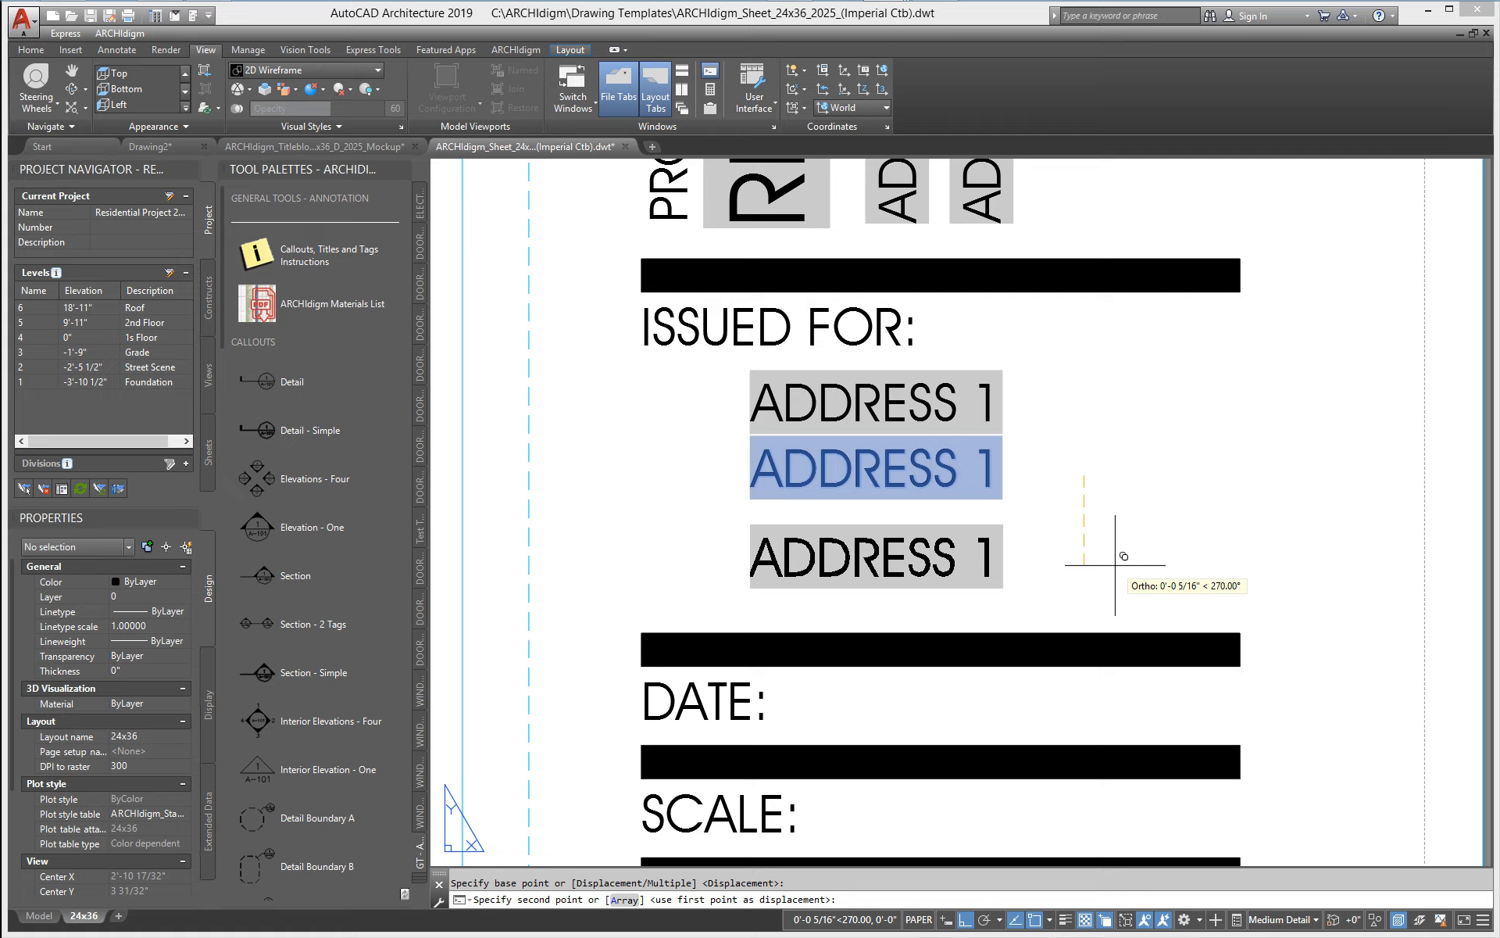
{"action": "key", "text": "Return"}
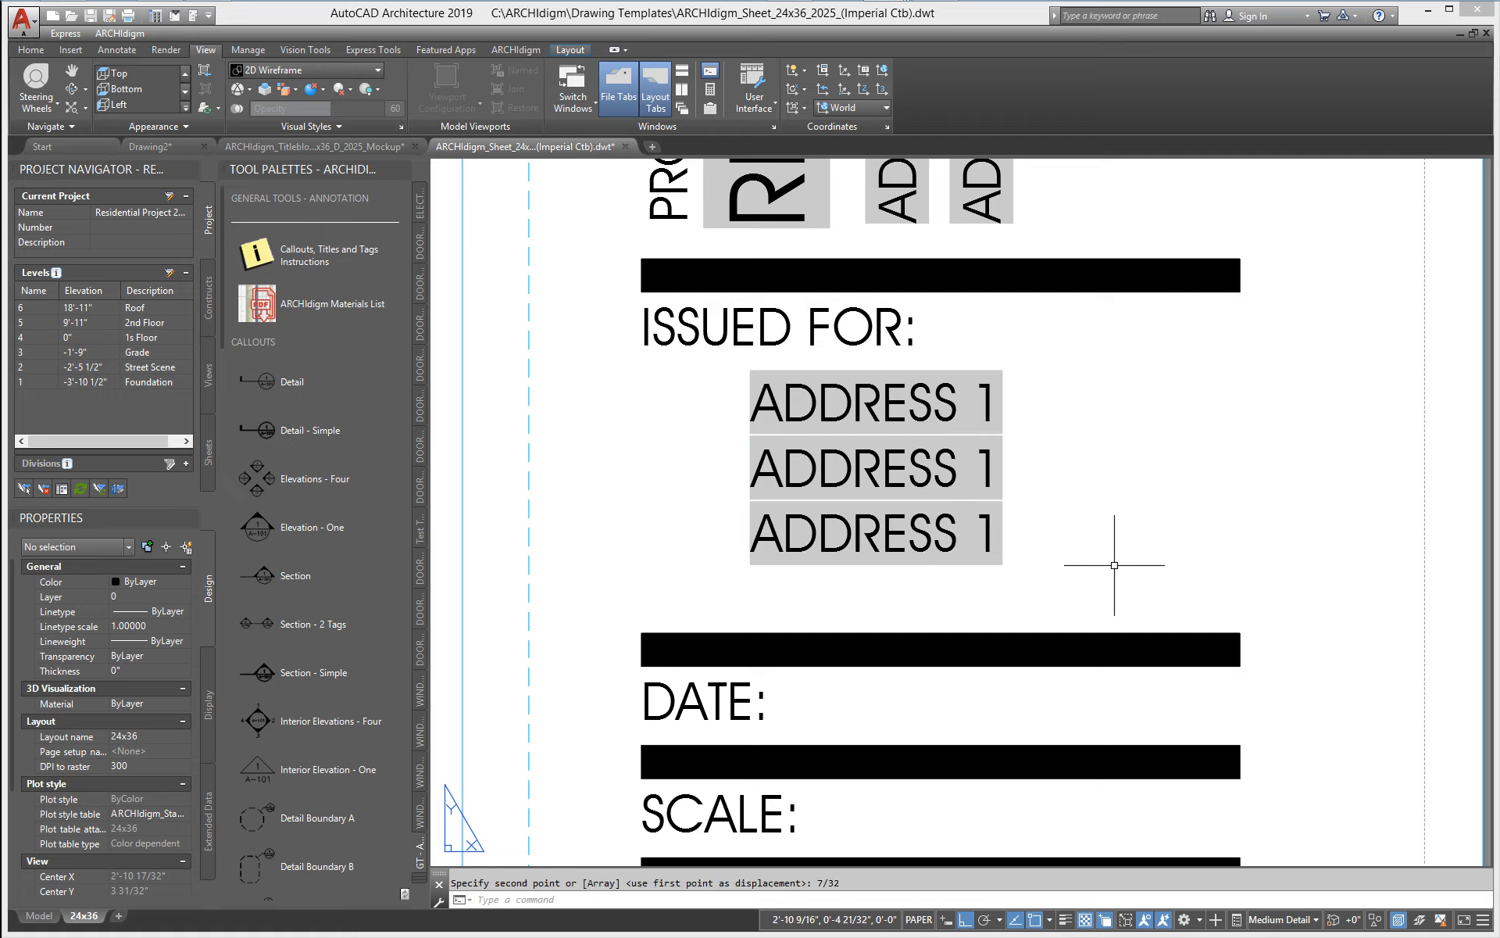
- Copy the third Issued For line 7/32" straight down to form the fourth line
{"action": "key", "text": "Return"}
{"action": "left_click", "coordinate": [809, 524]}
{"action": "key", "text": "Return"}
{"action": "left_click", "coordinate": [752, 486]}
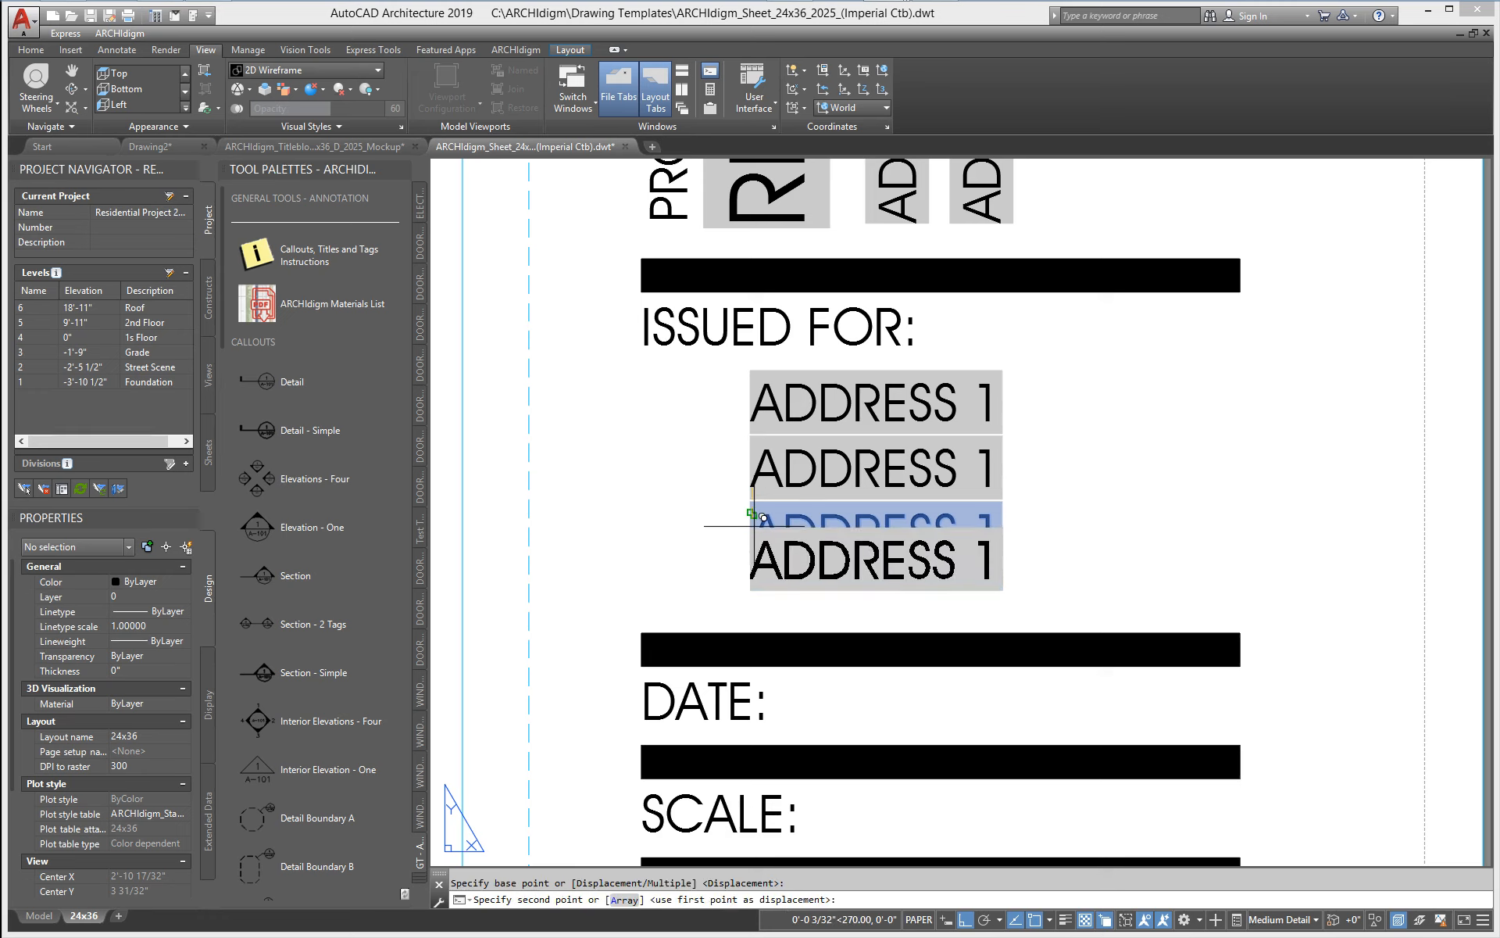
{"action": "type", "text": "7/32"}
{"action": "key", "text": "Return"}
- Edit the field in the first line under ISSUED FOR to reference Issued For Line 1
{"action": "double_click", "coordinate": [872, 418]}
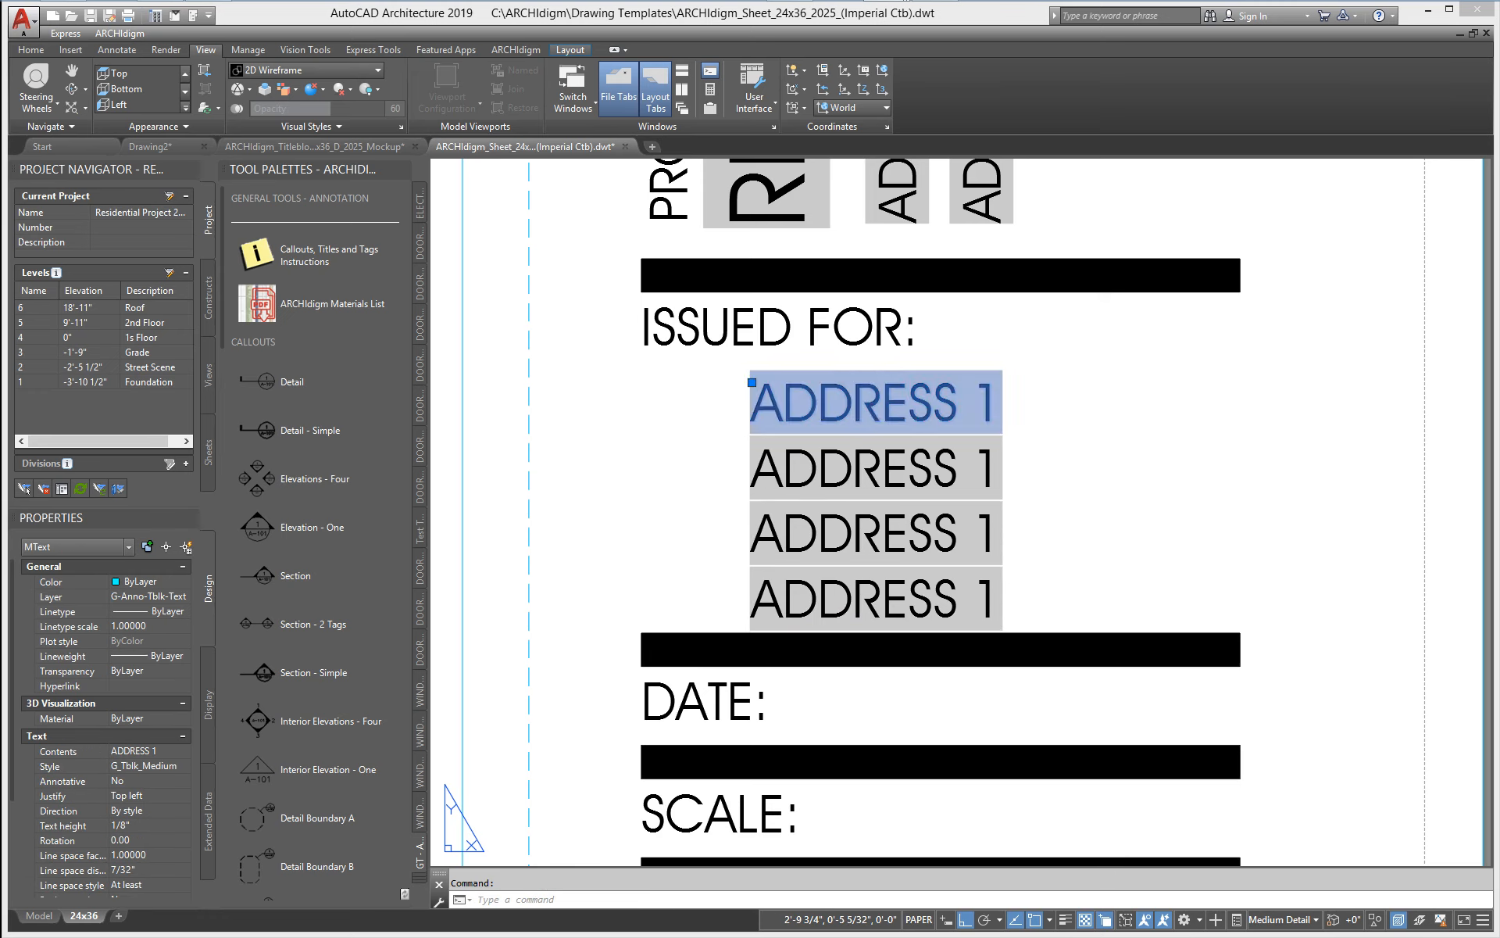
{"action": "key", "text": "ctrl+f"}
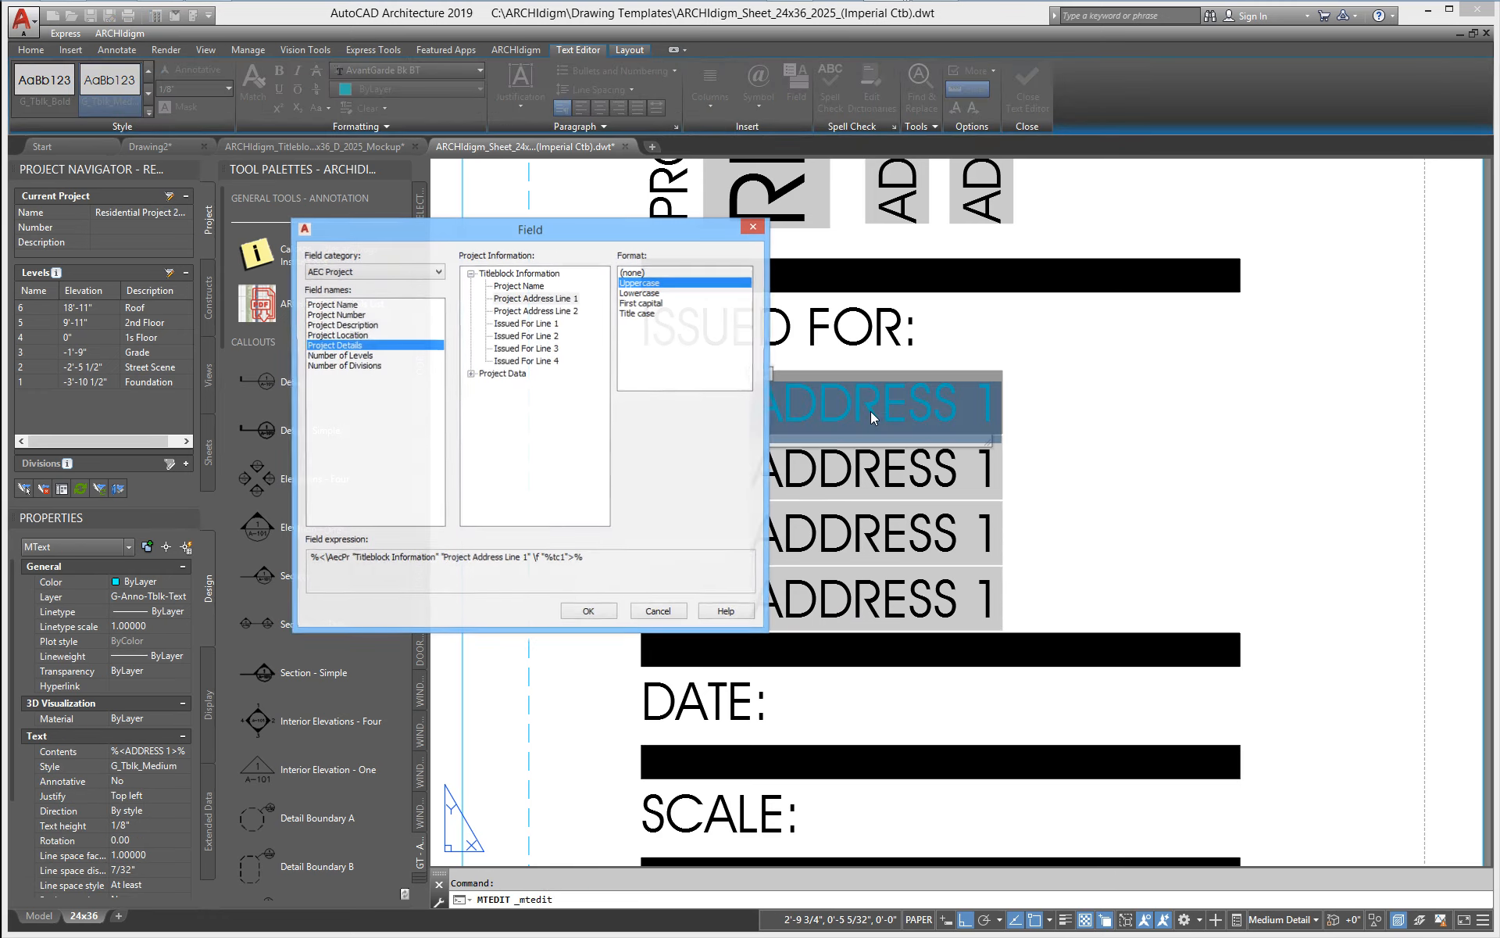
{"action": "left_click", "coordinate": [526, 324]}
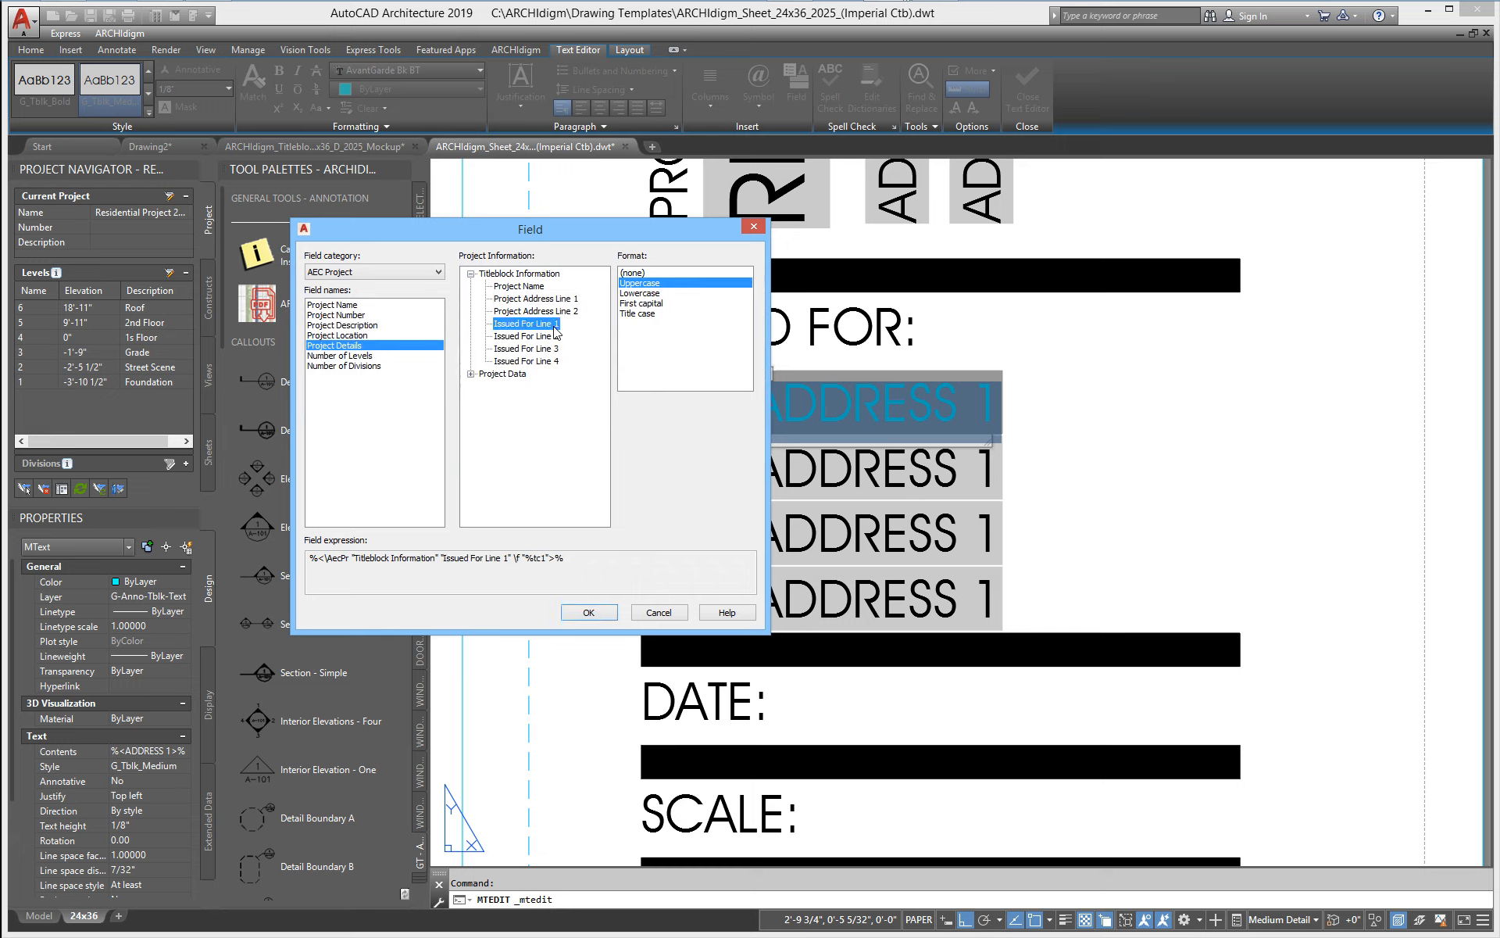
{"action": "left_click", "coordinate": [588, 611]}
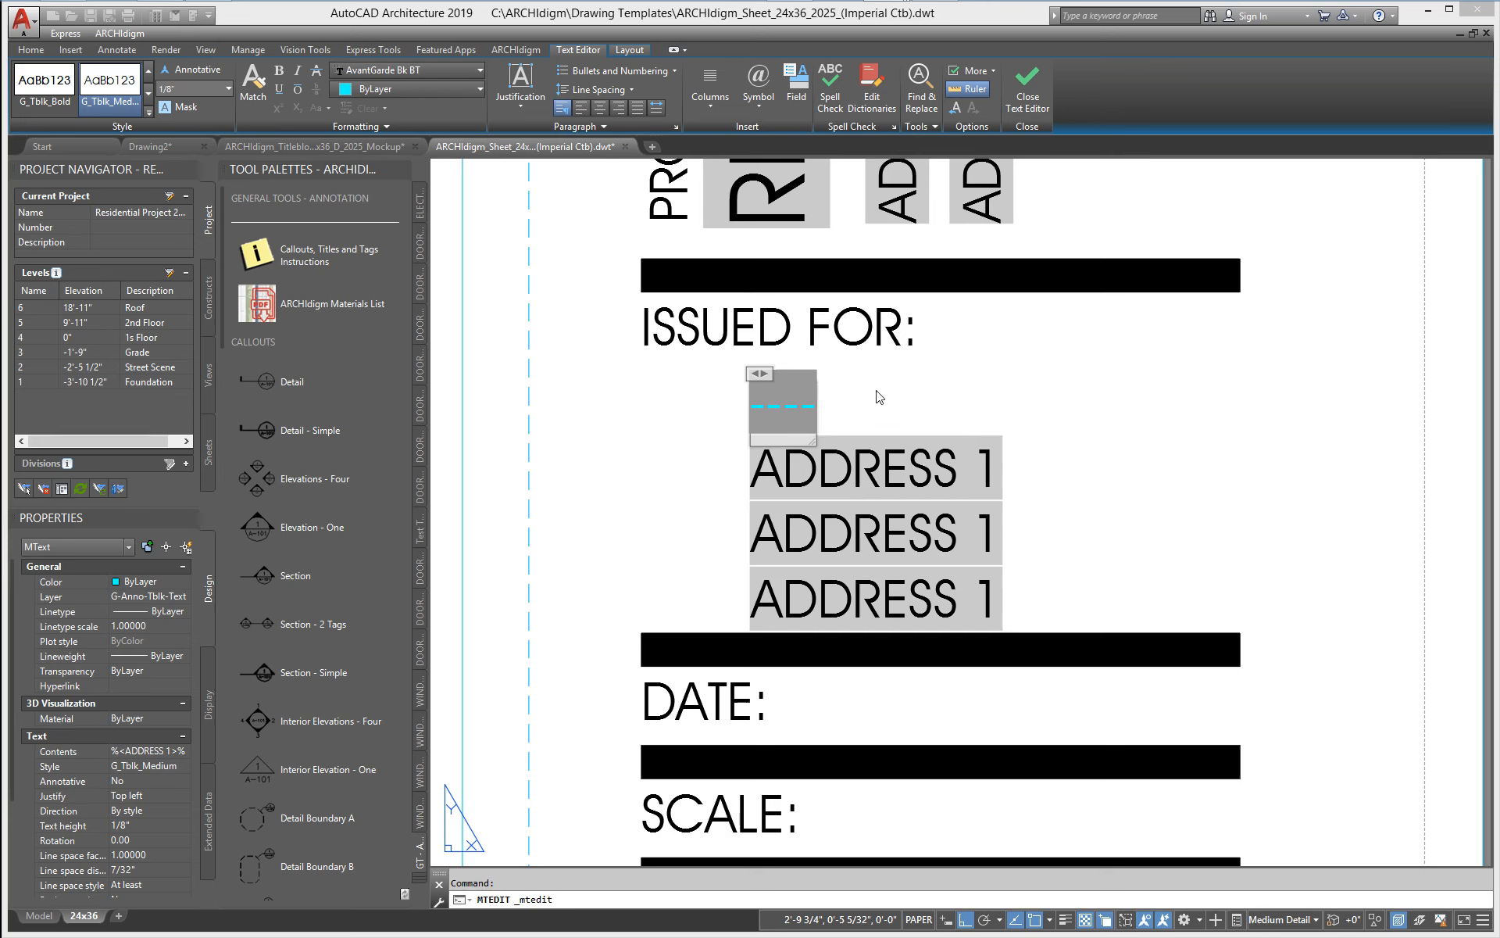
{"action": "left_click", "coordinate": [879, 397]}
- Edit the field in the second line under ISSUED FOR to reference Issued For Line 2
{"action": "double_click", "coordinate": [831, 468]}
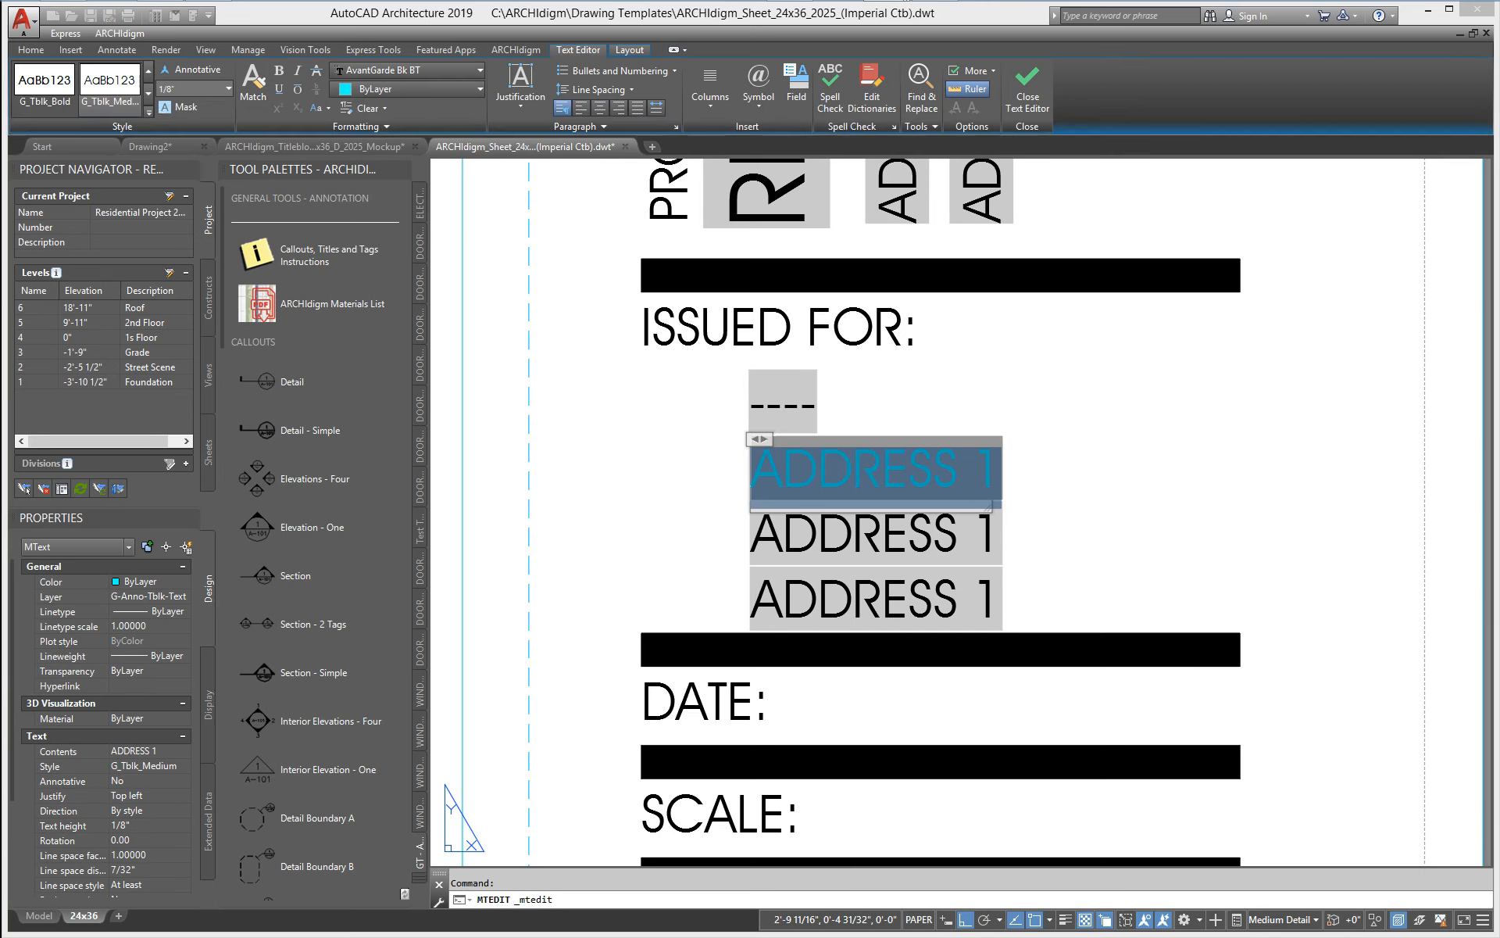
{"action": "left_click", "coordinate": [546, 336]}
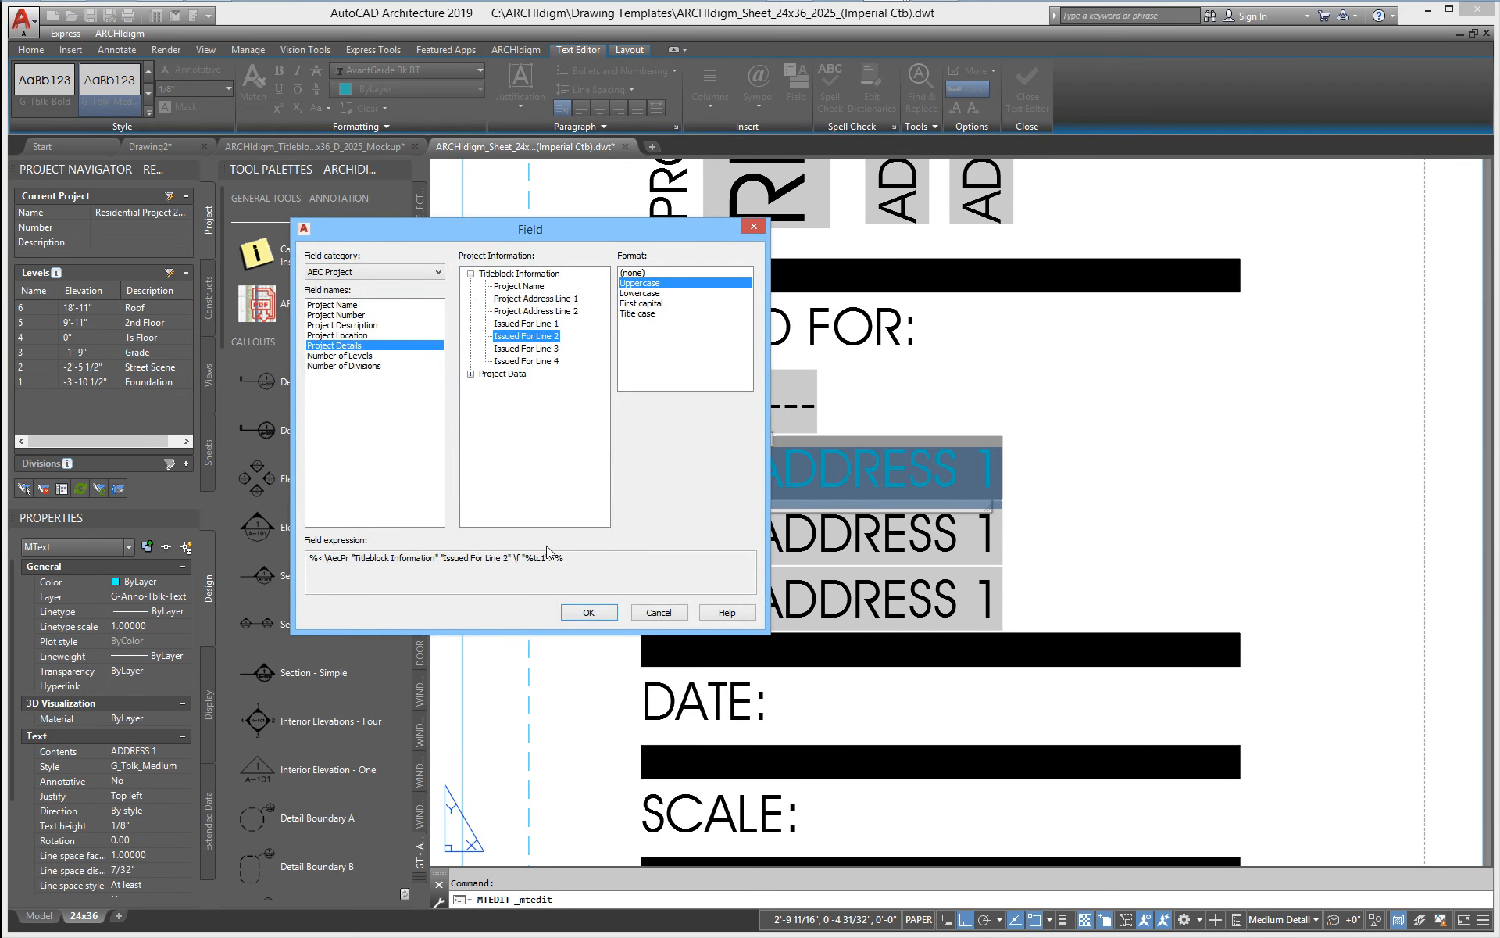
{"action": "left_click", "coordinate": [587, 612]}
{"action": "left_click", "coordinate": [880, 459]}
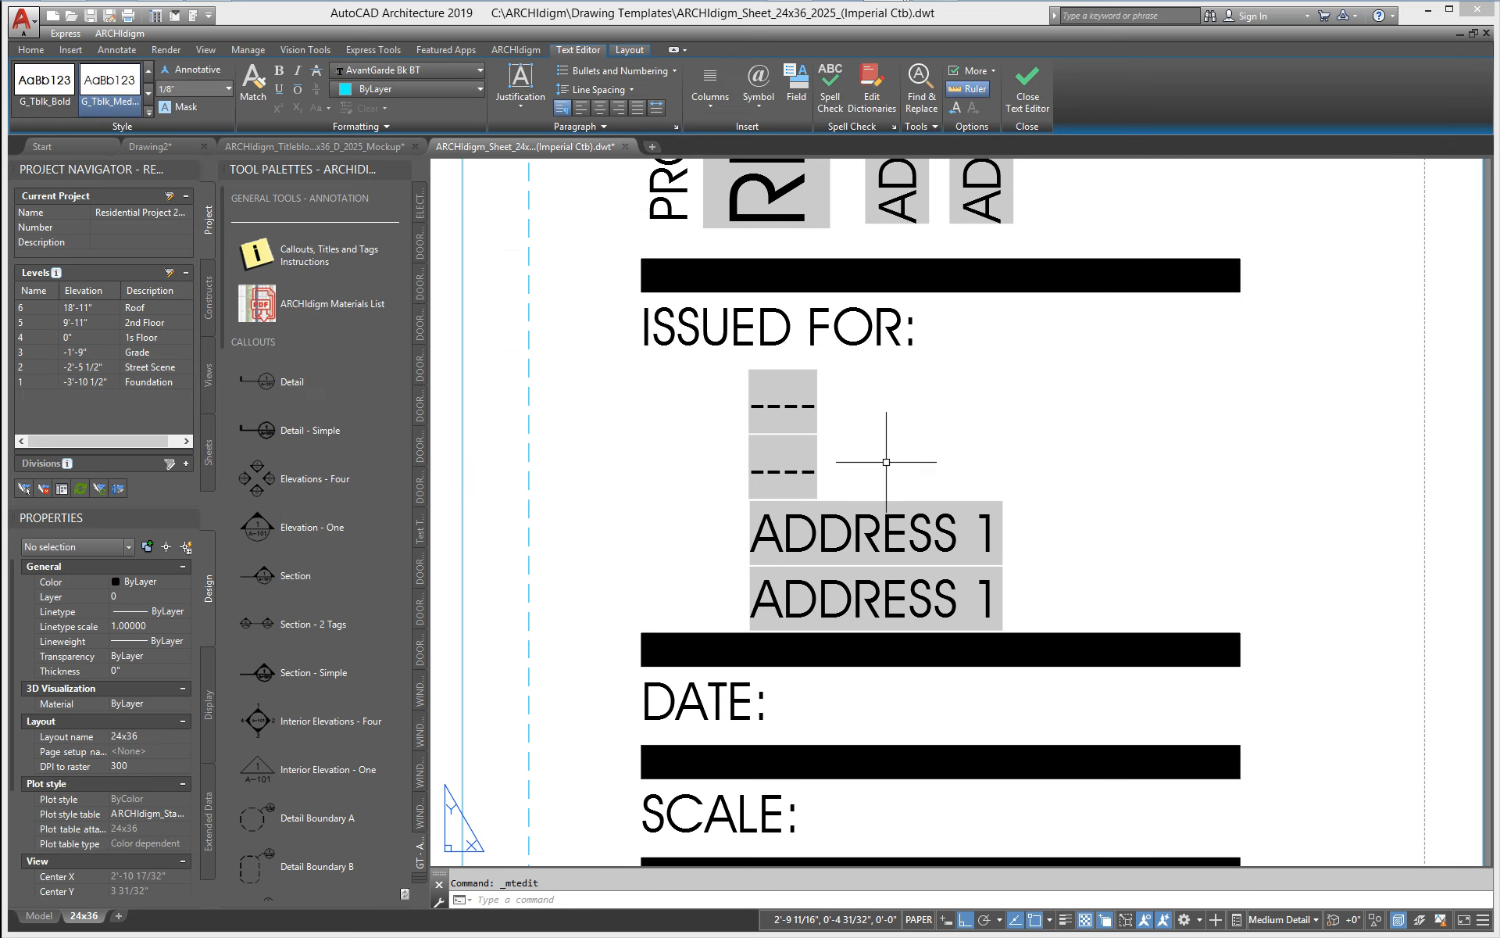
- Edit the field in the third line under ISSUED FOR to reference Issued For Line 3
{"action": "double_click", "coordinate": [849, 529]}
{"action": "double_click", "coordinate": [849, 529]}
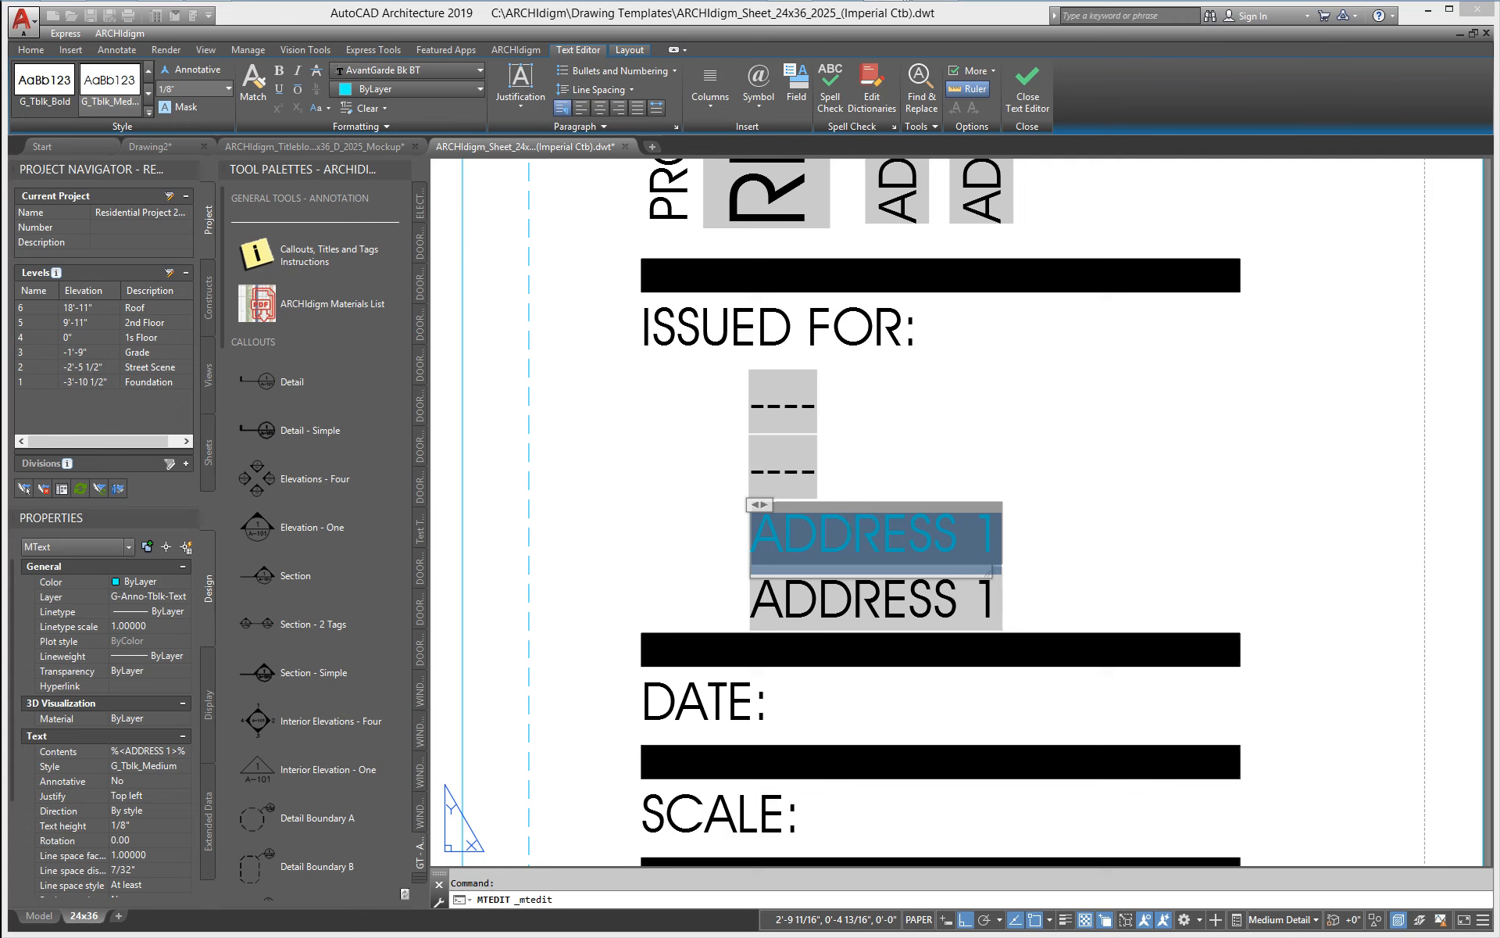
{"action": "left_click", "coordinate": [526, 350]}
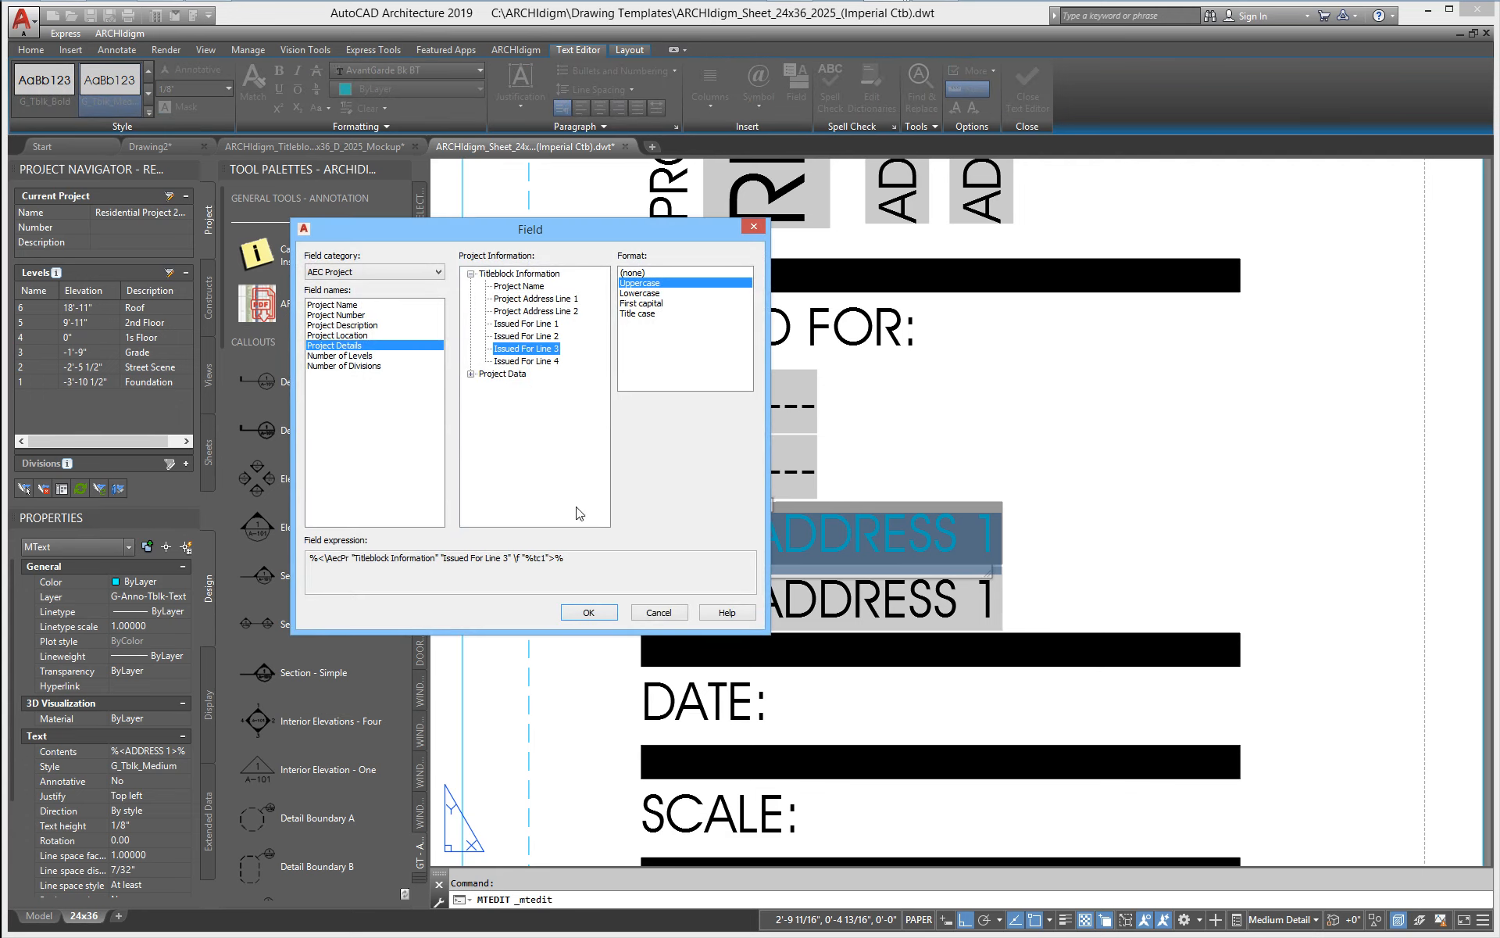
{"action": "left_click", "coordinate": [588, 613]}
{"action": "left_click", "coordinate": [928, 529]}
- Edit the field in the fourth line under ISSUED FOR to reference Issued For Line 4
{"action": "double_click", "coordinate": [875, 592]}
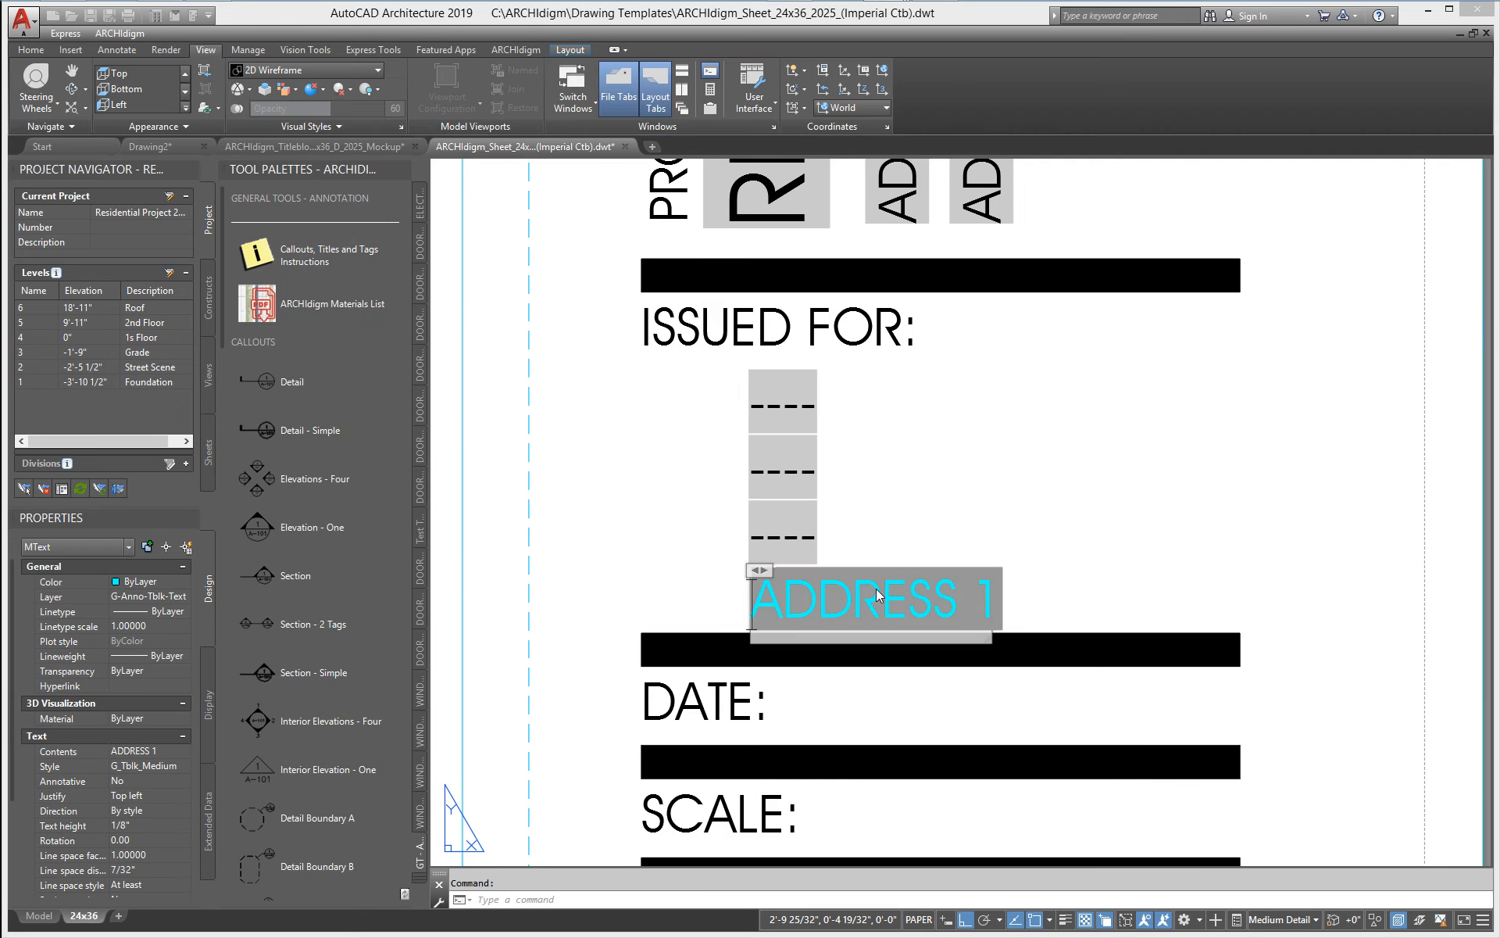
{"action": "double_click", "coordinate": [858, 589]}
{"action": "left_click", "coordinate": [539, 360]}
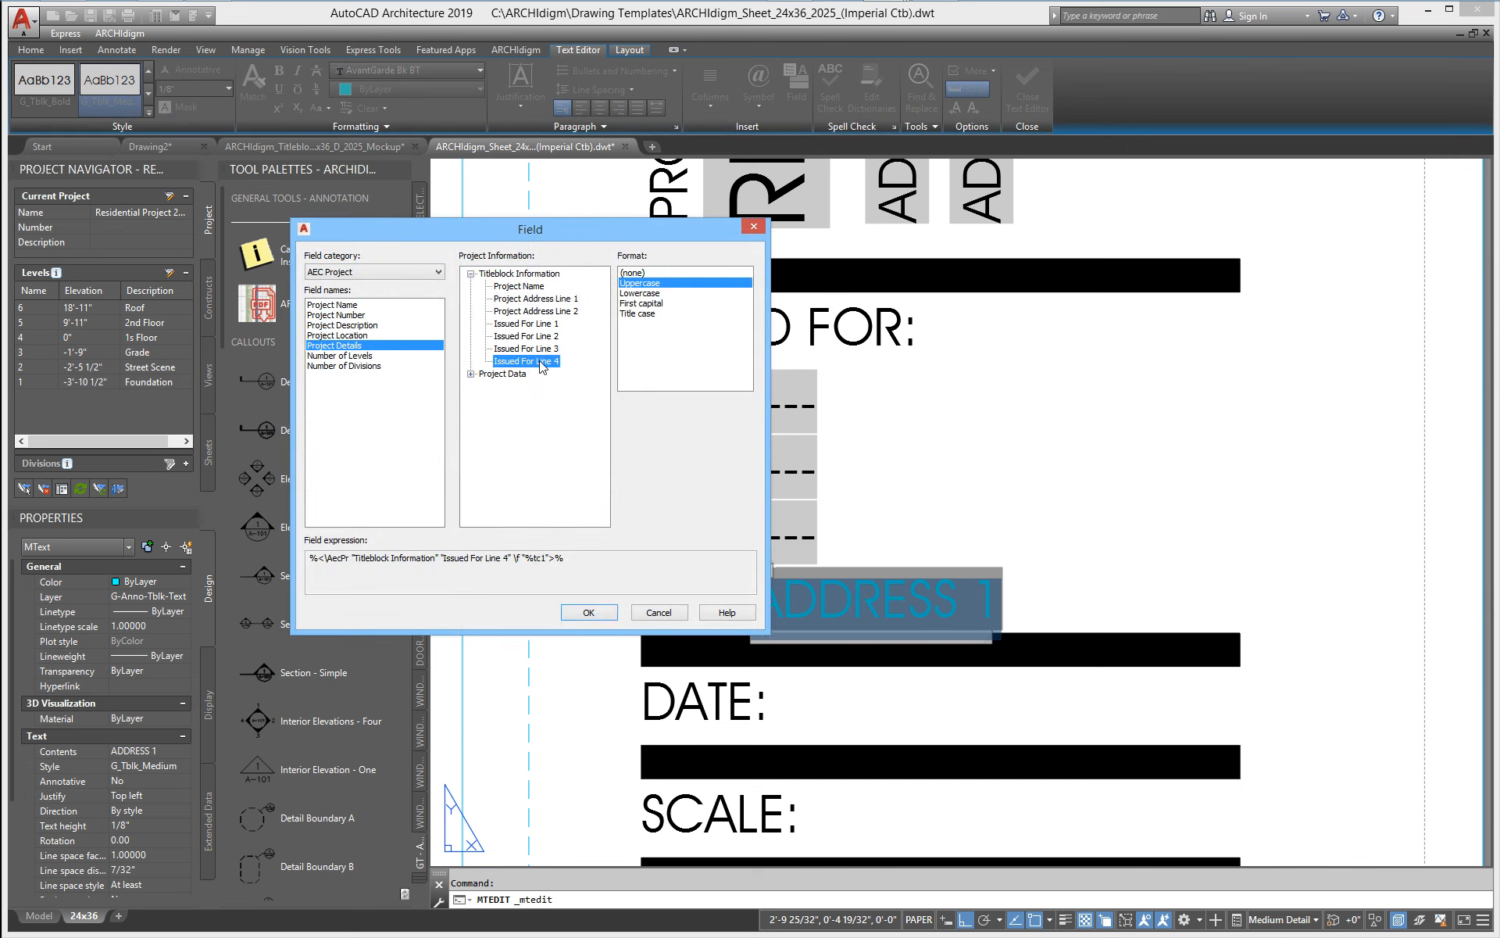
{"action": "left_click", "coordinate": [605, 613]}
{"action": "left_click", "coordinate": [877, 458]}
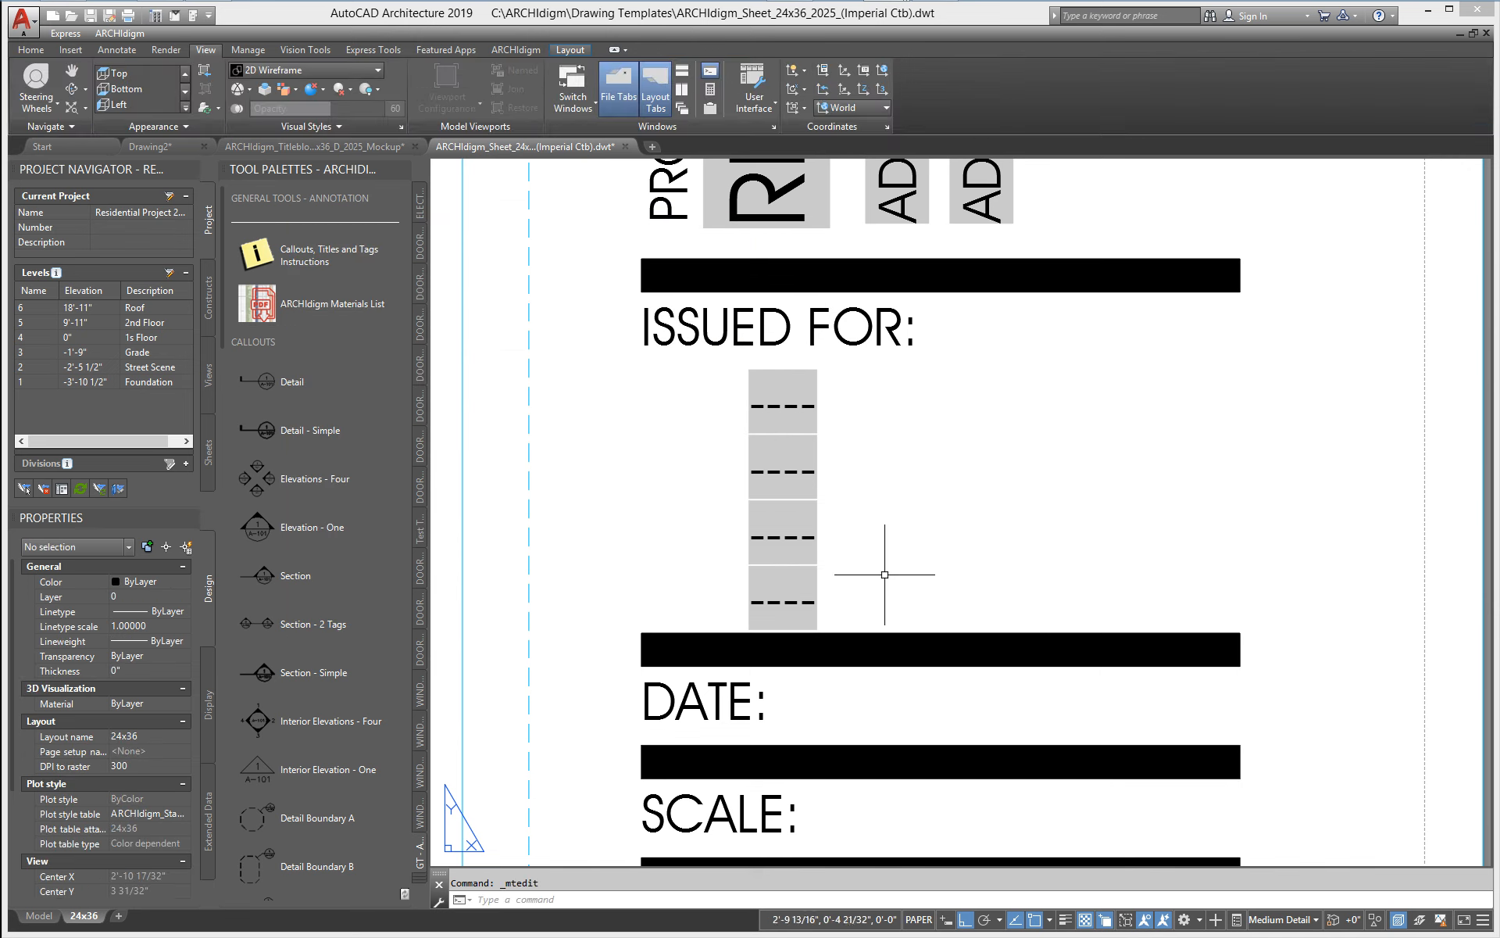
- Copy the fourth Issued For line down to the start of the DATE: label
{"action": "scroll", "coordinate": [888, 573], "scroll_direction": "down", "scroll_amount": 3}
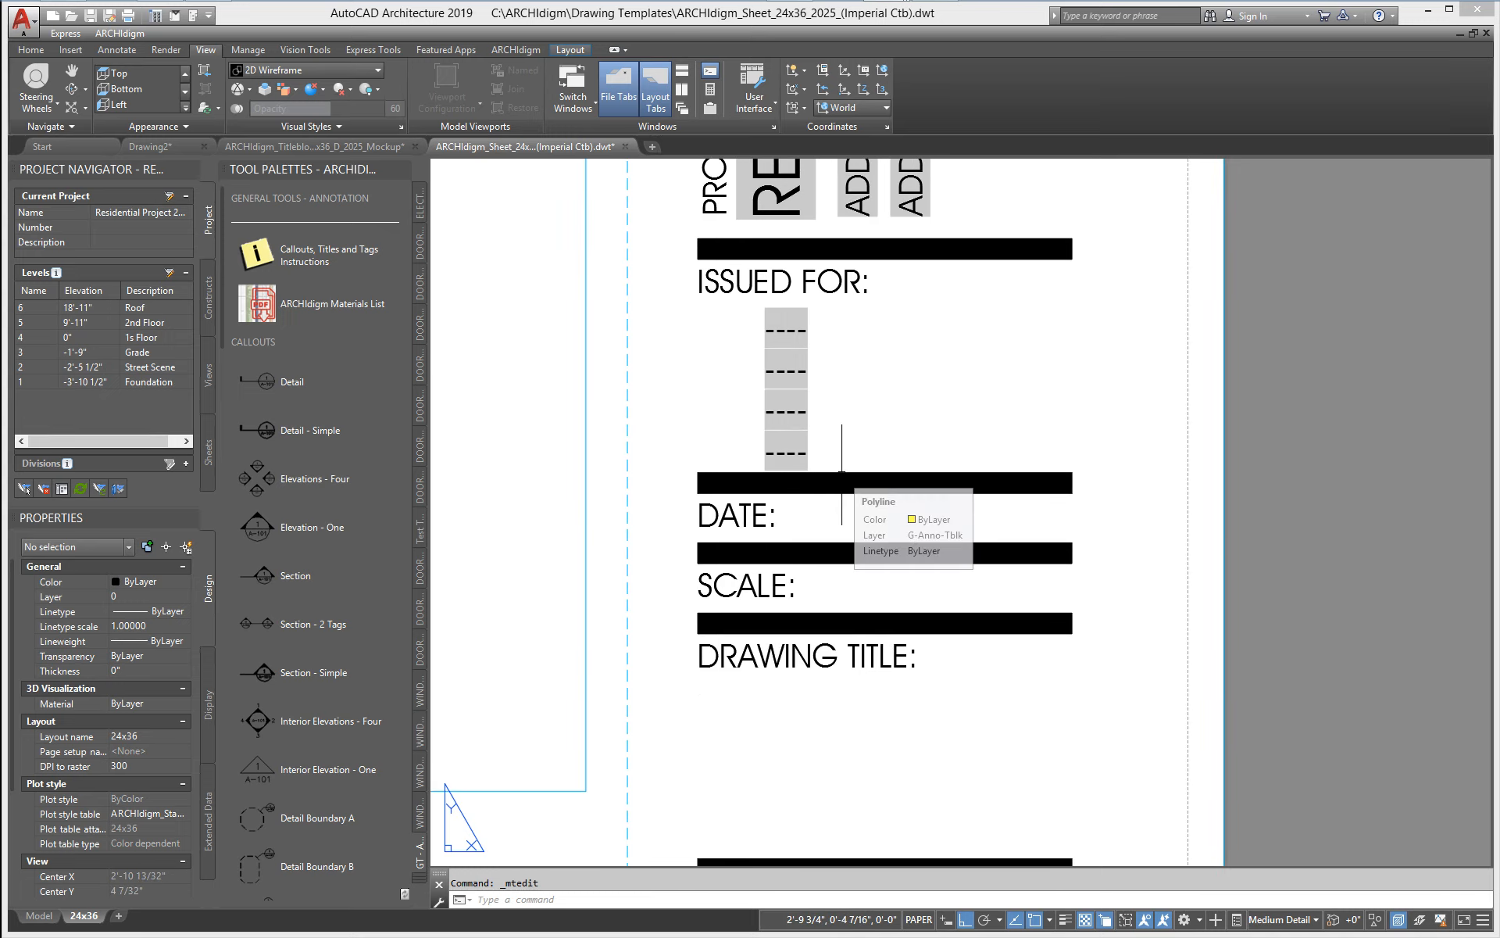
{"action": "middle_click_drag", "start_coordinate": [816, 536], "coordinate": [829, 498]}
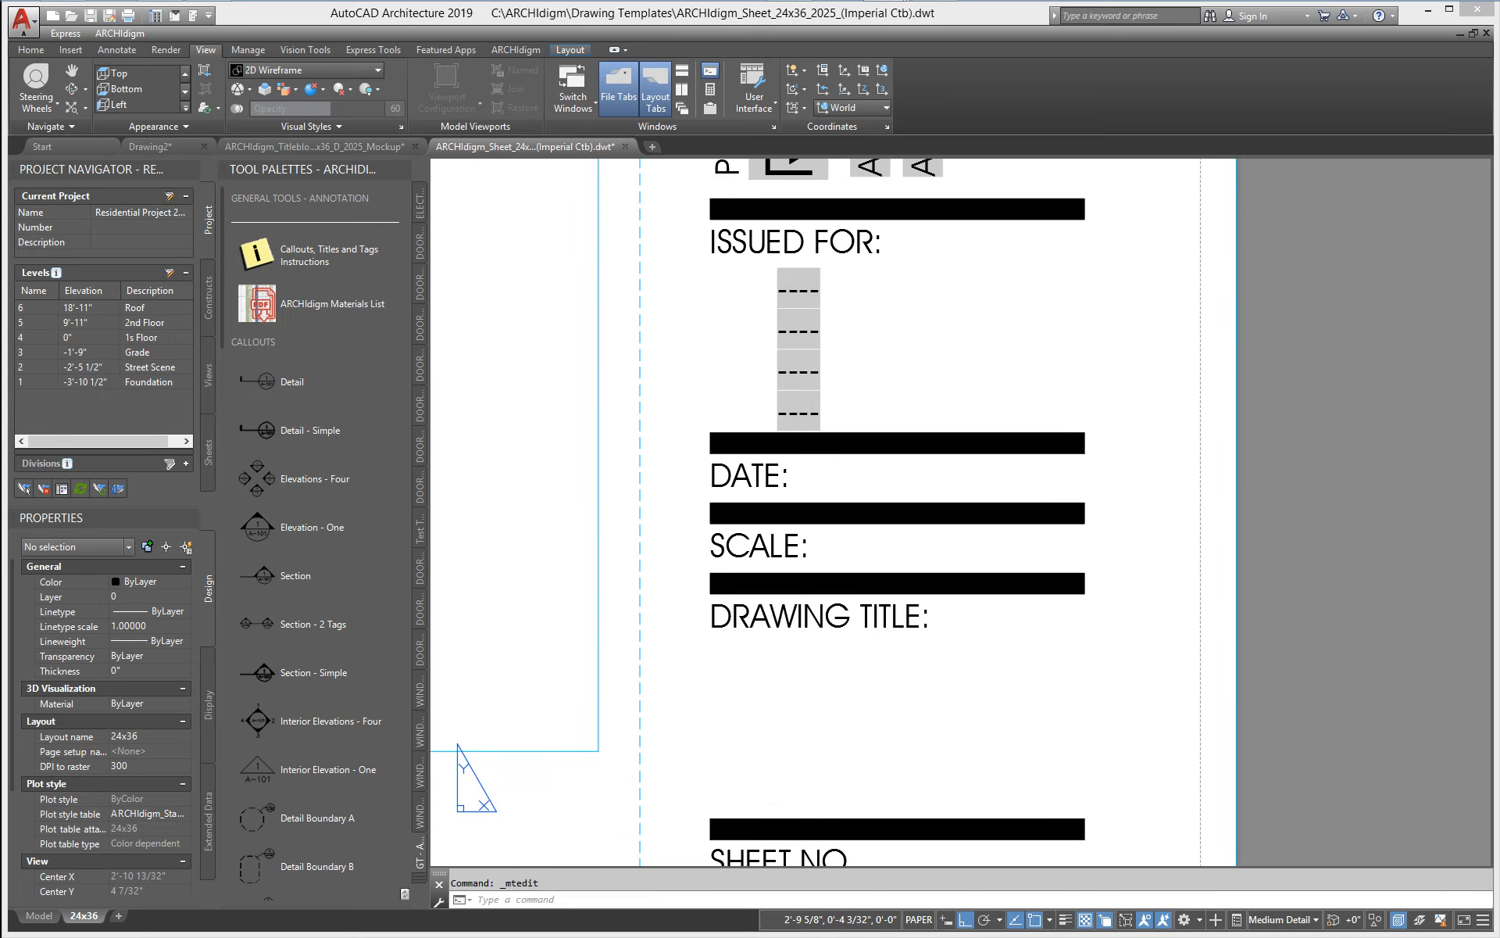
{"action": "scroll", "coordinate": [830, 519], "scroll_direction": "down", "scroll_amount": 2}
{"action": "scroll", "coordinate": [819, 522], "scroll_direction": "up", "scroll_amount": 2}
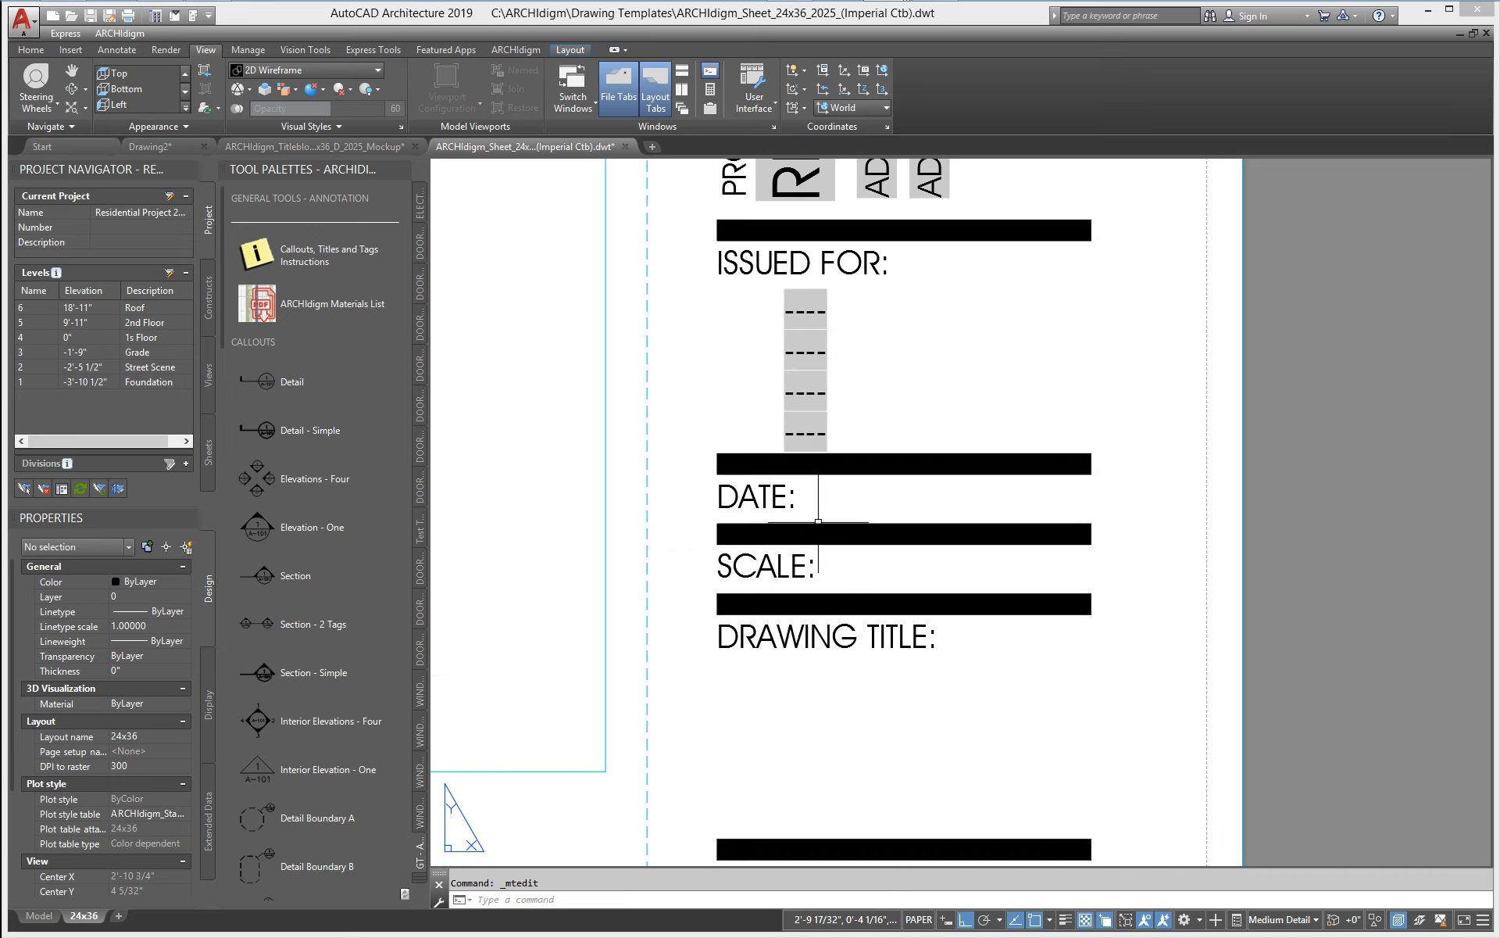
{"action": "middle_click_drag", "start_coordinate": [790, 522], "coordinate": [763, 565]}
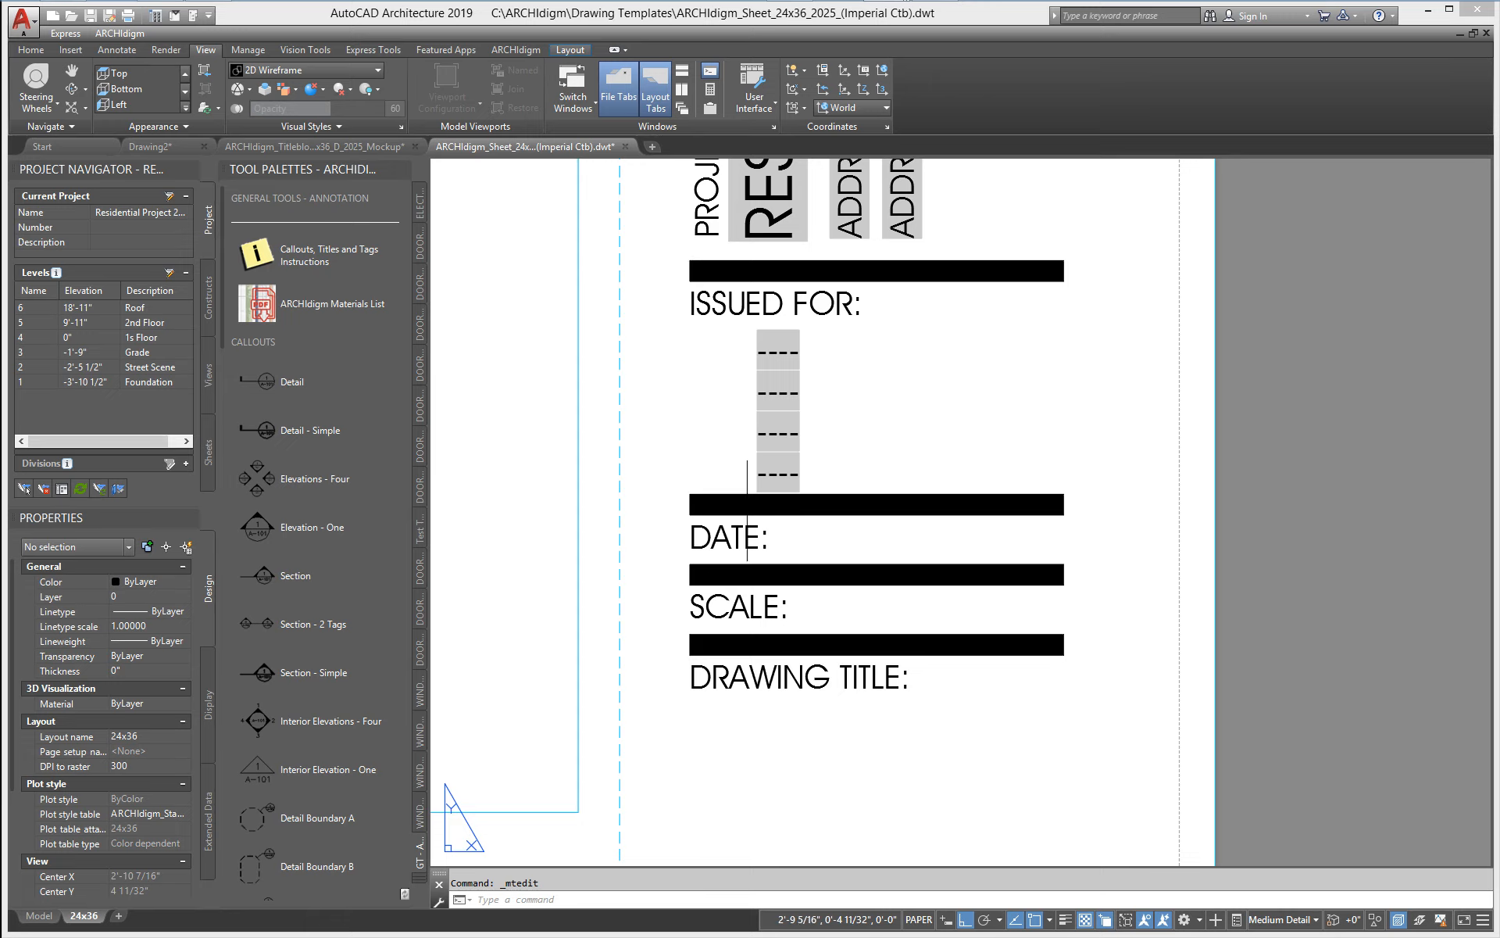
{"action": "middle_click_drag", "start_coordinate": [664, 511], "coordinate": [655, 443]}
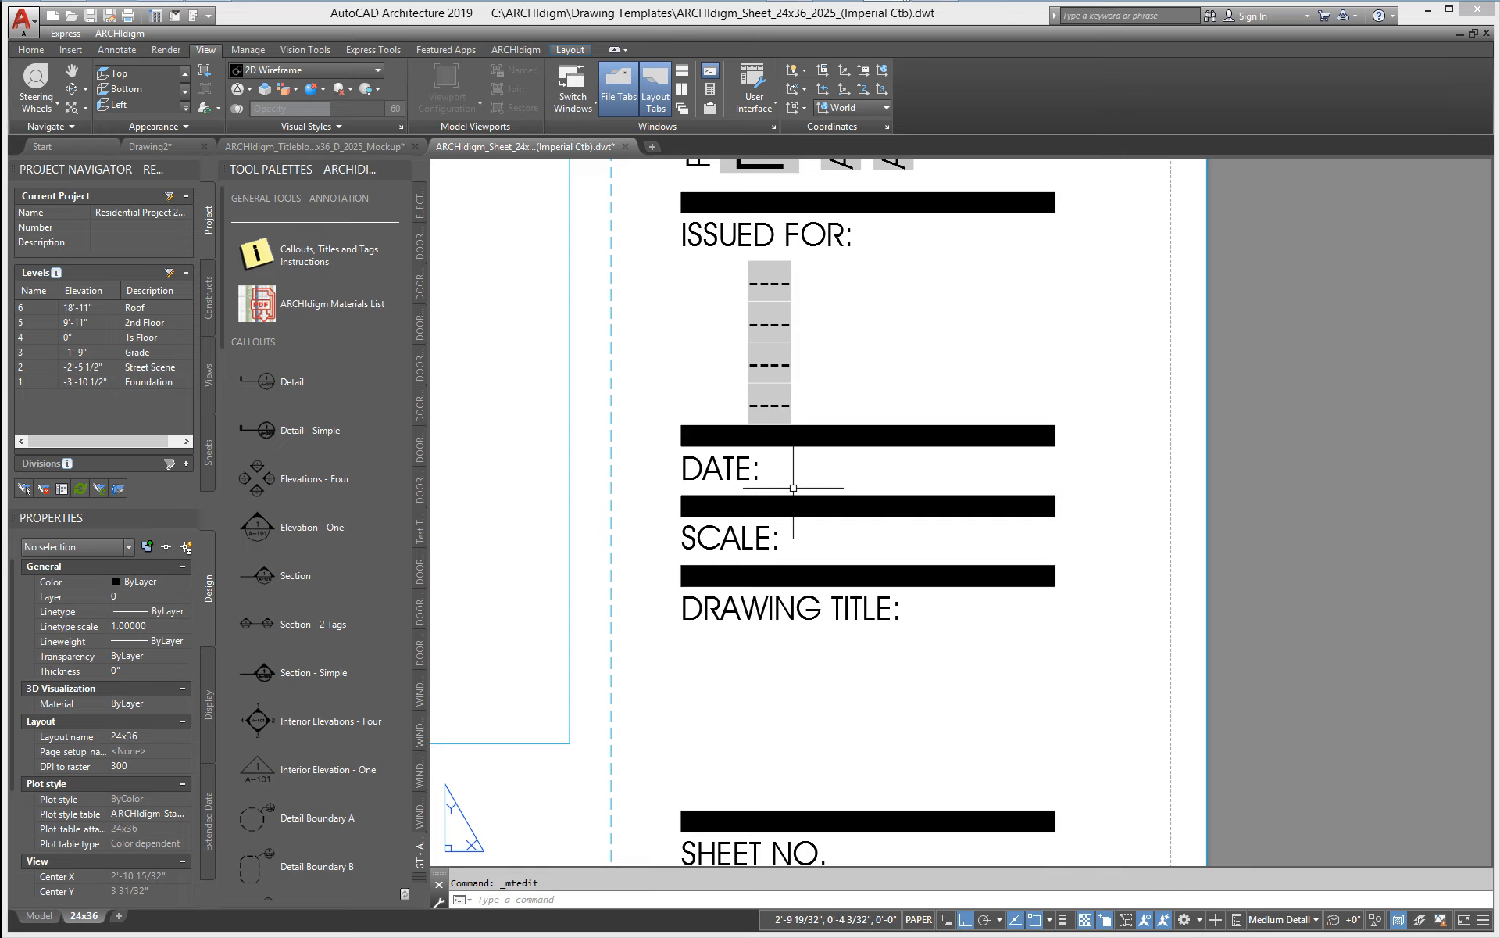
{"action": "scroll", "coordinate": [791, 488], "scroll_direction": "up", "scroll_amount": 2}
{"action": "middle_click_drag", "start_coordinate": [793, 488], "coordinate": [804, 527]}
{"action": "type", "text": "co"}
{"action": "key", "text": "space"}
{"action": "left_click", "coordinate": [735, 396]}
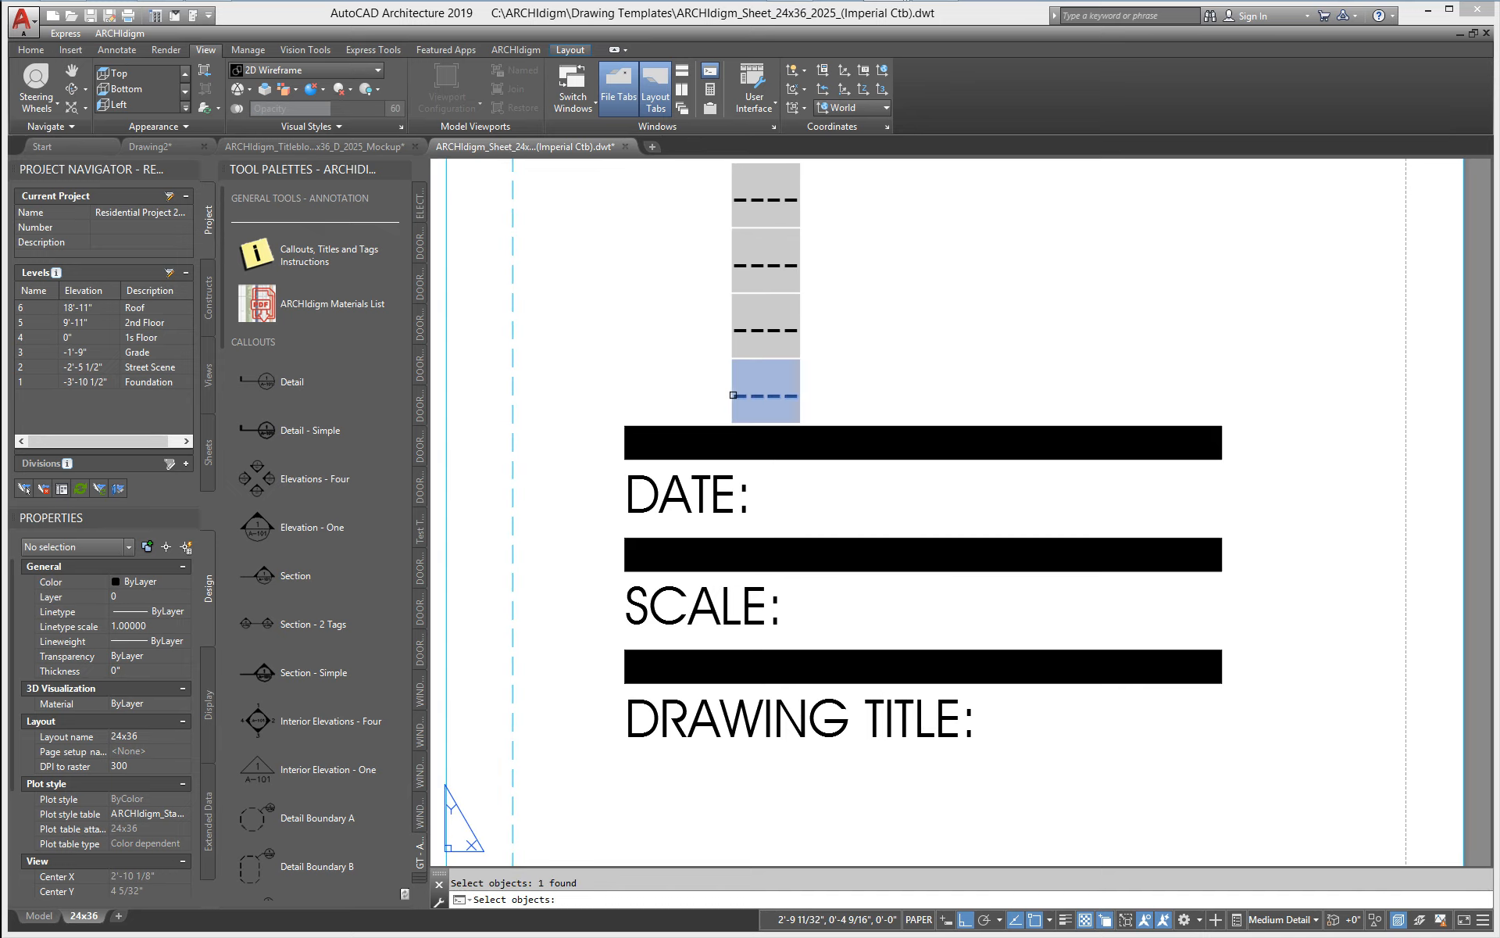
{"action": "key", "text": "Return"}
{"action": "left_click", "coordinate": [735, 395]}
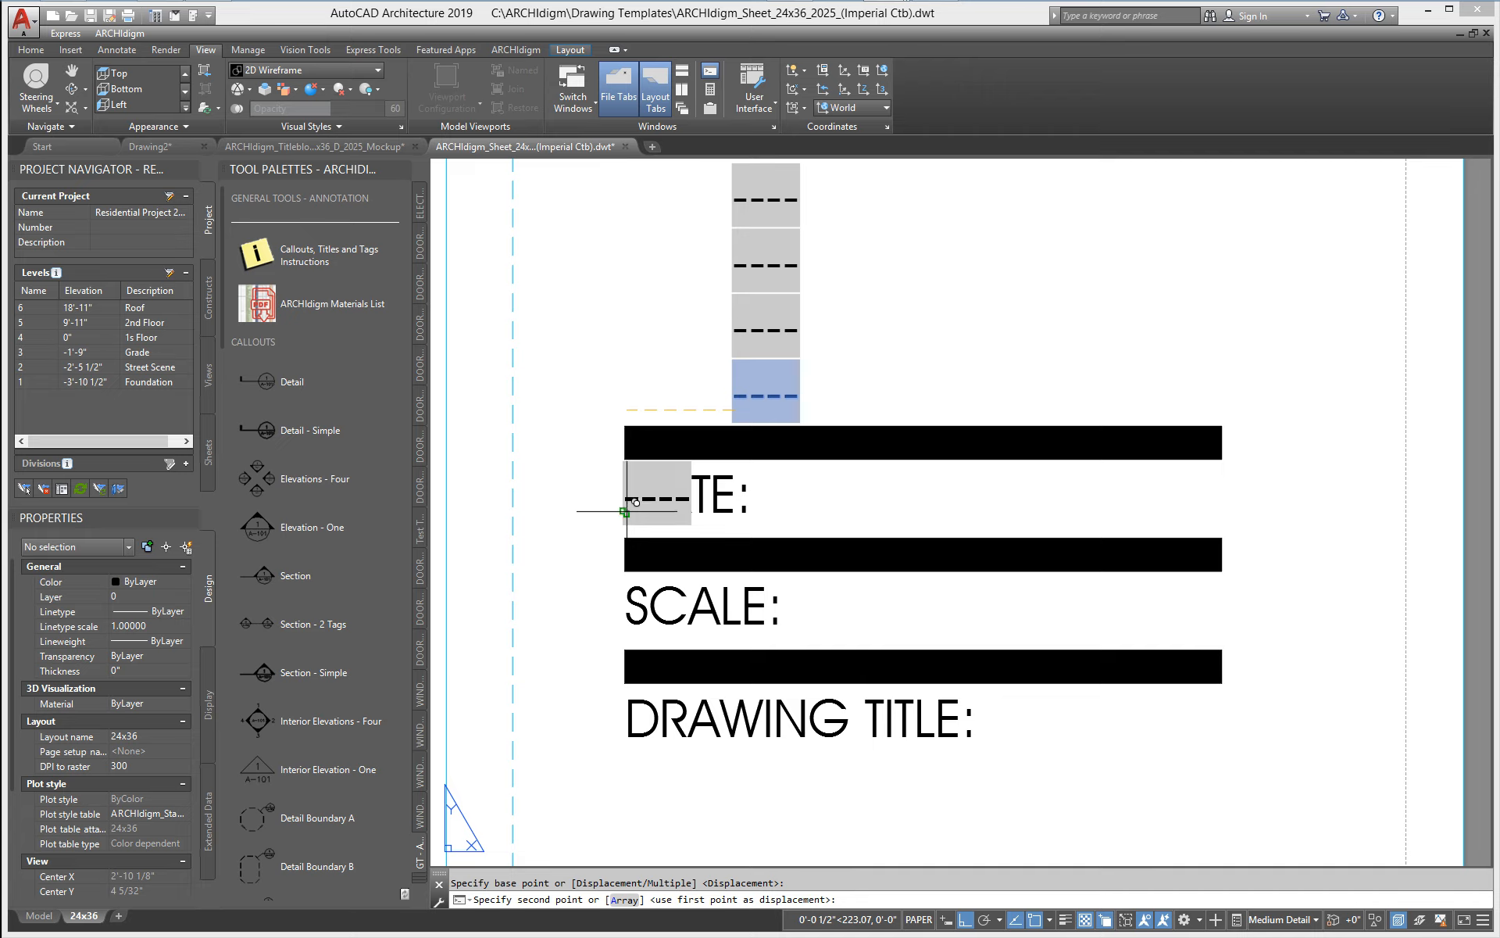
- Move the copied field text at the DATE: label 0.5" straight to the right
{"action": "type", "text": "m"}
{"action": "key", "text": "space"}
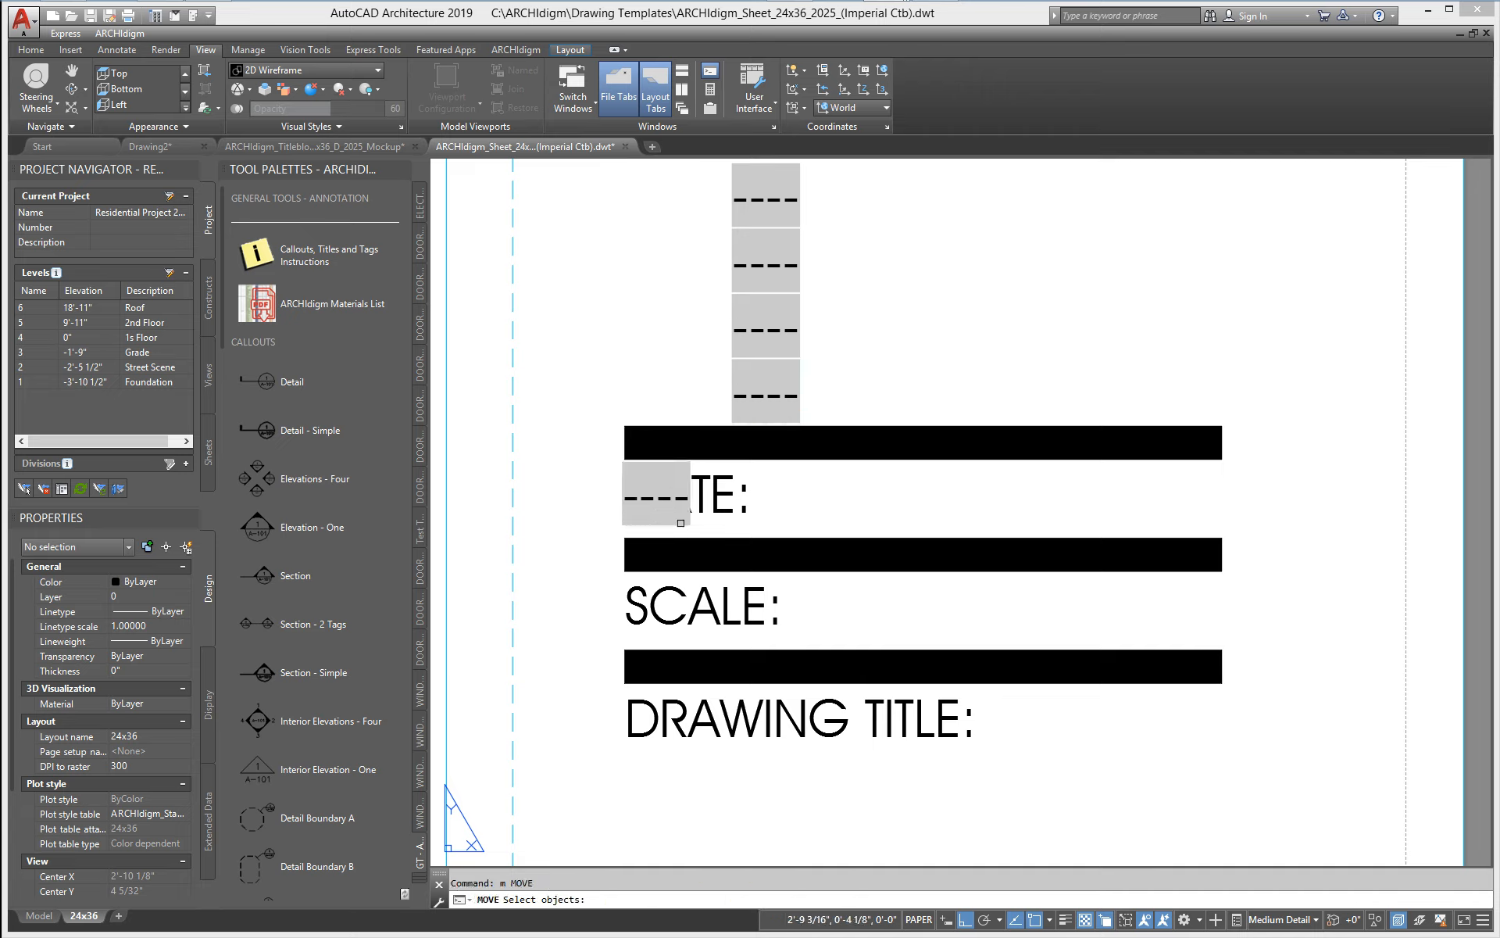
{"action": "left_click", "coordinate": [680, 522]}
{"action": "key", "text": "Return"}
{"action": "left_click", "coordinate": [814, 803]}
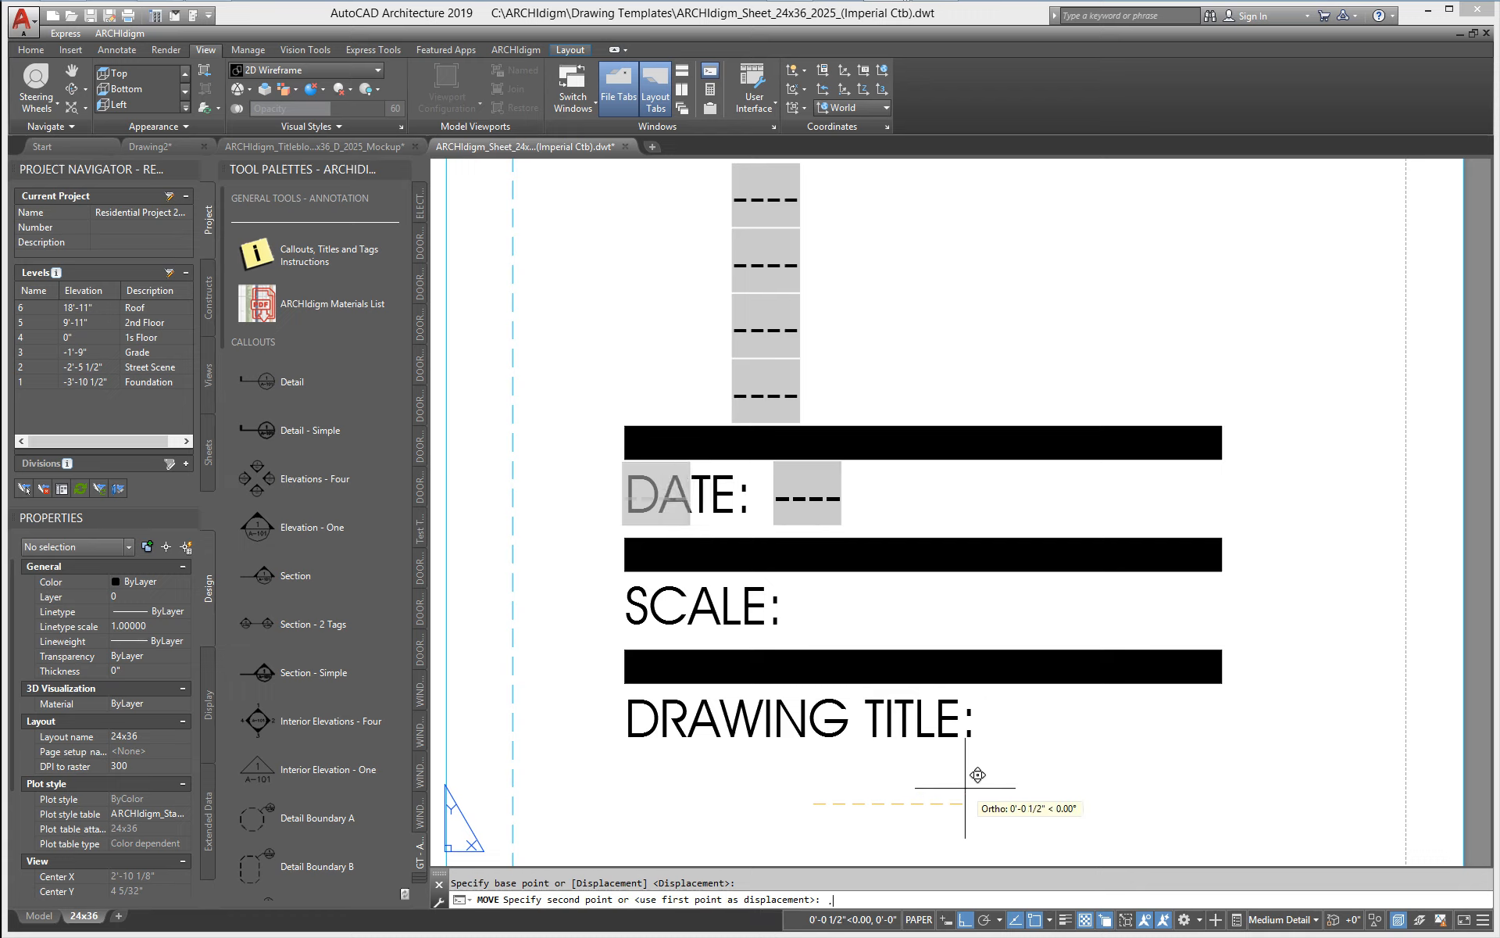
{"action": "type", "text": ".5"}
{"action": "key", "text": "Return"}
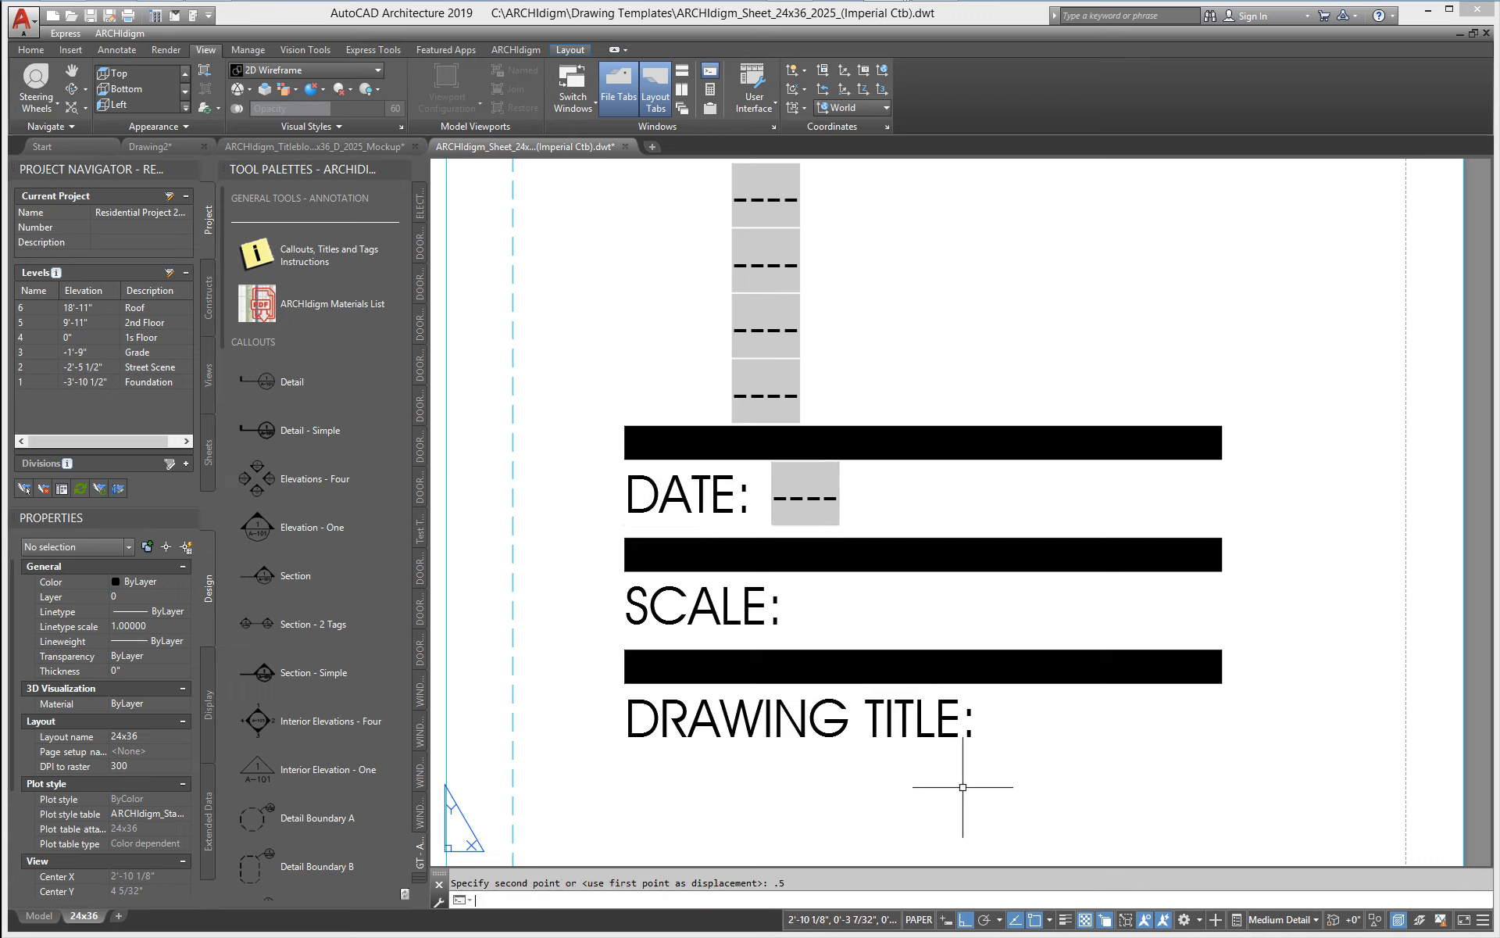
- Change the field beside DATE: to the Date & Time field PlotDate in M/d/yyyy format
{"action": "left_click", "coordinate": [795, 500]}
{"action": "double_click", "coordinate": [796, 500]}
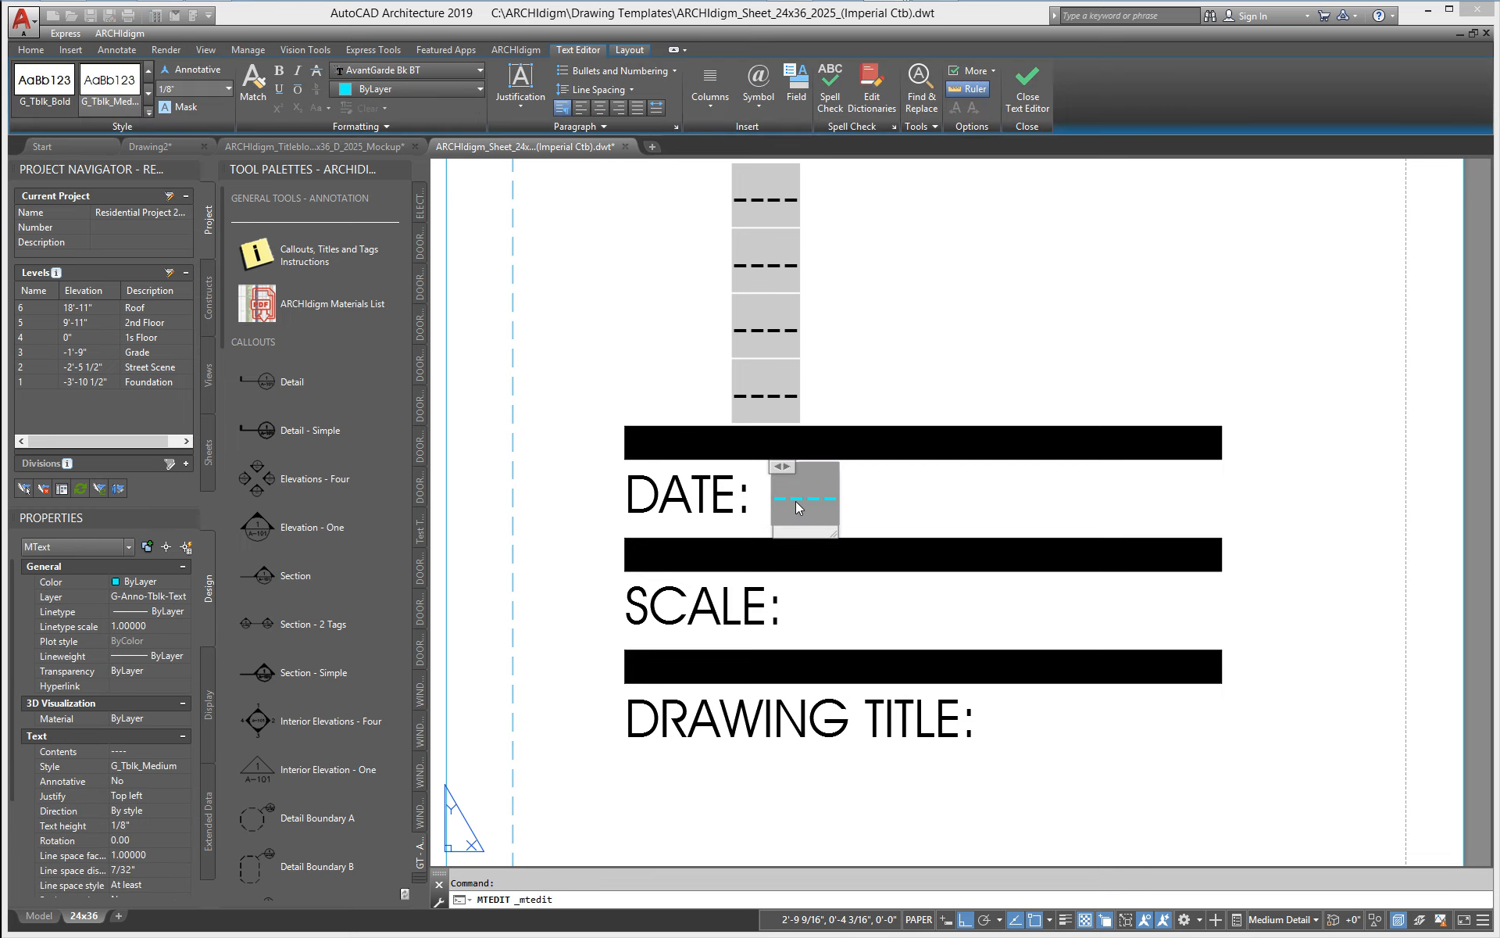
{"action": "right_click", "coordinate": [795, 500]}
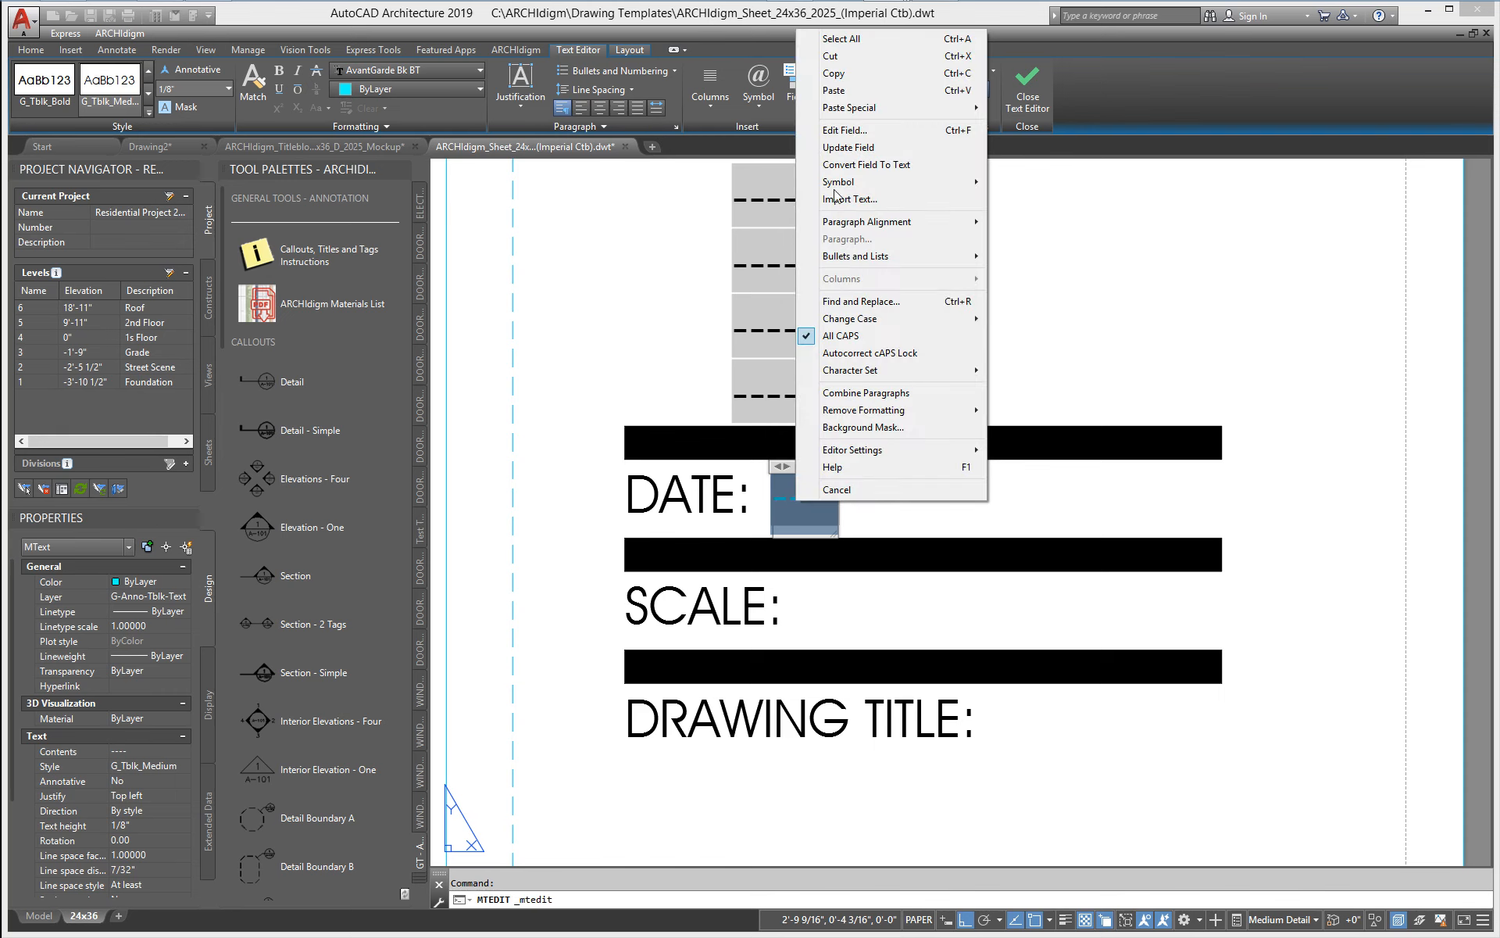
{"action": "left_click", "coordinate": [844, 130]}
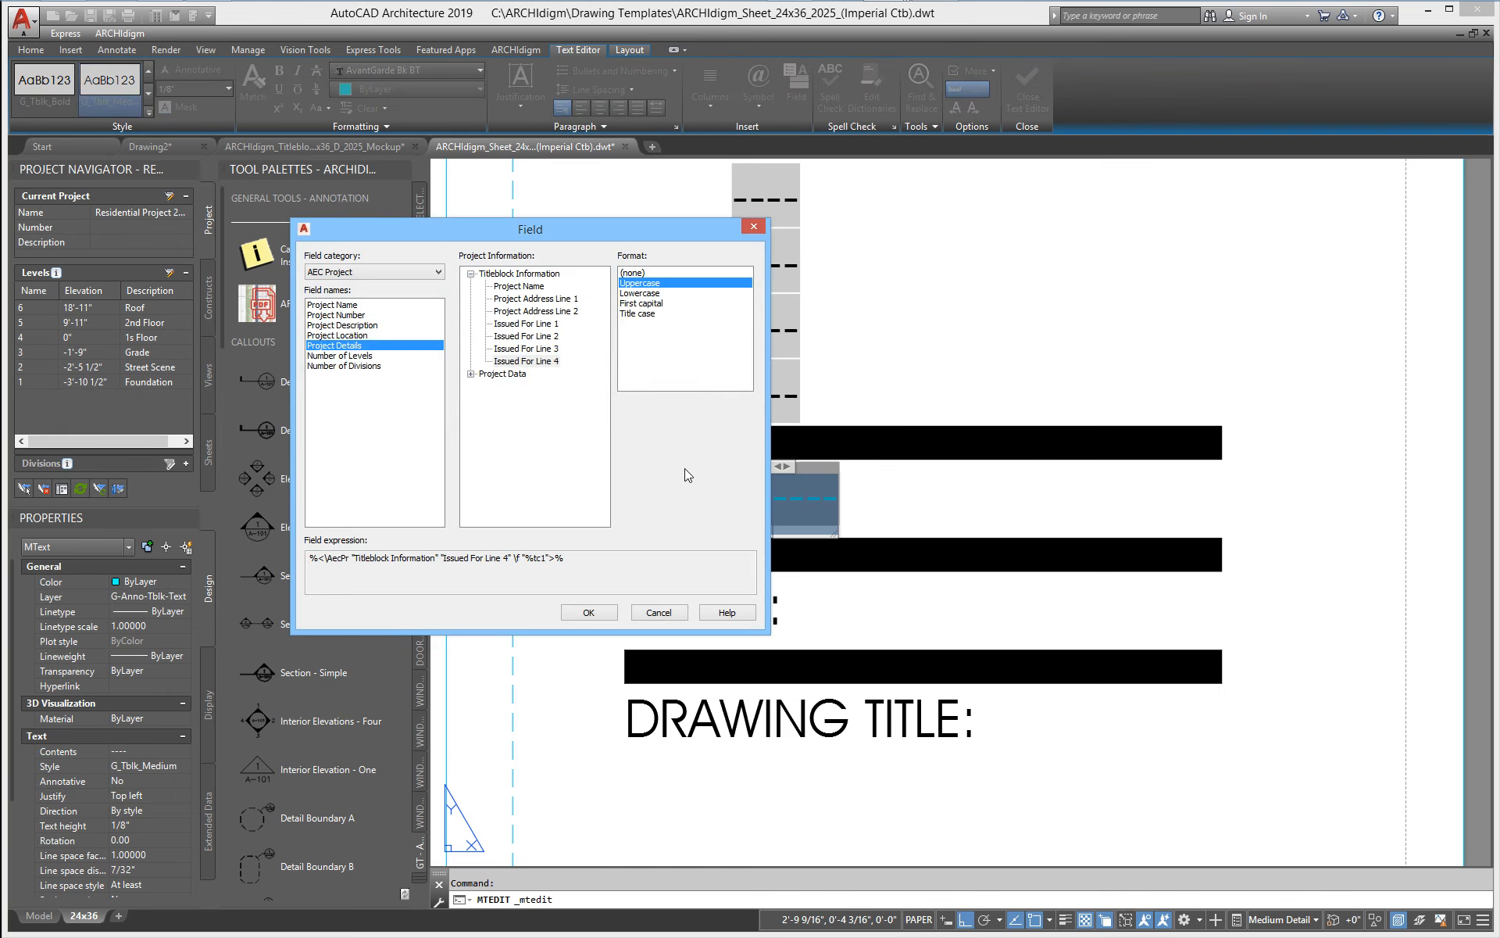
{"action": "left_click", "coordinate": [659, 613]}
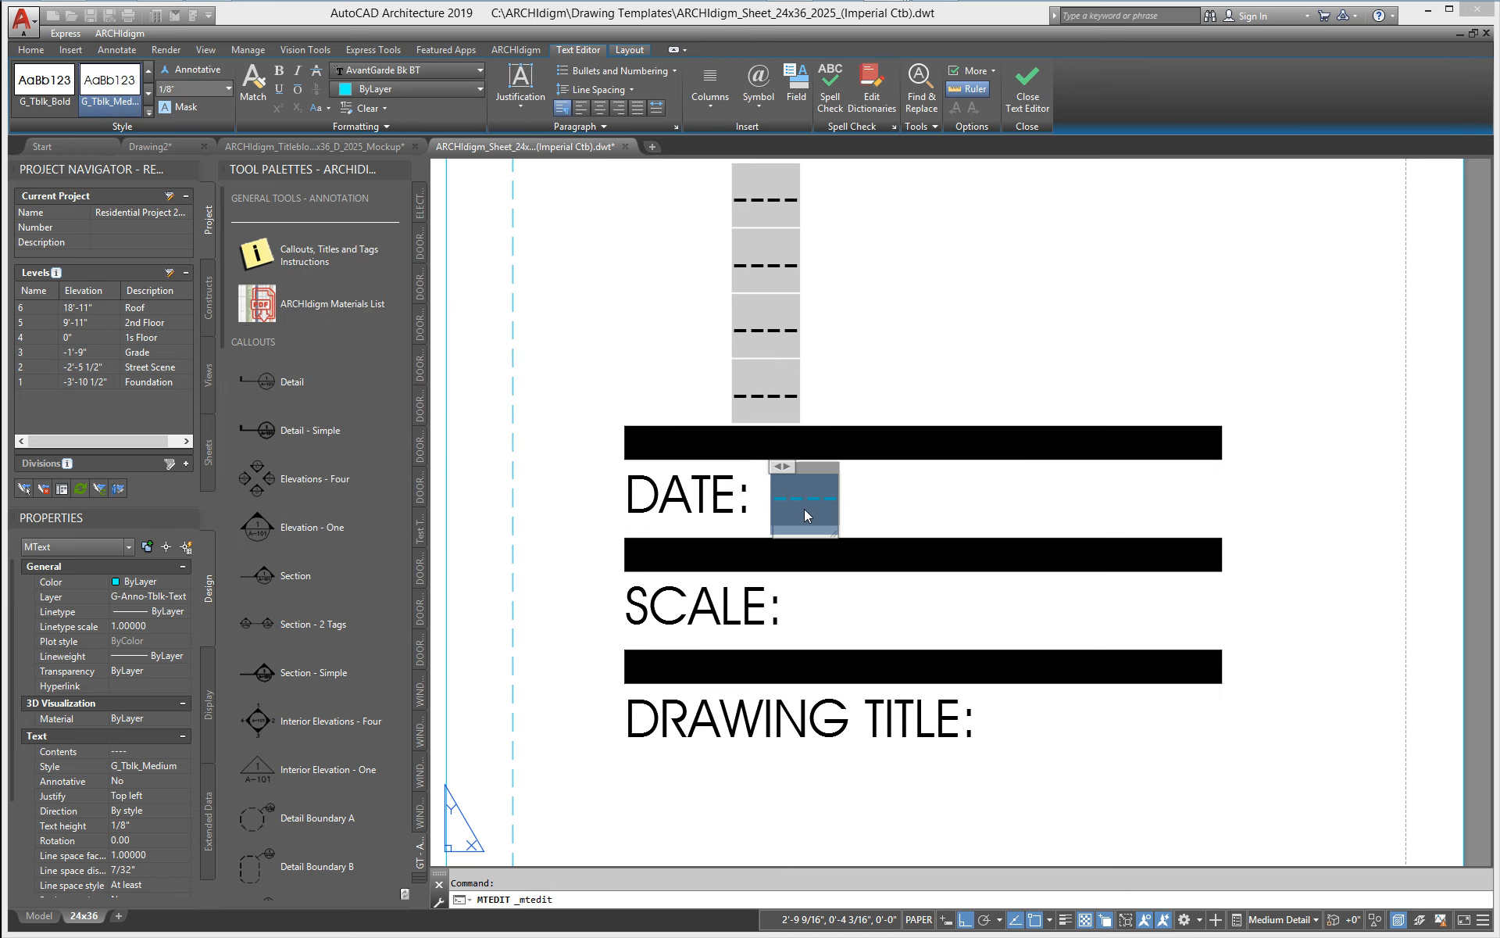
{"action": "double_click", "coordinate": [804, 508]}
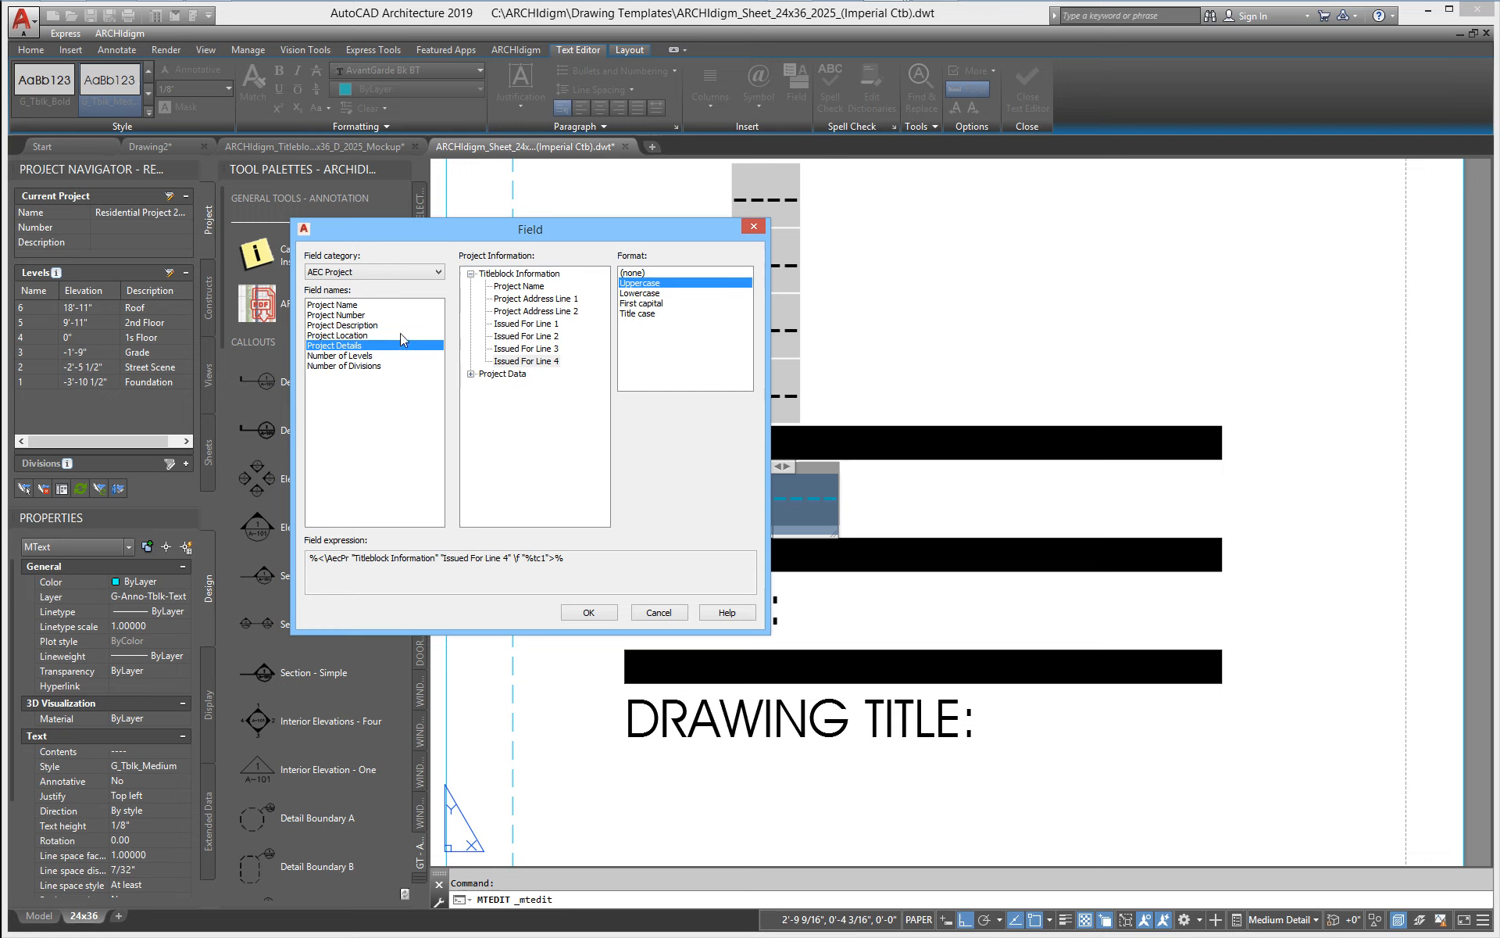
{"action": "left_click", "coordinate": [371, 274]}
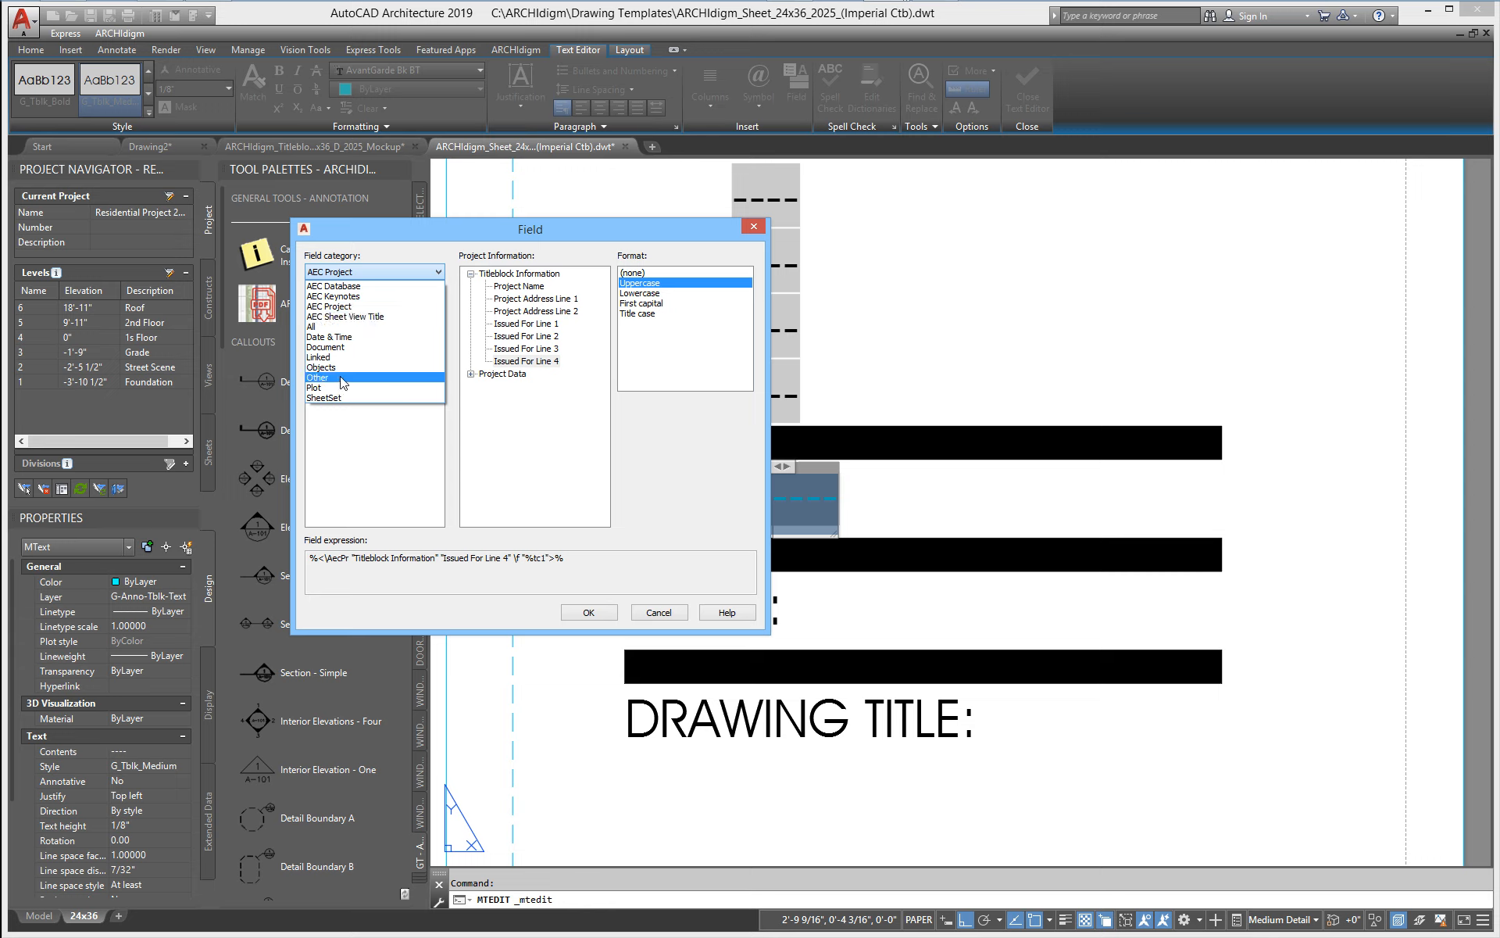
{"action": "left_click", "coordinate": [344, 336]}
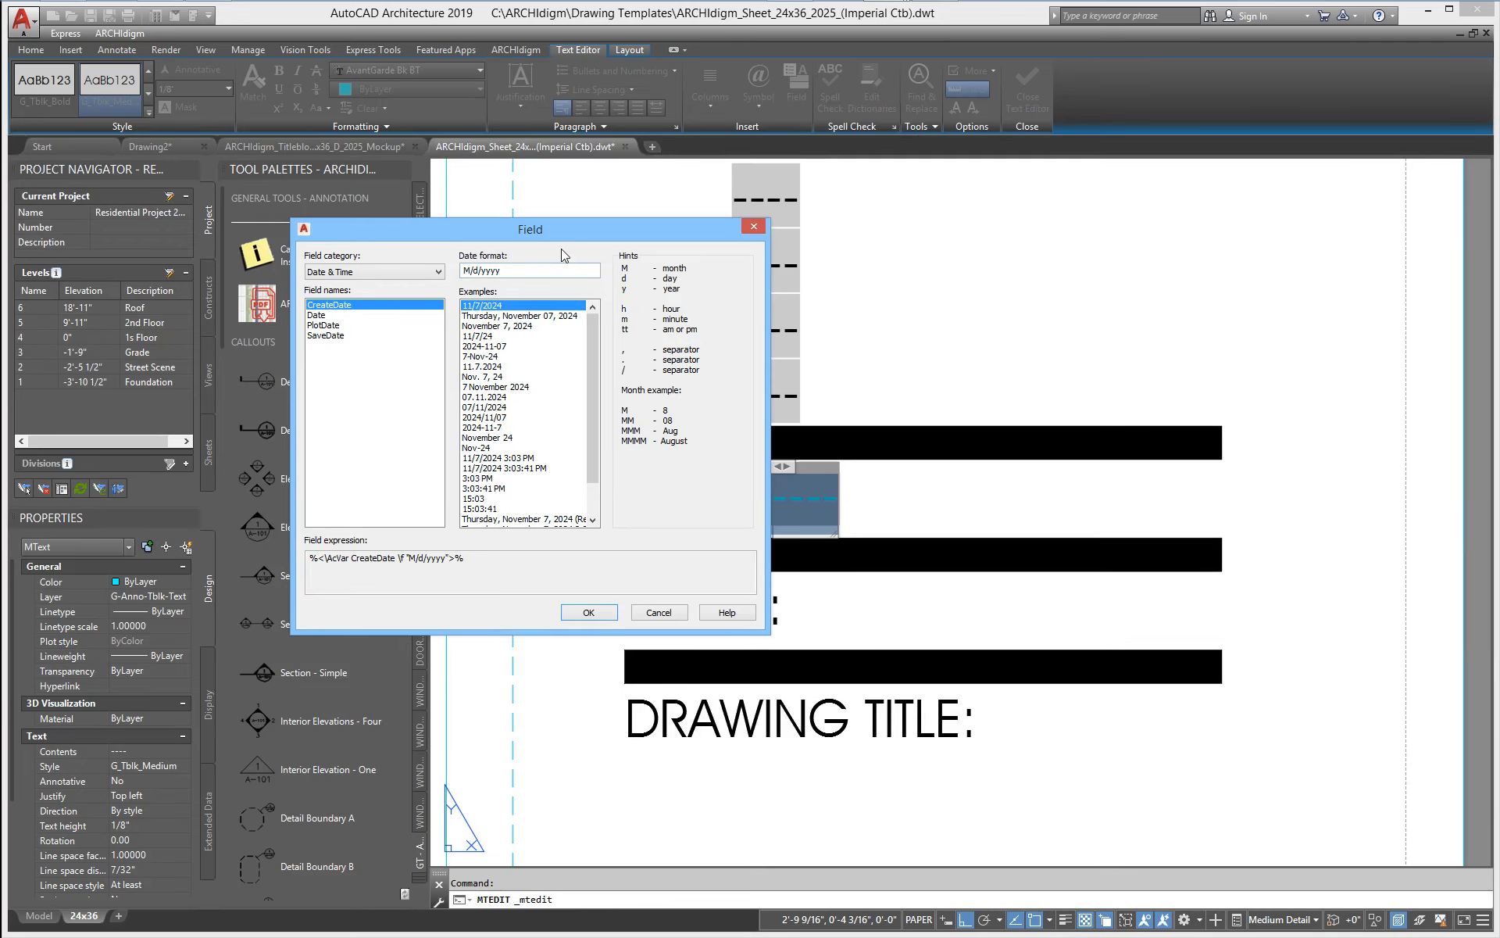
{"action": "left_click_drag", "start_coordinate": [556, 234], "coordinate": [407, 213]}
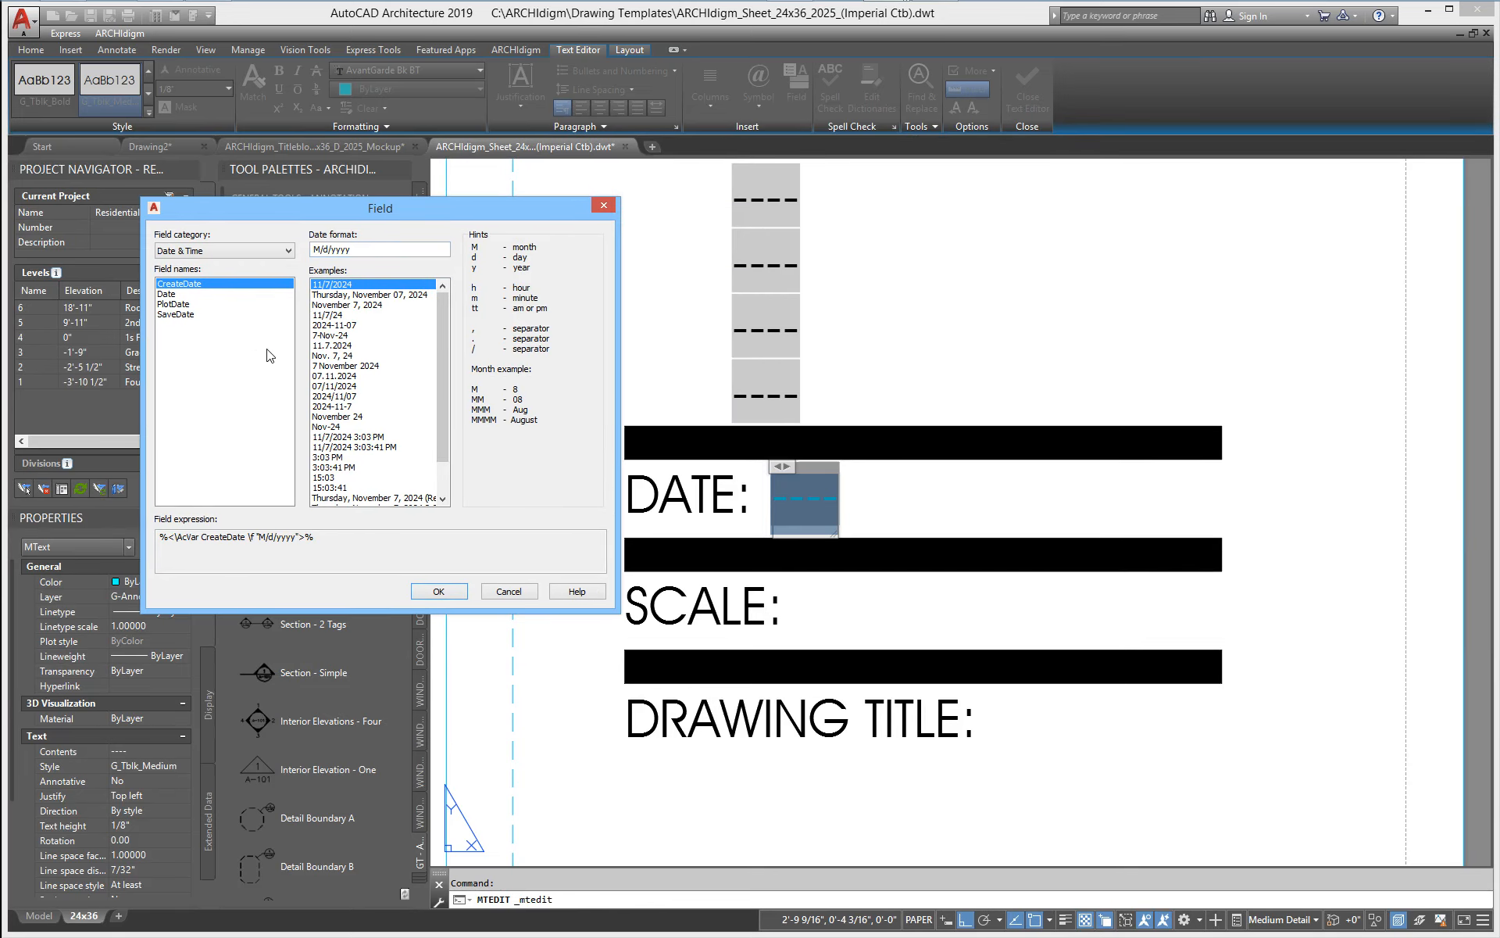
{"action": "left_click", "coordinate": [176, 304]}
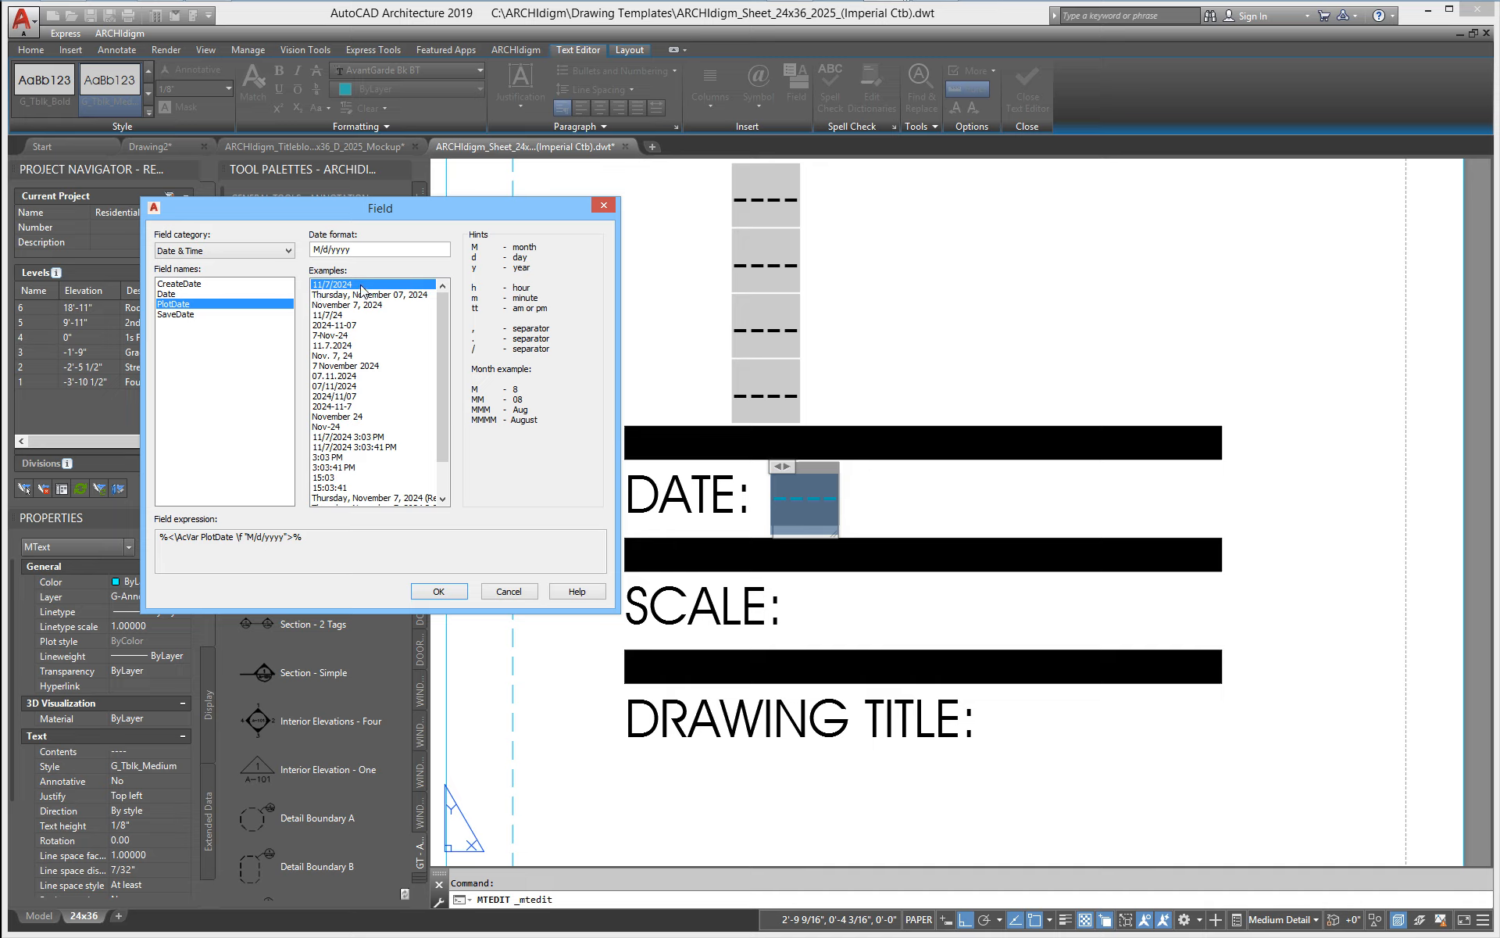
{"action": "left_click", "coordinate": [439, 592]}
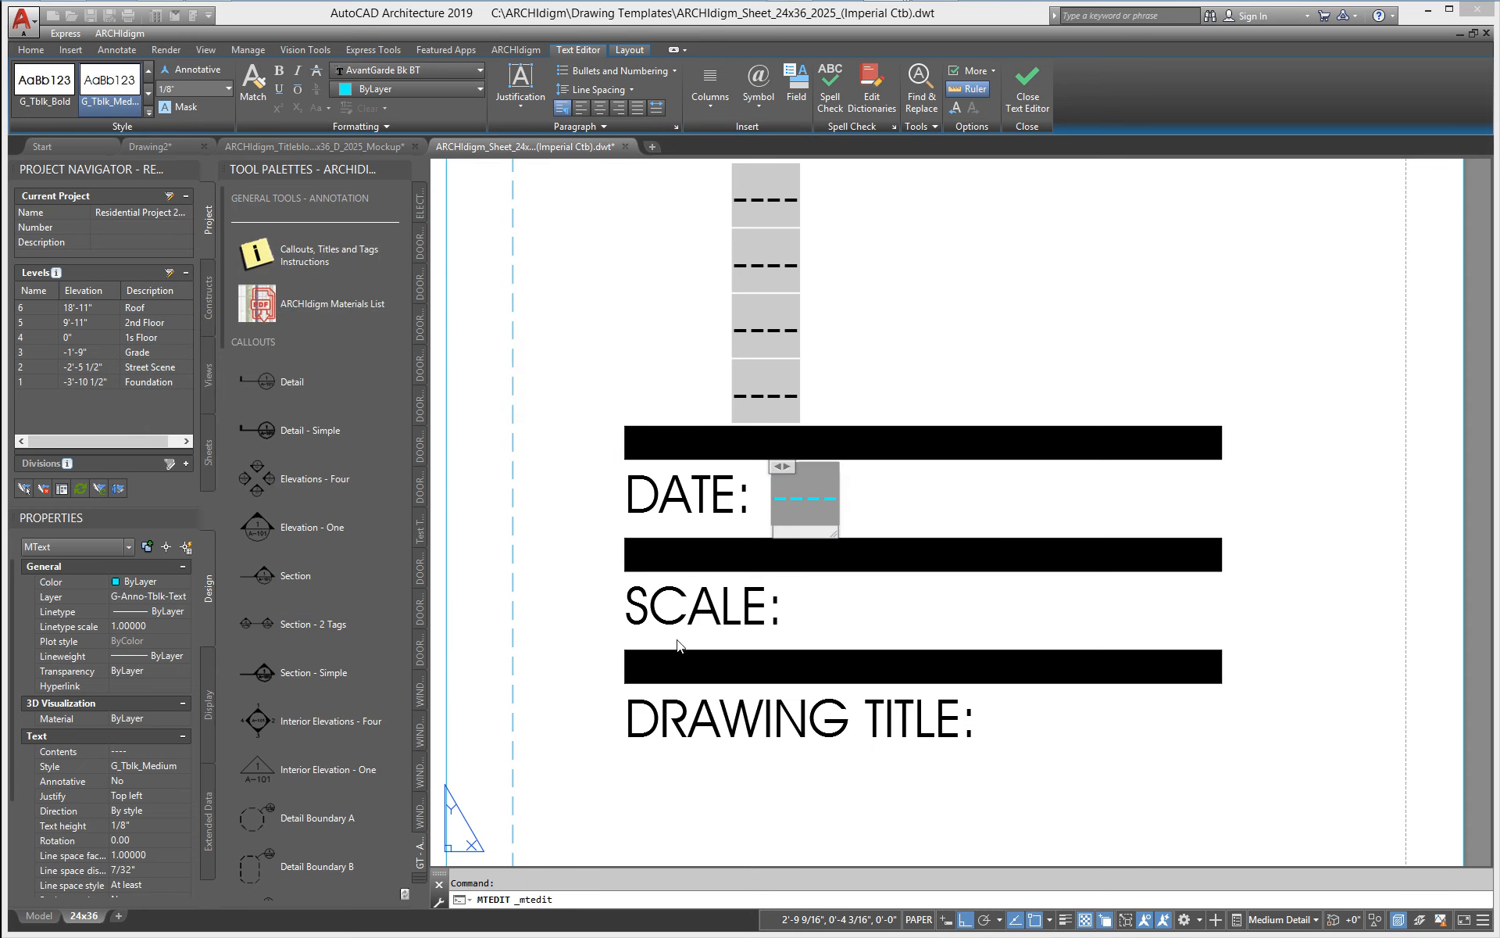
{"action": "left_click", "coordinate": [823, 612]}
- Set the justification of the date field text to Bottom left
{"action": "middle_click_drag", "start_coordinate": [803, 566], "coordinate": [769, 468]}
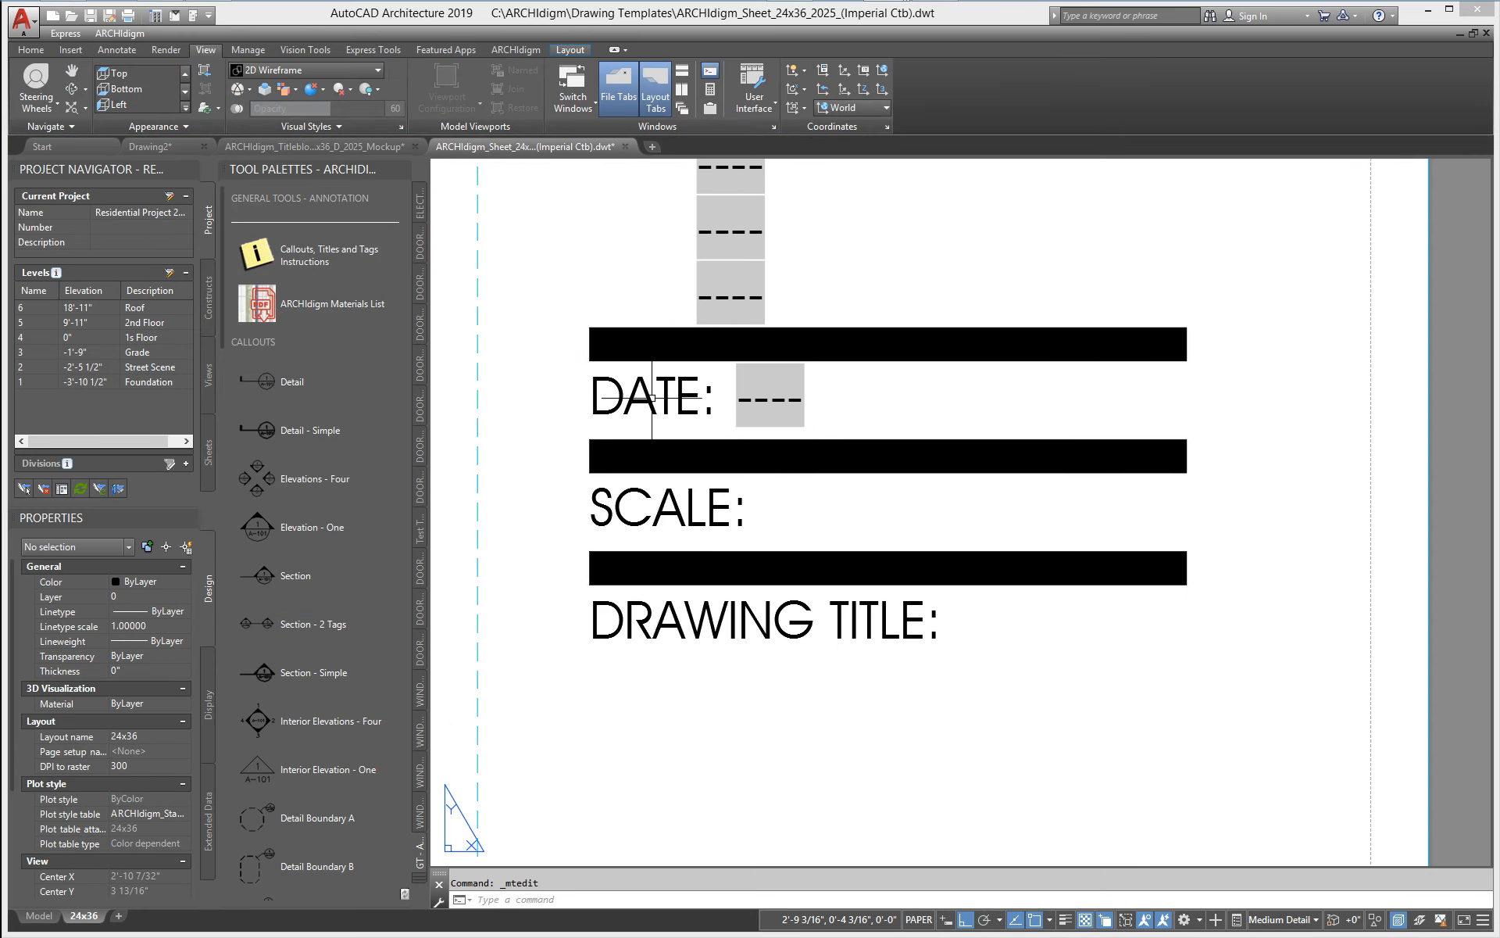
{"action": "left_click", "coordinate": [758, 400]}
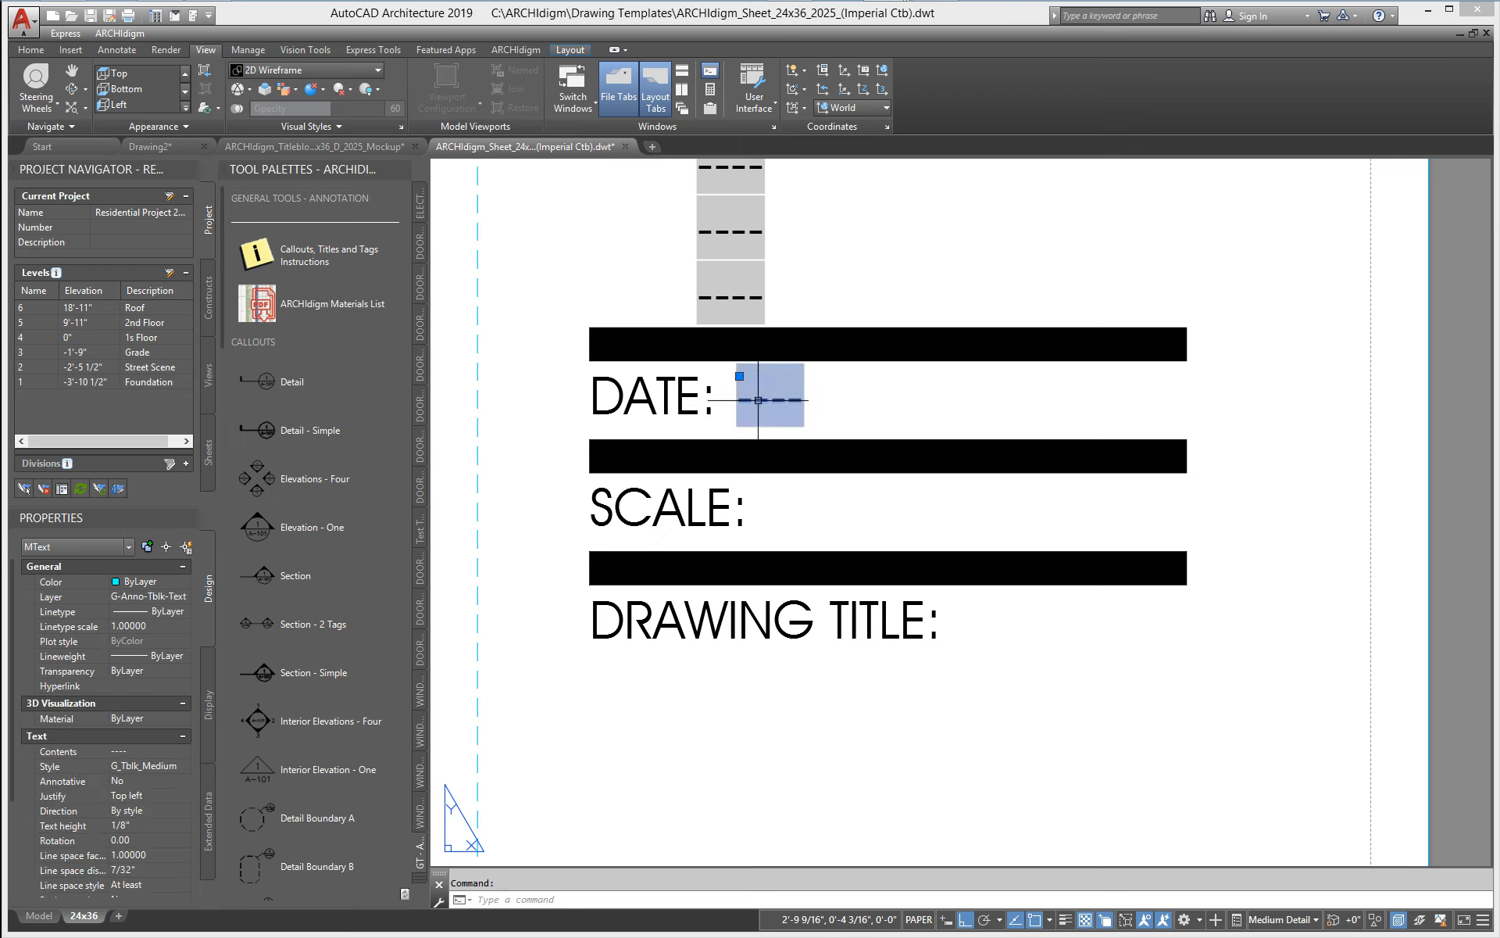
{"action": "left_click", "coordinate": [152, 797]}
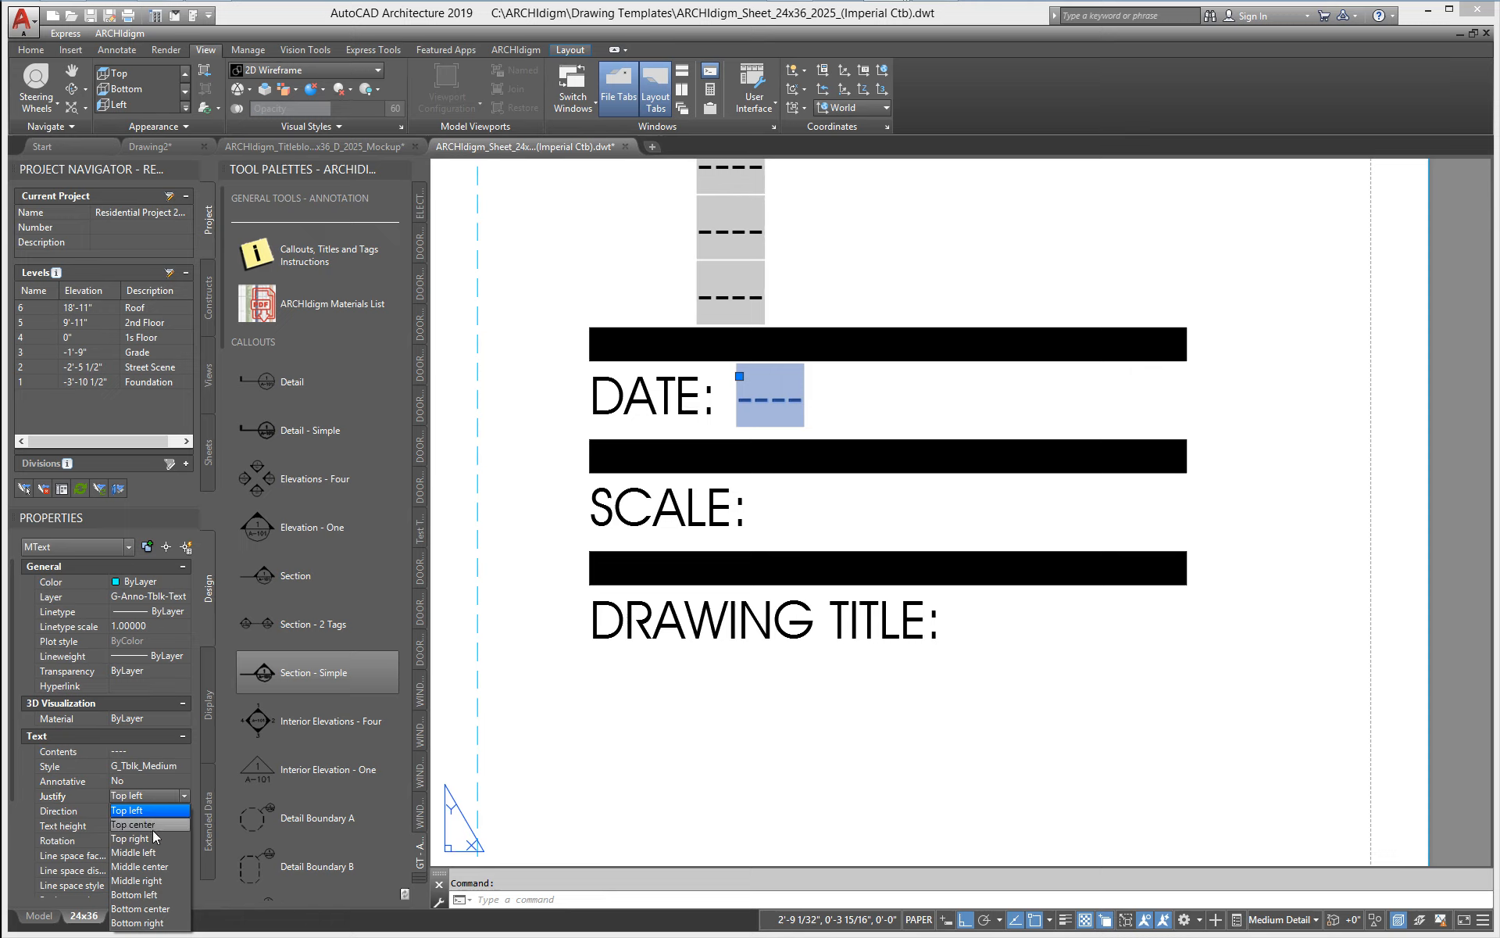
{"action": "left_click", "coordinate": [134, 894]}
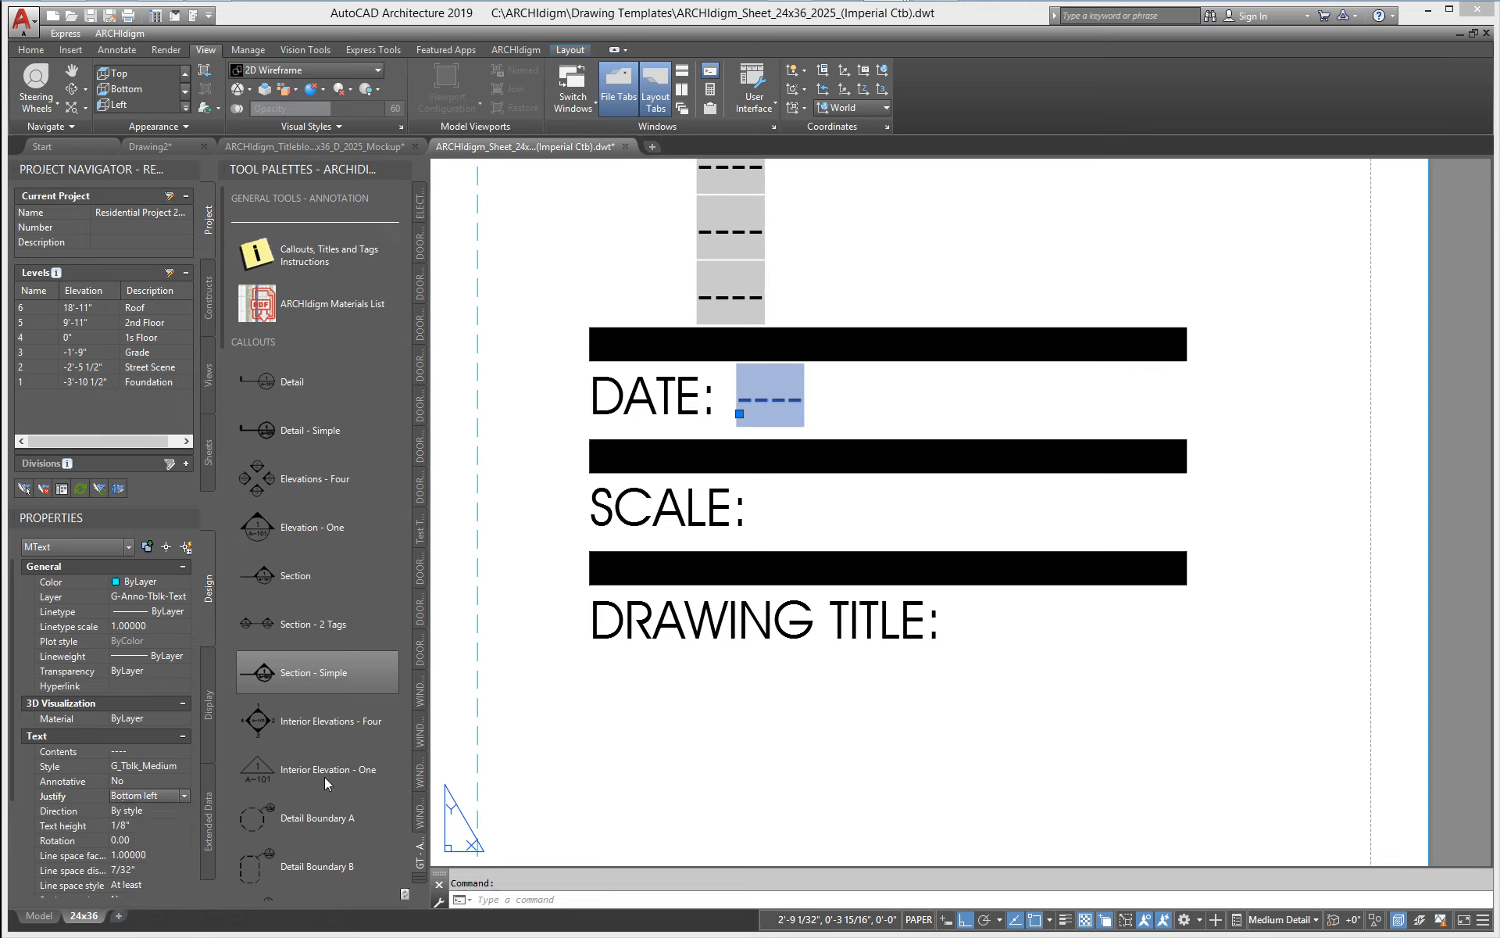
- Align the date field's insertion point with the start of the DATE: label, then offset the field 0.5" to the right
{"action": "left_click", "coordinate": [740, 413]}
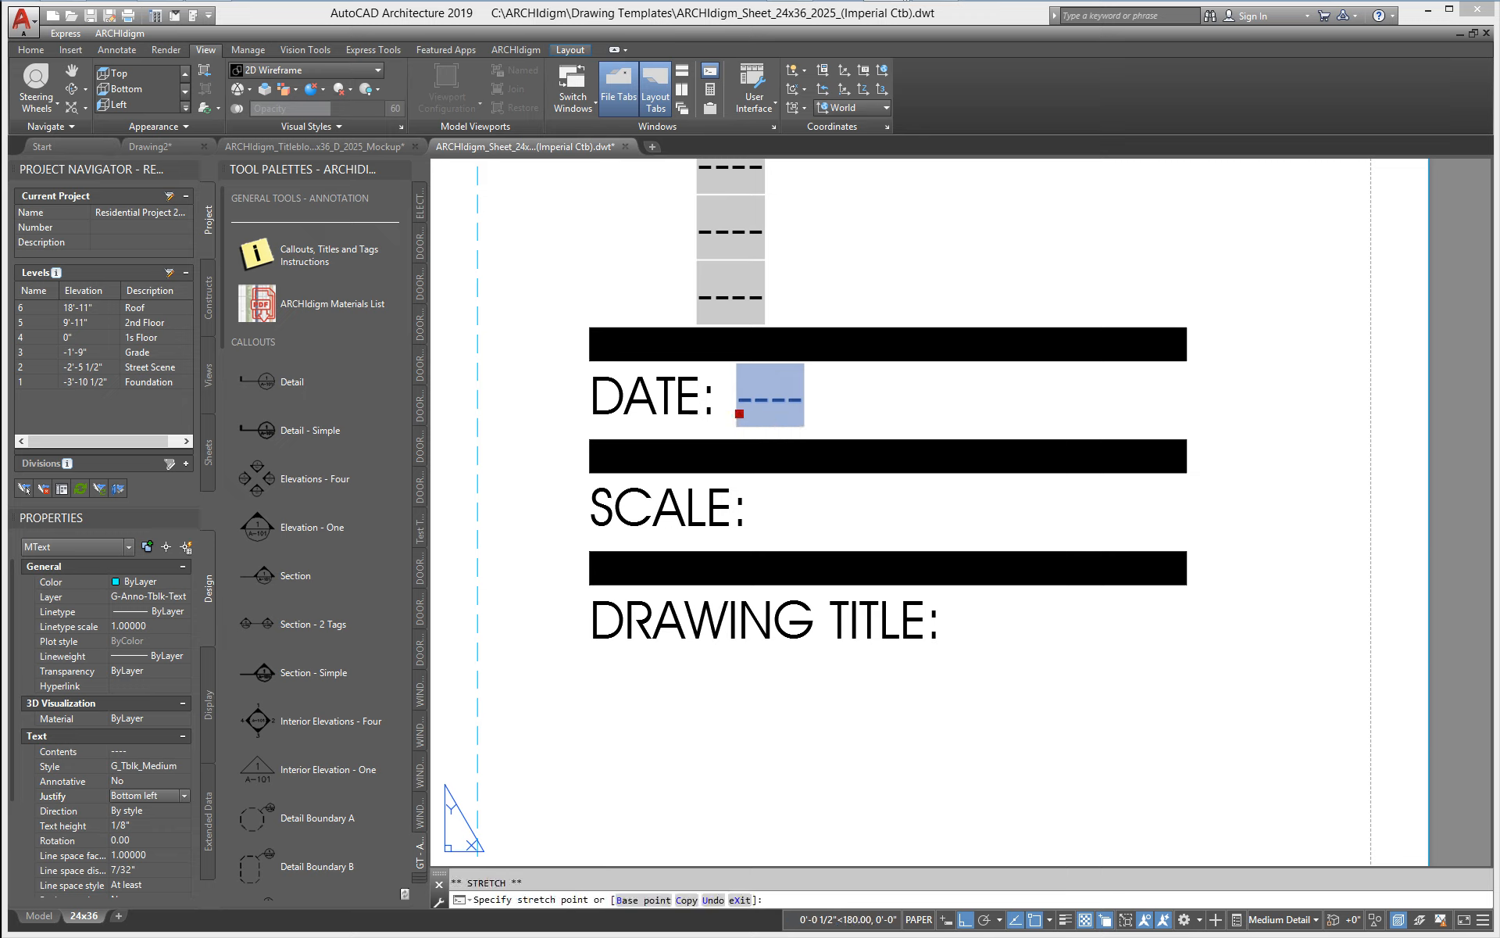
{"action": "left_click", "coordinate": [590, 413]}
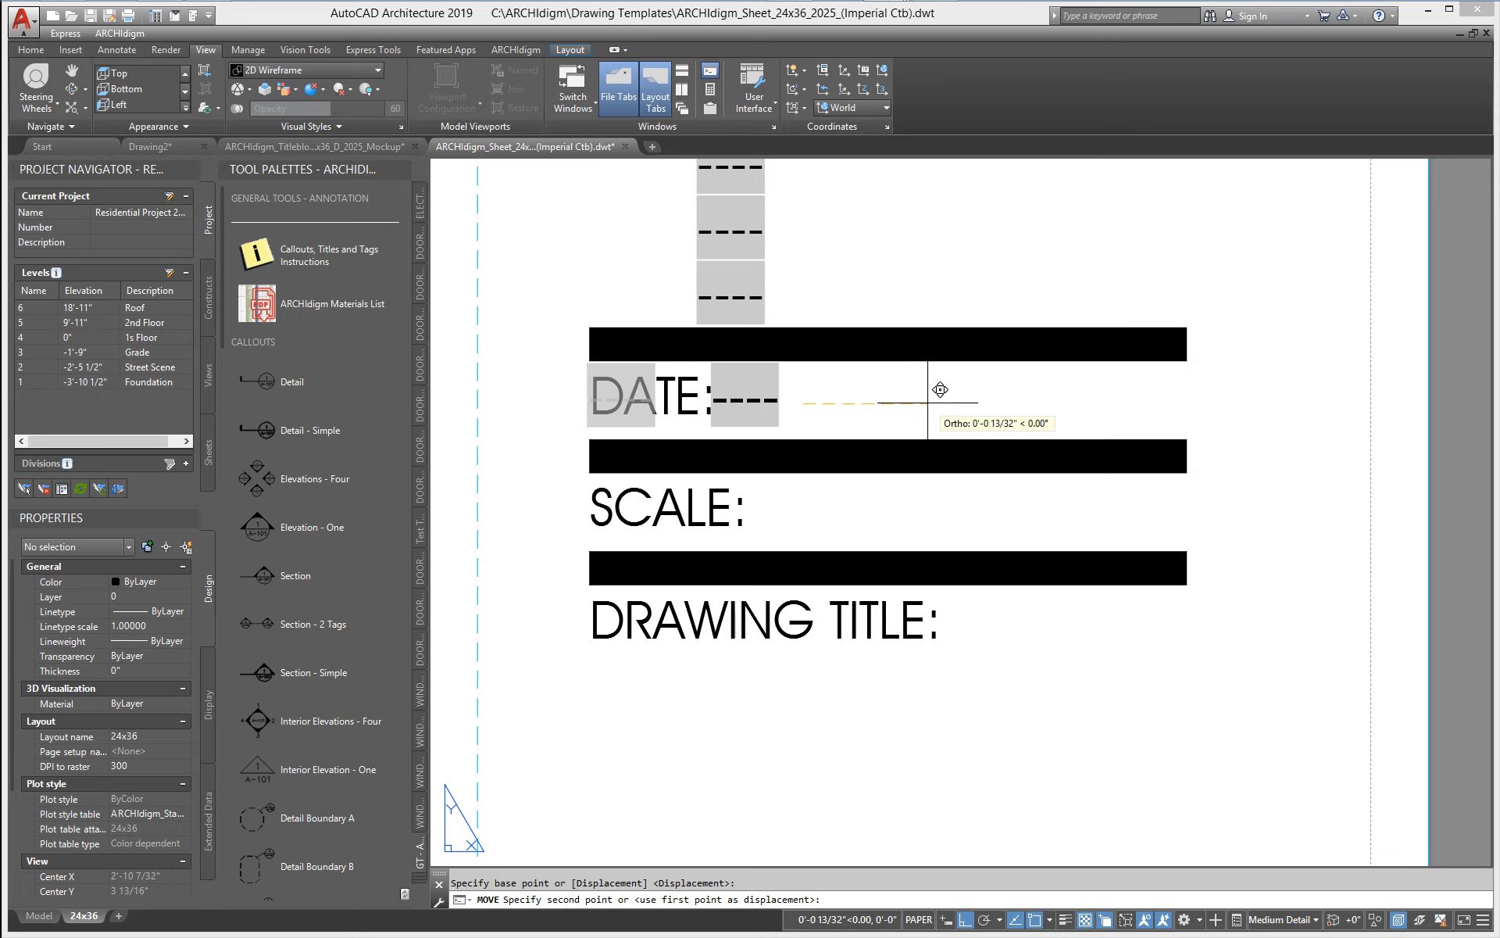
{"action": "type", "text": "5"}
{"action": "key", "text": "Return"}
- Copy the date field straight down to the SCALE: row, using the starts of the DATE: and SCALE: labels as reference points
{"action": "middle_click_drag", "start_coordinate": [783, 420], "coordinate": [780, 392]}
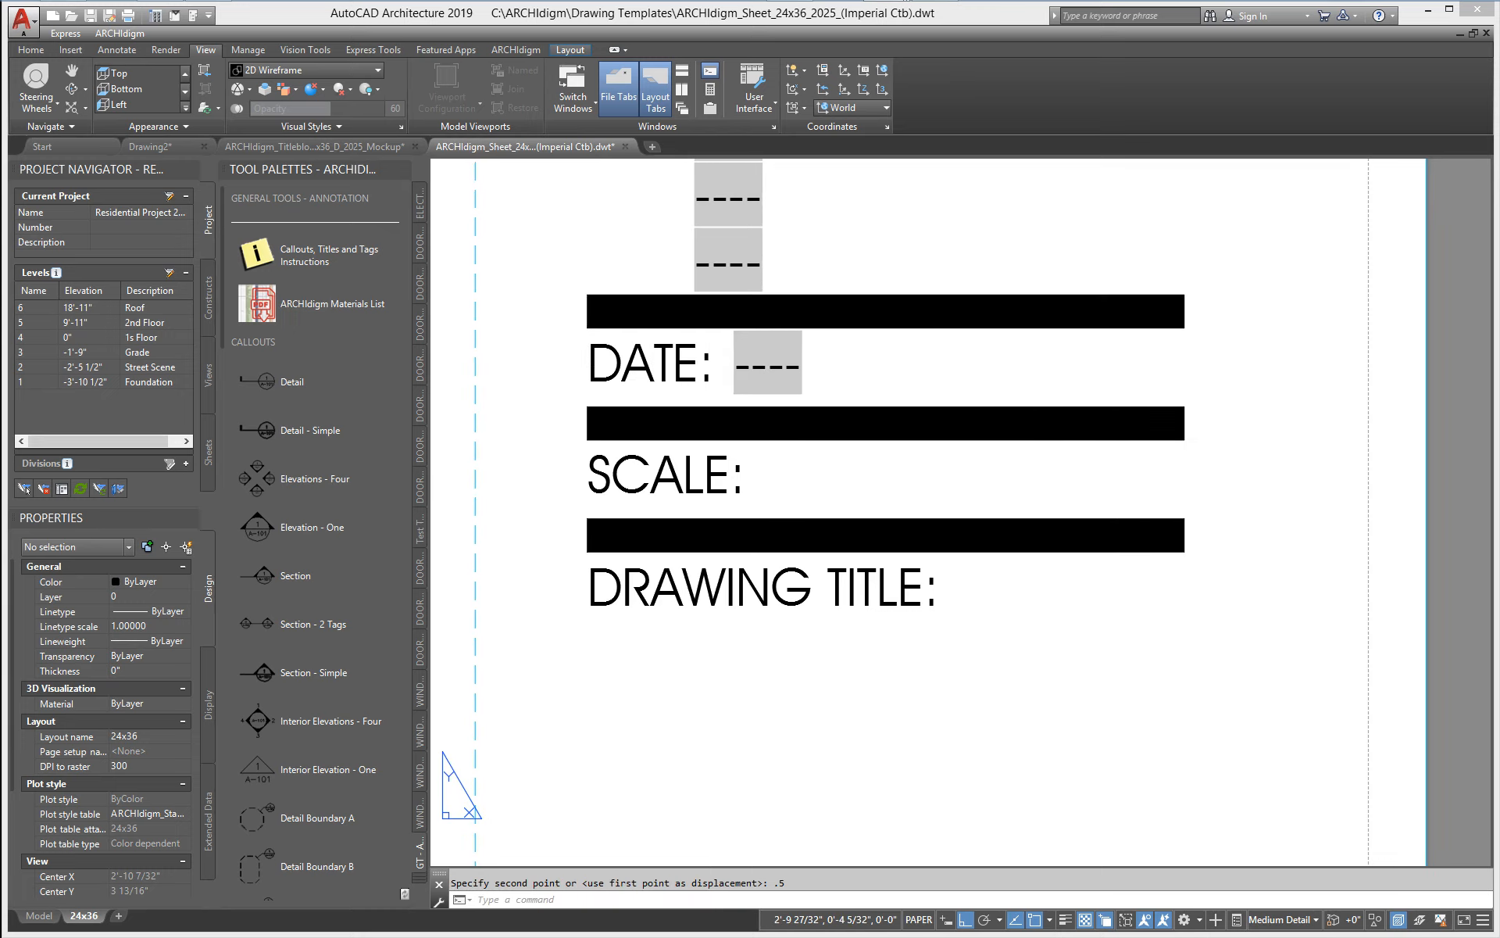
{"action": "type", "text": "m"}
{"action": "key", "text": "Return"}
{"action": "left_click", "coordinate": [746, 369]}
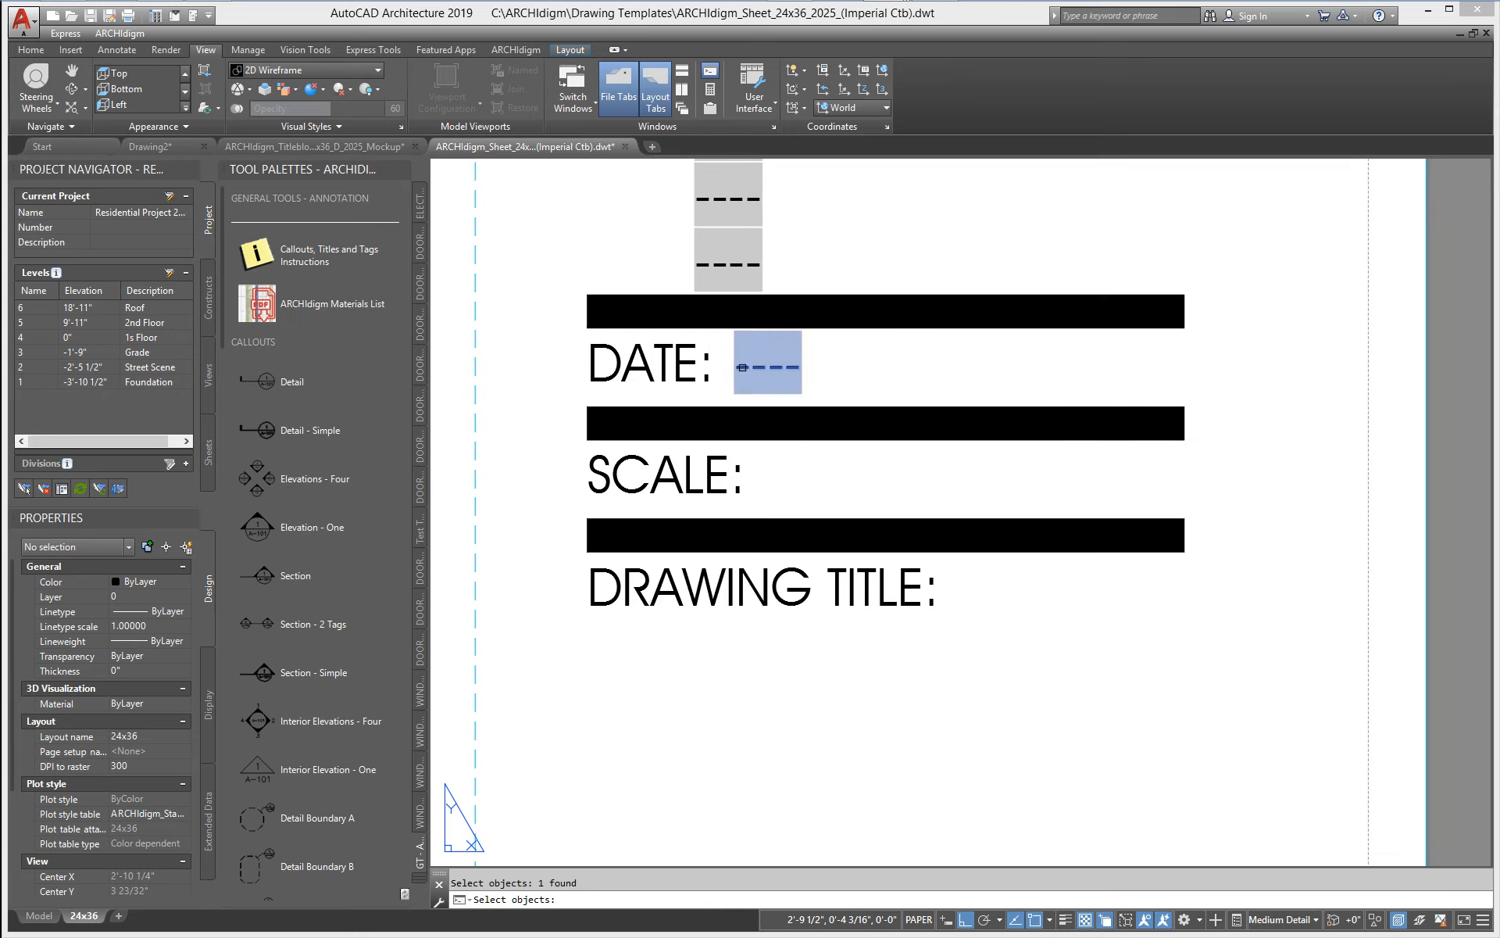
{"action": "key", "text": "Return"}
{"action": "left_click", "coordinate": [593, 381]}
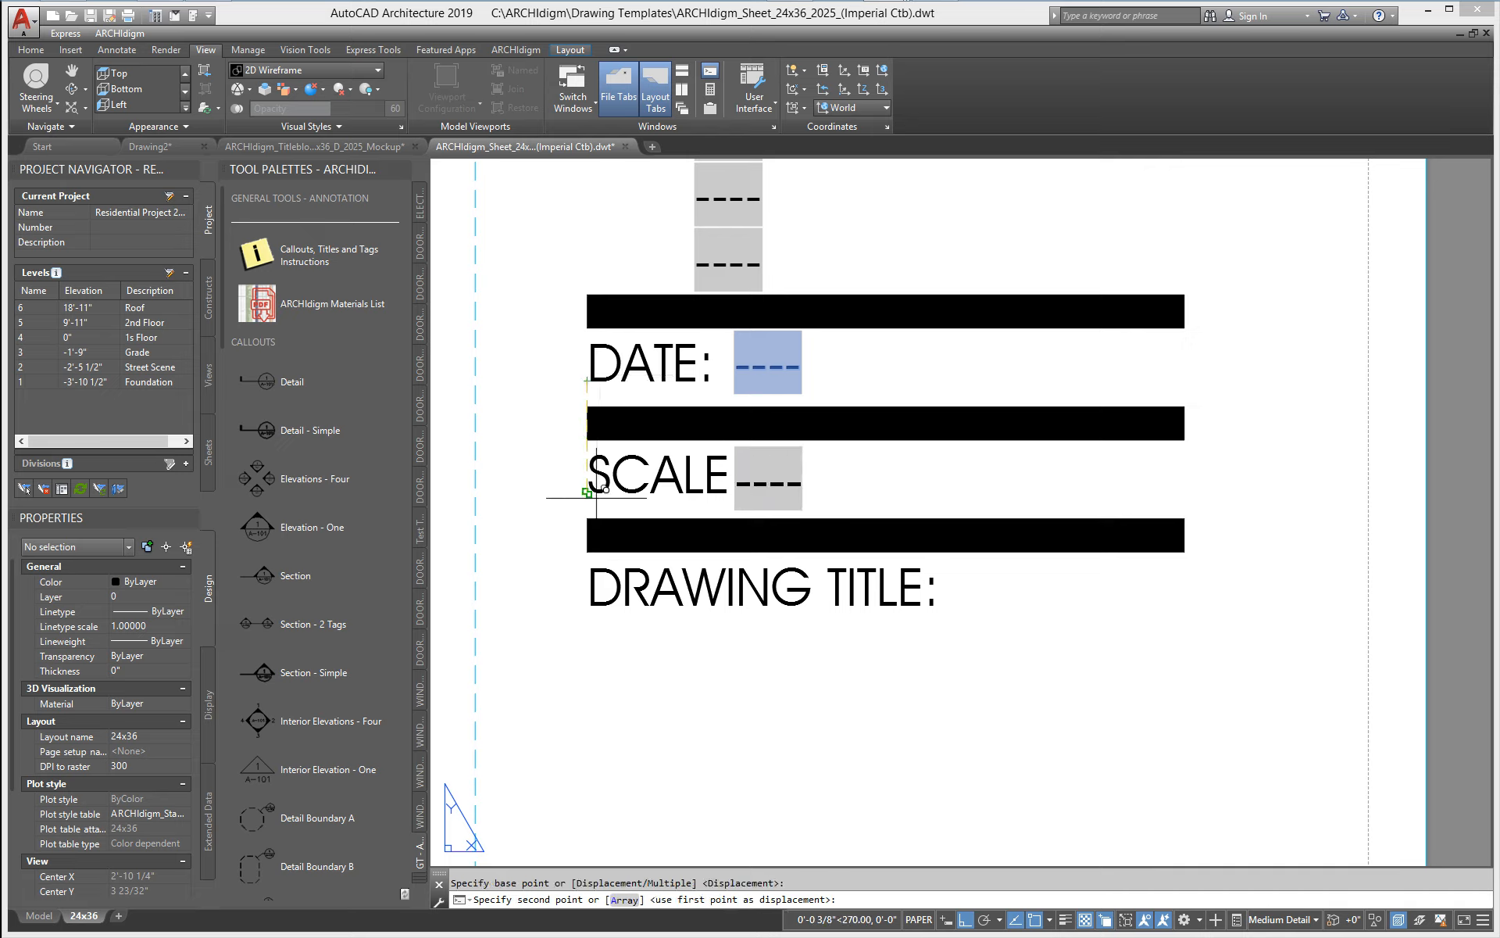
{"action": "left_click", "coordinate": [593, 494]}
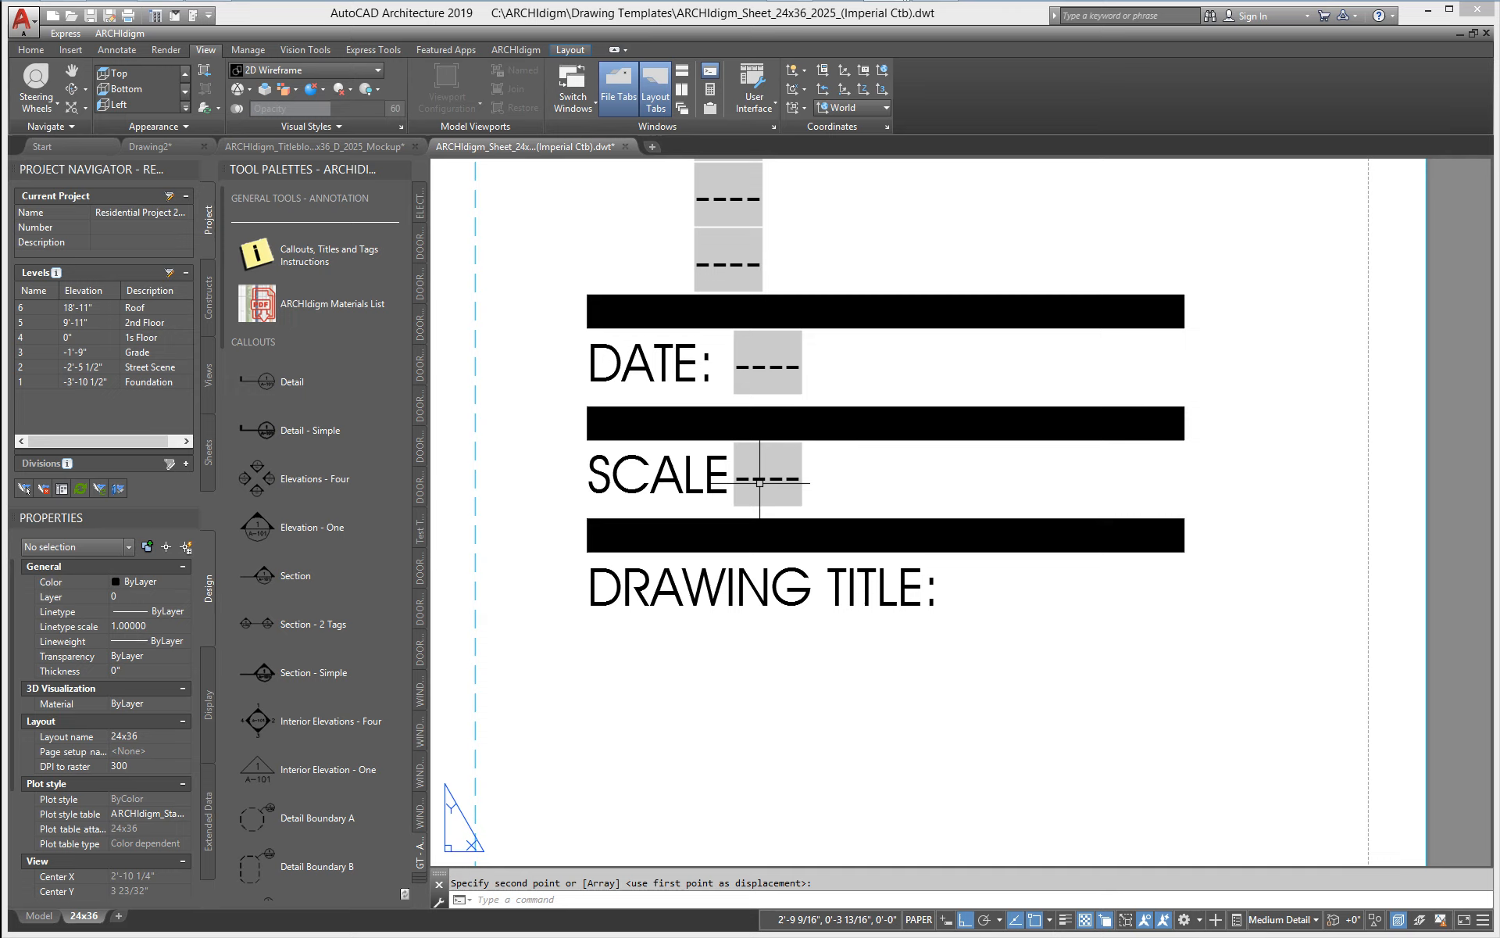
- Move the fields beside DATE: and SCALE: 1/8" to the right together
{"action": "type", "text": "m"}
{"action": "key", "text": "Return"}
{"action": "left_click", "coordinate": [796, 479]}
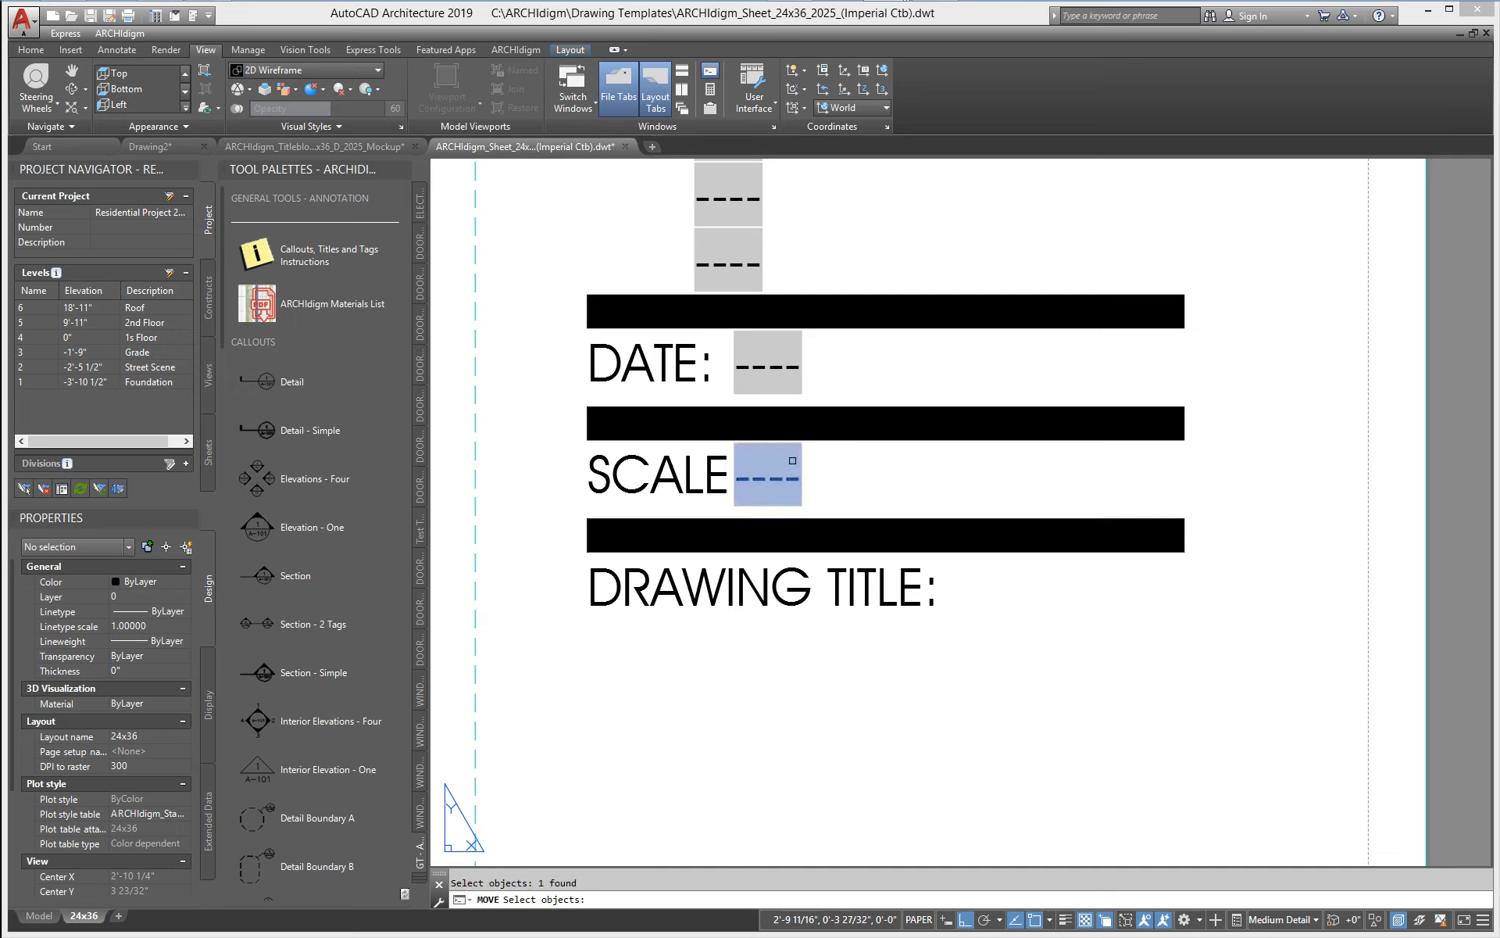
{"action": "left_click", "coordinate": [786, 370]}
{"action": "key", "text": "Return"}
{"action": "left_click", "coordinate": [888, 350]}
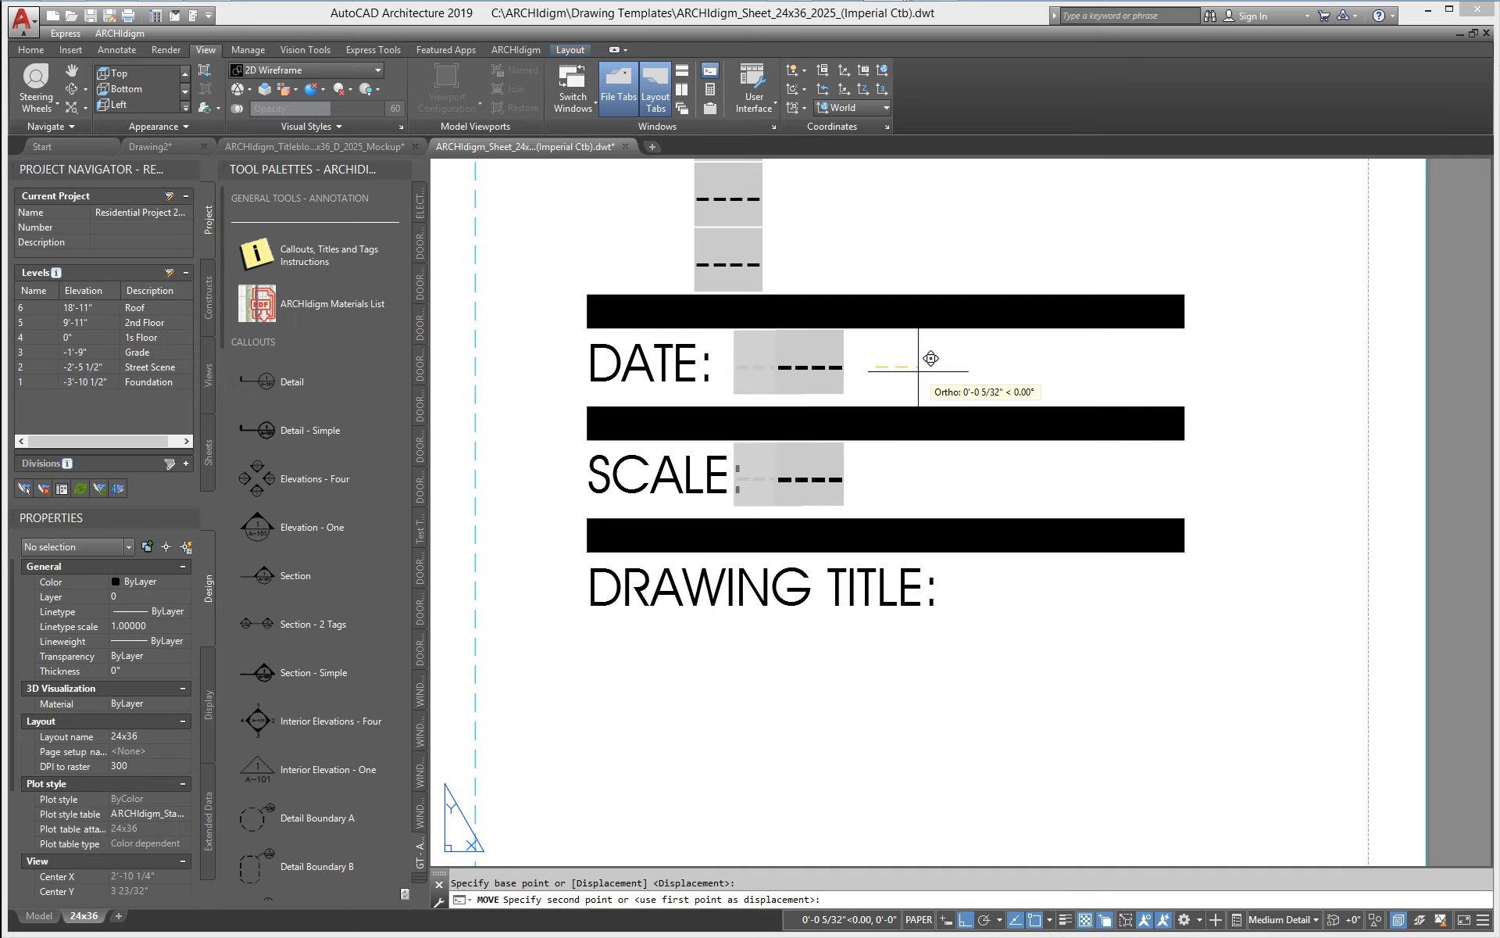
{"action": "type", "text": "1/8"}
{"action": "key", "text": "Return"}
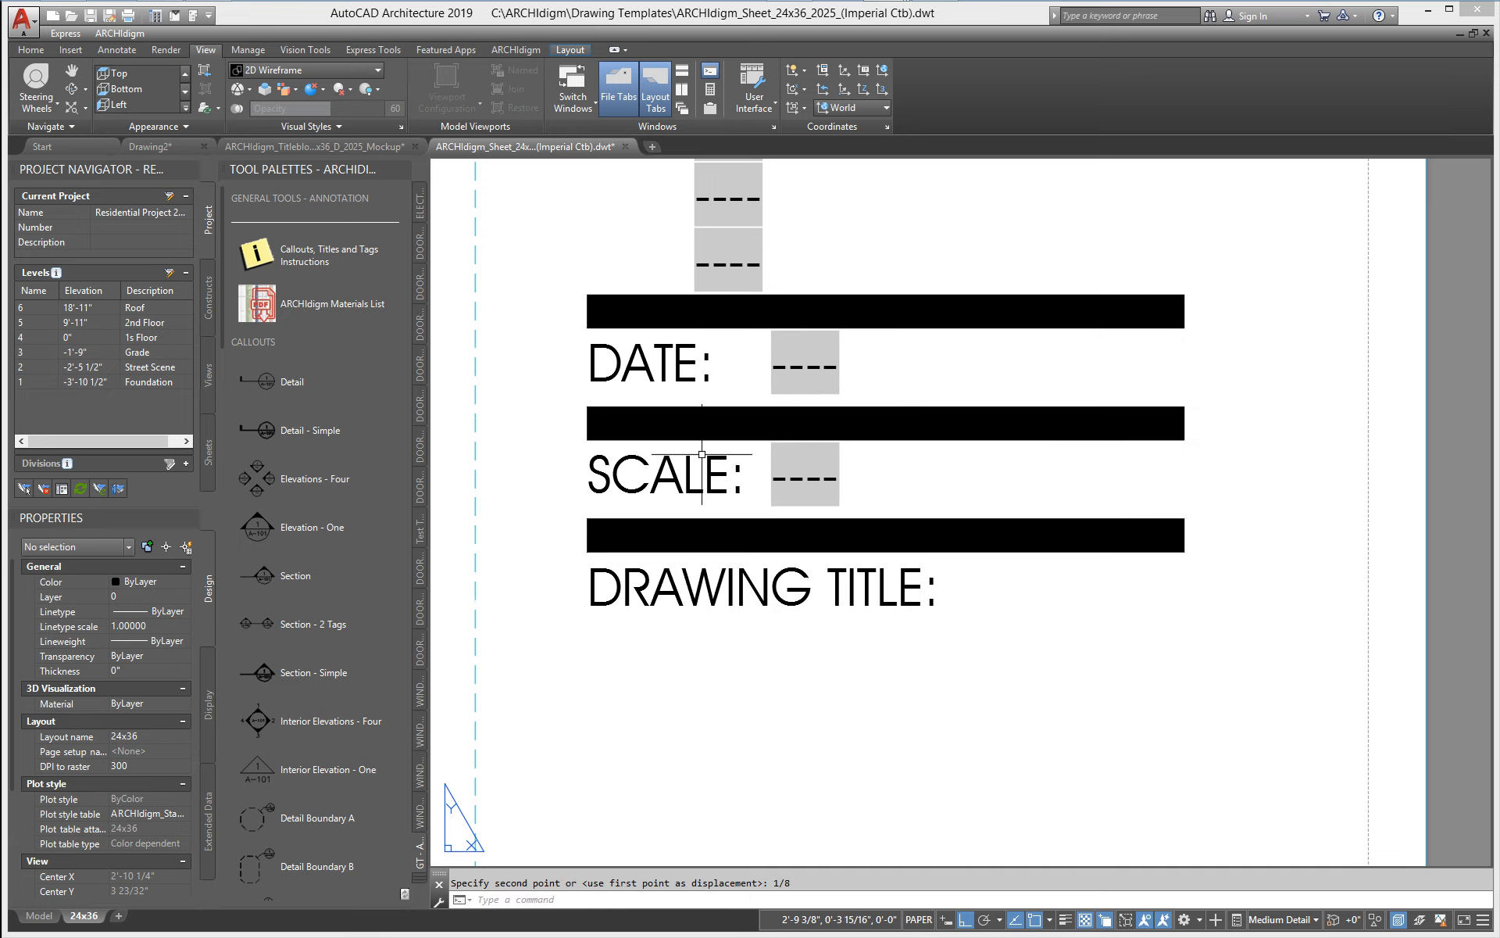
- Edit the field beside SCALE: and switch it to the Object field in the Objects category
{"action": "left_click", "coordinate": [796, 476]}
{"action": "double_click", "coordinate": [813, 480]}
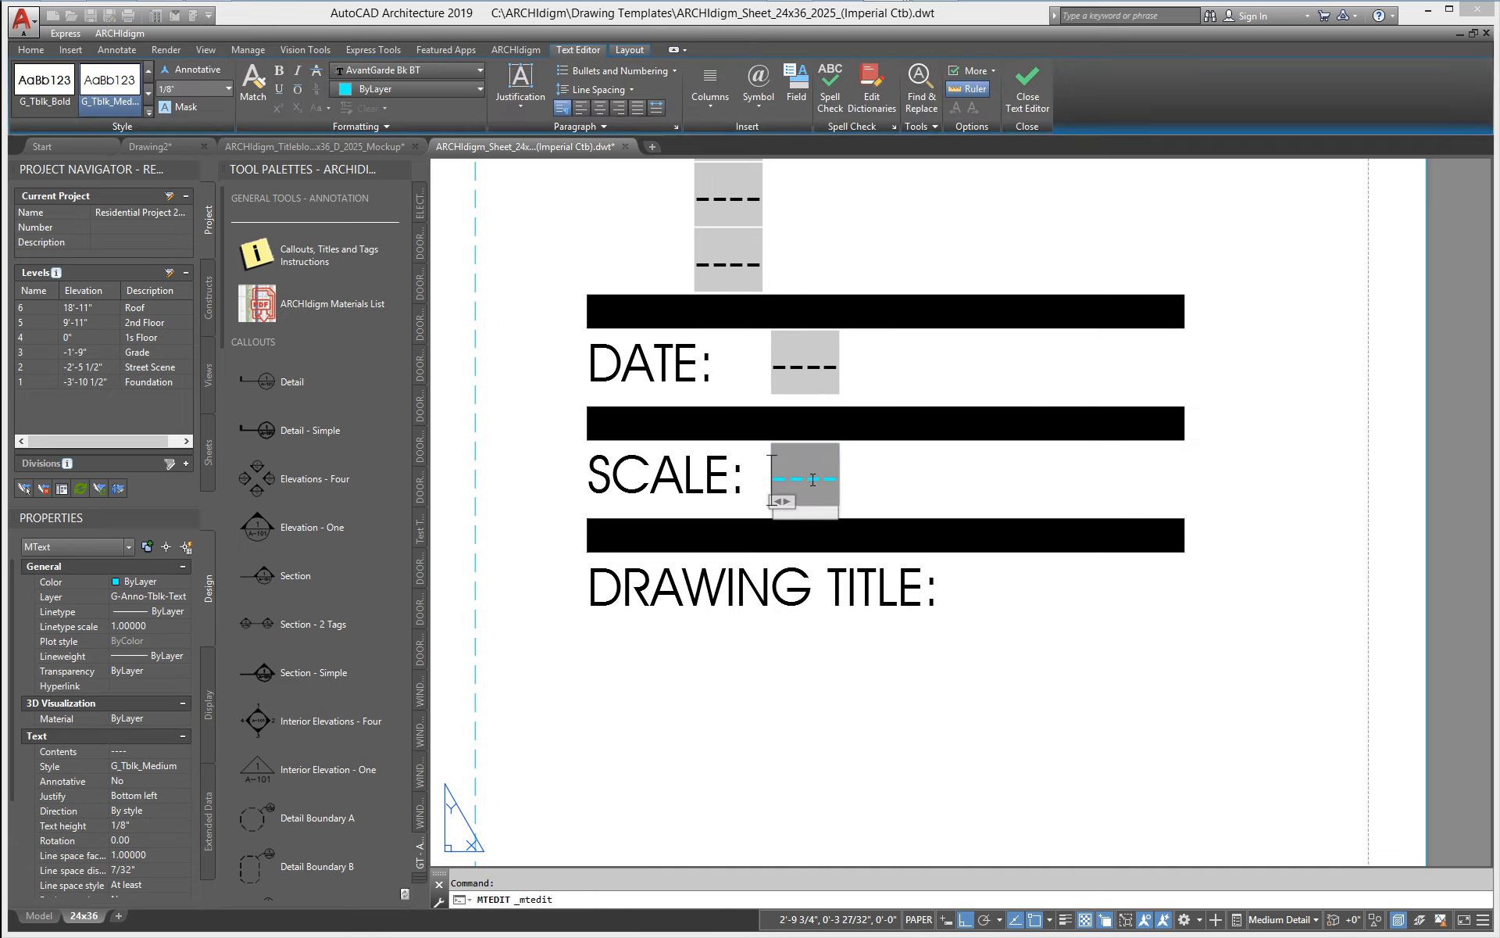
{"action": "key", "text": "ctrl+a"}
{"action": "key", "text": "ctrl+f"}
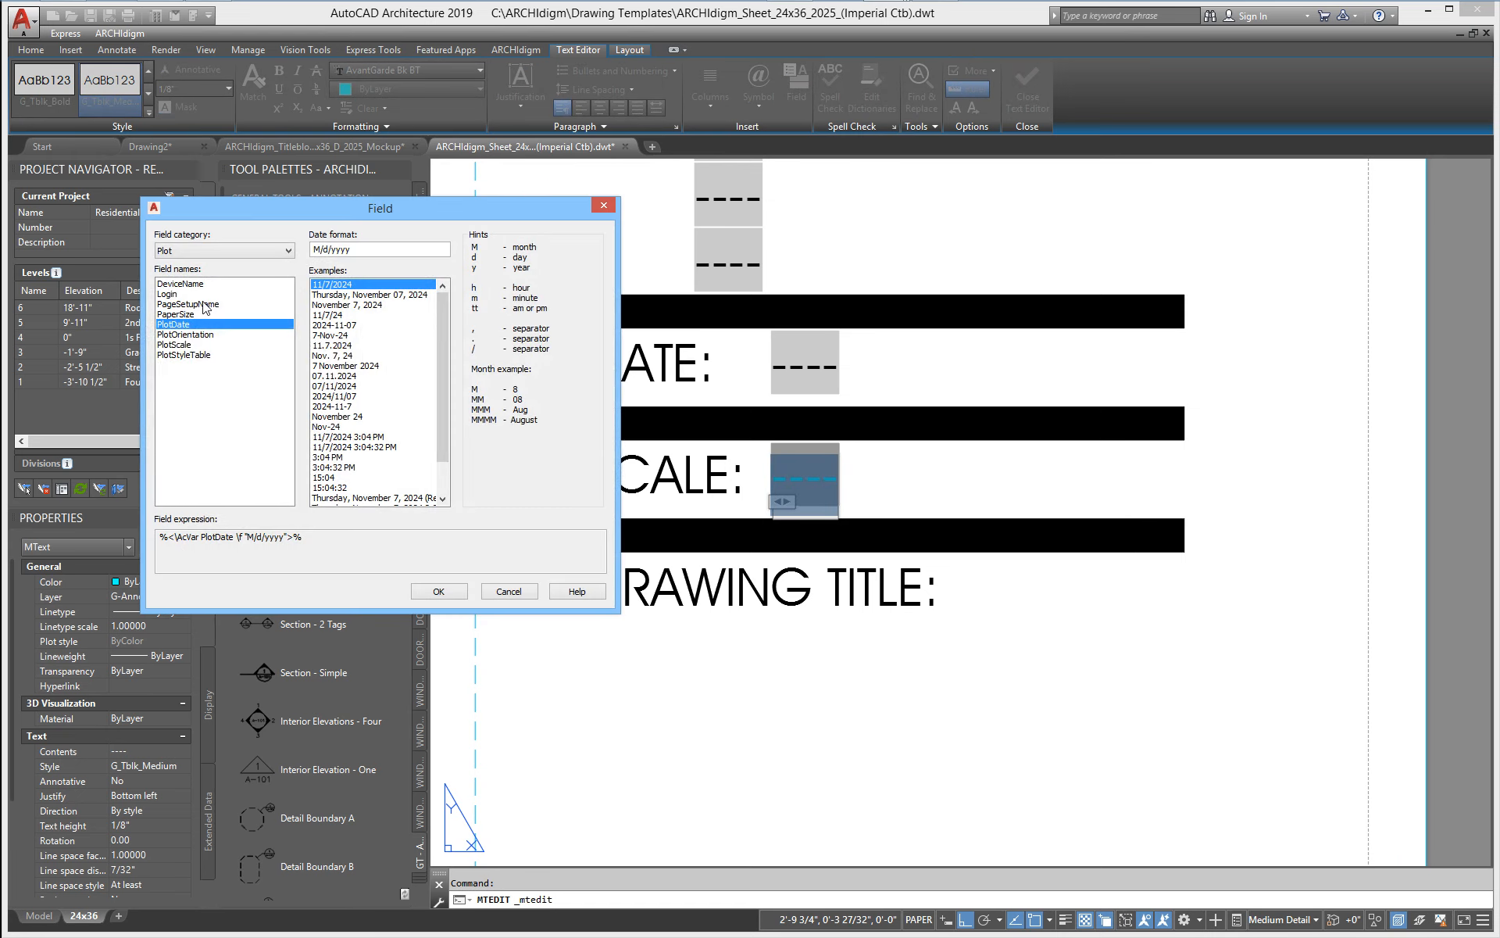
{"action": "left_click", "coordinate": [266, 250]}
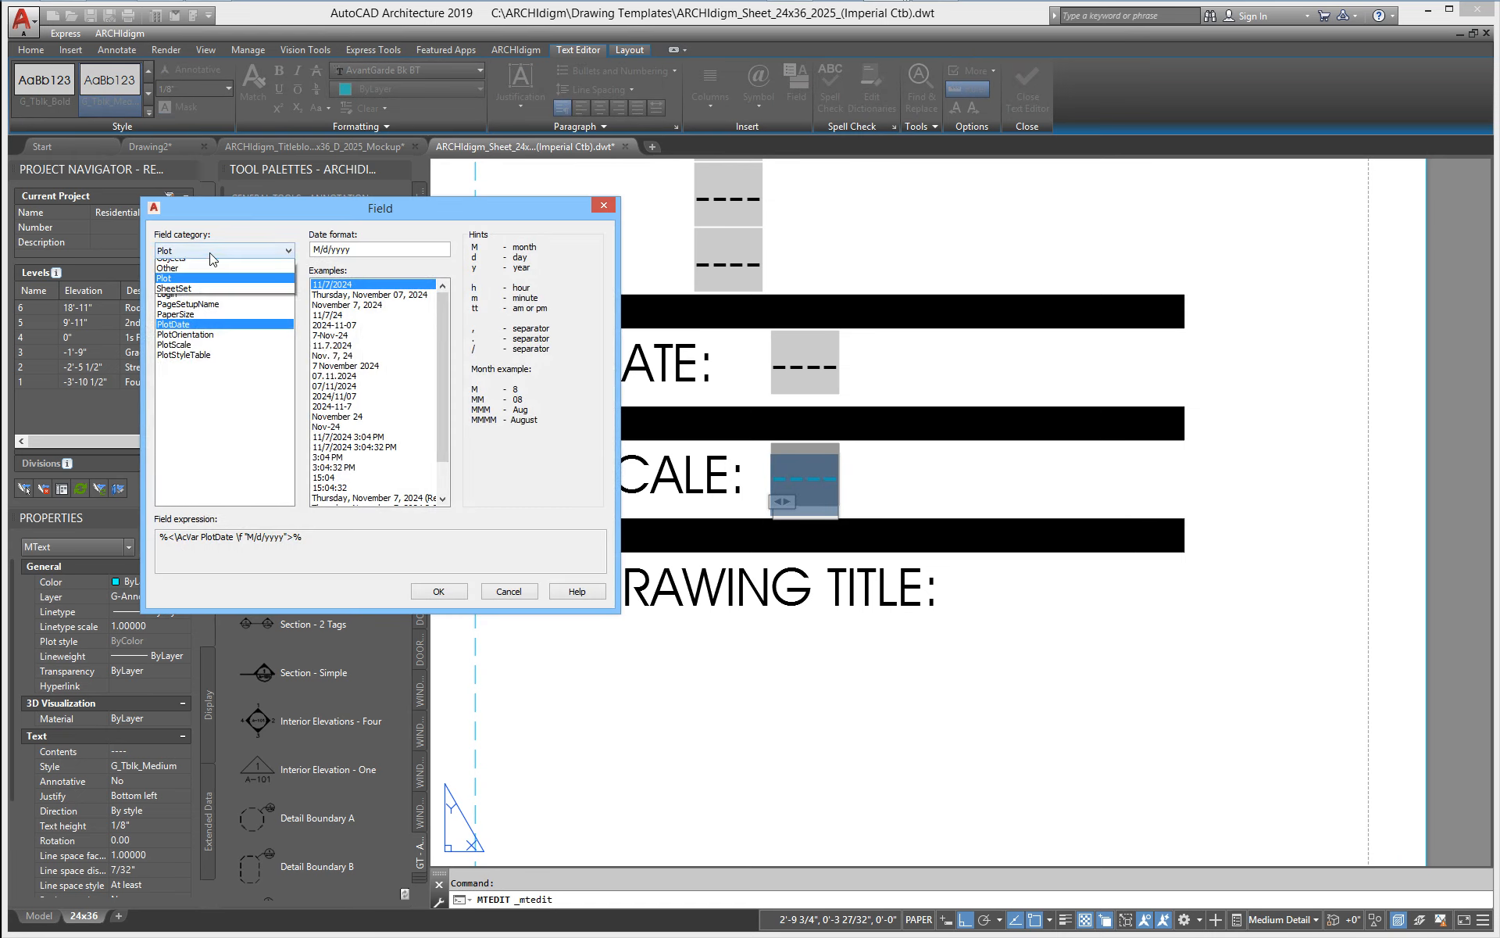
{"action": "left_click", "coordinate": [209, 346]}
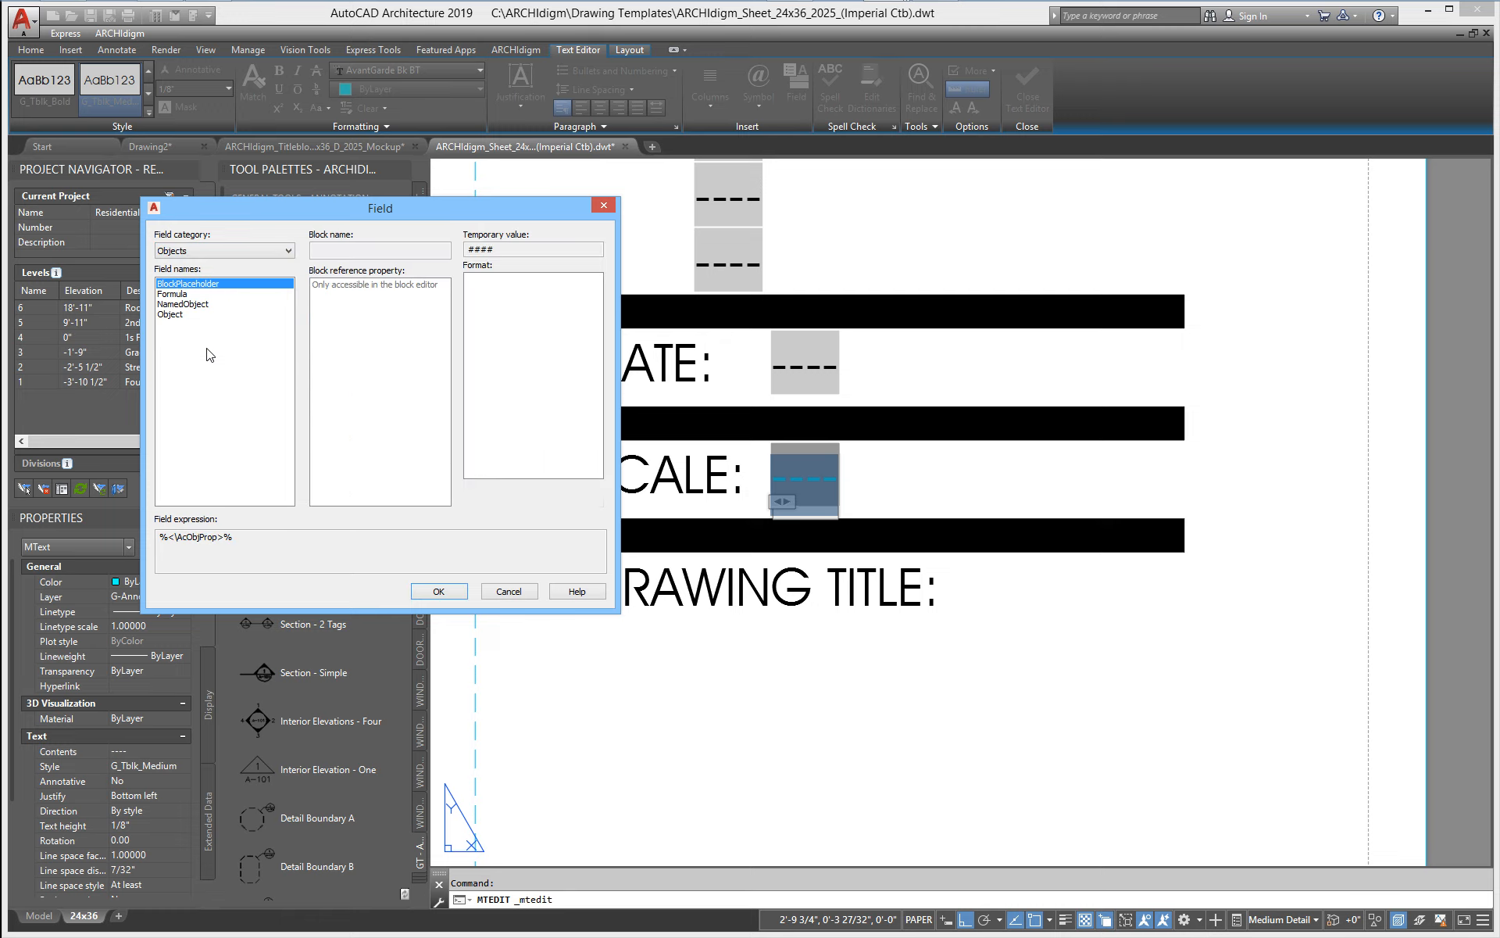
{"action": "left_click", "coordinate": [163, 317]}
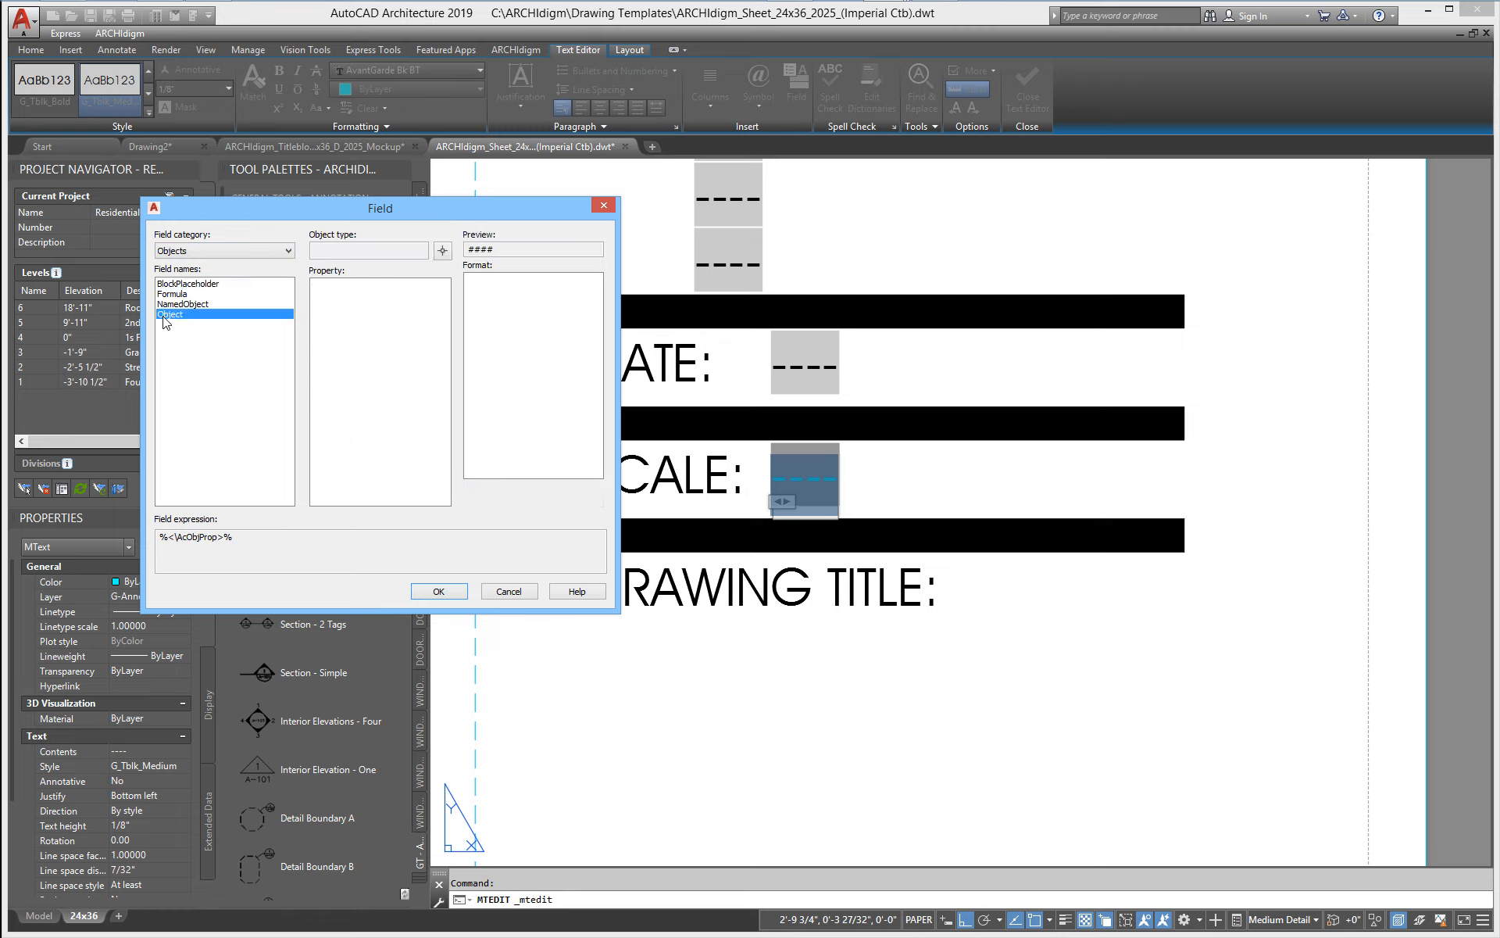
- Link the scale field to the sheet's viewport, showing its Custom scale in #" = 1'-0" format, and finish the text edit
{"action": "left_click", "coordinate": [443, 251]}
{"action": "scroll", "coordinate": [446, 252], "scroll_direction": "down", "scroll_amount": 5}
{"action": "middle_click_drag", "start_coordinate": [607, 502], "coordinate": [892, 502]}
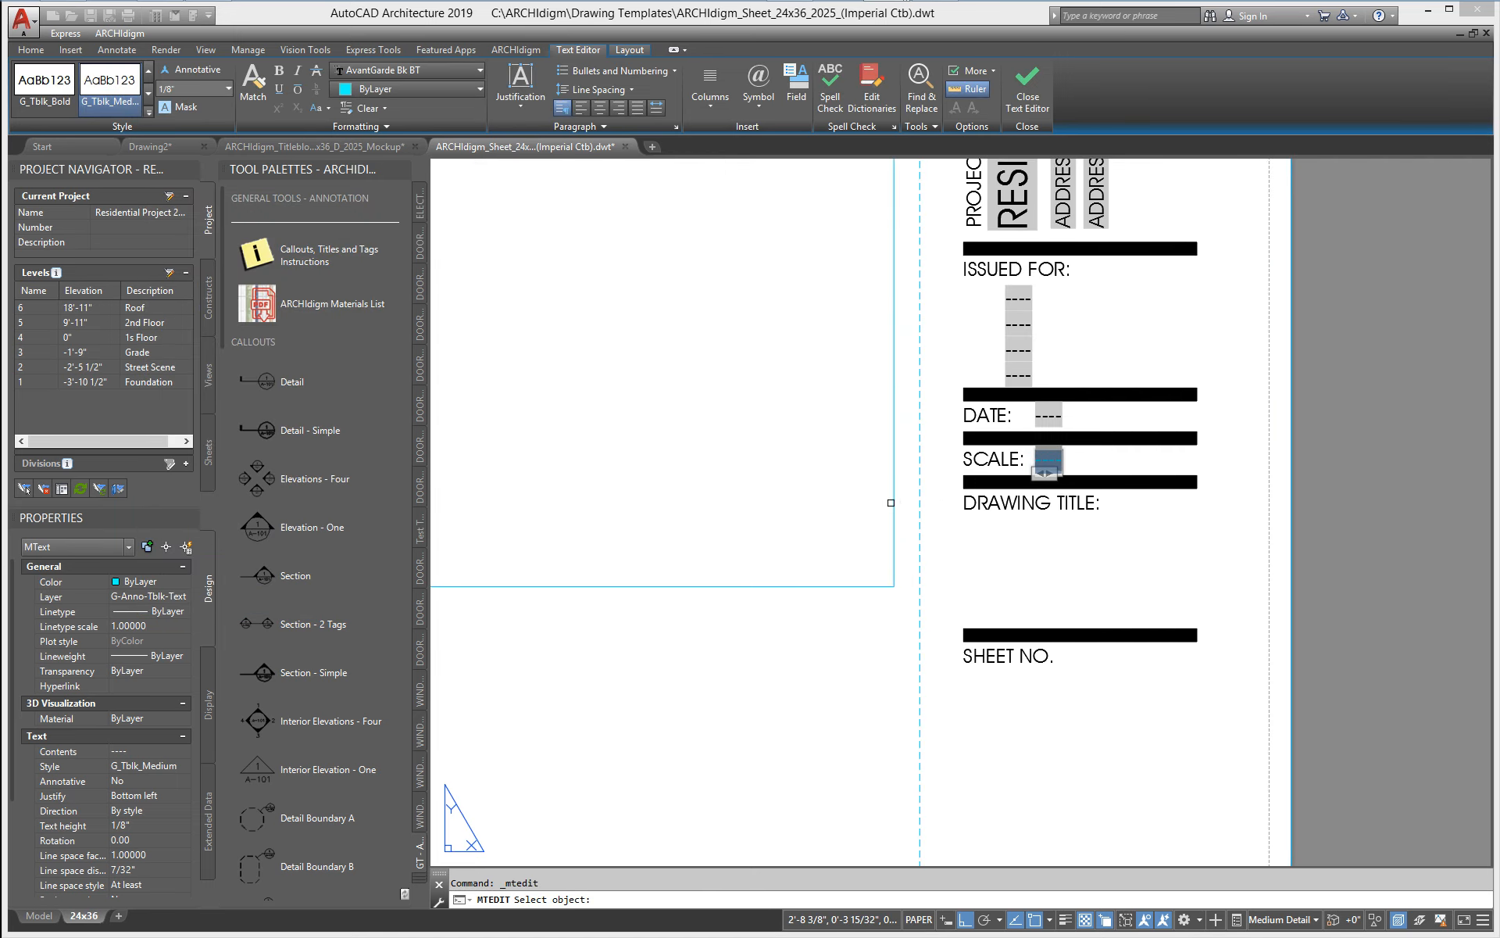
{"action": "left_click", "coordinate": [894, 503]}
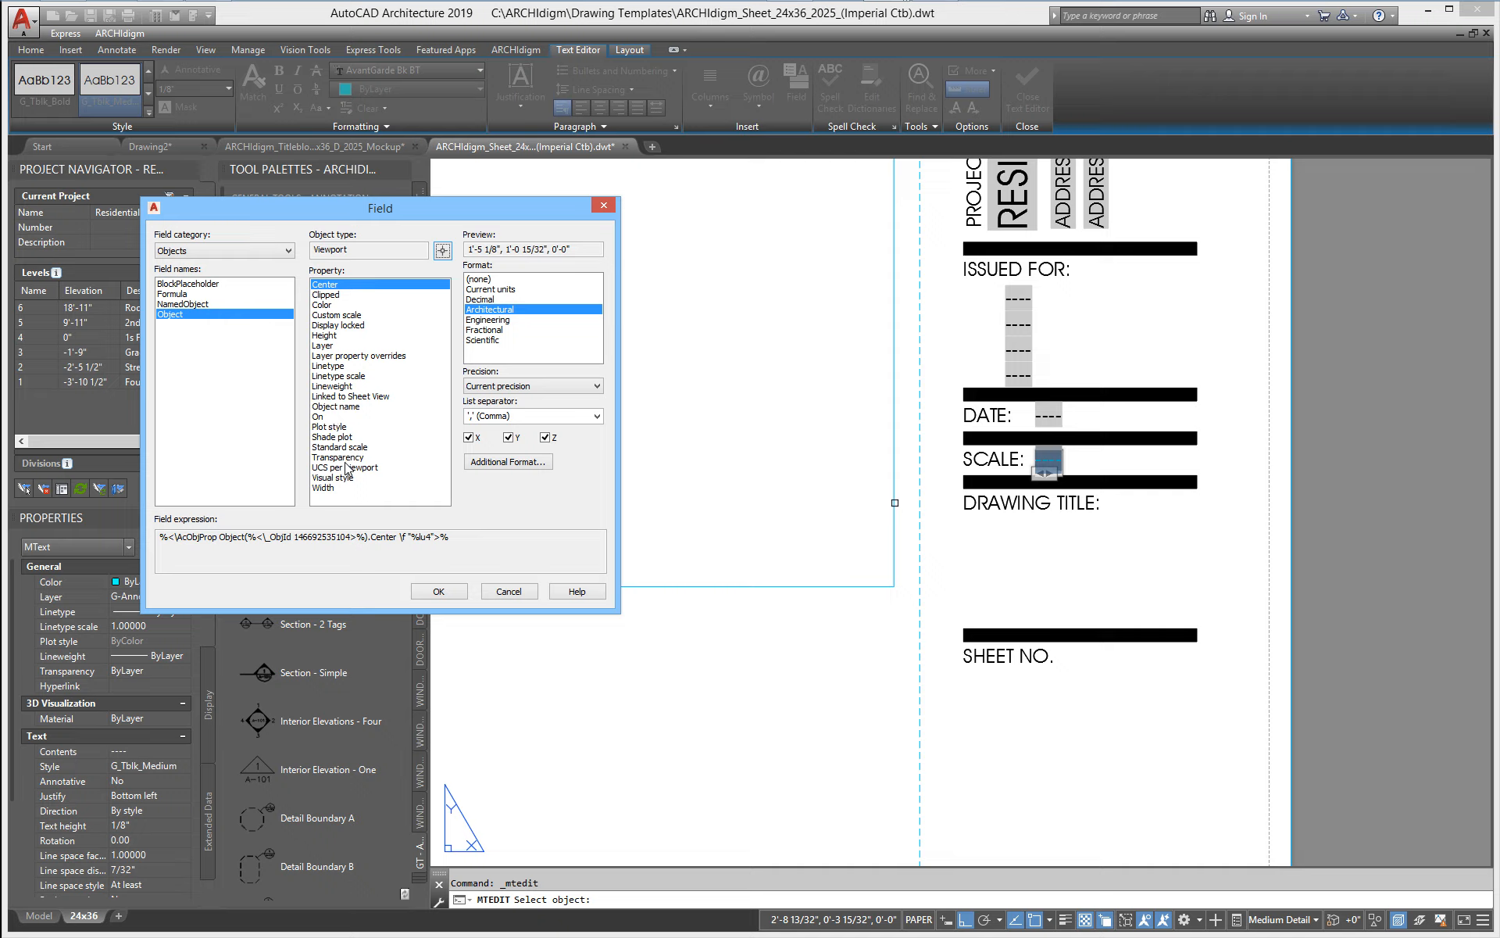
{"action": "left_click", "coordinate": [337, 314]}
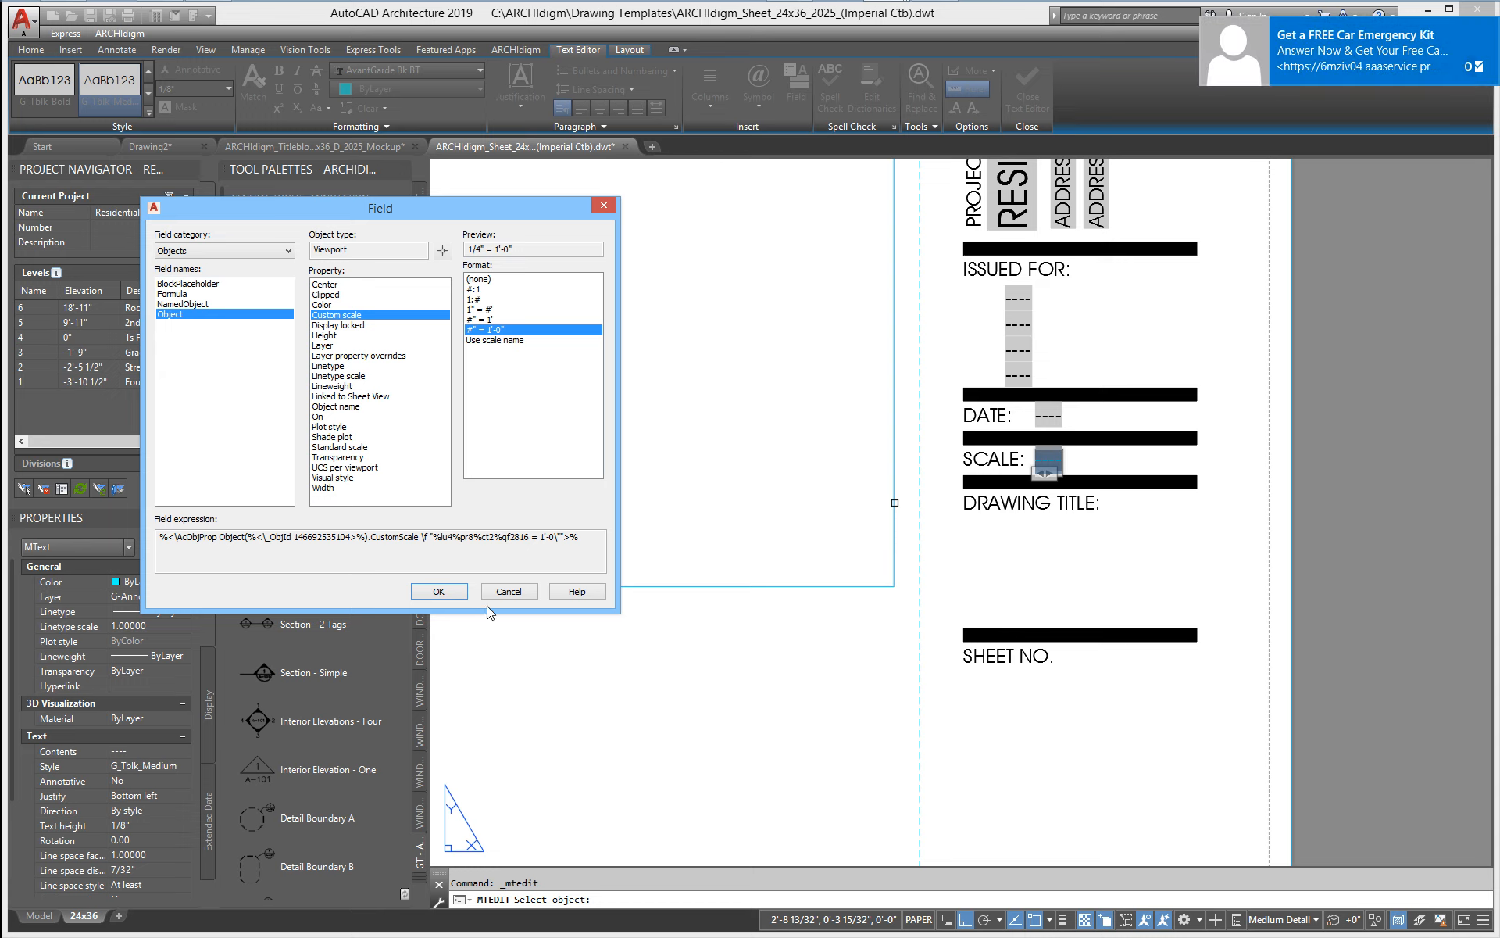
{"action": "left_click", "coordinate": [439, 592]}
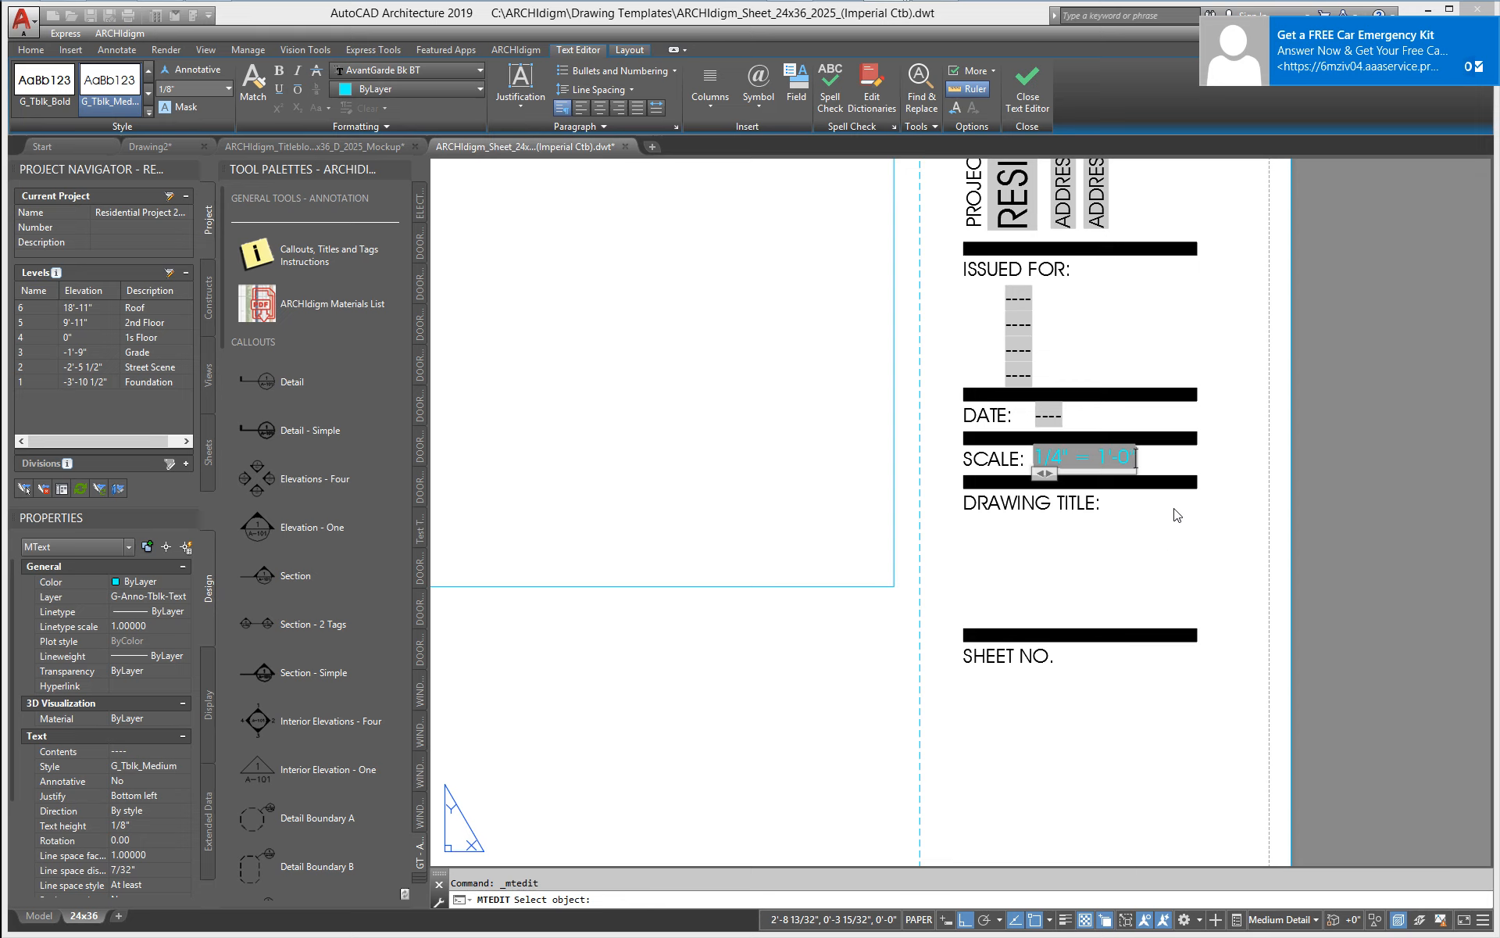
{"action": "left_click", "coordinate": [1248, 466]}
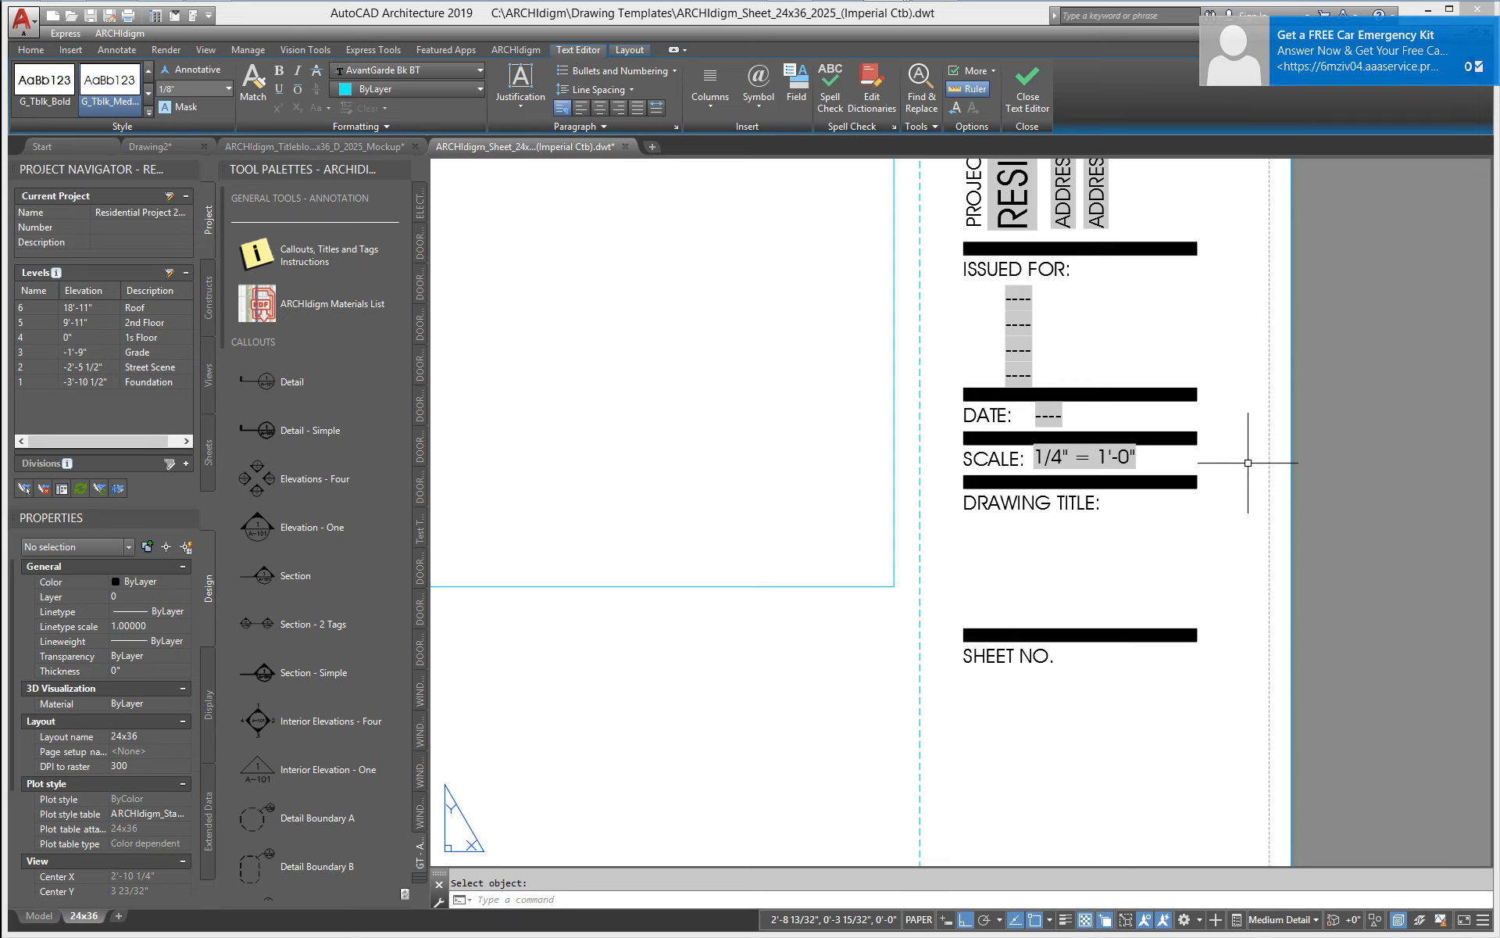
- Copy the scale field 0.75" straight down, below the DRAWING TITLE: label
{"action": "middle_click_drag", "start_coordinate": [1139, 559], "coordinate": [895, 435]}
{"action": "scroll", "coordinate": [920, 453], "scroll_direction": "up", "scroll_amount": 1}
{"action": "type", "text": "c"}
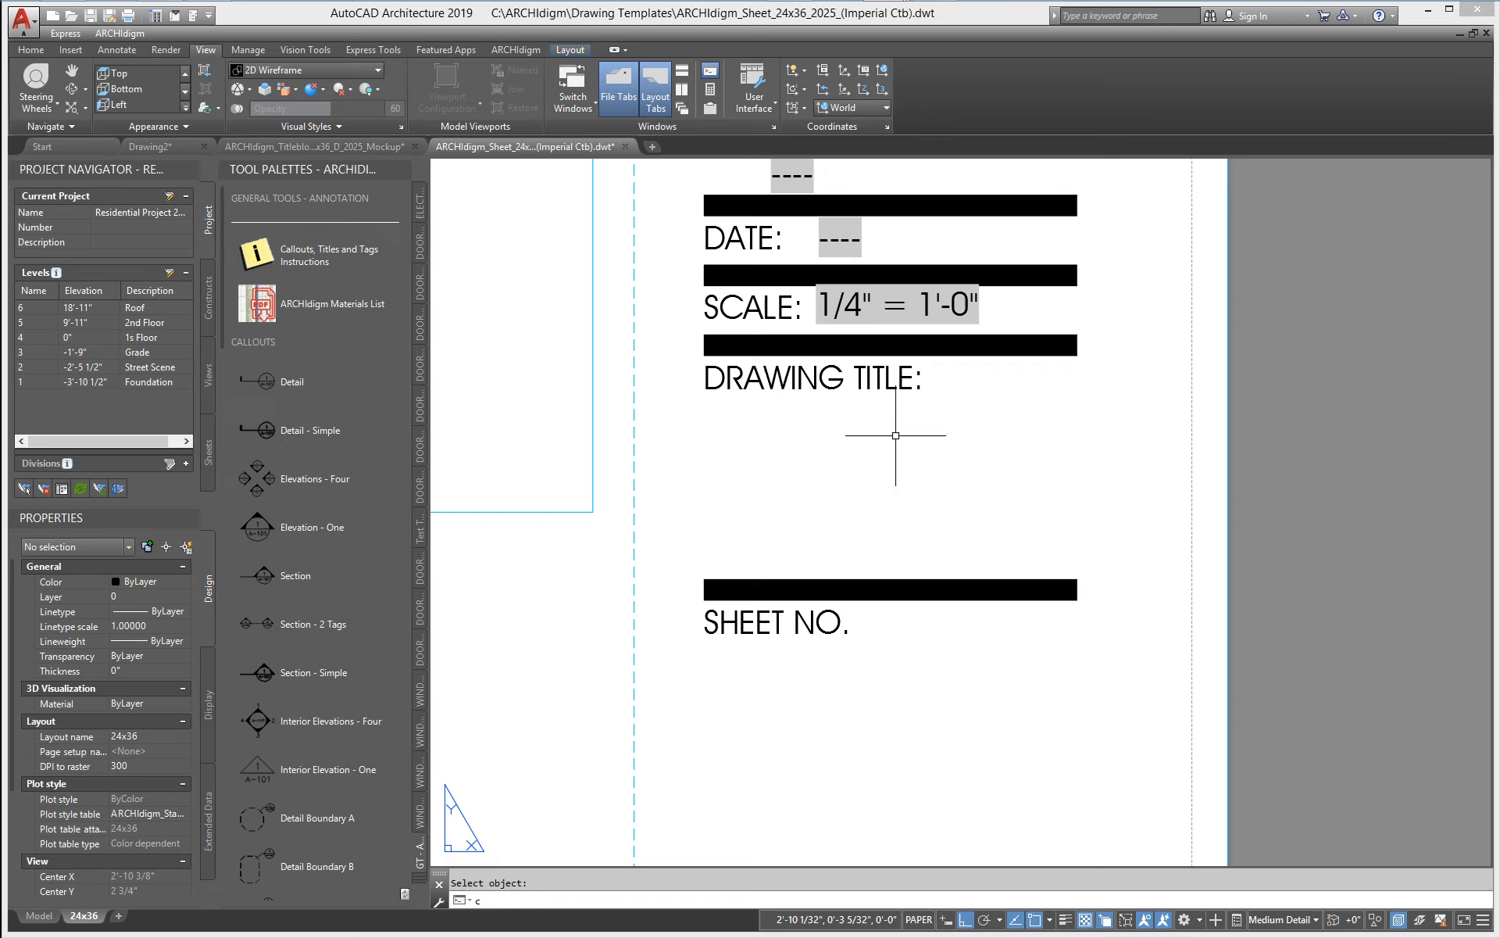
{"action": "key", "text": "Escape"}
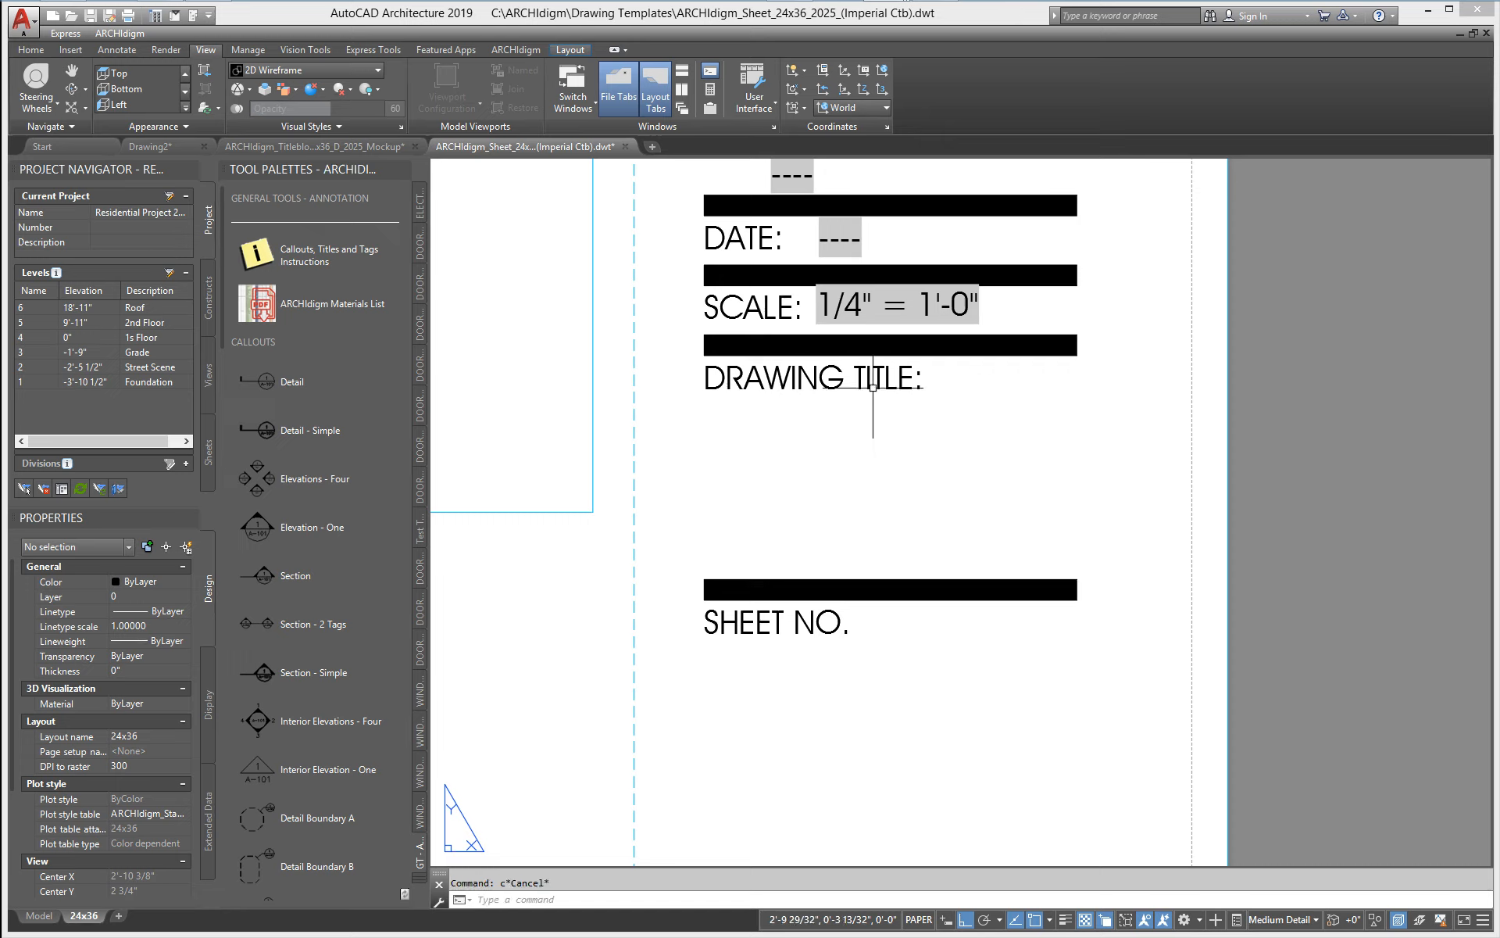
{"action": "type", "text": "co"}
{"action": "key", "text": "Return"}
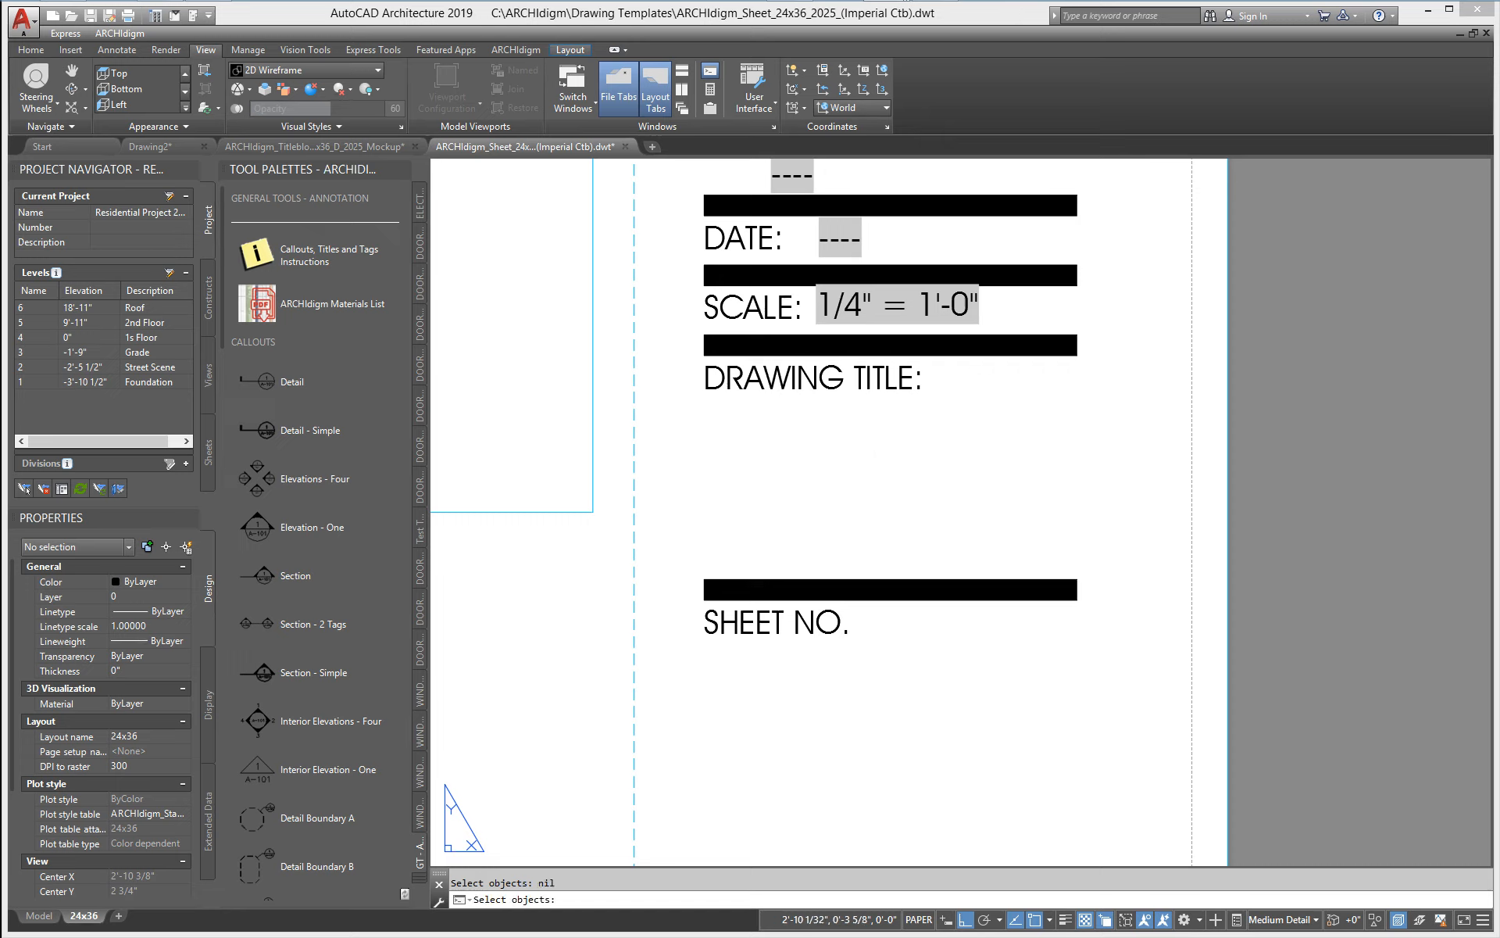
{"action": "left_click", "coordinate": [857, 307]}
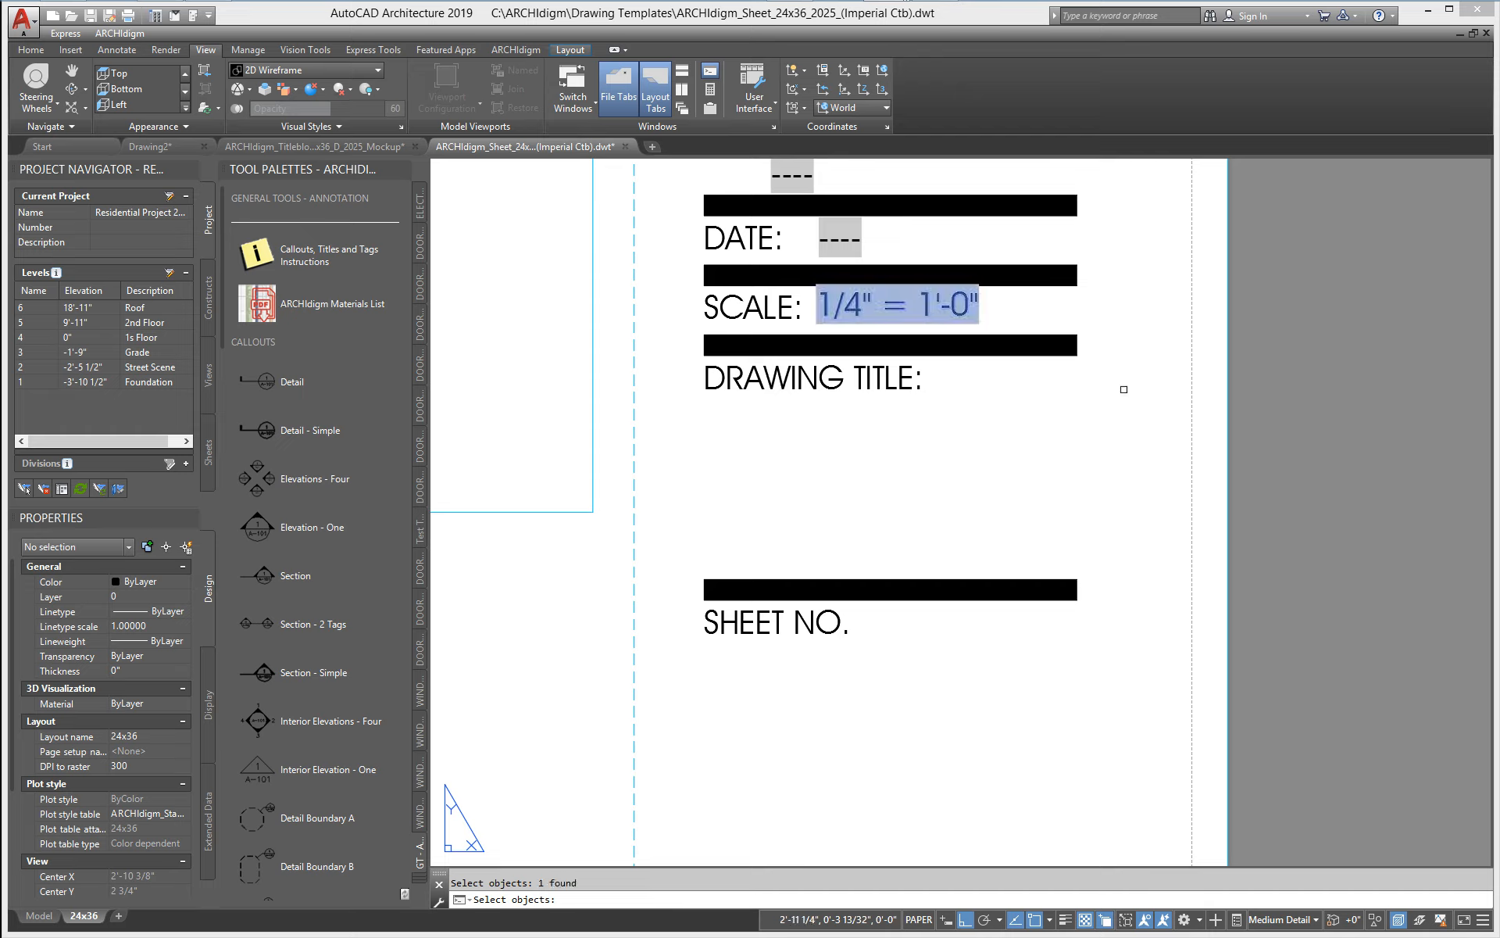
{"action": "key", "text": "Return"}
{"action": "left_click", "coordinate": [1136, 342]}
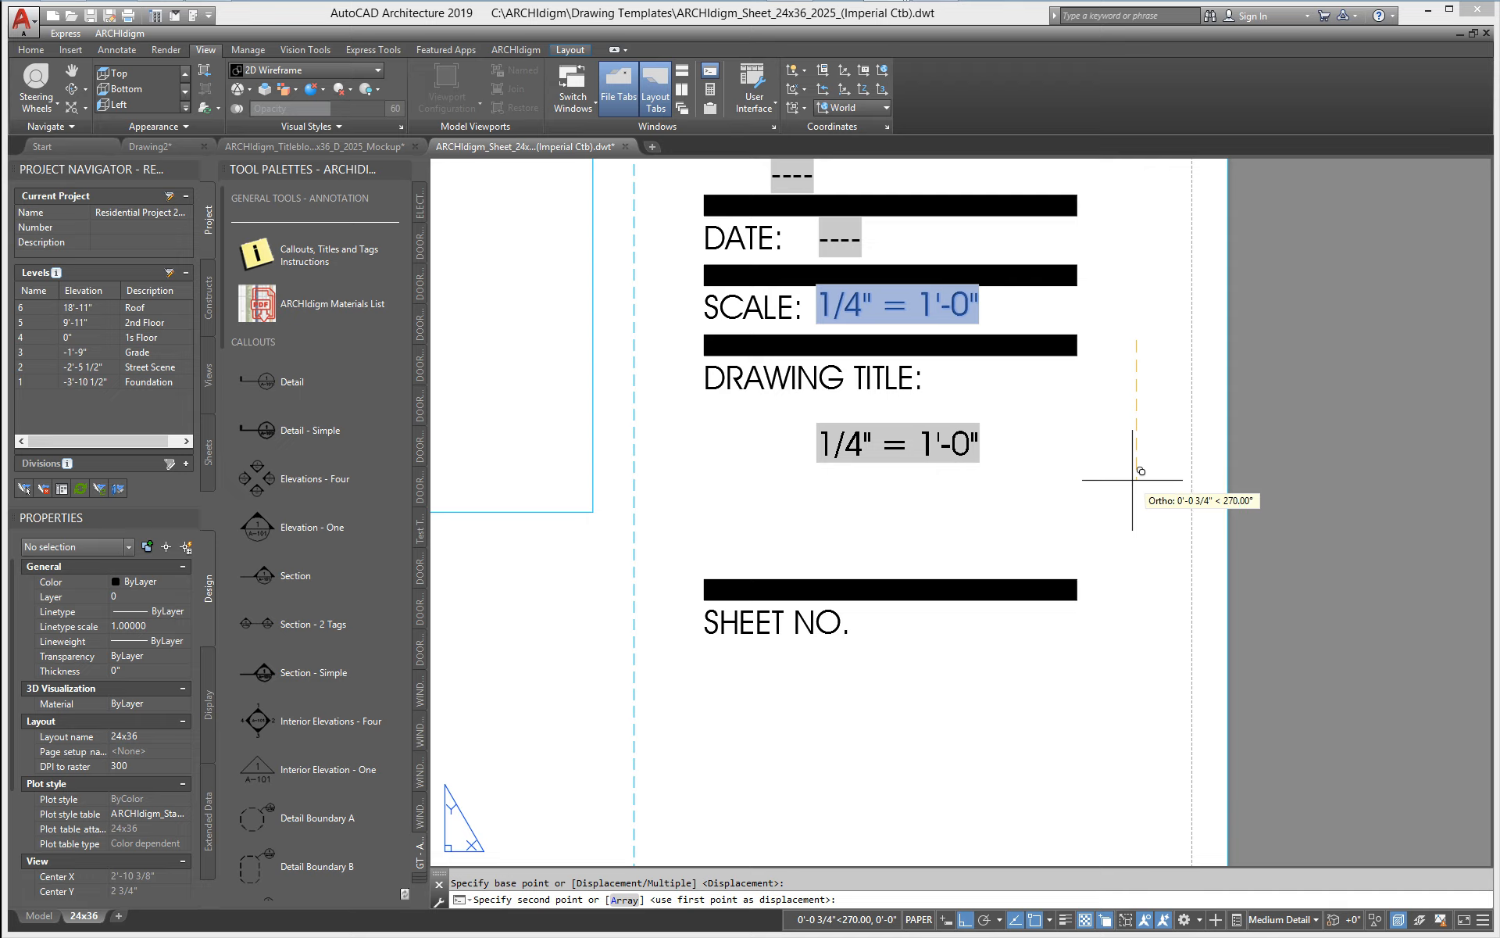
{"action": "key", "text": "Return"}
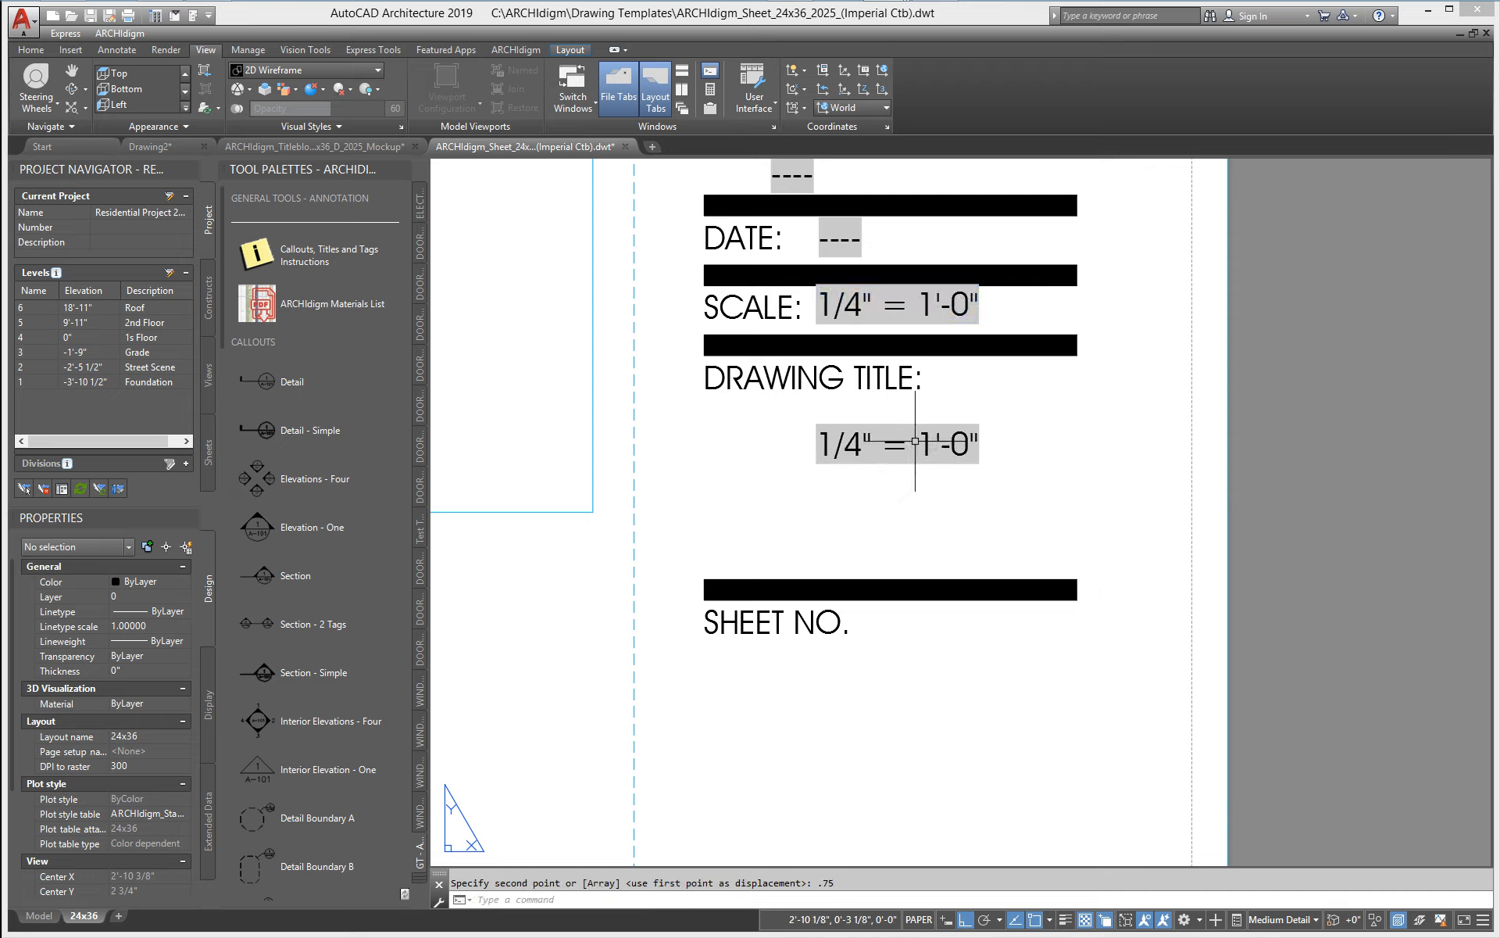
- Open the field in the copied text below DRAWING TITLE: for editing
{"action": "left_click", "coordinate": [964, 442]}
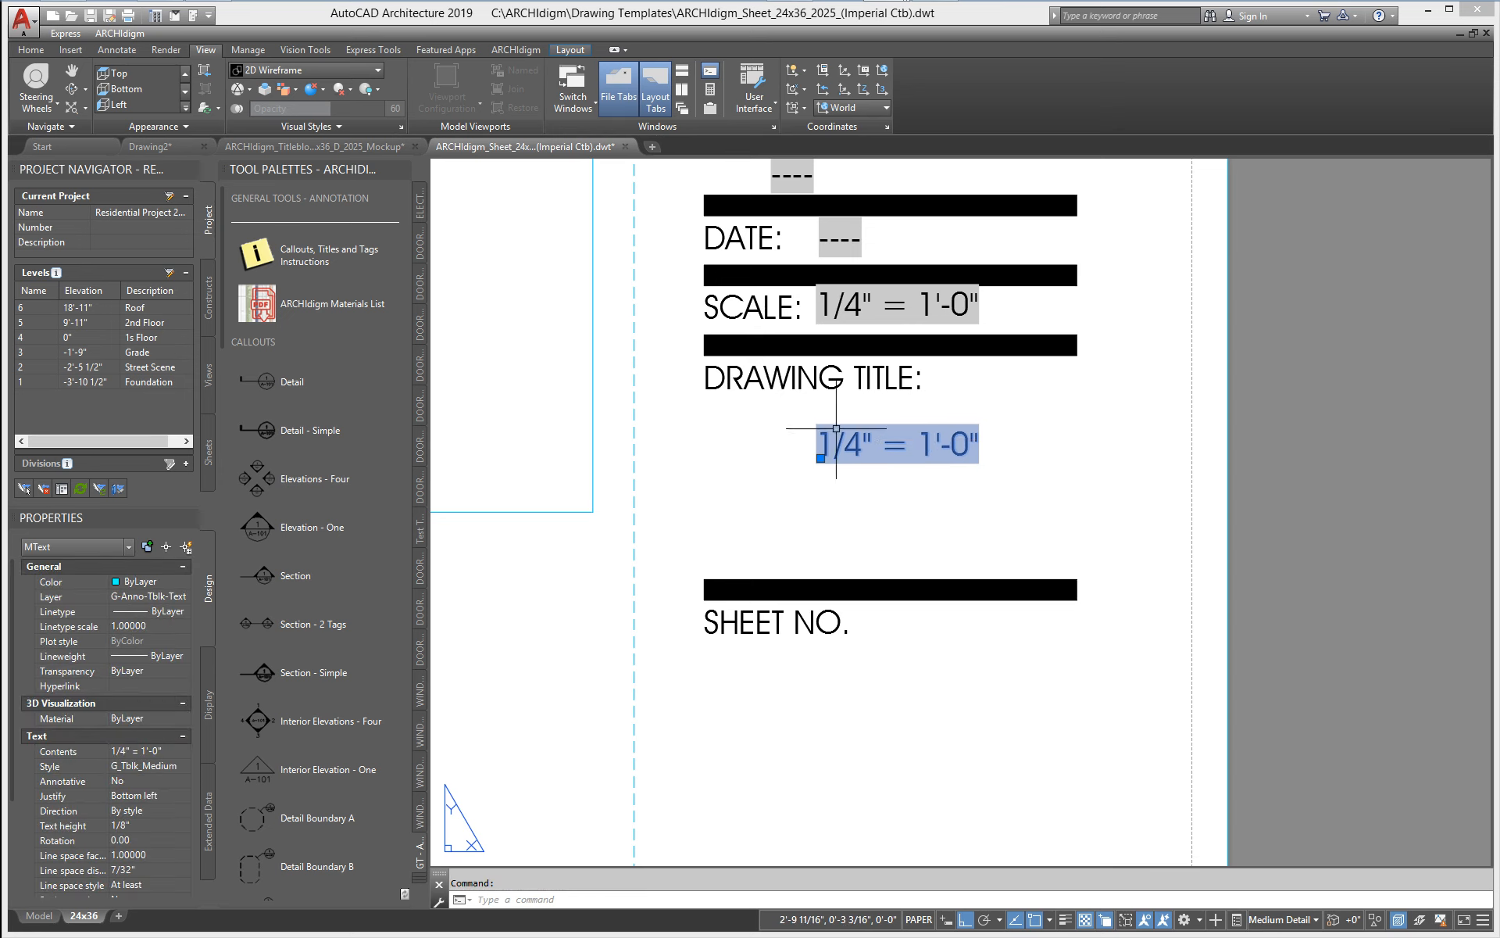
{"action": "double_click", "coordinate": [857, 450]}
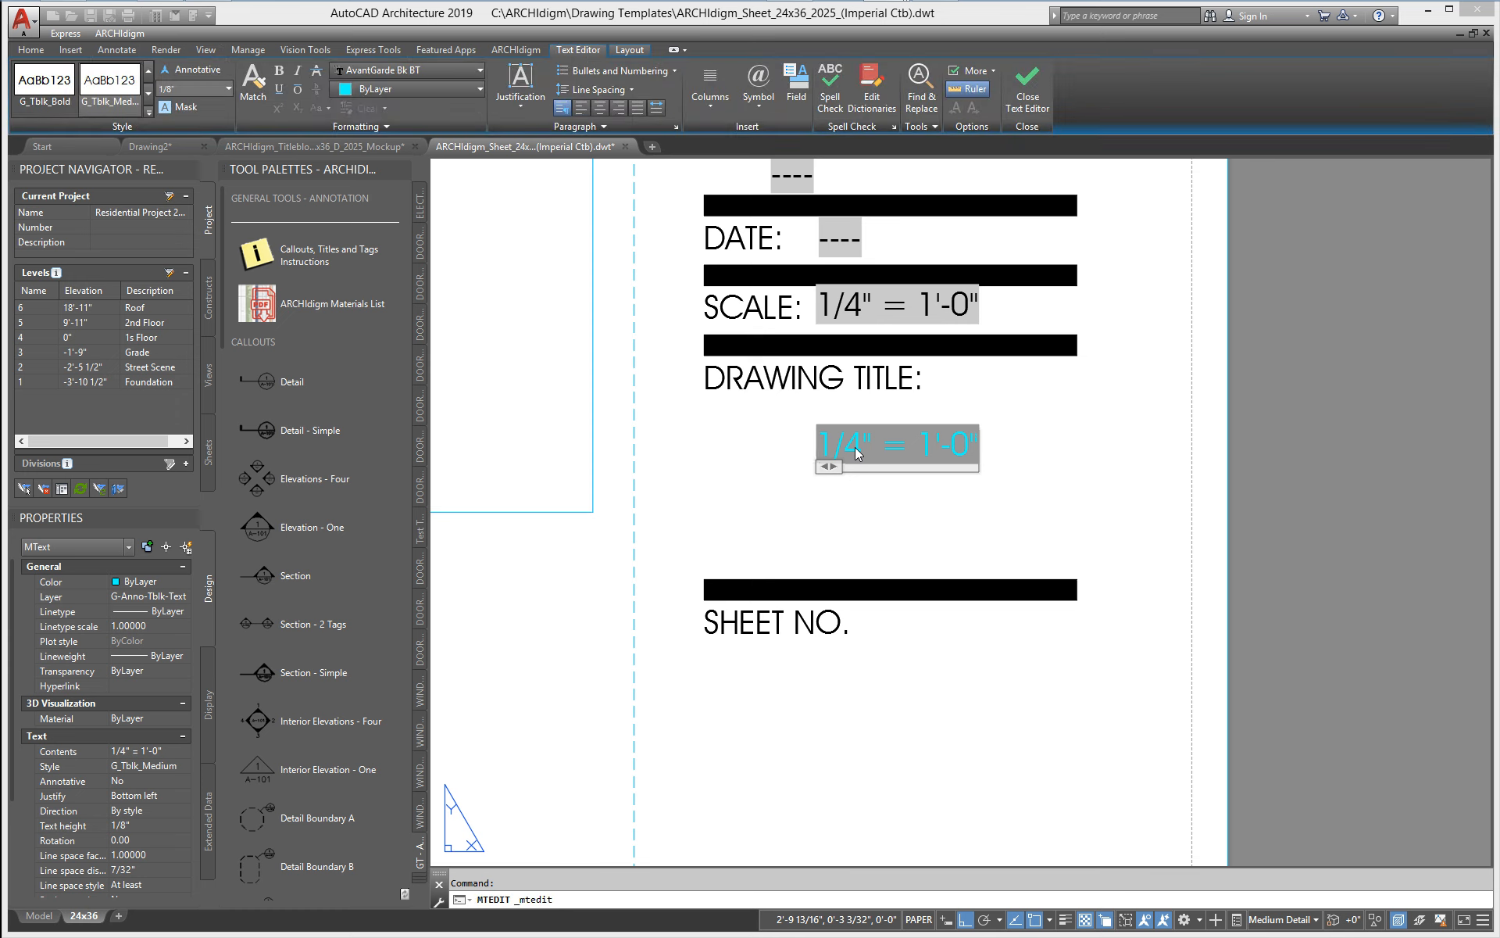
{"action": "double_click", "coordinate": [857, 450]}
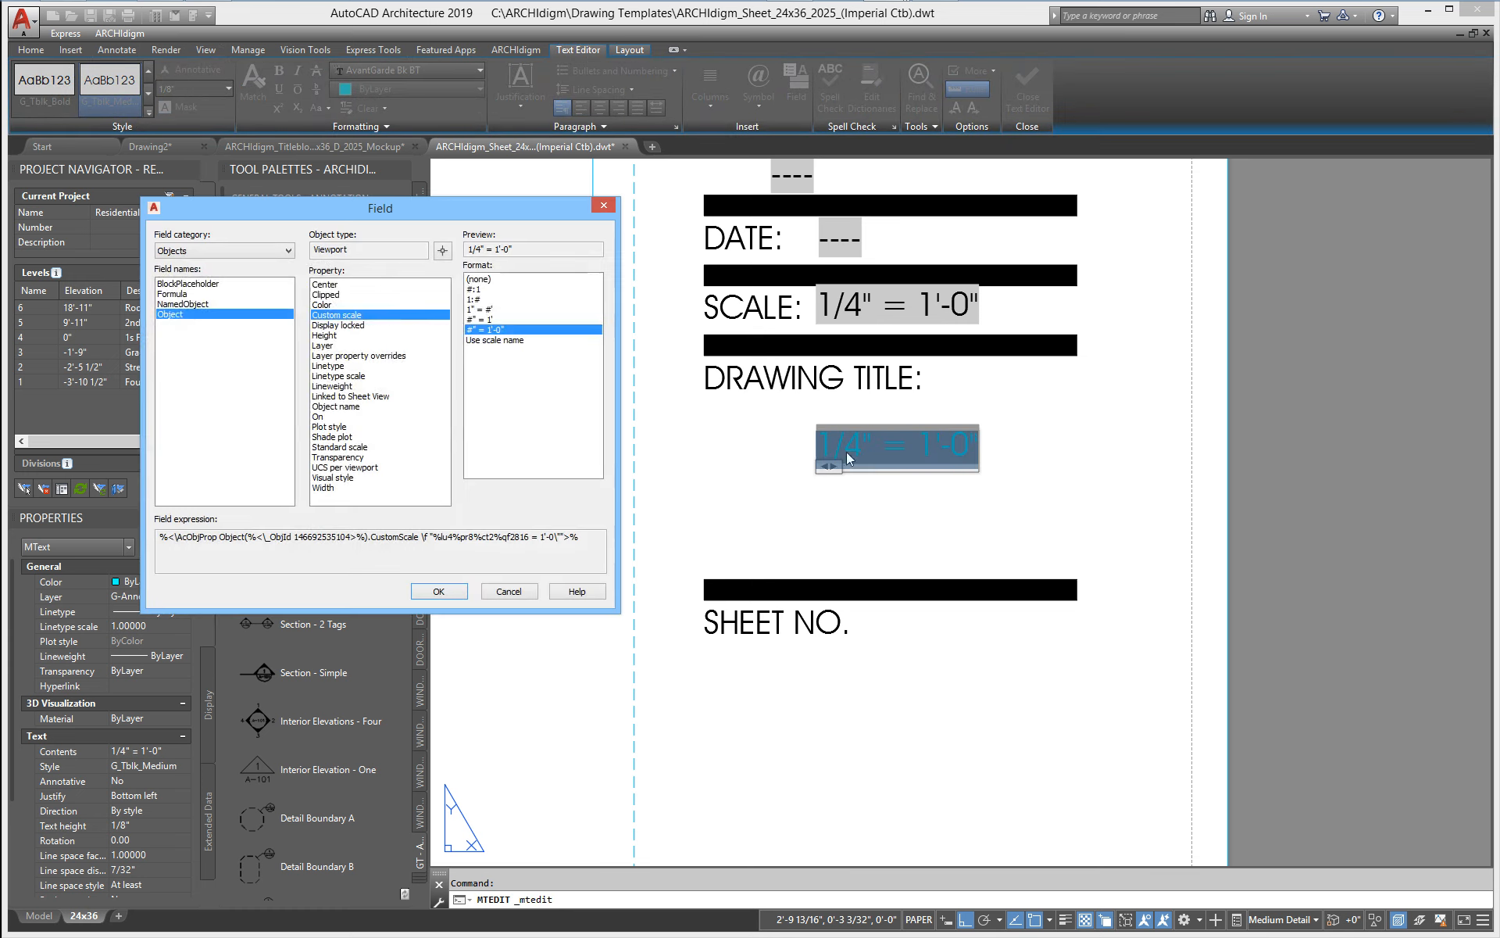
{"action": "left_click", "coordinate": [216, 250]}
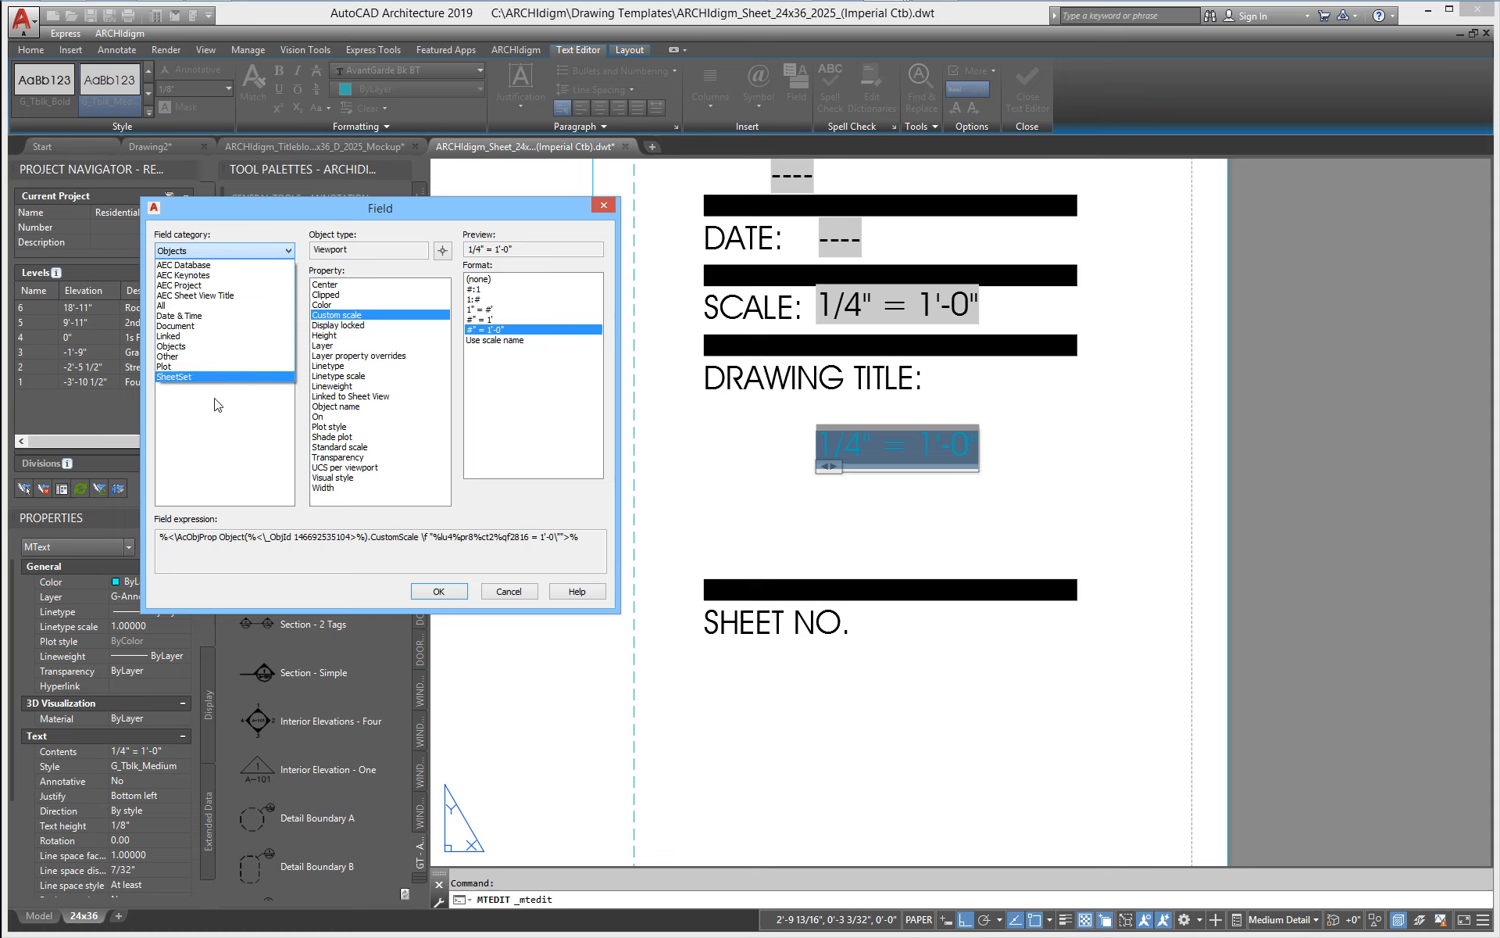
{"action": "left_click", "coordinate": [194, 286]}
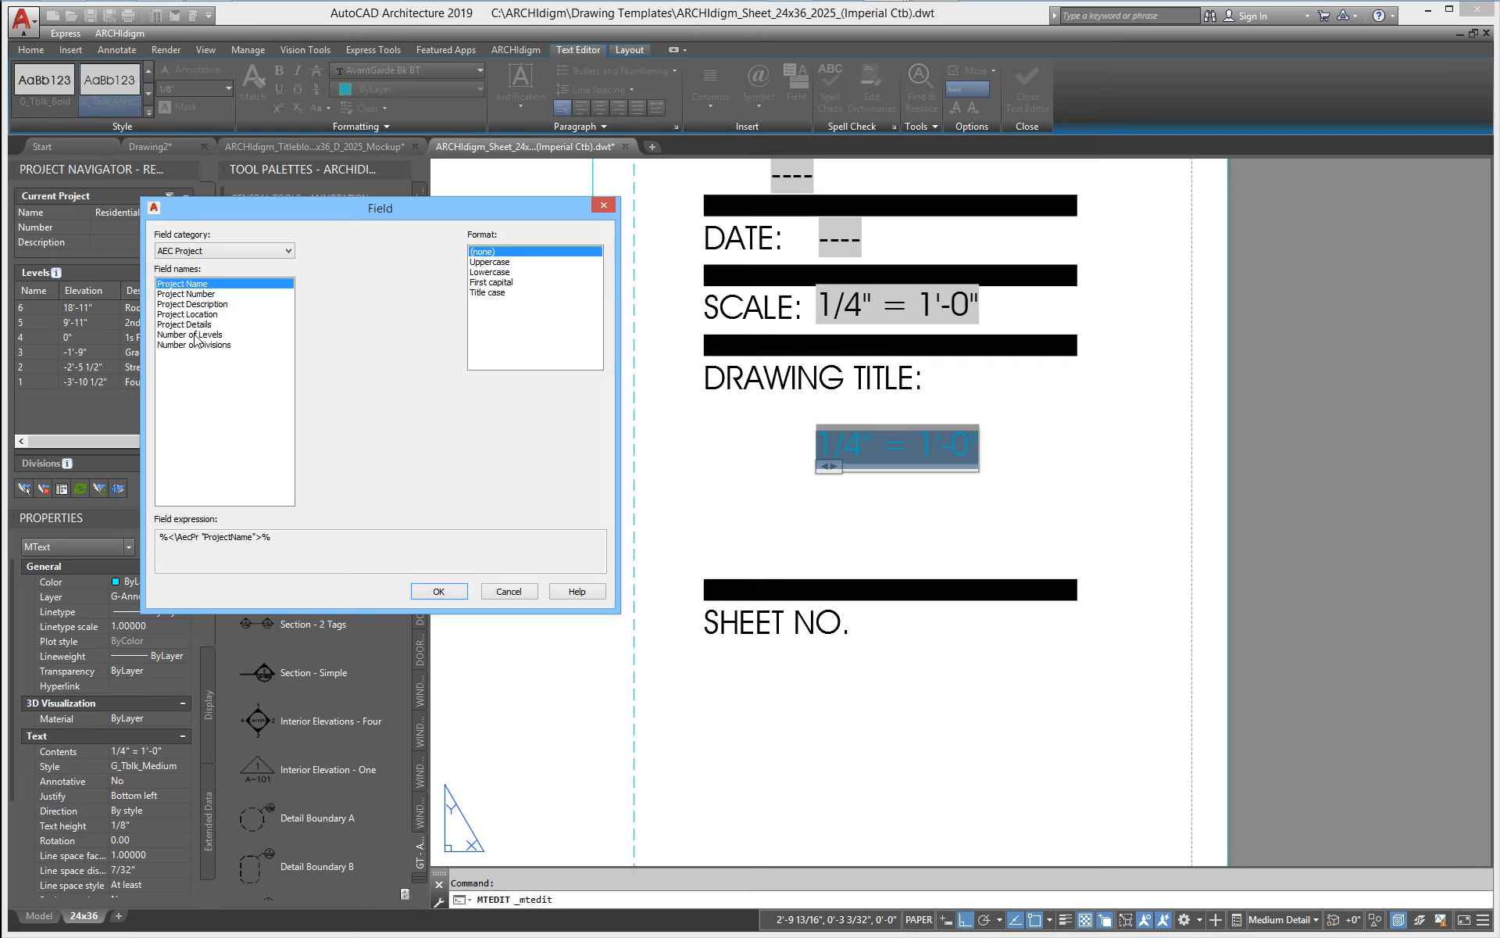
{"action": "left_click", "coordinate": [207, 295]}
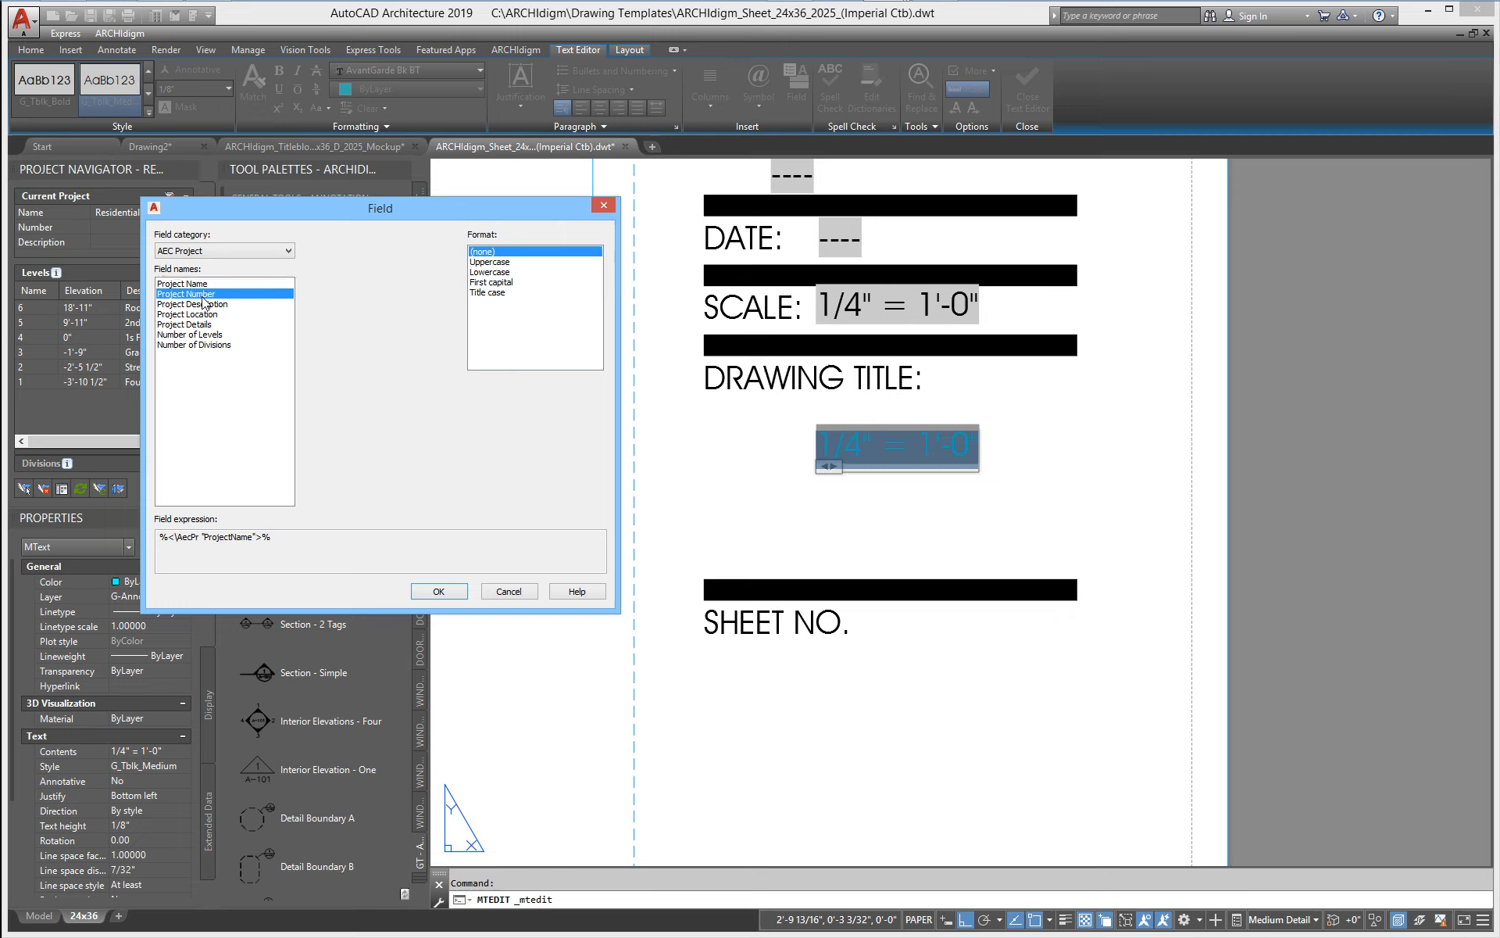
{"action": "left_click", "coordinate": [222, 253]}
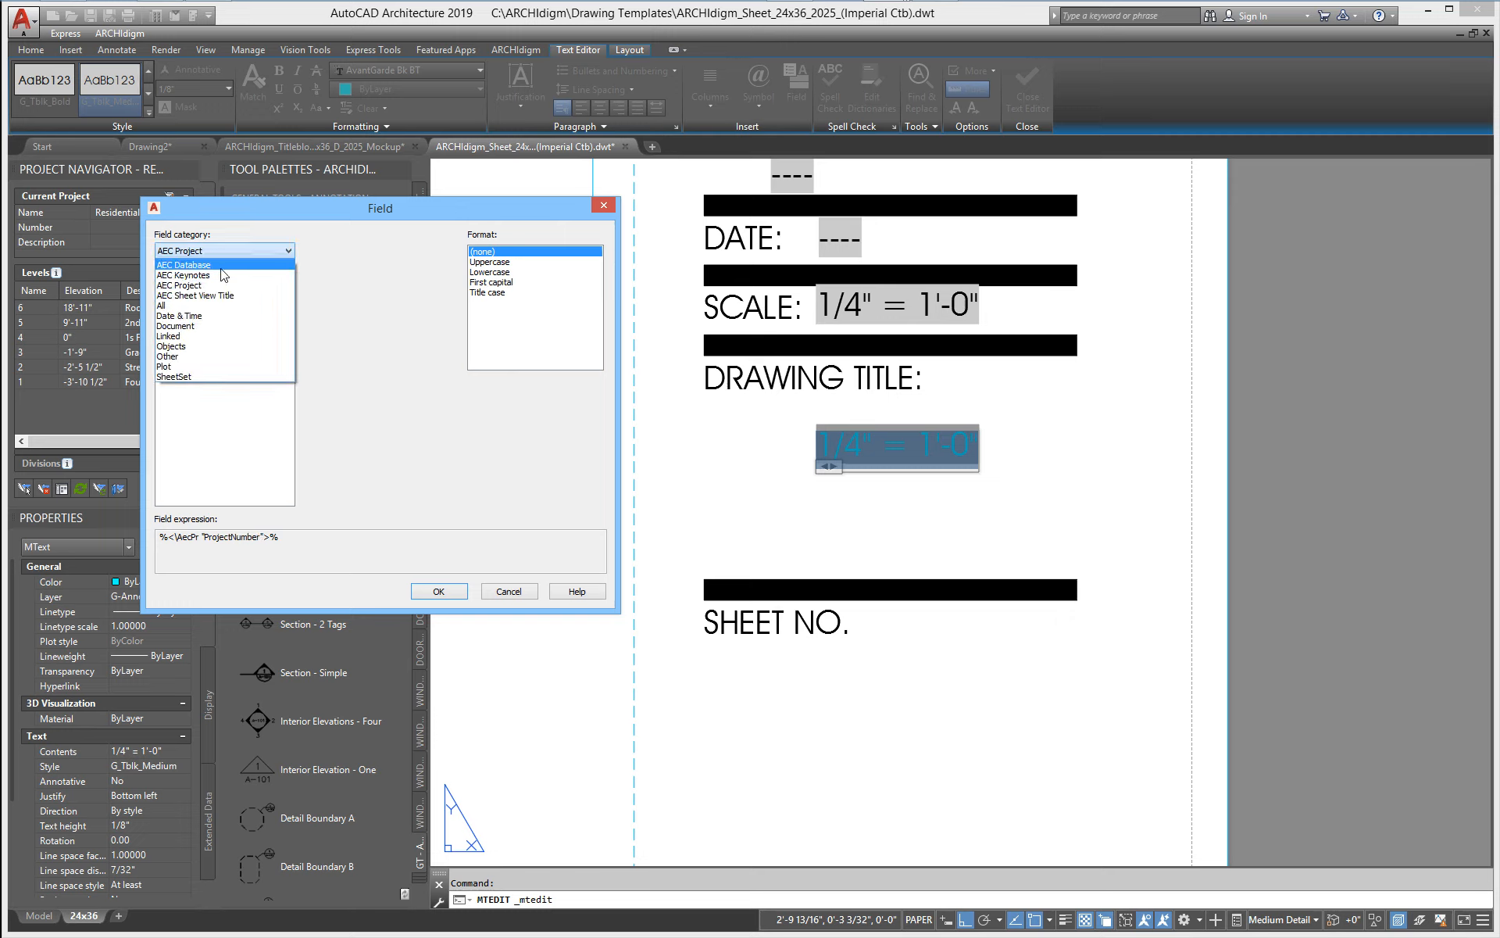
{"action": "left_click", "coordinate": [221, 269]}
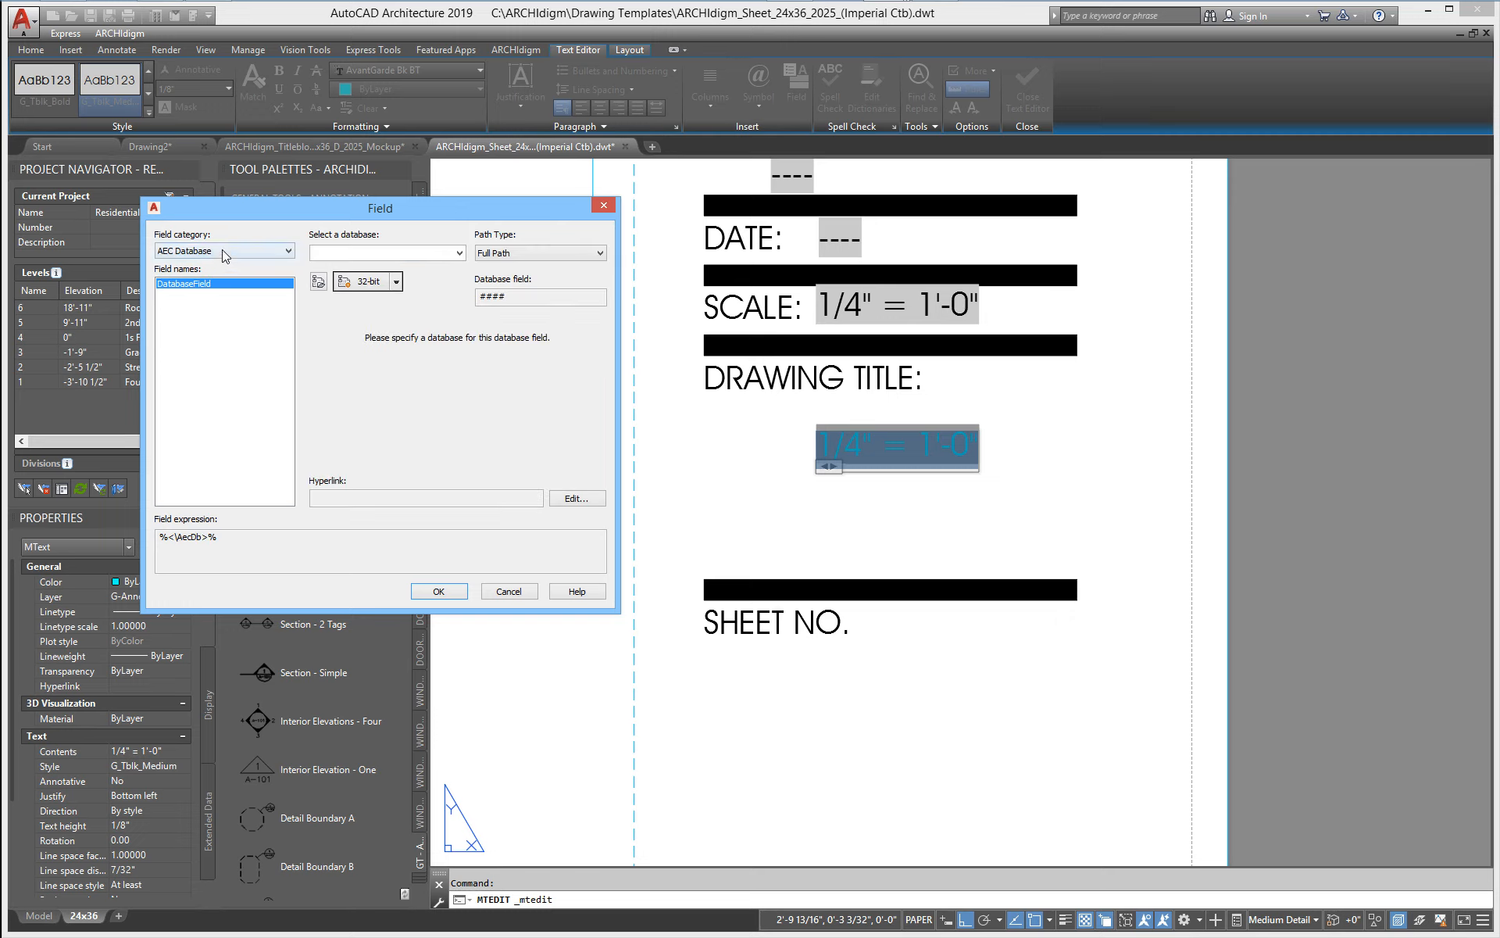
- Change the field below DRAWING TITLE: to the SheetSet field CurrentSheetTitle in Uppercase format and finish the text edit
{"action": "left_click", "coordinate": [222, 250]}
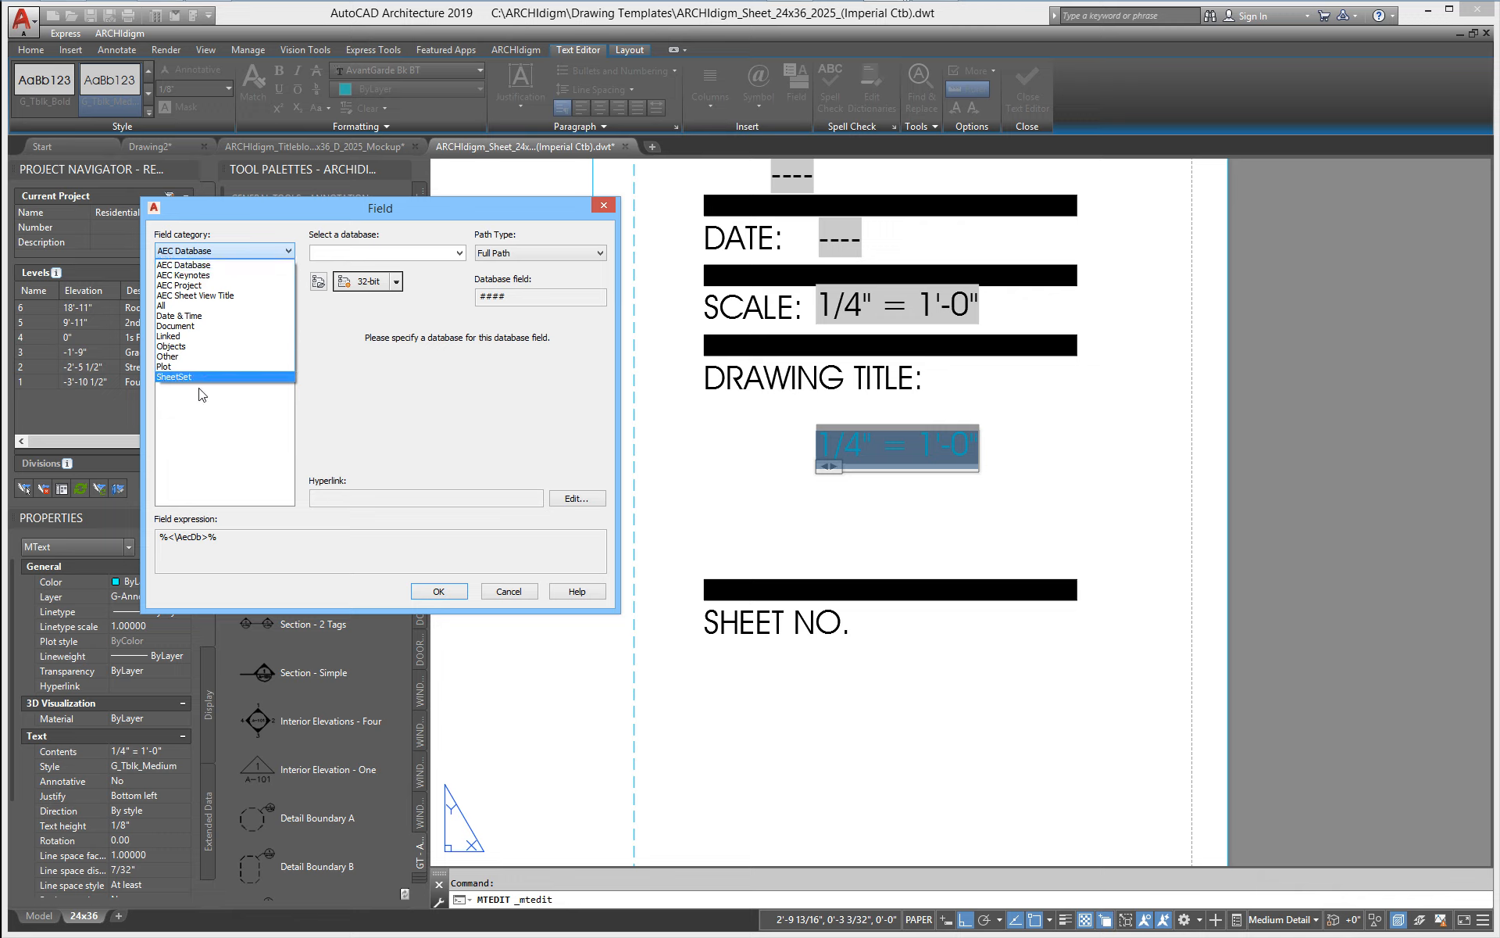
{"action": "left_click", "coordinate": [175, 377]}
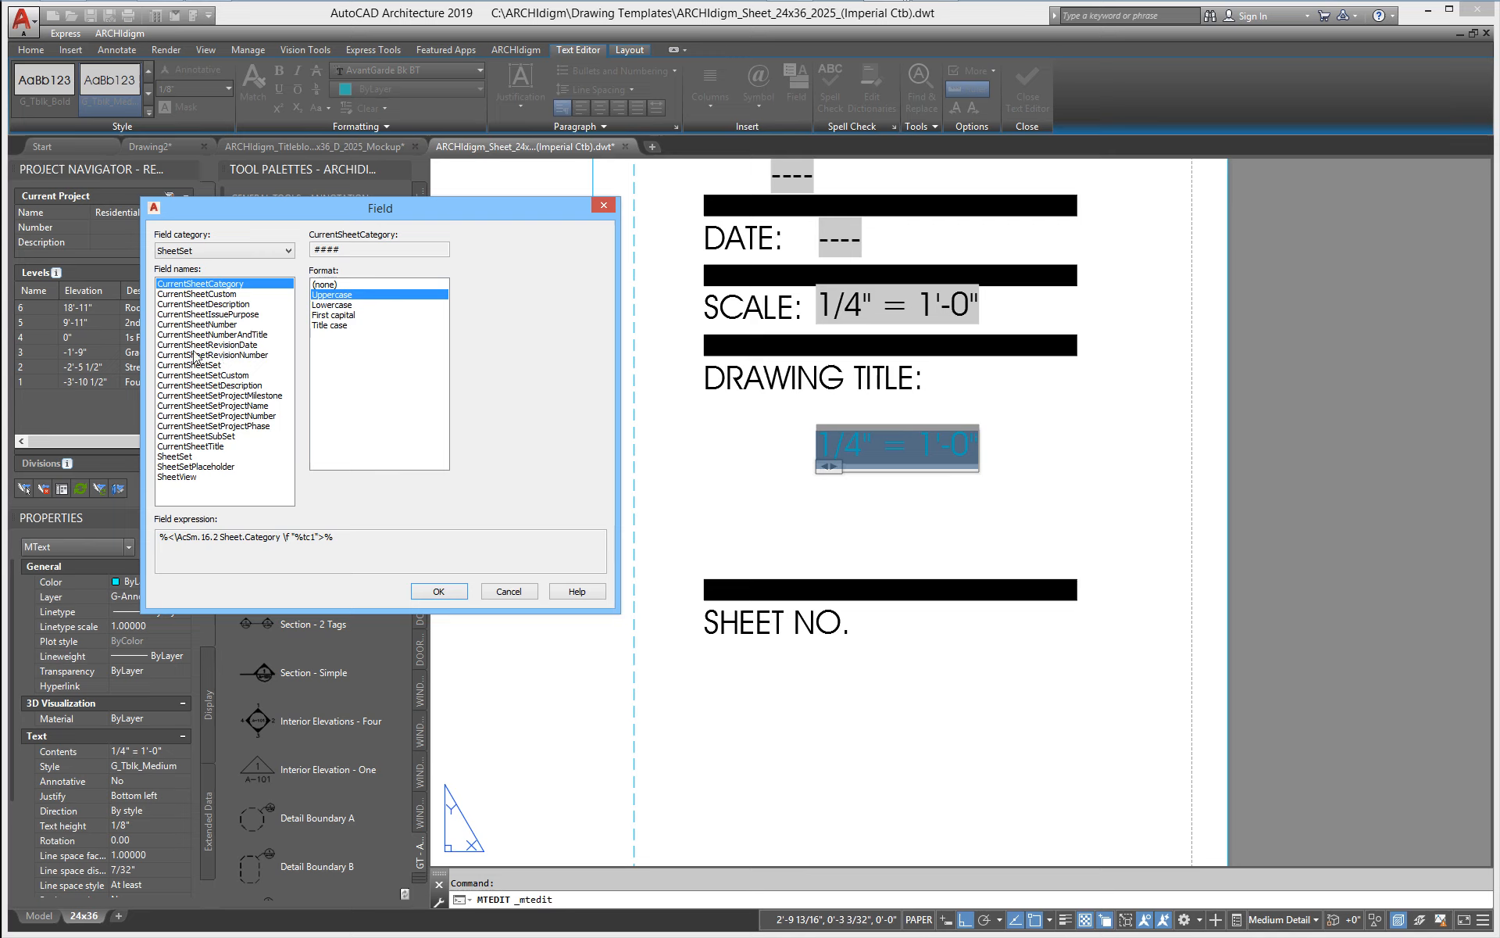
{"action": "left_click_drag", "start_coordinate": [230, 218], "coordinate": [270, 185]}
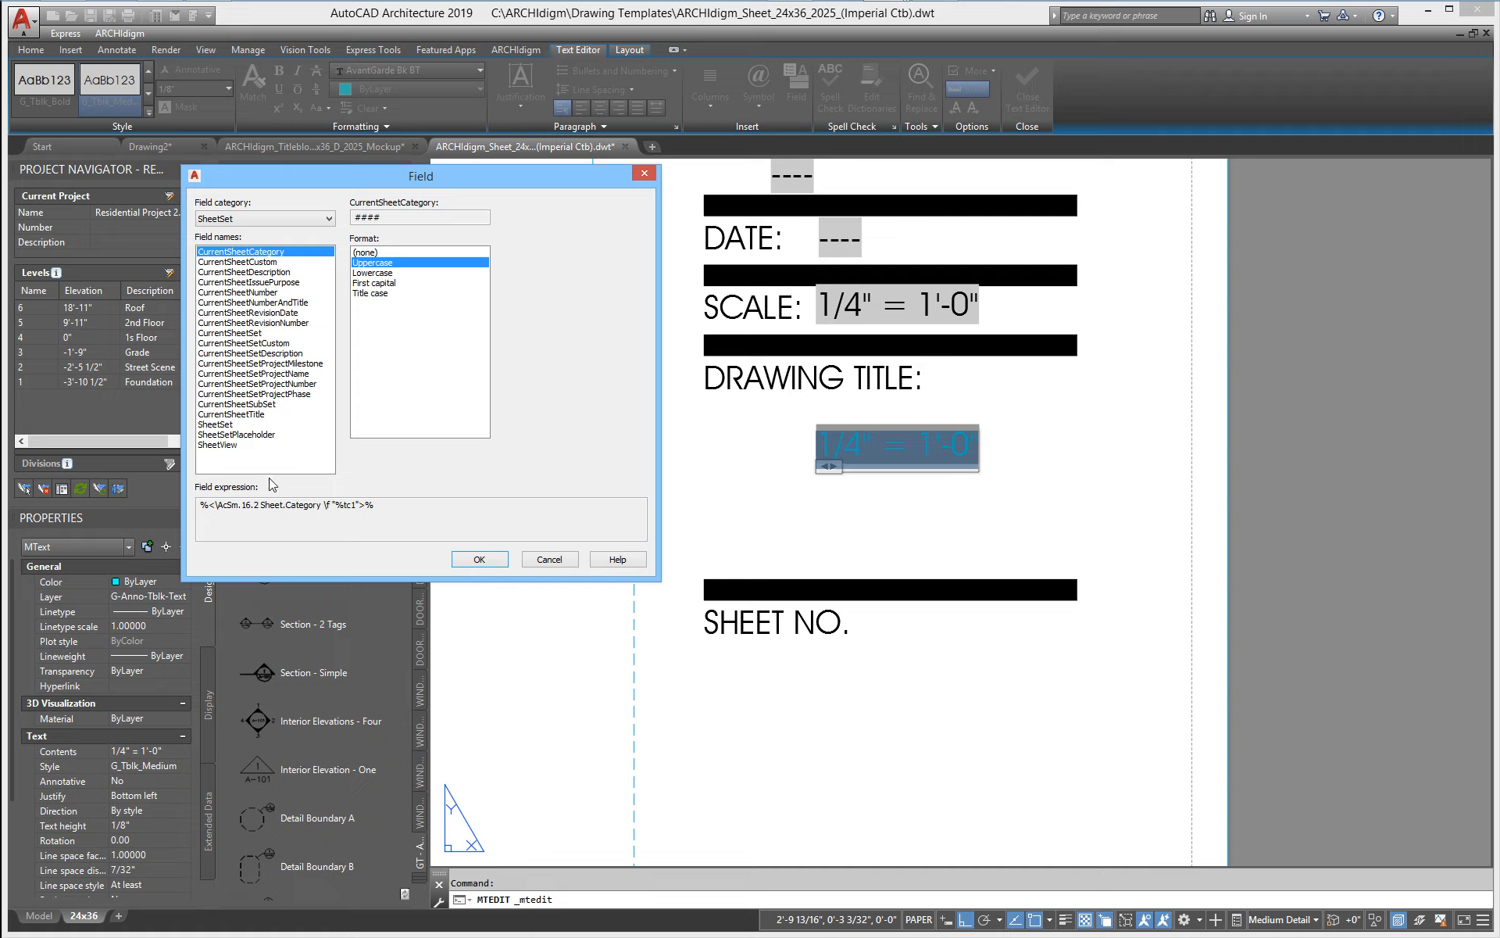
{"action": "left_click", "coordinate": [247, 414]}
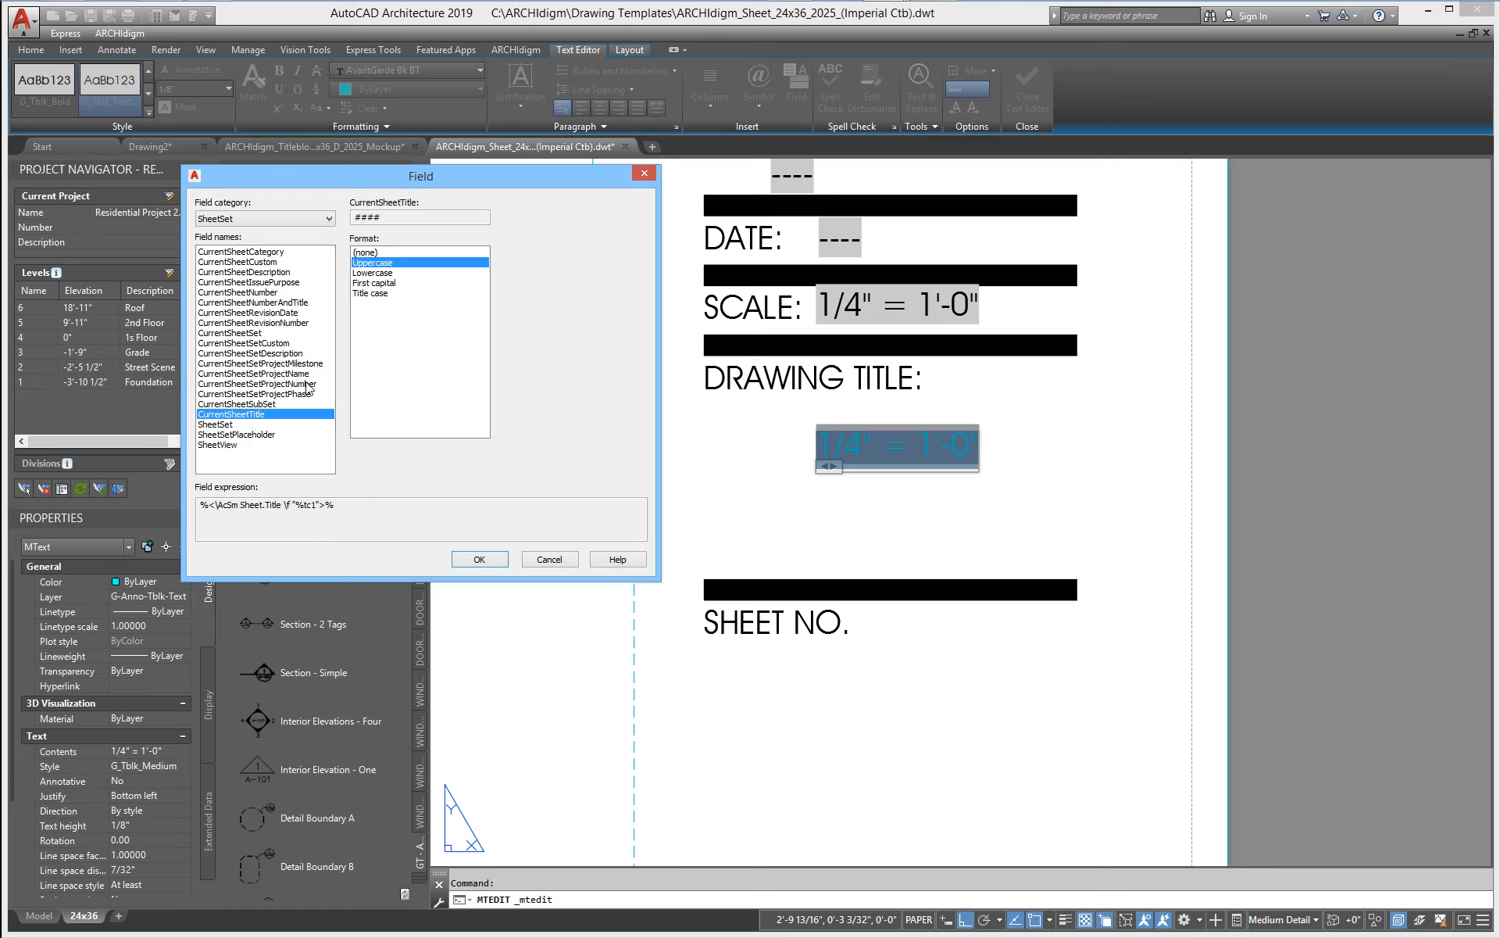
{"action": "left_click", "coordinate": [480, 559]}
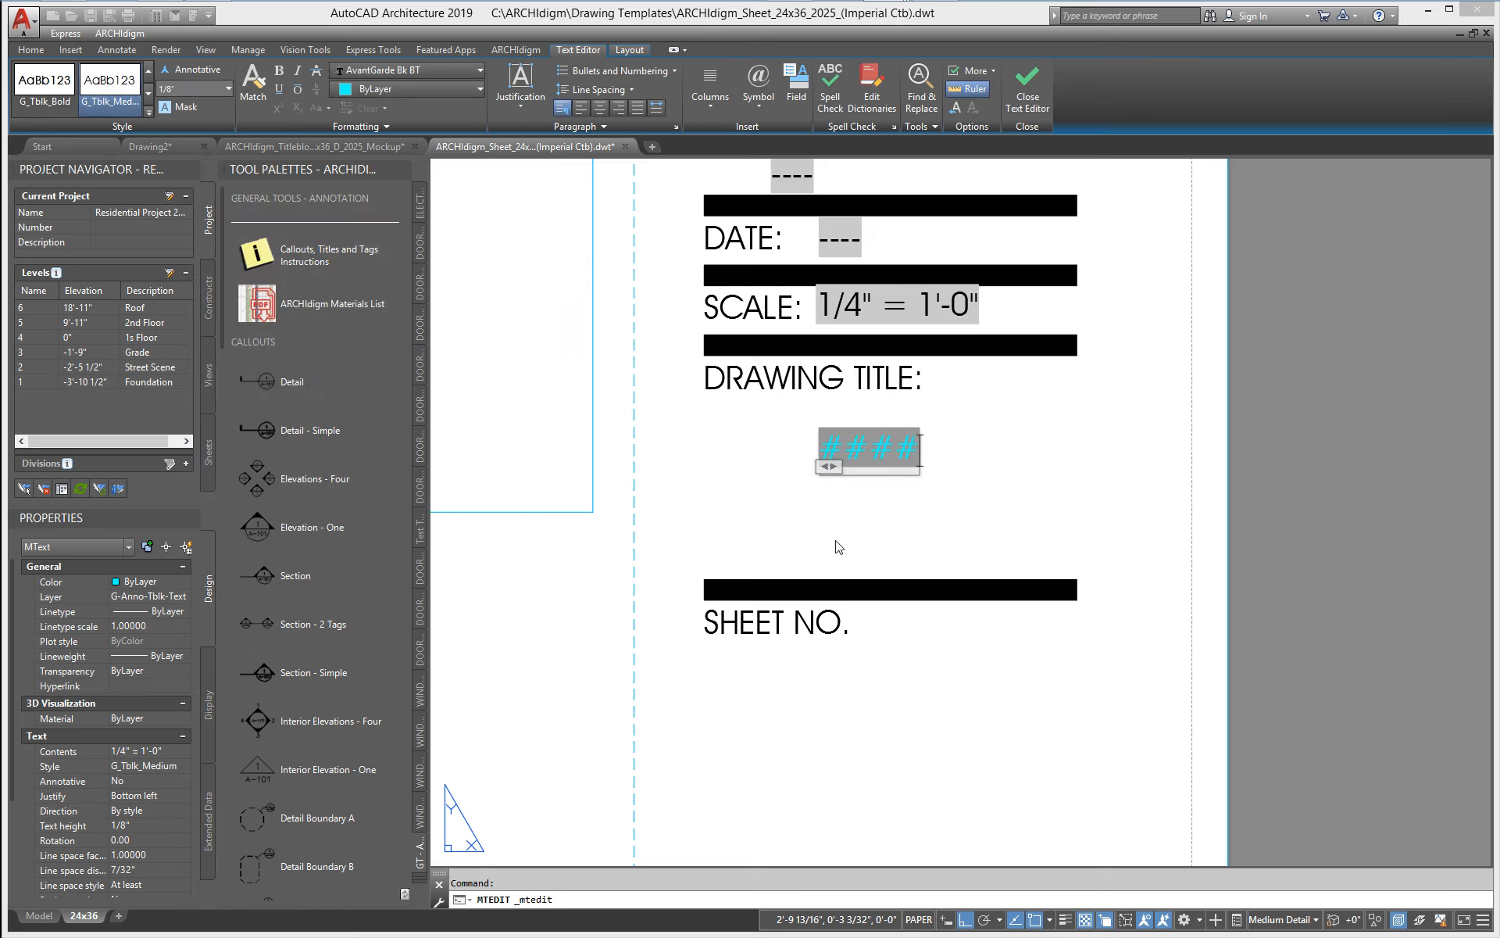
{"action": "left_click", "coordinate": [836, 562]}
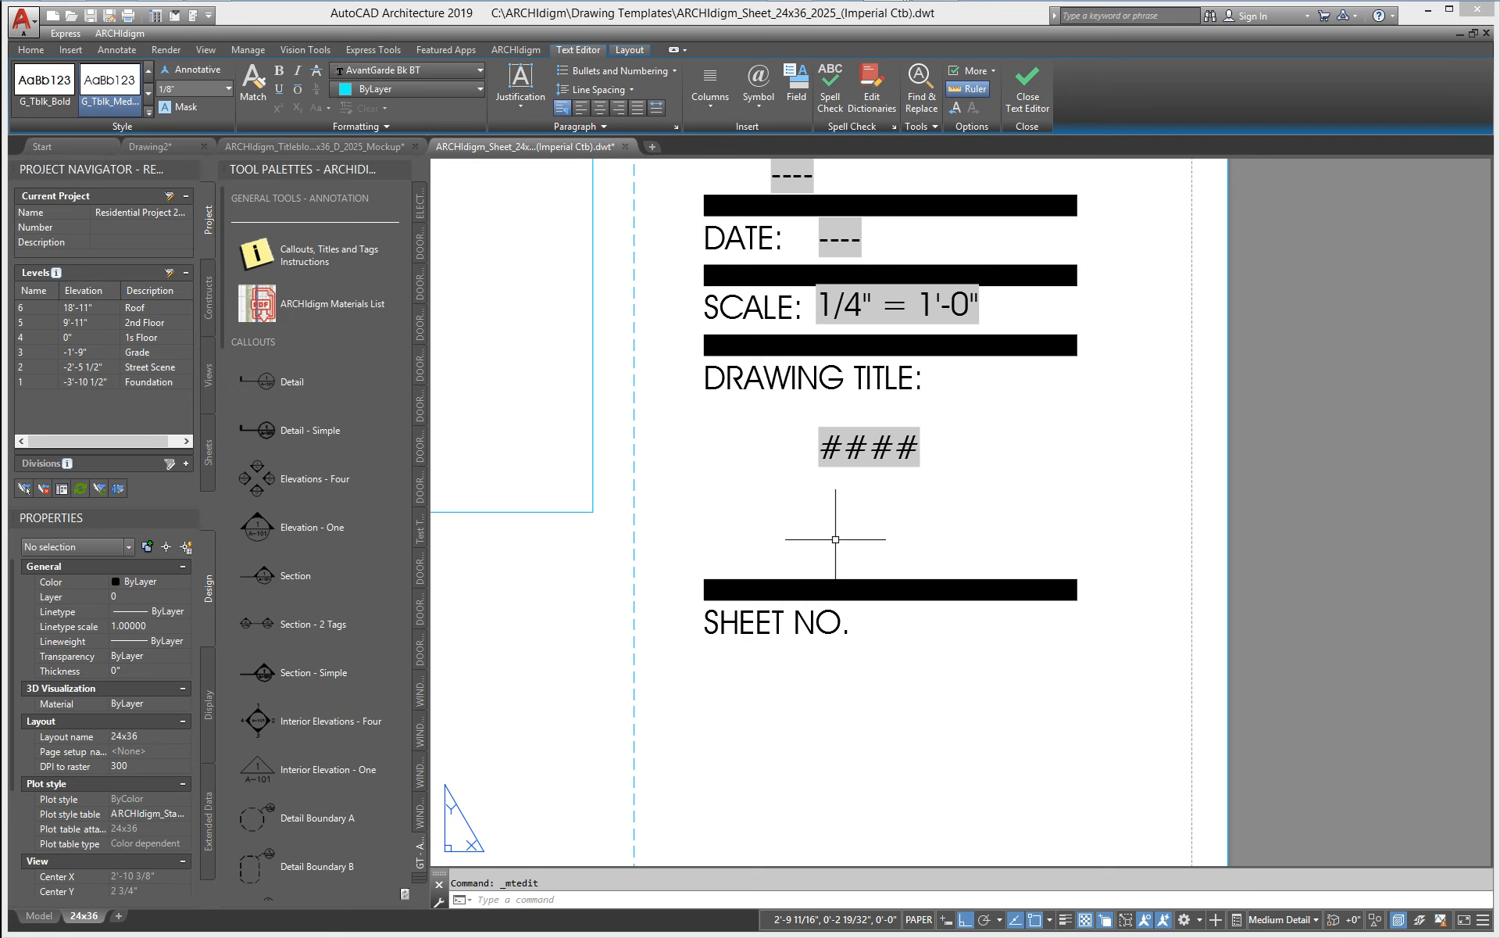
- Give the field text below DRAWING TITLE: a defined width of 2" and Top center justification
{"action": "left_click", "coordinate": [820, 452]}
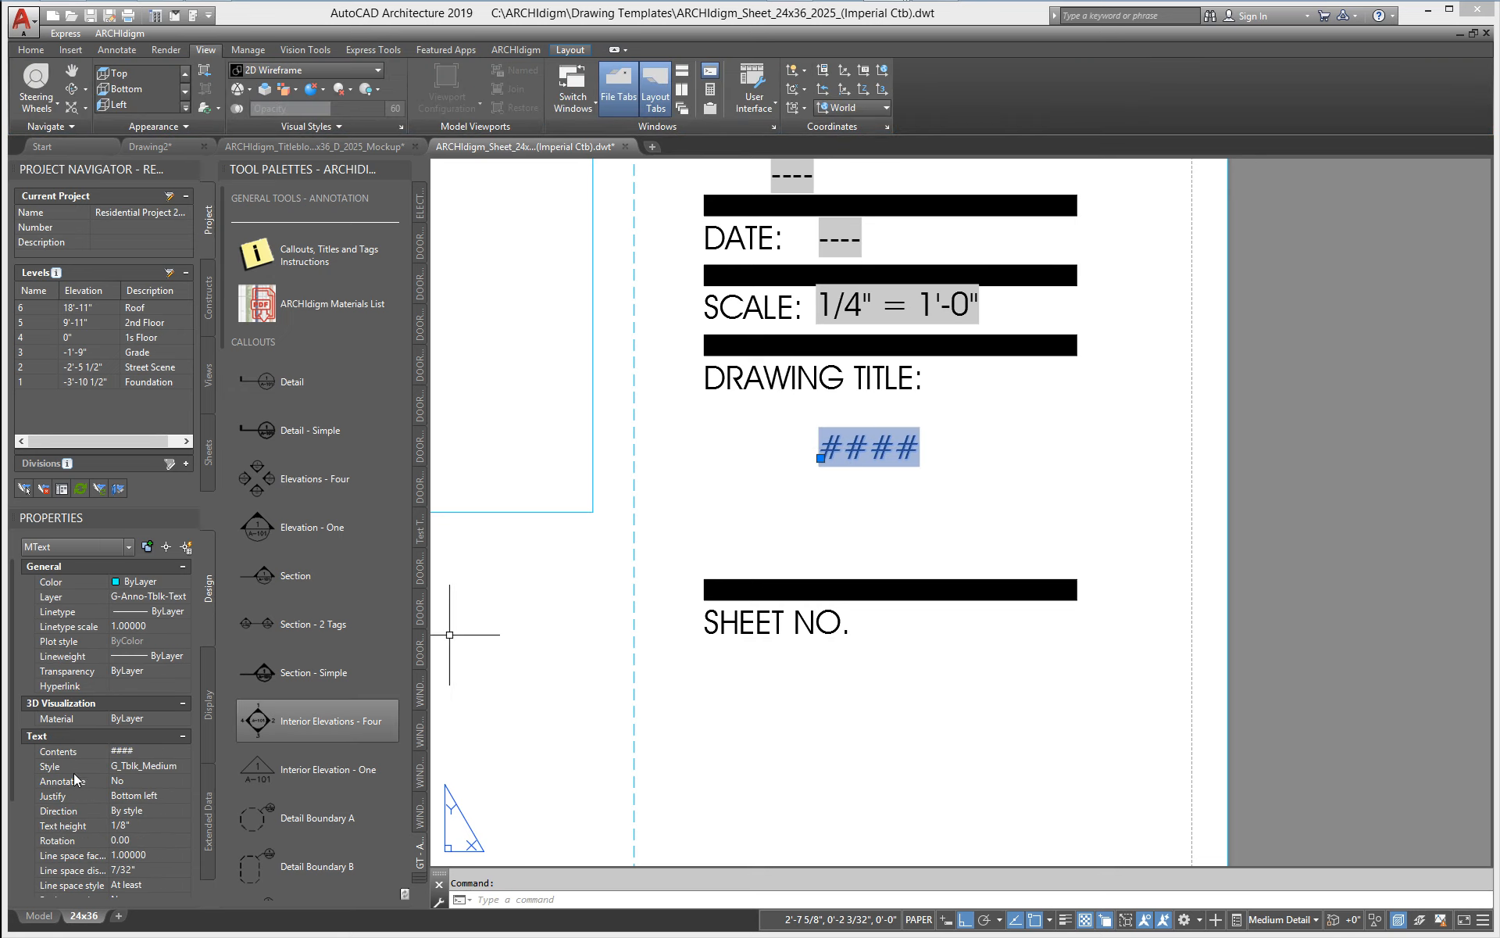
{"action": "left_click_drag", "start_coordinate": [11, 775], "coordinate": [14, 891]}
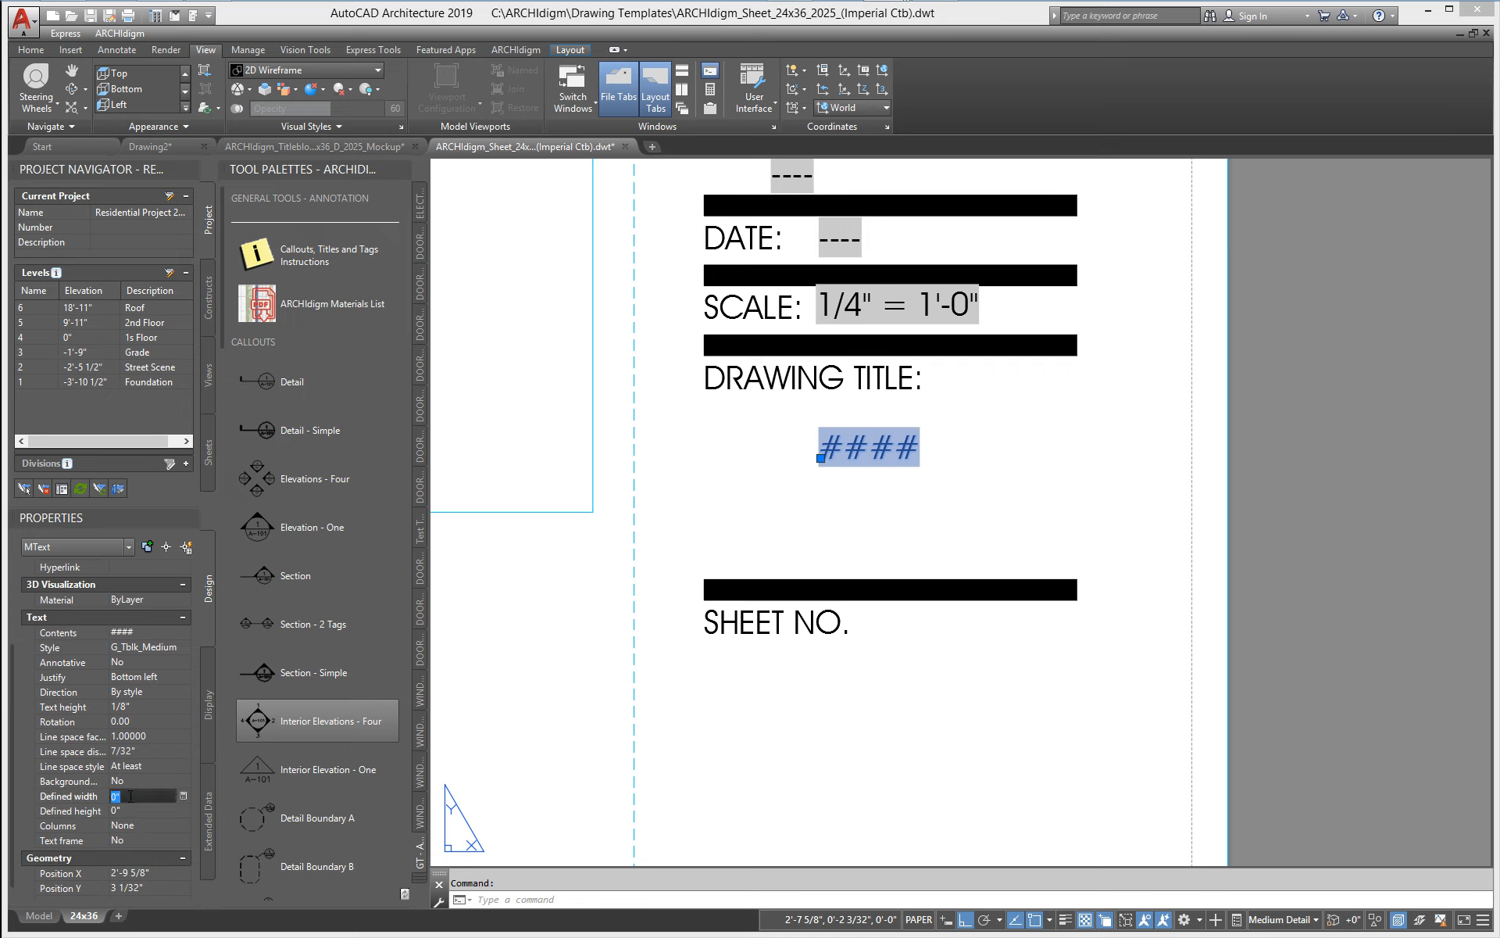
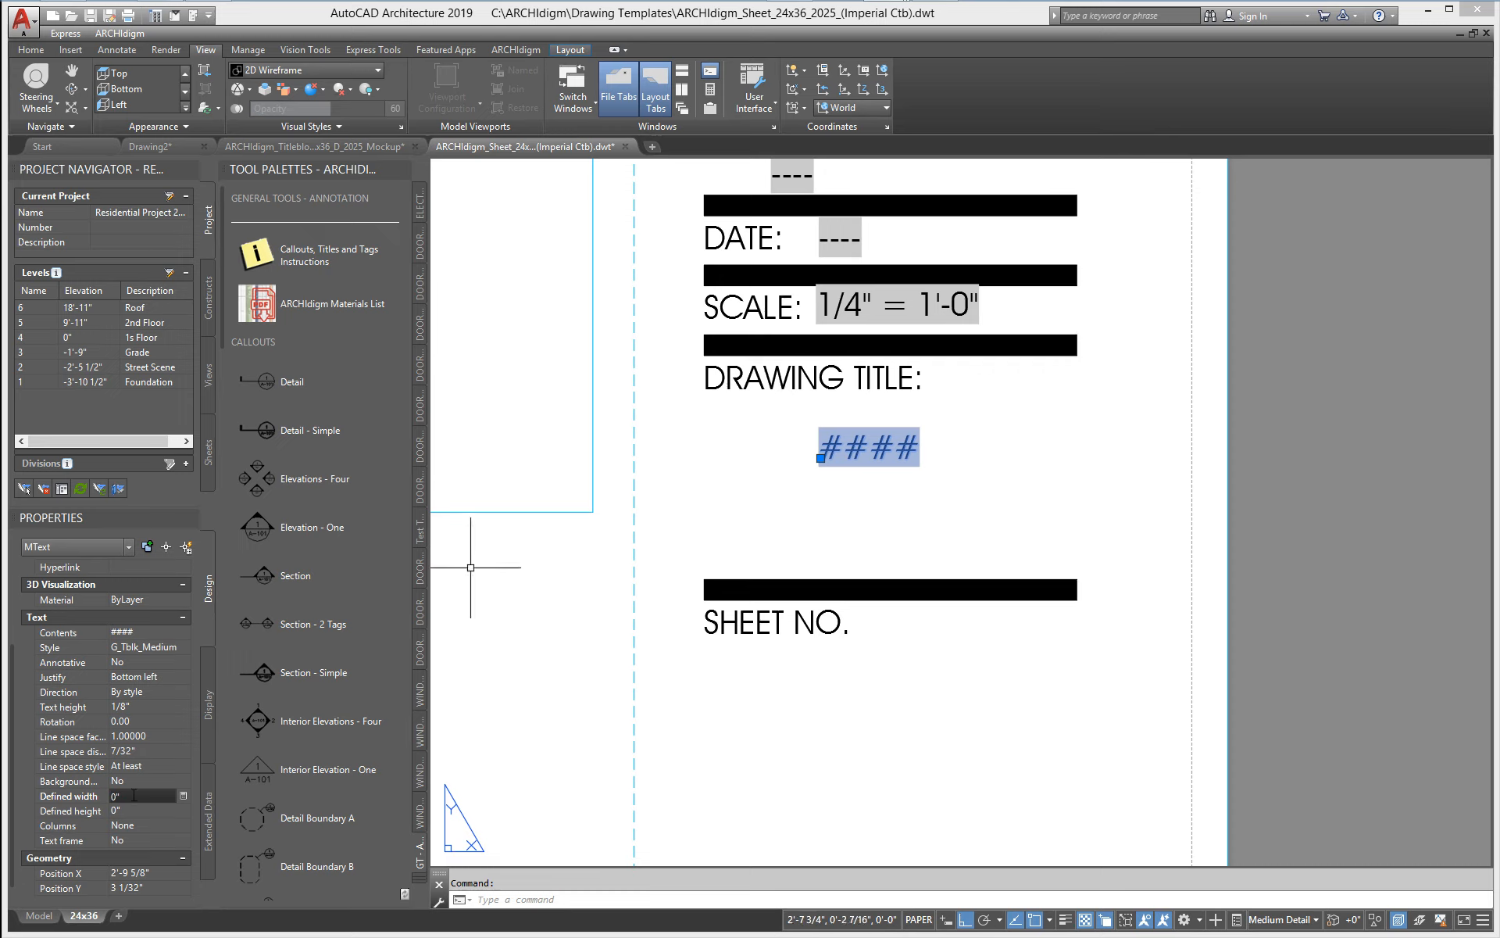
{"action": "left_click", "coordinate": [107, 796]}
{"action": "type", "text": "2"}
{"action": "key", "text": "Return"}
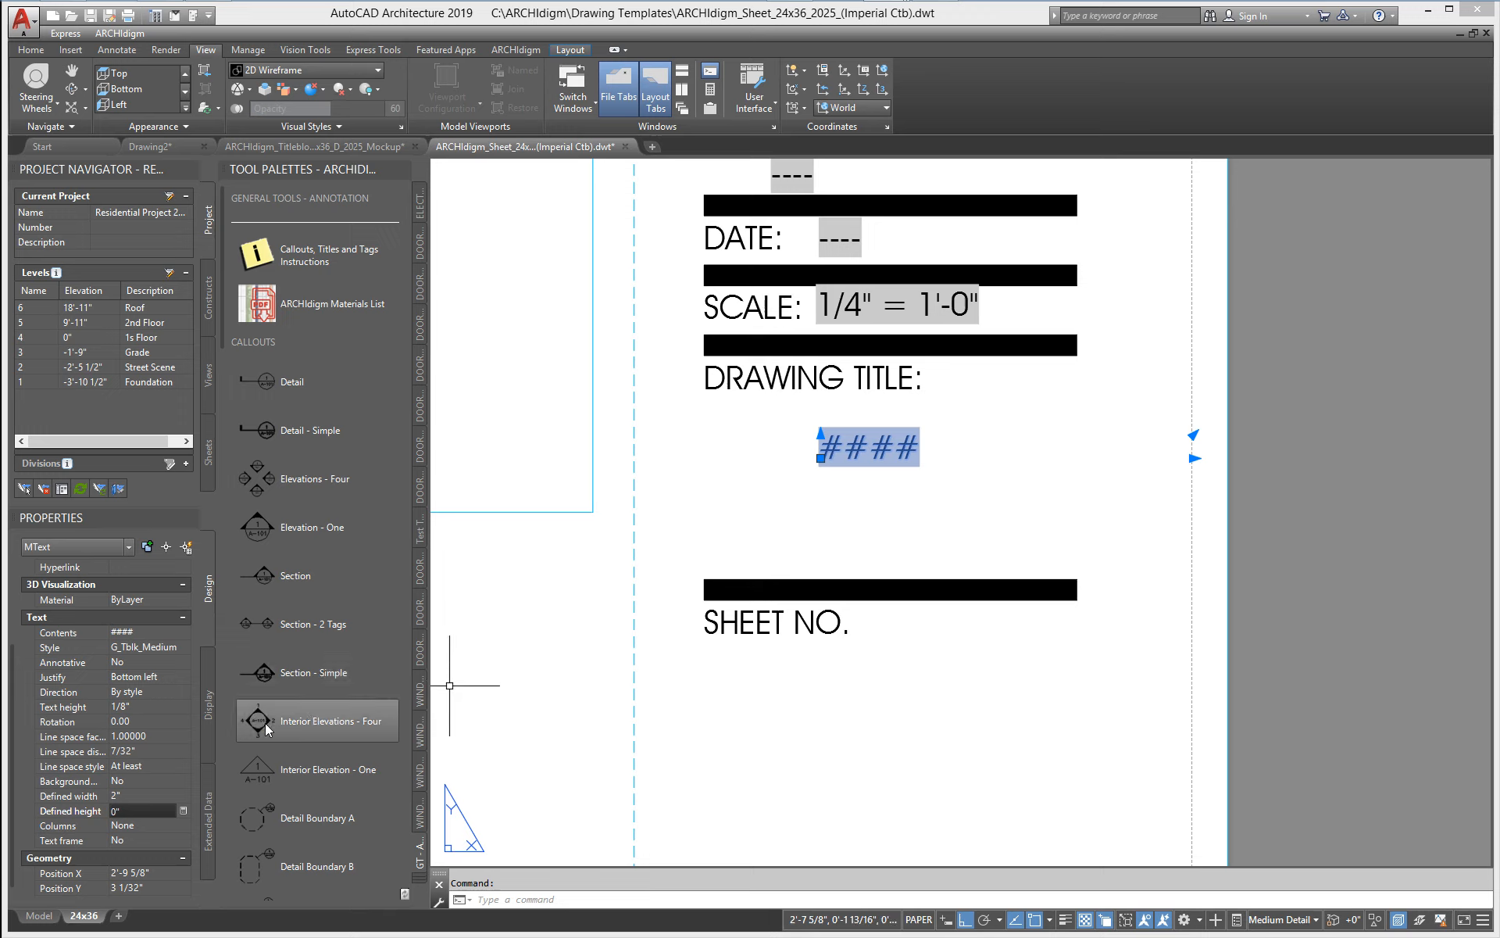
{"action": "left_click", "coordinate": [163, 677]}
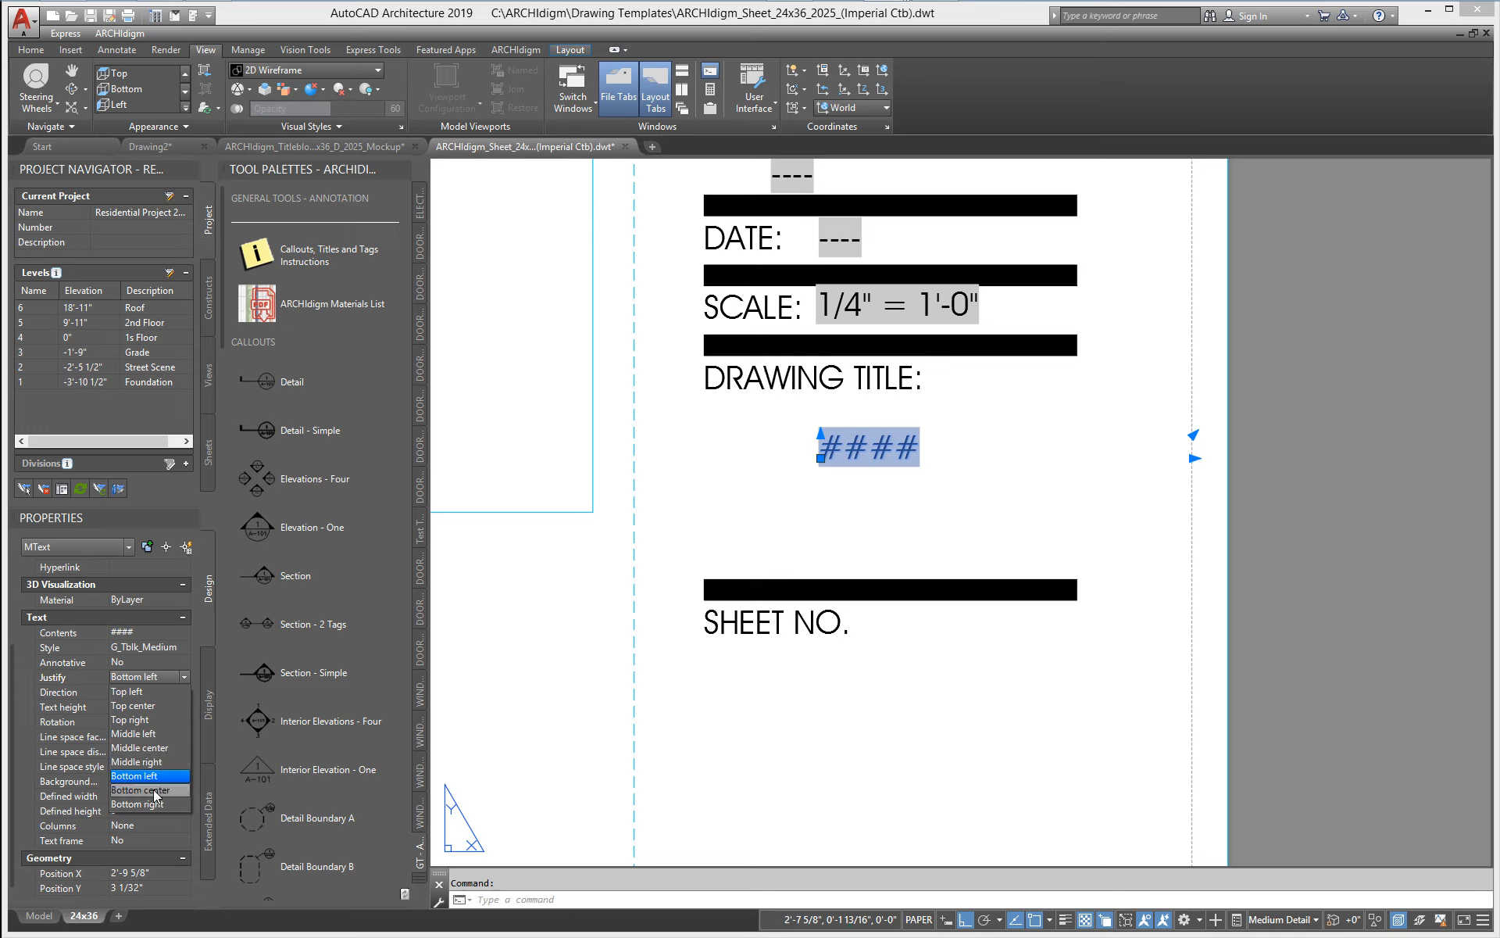
{"action": "left_click", "coordinate": [157, 706]}
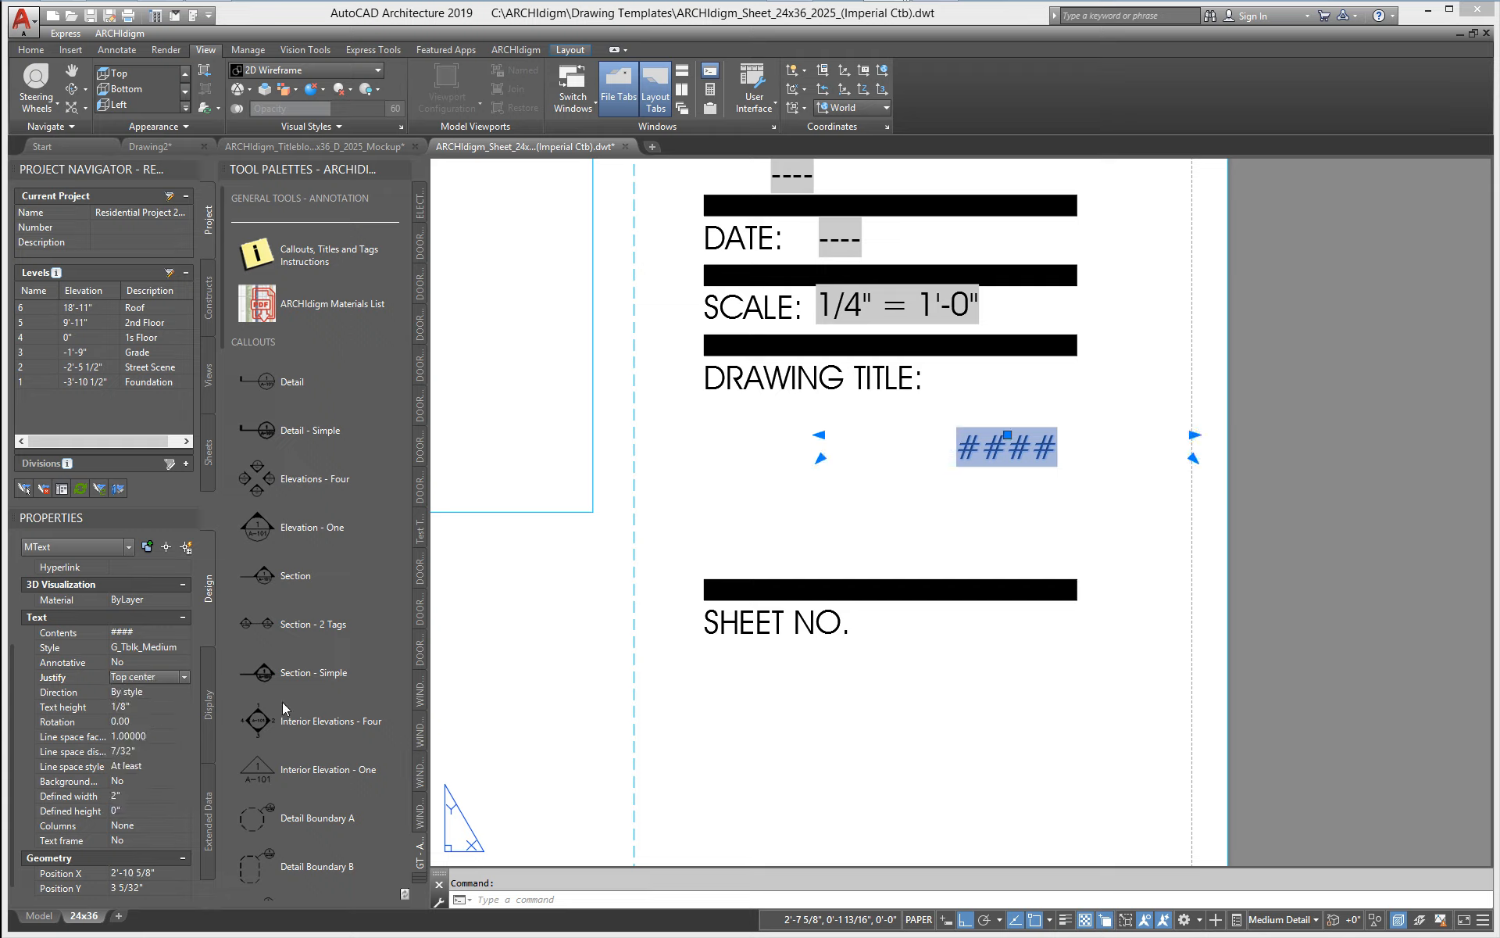
- Move the drawing title field horizontally so it is centred on the midpoint of the bar above DRAWING TITLE:
{"action": "left_click", "coordinate": [1012, 434]}
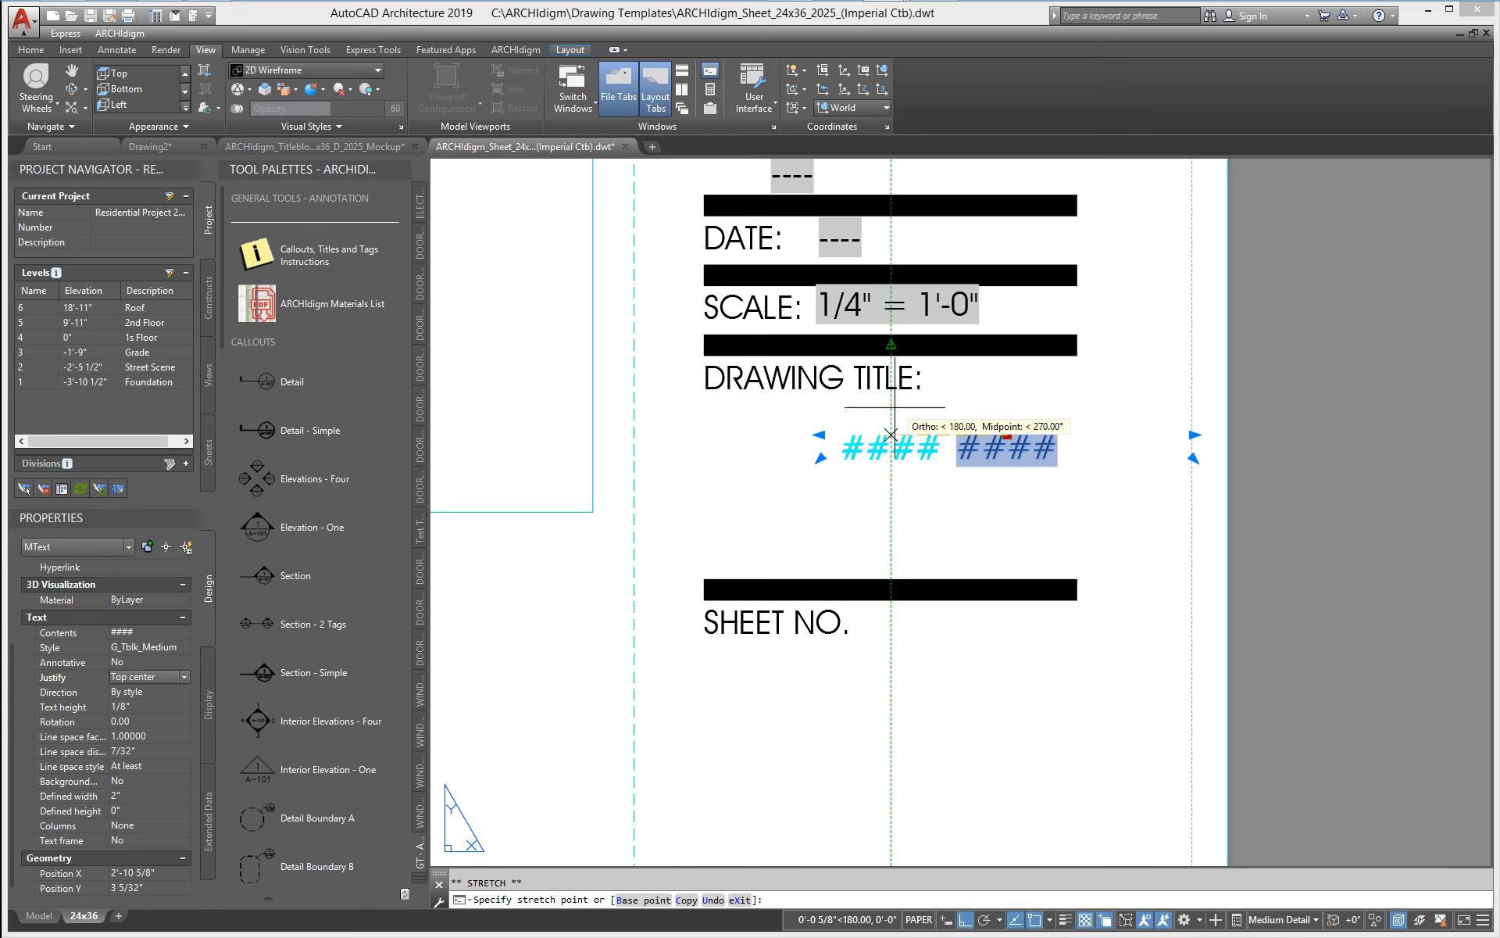
{"action": "left_click", "coordinate": [891, 345]}
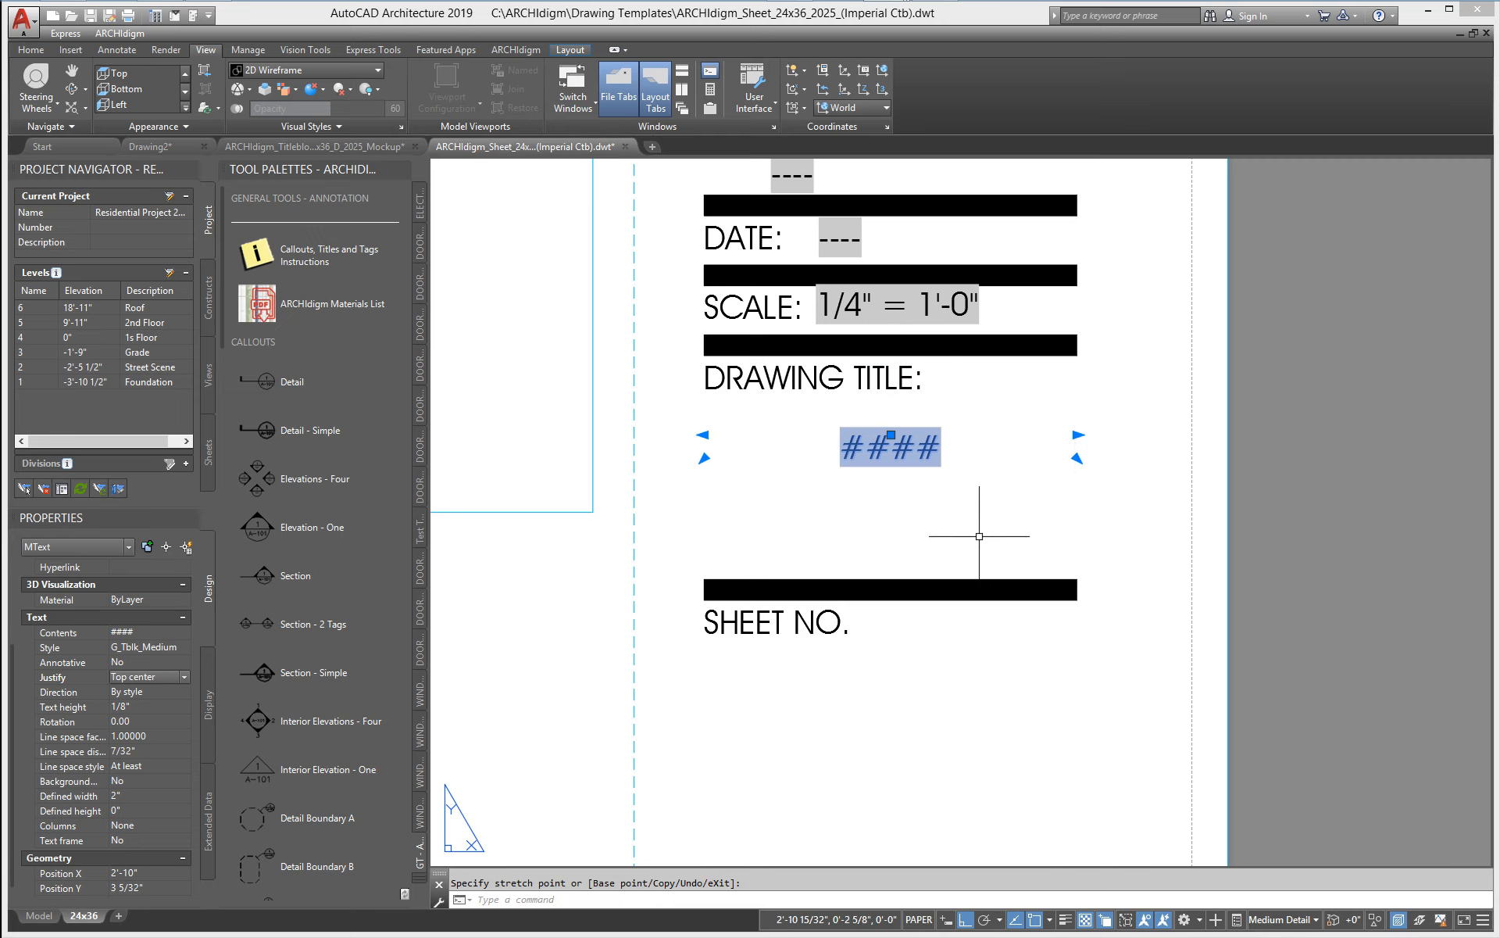
{"action": "key", "text": "Escape"}
- Copy the drawing title field straight down into the empty space below the SHEET NO. label
{"action": "scroll", "coordinate": [936, 541], "scroll_direction": "down", "scroll_amount": 1}
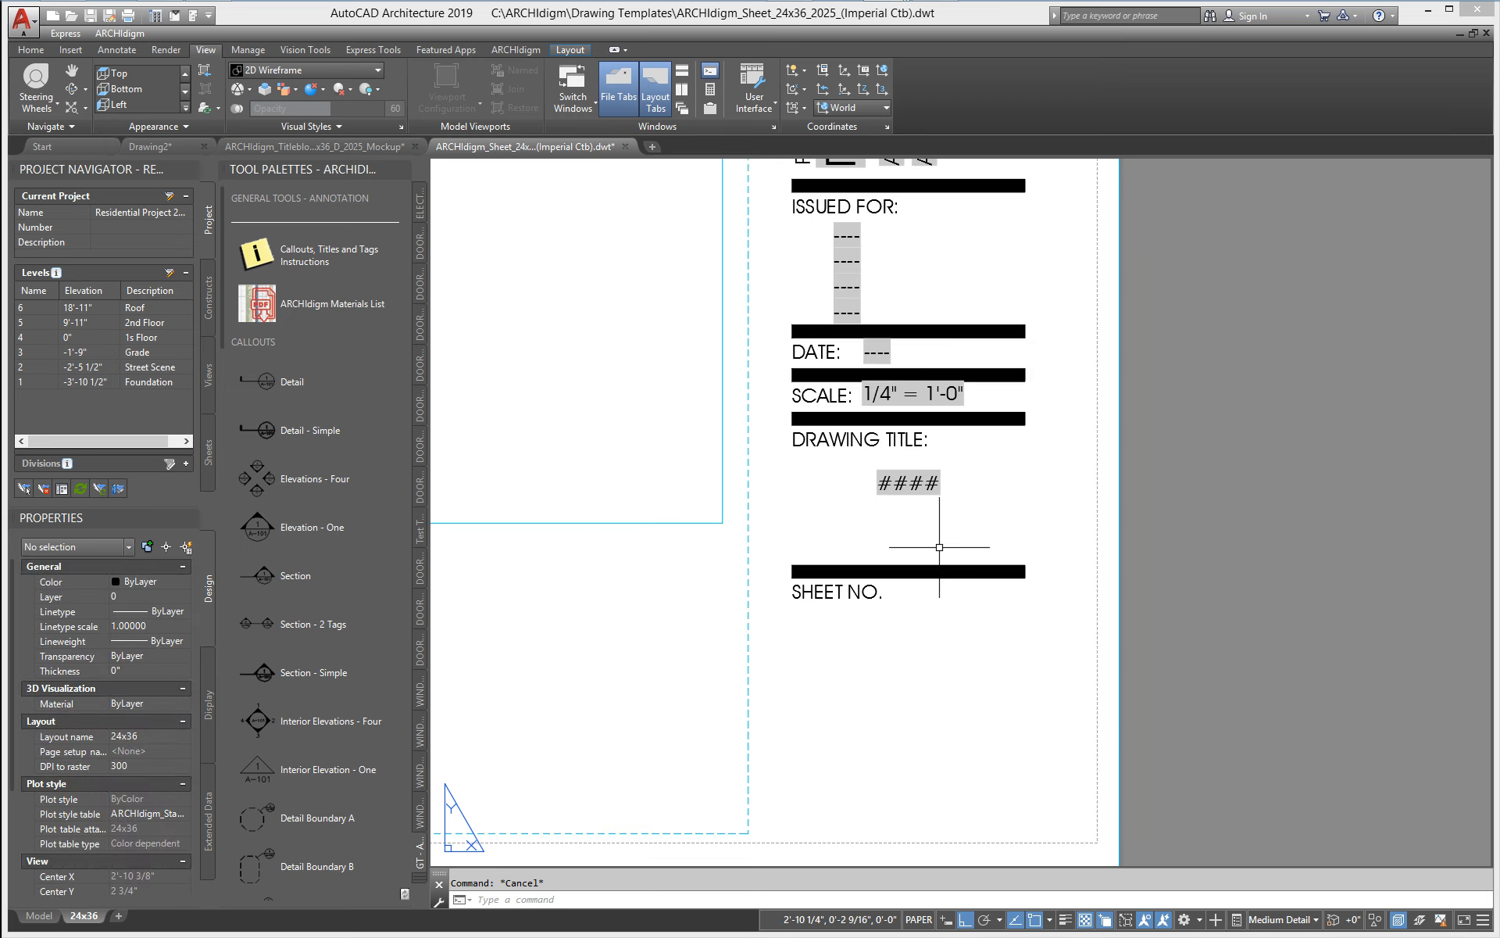
{"action": "middle_click_drag", "start_coordinate": [879, 646], "coordinate": [890, 486]}
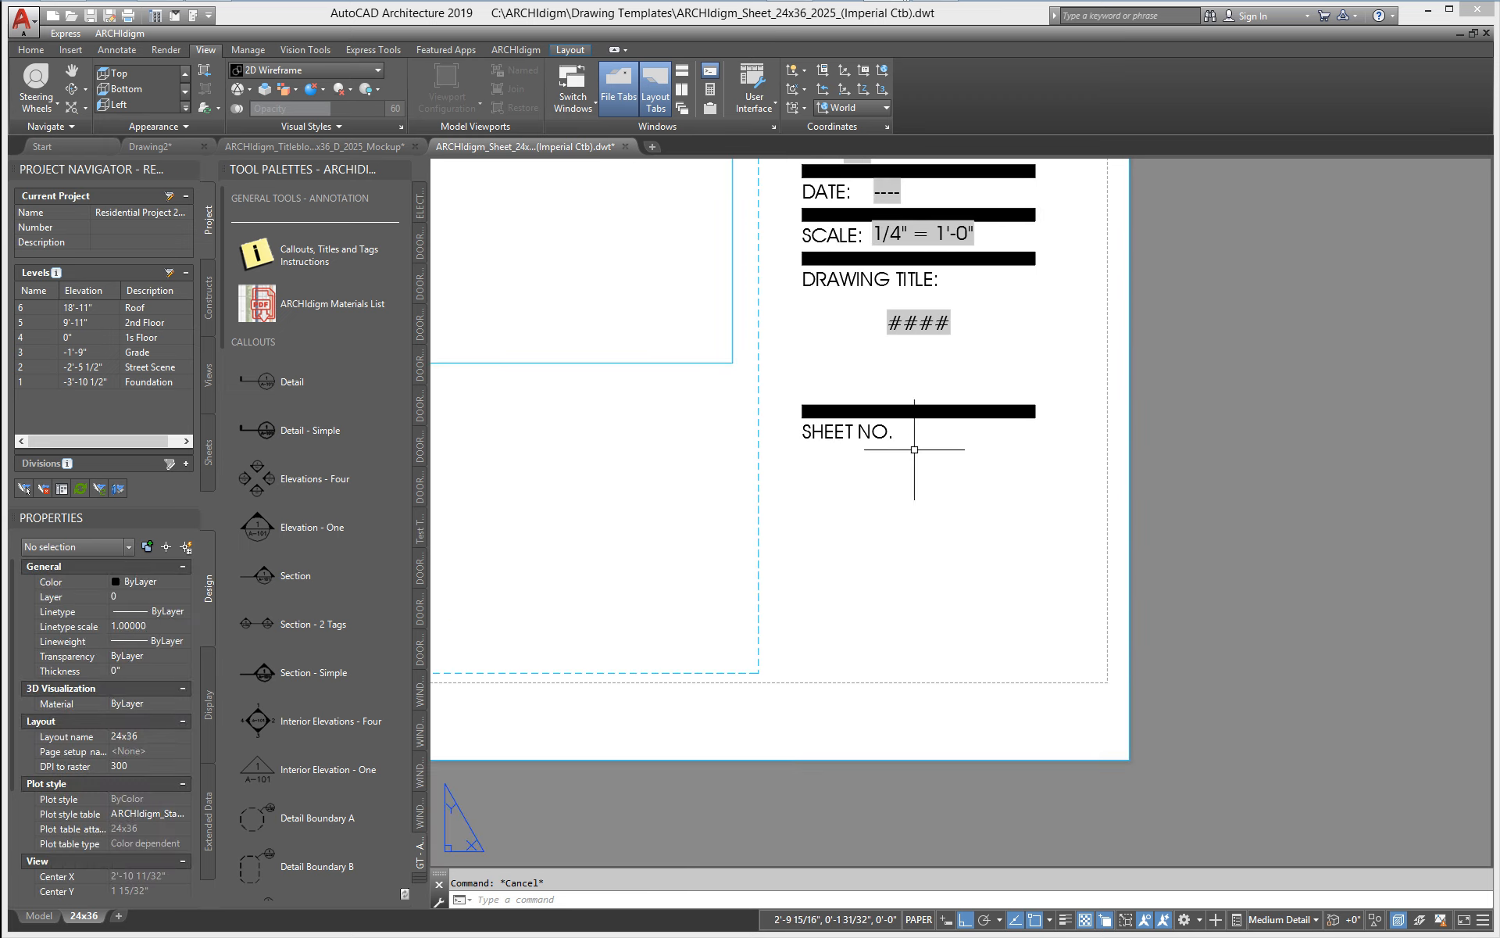
{"action": "type", "text": "c"}
{"action": "key", "text": "space"}
{"action": "left_click", "coordinate": [919, 320]}
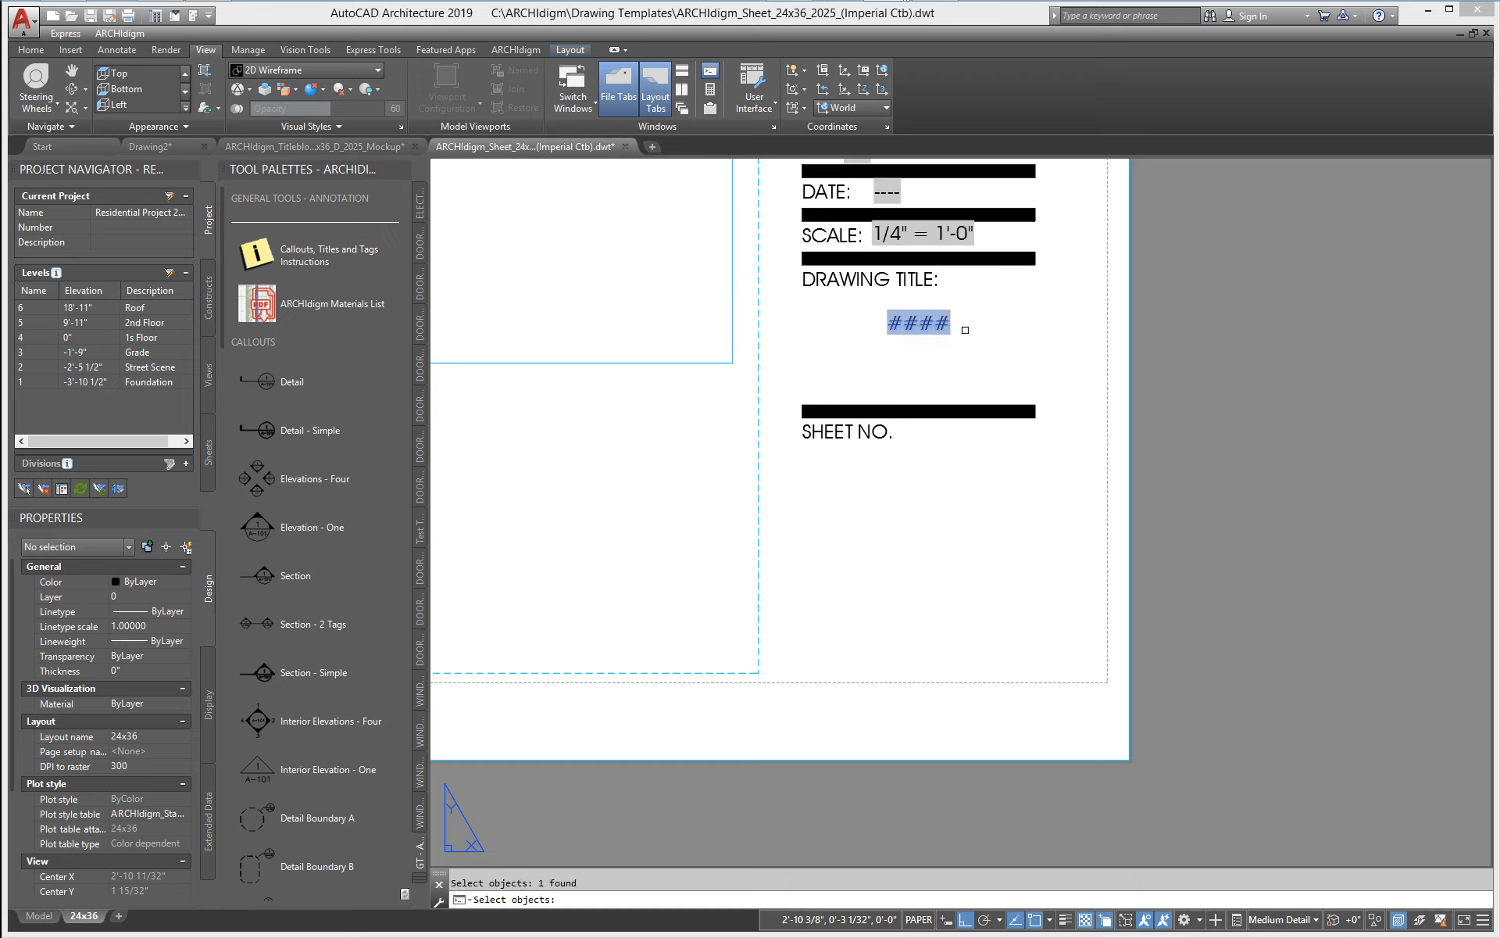
{"action": "key", "text": "space"}
{"action": "left_click", "coordinate": [917, 320]}
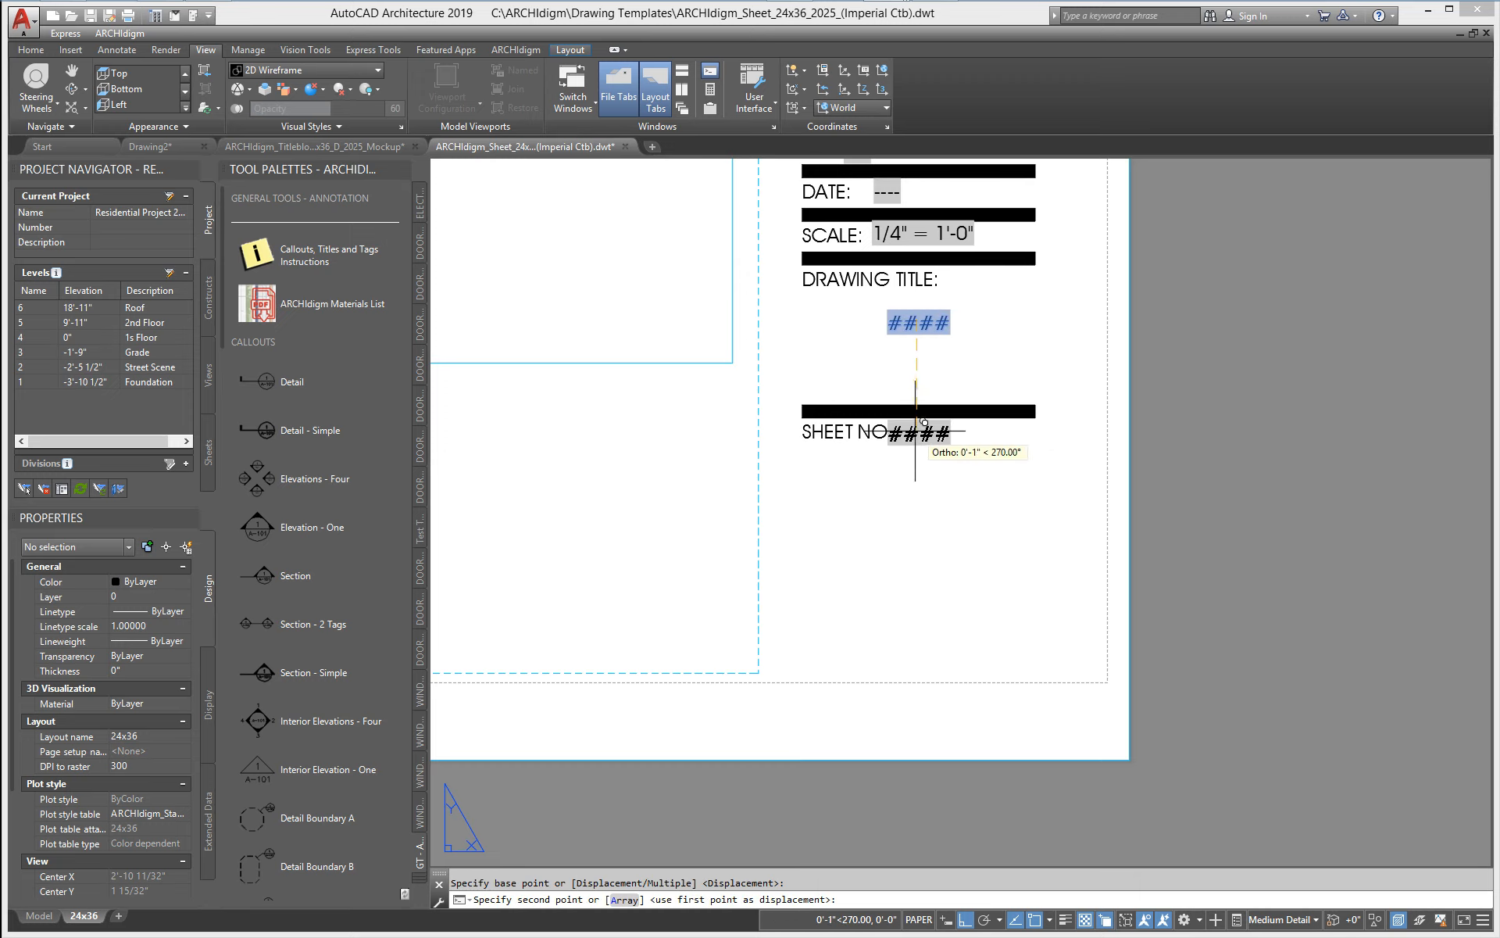
{"action": "left_click", "coordinate": [919, 537]}
{"action": "key", "text": "Escape"}
- Set the copied text below SHEET NO. to the G_Tblk_Bold style with a text height of 1/2"
{"action": "left_click", "coordinate": [919, 541]}
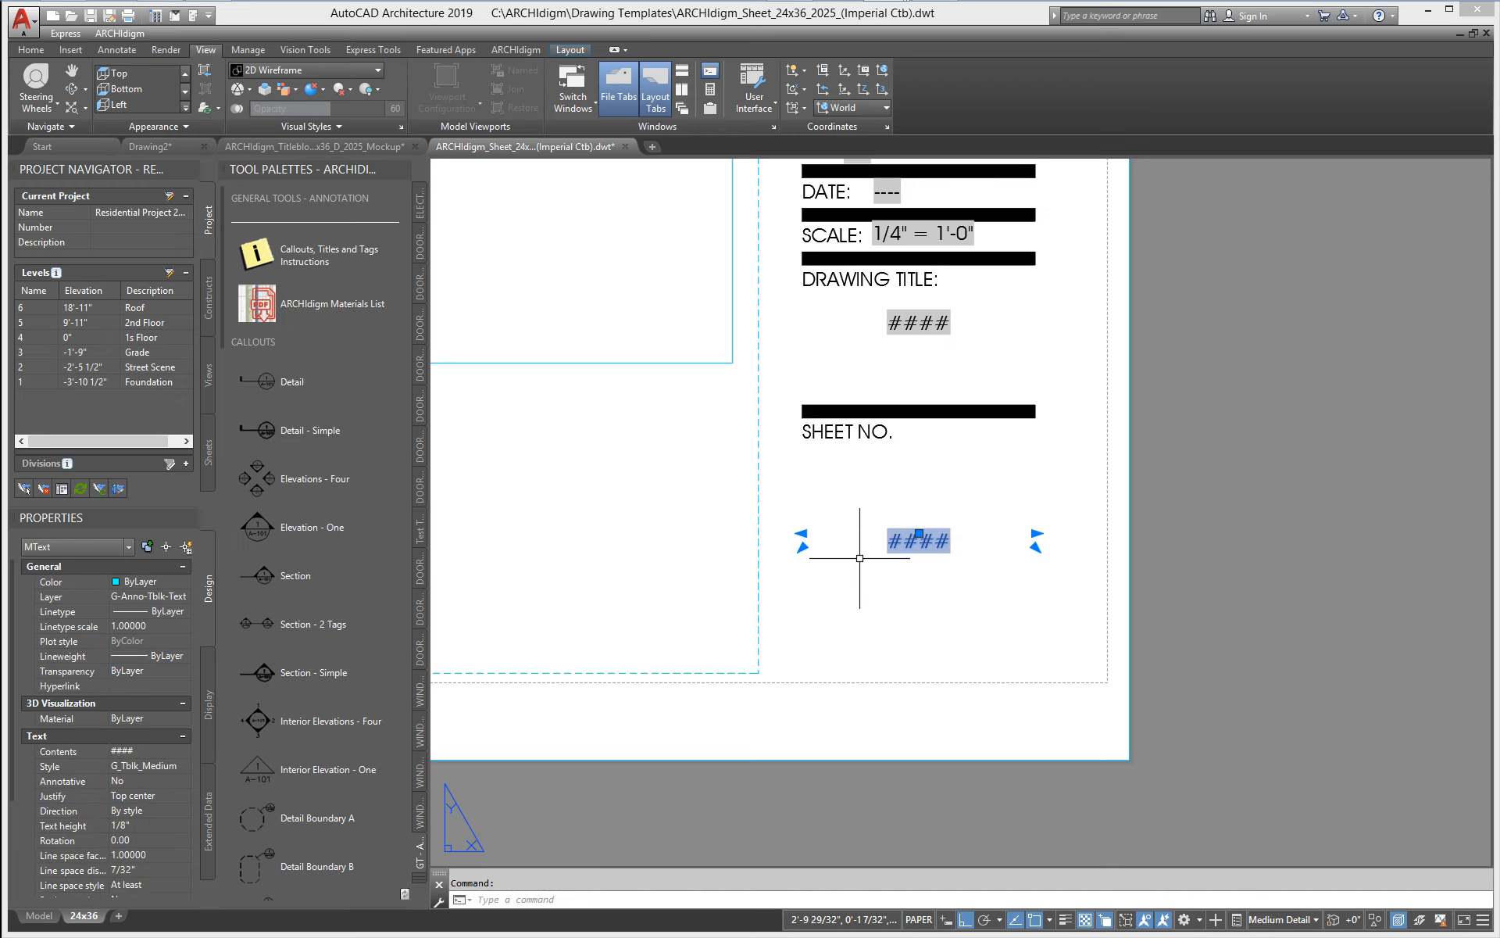
{"action": "left_click", "coordinate": [147, 769]}
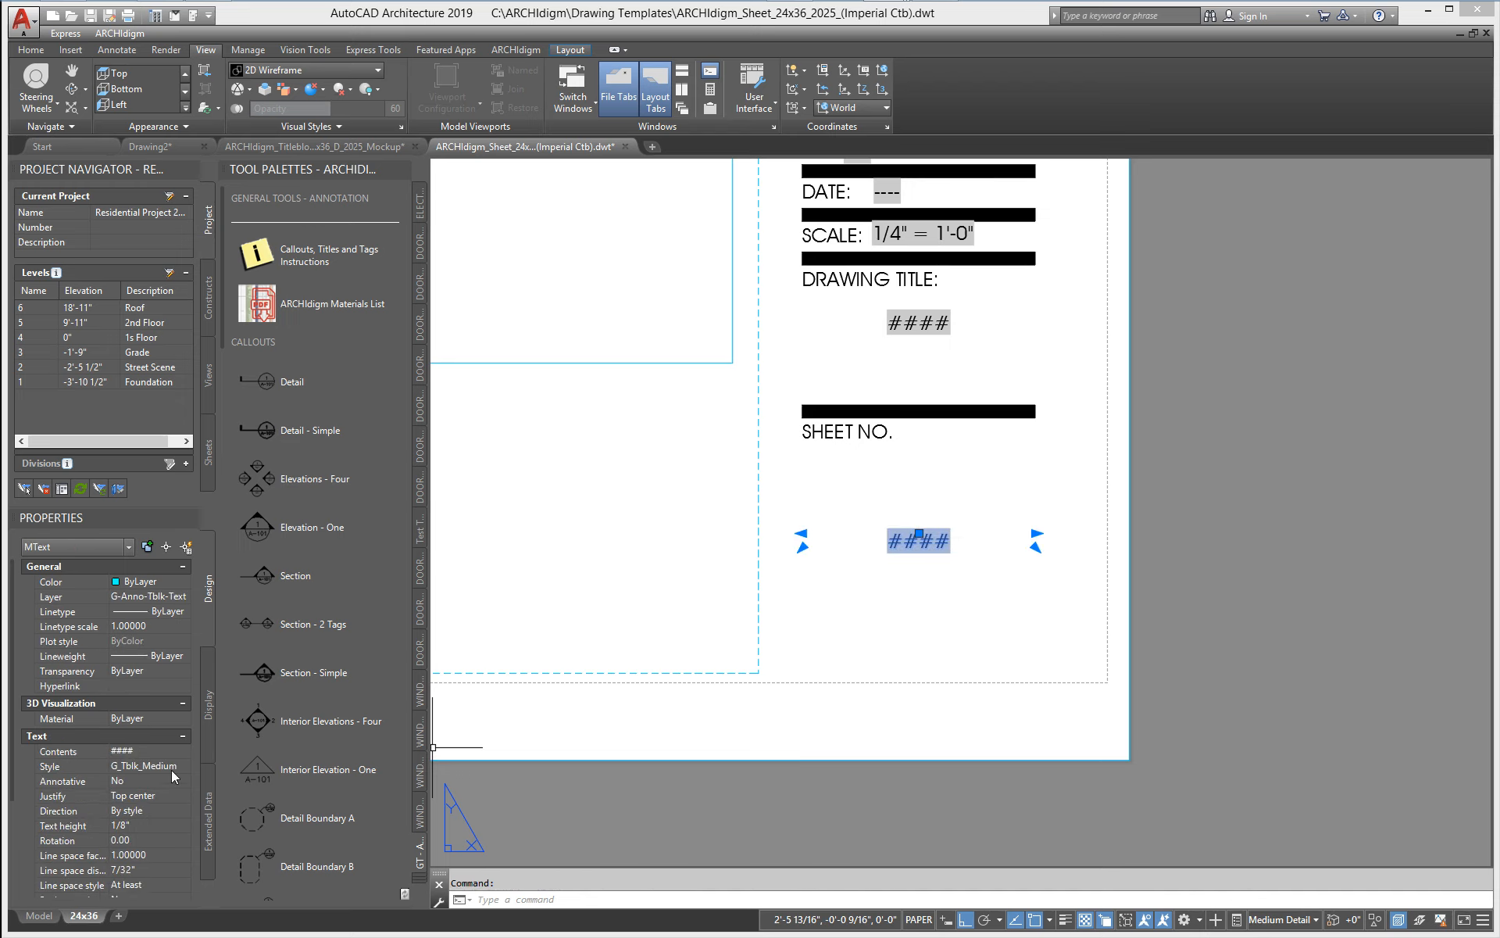
{"action": "left_click", "coordinate": [172, 765]}
{"action": "left_click", "coordinate": [171, 808]}
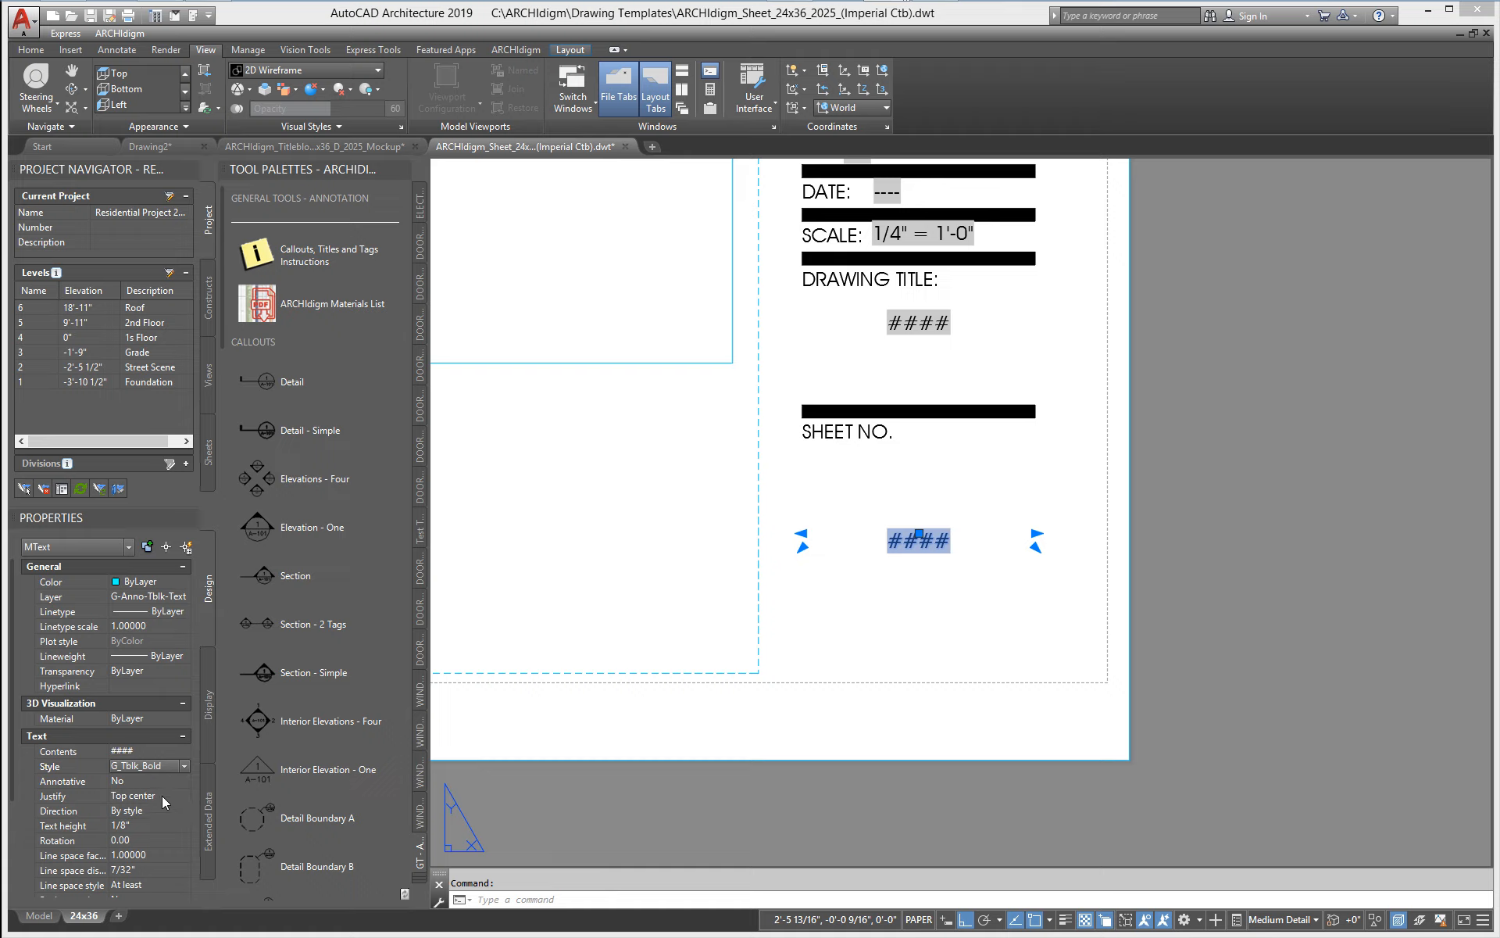
{"action": "left_click", "coordinate": [141, 823]}
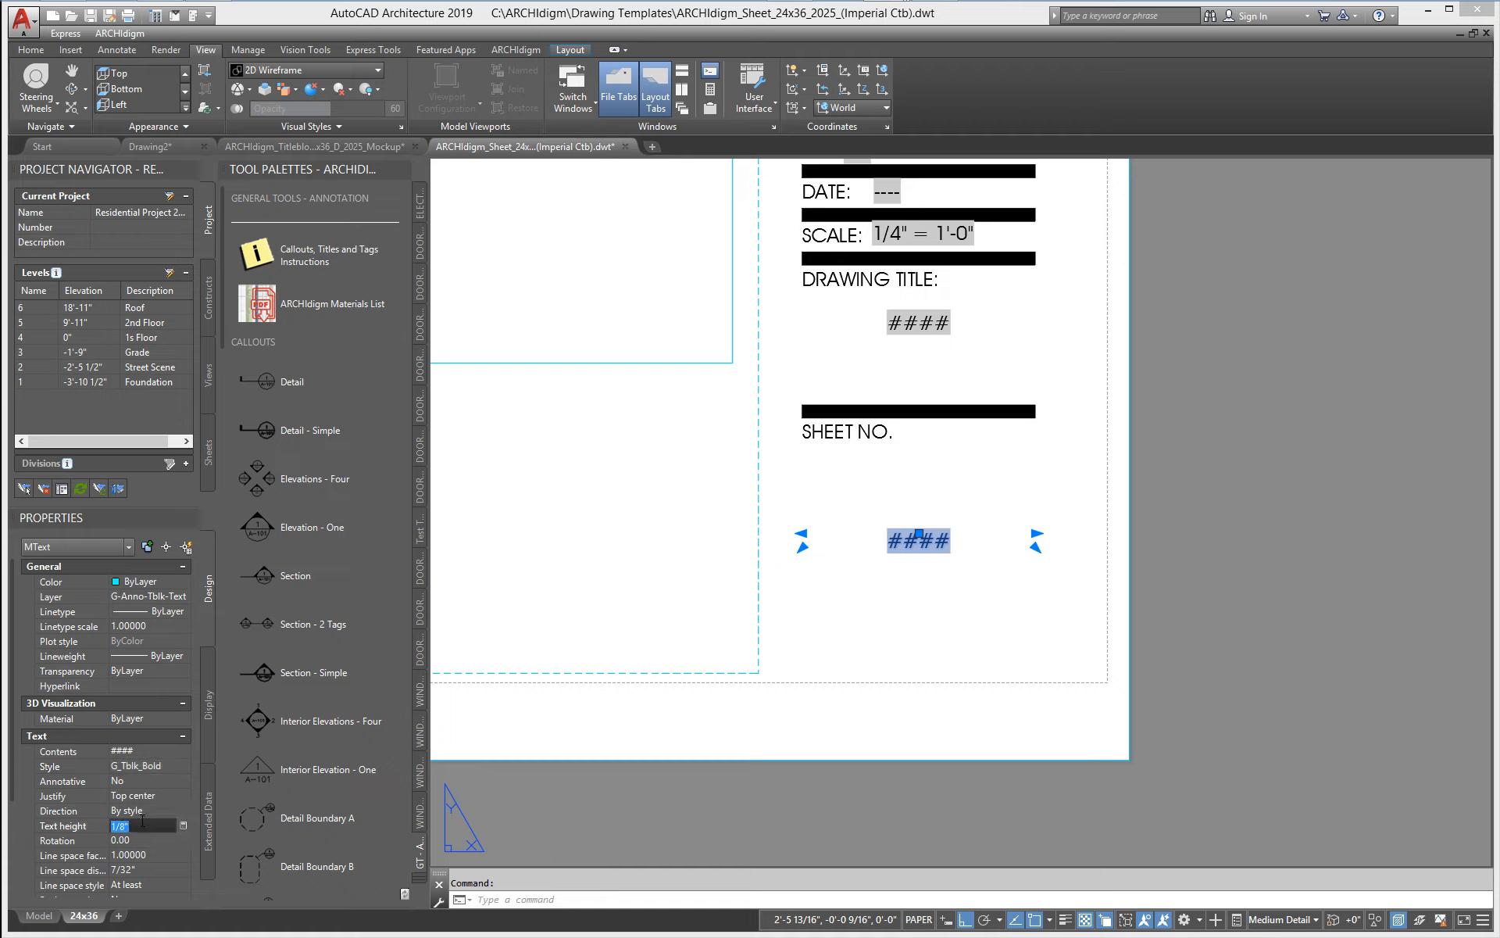
{"action": "type", "text": "1/4"}
{"action": "key", "text": "Tab"}
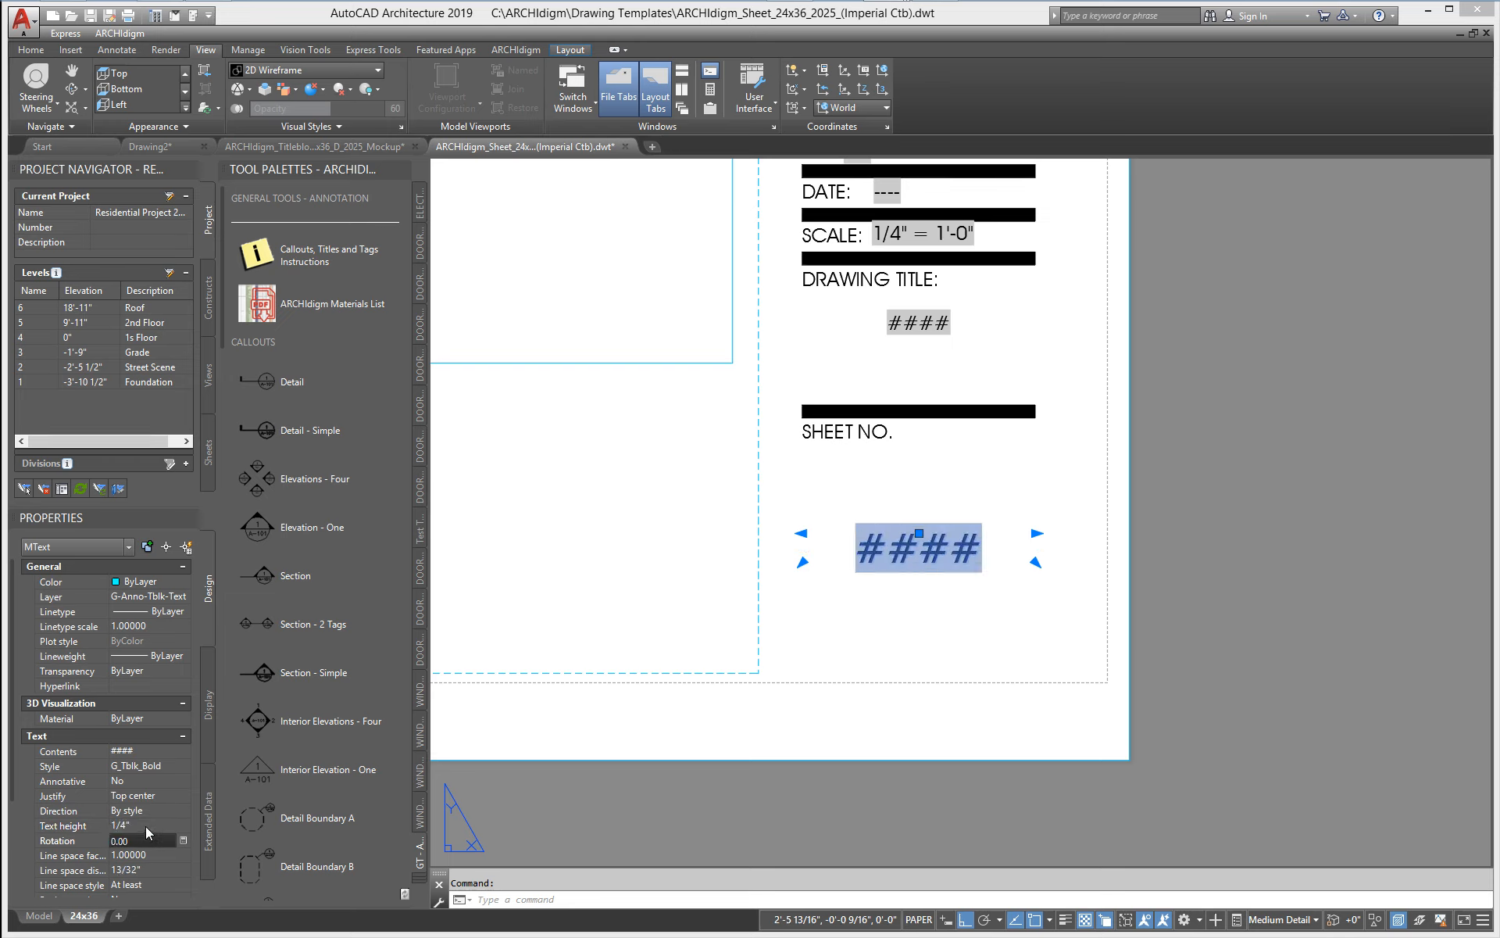
{"action": "type", "text": "1/2"}
{"action": "key", "text": "Tab"}
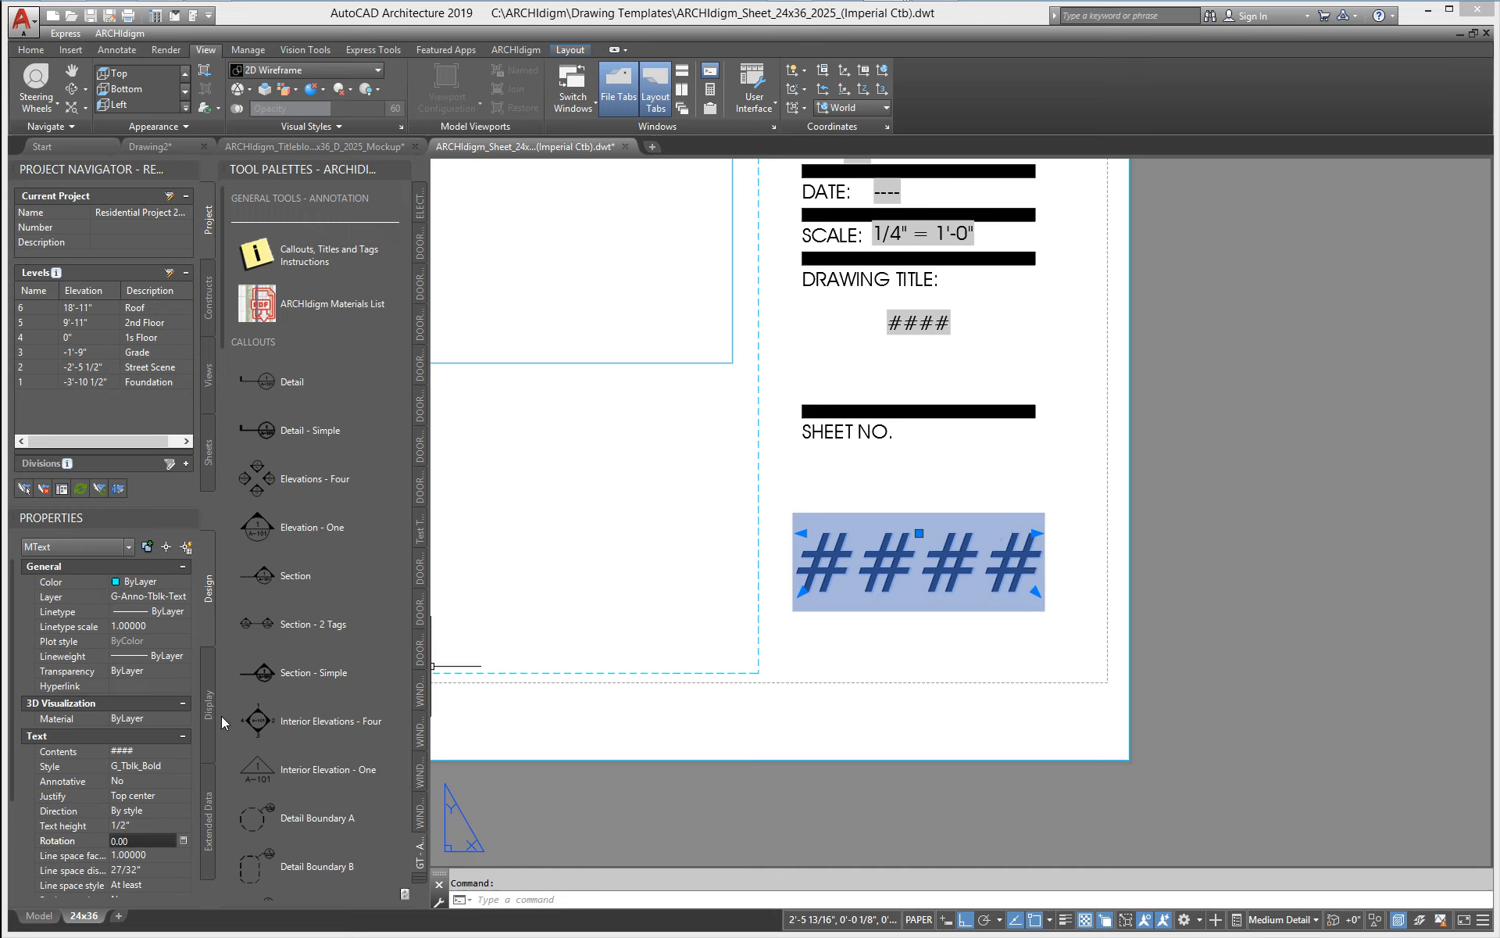
- Change the field below SHEET NO. to the SheetSet field CurrentSheetNumber in Uppercase format and finish the text edit
{"action": "double_click", "coordinate": [888, 558]}
{"action": "double_click", "coordinate": [888, 558]}
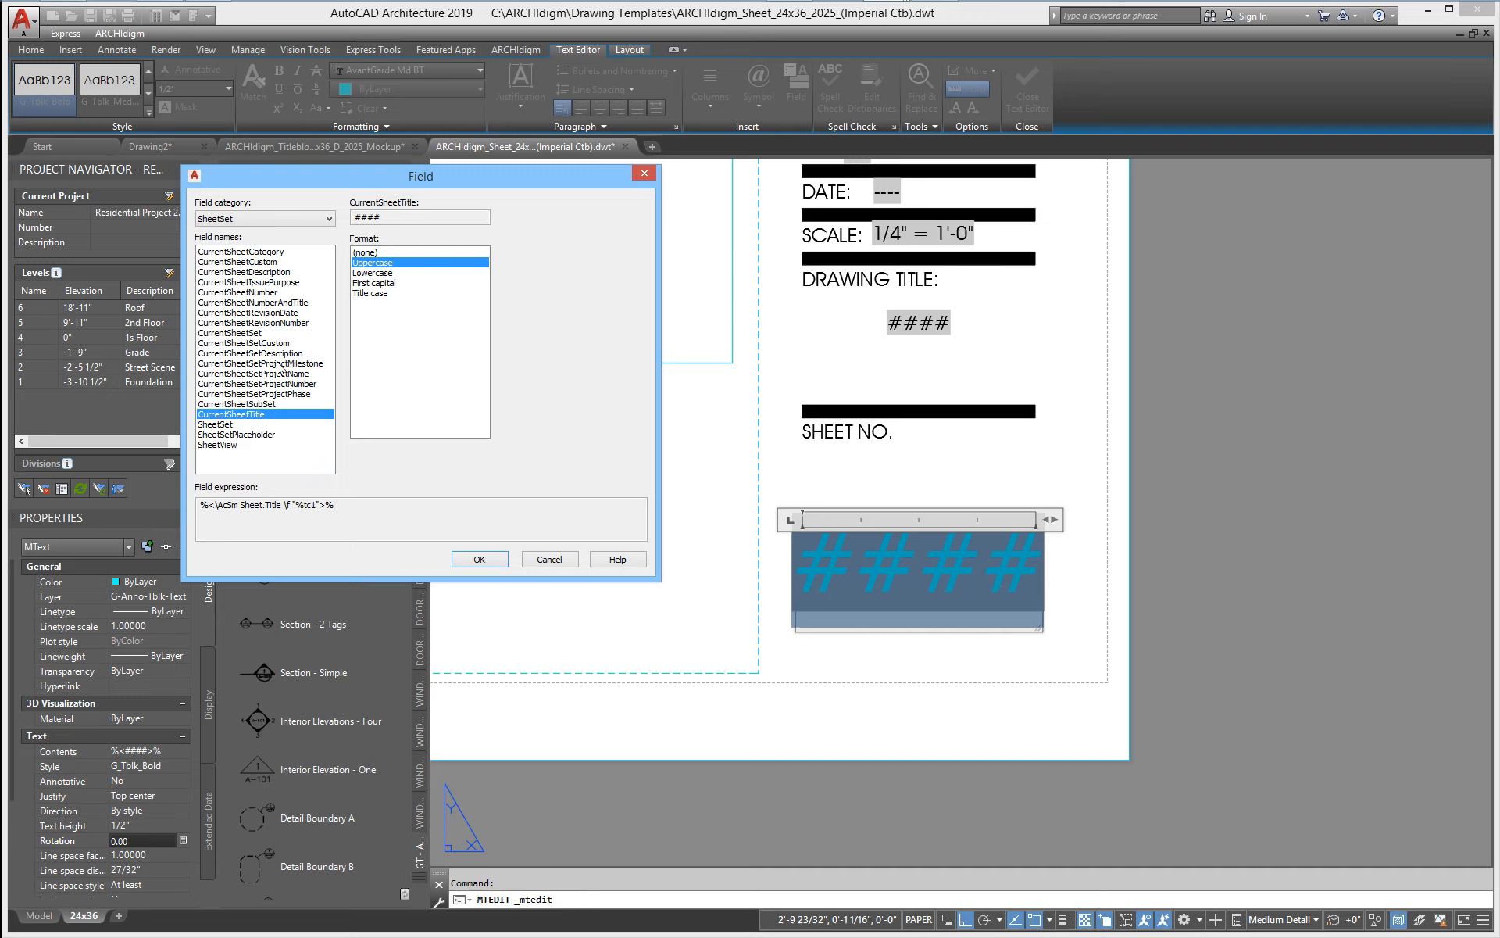
{"action": "left_click", "coordinate": [267, 293]}
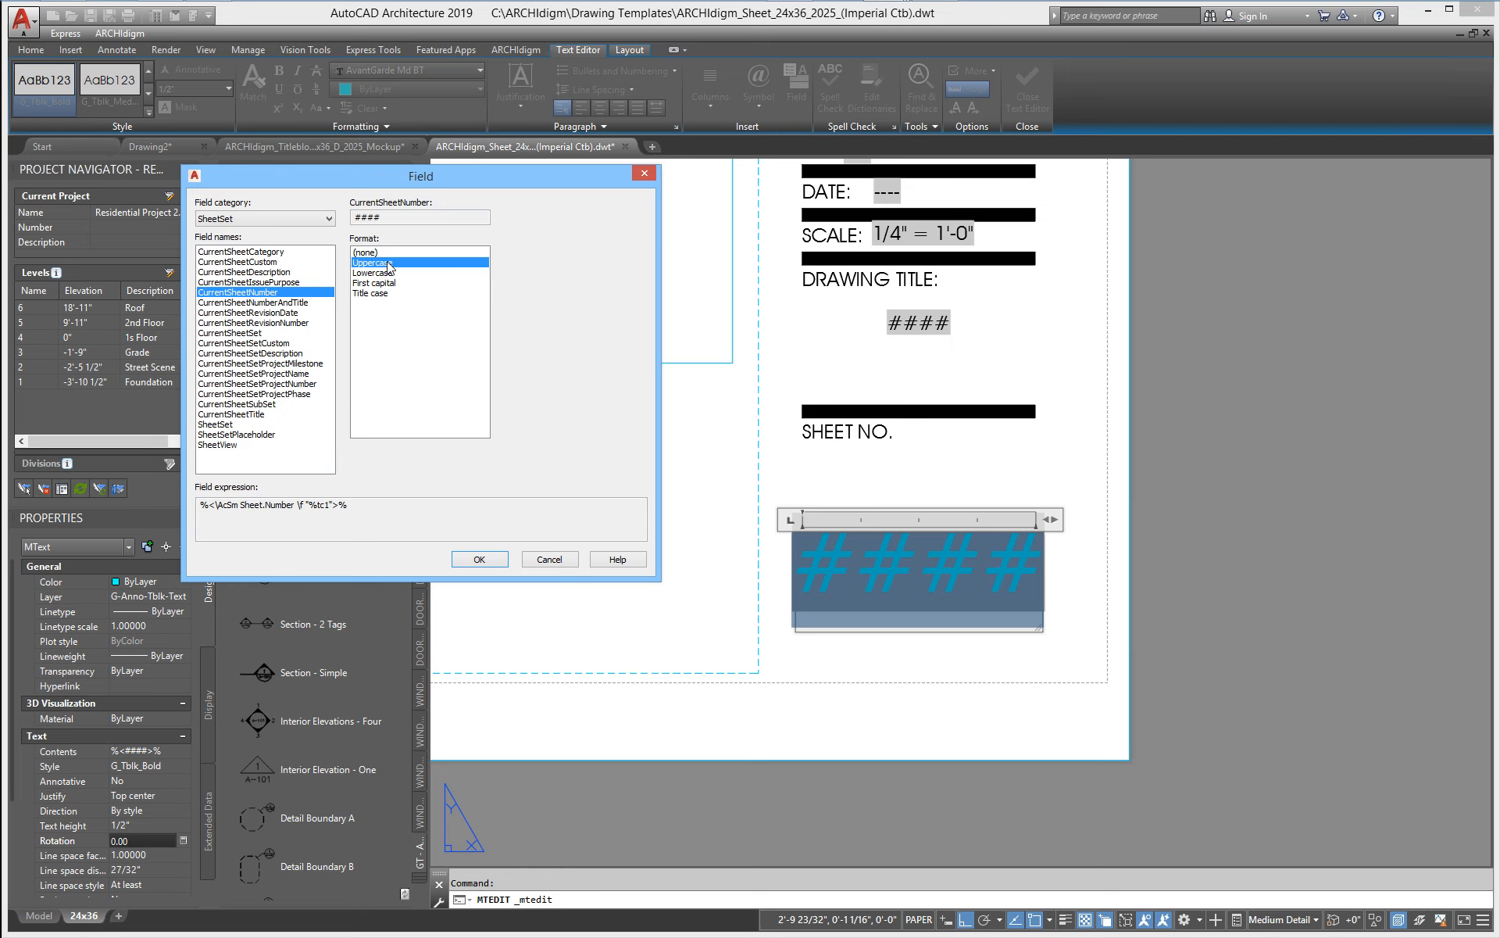
{"action": "left_click", "coordinate": [480, 559]}
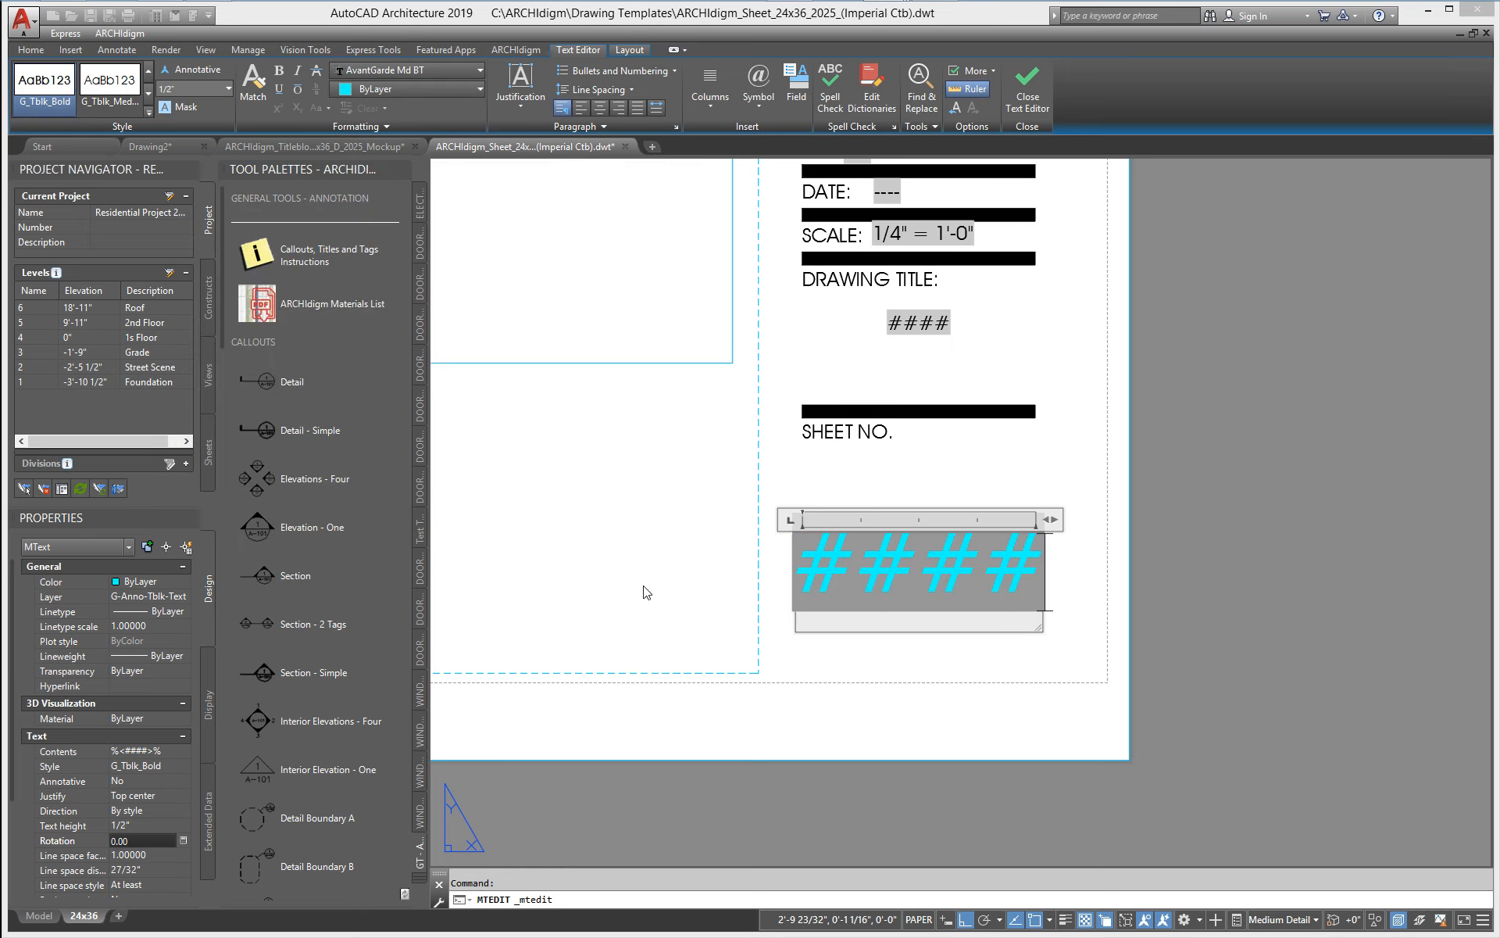
{"action": "left_click", "coordinate": [699, 606]}
{"action": "scroll", "coordinate": [814, 606], "scroll_direction": "down", "scroll_amount": 2}
{"action": "left_click", "coordinate": [813, 602]}
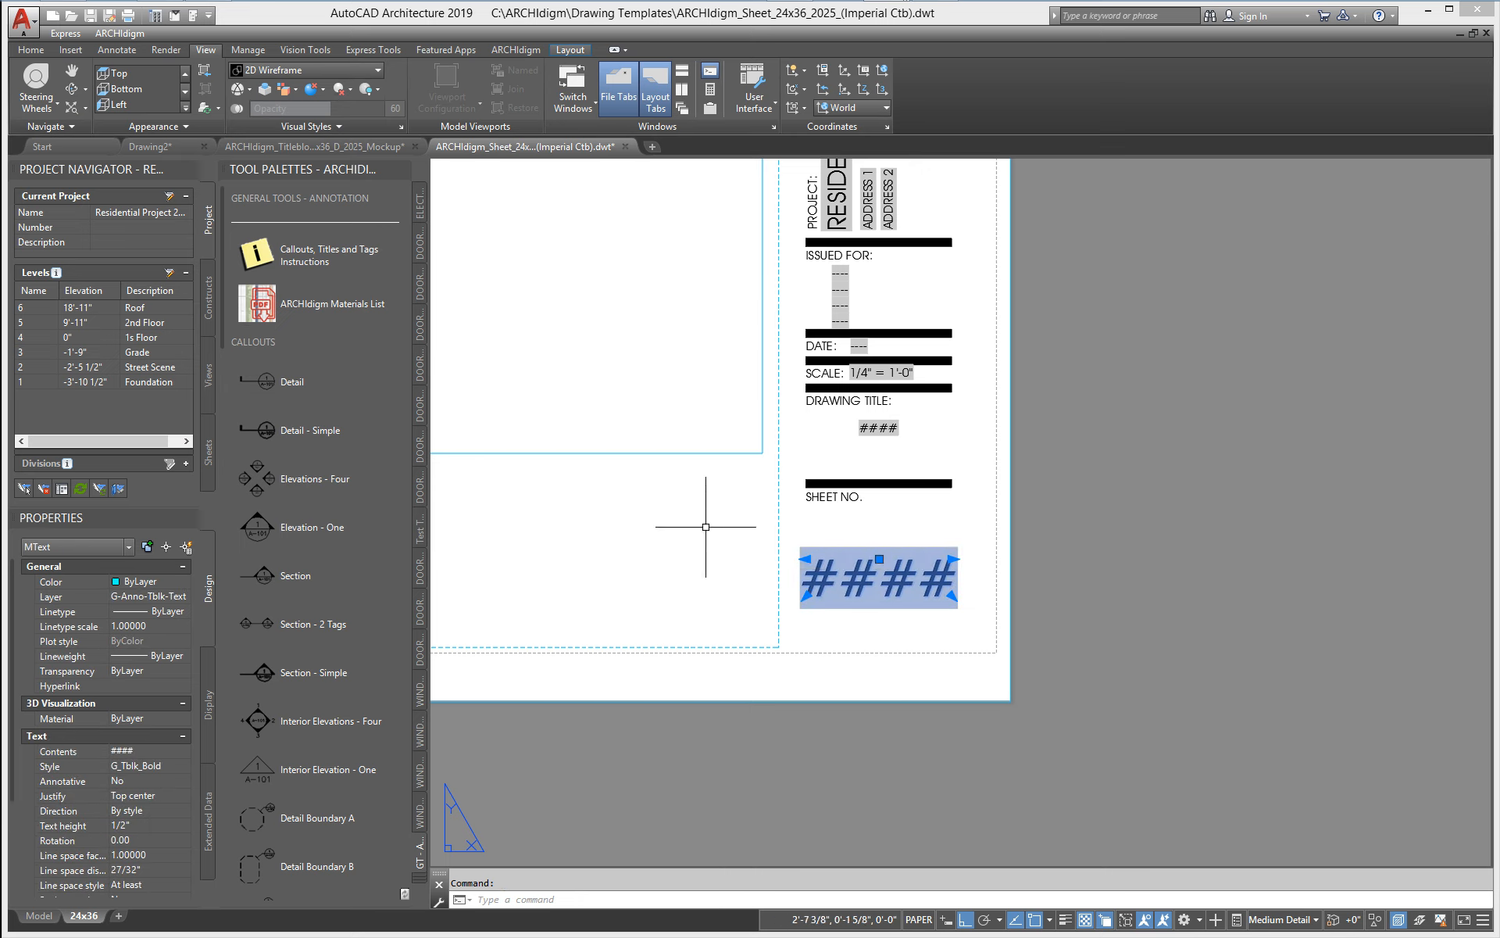
- Set the text height of the field below DRAWING TITLE: to 3/16", show the whole sheet and save the template
{"action": "scroll", "coordinate": [737, 502], "scroll_direction": "down", "scroll_amount": 4}
{"action": "middle_click_drag", "start_coordinate": [737, 502], "coordinate": [860, 583]}
{"action": "scroll", "coordinate": [957, 580], "scroll_direction": "up", "scroll_amount": 4}
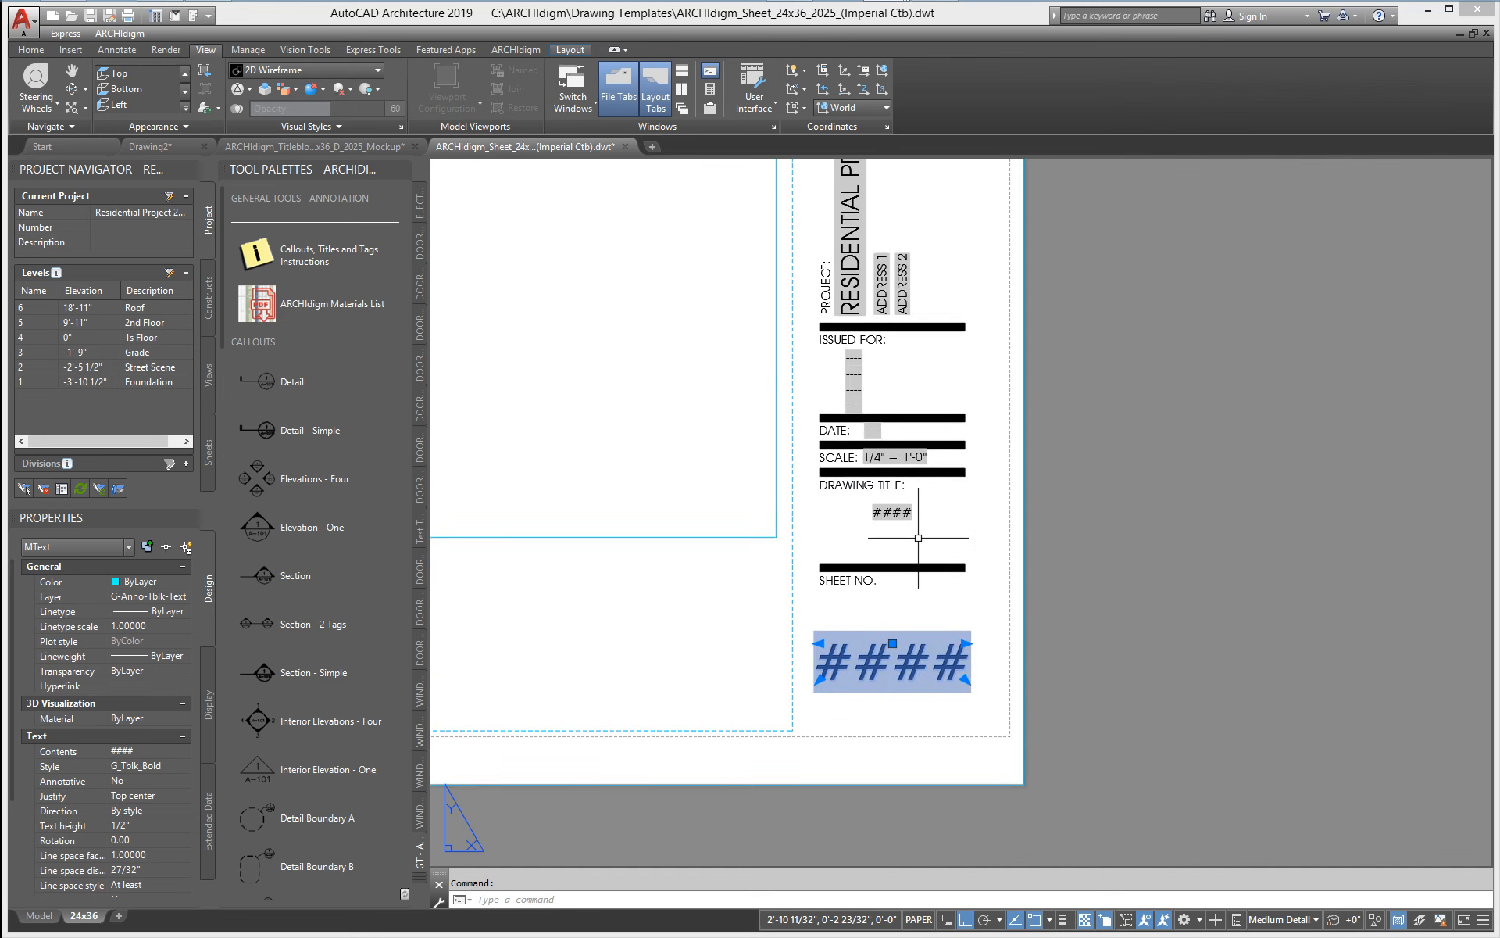
{"action": "left_click", "coordinate": [892, 511]}
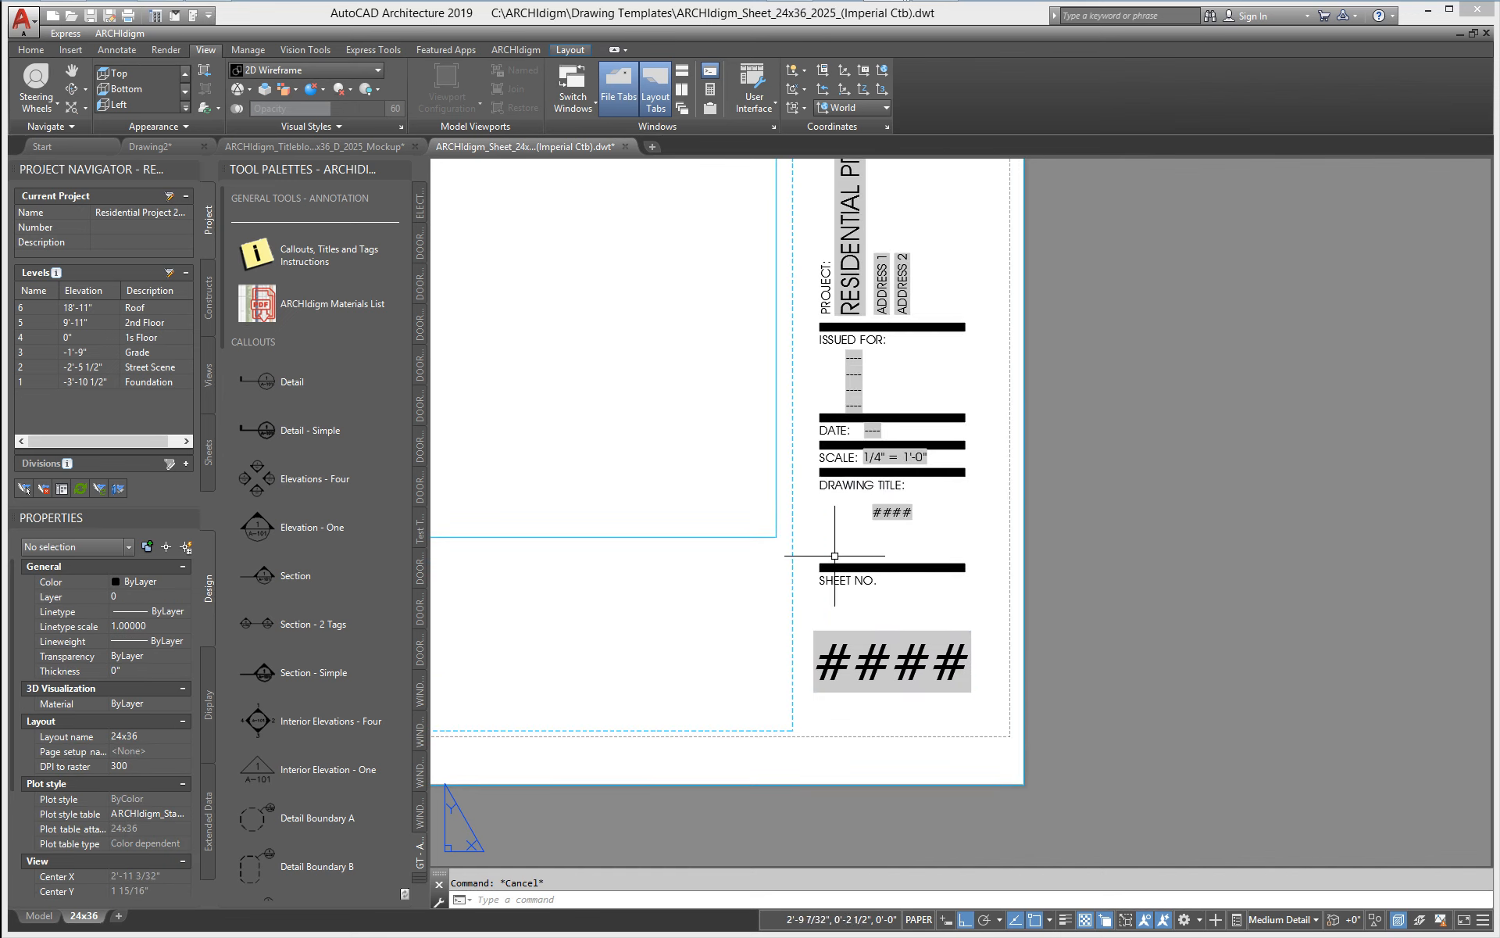
{"action": "scroll", "coordinate": [899, 518], "scroll_direction": "up", "scroll_amount": 2}
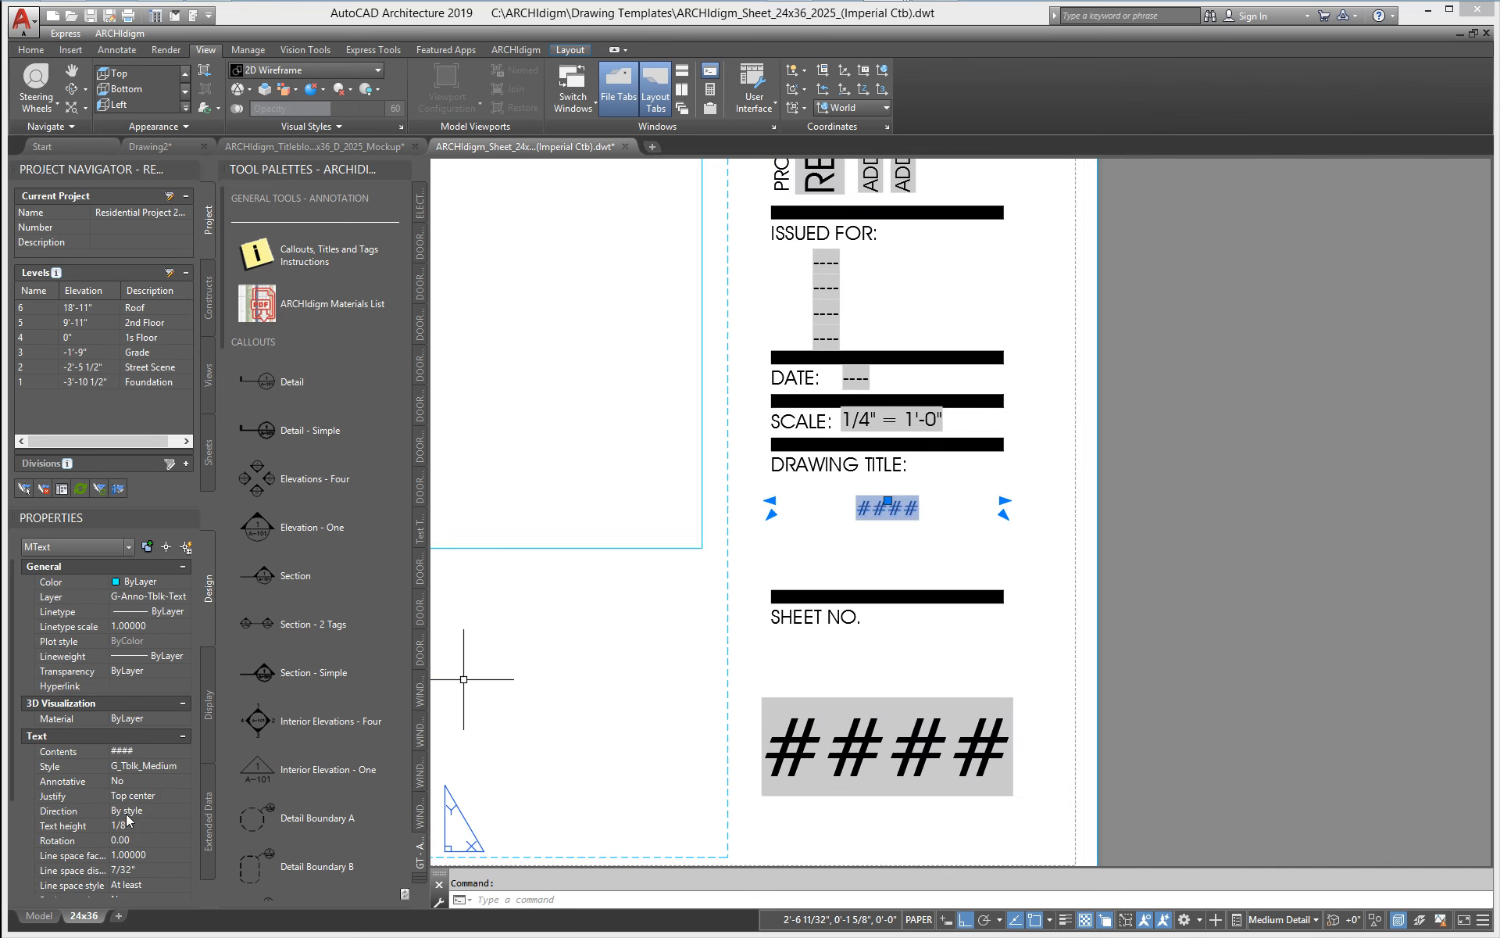
{"action": "left_click", "coordinate": [148, 826]}
{"action": "type", "text": "3/16"}
{"action": "key", "text": "Tab"}
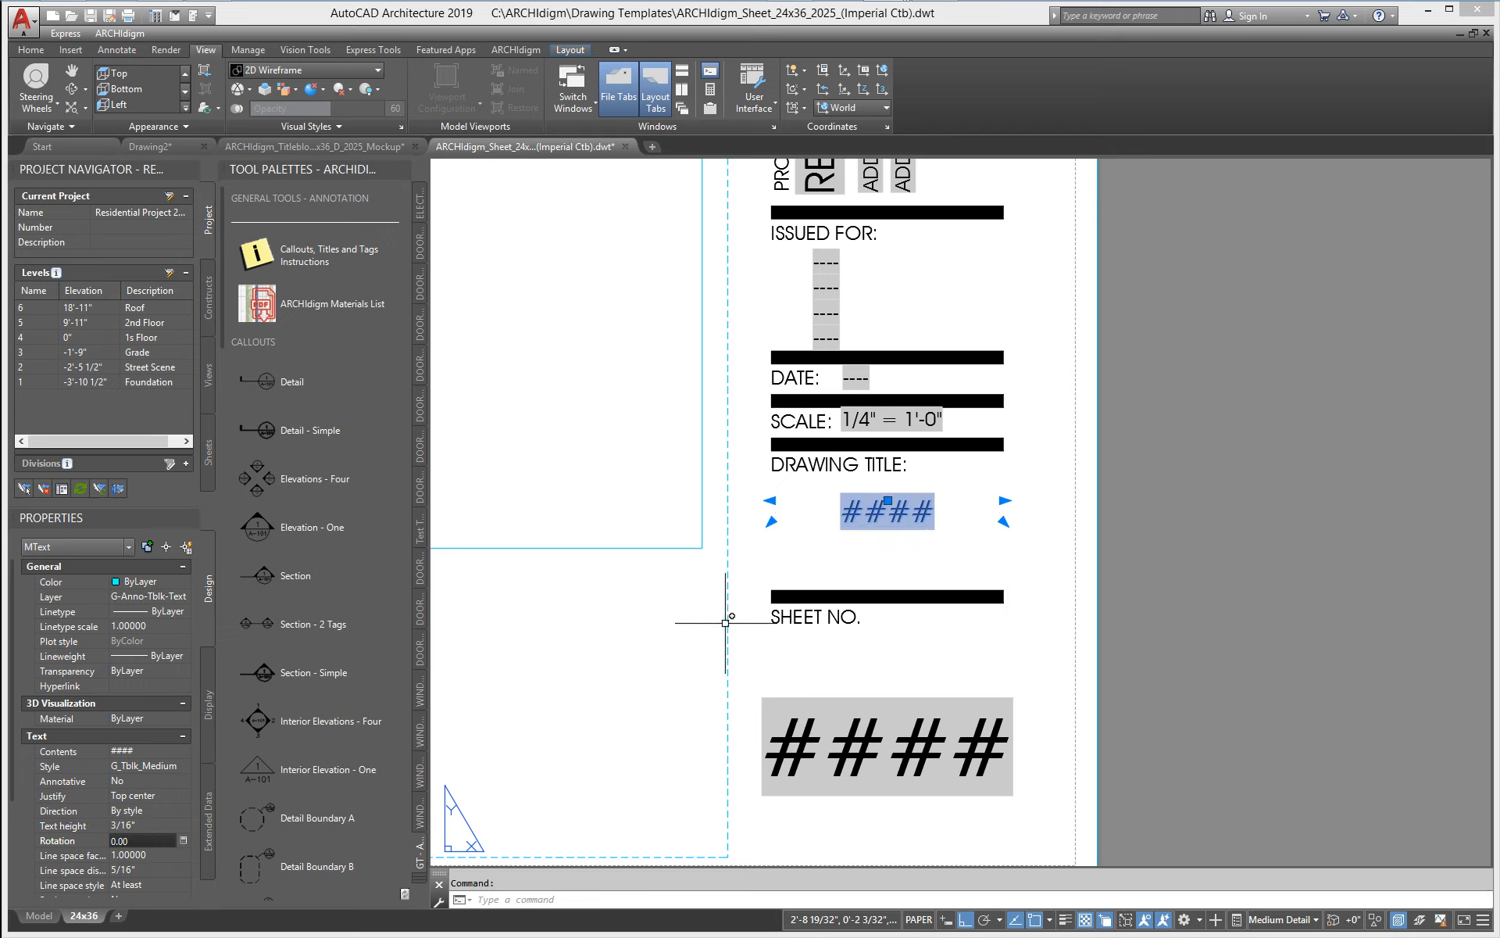
{"action": "key", "text": "Escape"}
{"action": "middle_click", "coordinate": [715, 477]}
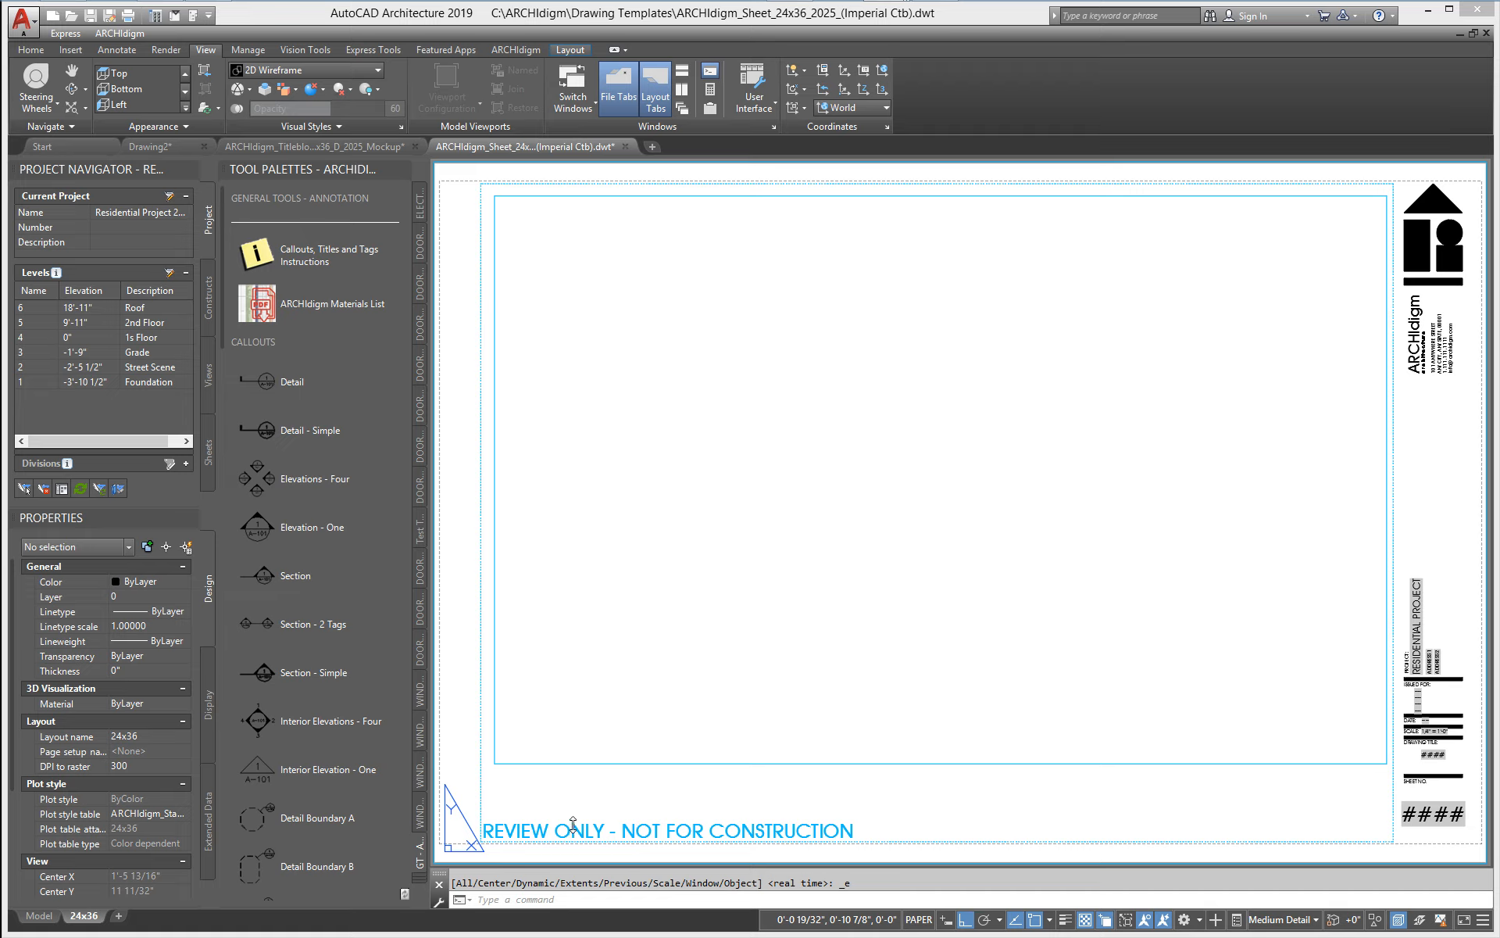
{"action": "key", "text": "ctrl+s"}
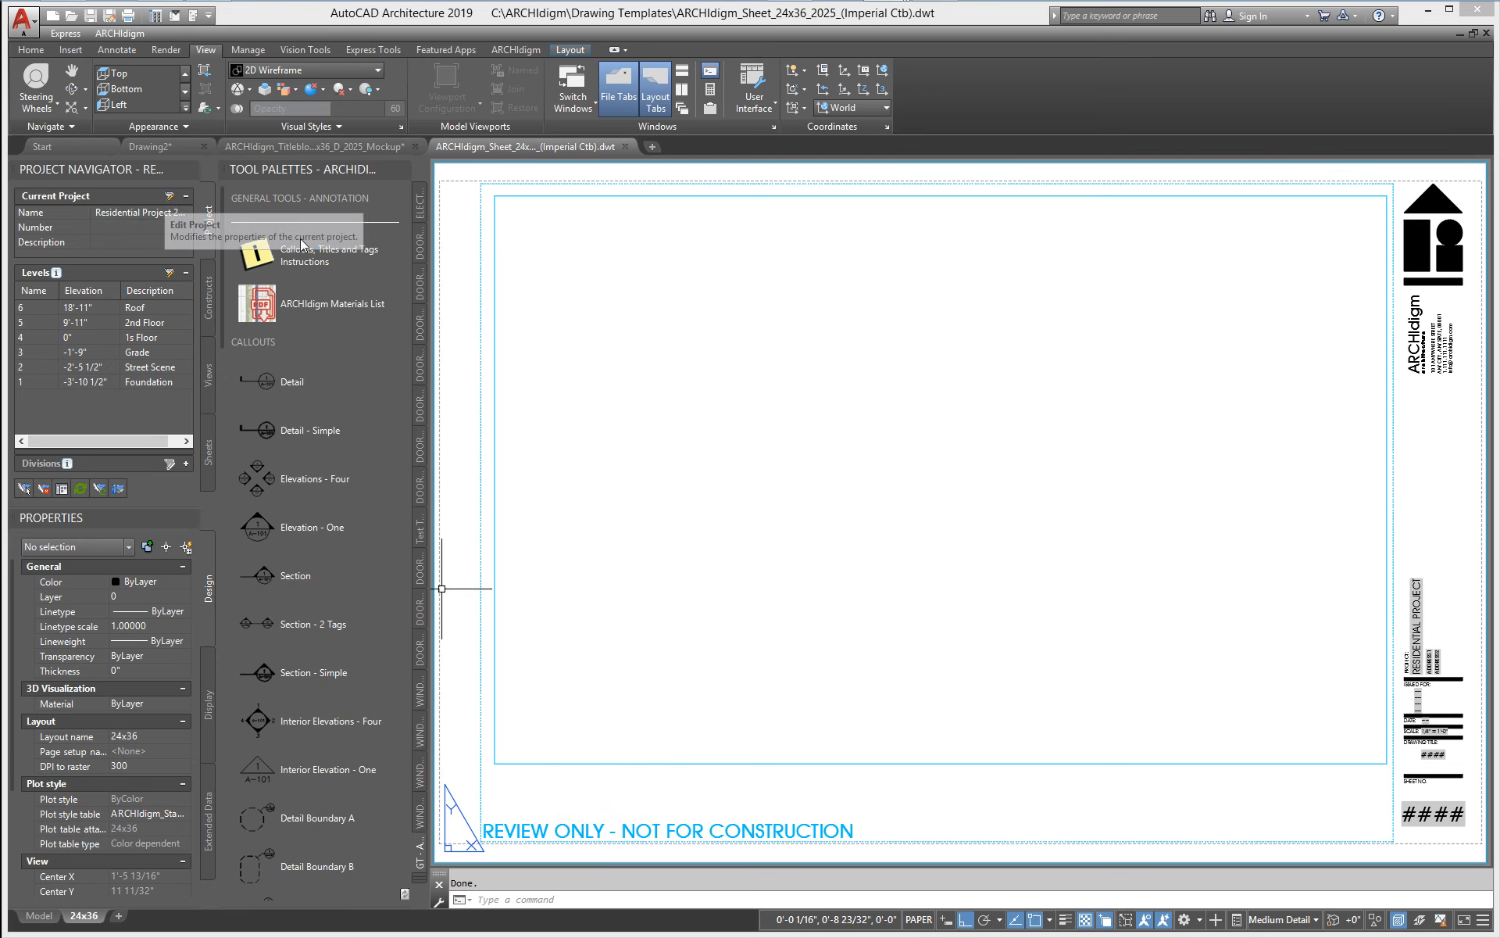
- Add a Review Only entry to the Titleblock Information in the project's detailed information and accept the project properties
{"action": "left_click", "coordinate": [169, 196]}
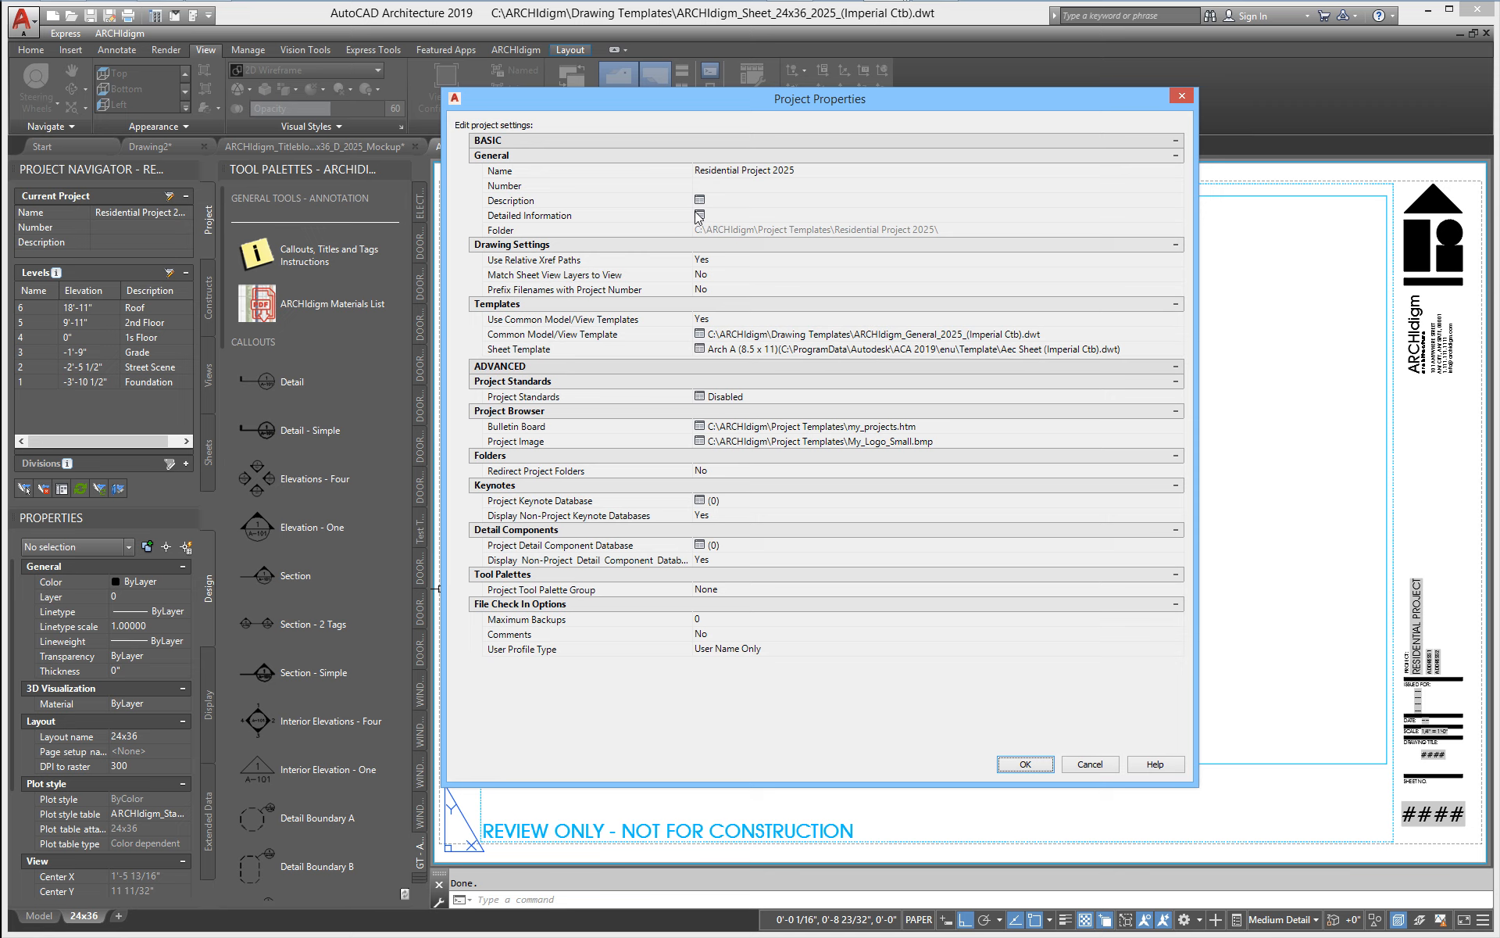
{"action": "left_click", "coordinate": [699, 216]}
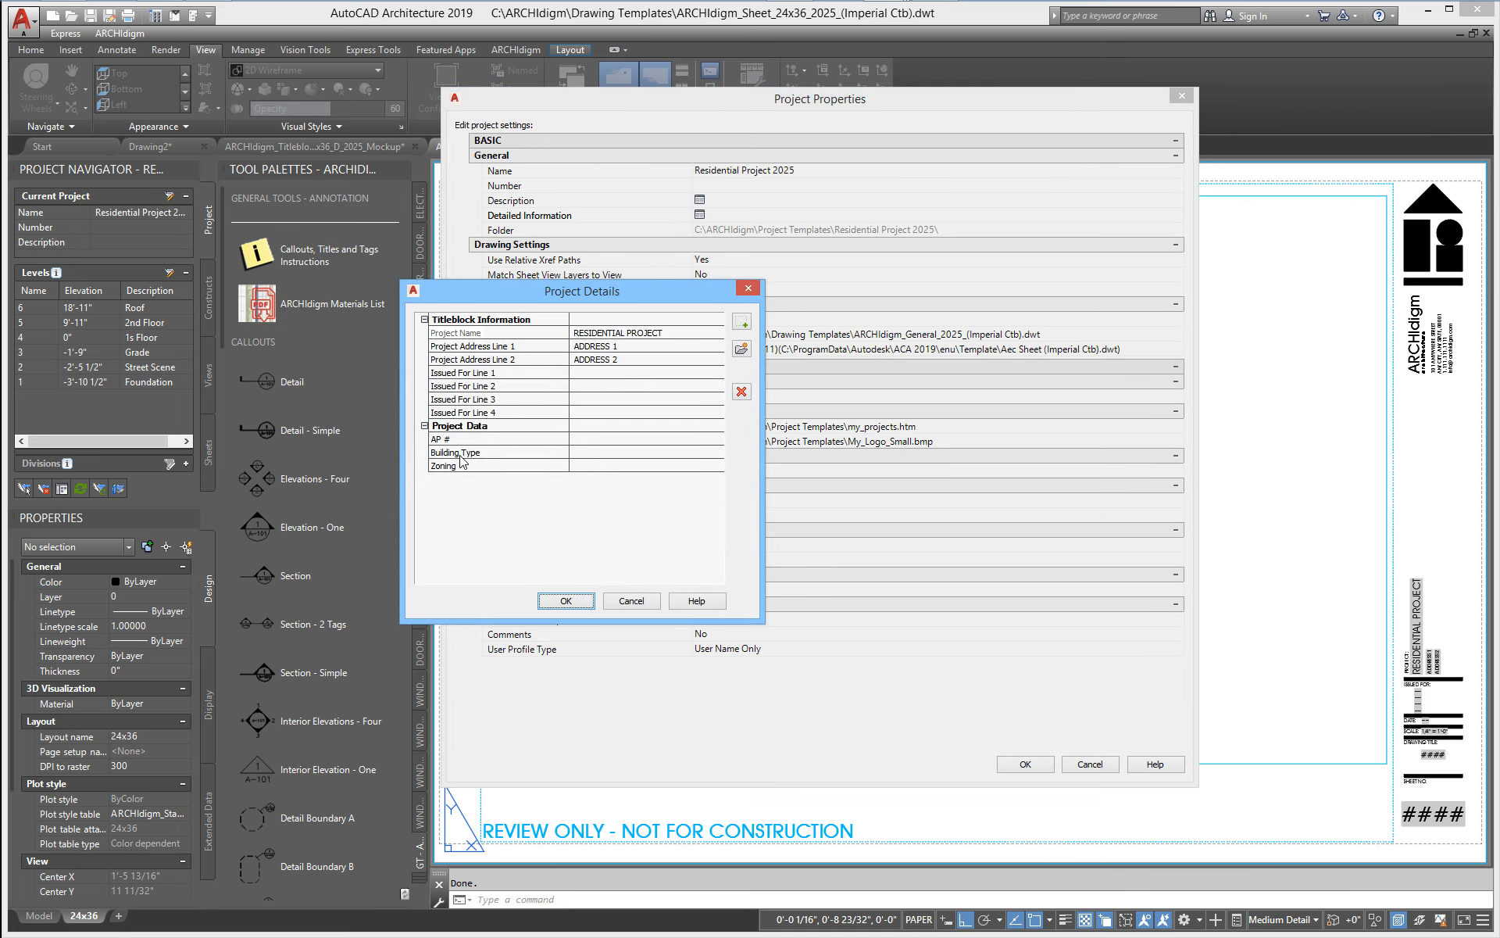
{"action": "left_click", "coordinate": [450, 415]}
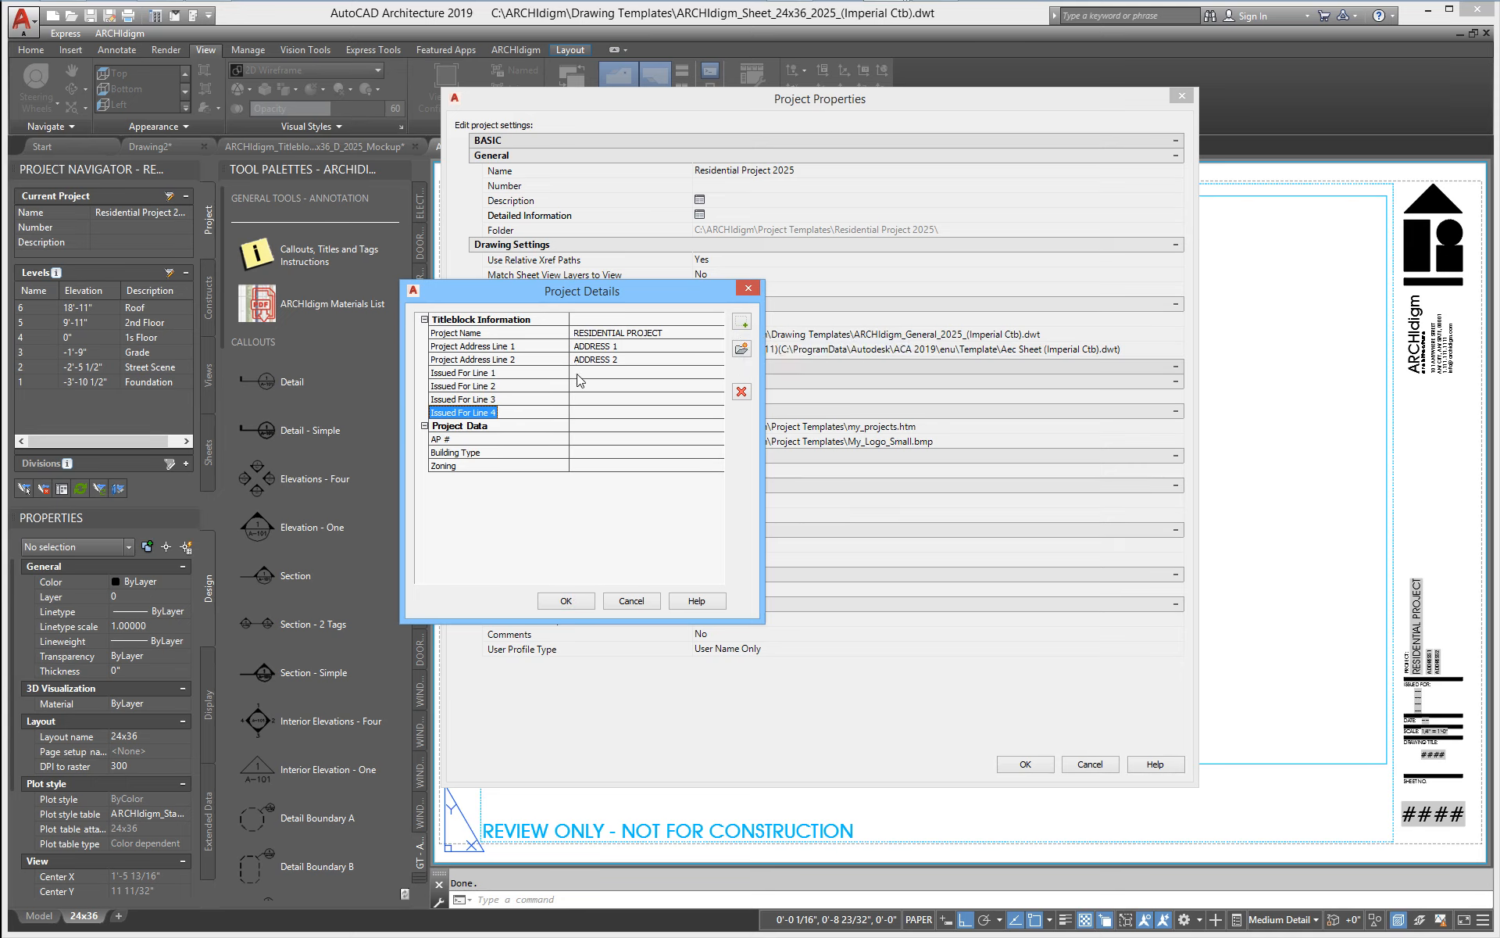
{"action": "left_click", "coordinate": [742, 324]}
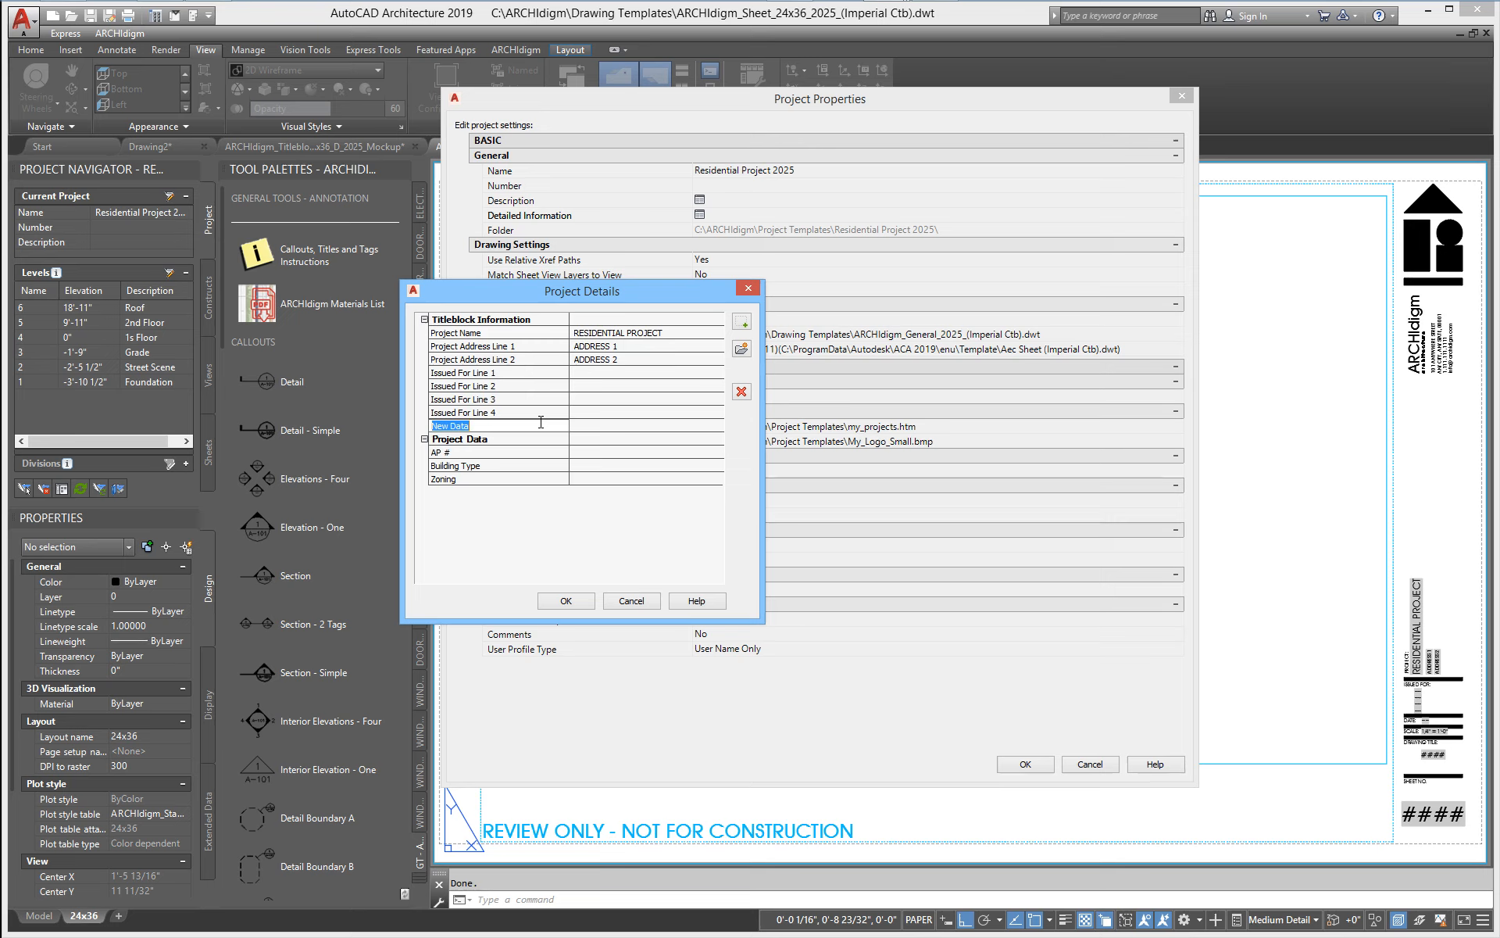
{"action": "type", "text": "Review Only"}
{"action": "left_click", "coordinate": [585, 427]}
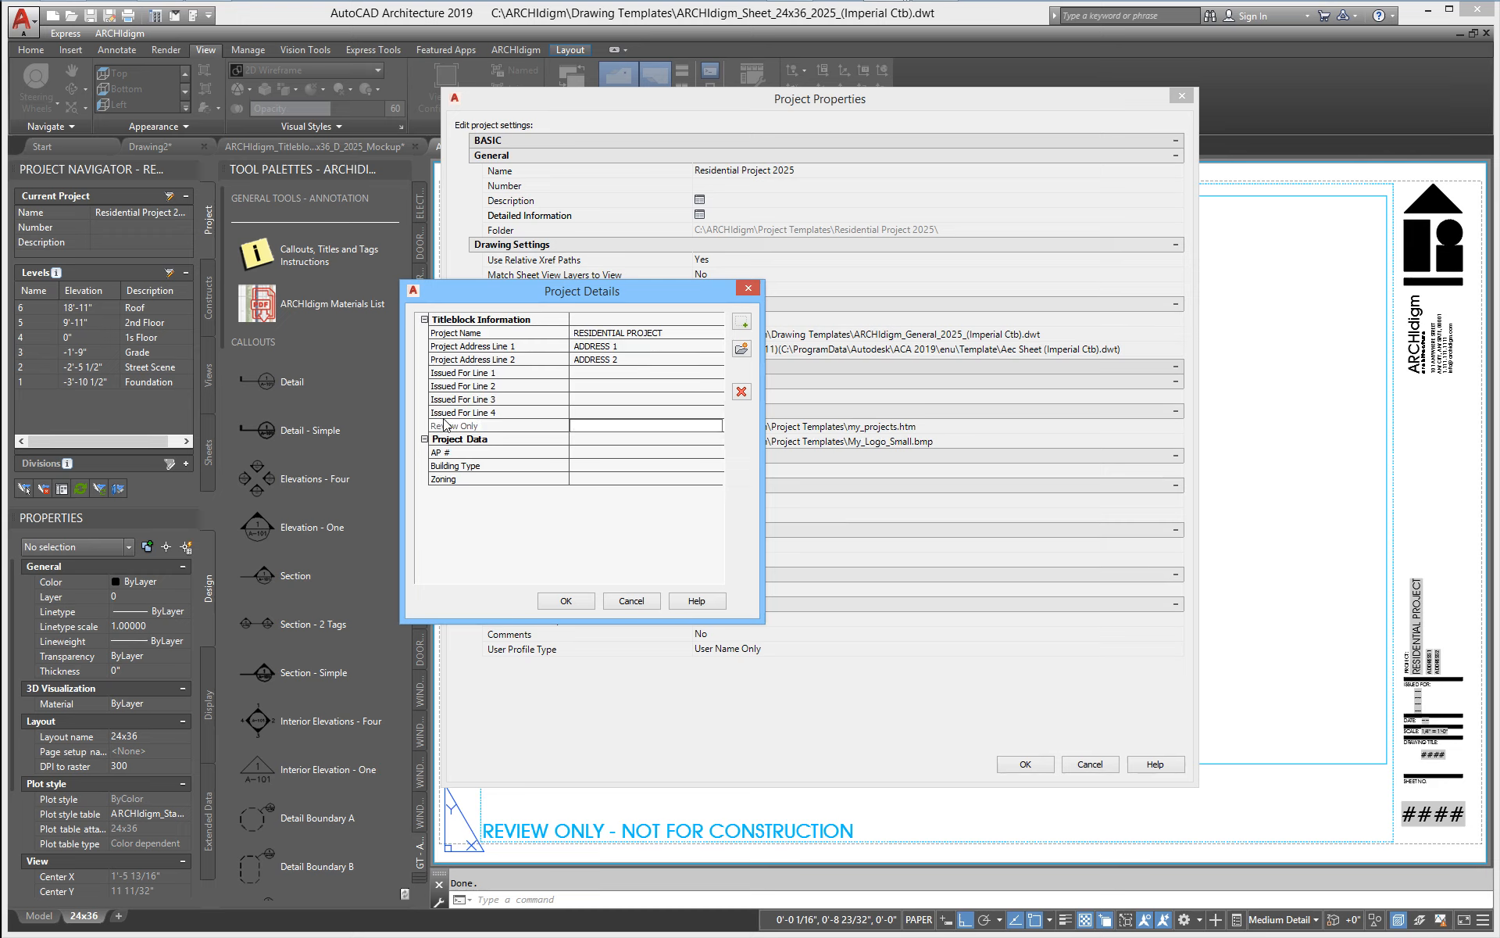
{"action": "left_click", "coordinate": [579, 602]}
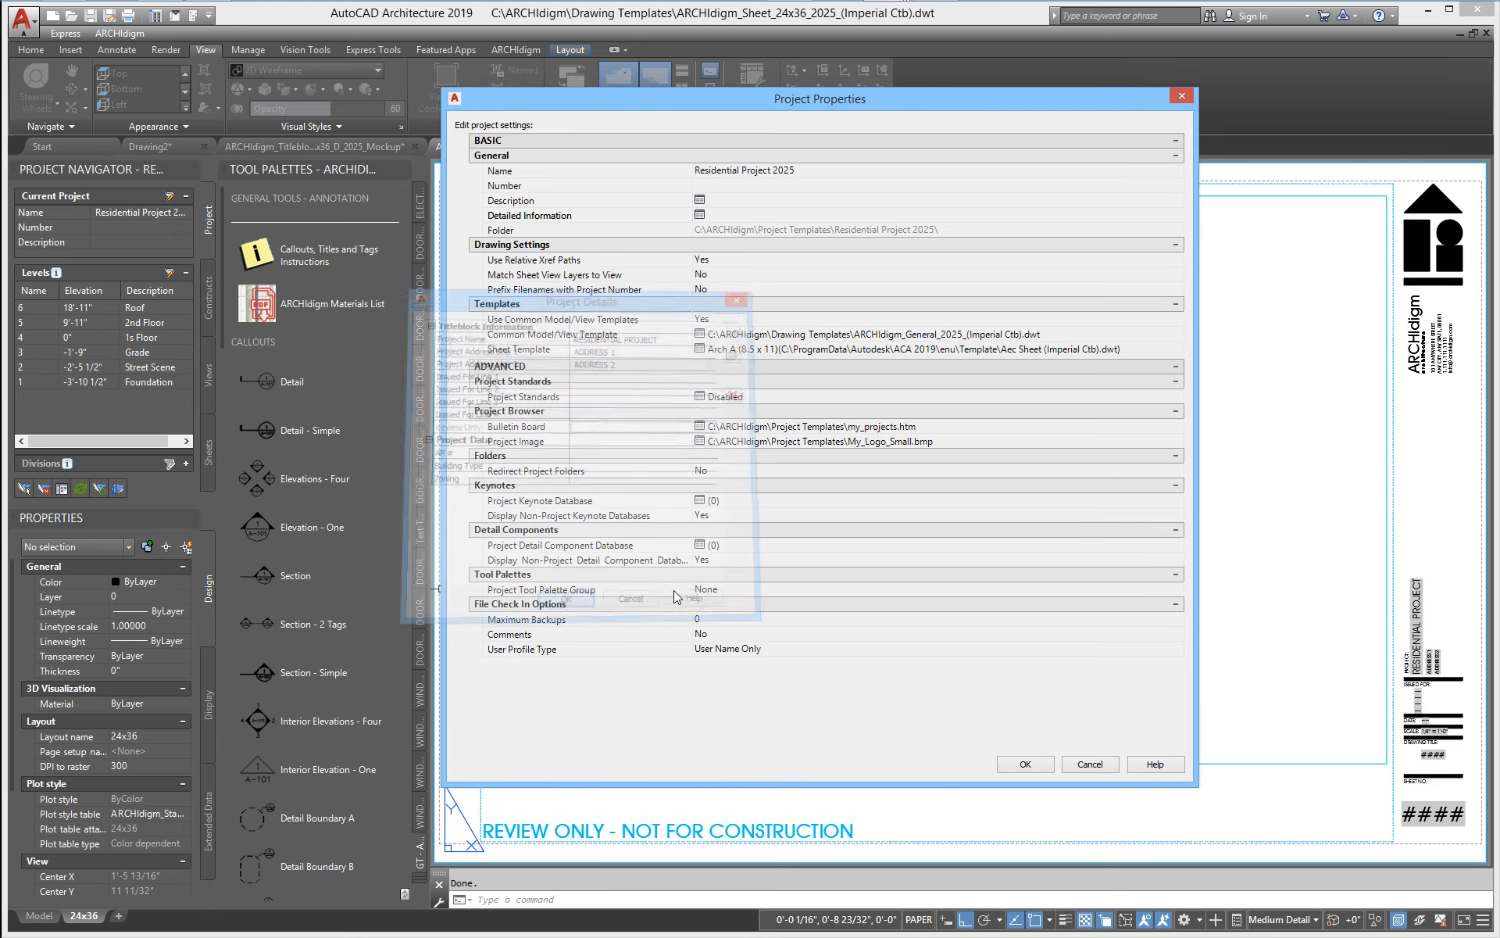
{"action": "left_click", "coordinate": [1022, 764]}
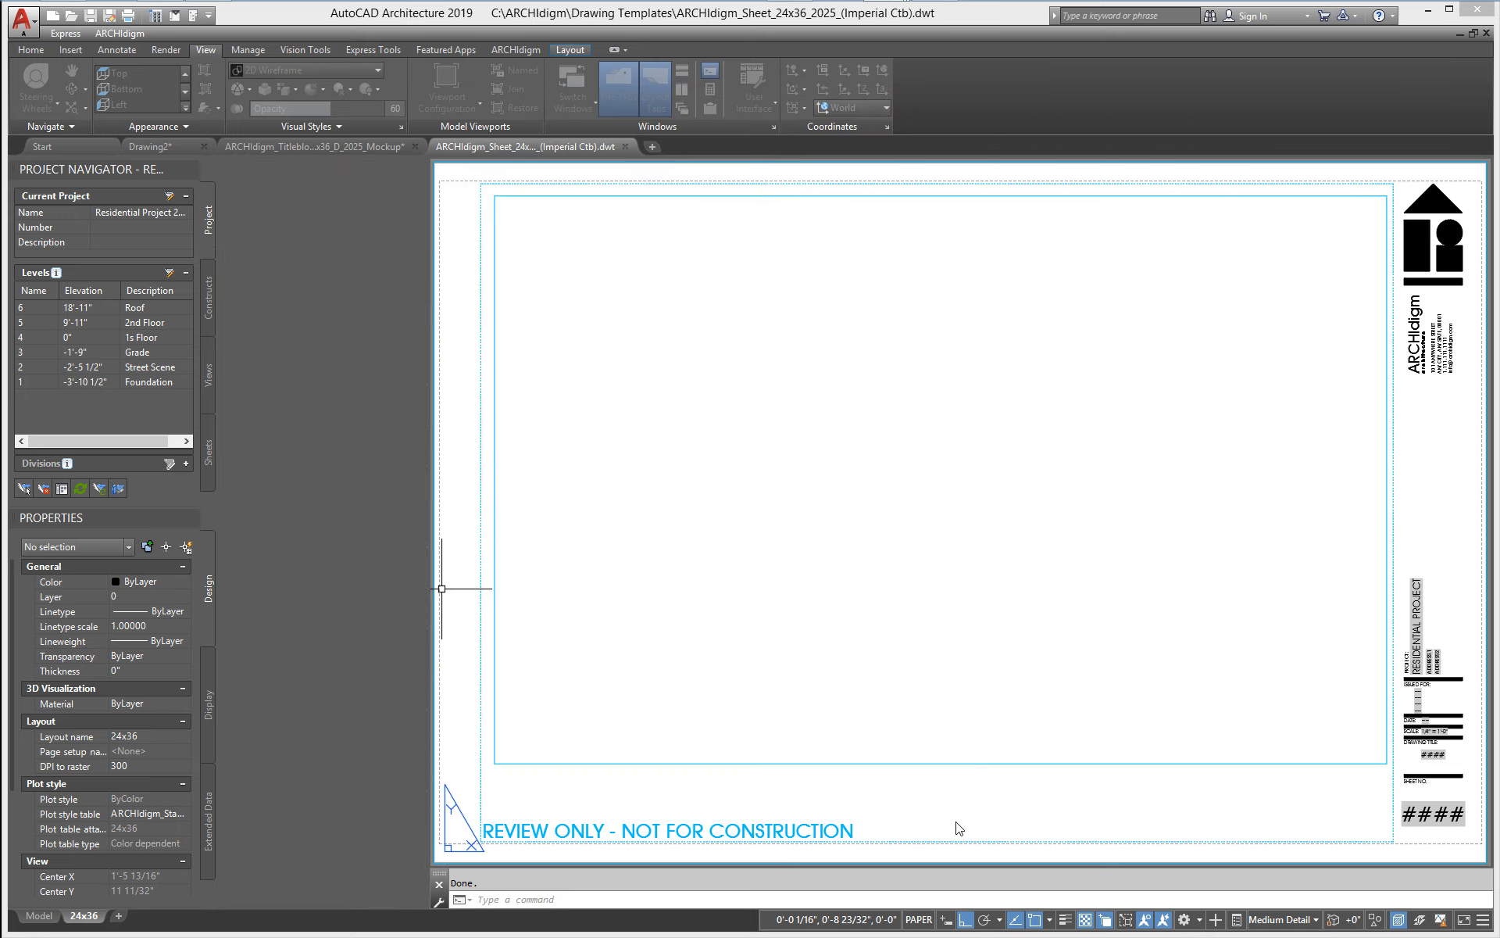
- Copy the sheet number field text to just above the REVIEW ONLY - NOT FOR CONSTRUCTION note at the sheet's lower-left corner
{"action": "middle_click_drag", "start_coordinate": [1070, 810], "coordinate": [827, 636]}
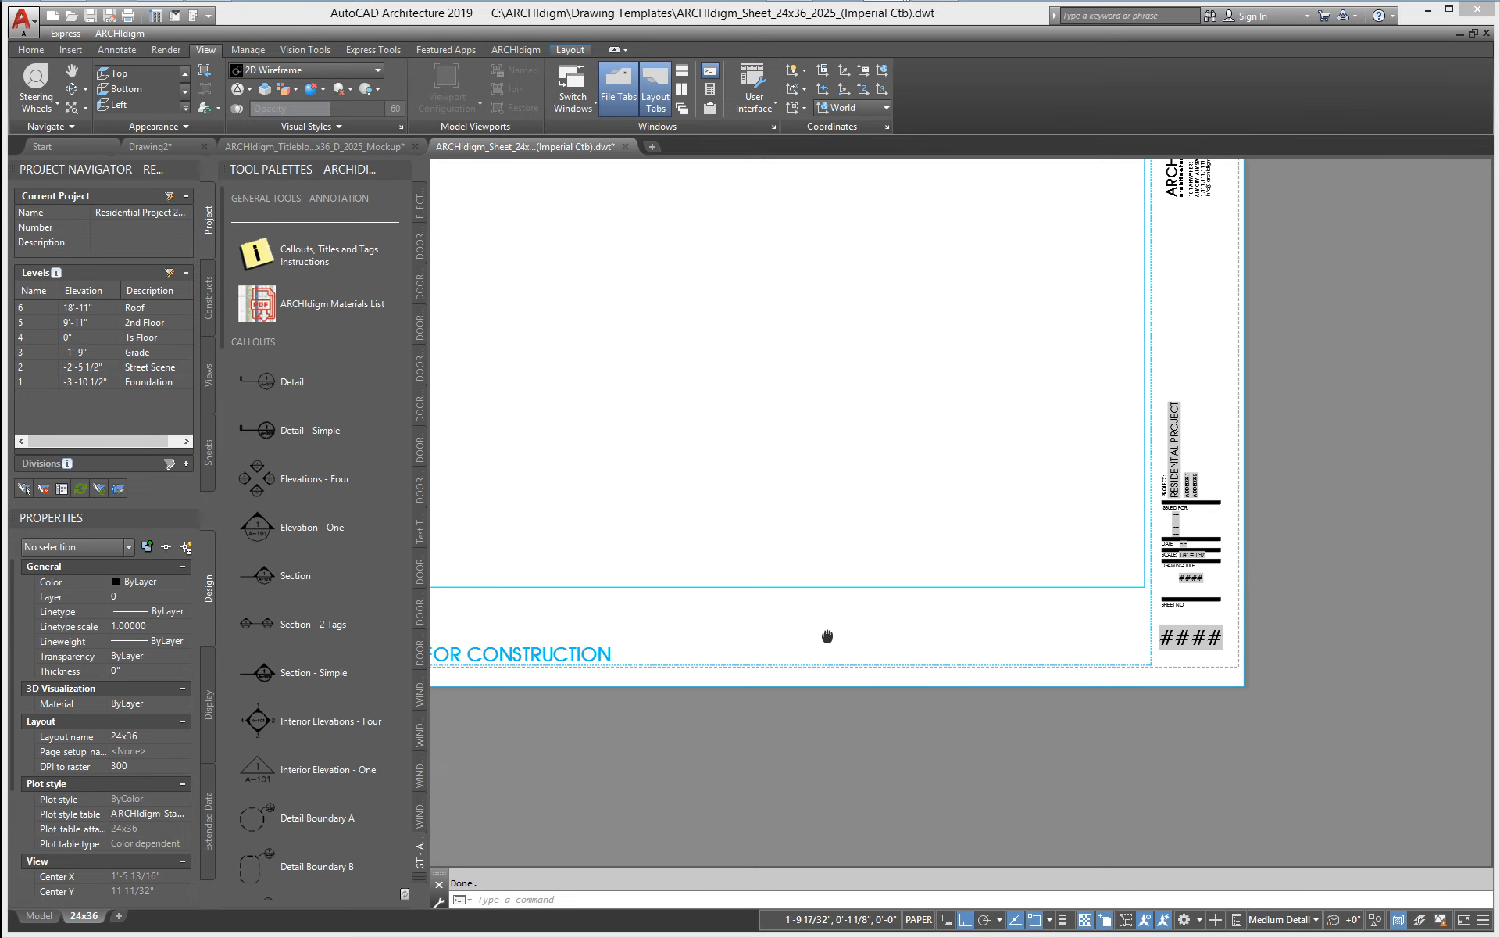
{"action": "scroll", "coordinate": [1098, 625], "scroll_direction": "up", "scroll_amount": 2}
{"action": "type", "text": "c"}
{"action": "key", "text": "Return"}
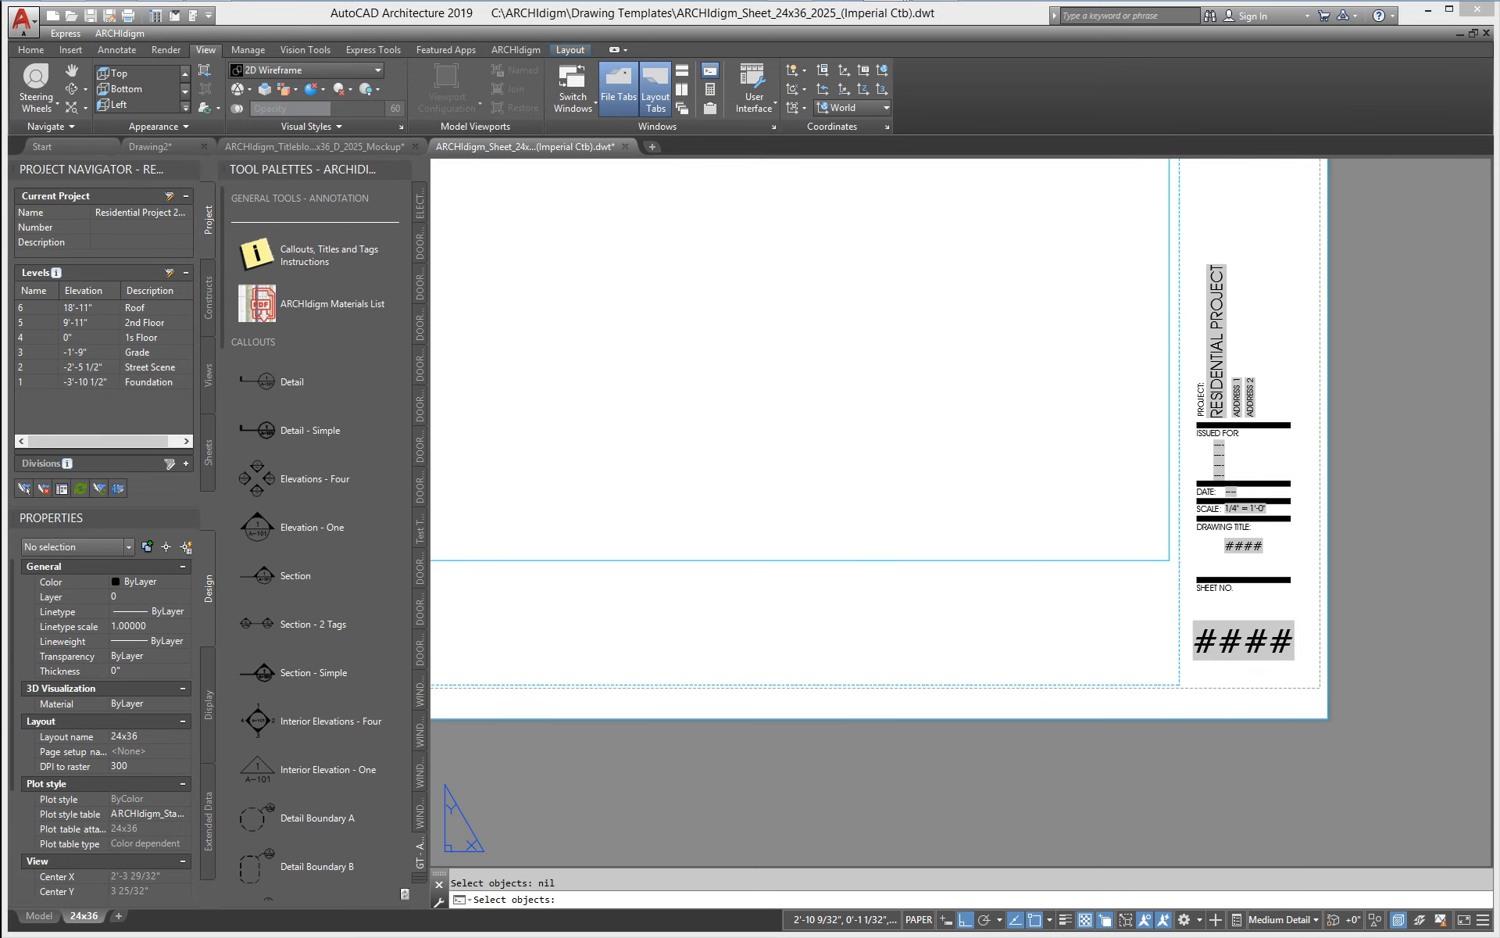
{"action": "left_click", "coordinate": [1260, 655]}
{"action": "key", "text": "Return"}
{"action": "left_click", "coordinate": [1261, 687]}
{"action": "middle_click_drag", "start_coordinate": [568, 729], "coordinate": [1489, 521]}
{"action": "middle_click_drag", "start_coordinate": [1071, 590], "coordinate": [618, 719]}
{"action": "left_click", "coordinate": [743, 666]}
- Set the justification of the copied field text above the review-only note to Bottom left
{"action": "left_click", "coordinate": [689, 554]}
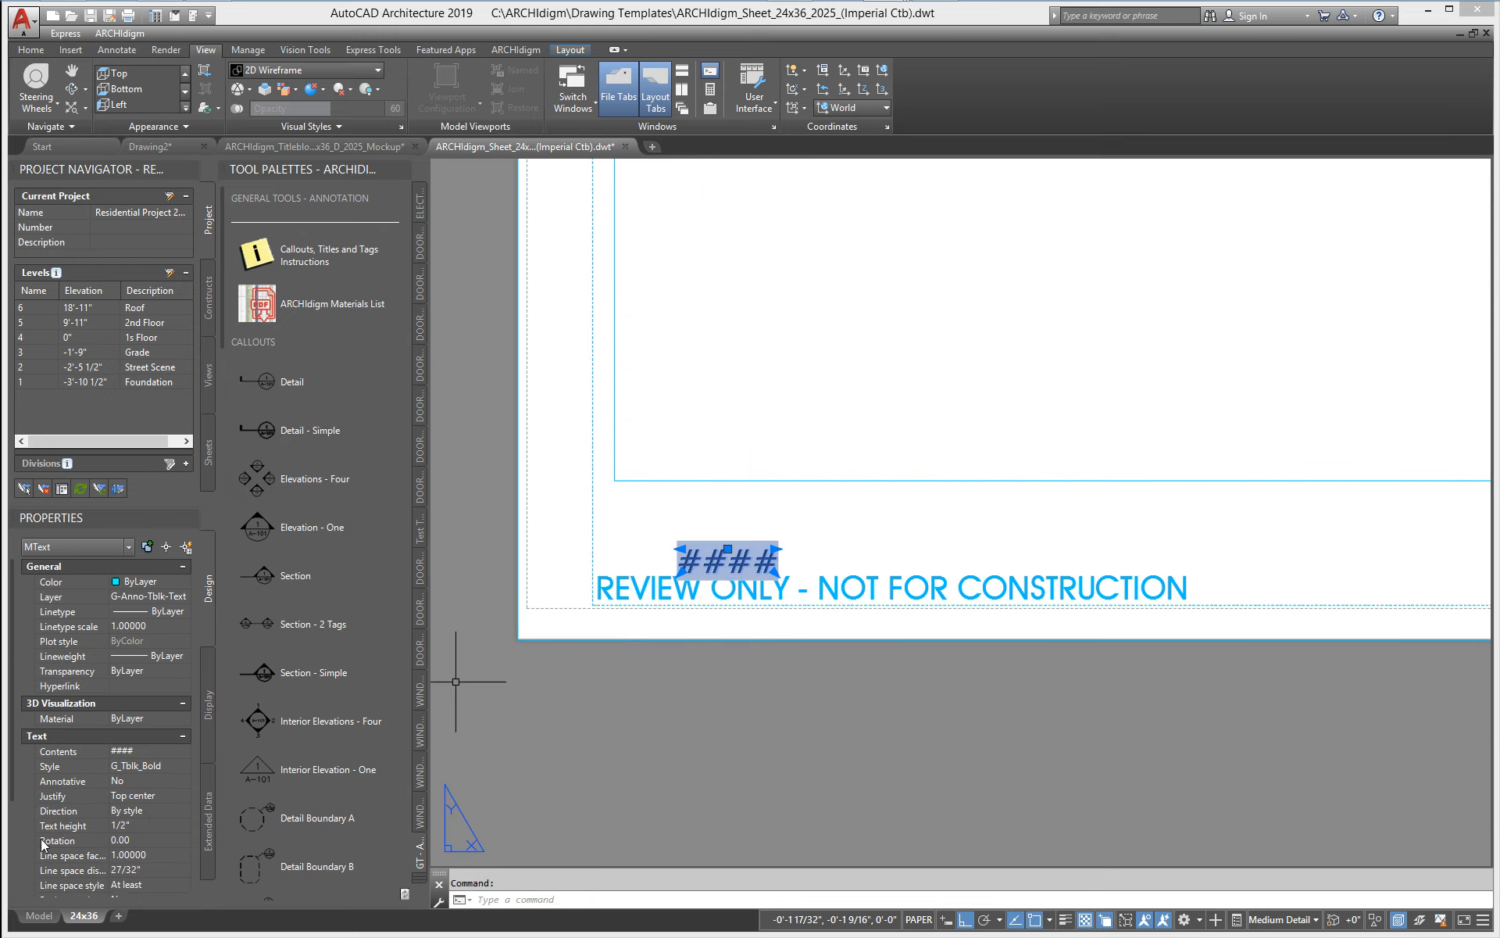
{"action": "left_click", "coordinate": [157, 794]}
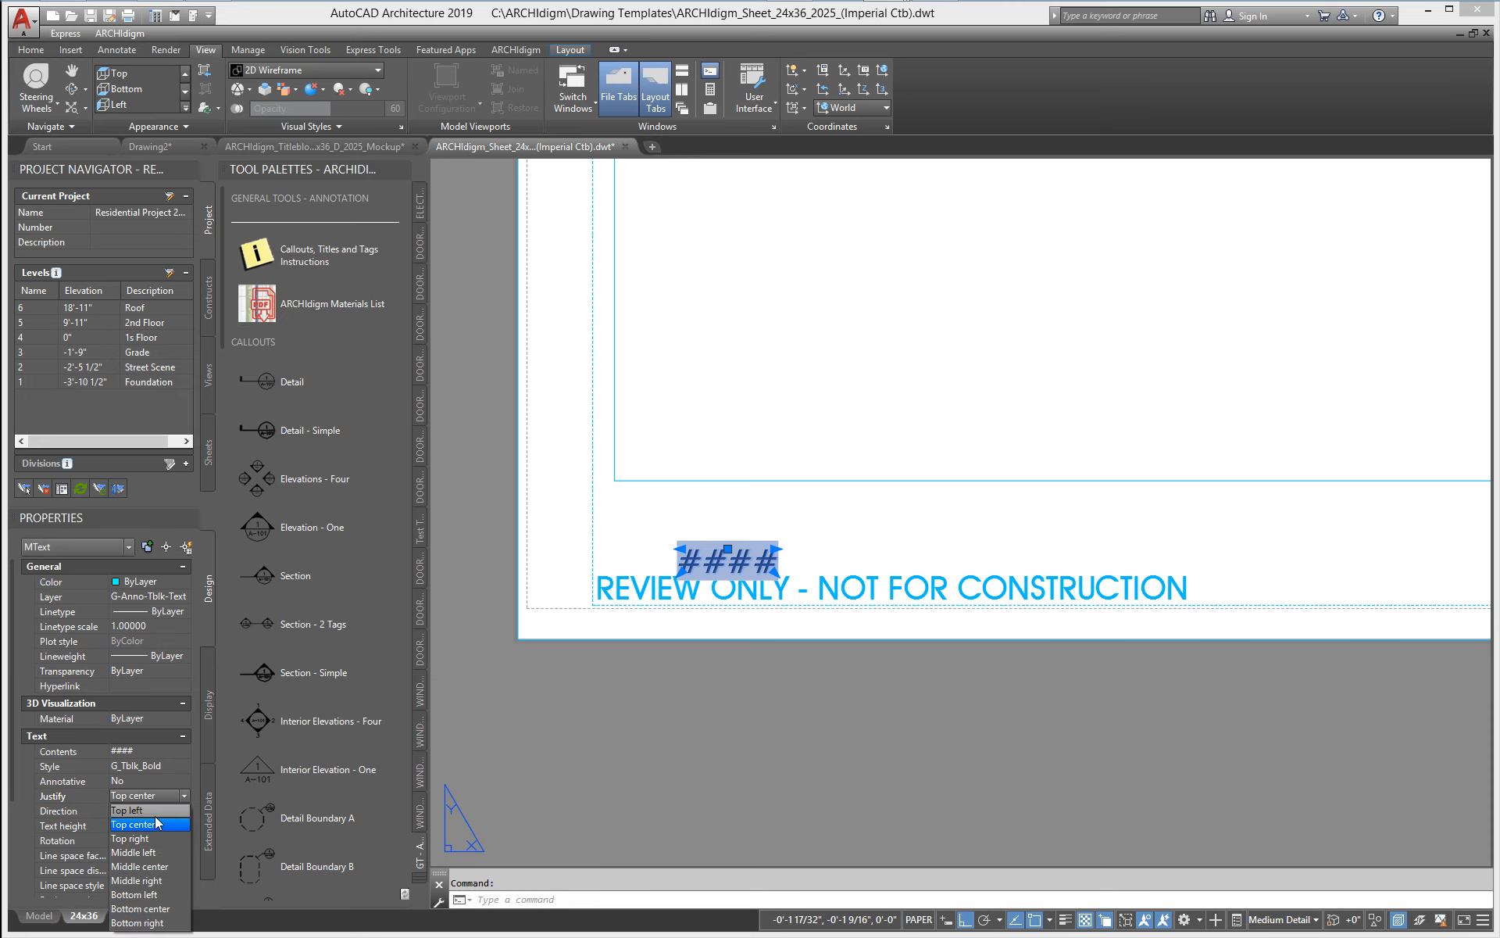
{"action": "left_click", "coordinate": [162, 894]}
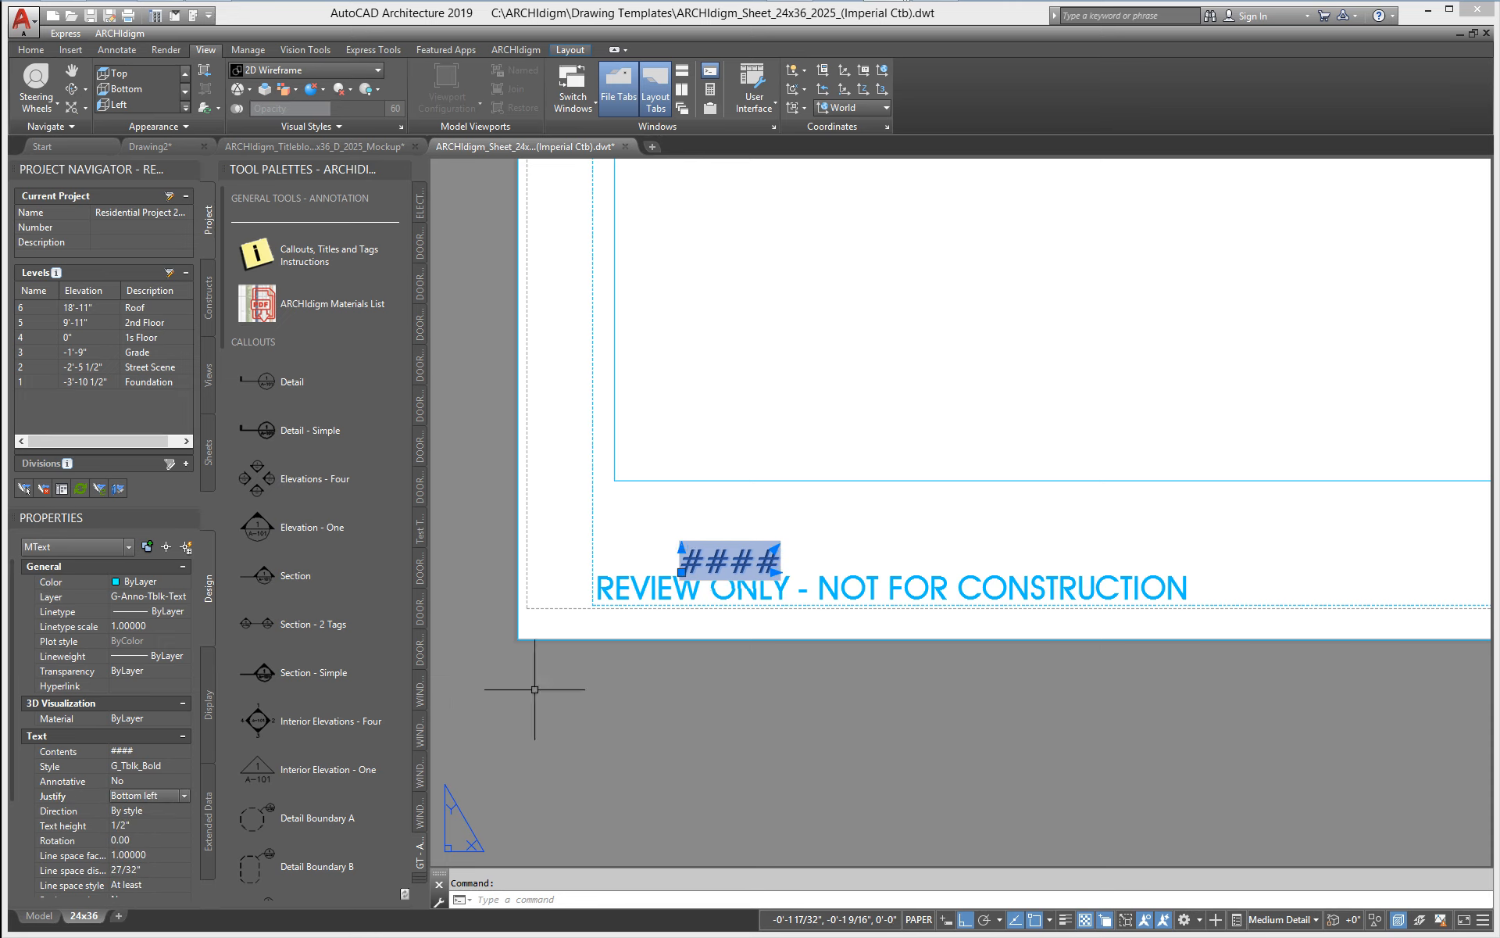
- Turn Ortho off and move the copied field text onto the lower-left start of the REVIEW ONLY - NOT FOR CONSTRUCTION note
{"action": "scroll", "coordinate": [671, 606], "scroll_direction": "up", "scroll_amount": 3}
{"action": "left_click", "coordinate": [697, 516]}
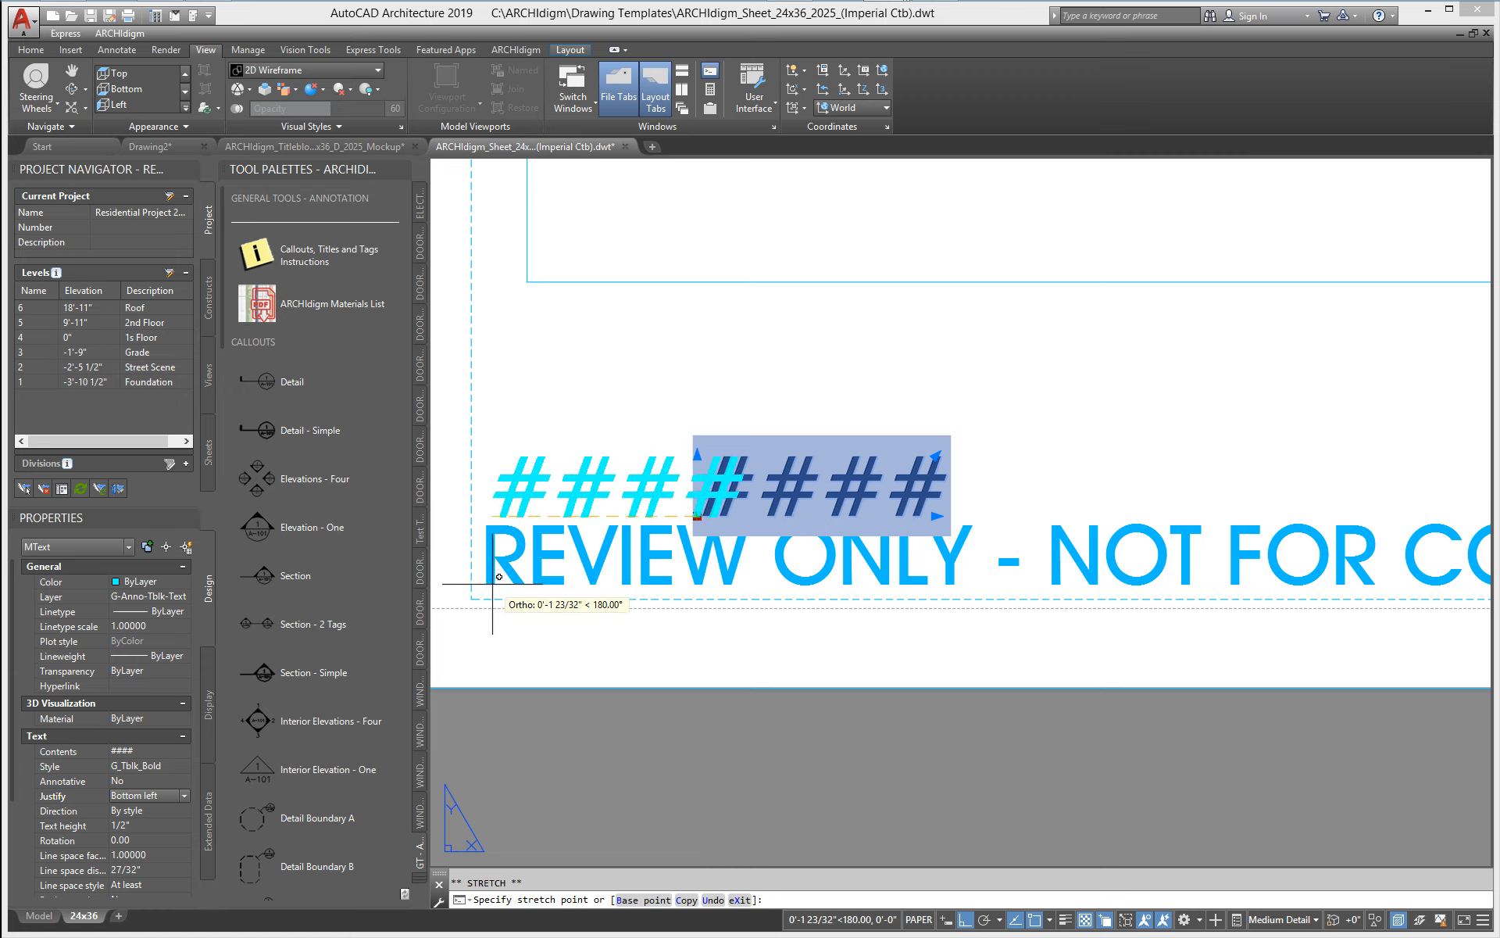
{"action": "key", "text": "F8"}
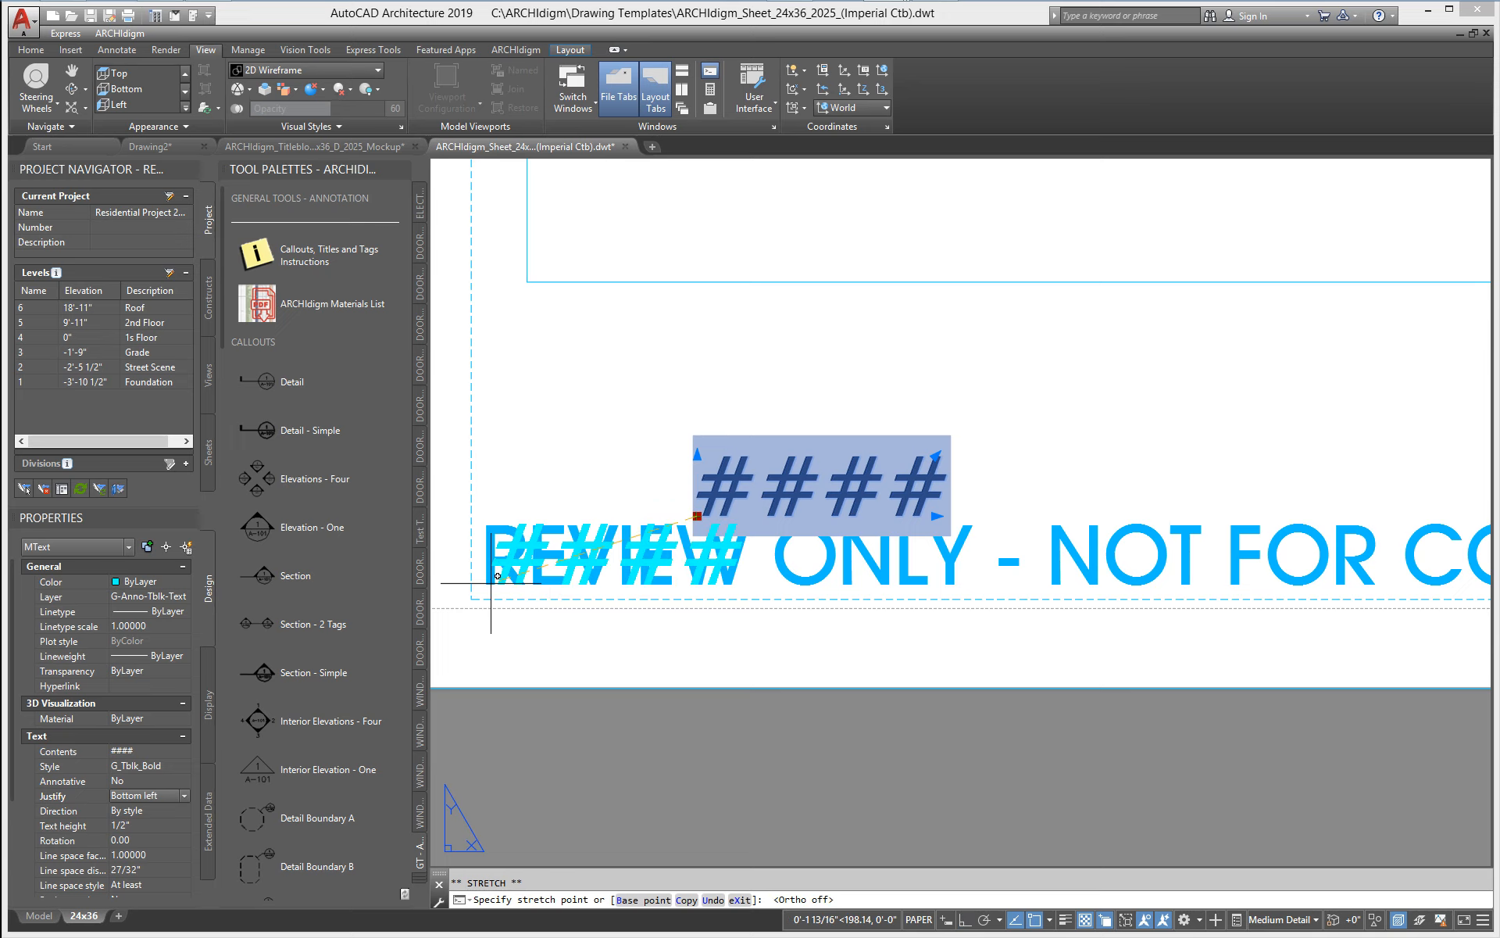
{"action": "key", "text": "F3"}
{"action": "key", "text": "F3"}
{"action": "left_click", "coordinate": [492, 585]}
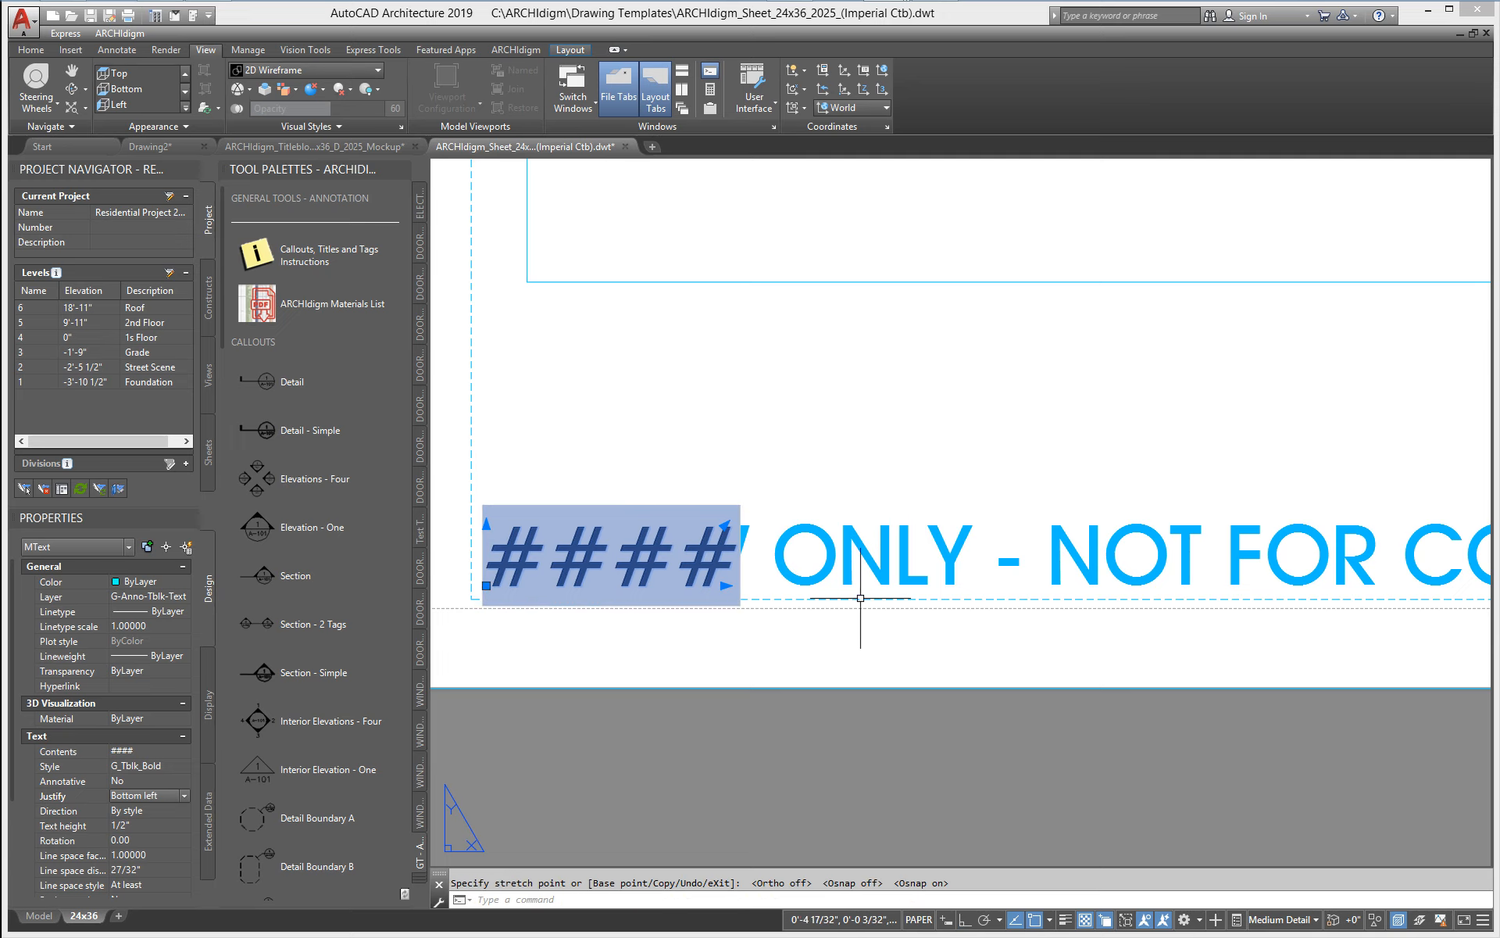
- Remove the fixed REVIEW ONLY - NOT FOR CONSTRUCTION note behind the field, and save and close the sheet template
{"action": "key", "text": "Escape"}
{"action": "middle_click", "coordinate": [836, 565]}
{"action": "middle_click", "coordinate": [836, 565]}
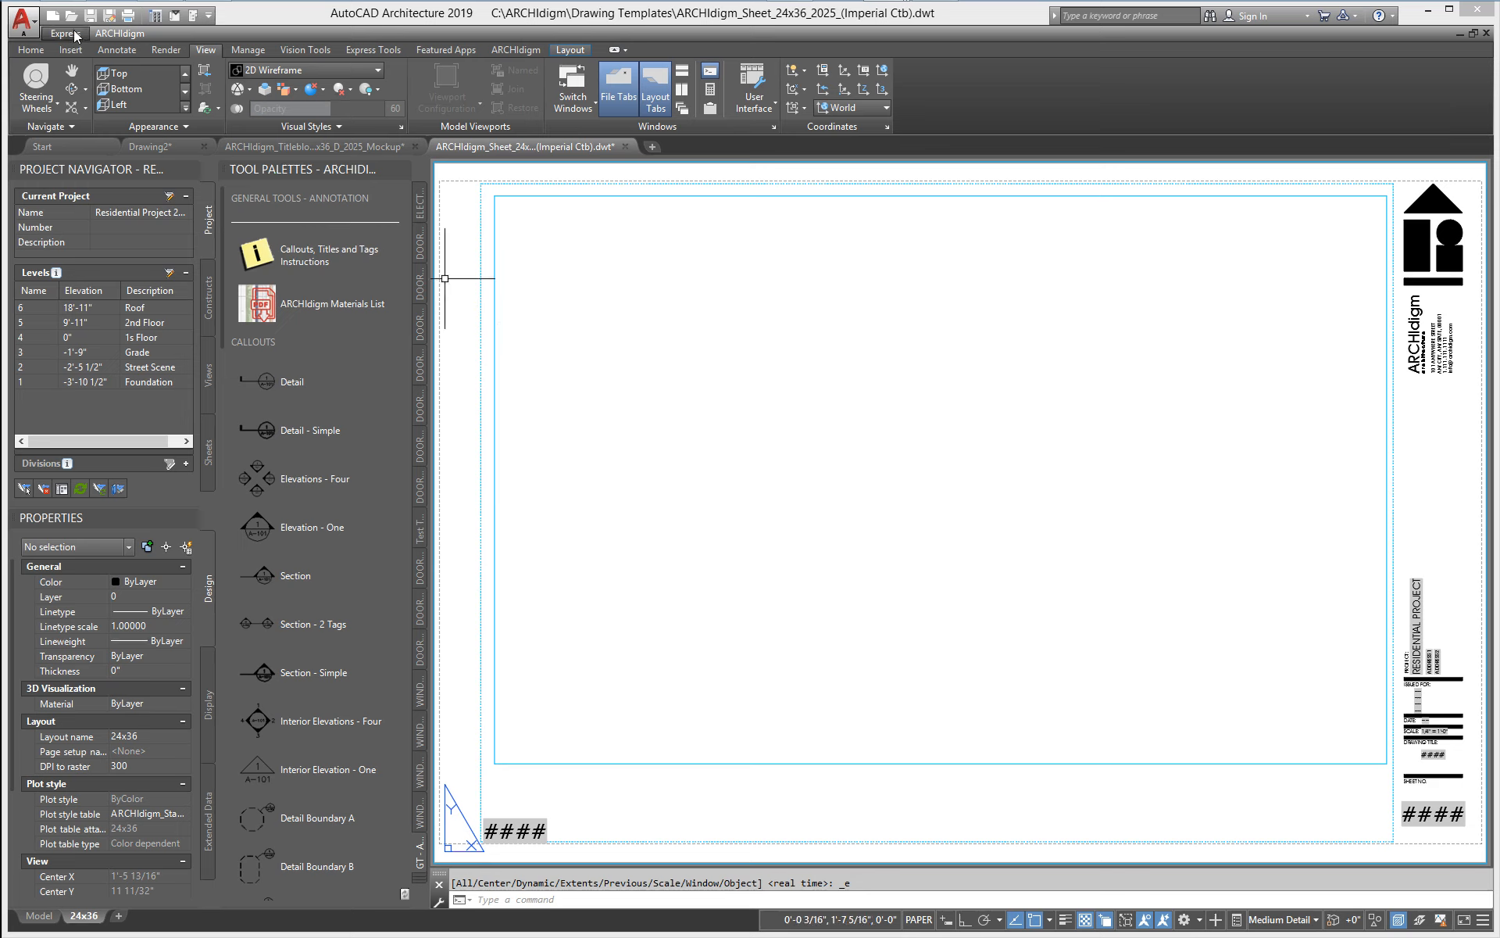
{"action": "key", "text": "ctrl+s"}
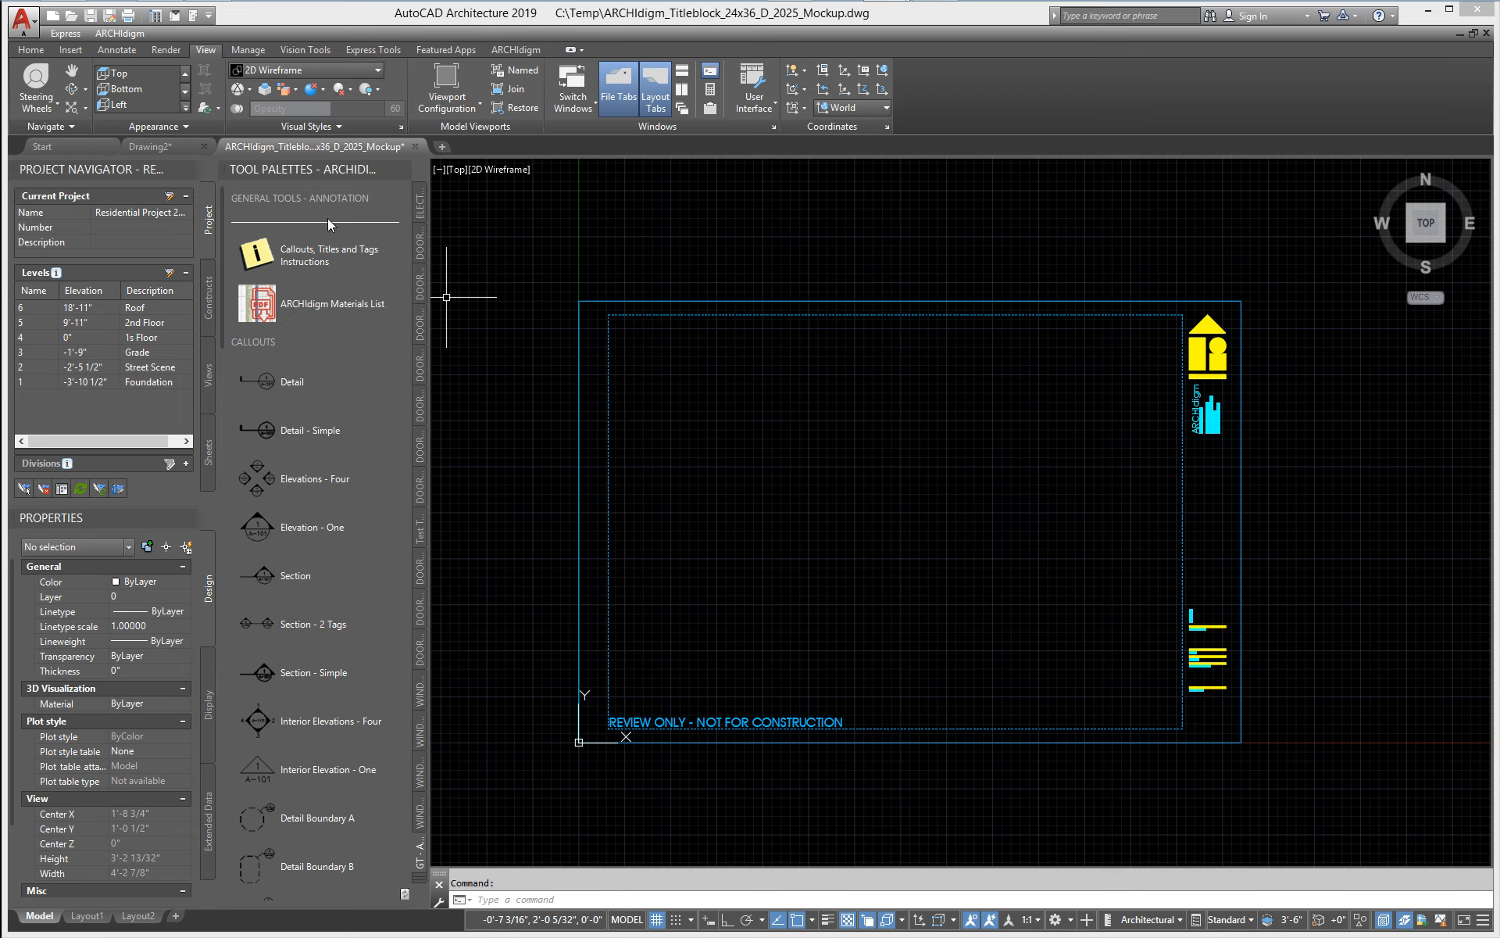
- In the project's properties, choose ARCHIdigm_Sheet_24x36_2025_(Imperial Ctb).dwt from C:\ARCHIdigm\Drawing Templates as the sheet template file
{"action": "left_click", "coordinate": [156, 147]}
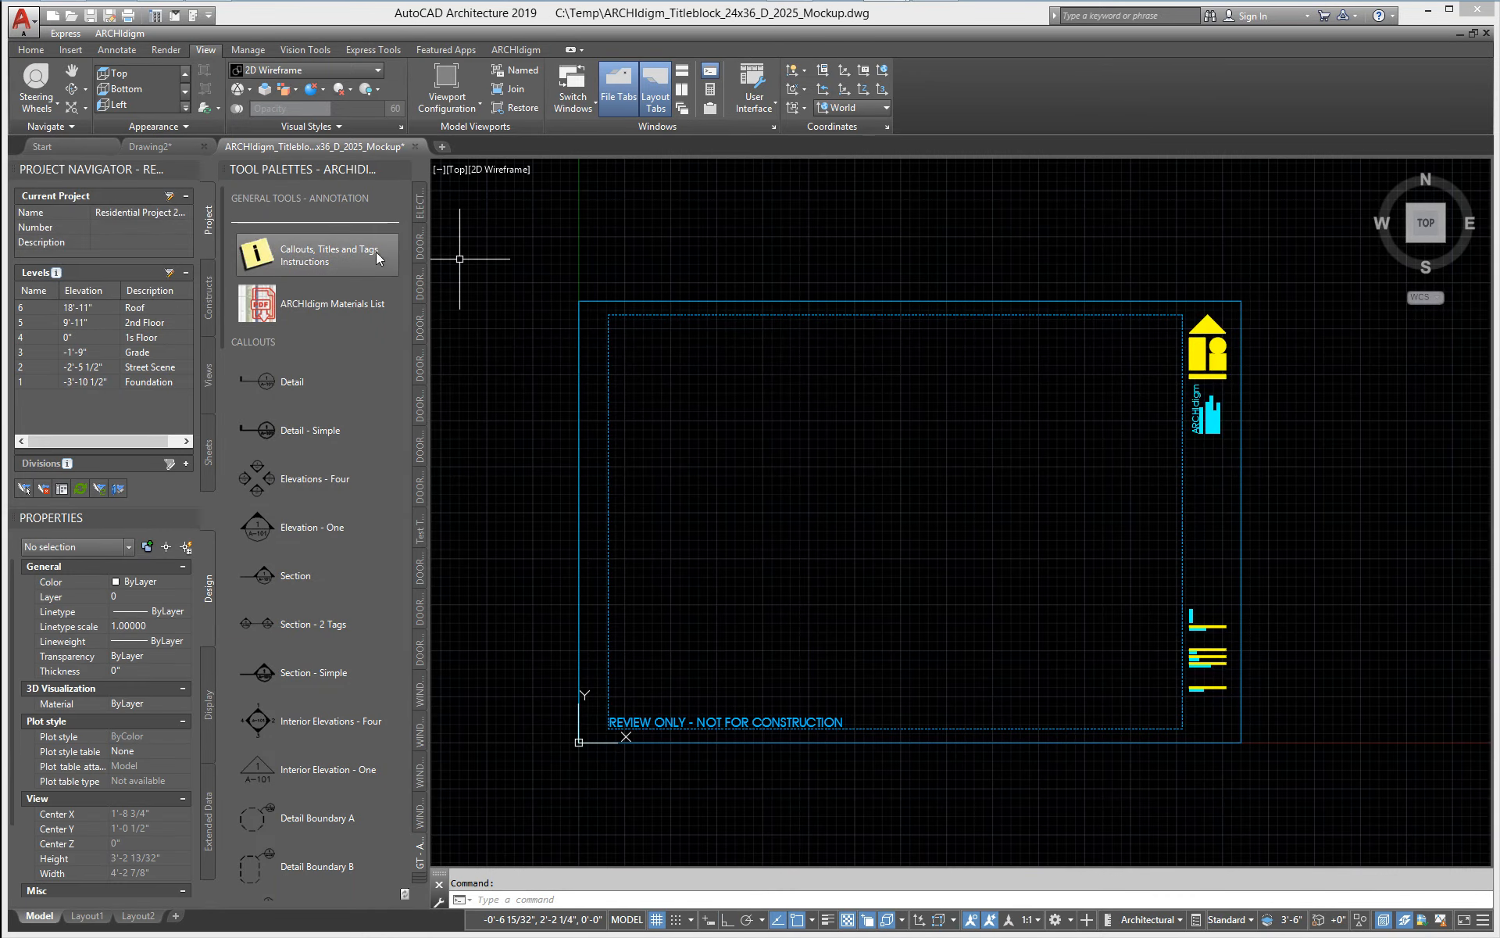
{"action": "left_click", "coordinate": [169, 198]}
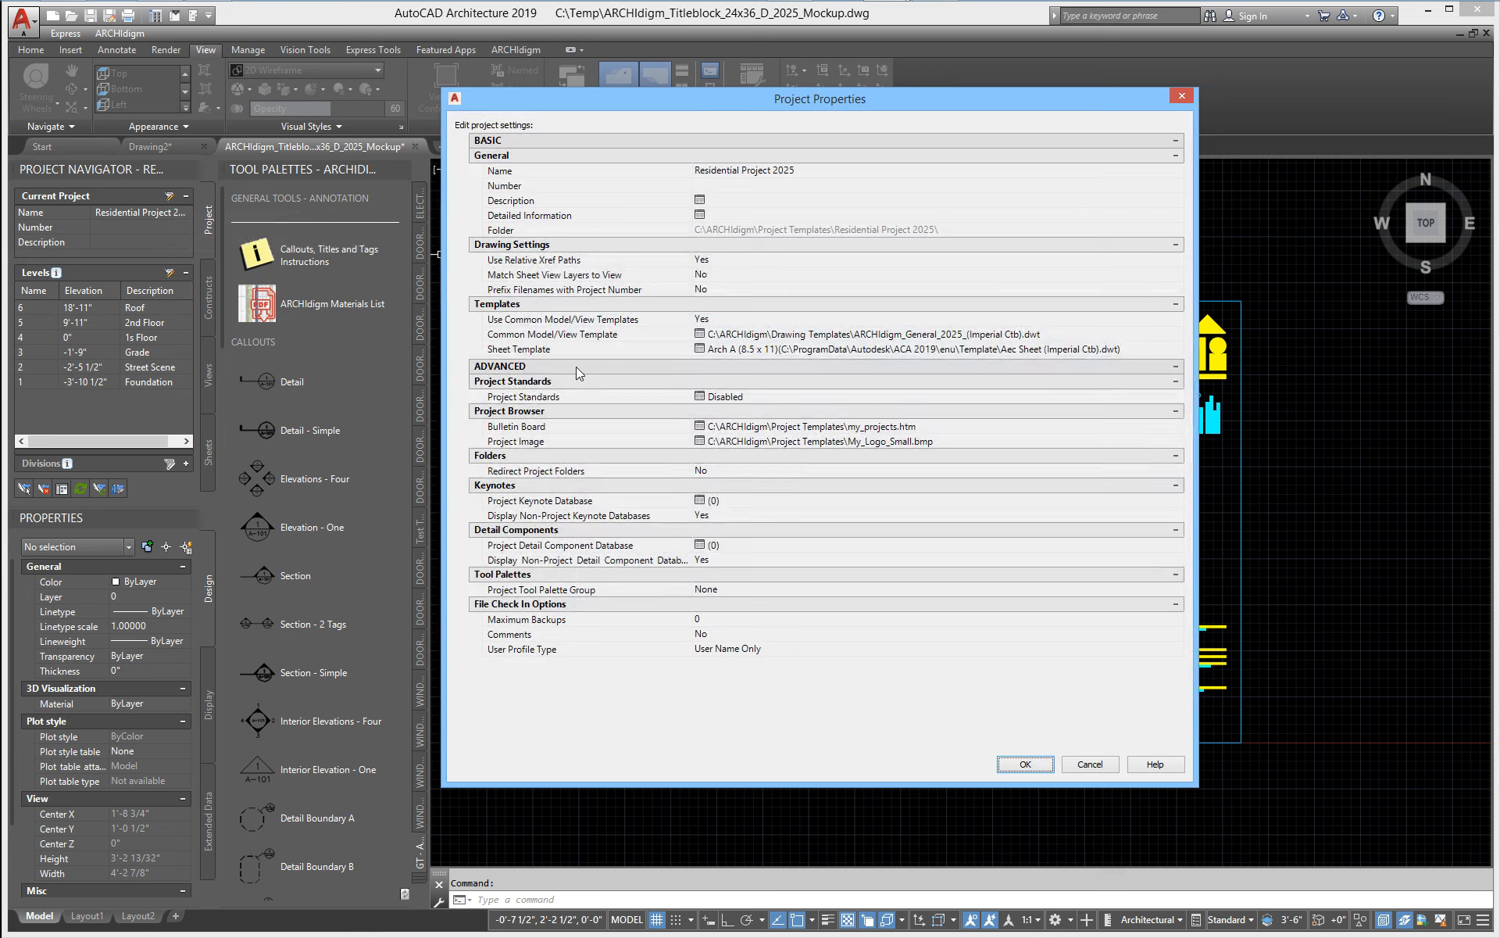
{"action": "left_click", "coordinate": [524, 349]}
{"action": "left_click", "coordinate": [701, 349]}
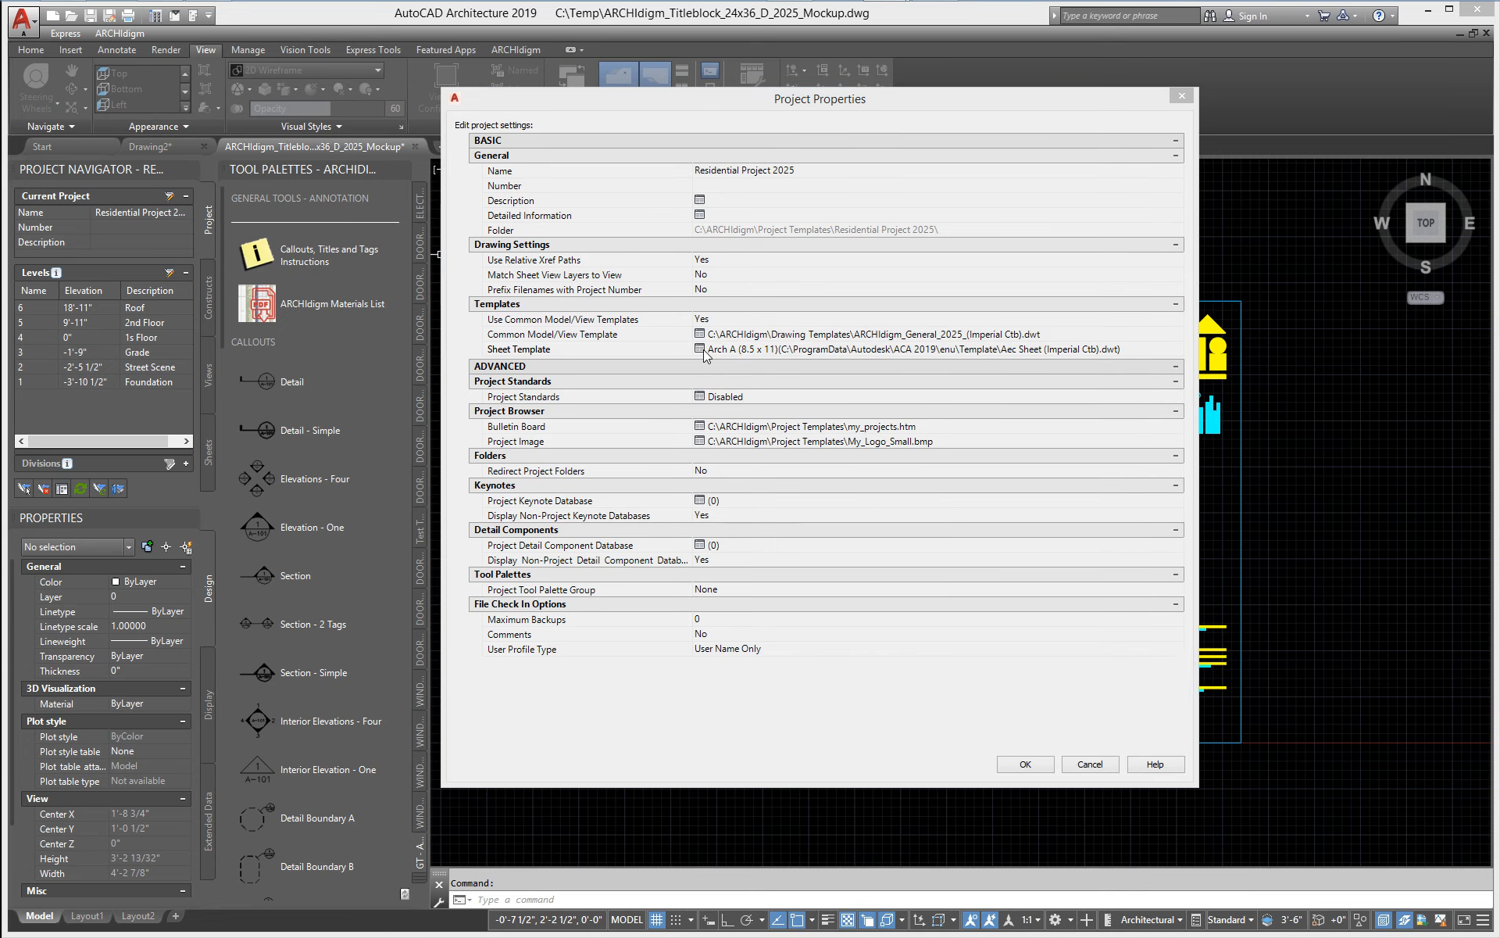
{"action": "left_click", "coordinate": [1168, 568]}
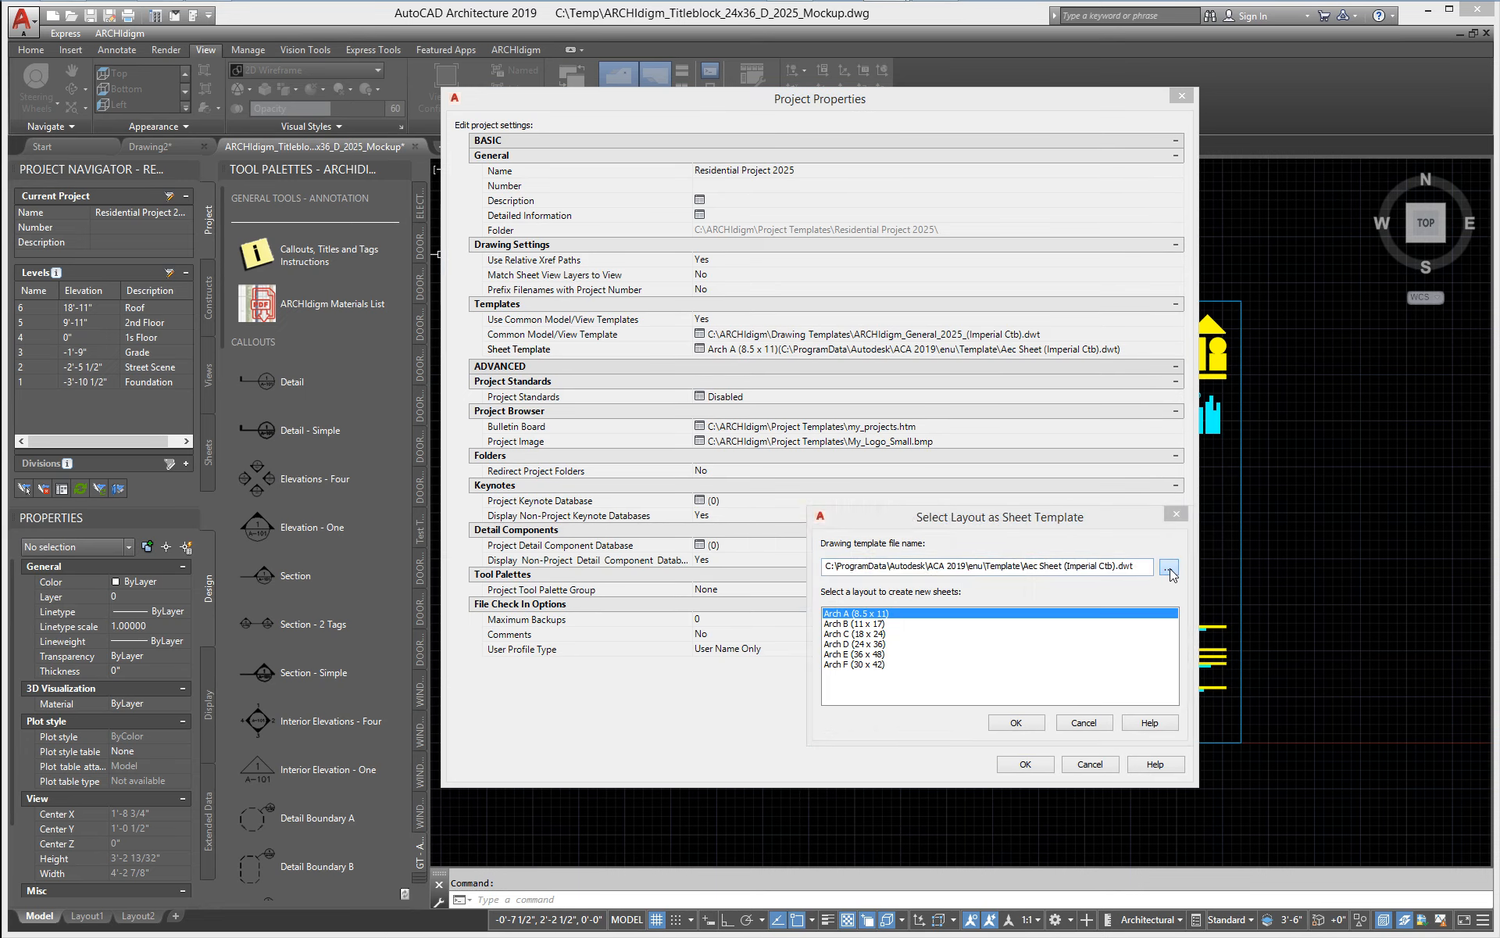
{"action": "left_click_drag", "start_coordinate": [953, 447], "coordinate": [785, 383]}
{"action": "left_click", "coordinate": [770, 398]}
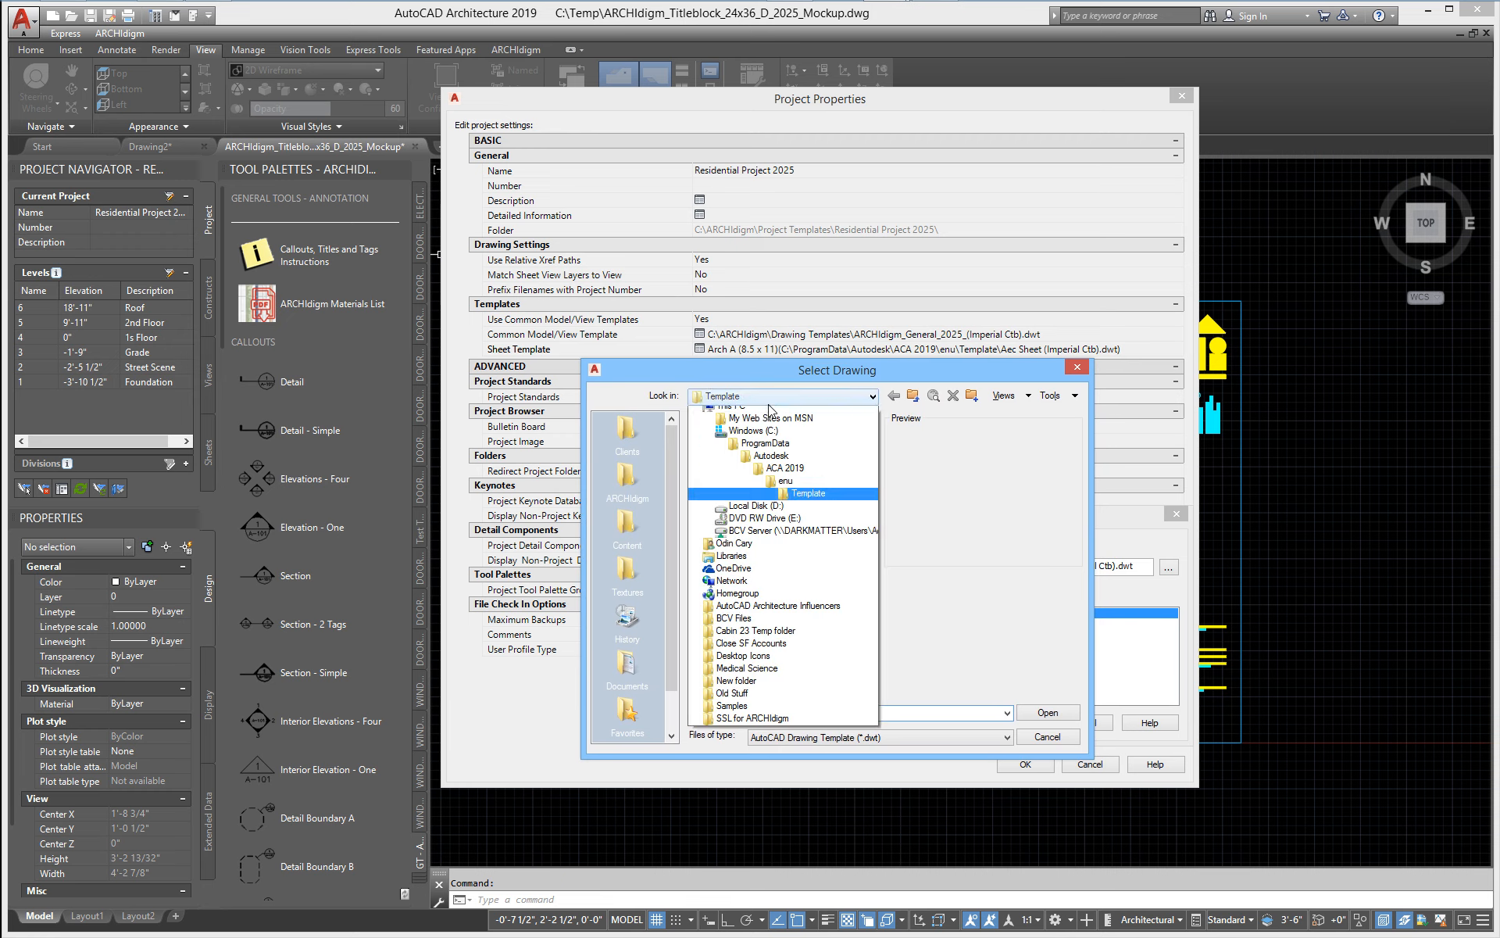
{"action": "left_click", "coordinate": [763, 451]}
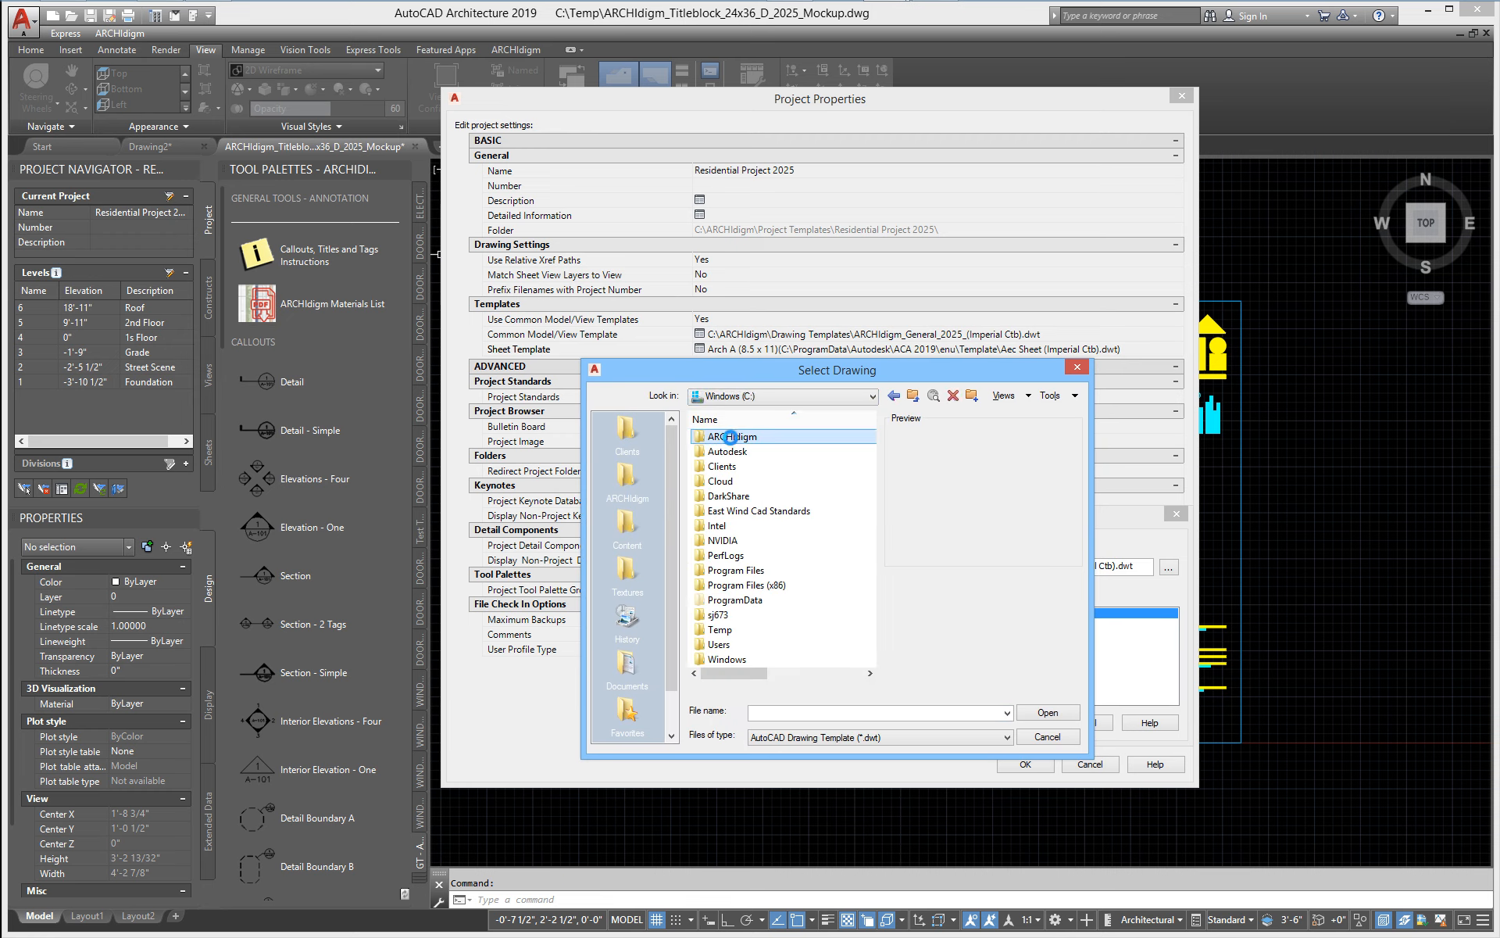
{"action": "double_click", "coordinate": [732, 439]}
{"action": "double_click", "coordinate": [730, 437]}
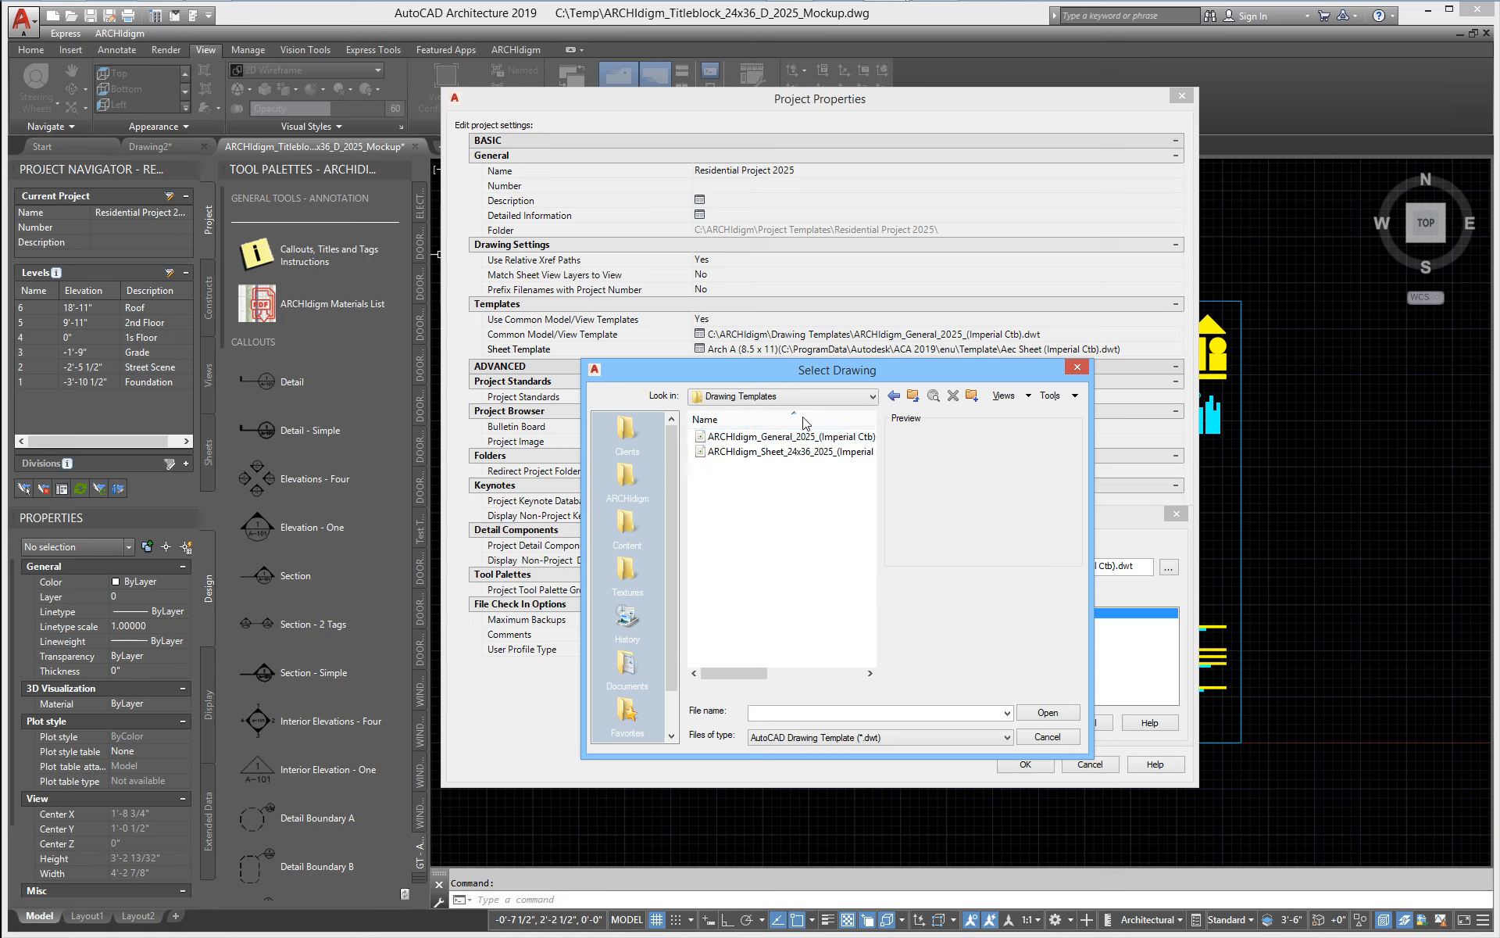
{"action": "left_click", "coordinate": [787, 459]}
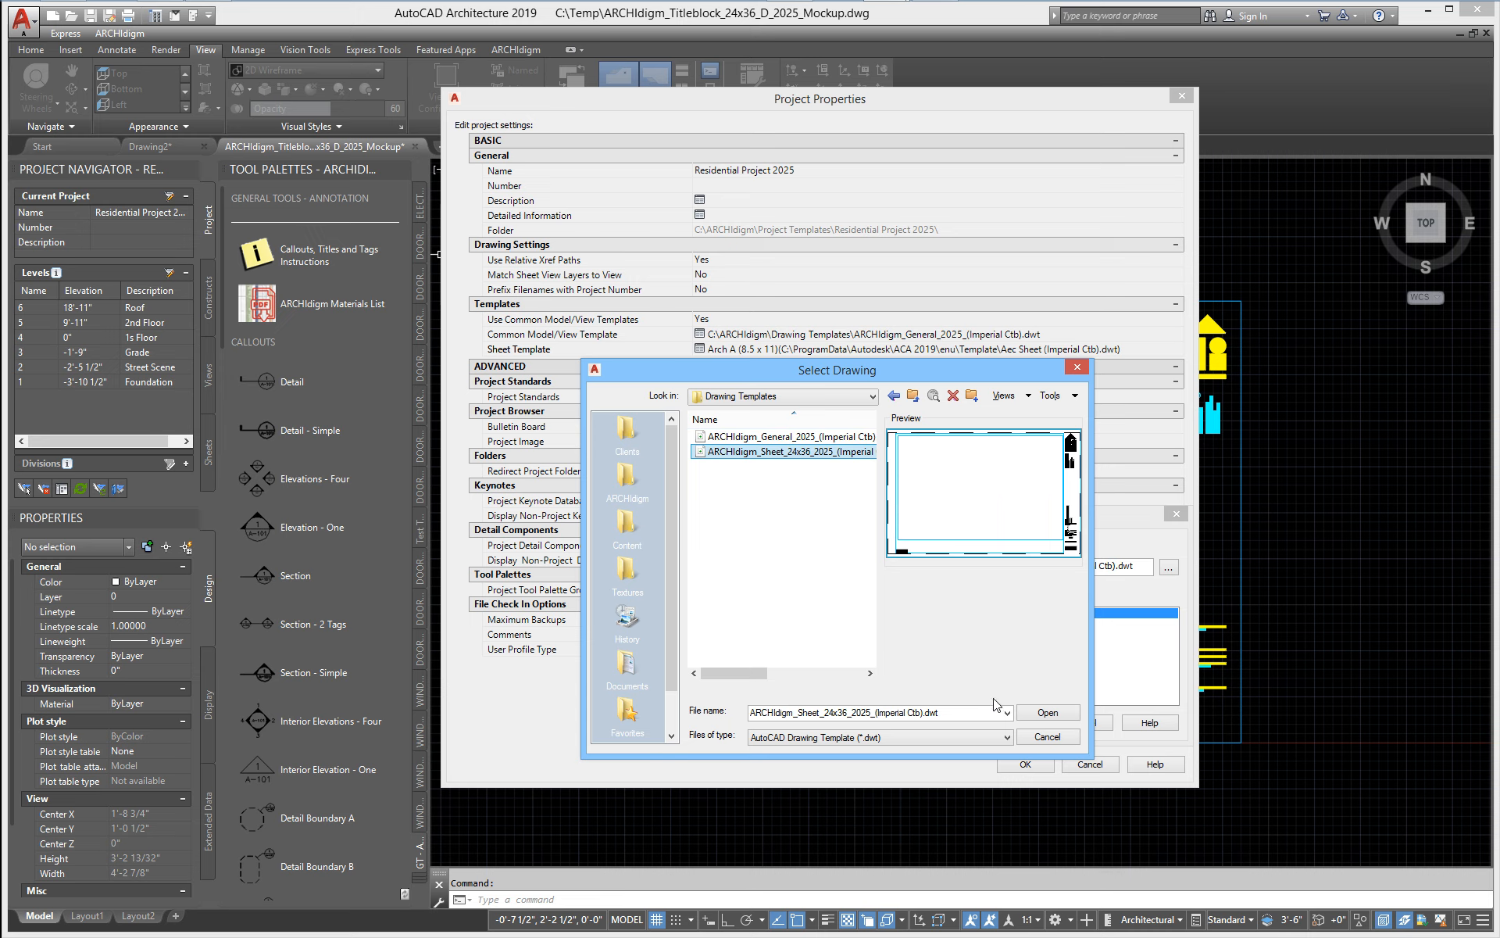
{"action": "left_click", "coordinate": [1047, 712]}
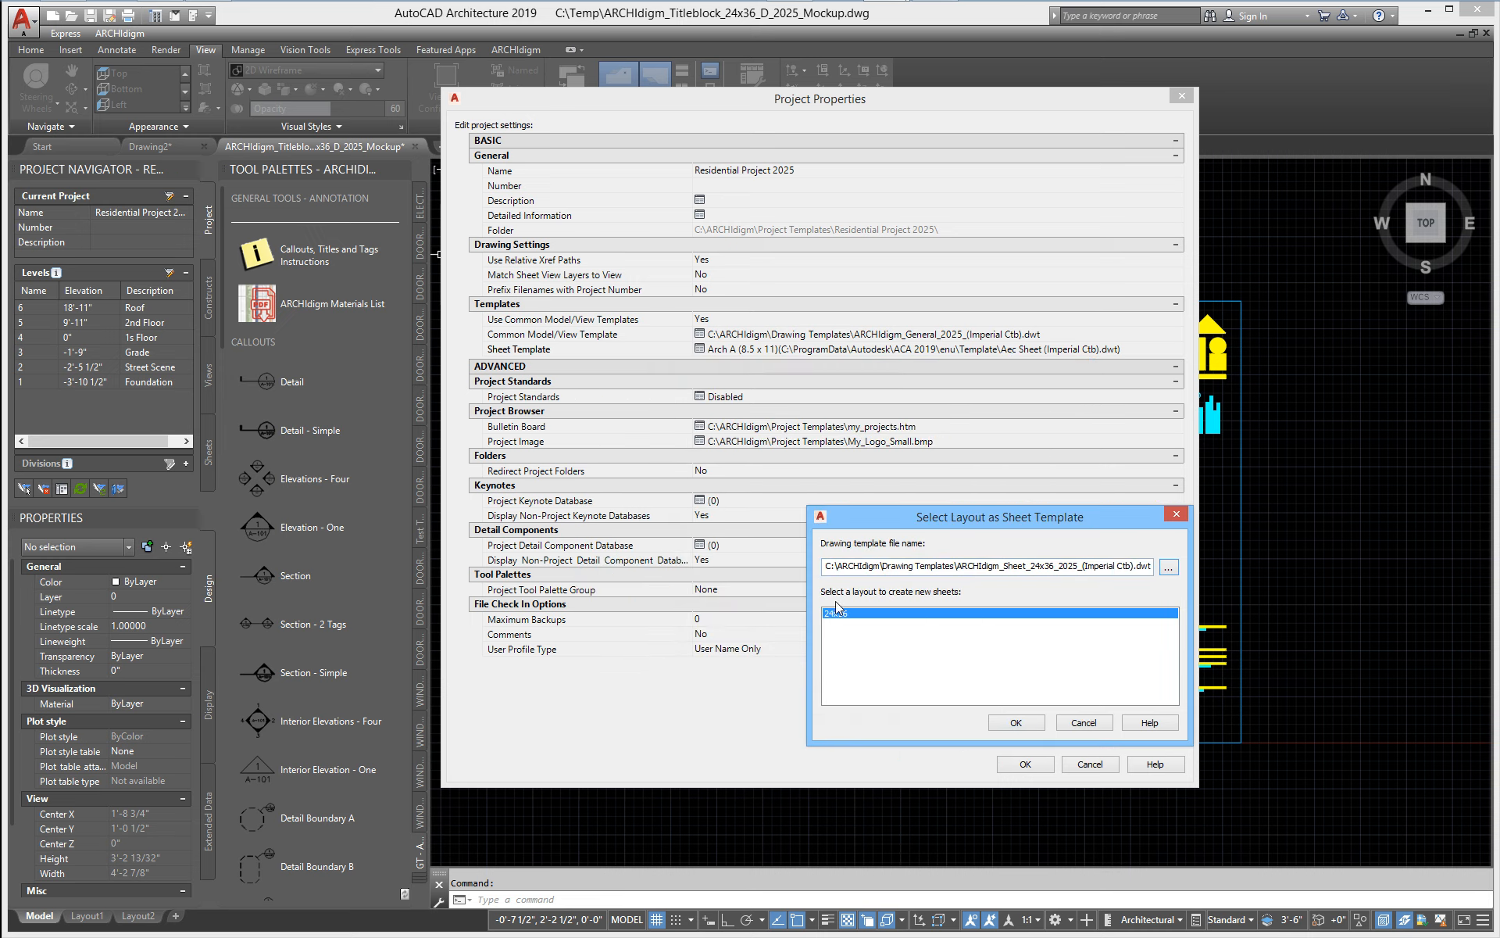
- Use the 24x36 layout for new sheets, apply the change to all nested subsets and accept the project properties
{"action": "left_click_drag", "start_coordinate": [903, 518], "coordinate": [685, 417]}
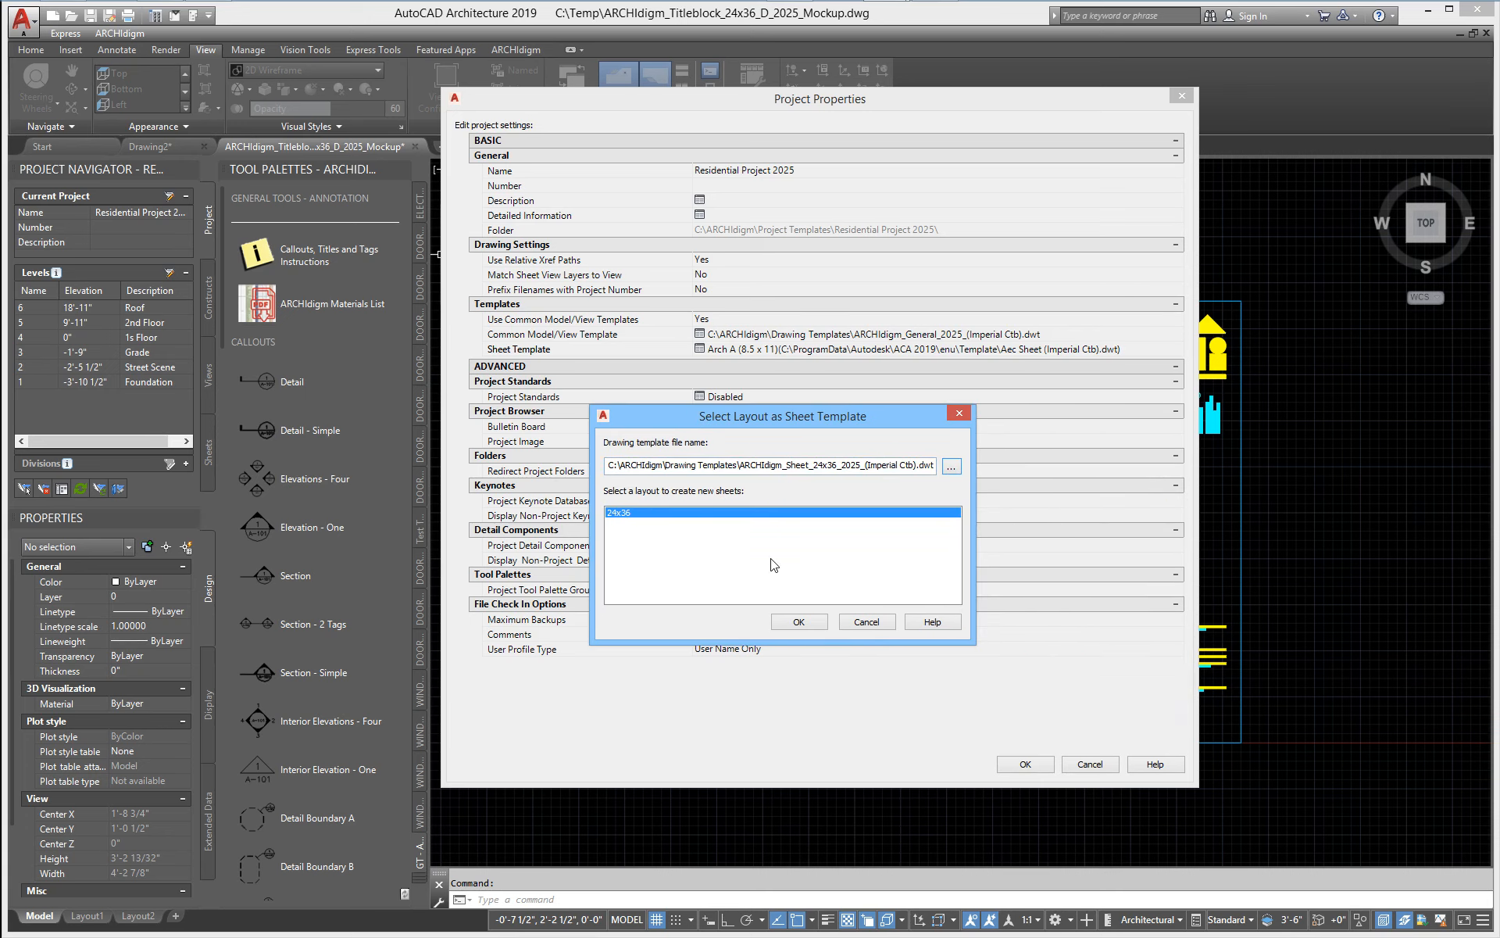
{"action": "left_click", "coordinate": [793, 623]}
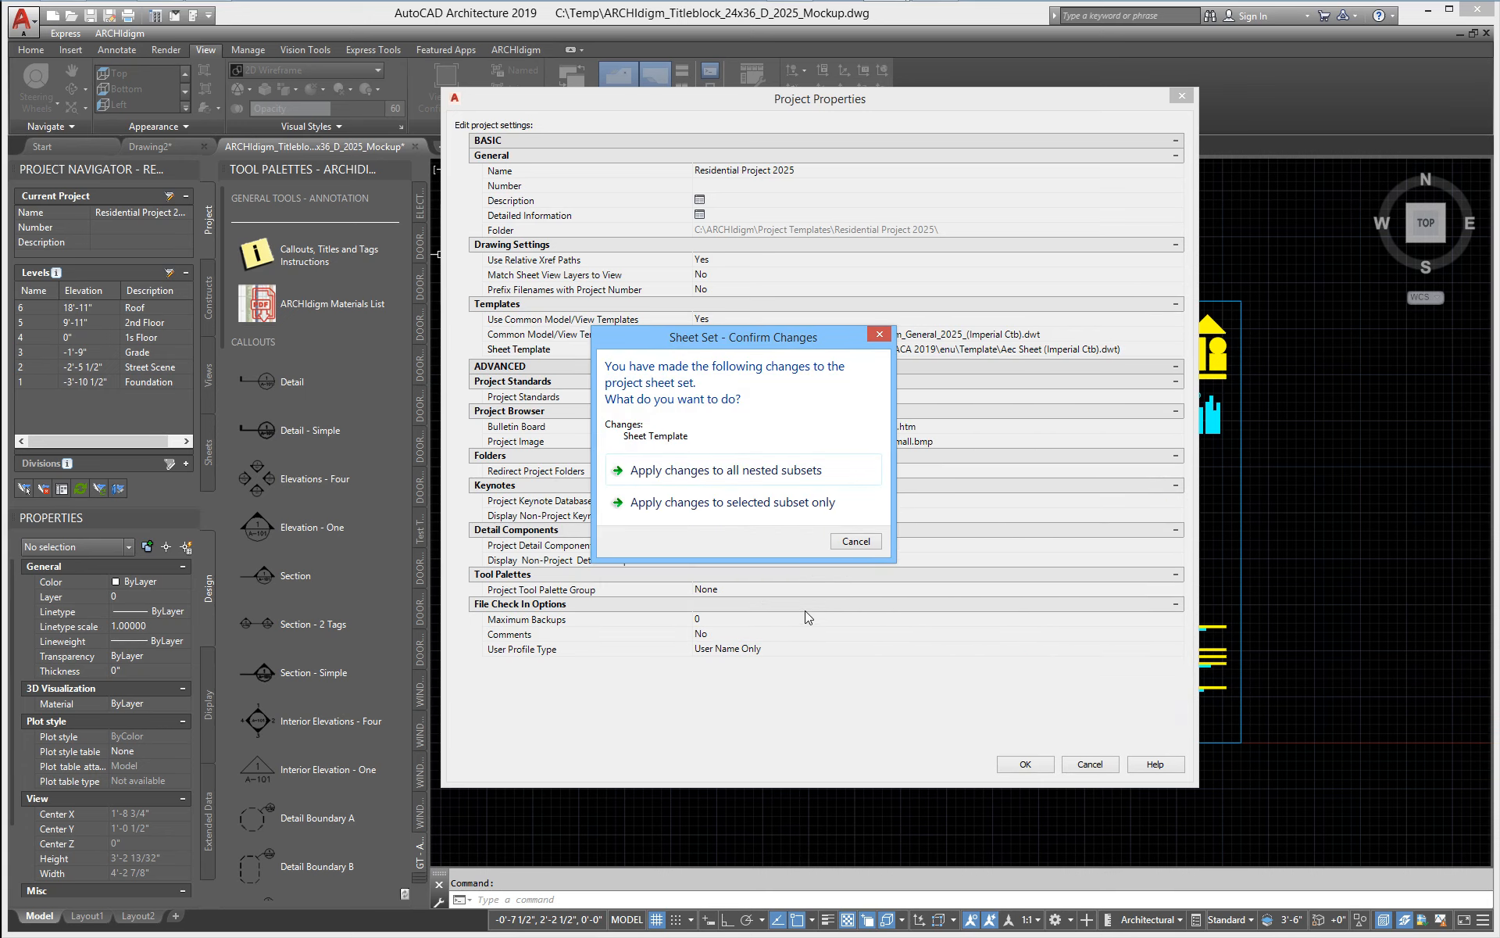
{"action": "left_click", "coordinate": [756, 474]}
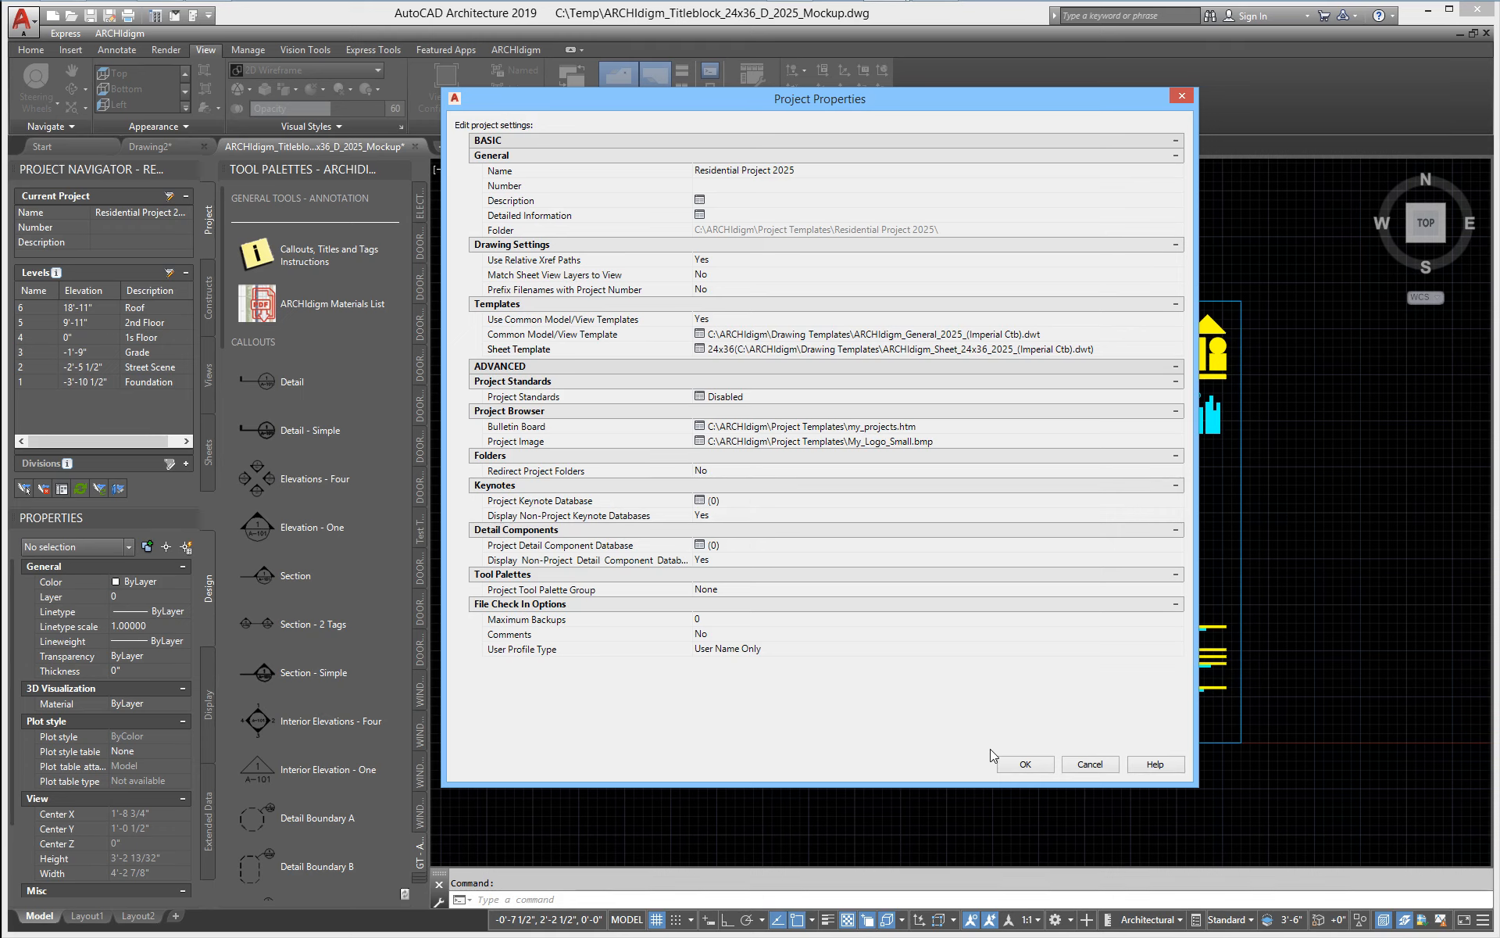
{"action": "left_click", "coordinate": [1023, 764]}
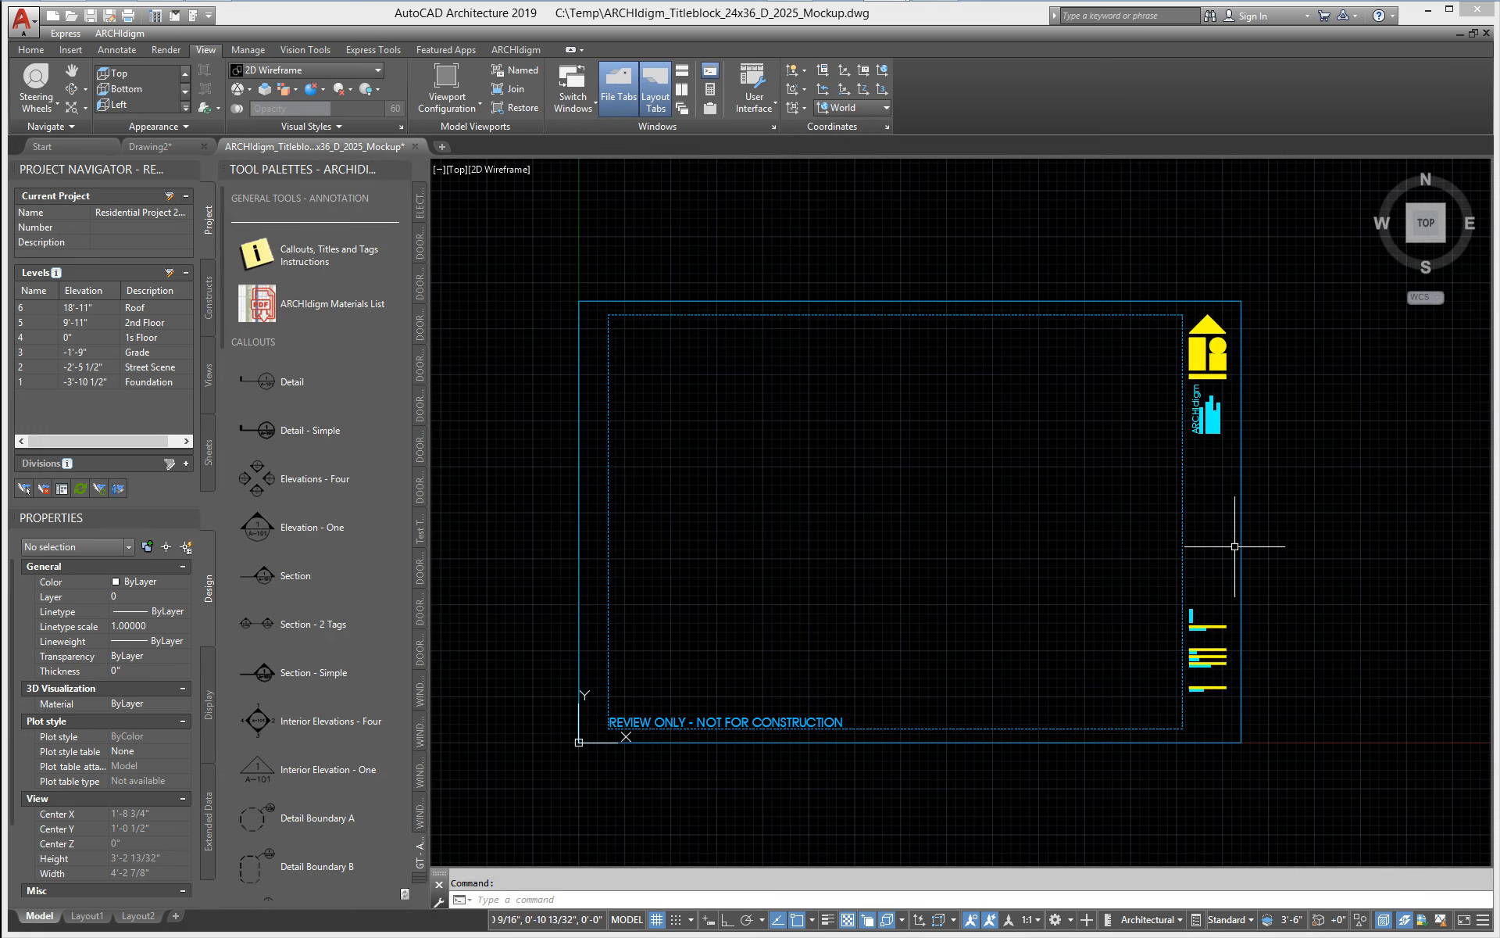
- Switch to Drawing2 and check the full template and storage paths in the Residential Project 2025 sheet set properties
{"action": "left_click", "coordinate": [161, 147]}
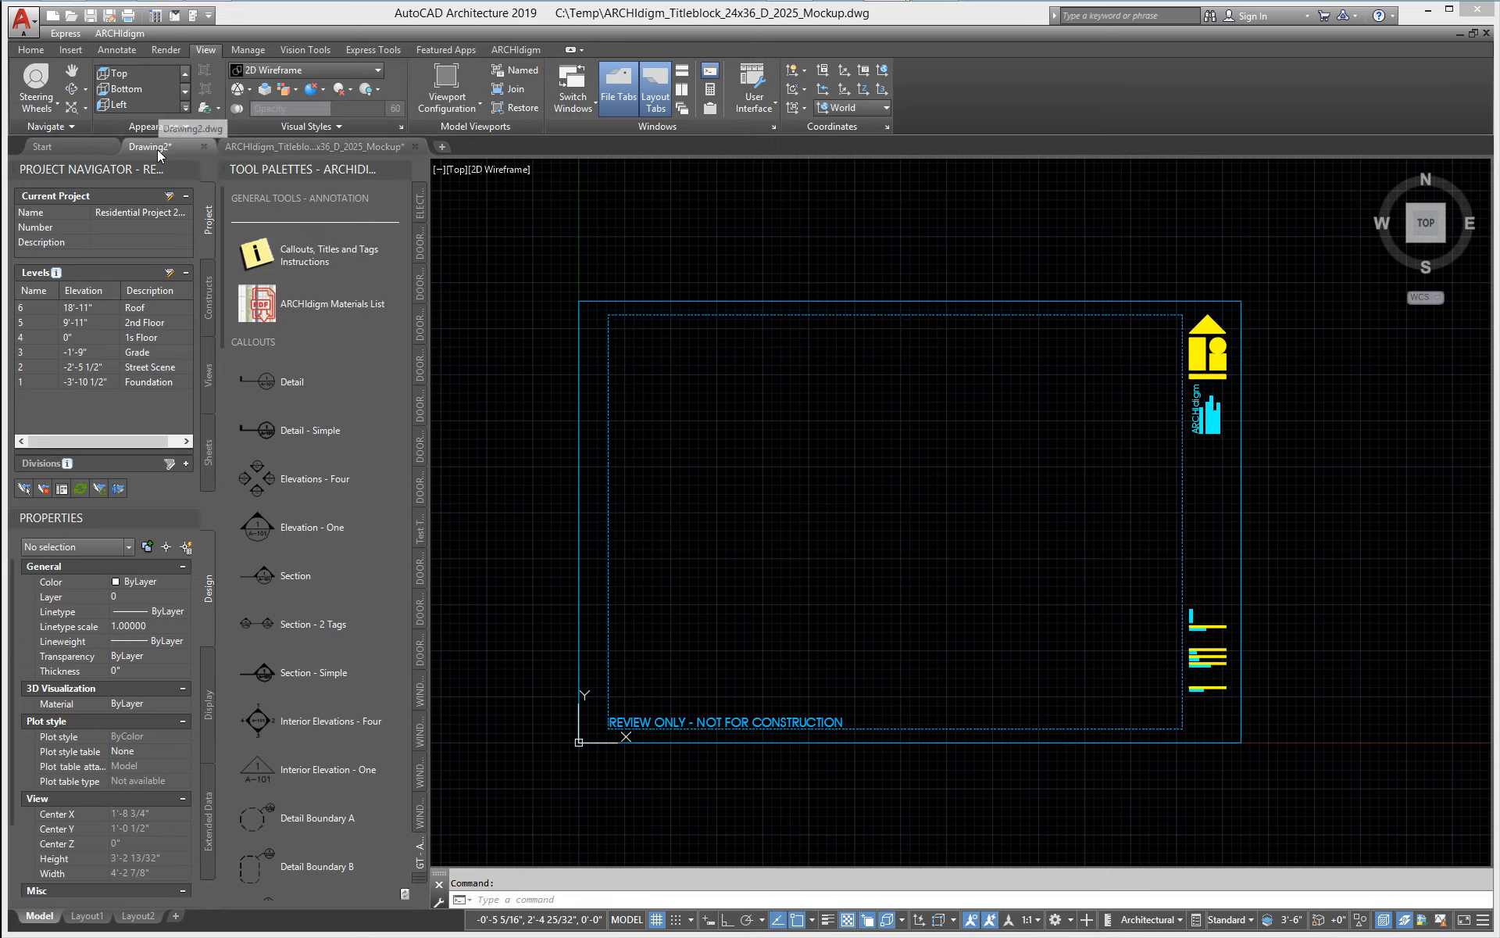
{"action": "left_click", "coordinate": [208, 451]}
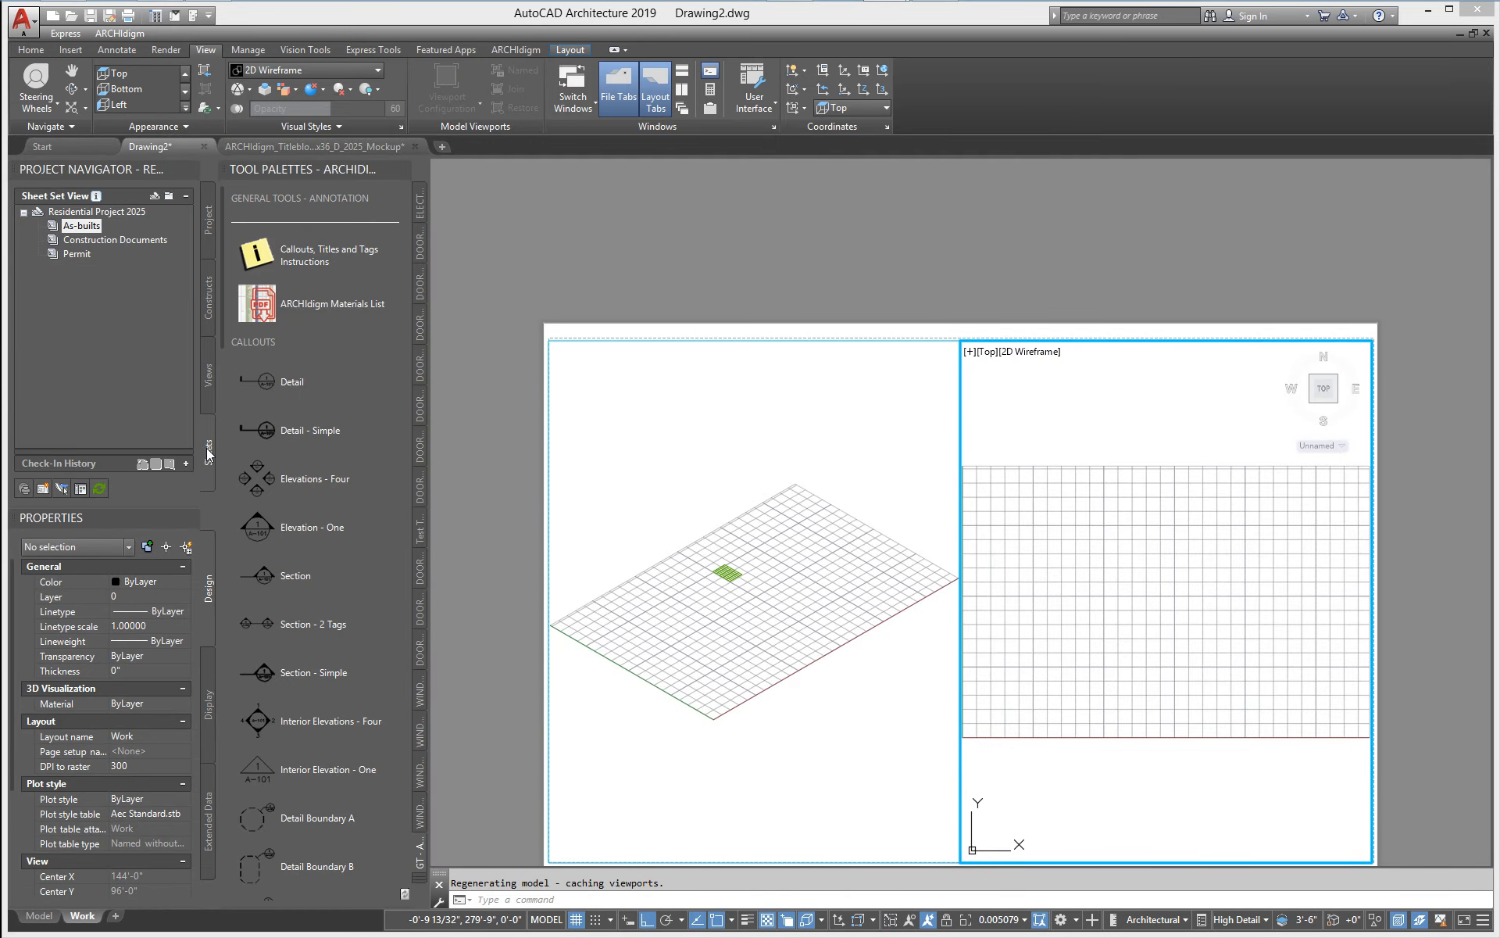
{"action": "right_click", "coordinate": [115, 216]}
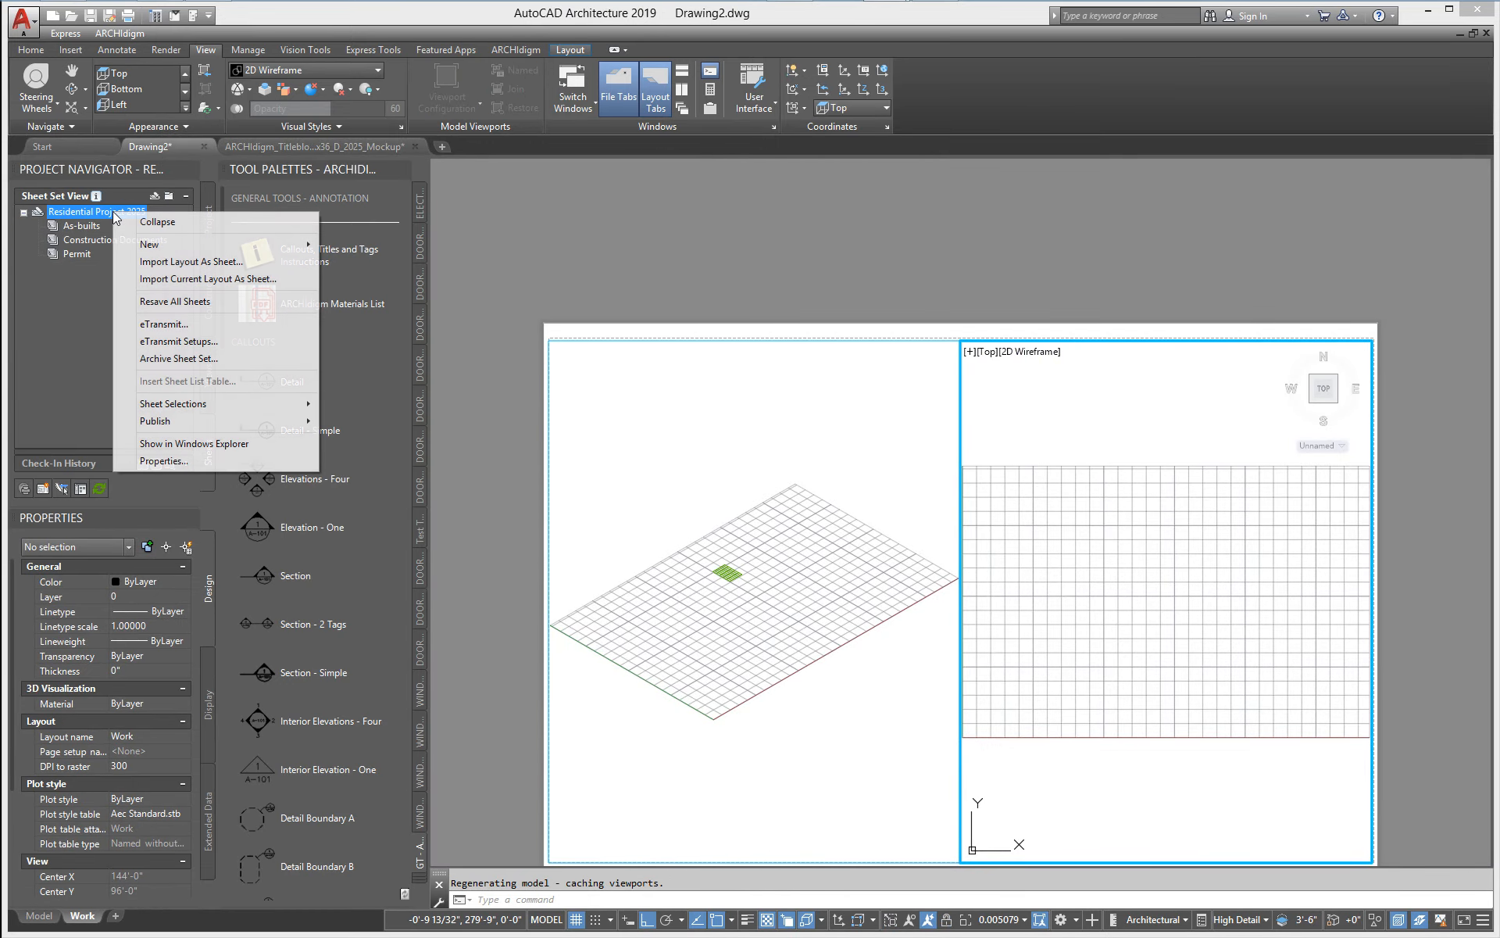
{"action": "left_click", "coordinate": [163, 460]}
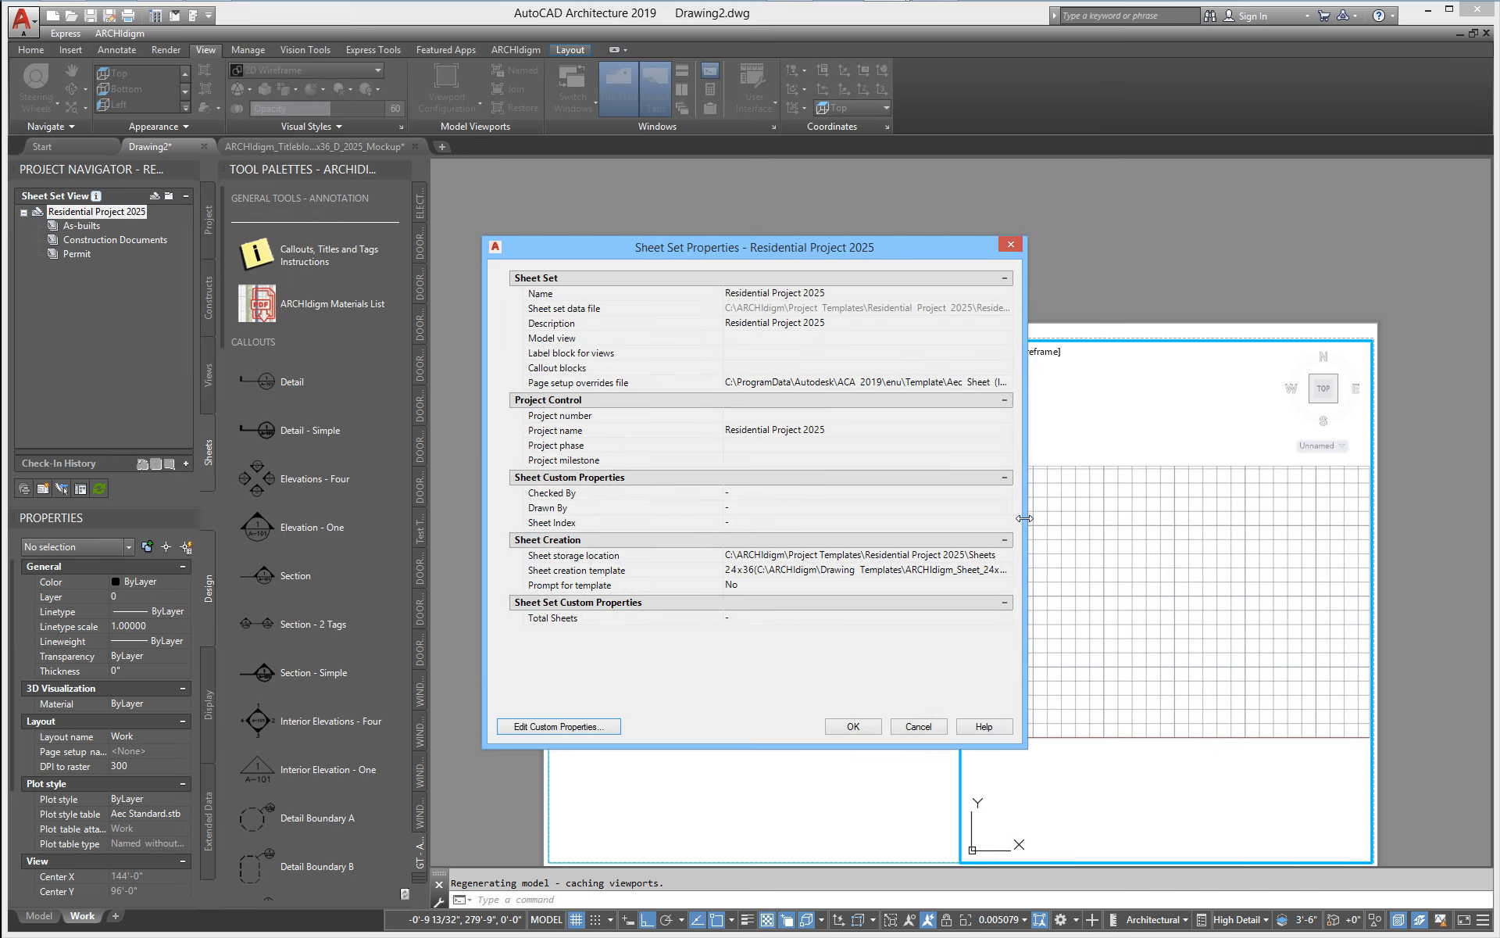
{"action": "left_click_drag", "start_coordinate": [1024, 518], "coordinate": [1168, 518]}
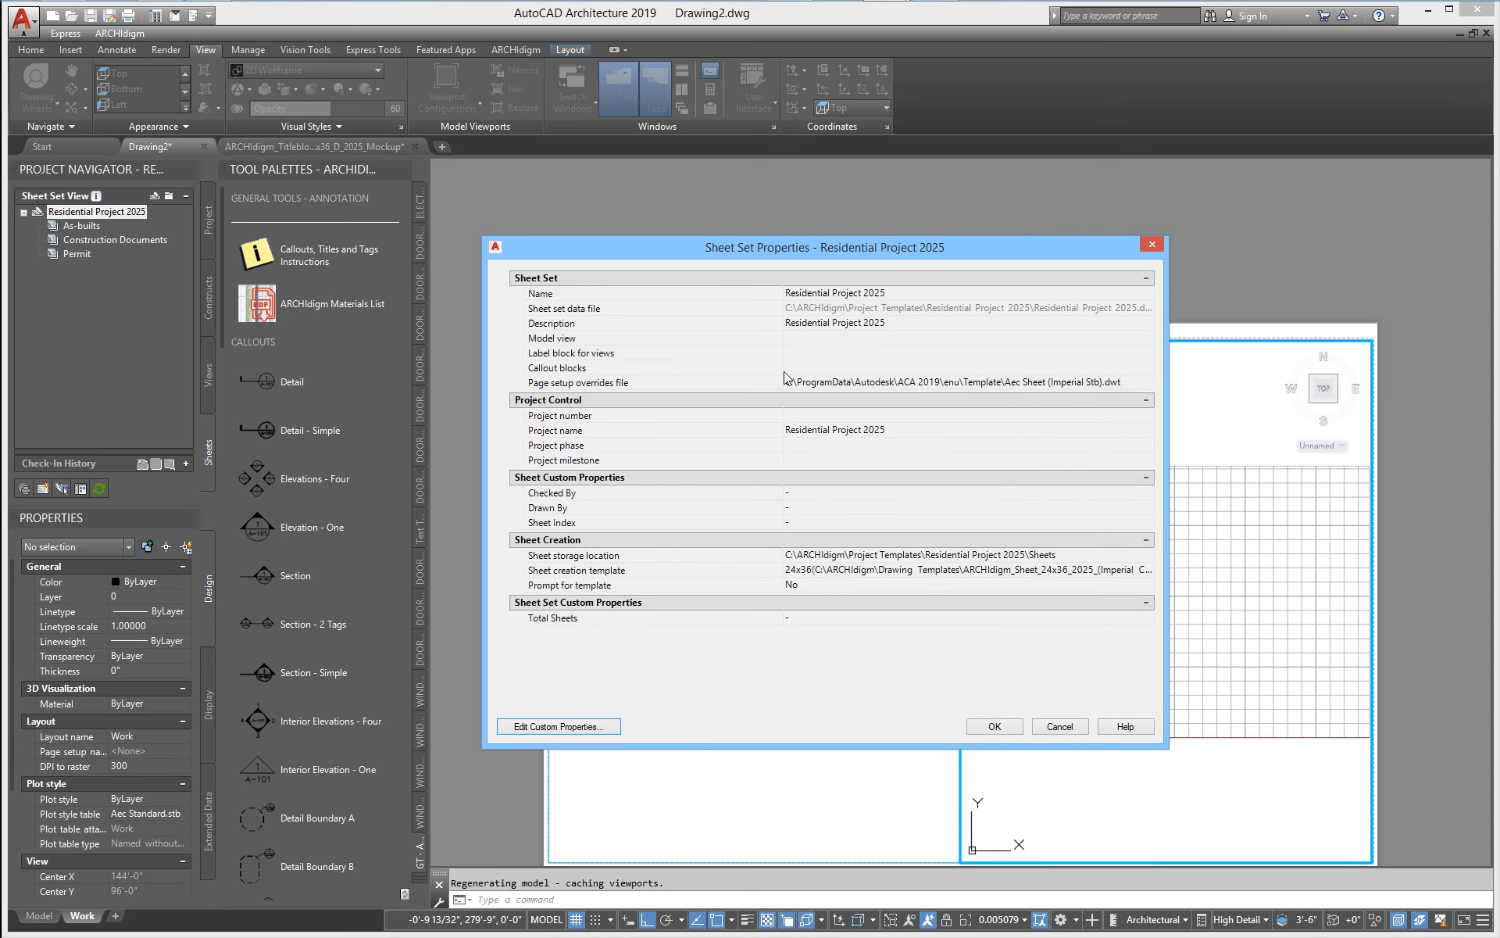
{"action": "left_click_drag", "start_coordinate": [783, 371], "coordinate": [672, 538]}
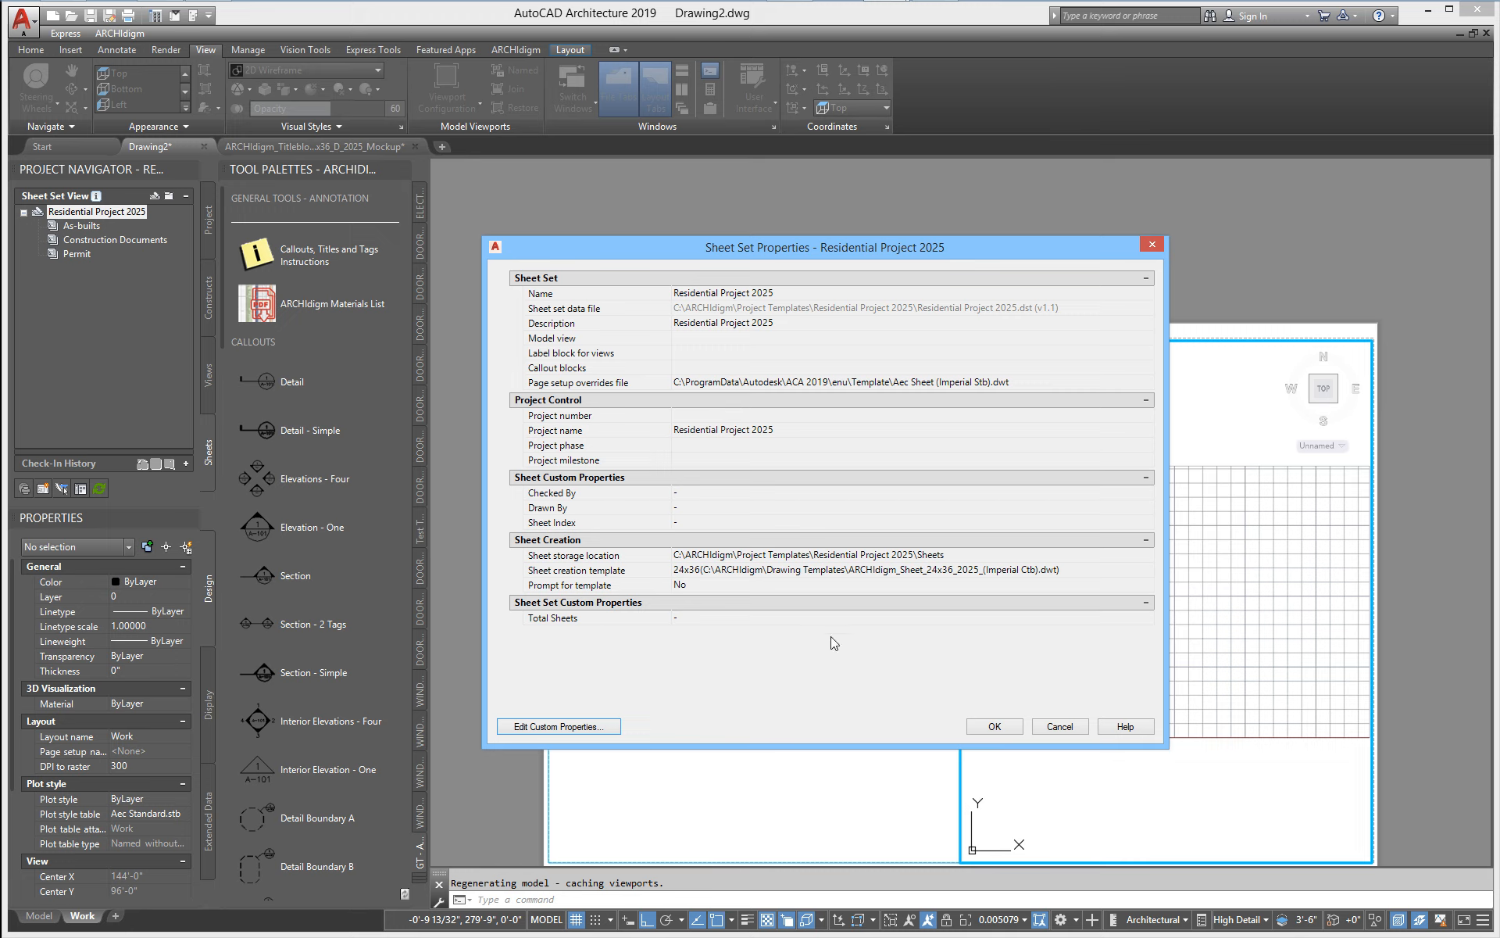
{"action": "left_click", "coordinate": [991, 725]}
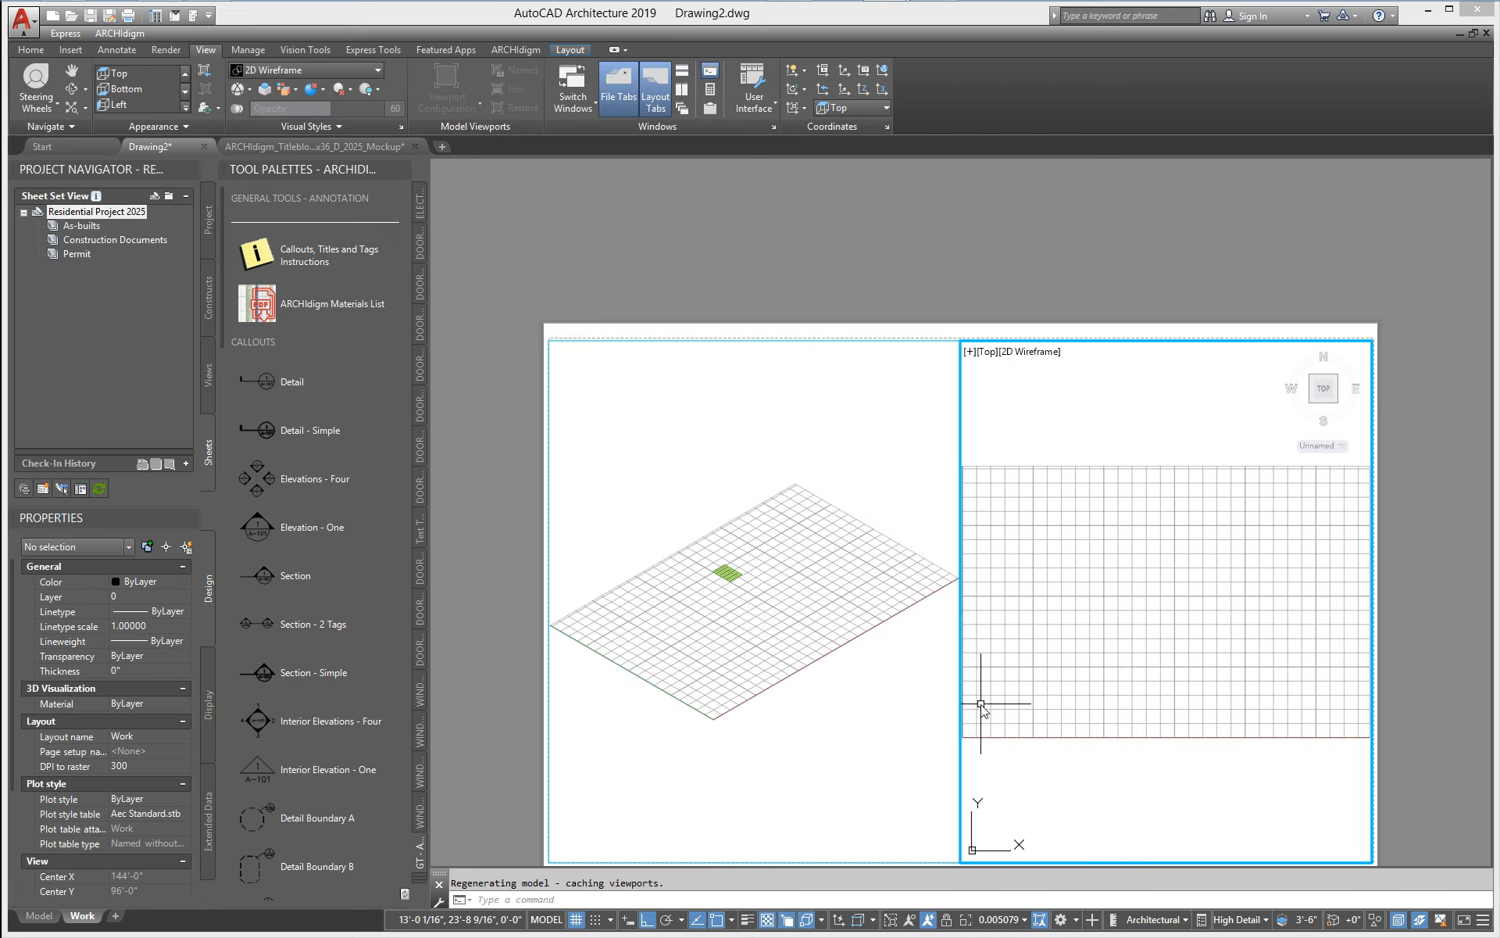
- Create sheet A2.1 titled "2nd FLOOR PLAN" in the Construction Documents subset and open it in the drawing editor
{"action": "double_click", "coordinate": [626, 223]}
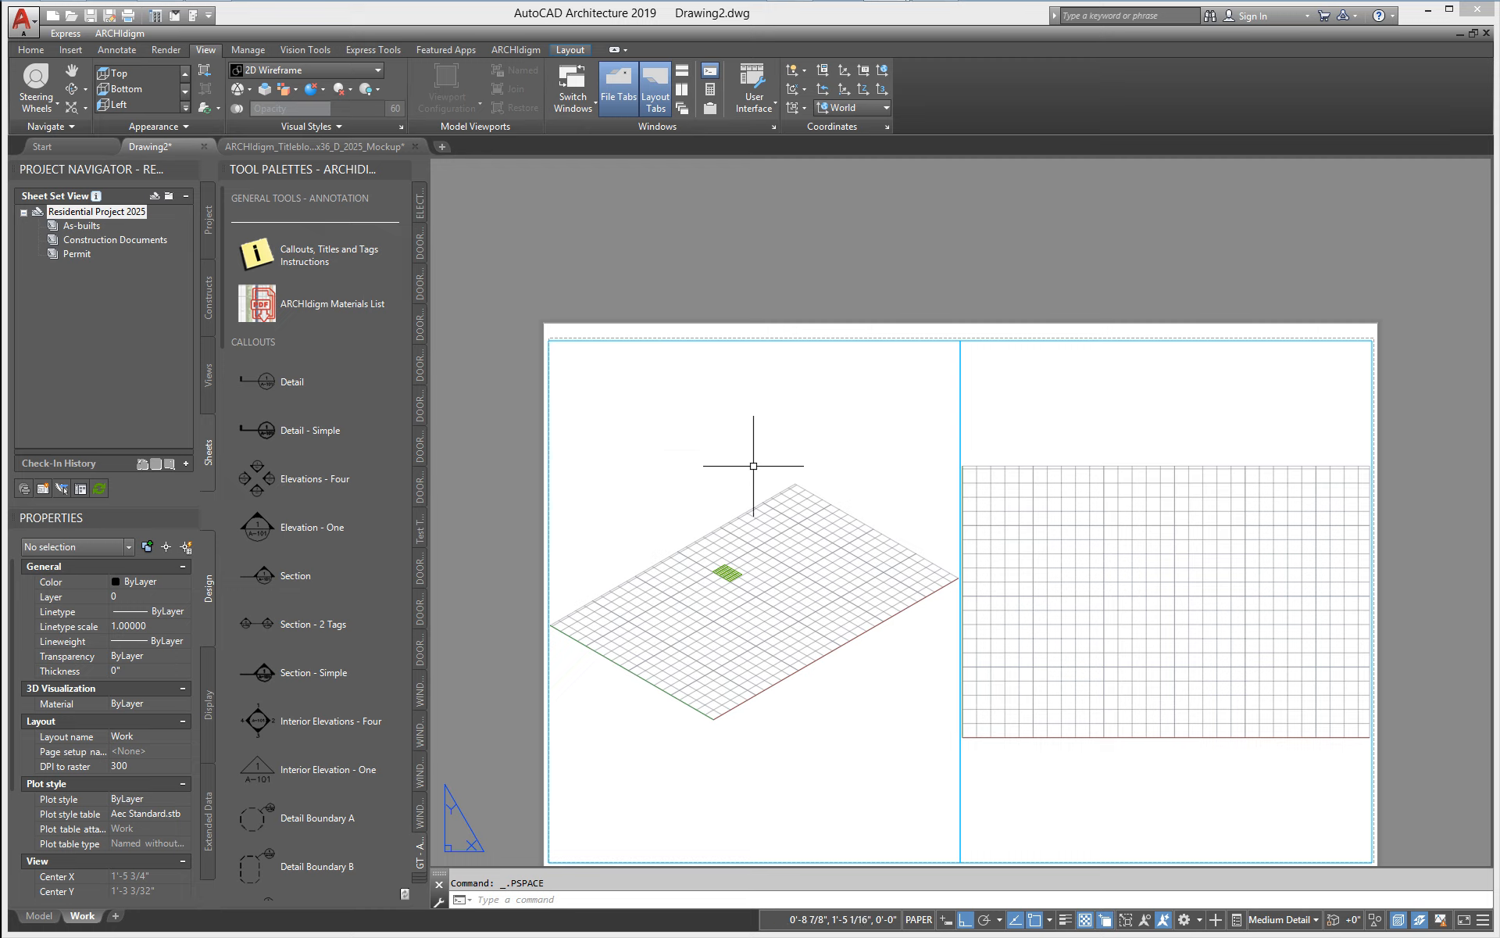
{"action": "middle_click_drag", "start_coordinate": [904, 495], "coordinate": [867, 419]}
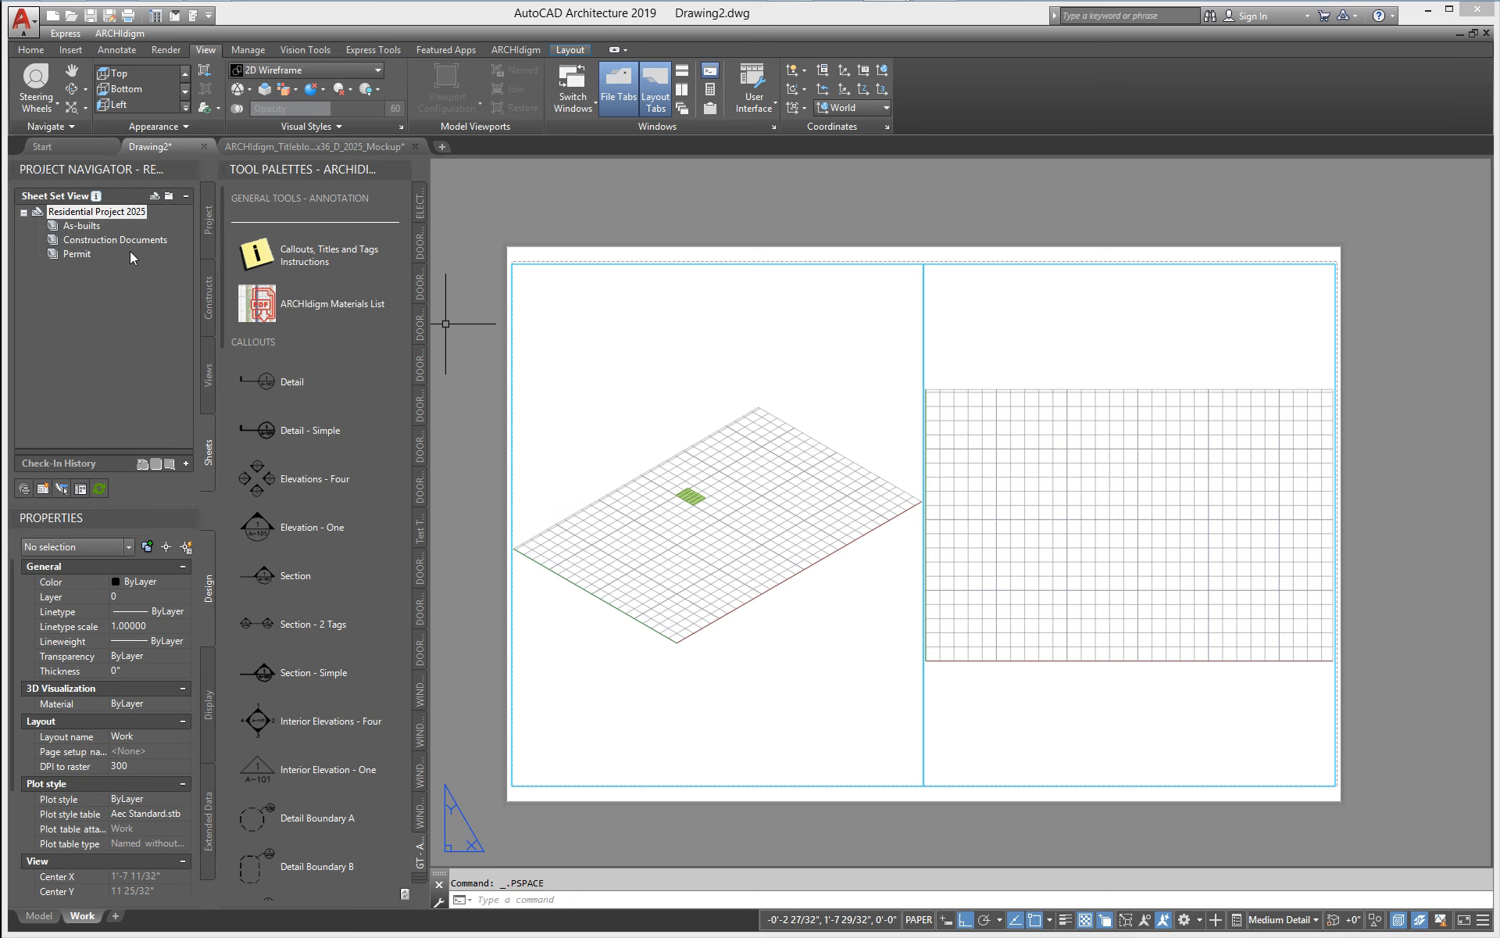
{"action": "right_click", "coordinate": [85, 243]}
{"action": "mouse_move", "coordinate": [149, 275]}
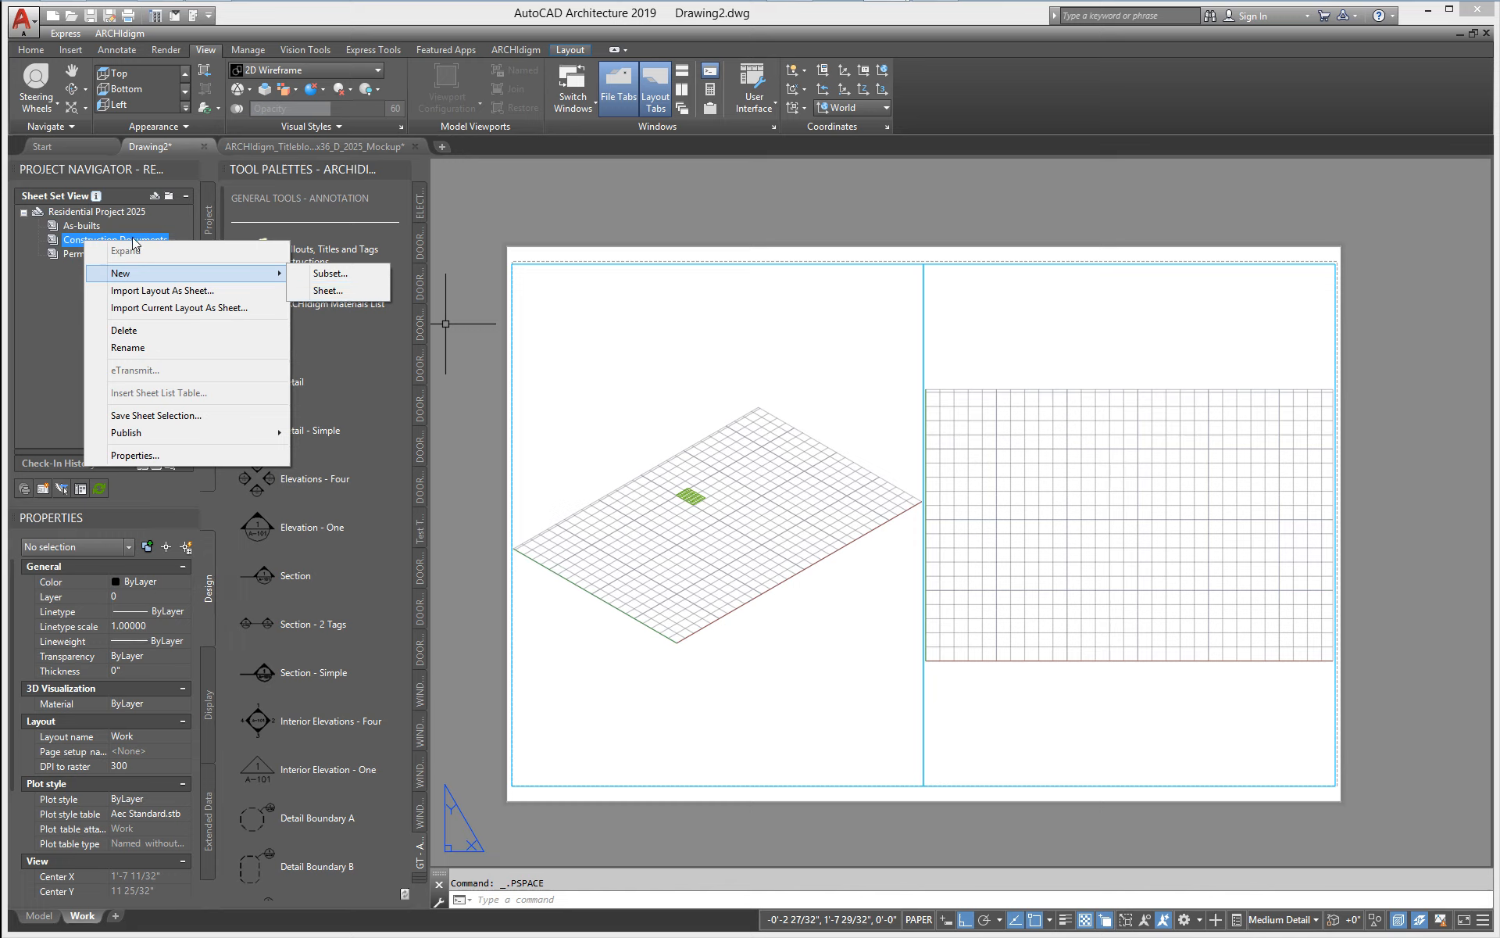
{"action": "left_click", "coordinate": [327, 291]}
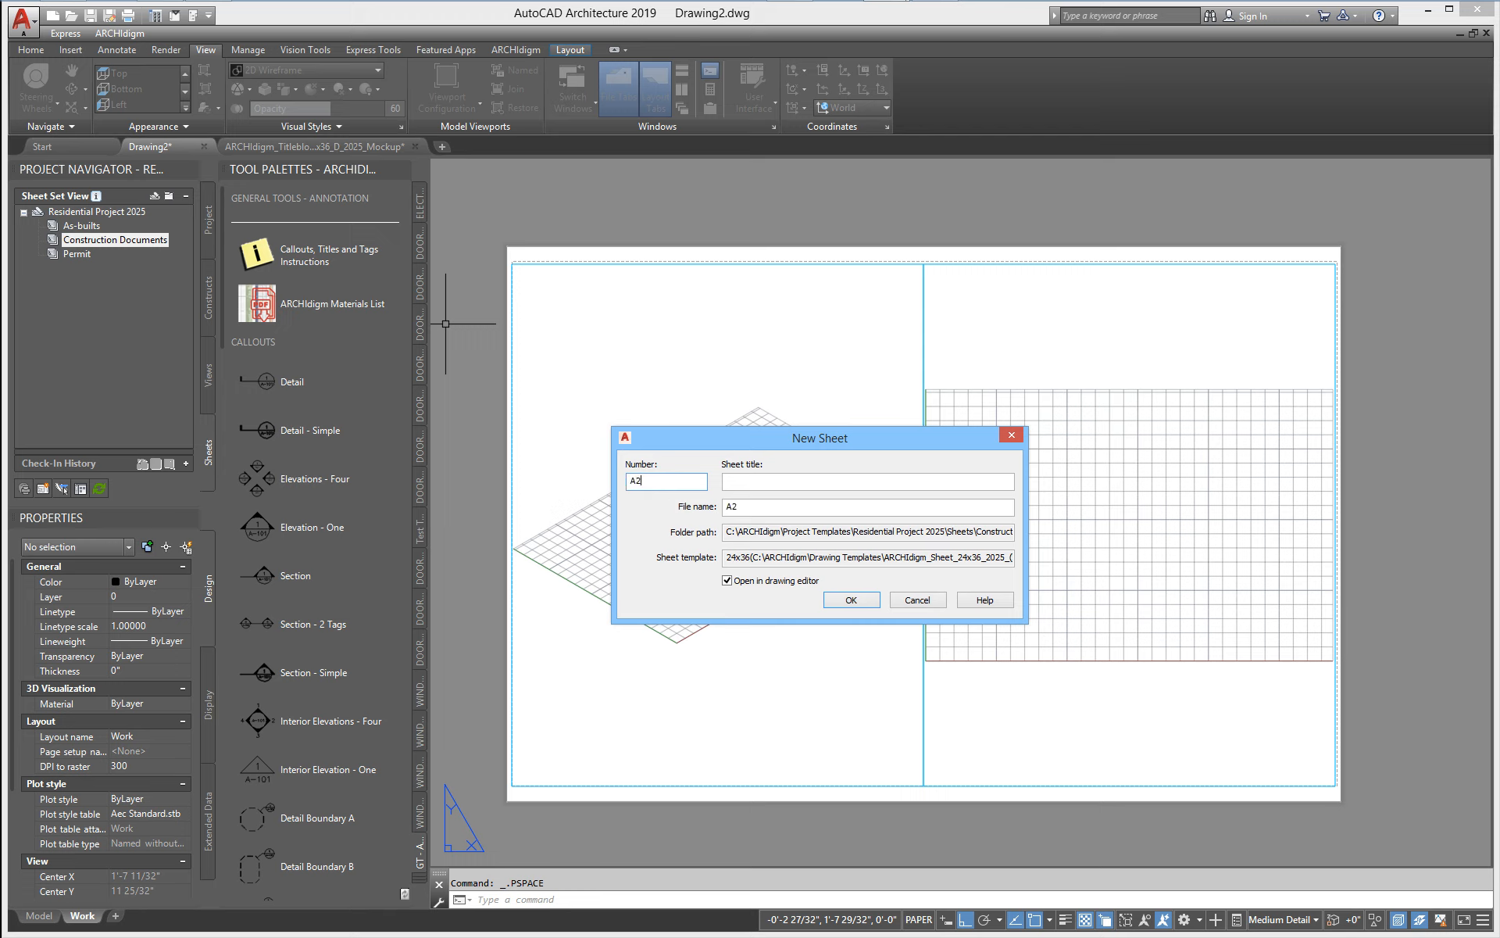
{"action": "left_click", "coordinate": [744, 482]}
{"action": "type", "text": "2nd FLOOR PLAN"}
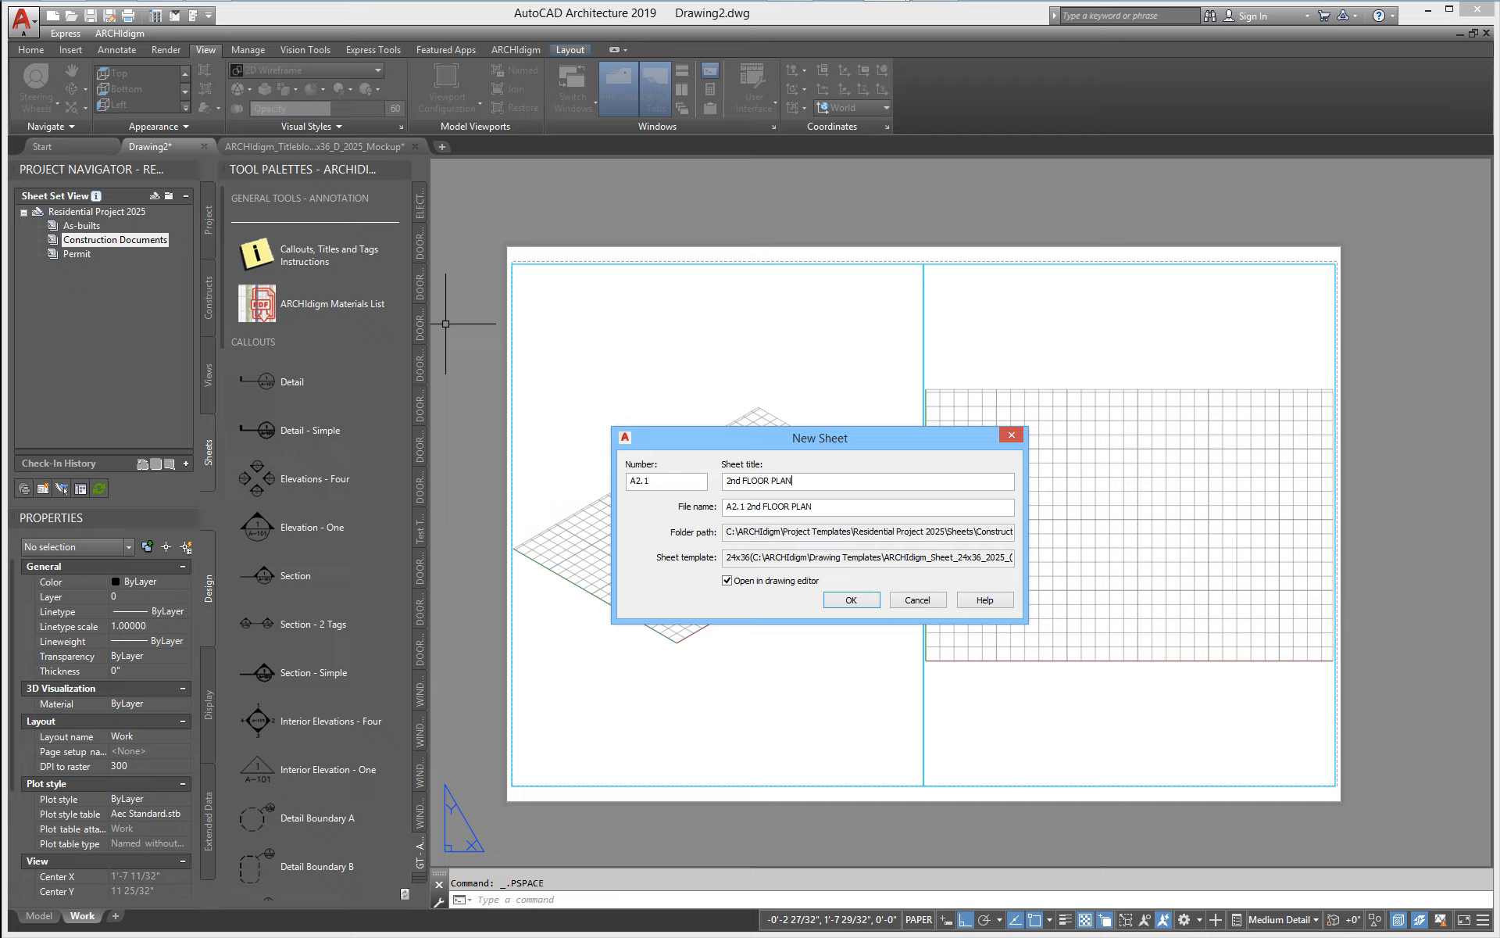
{"action": "left_click", "coordinate": [848, 600]}
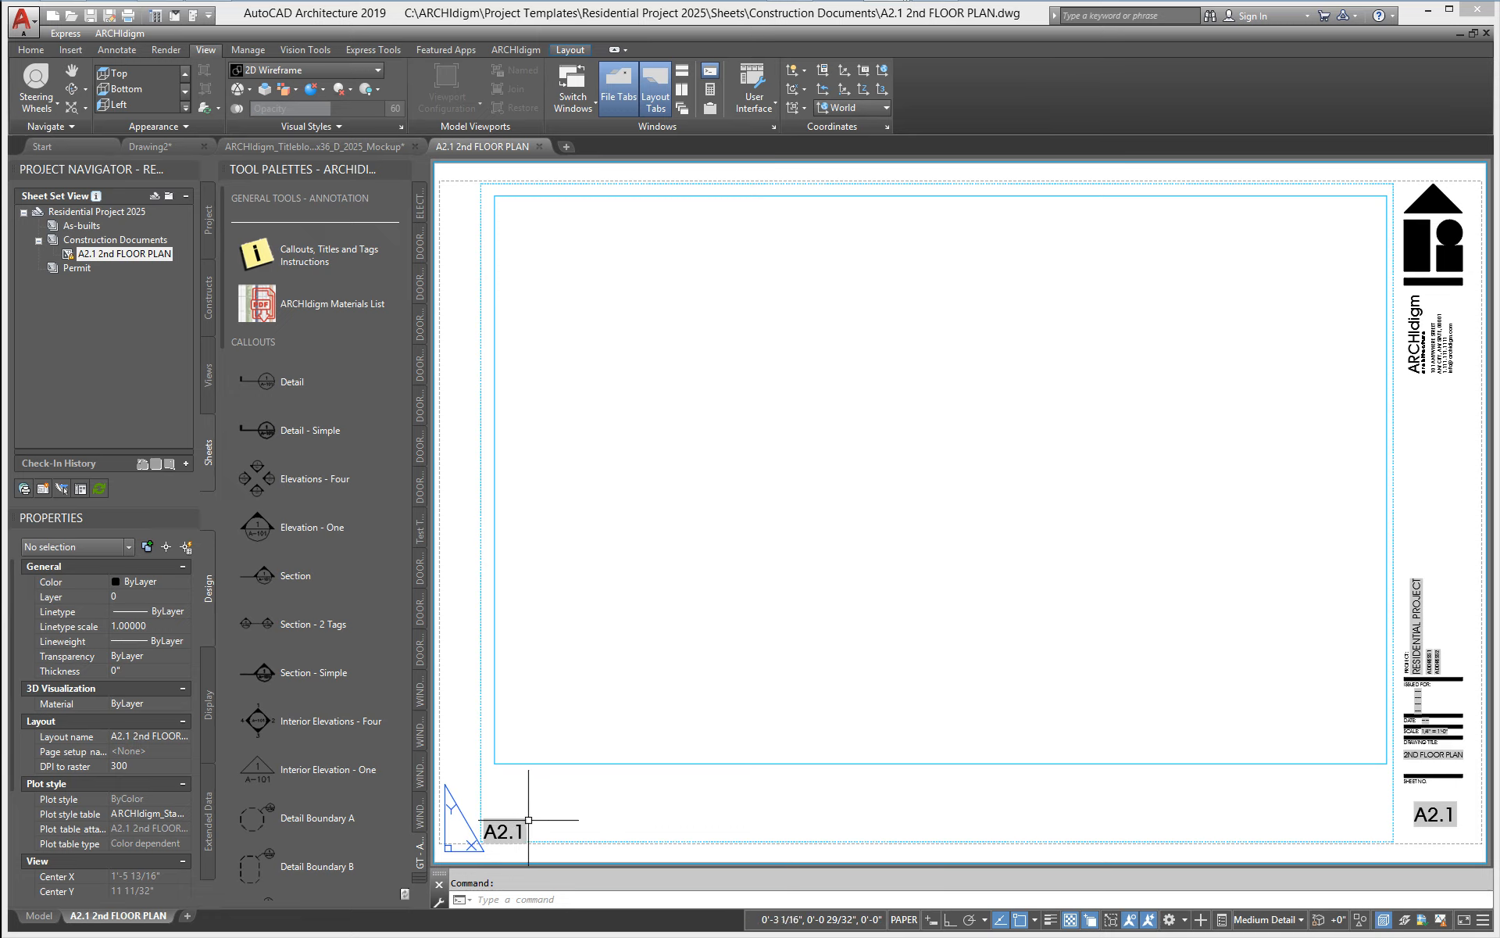
- Examine the new sheet's titleblock fields, including project, issued for, date, scale, drawing title and sheet number
{"action": "scroll", "coordinate": [1374, 773], "scroll_direction": "up", "scroll_amount": 6}
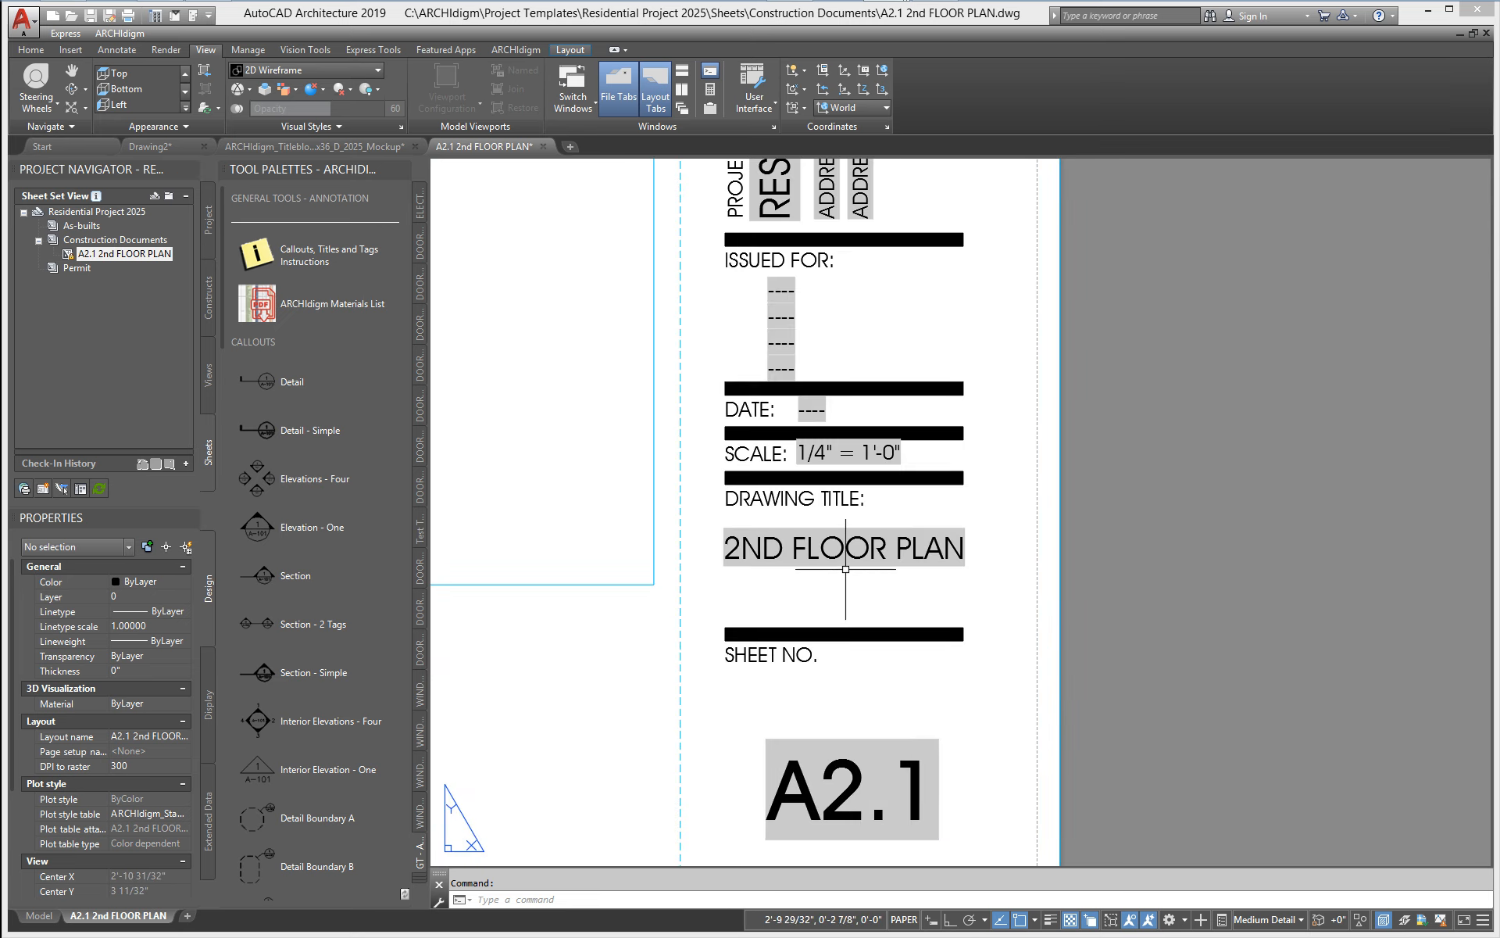
{"action": "middle_click_drag", "start_coordinate": [844, 699], "coordinate": [867, 617]}
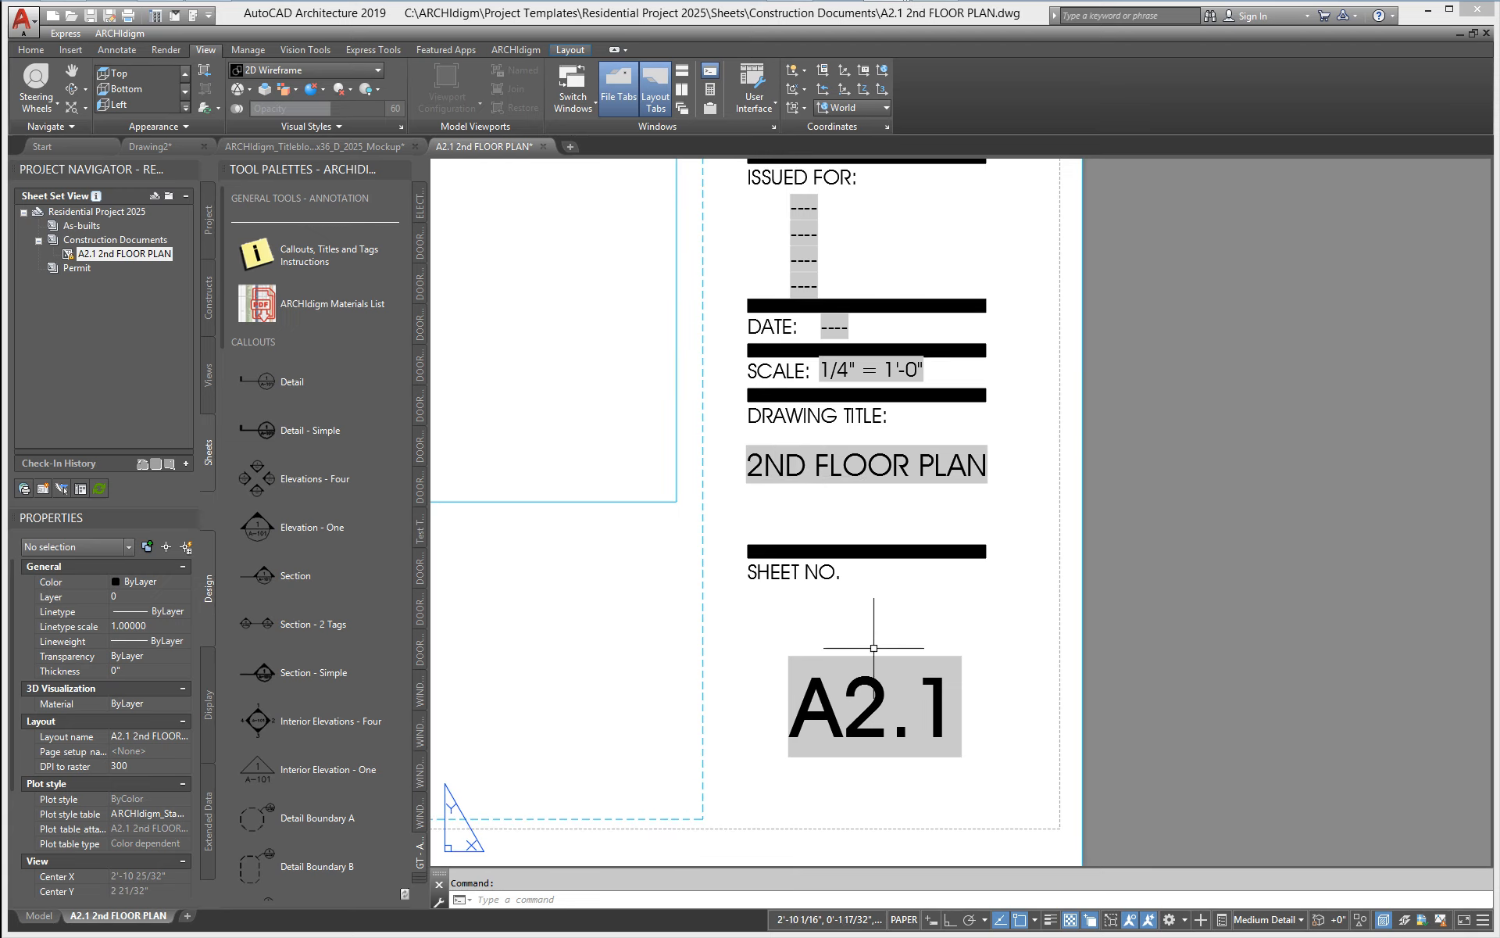
{"action": "middle_click_drag", "start_coordinate": [892, 535], "coordinate": [911, 671]}
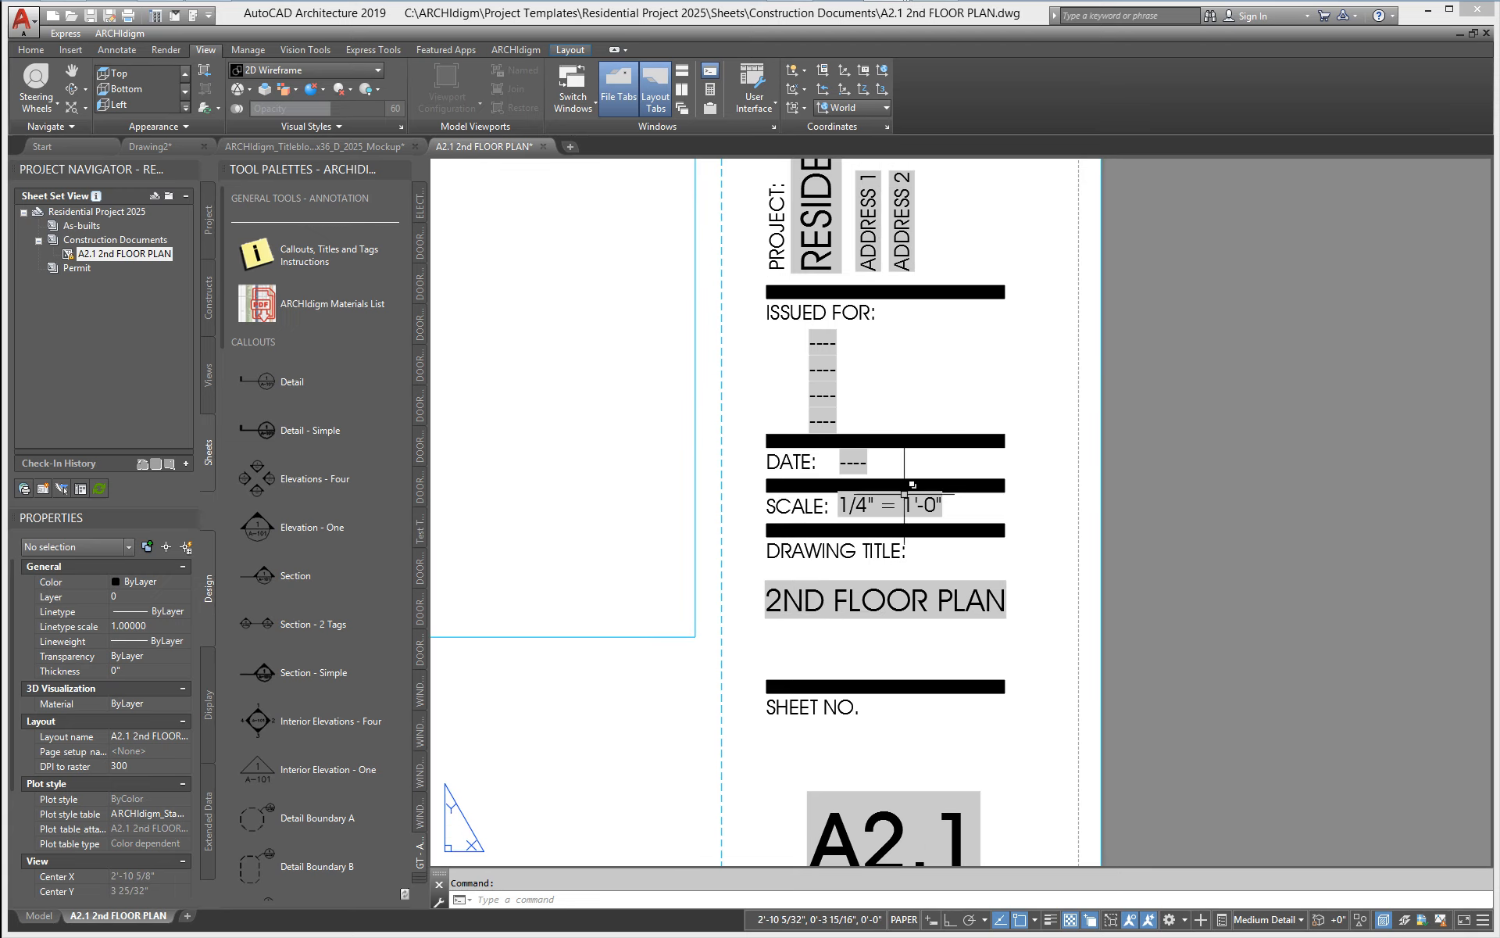
{"action": "scroll", "coordinate": [849, 518], "scroll_direction": "down", "scroll_amount": 1}
{"action": "middle_click_drag", "start_coordinate": [683, 554], "coordinate": [755, 607]}
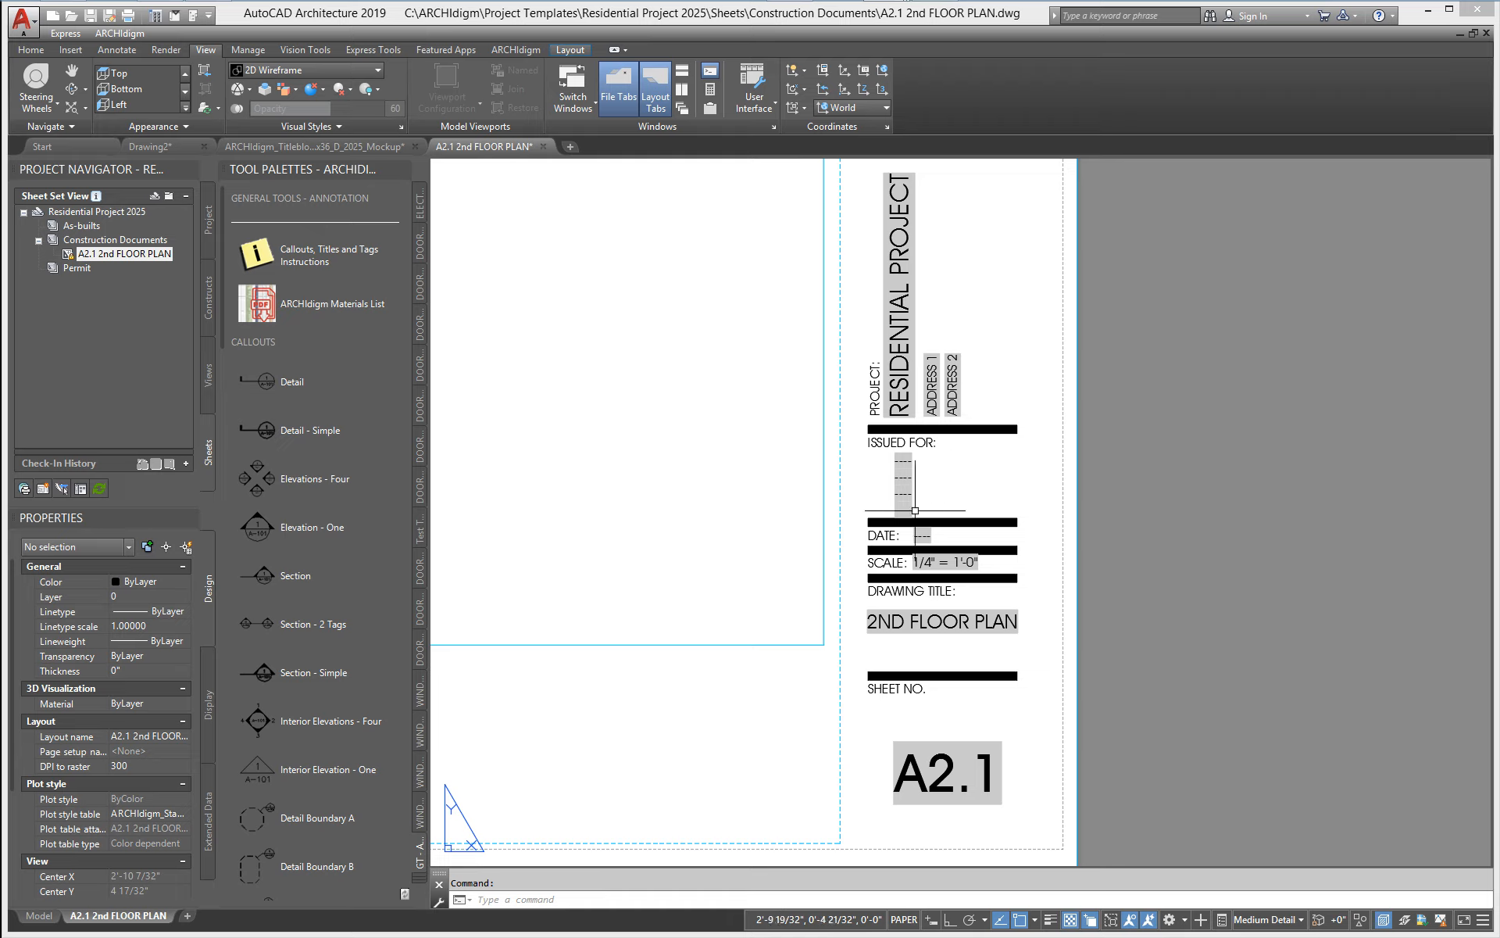
{"action": "scroll", "coordinate": [927, 536], "scroll_direction": "up", "scroll_amount": 2}
{"action": "scroll", "coordinate": [926, 536], "scroll_direction": "down", "scroll_amount": 1}
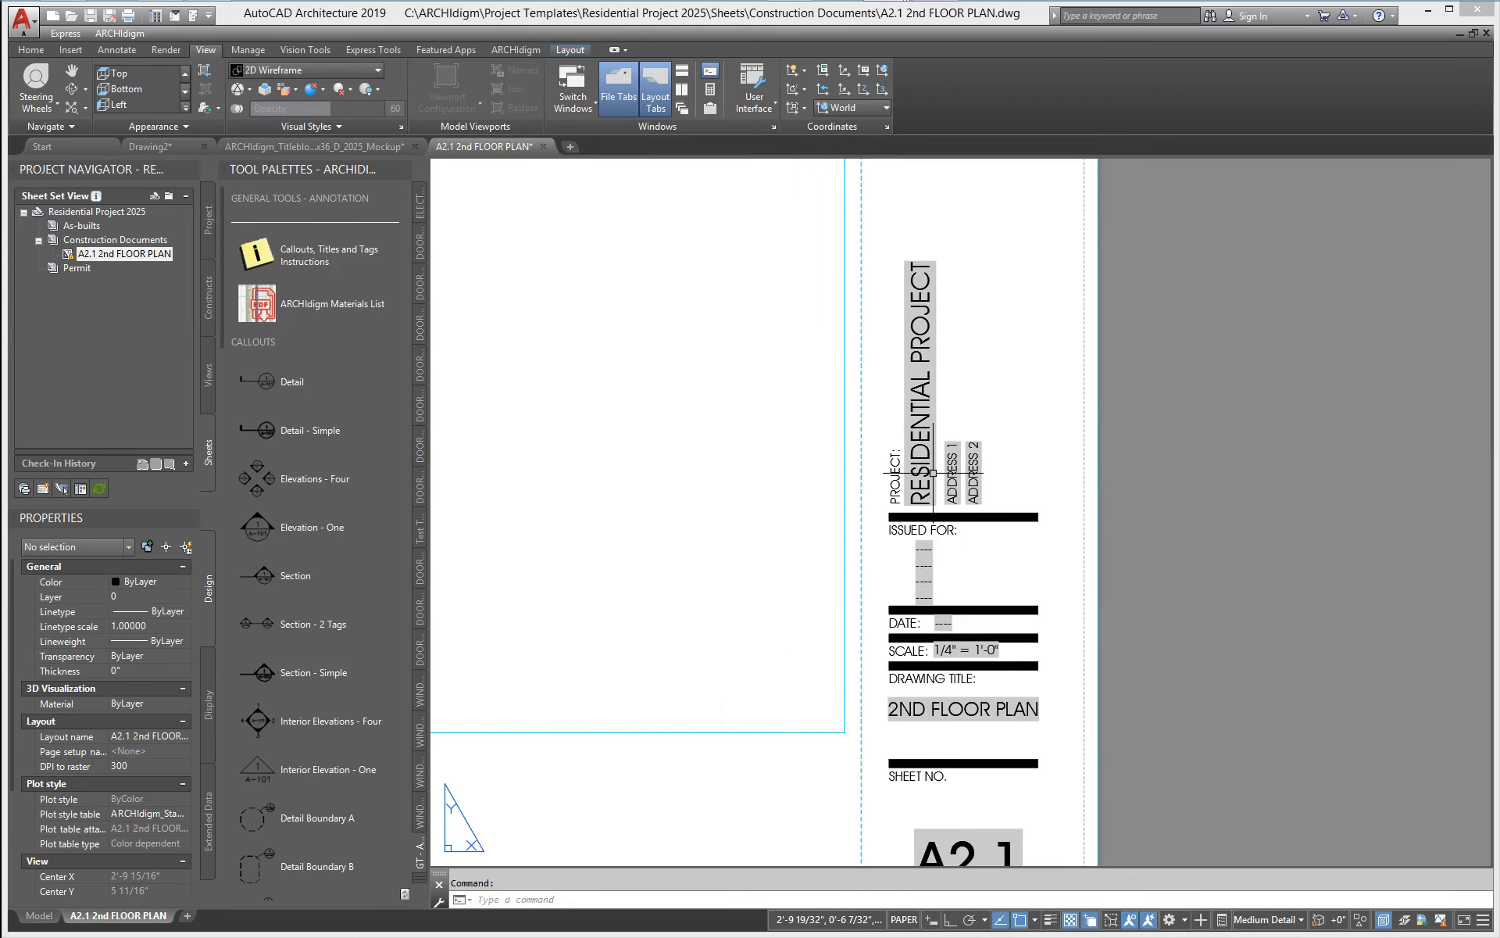
{"action": "scroll", "coordinate": [986, 569], "scroll_direction": "down", "scroll_amount": 2}
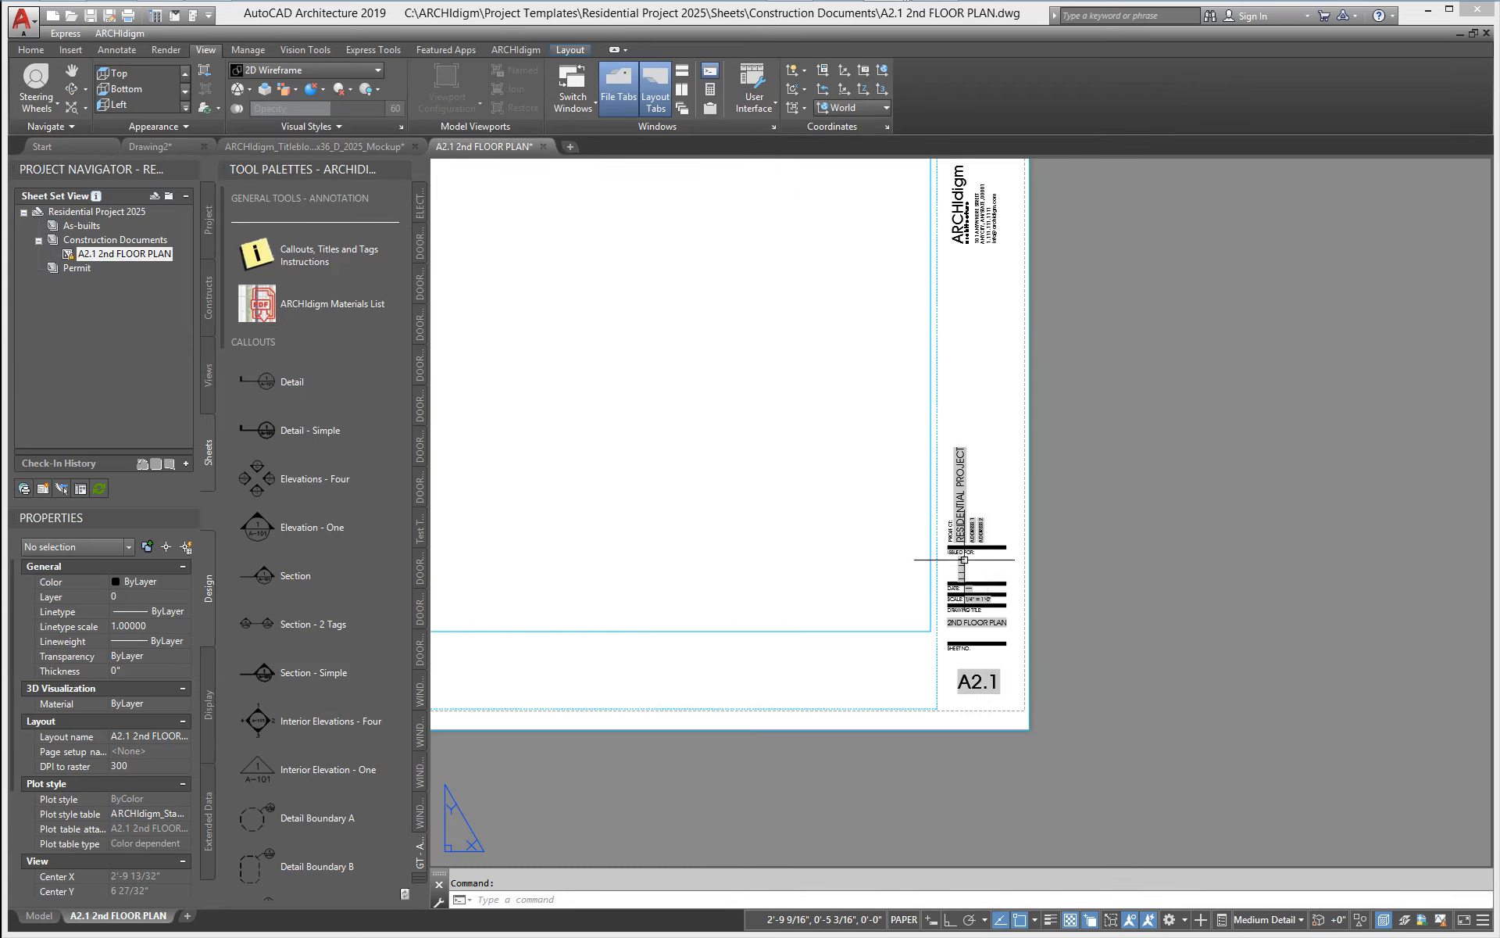
{"action": "middle_click_drag", "start_coordinate": [838, 550], "coordinate": [1266, 660]}
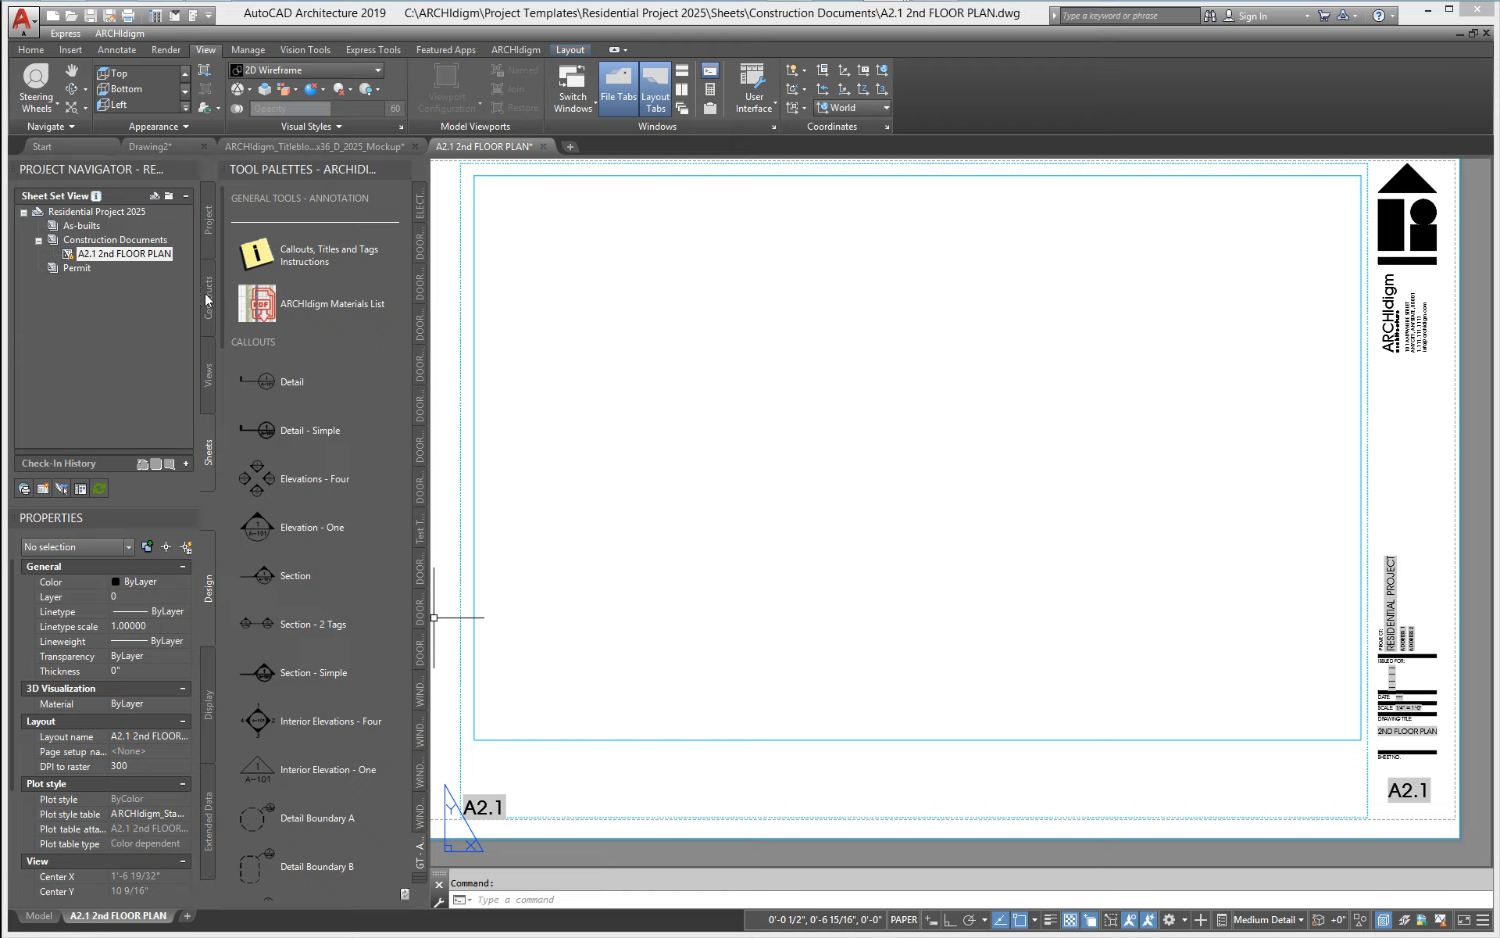
- Open the drawing template ARCHIdigm_Sheet_24x36_2025_(Imperial Ctb).dwt from C:\ARCHIdigm\Drawing Templates
{"action": "left_click", "coordinate": [23, 20]}
{"action": "left_click", "coordinate": [83, 114]}
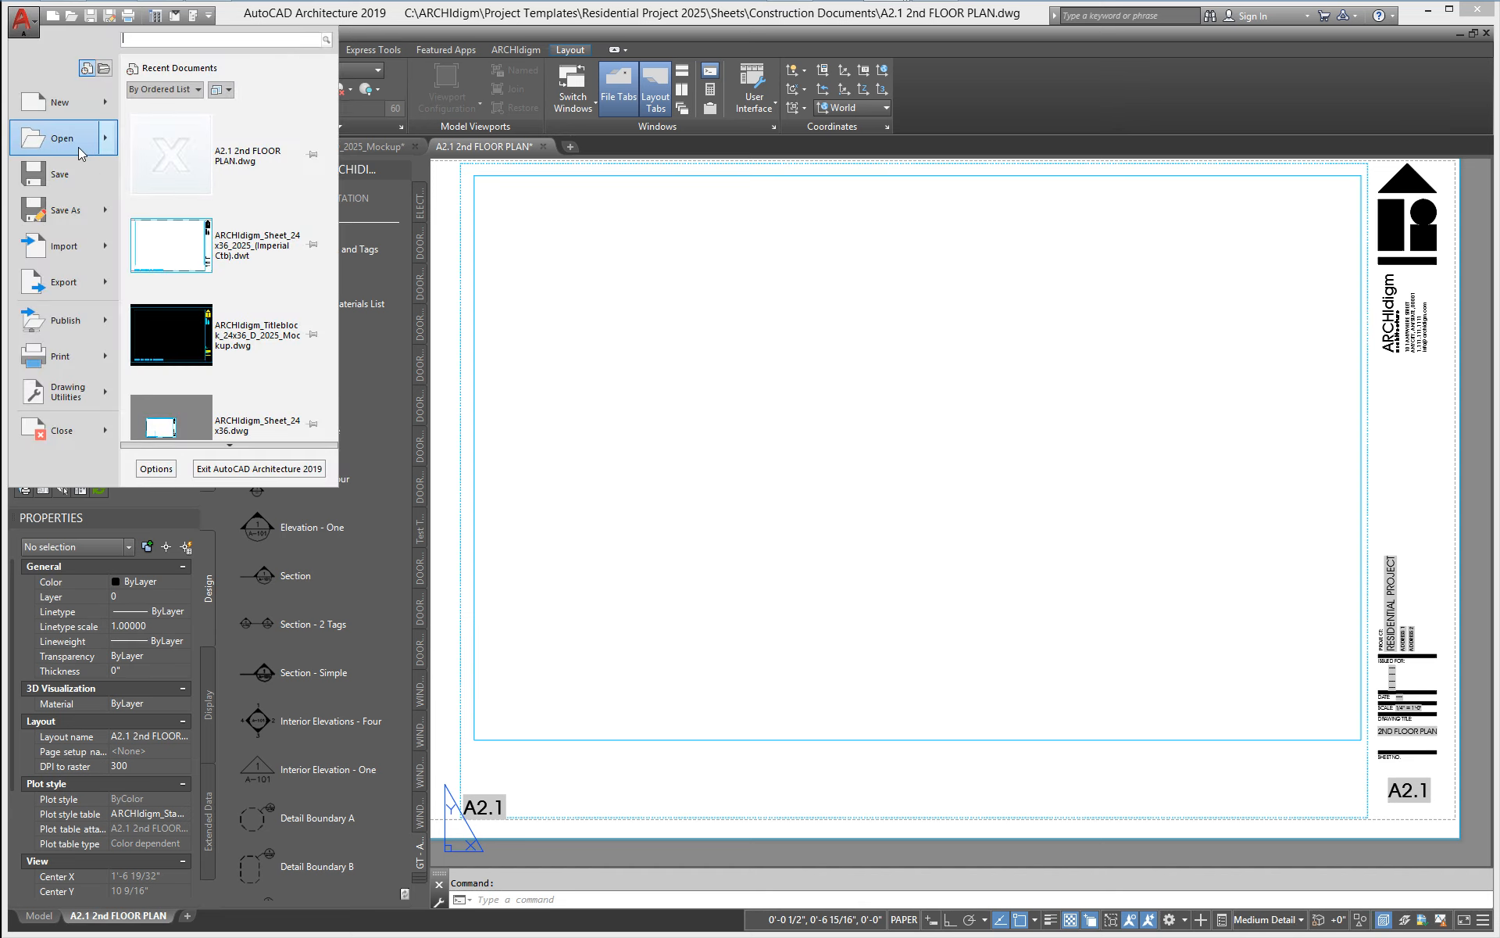
{"action": "left_click", "coordinate": [717, 235]}
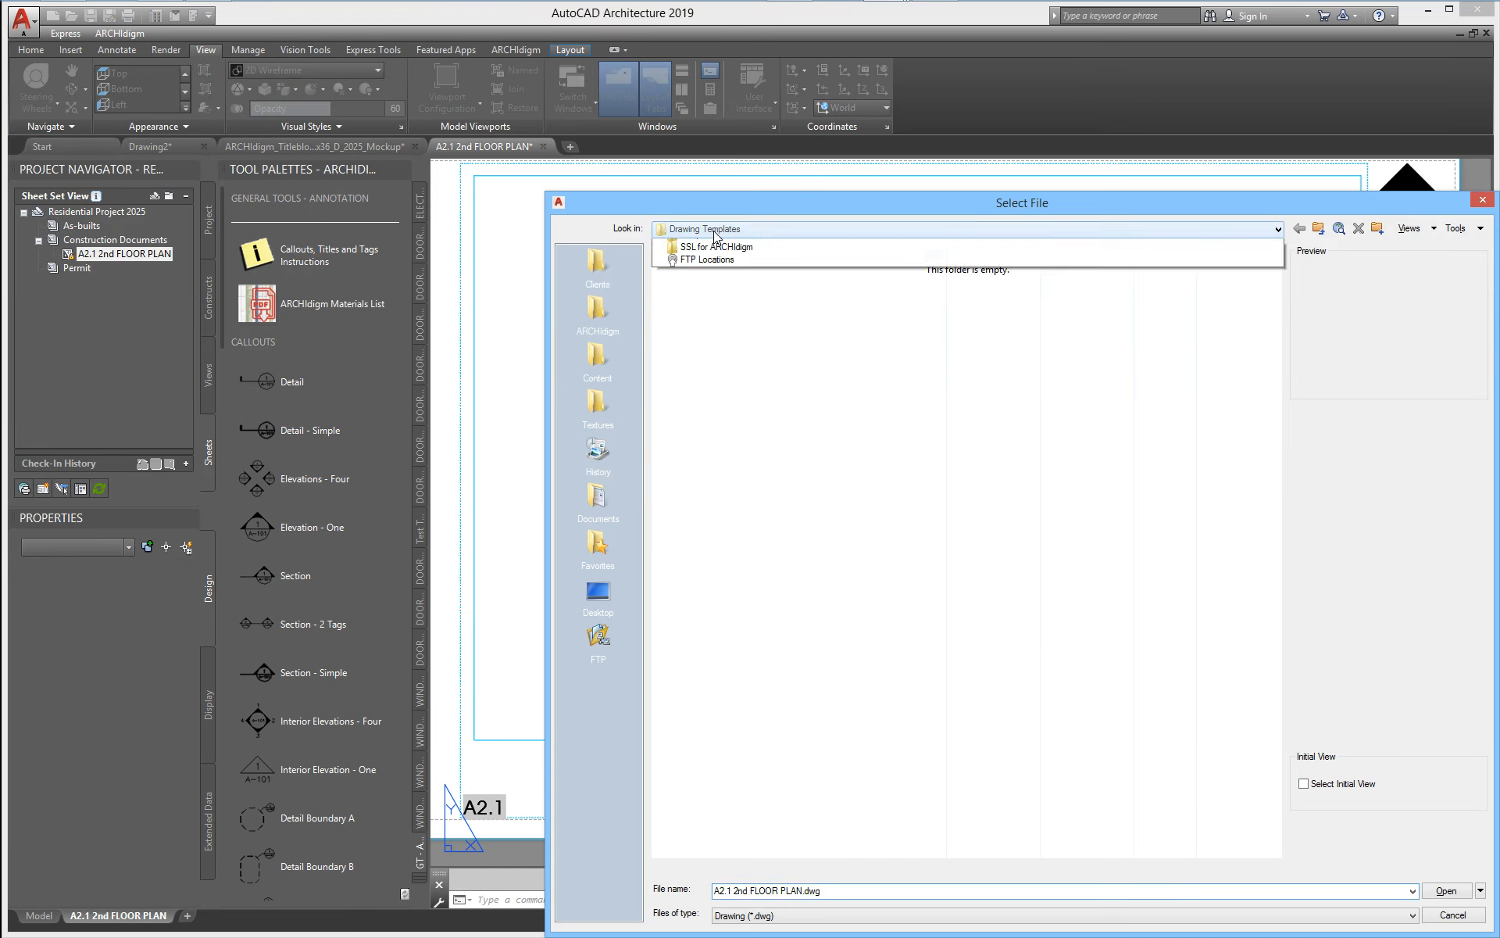
{"action": "left_click", "coordinate": [718, 235]}
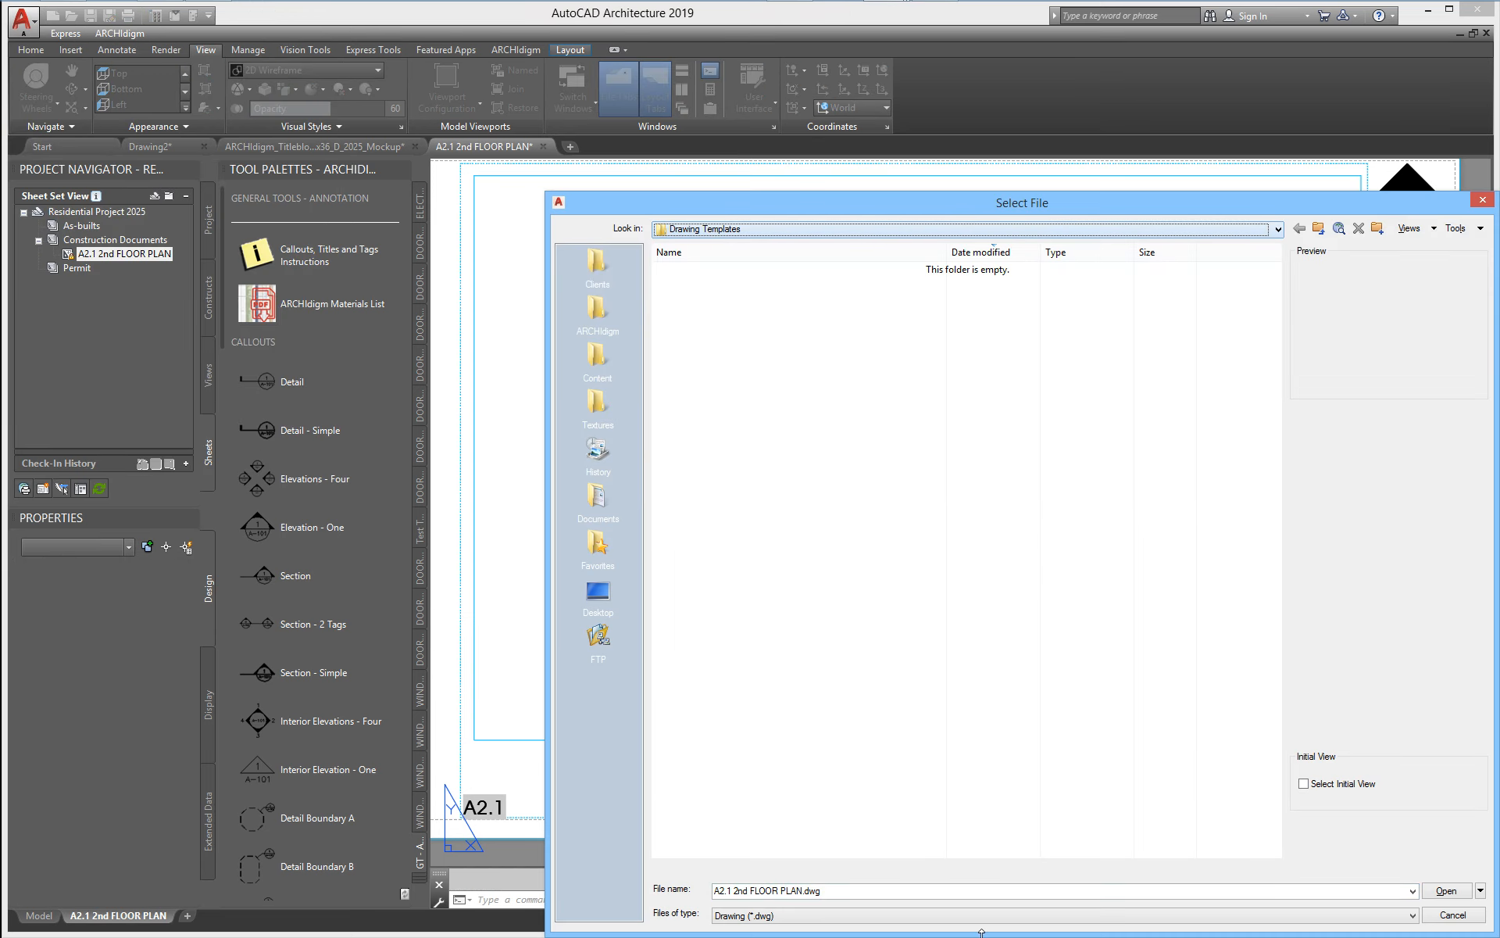
{"action": "left_click", "coordinate": [786, 916]}
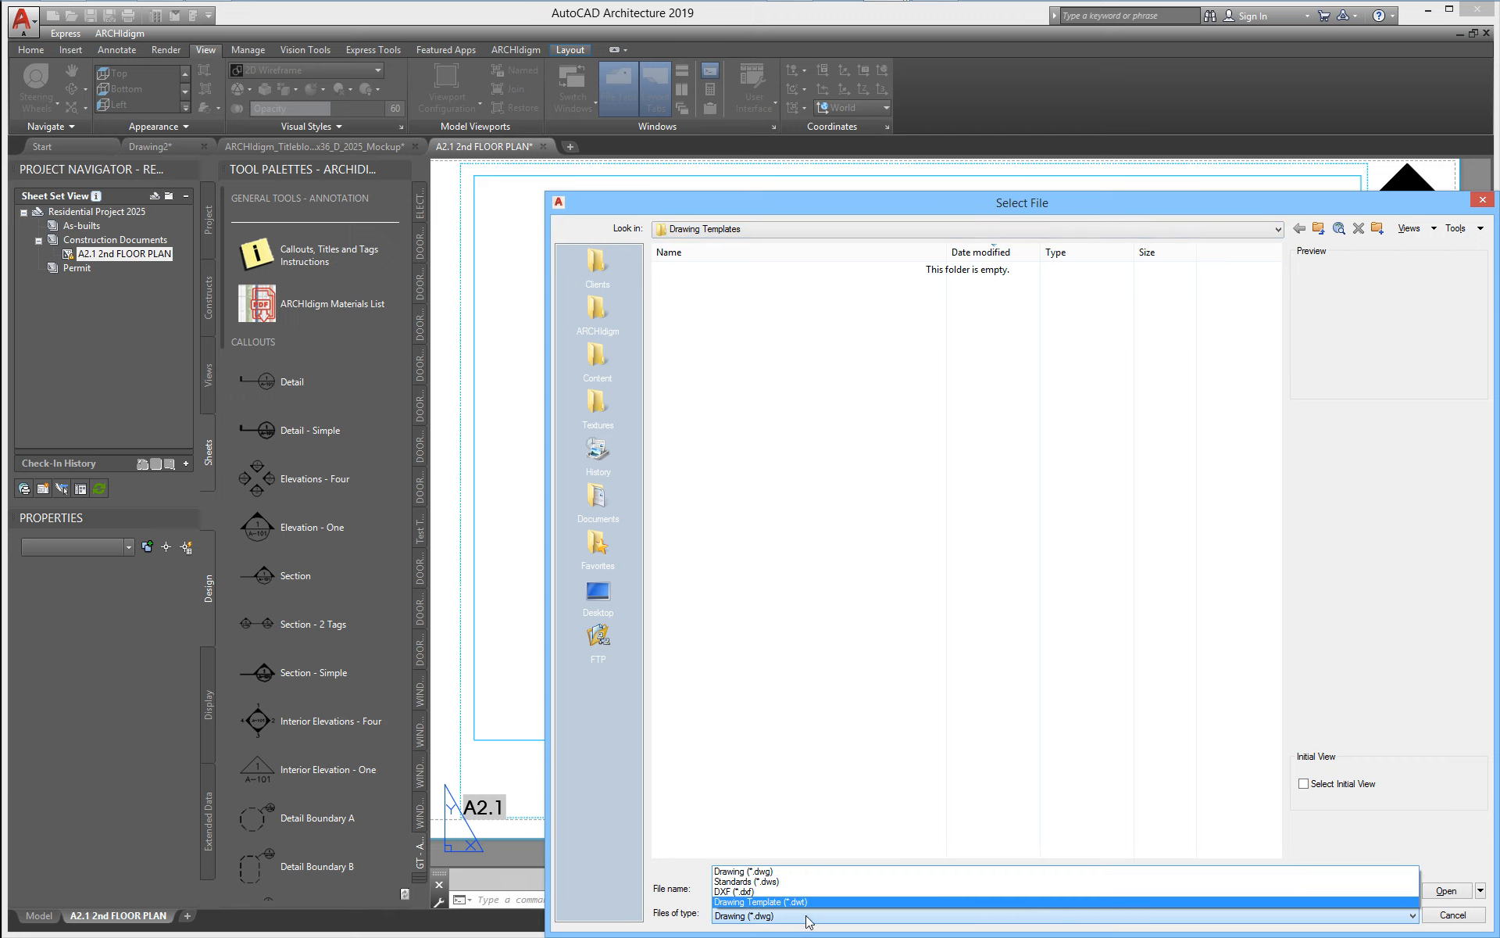
{"action": "left_click", "coordinate": [804, 901]}
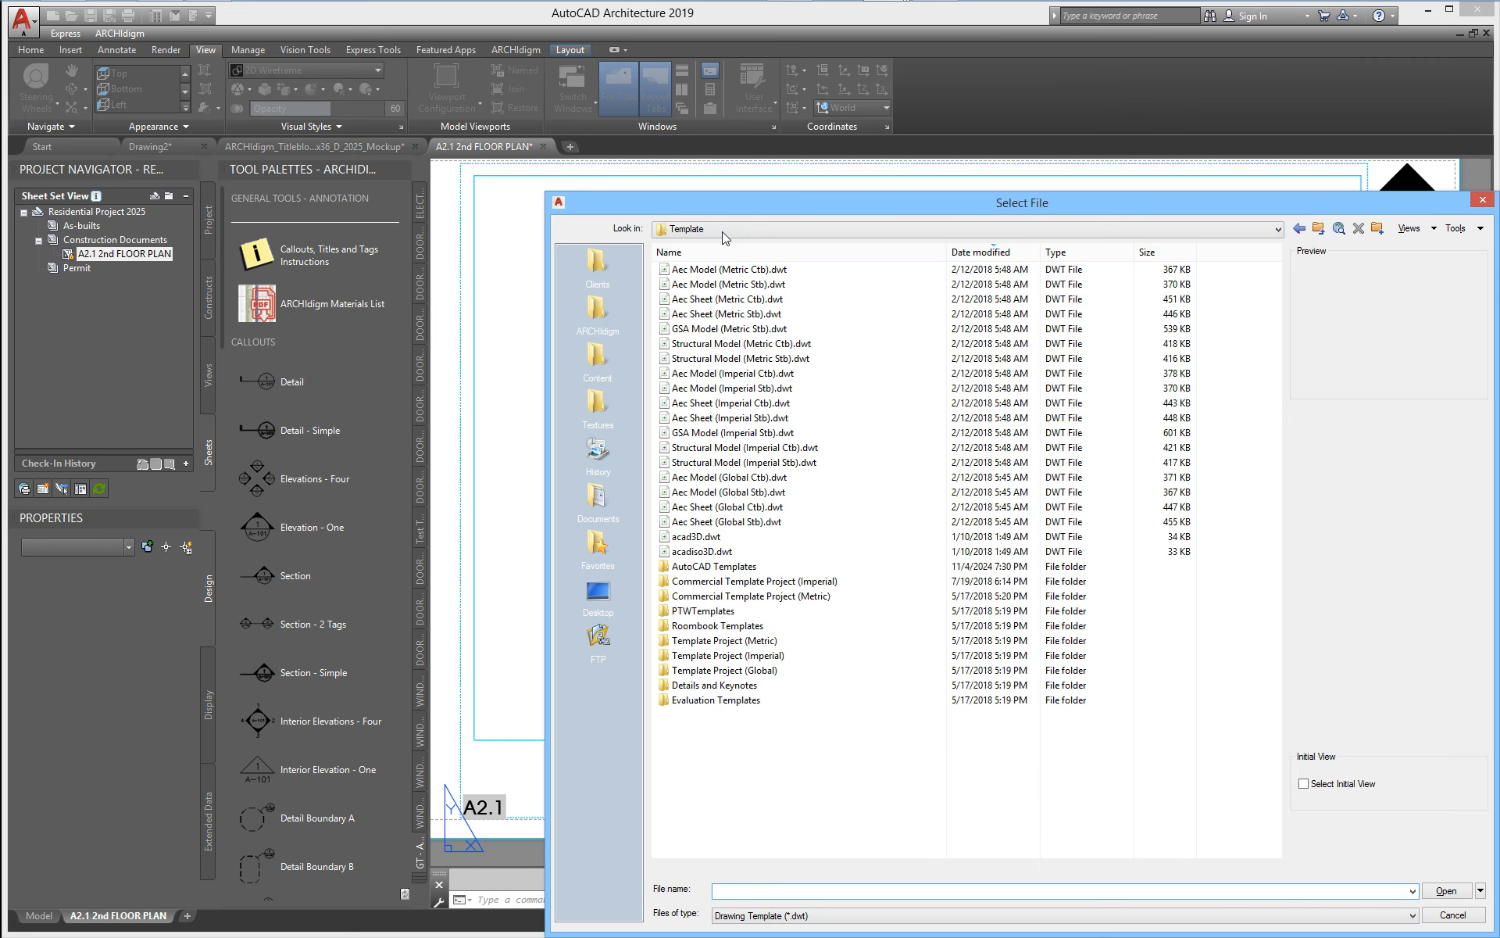
{"action": "left_click", "coordinate": [724, 231]}
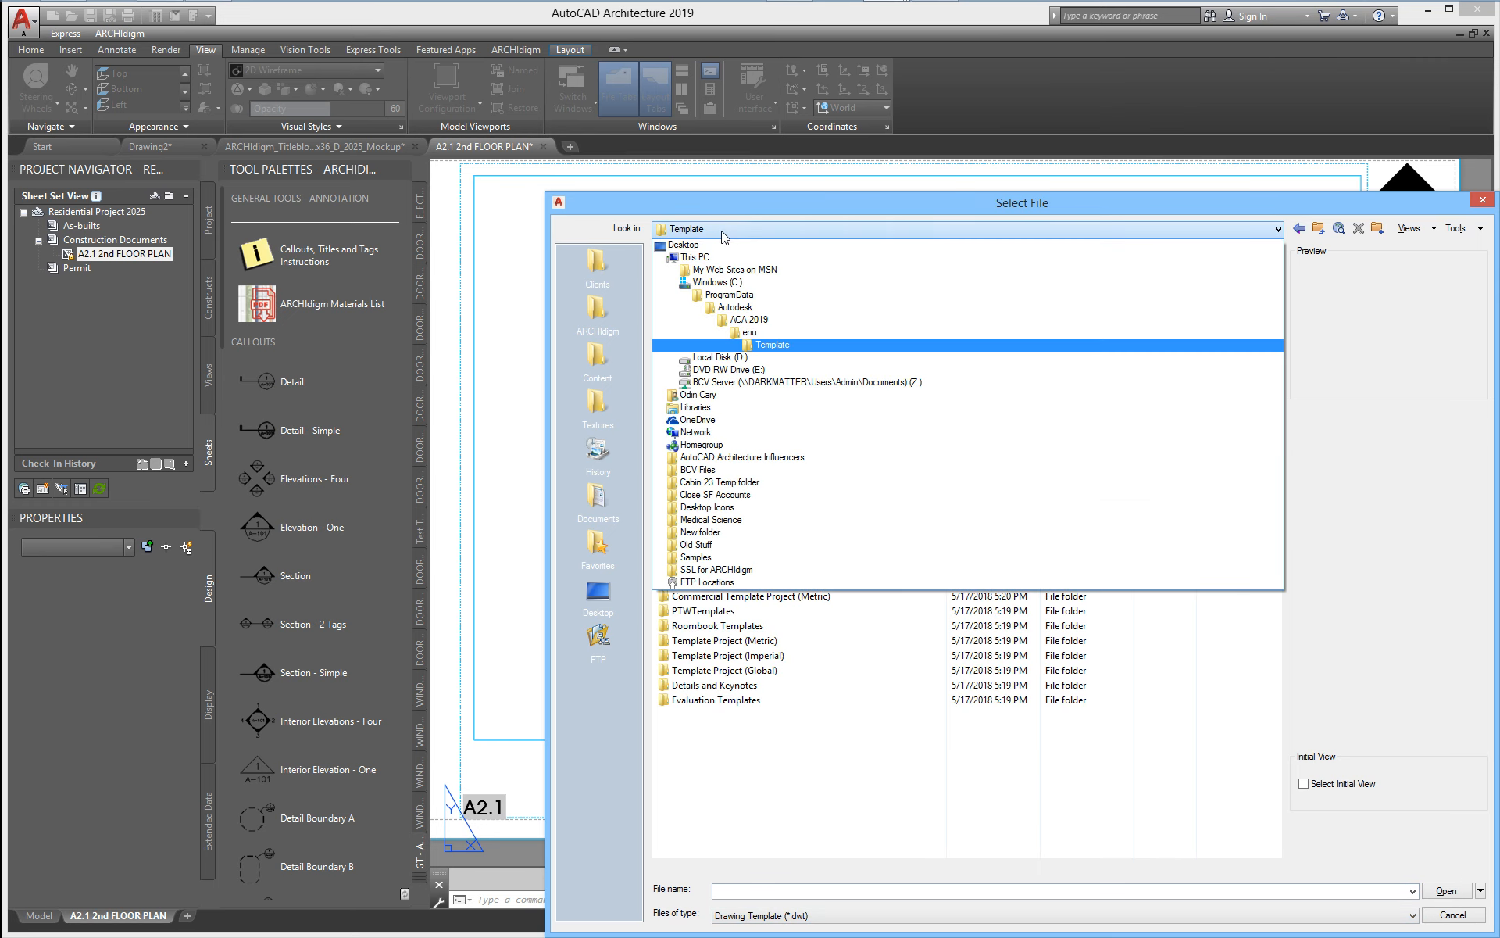
{"action": "left_click", "coordinate": [735, 283]}
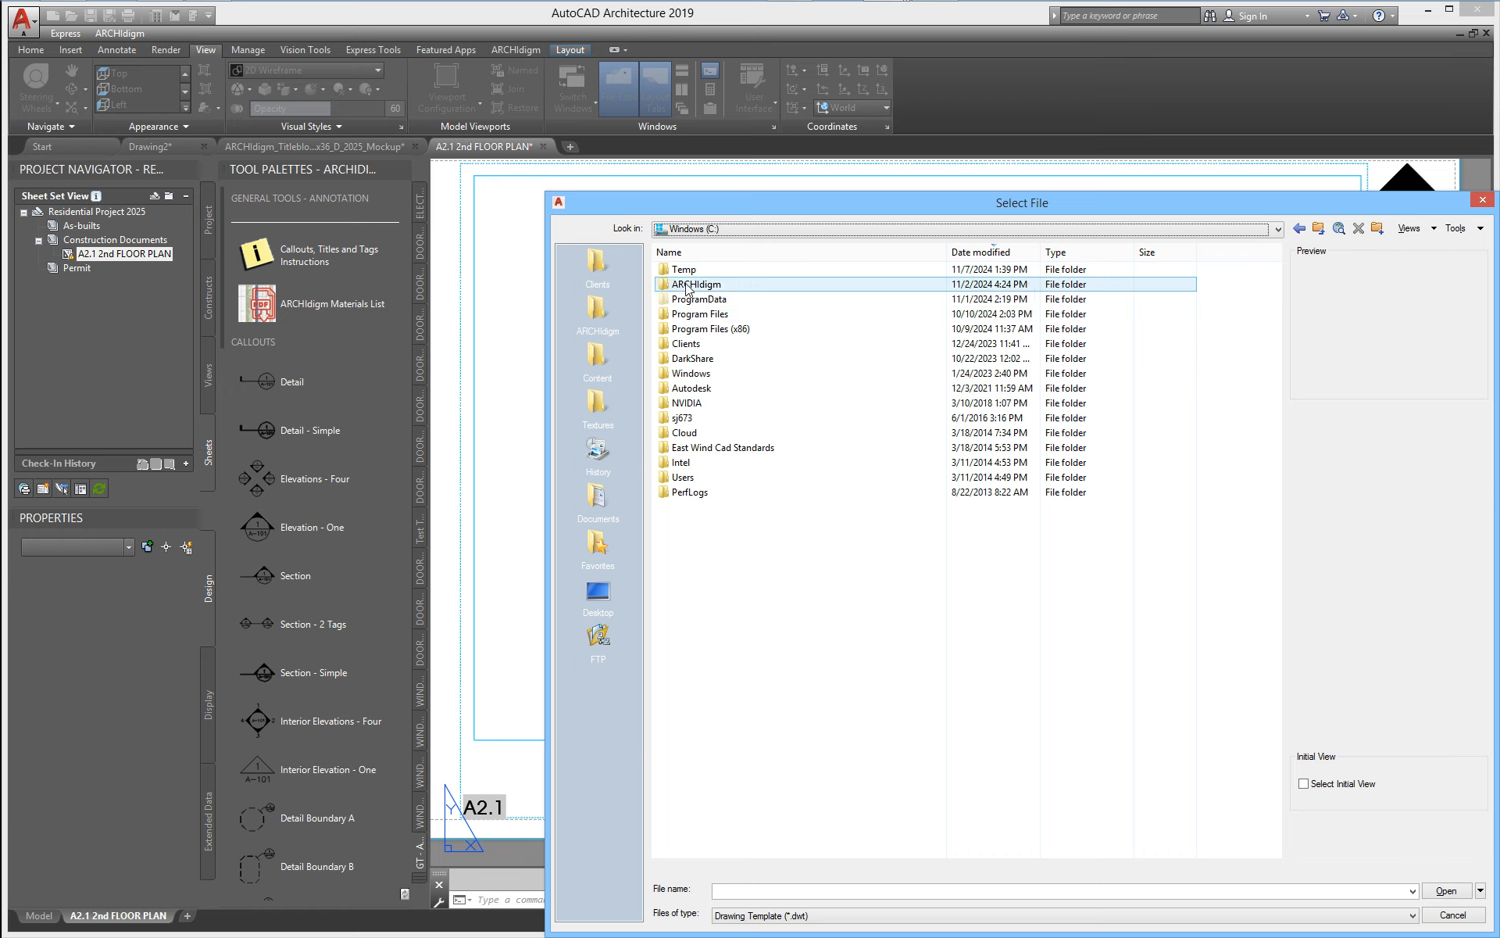
{"action": "double_click", "coordinate": [692, 285]}
{"action": "double_click", "coordinate": [692, 270]}
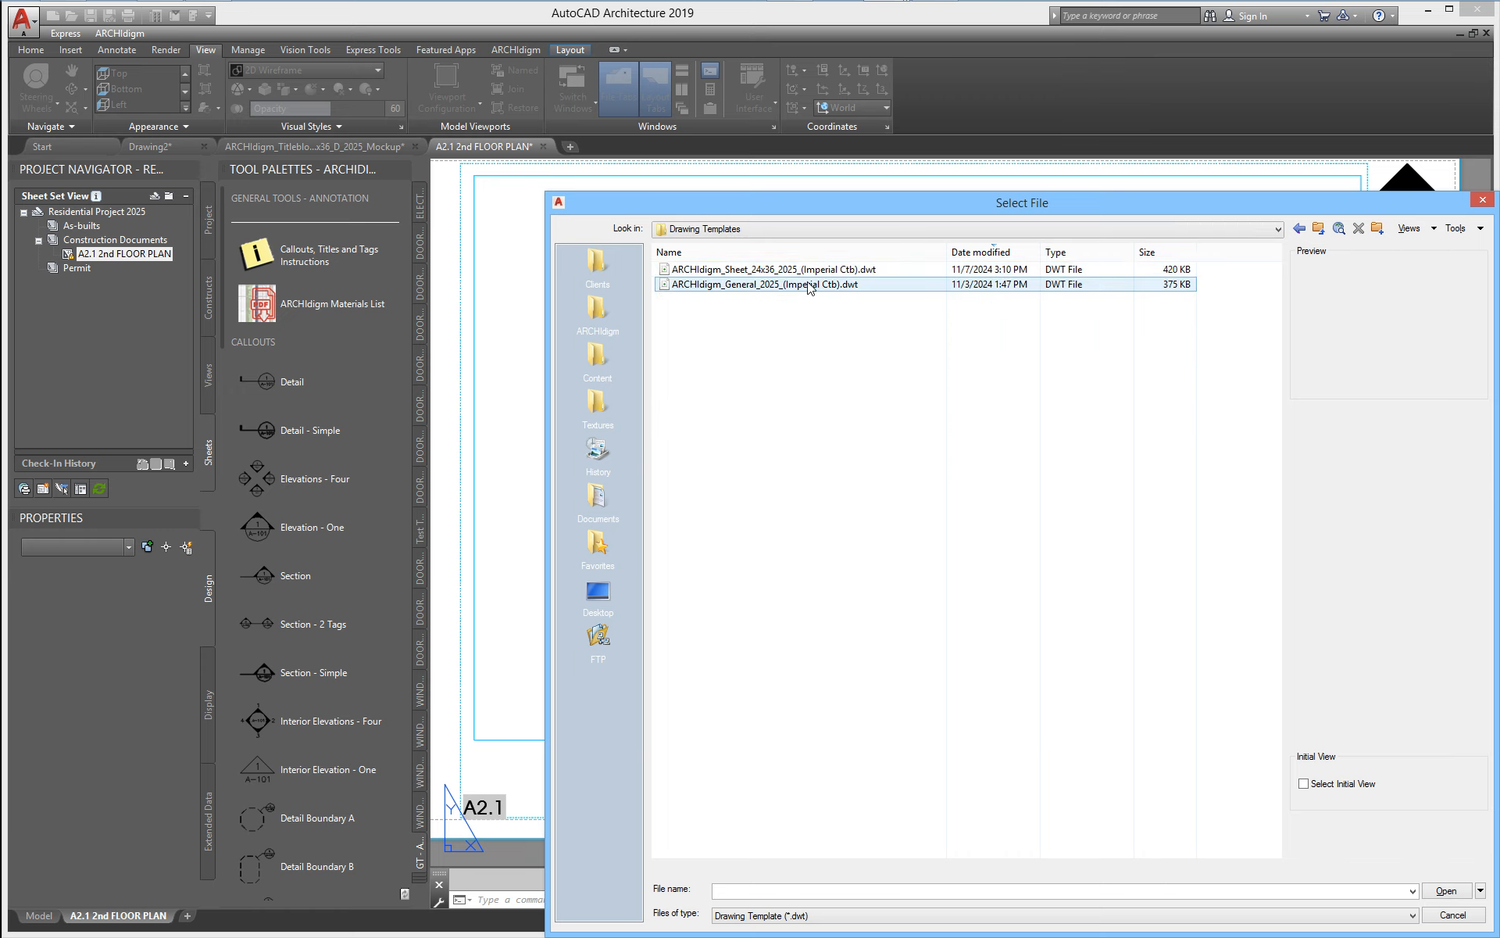
{"action": "left_click", "coordinate": [738, 270]}
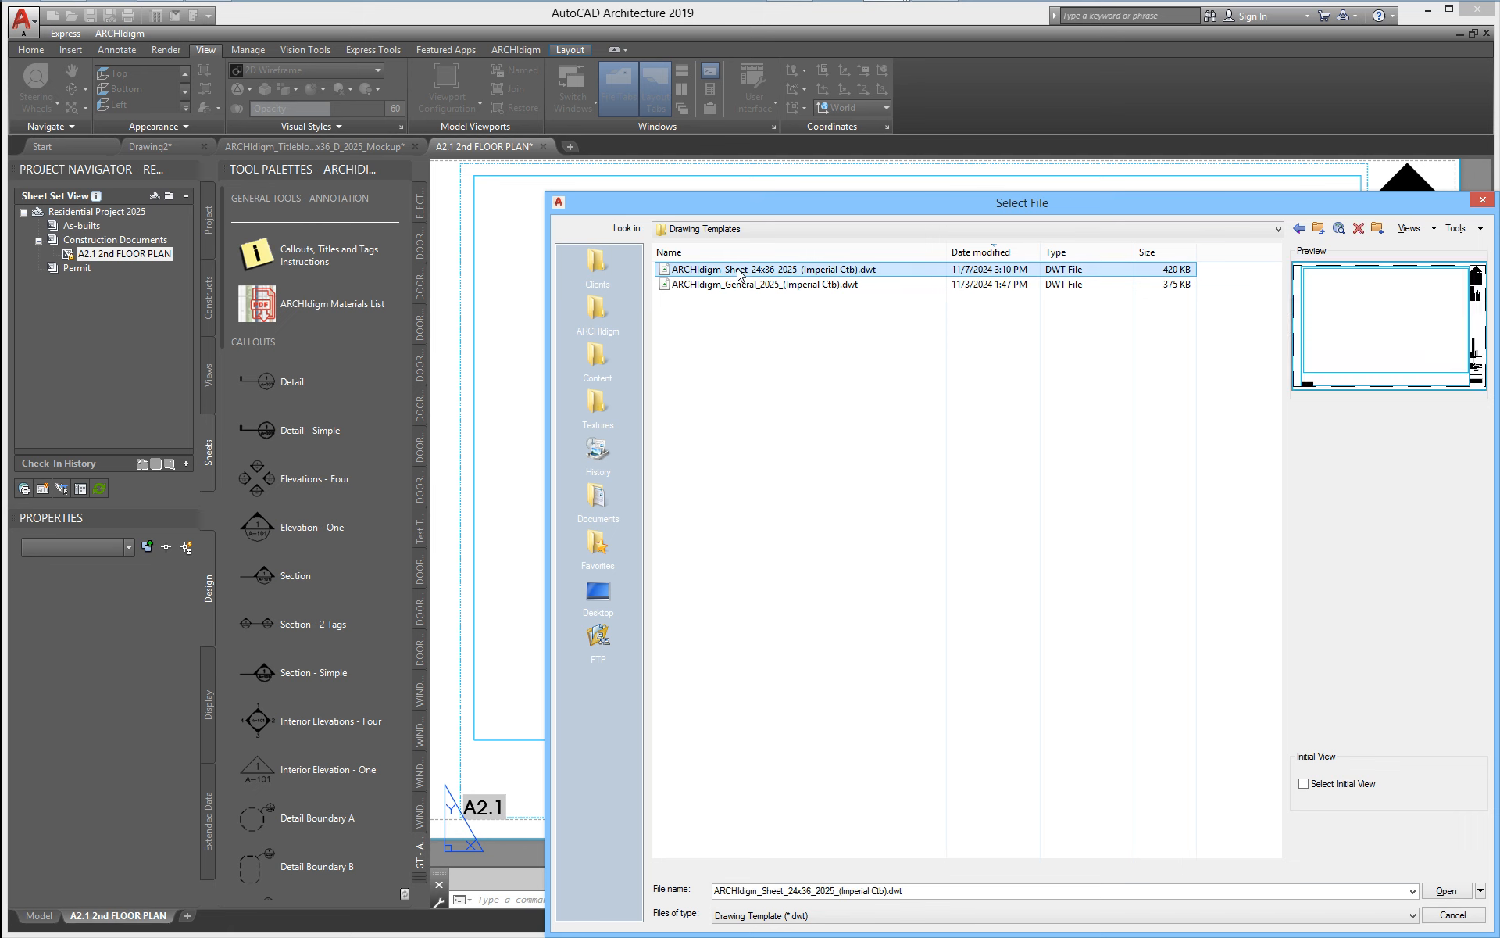
{"action": "left_click", "coordinate": [1445, 892]}
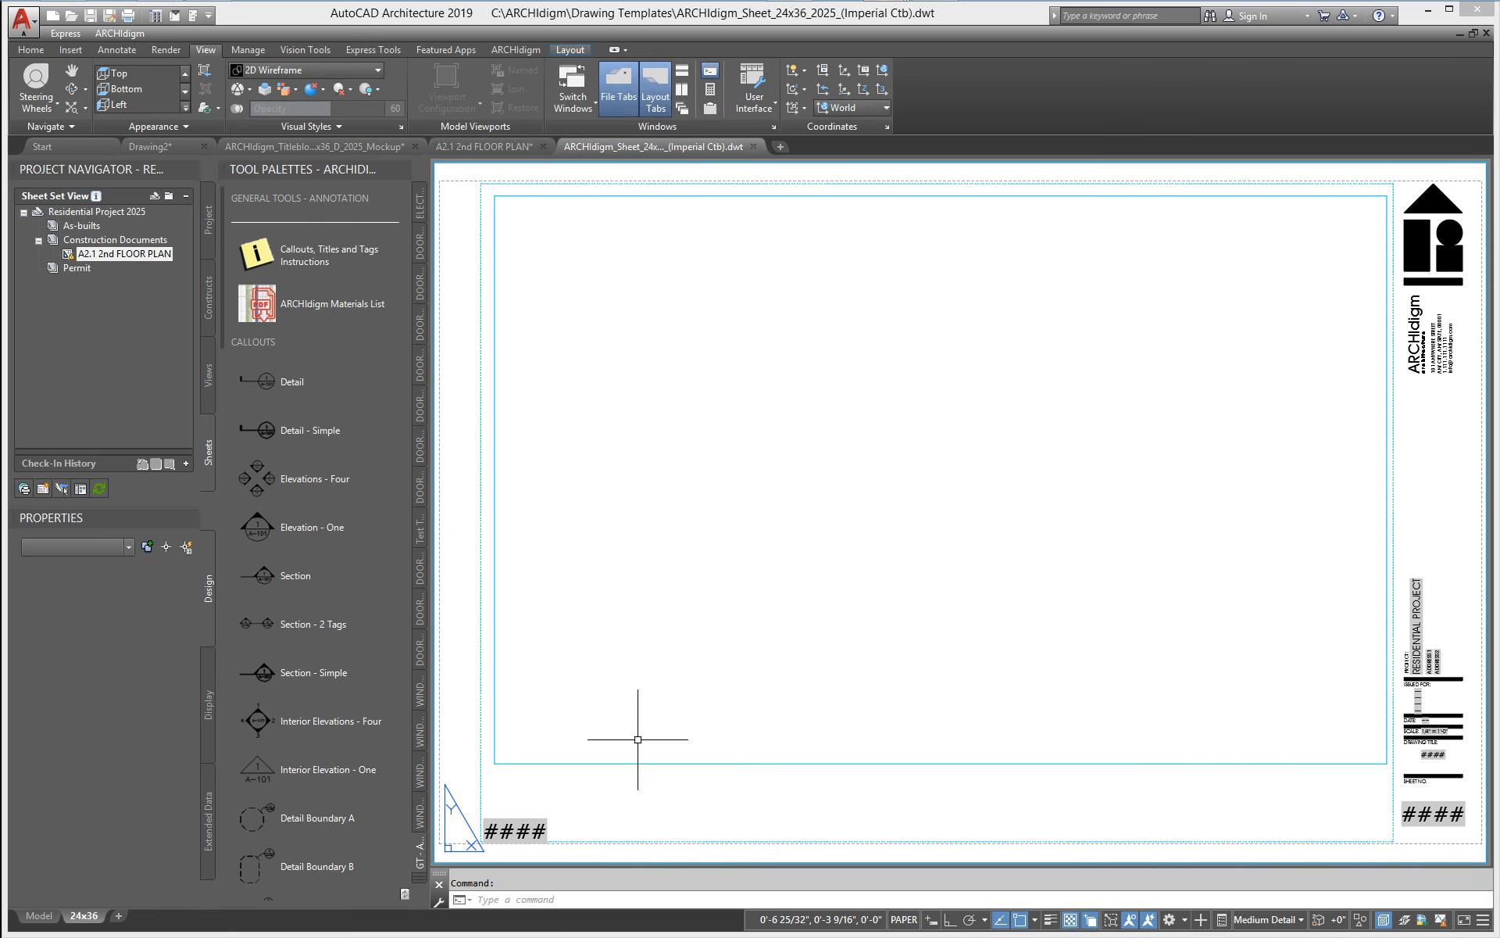
- Replace the sheet number field in the sheet's lower-left corner with the AEC Project detail Review Only from Titleblock Information
{"action": "scroll", "coordinate": [576, 750], "scroll_direction": "up", "scroll_amount": 3}
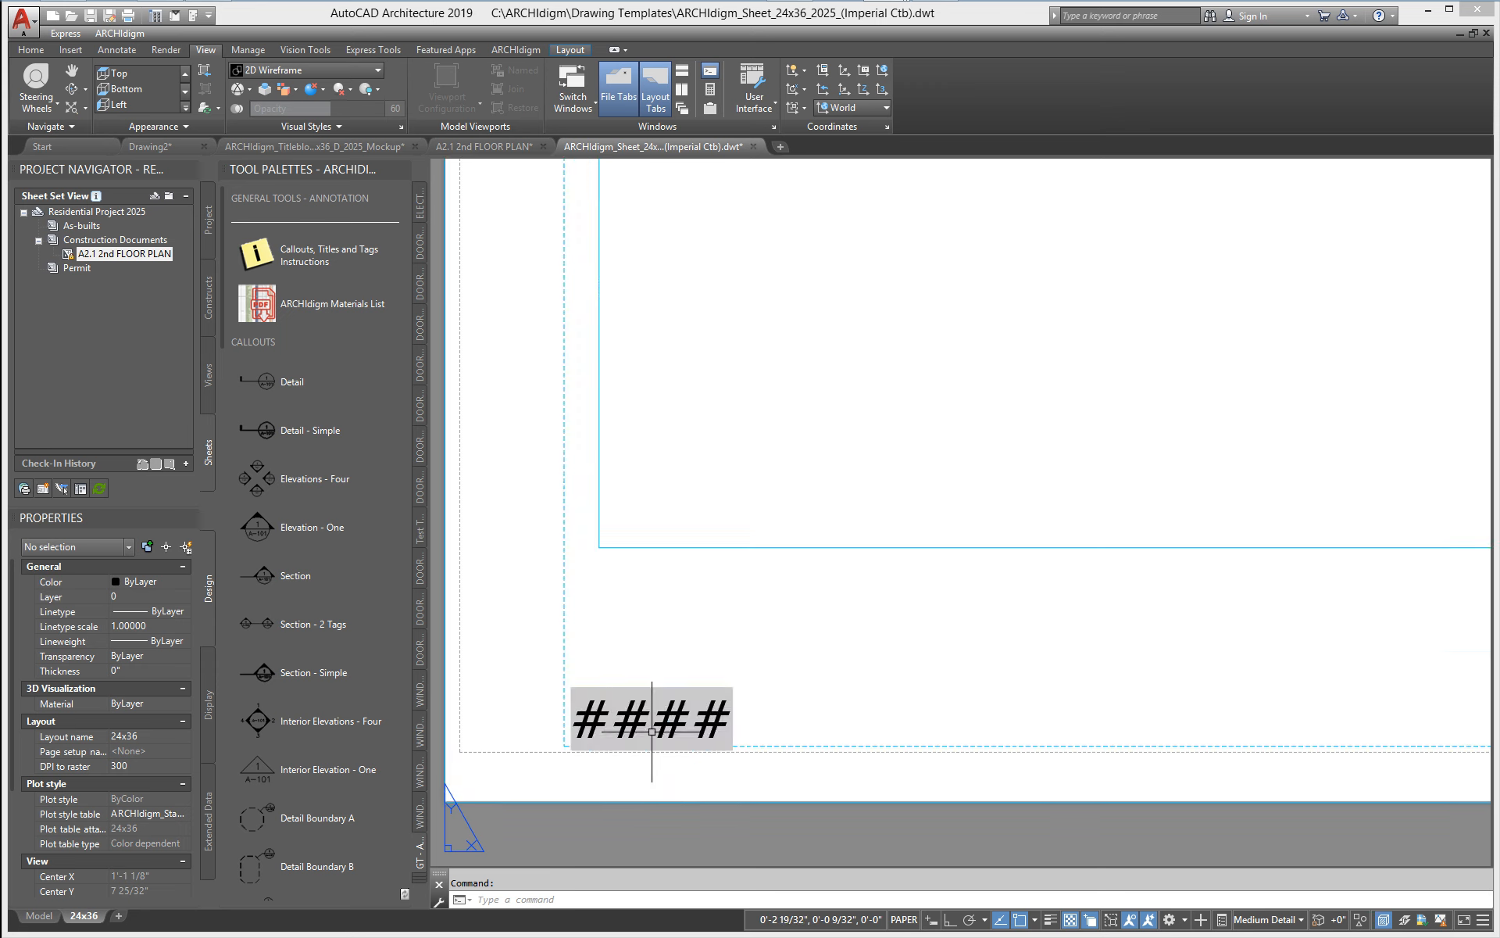
{"action": "left_click", "coordinate": [651, 728]}
{"action": "double_click", "coordinate": [661, 712]}
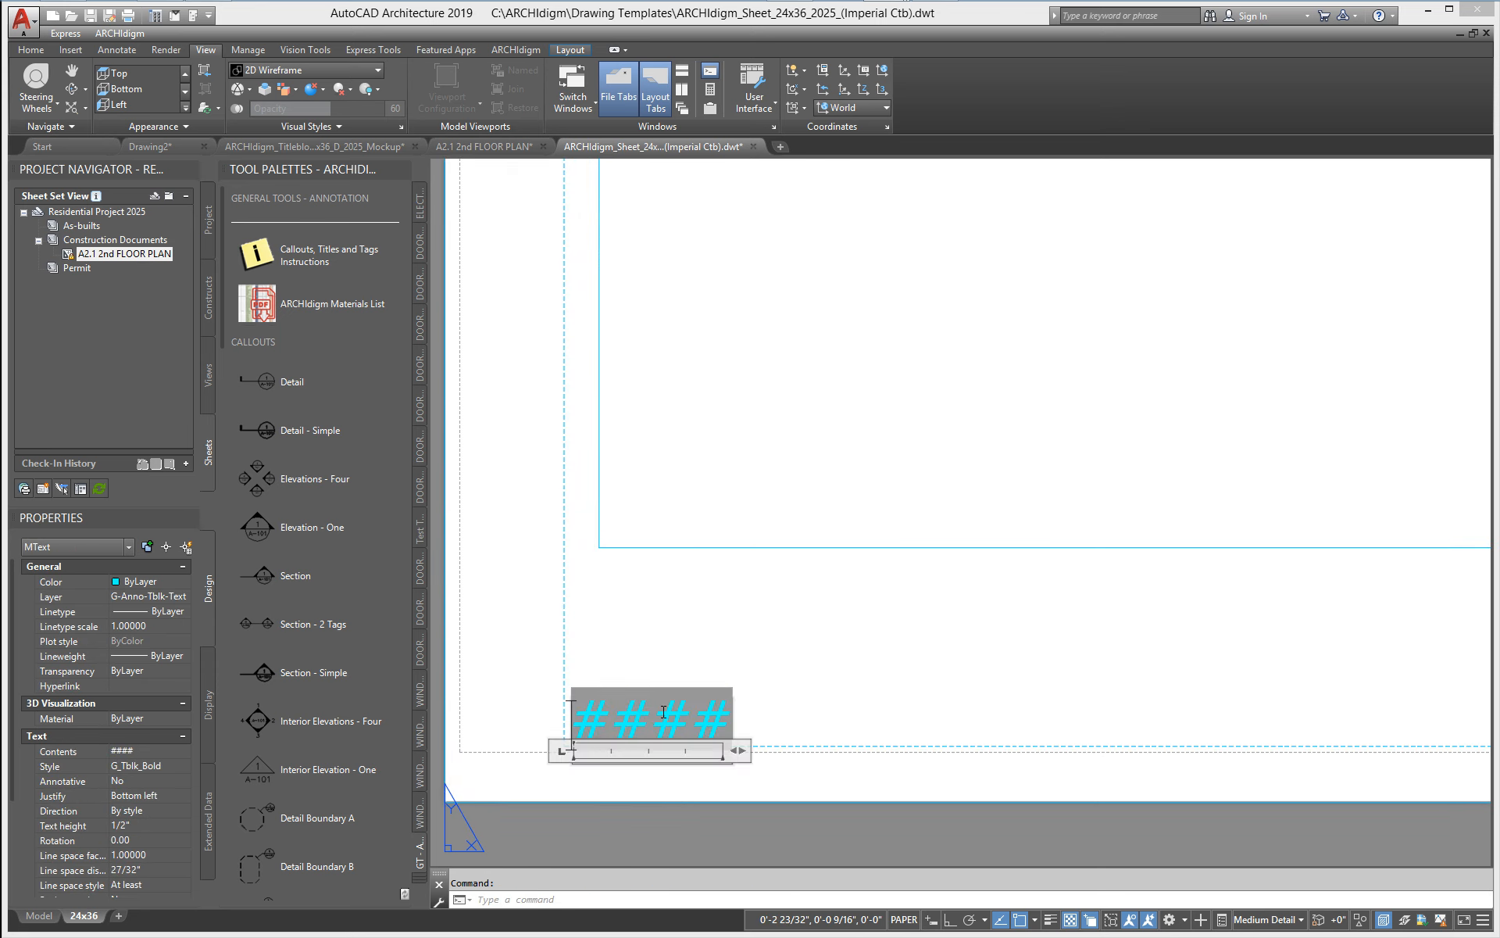
{"action": "double_click", "coordinate": [663, 711]}
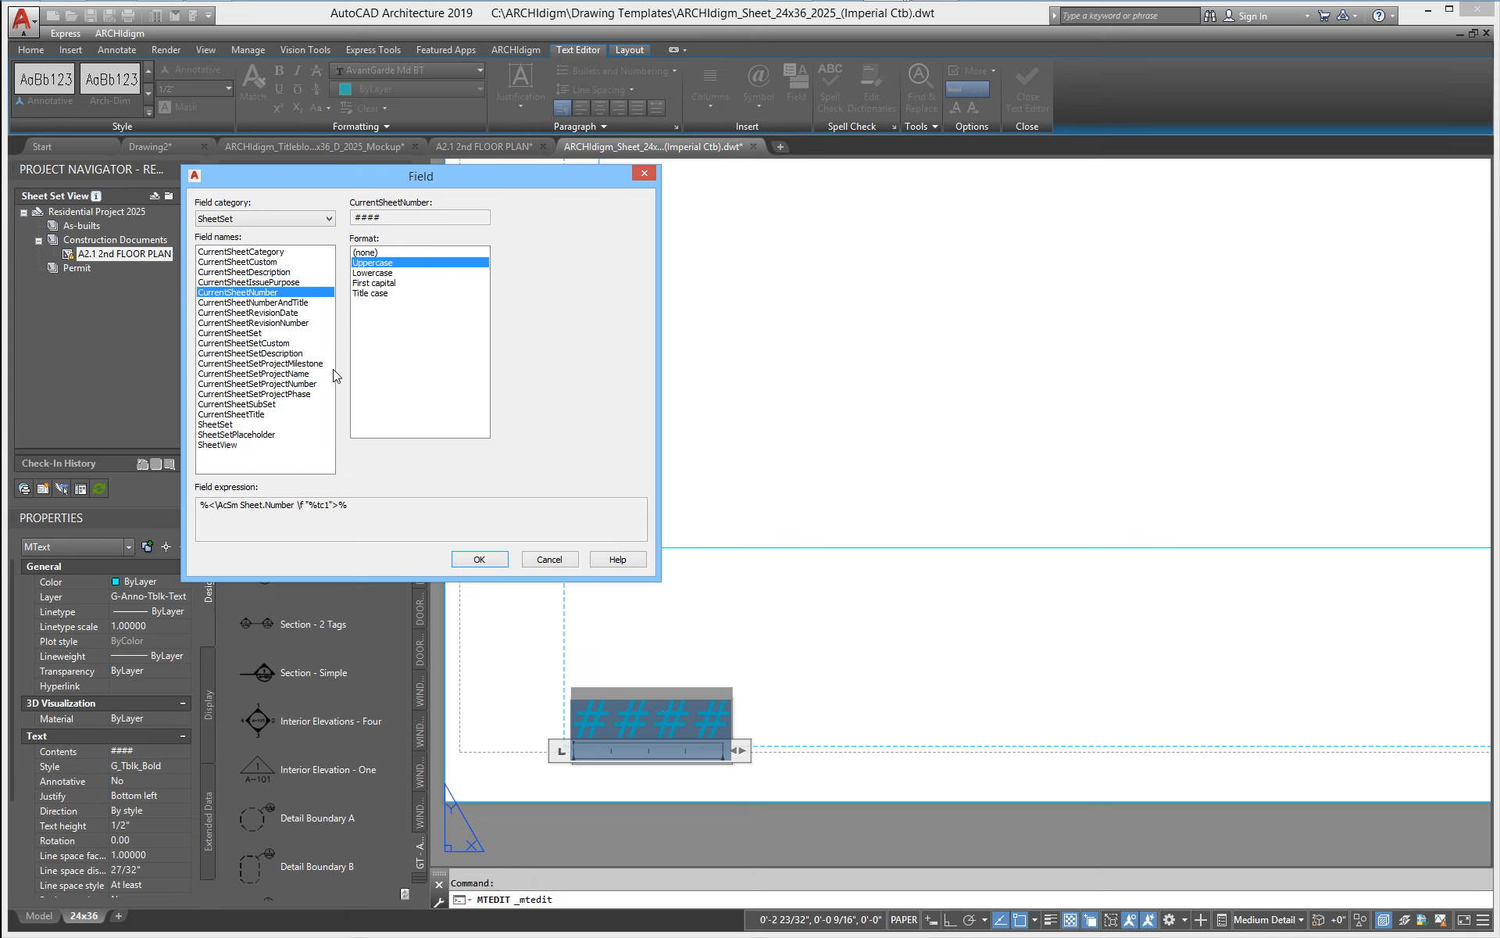
{"action": "left_click", "coordinate": [325, 218]}
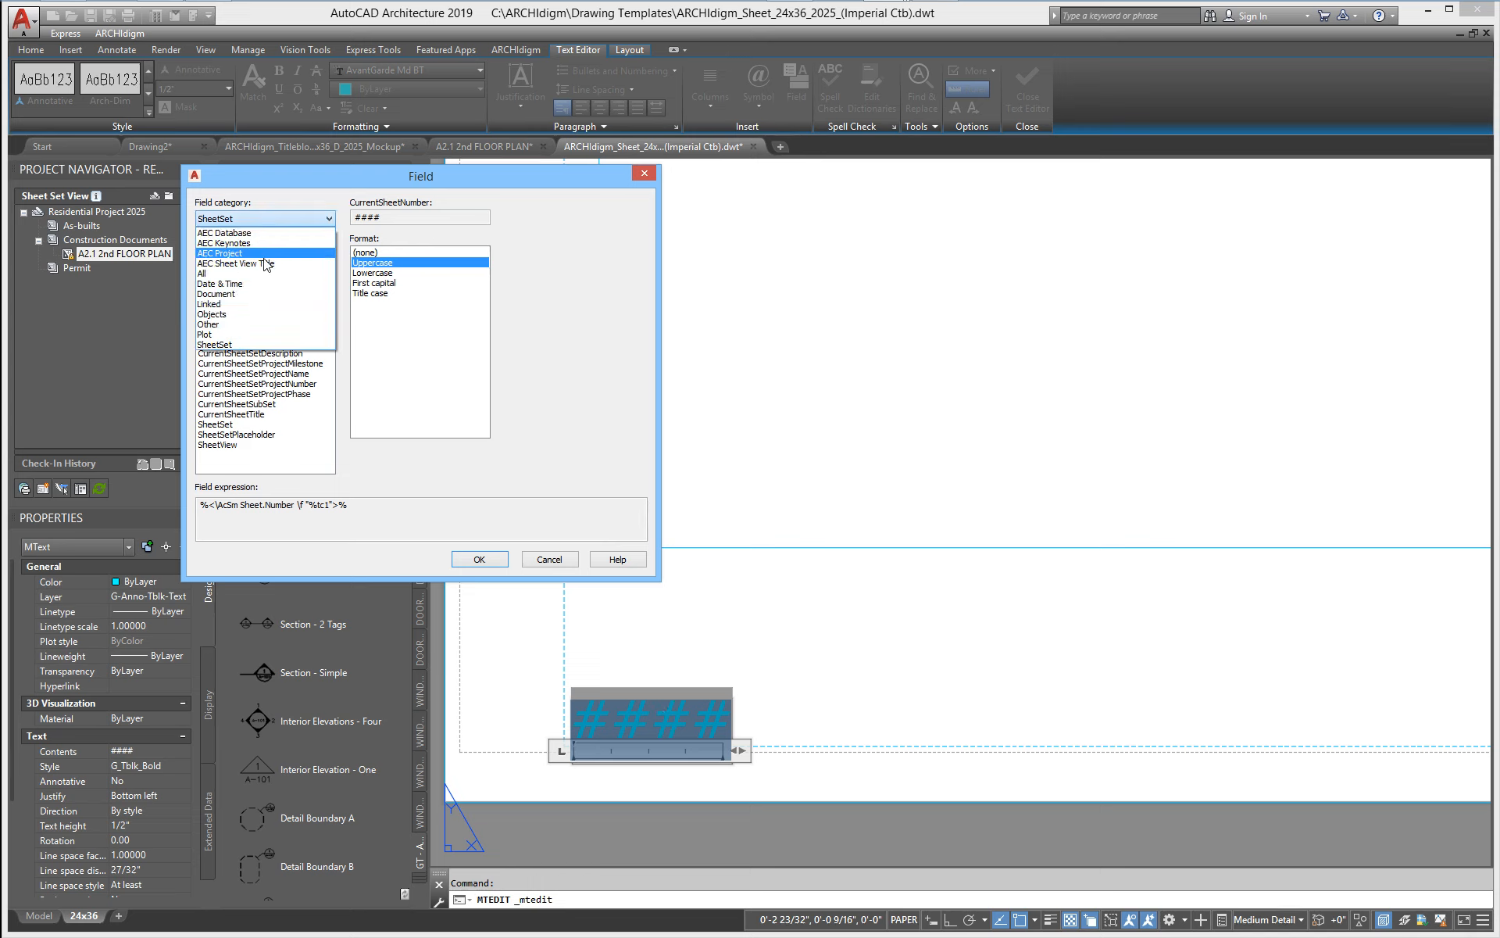
{"action": "left_click", "coordinate": [233, 254]}
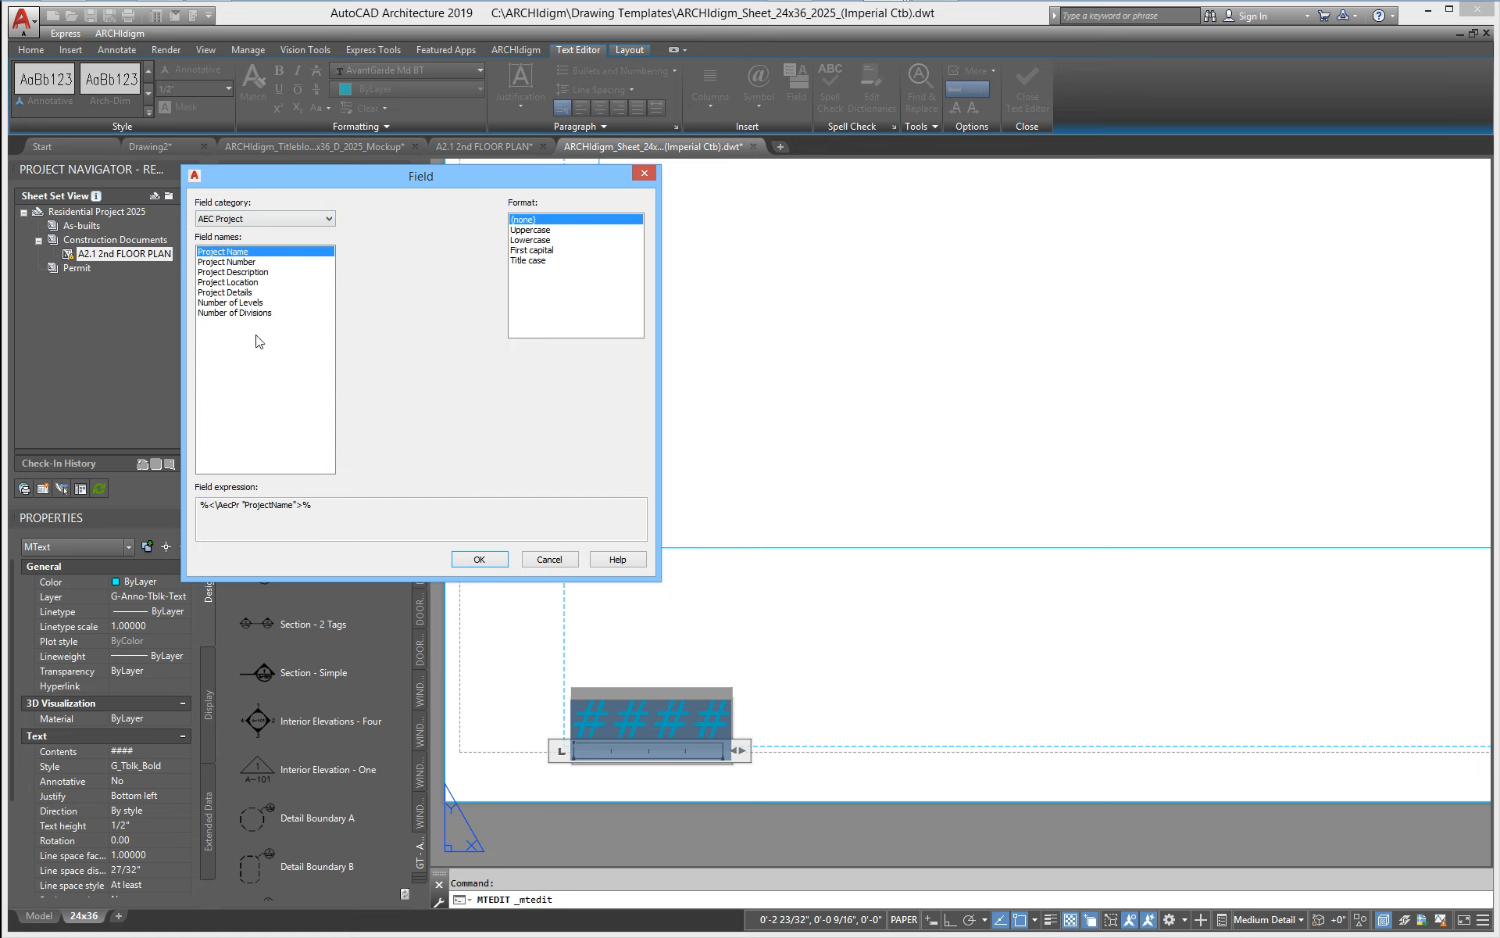
{"action": "left_click", "coordinate": [236, 293]}
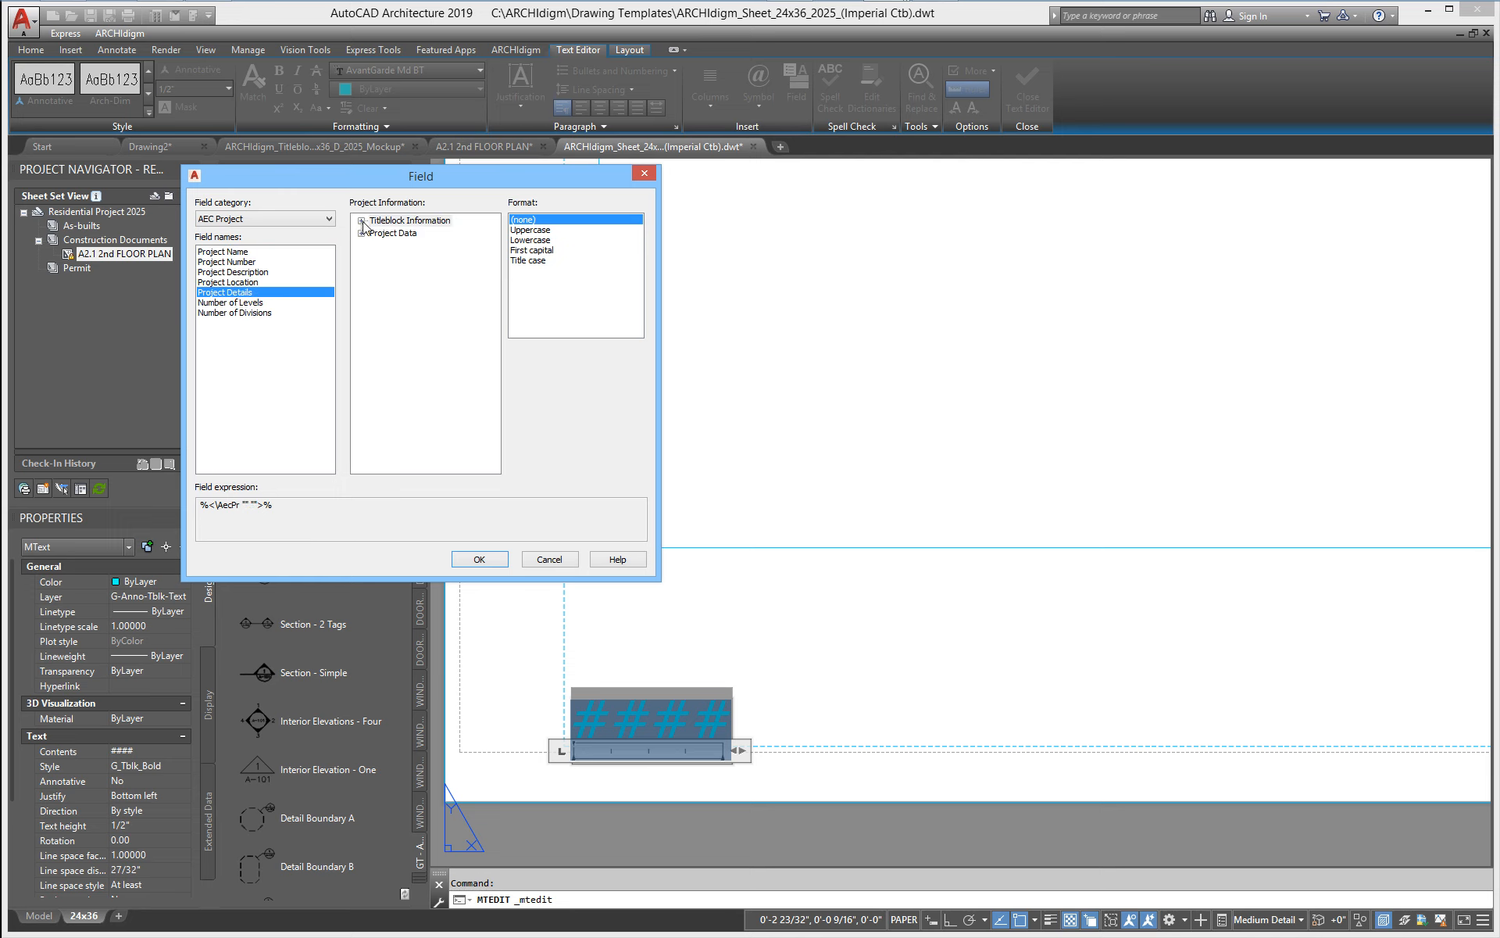
{"action": "left_click", "coordinate": [362, 221]}
{"action": "left_click", "coordinate": [408, 321]}
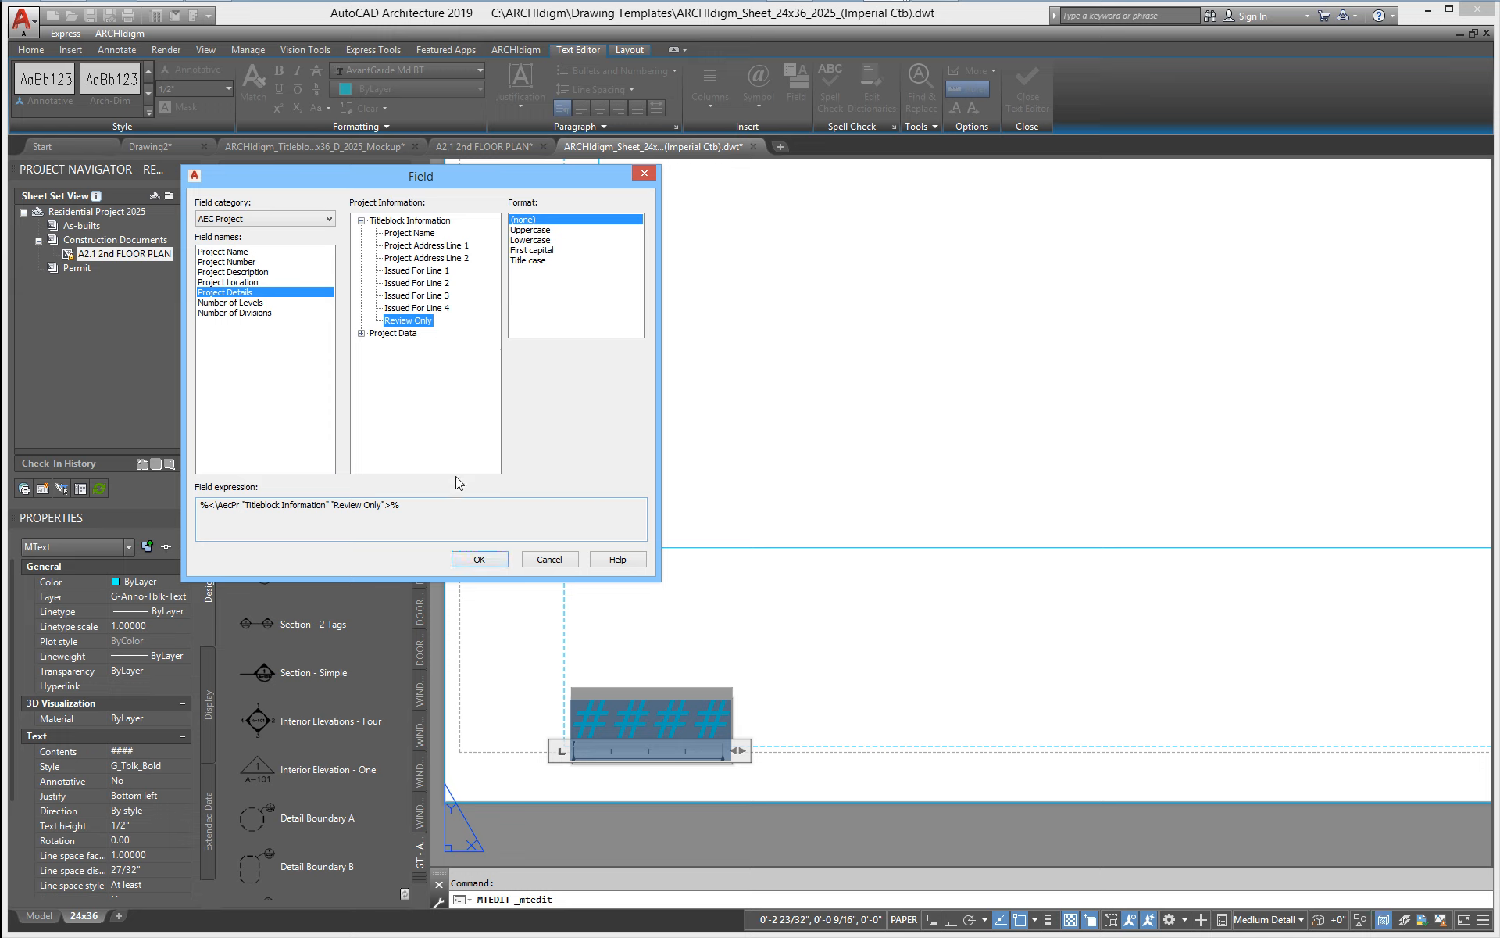
{"action": "left_click", "coordinate": [479, 559]}
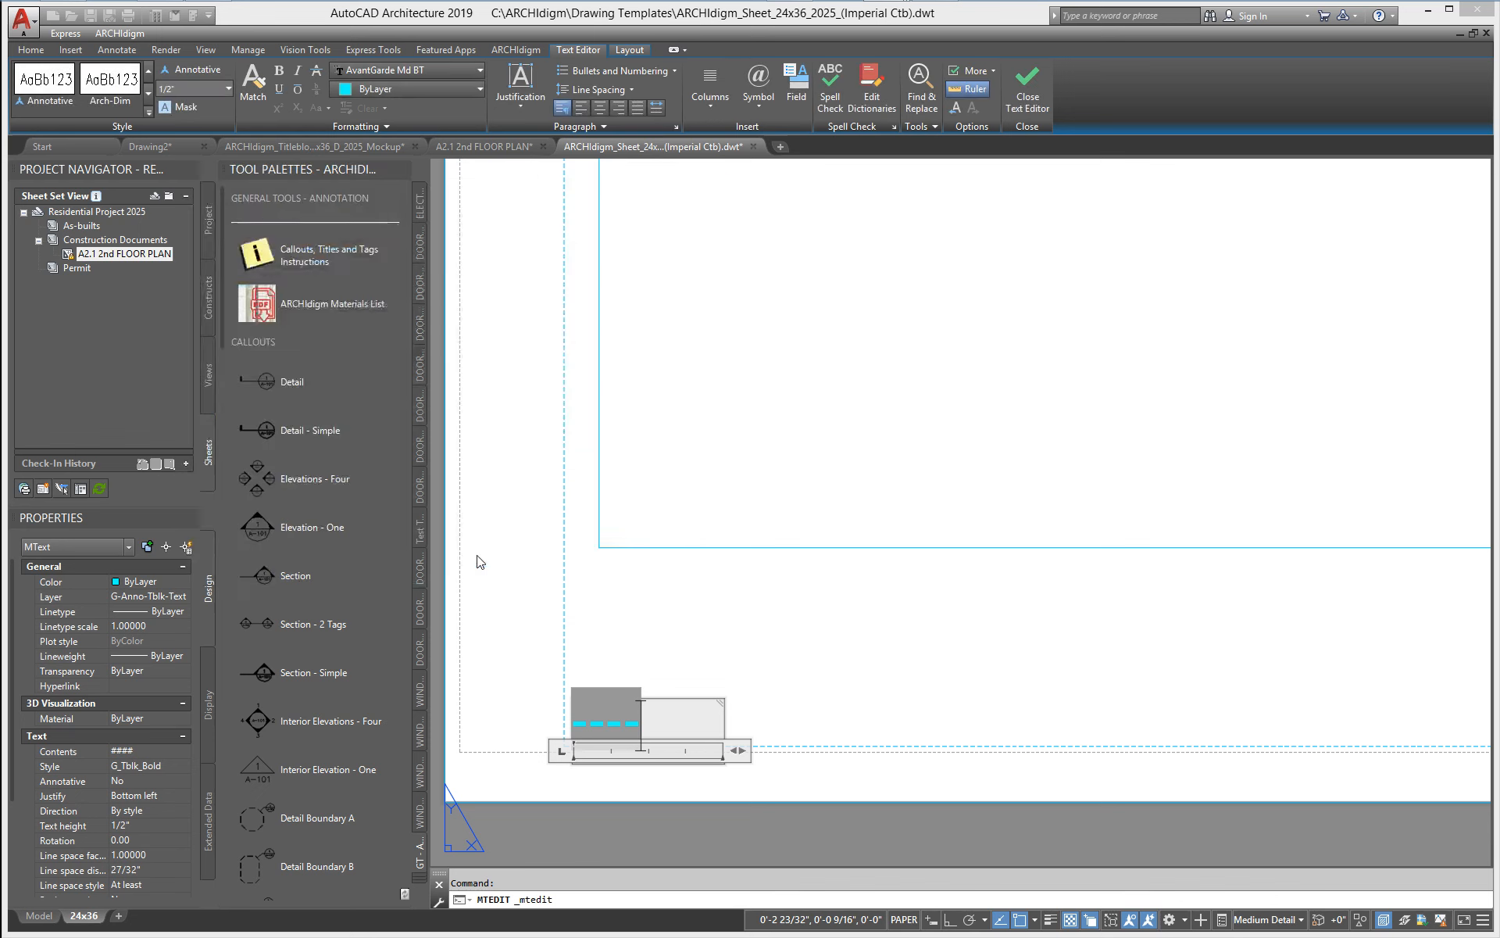
{"action": "left_click", "coordinate": [518, 575]}
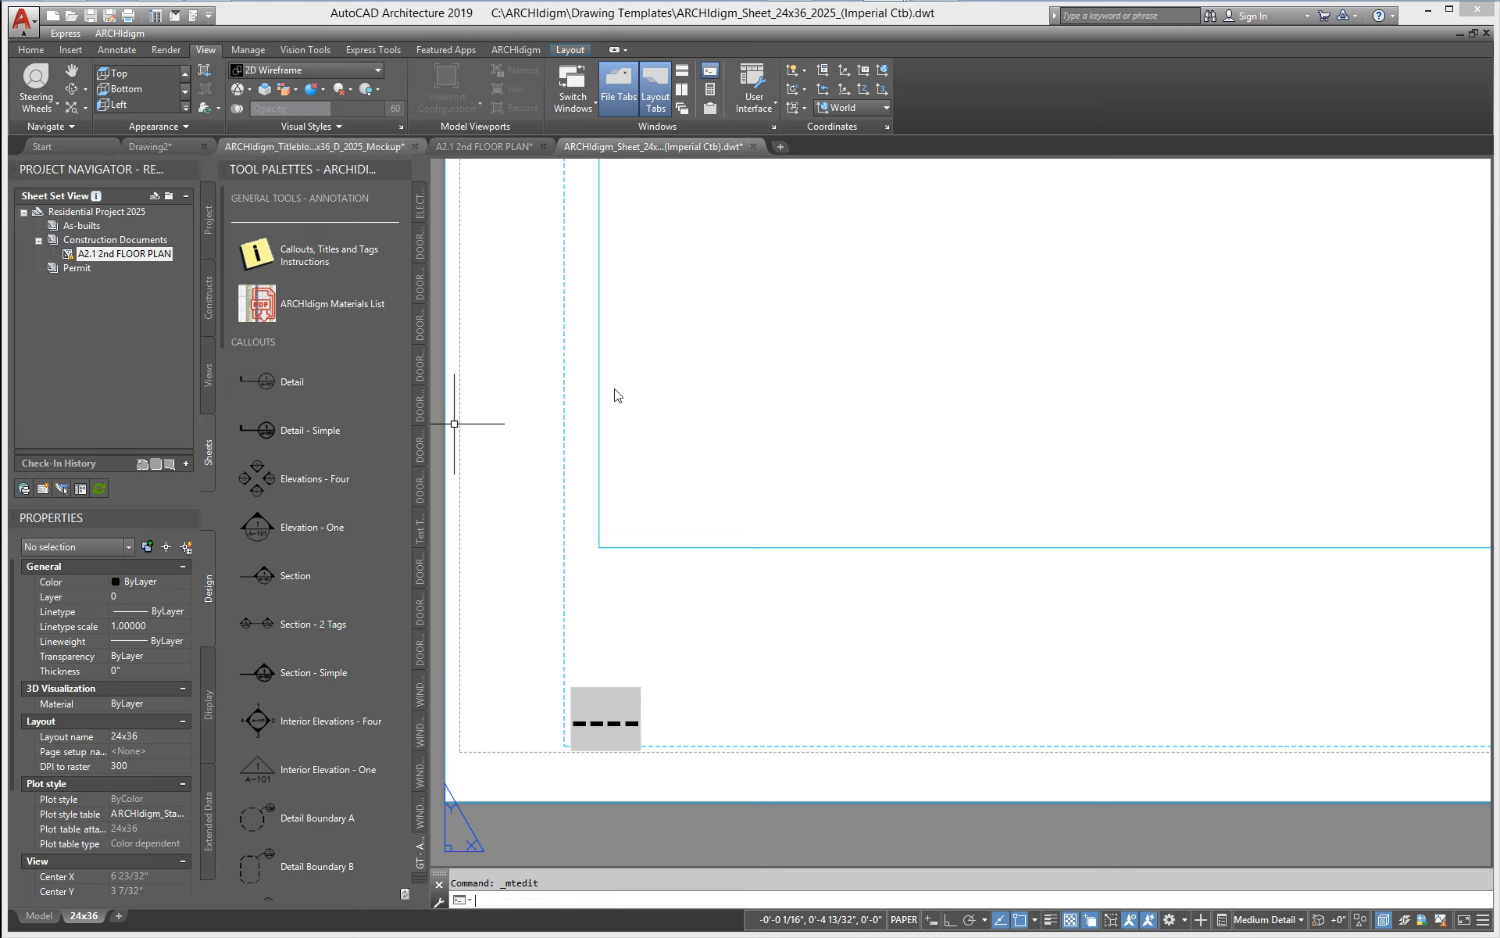
- Close the sheet template and close the A2.1 2nd FLOOR PLAN drawing without saving its changes
{"action": "middle_click", "coordinate": [1254, 342]}
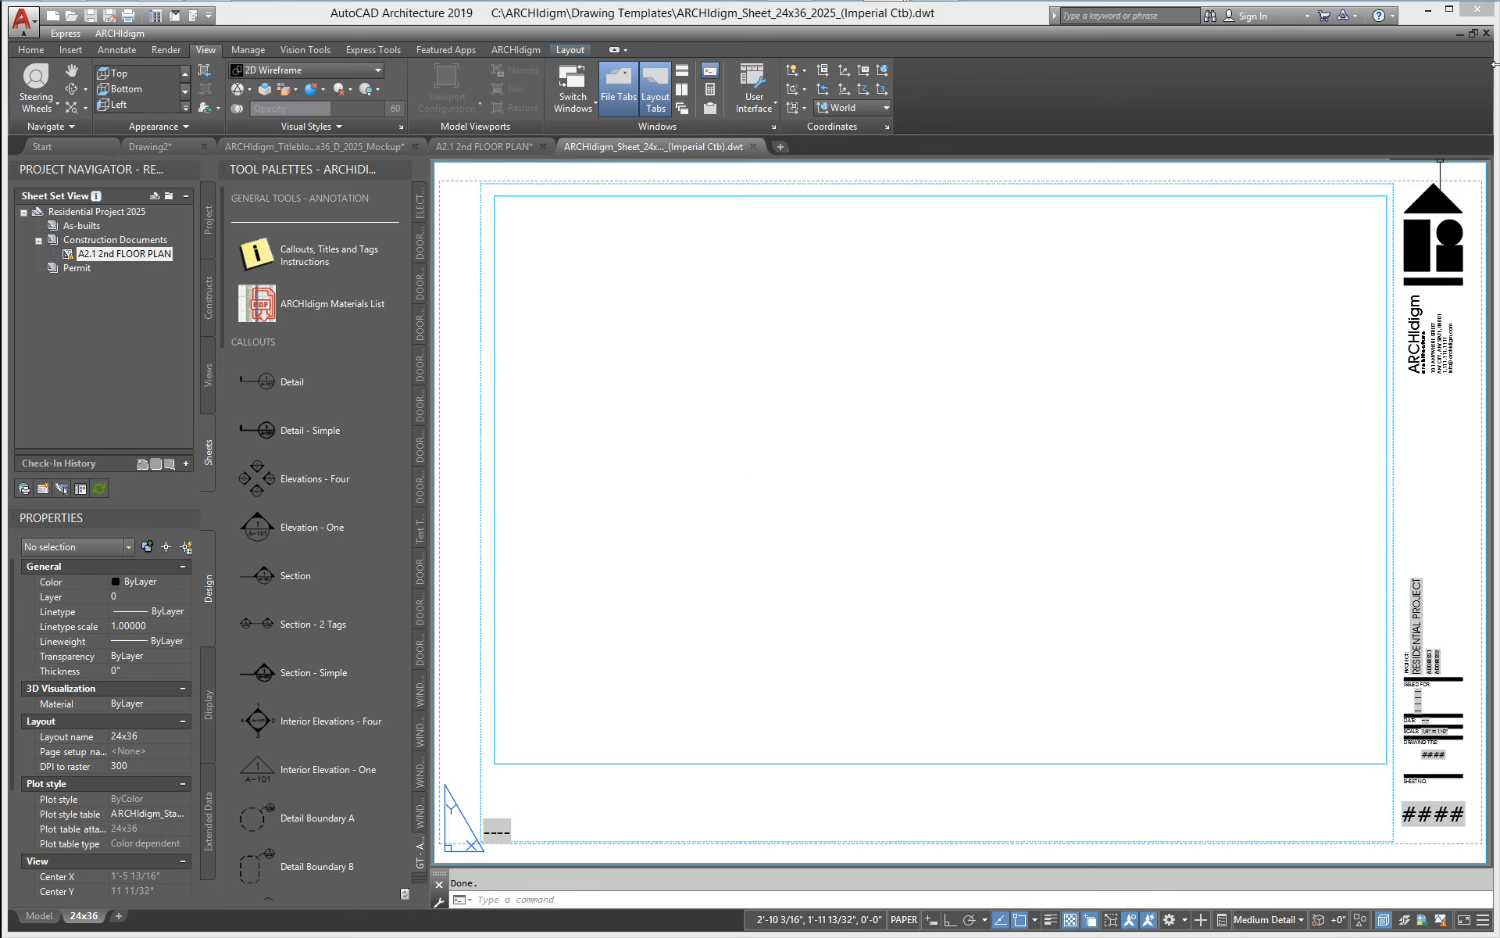
{"action": "left_click", "coordinate": [1487, 33]}
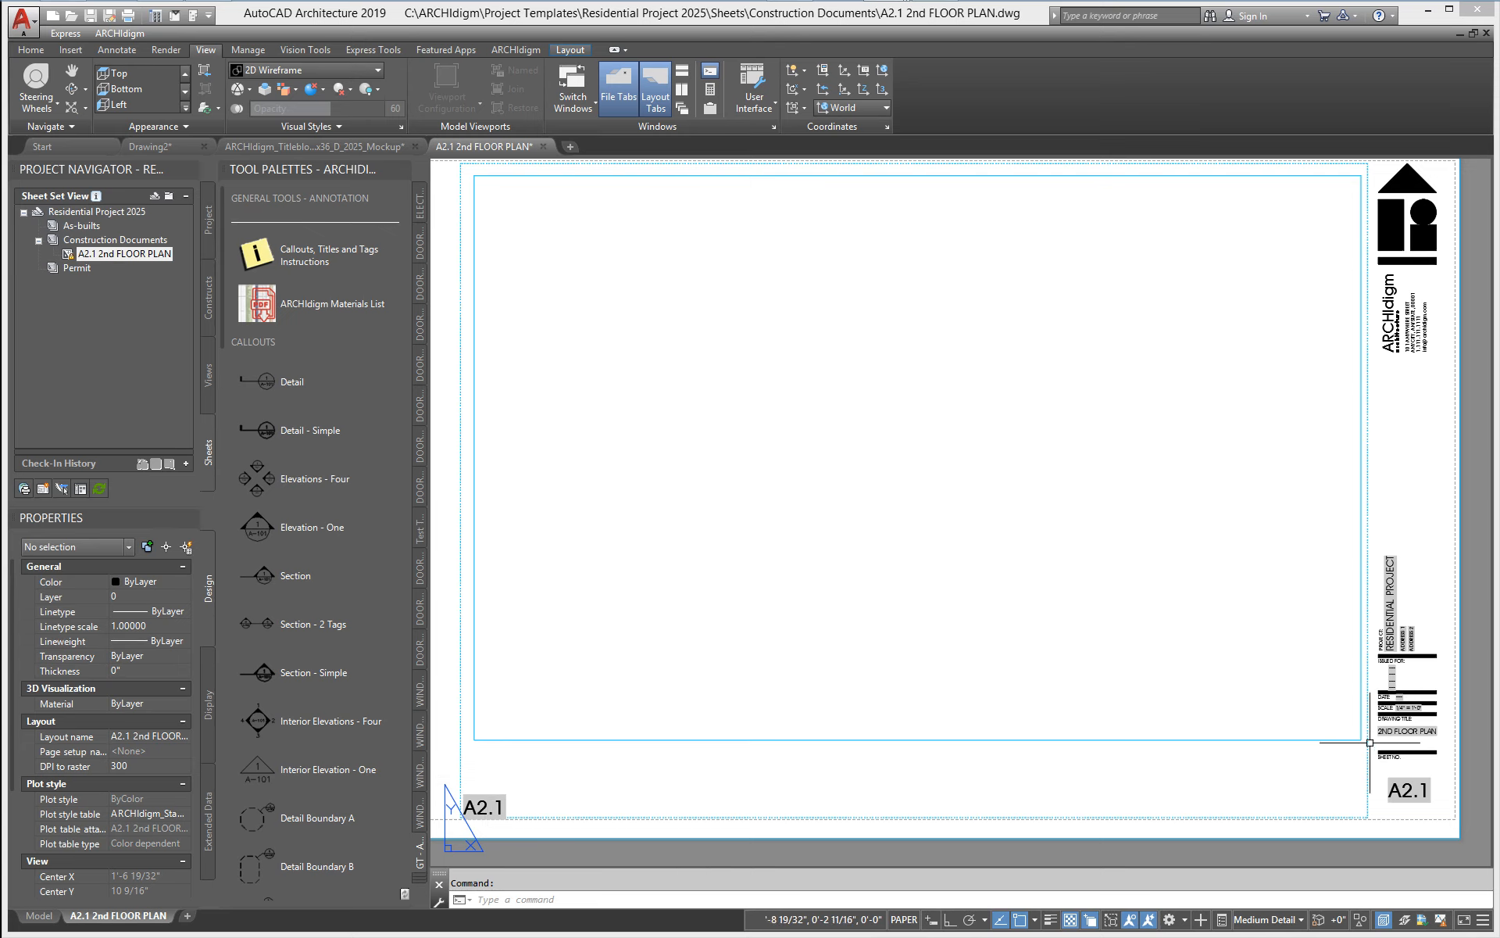
{"action": "left_click", "coordinate": [1486, 33]}
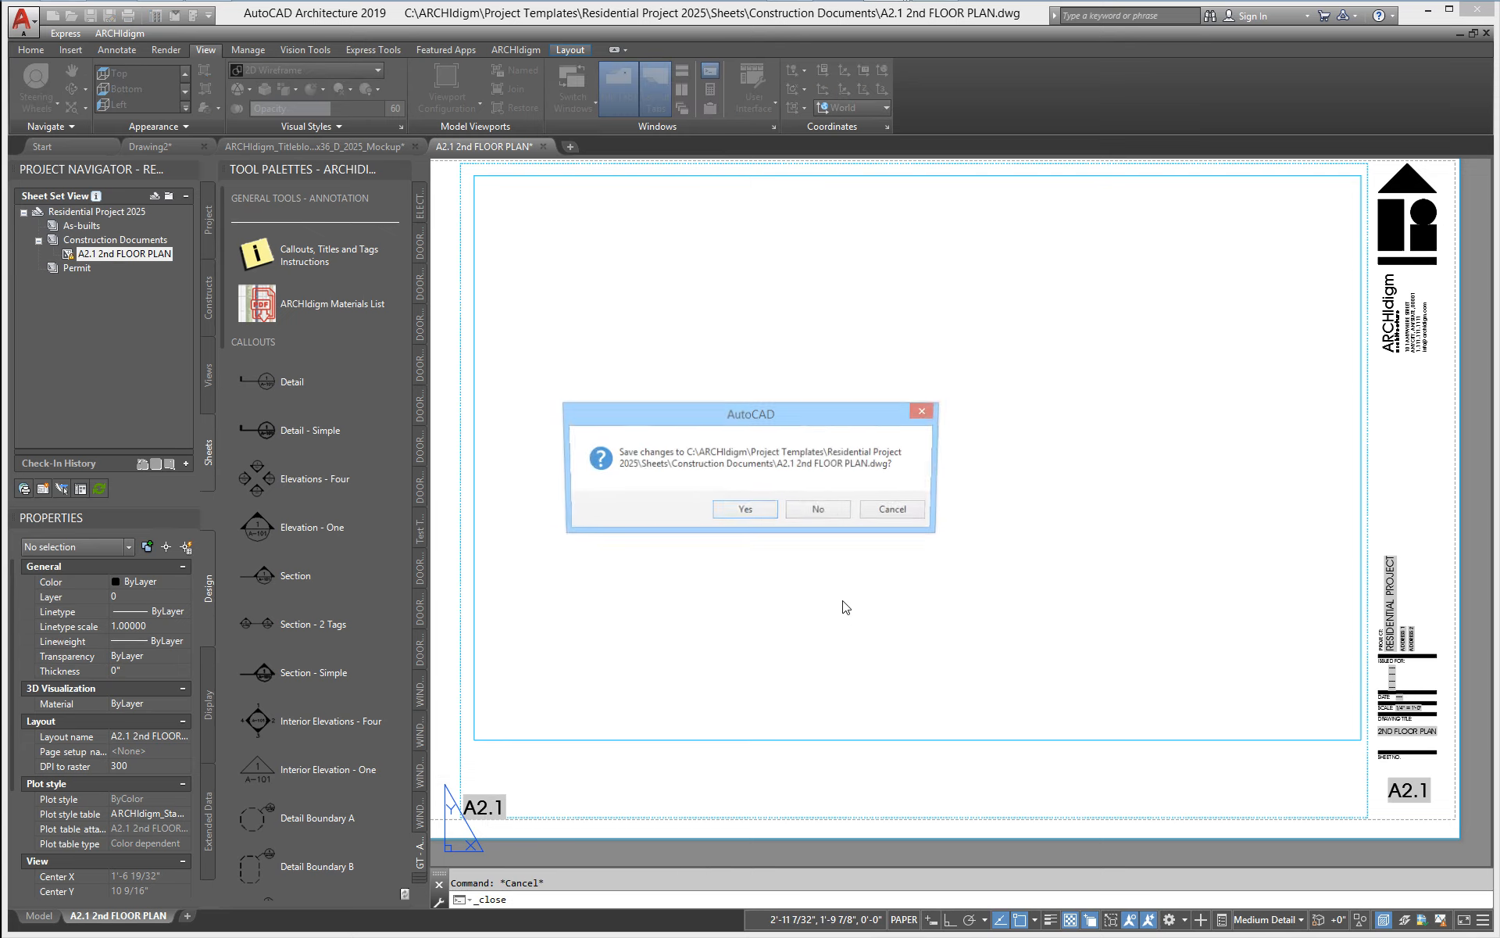
{"action": "left_click", "coordinate": [831, 512]}
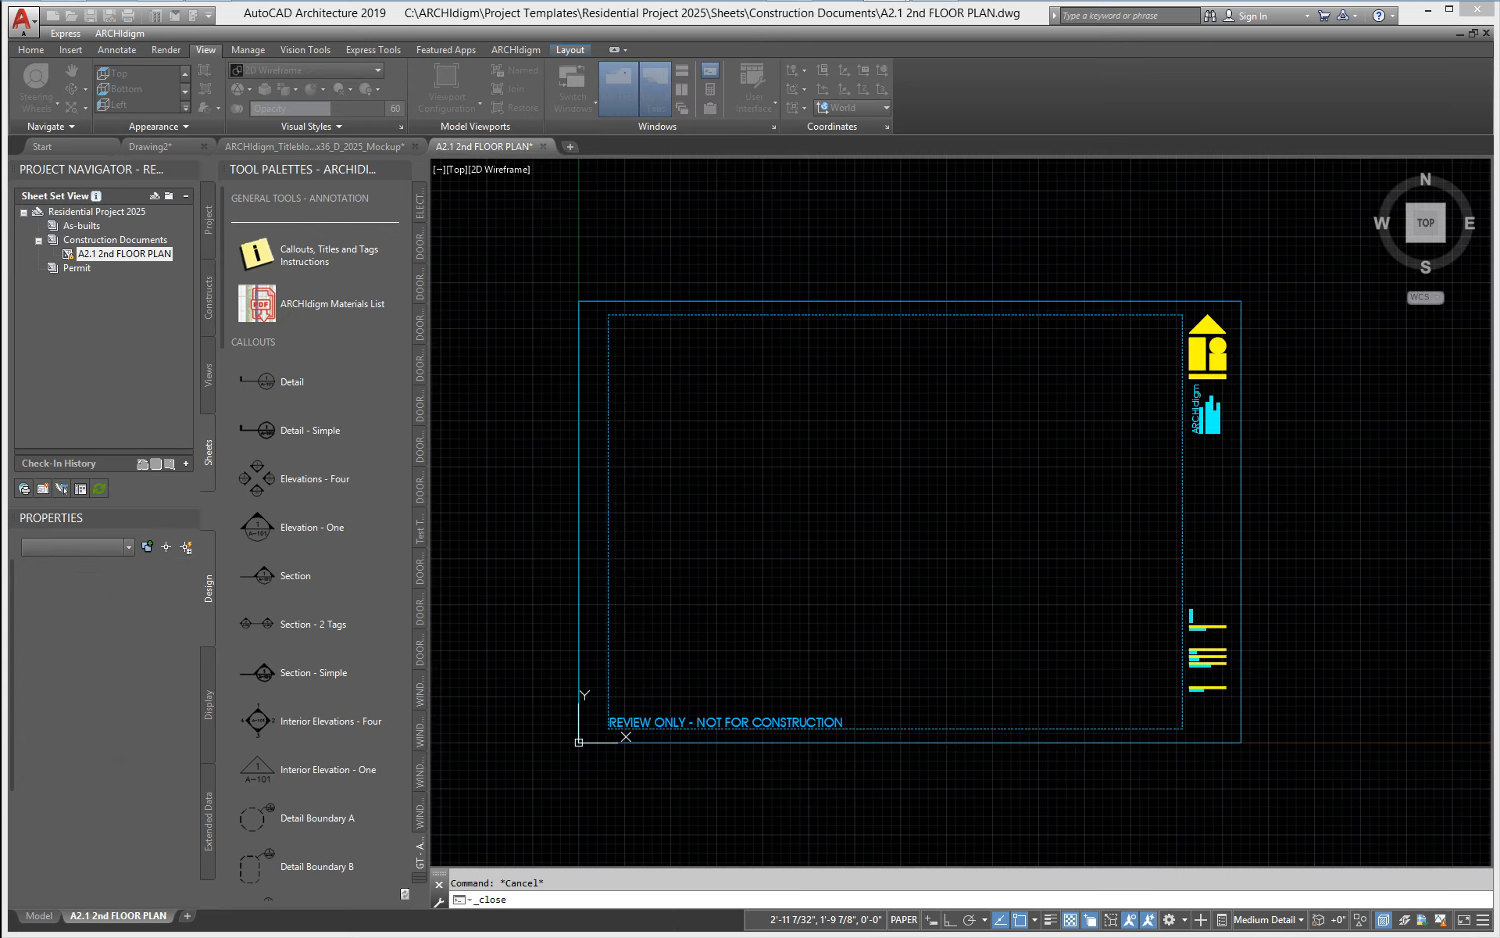
- Delete sheet A2.1 2nd FLOOR PLAN from the Construction Documents subset
{"action": "right_click", "coordinate": [129, 255]}
{"action": "left_click", "coordinate": [208, 434]}
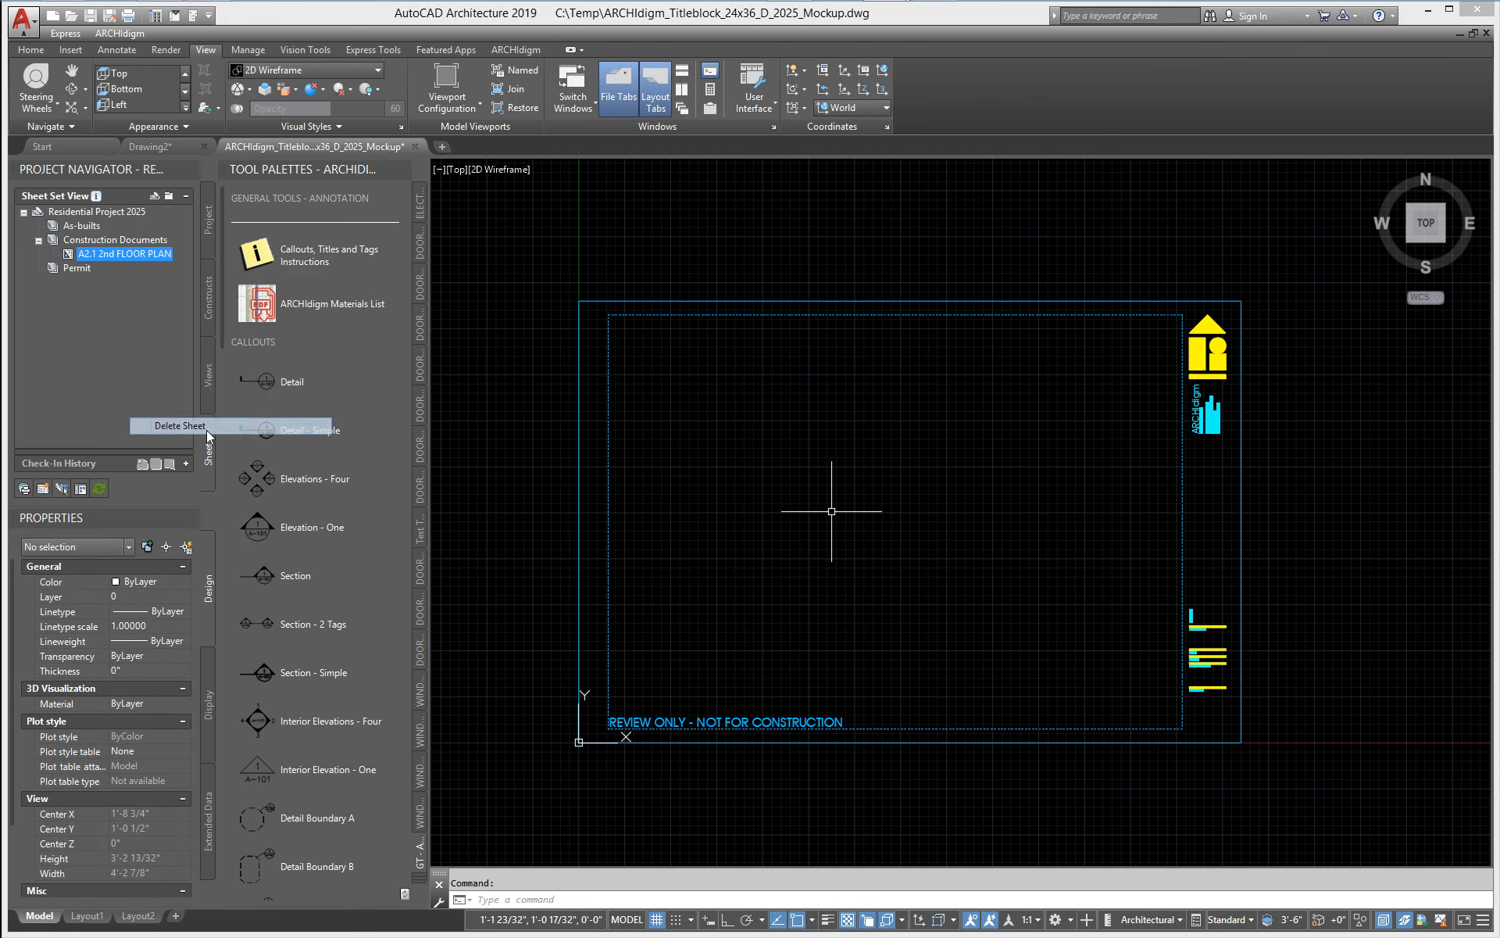
{"action": "left_click", "coordinate": [789, 520]}
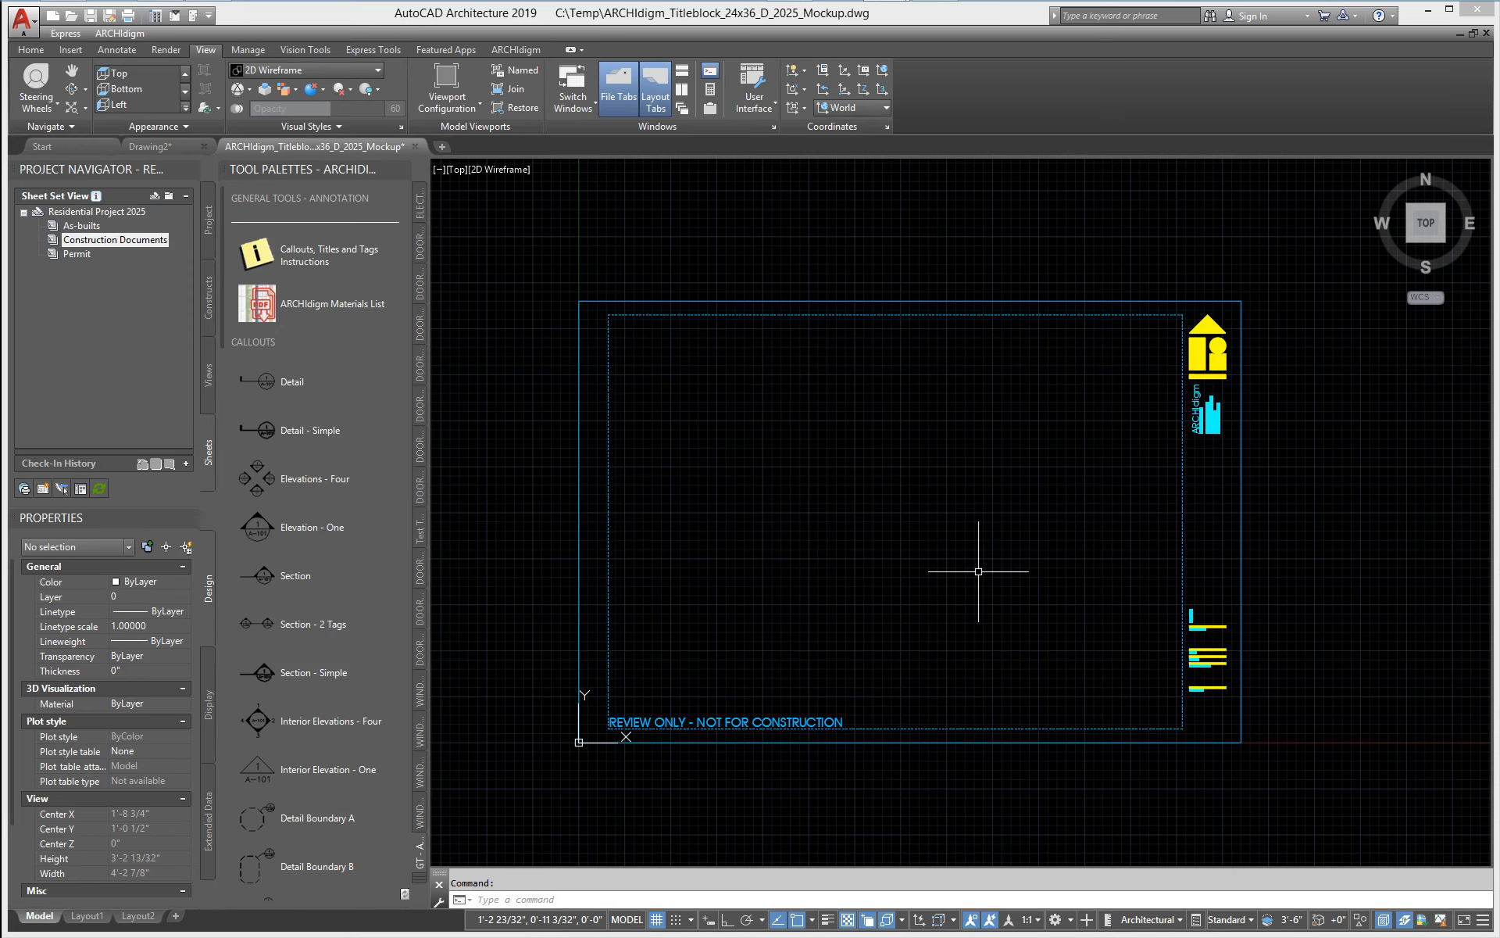
- Create sheet A3.0 titled "ELEVATIONS" in the Construction Documents subset and open it in the drawing editor
{"action": "right_click", "coordinate": [95, 241]}
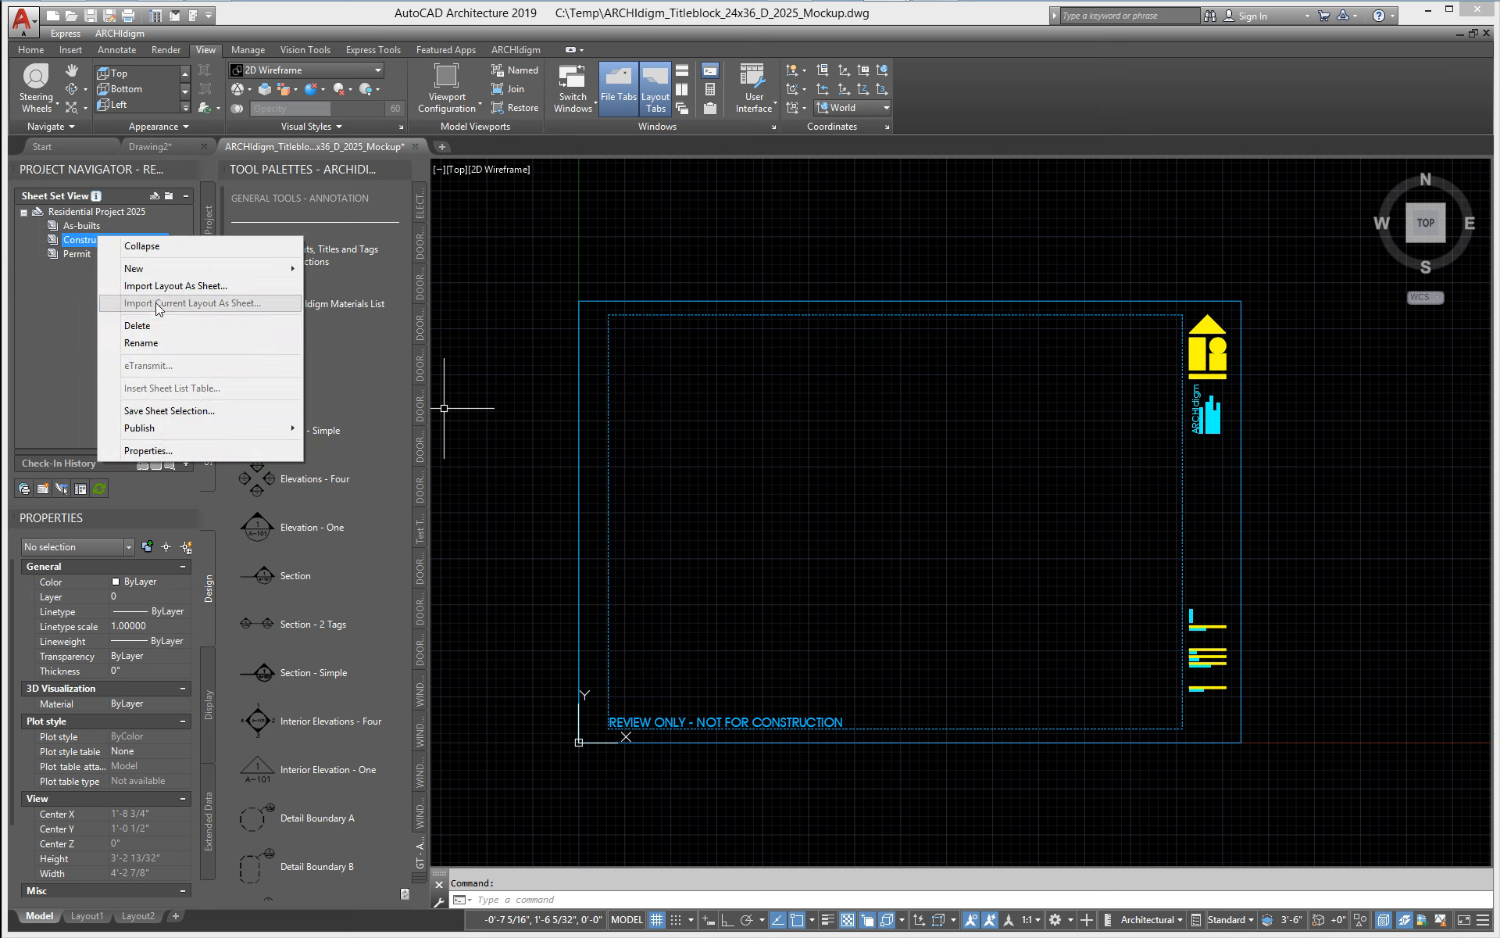
{"action": "mouse_move", "coordinate": [207, 268]}
{"action": "left_click", "coordinate": [344, 286]}
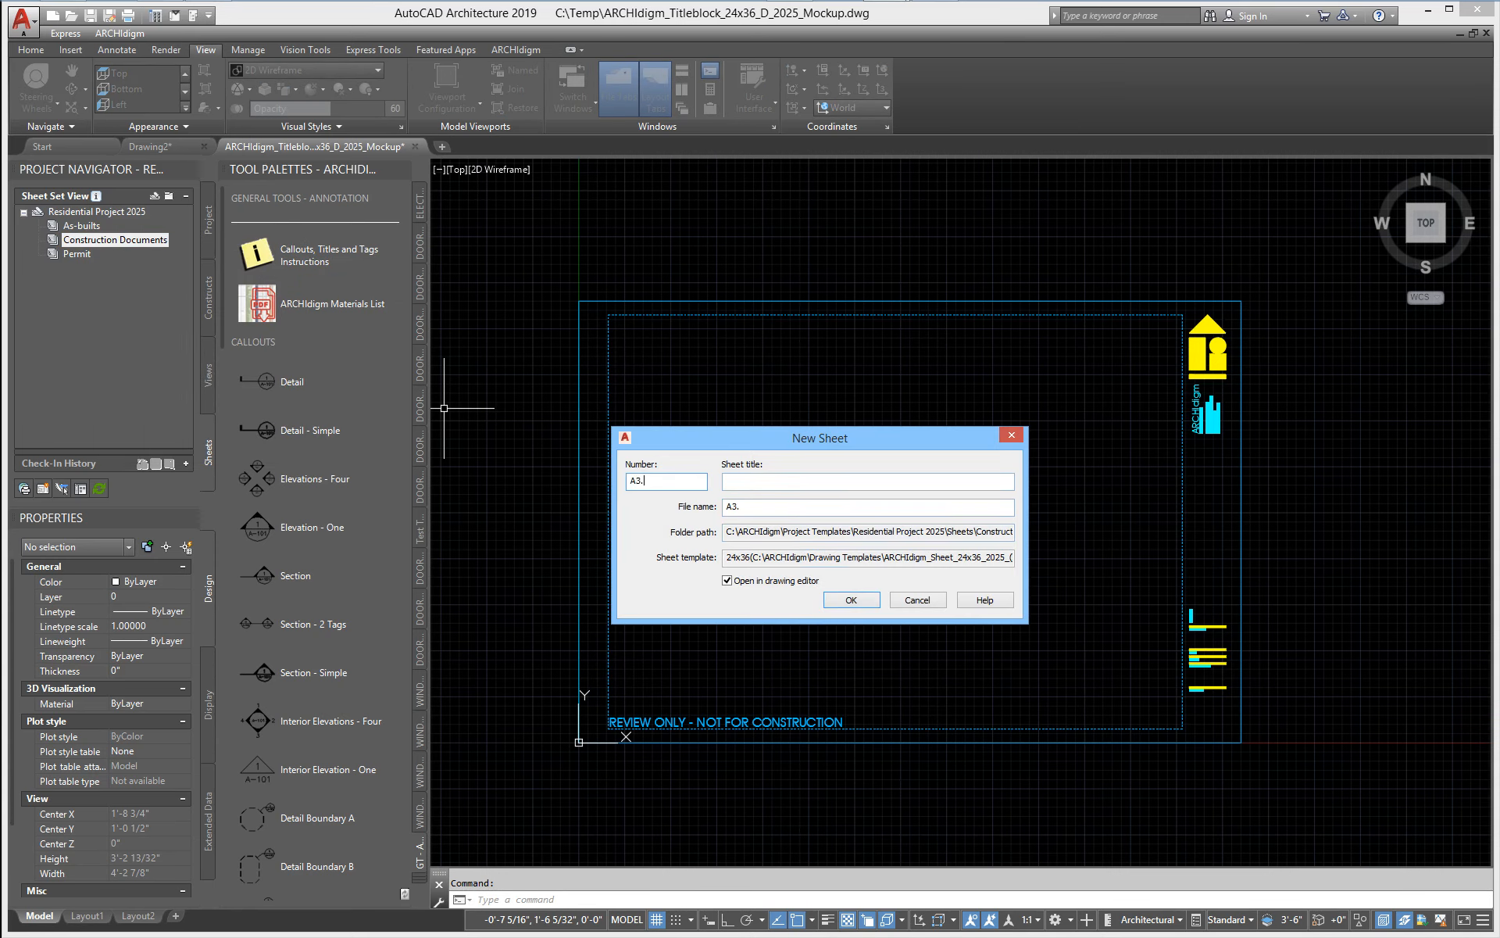
{"action": "left_click", "coordinate": [741, 487]}
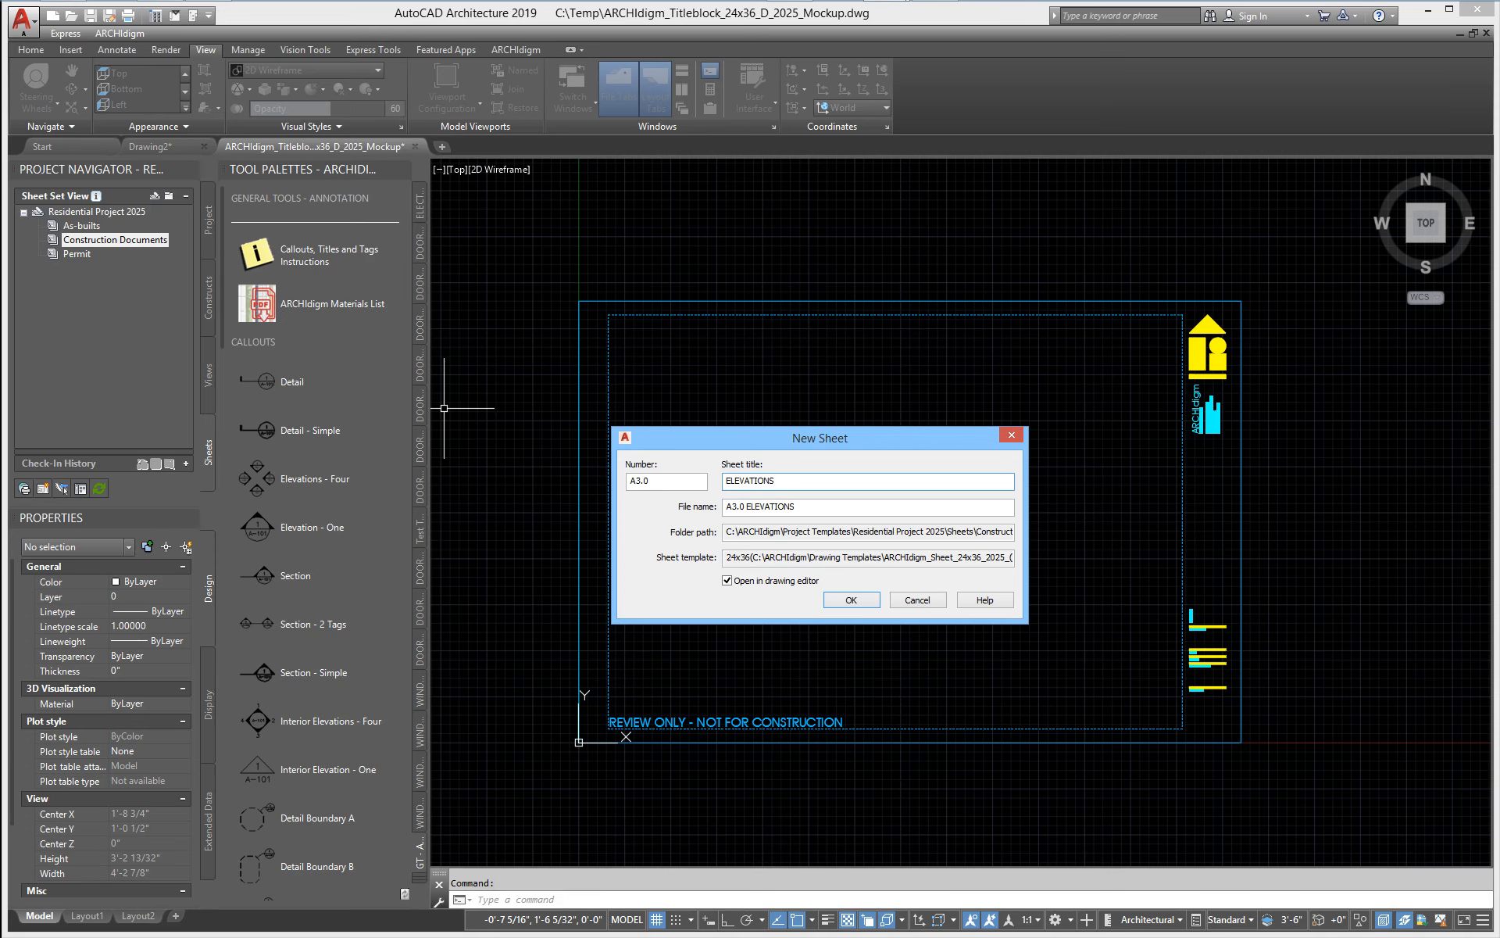
{"action": "left_click", "coordinate": [852, 598]}
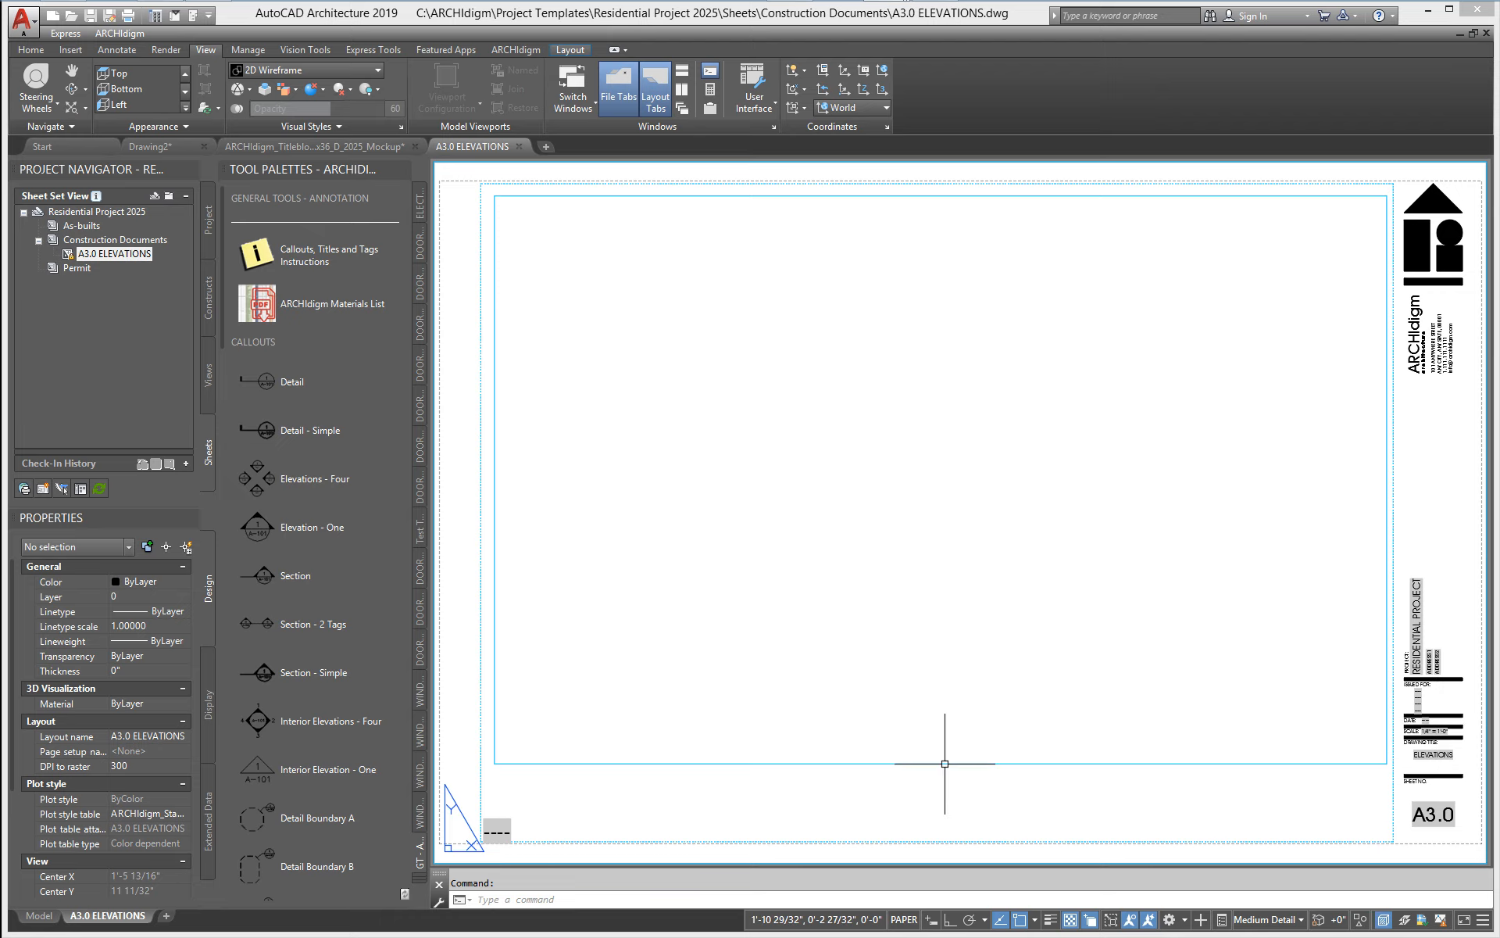
- Preview the plot of sheet A3.0 and examine its titleblock fields and the review-only field in the sheet's lower-left corner
{"action": "scroll", "coordinate": [1441, 820], "scroll_direction": "up", "scroll_amount": 3}
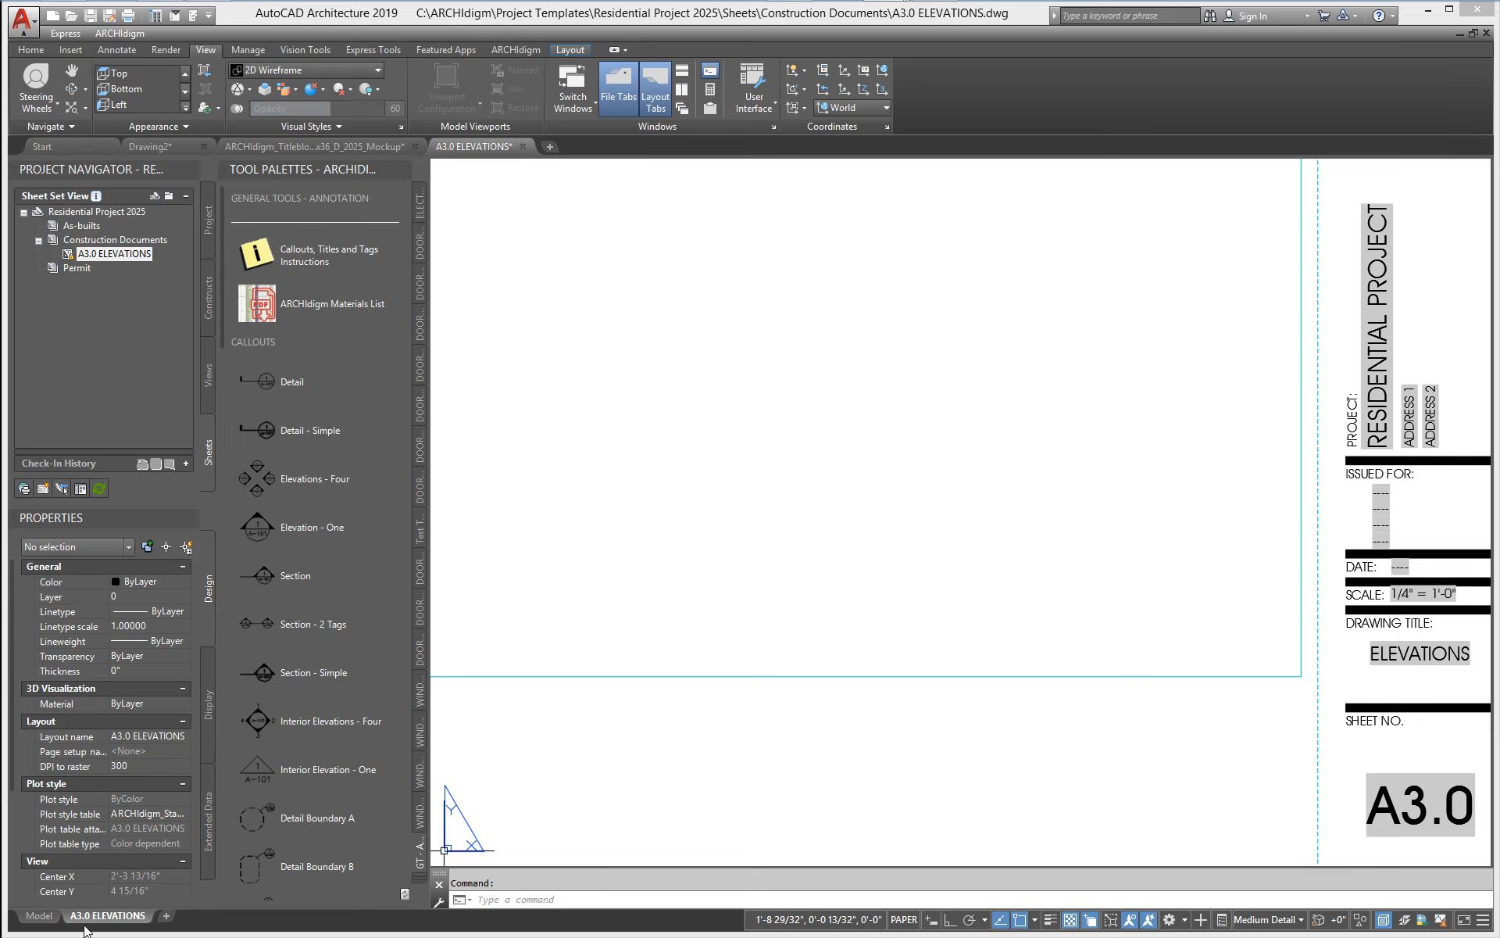
{"action": "scroll", "coordinate": [1069, 745], "scroll_direction": "down", "scroll_amount": 2}
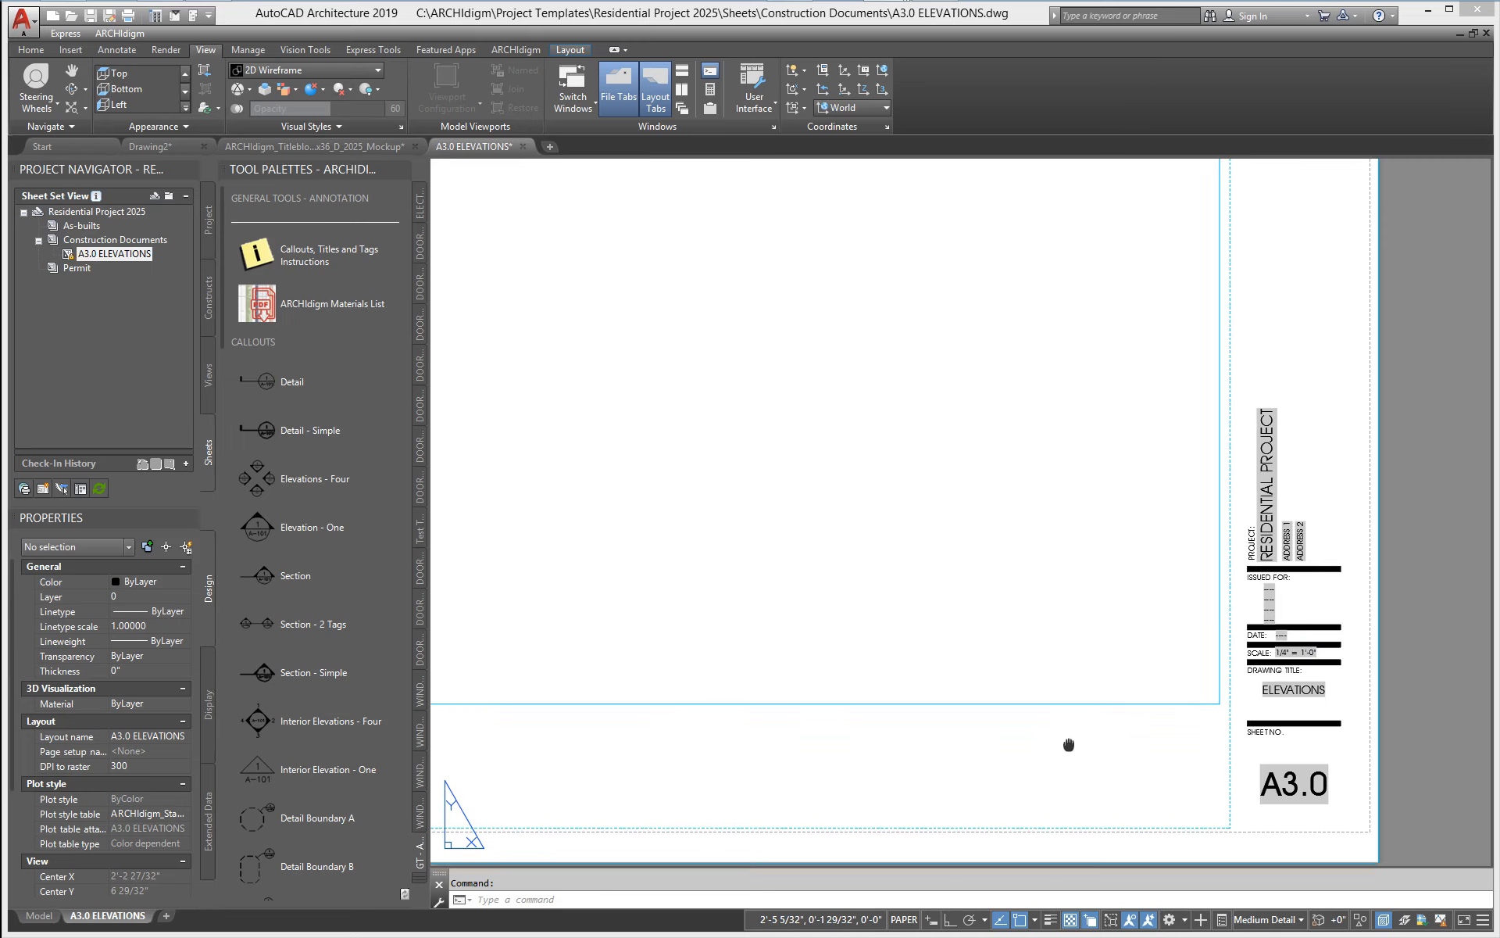
{"action": "middle_click_drag", "start_coordinate": [1069, 744], "coordinate": [1258, 742]}
{"action": "scroll", "coordinate": [1204, 708], "scroll_direction": "down", "scroll_amount": 2}
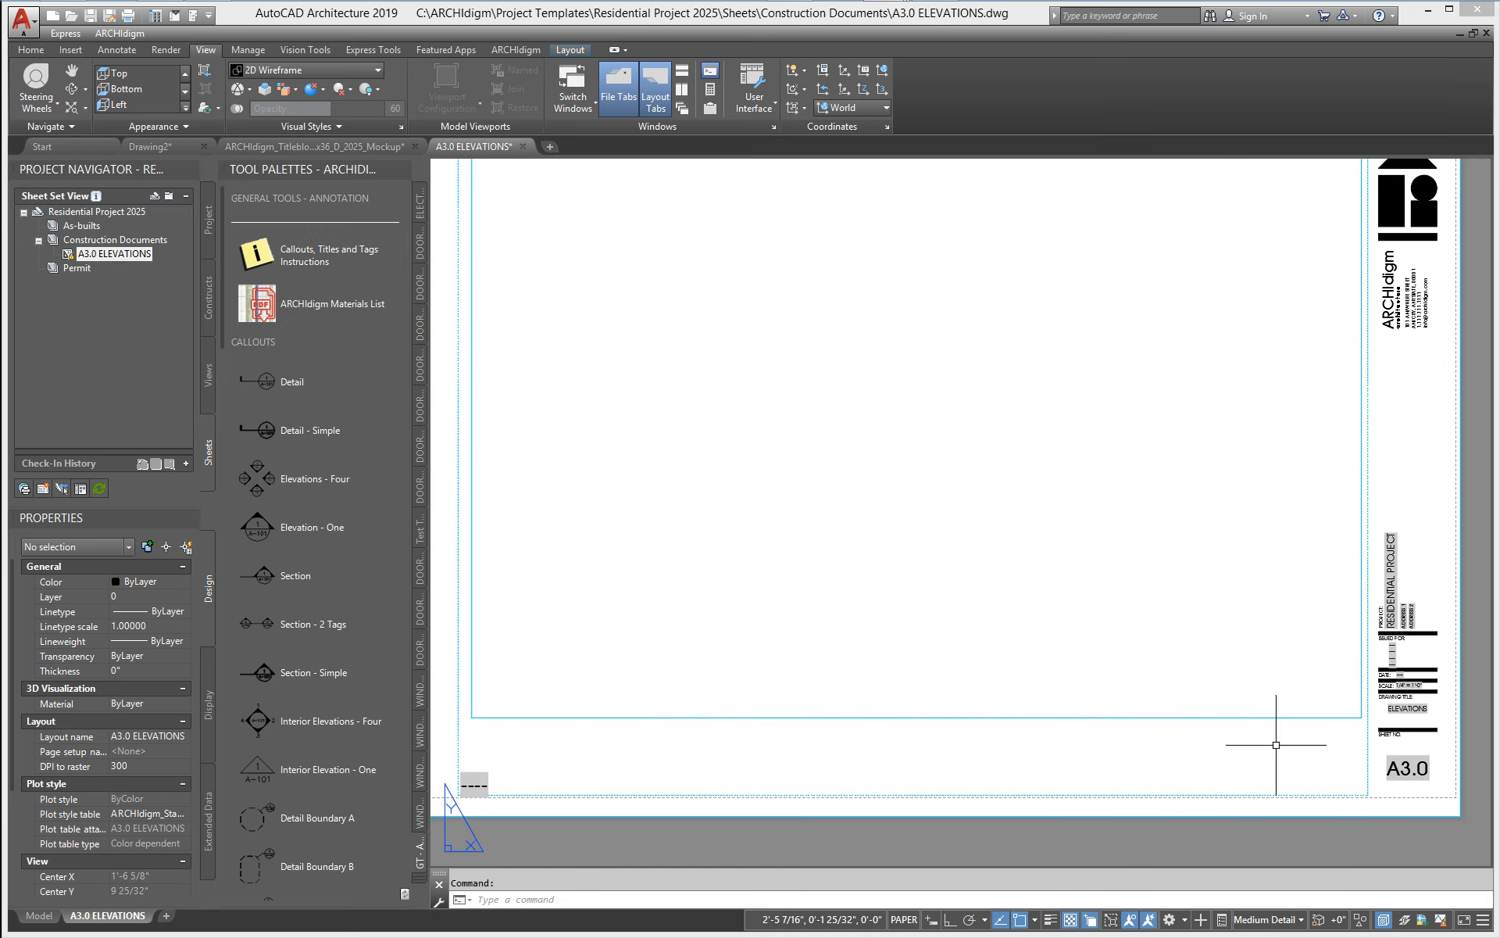
{"action": "key", "text": "Return"}
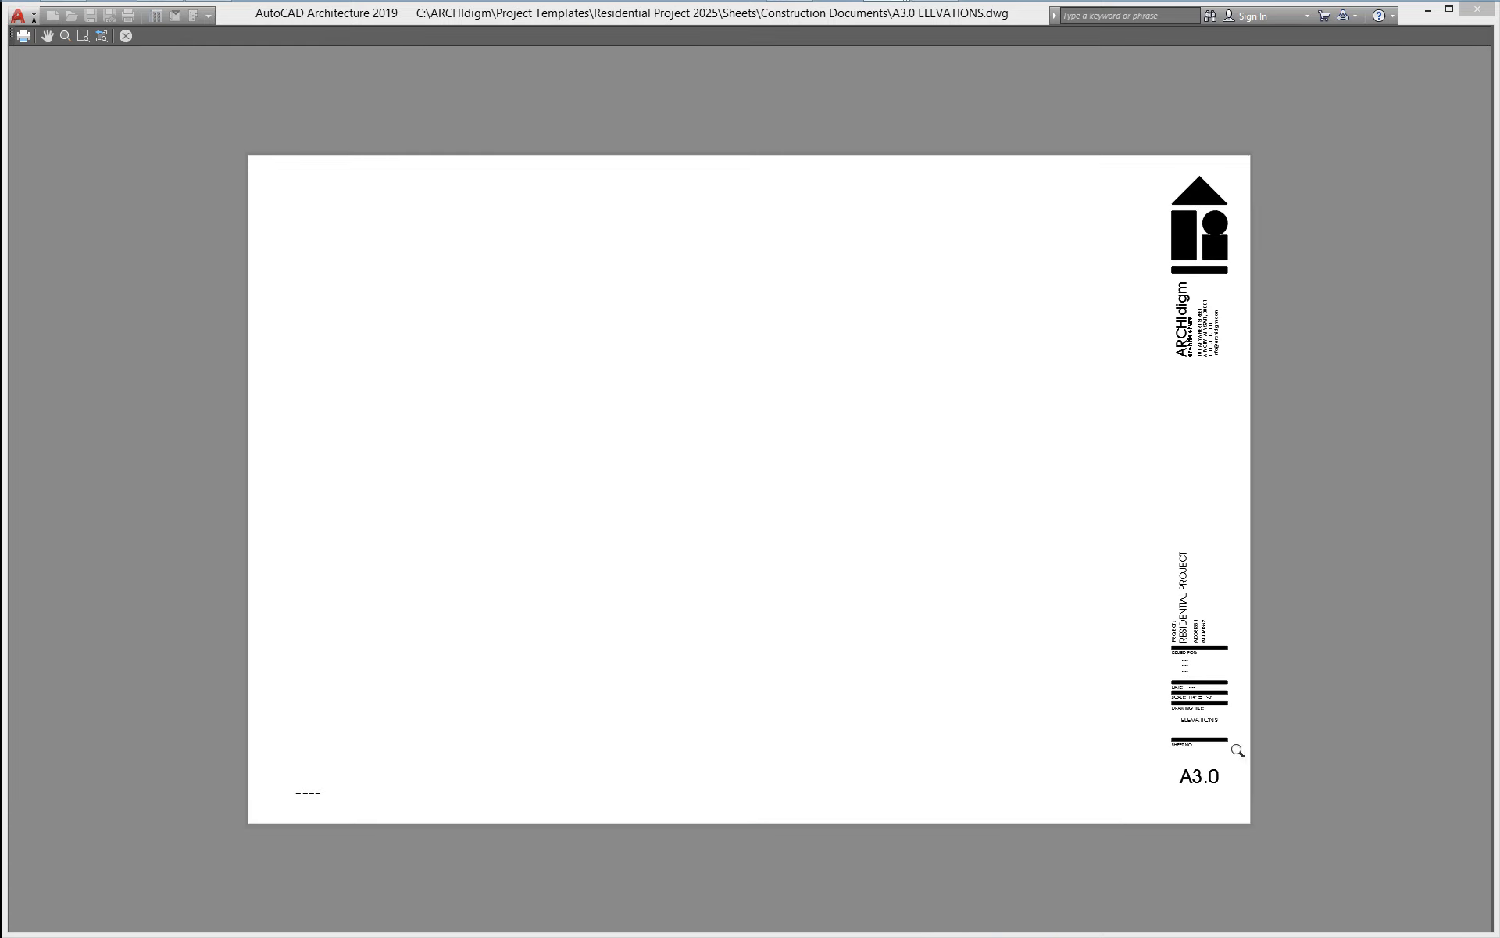
{"action": "scroll", "coordinate": [1325, 746], "scroll_direction": "up", "scroll_amount": 5}
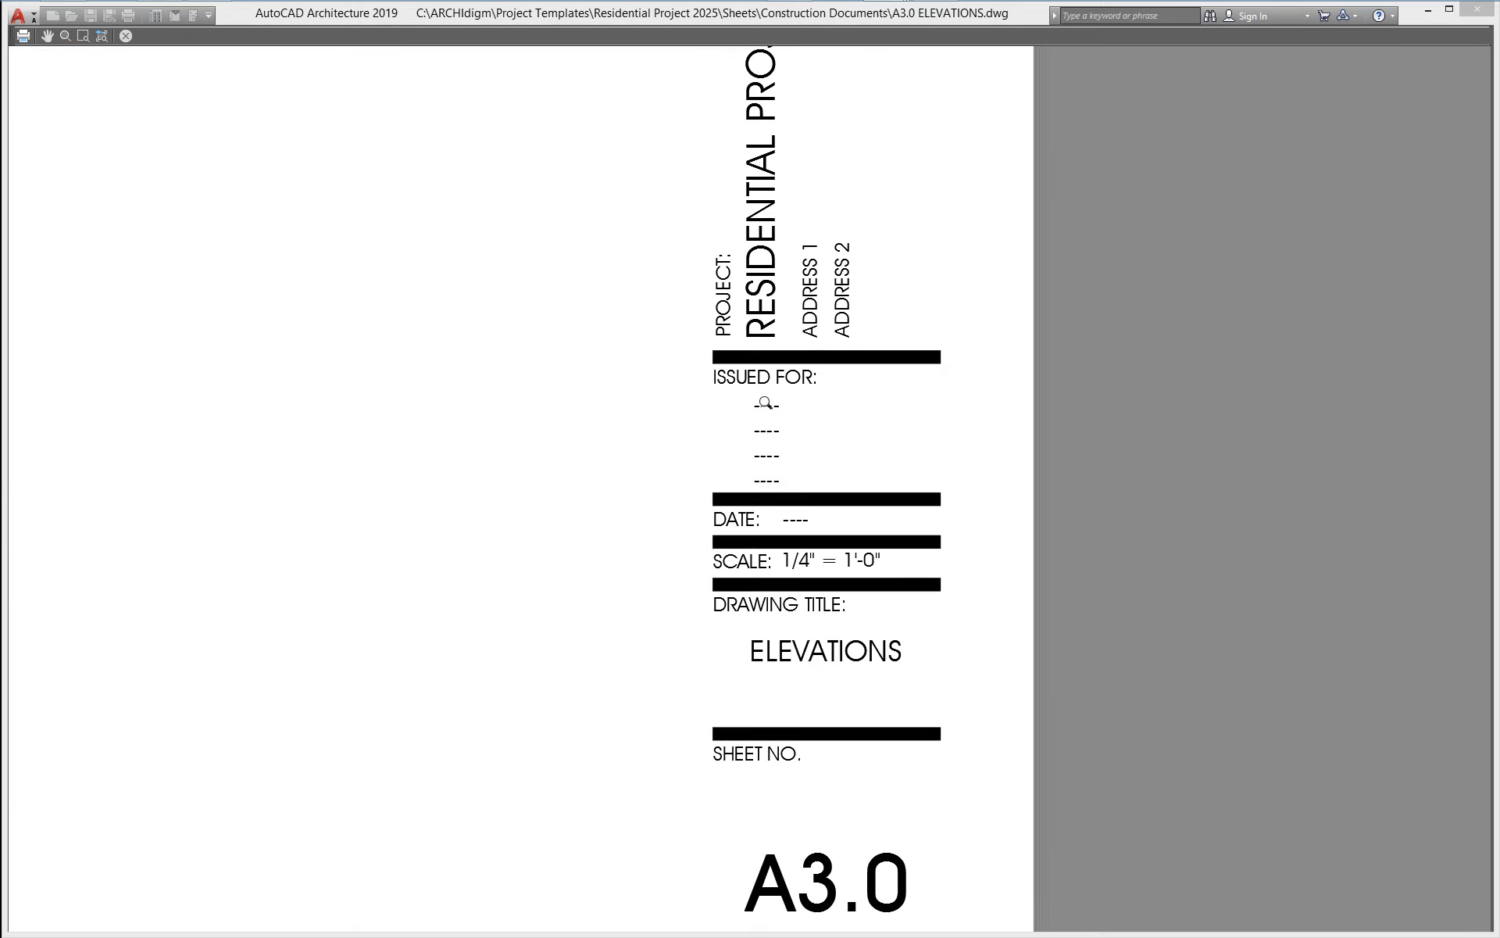
{"action": "scroll", "coordinate": [776, 465], "scroll_direction": "down", "scroll_amount": 2}
{"action": "middle_click_drag", "start_coordinate": [448, 628], "coordinate": [982, 582]}
{"action": "scroll", "coordinate": [980, 583], "scroll_direction": "down", "scroll_amount": 2}
{"action": "middle_click_drag", "start_coordinate": [280, 734], "coordinate": [607, 711]}
{"action": "middle_click_drag", "start_coordinate": [250, 700], "coordinate": [249, 703]}
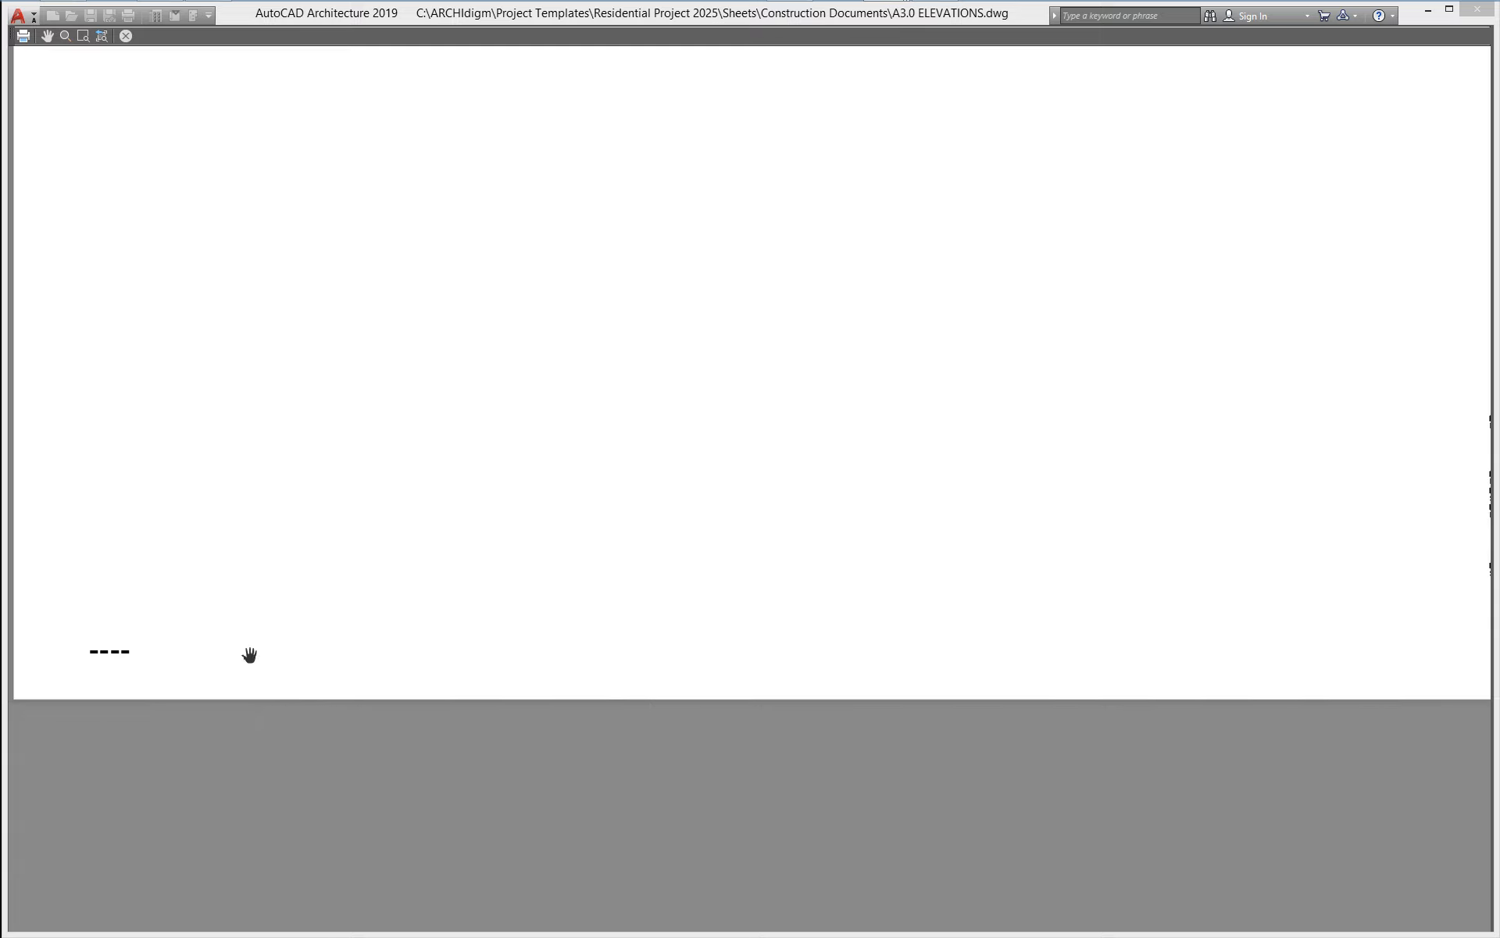
{"action": "scroll", "coordinate": [250, 655], "scroll_direction": "down", "scroll_amount": 2}
{"action": "scroll", "coordinate": [1052, 556], "scroll_direction": "up", "scroll_amount": 3}
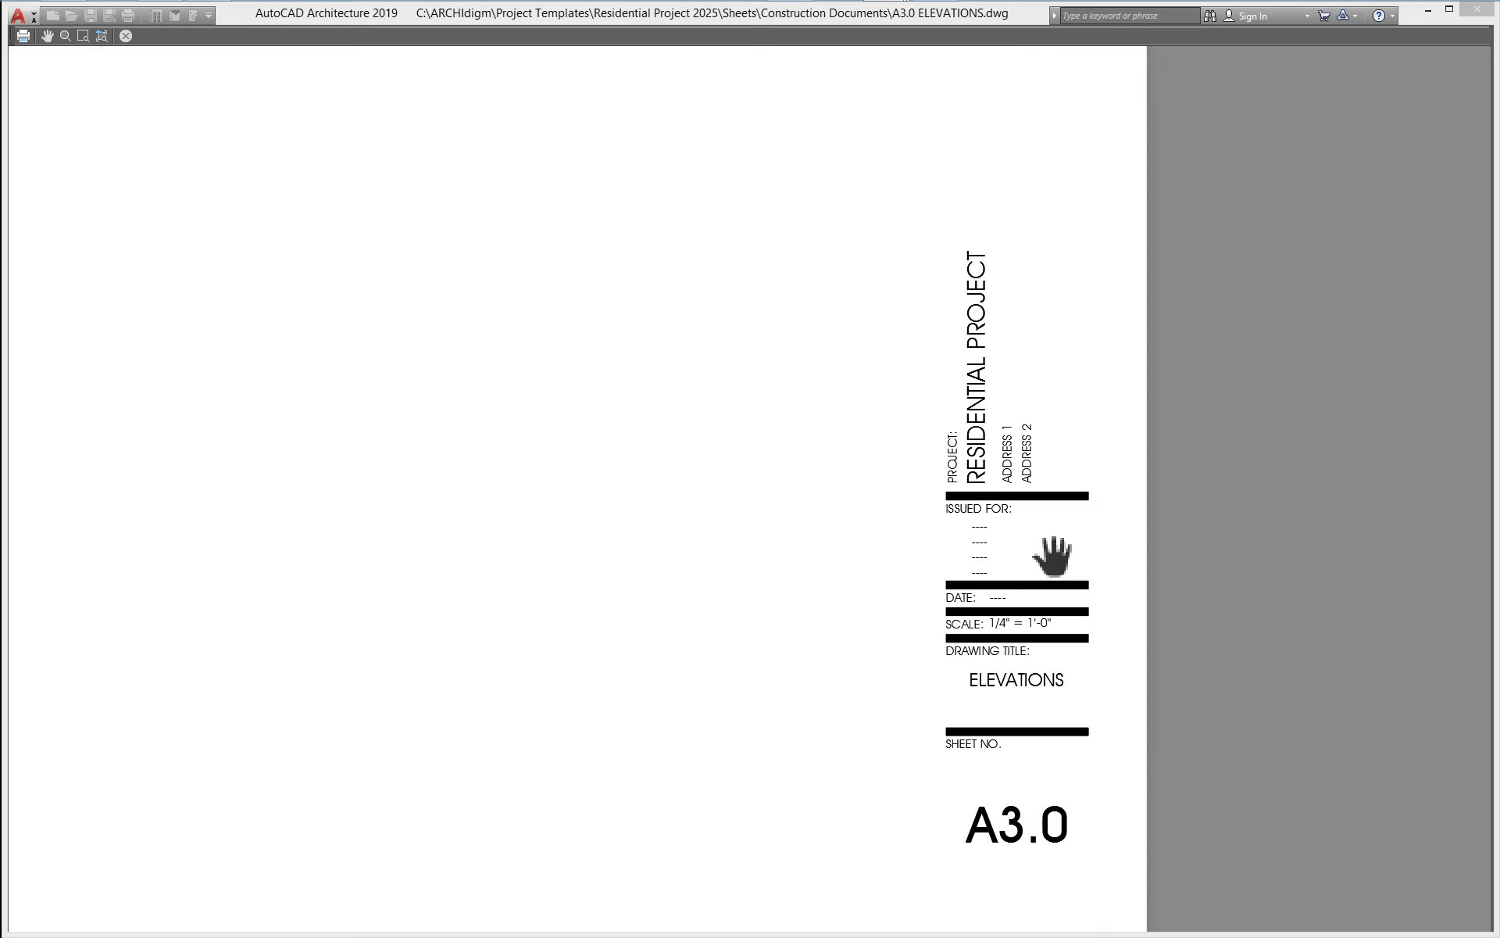
{"action": "scroll", "coordinate": [982, 559], "scroll_direction": "up", "scroll_amount": 2}
{"action": "scroll", "coordinate": [982, 559], "scroll_direction": "down", "scroll_amount": 4}
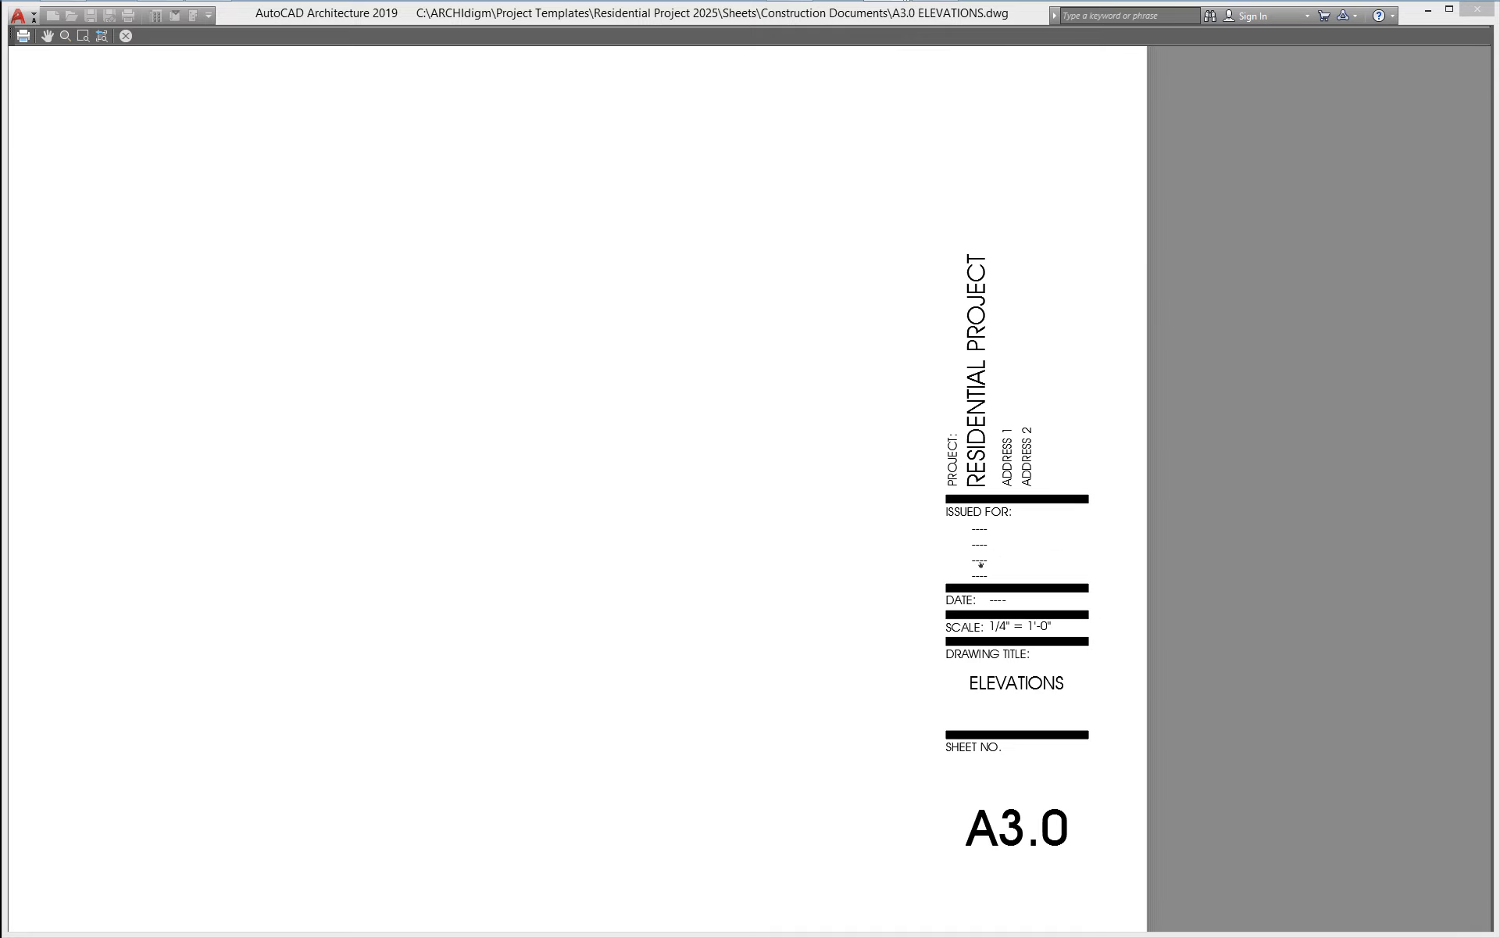
{"action": "mouse_move", "coordinate": [698, 557]}
{"action": "middle_mouse_down"}
{"action": "mouse_move", "coordinate": [804, 621]}
{"action": "mouse_move", "coordinate": [901, 607]}
{"action": "mouse_move", "coordinate": [874, 629]}
{"action": "middle_mouse_up"}
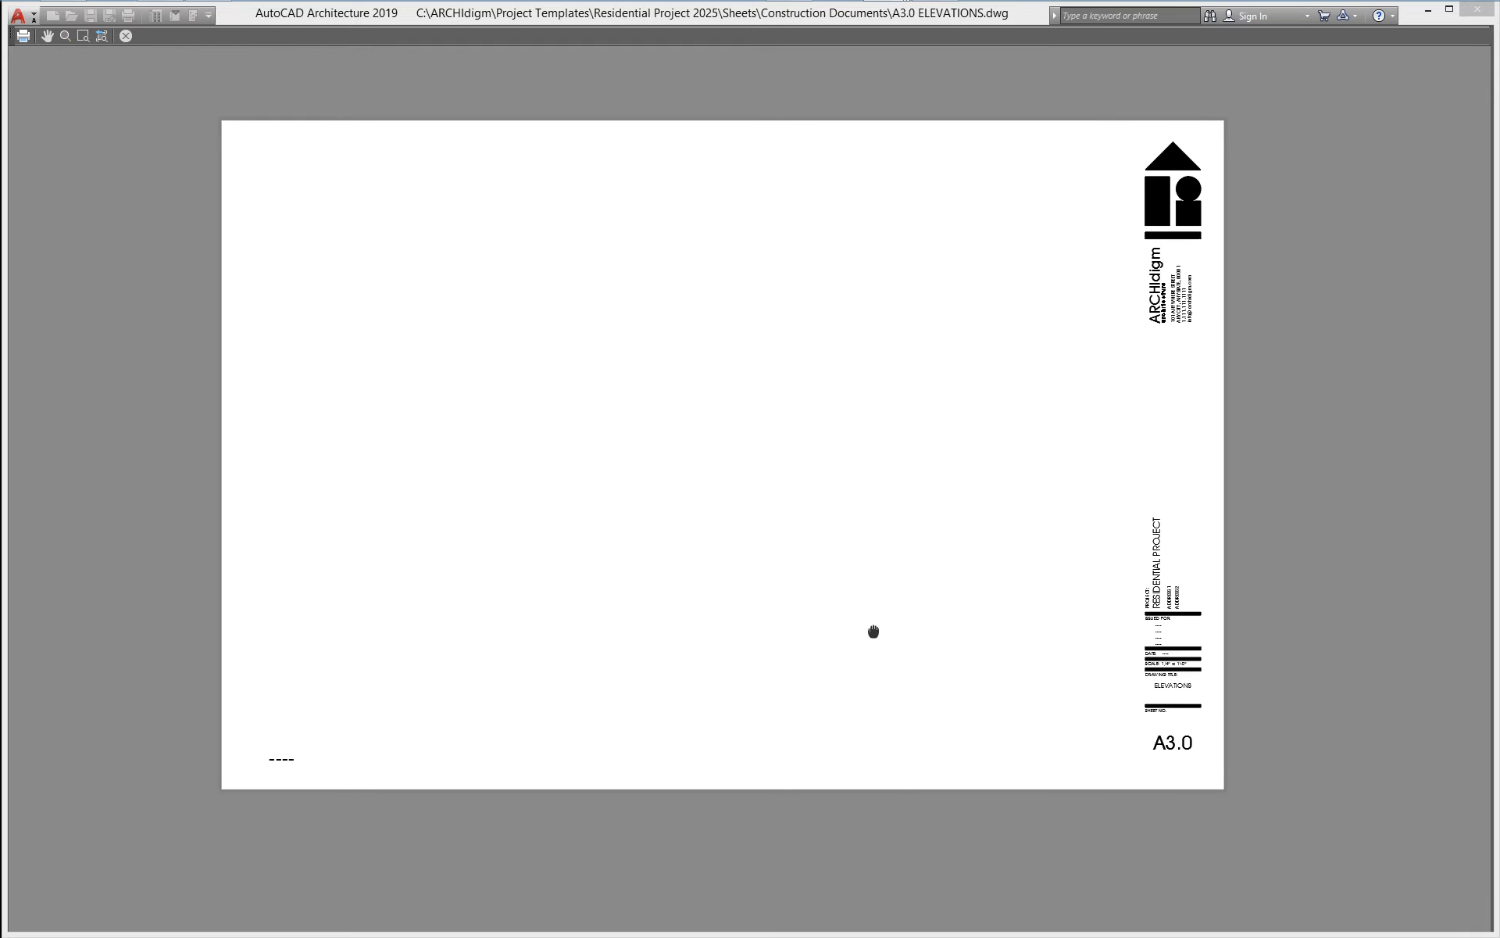
{"action": "key", "text": "Escape"}
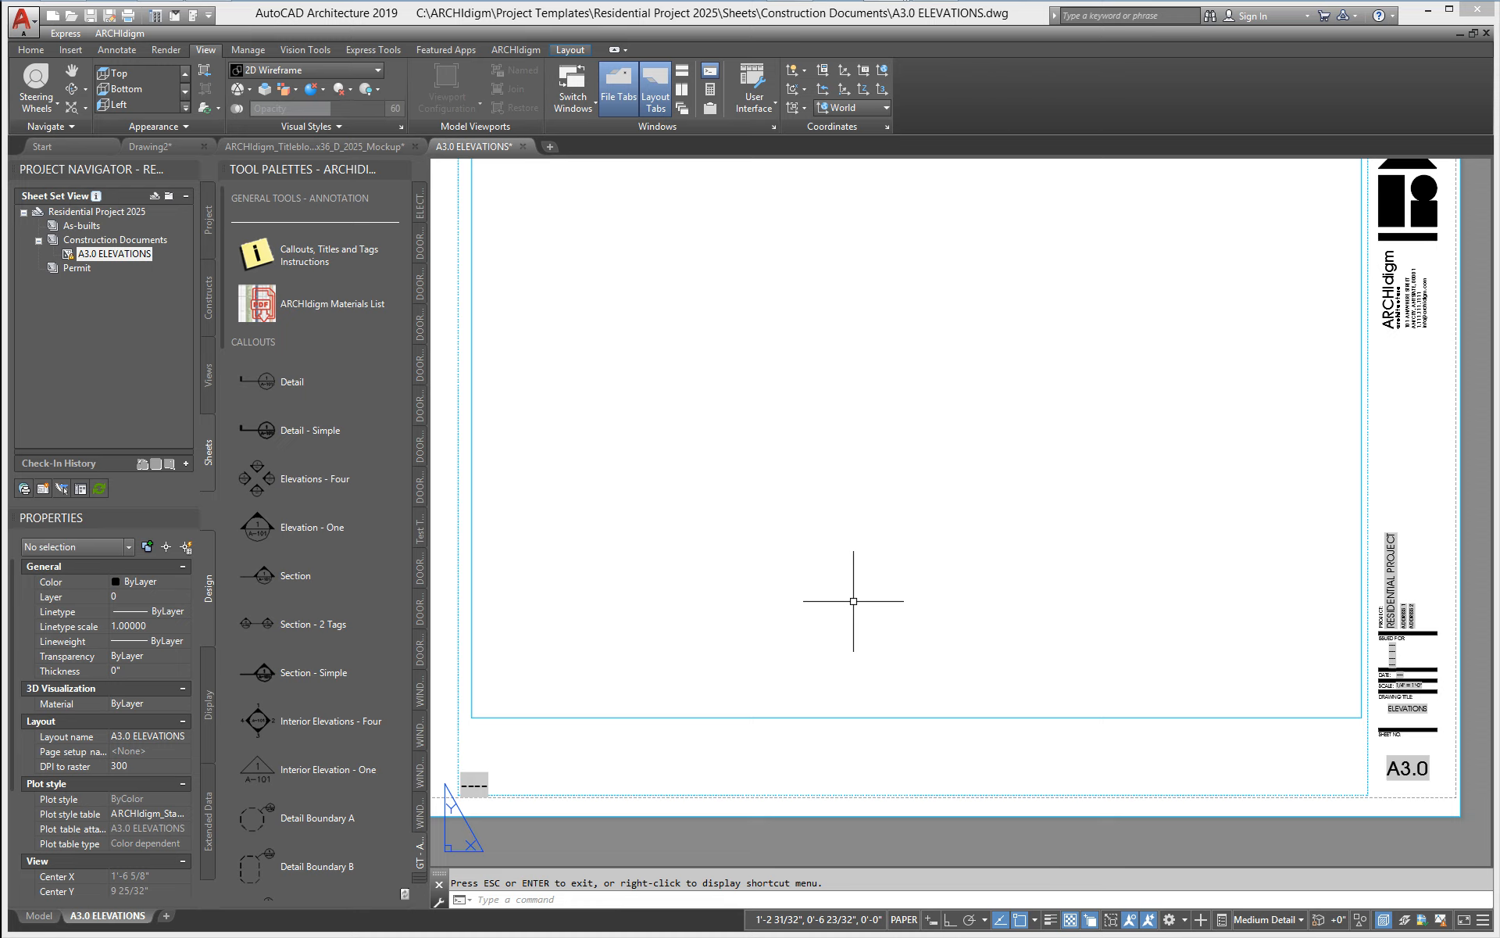
{"action": "scroll", "coordinate": [776, 789], "scroll_direction": "down", "scroll_amount": 2}
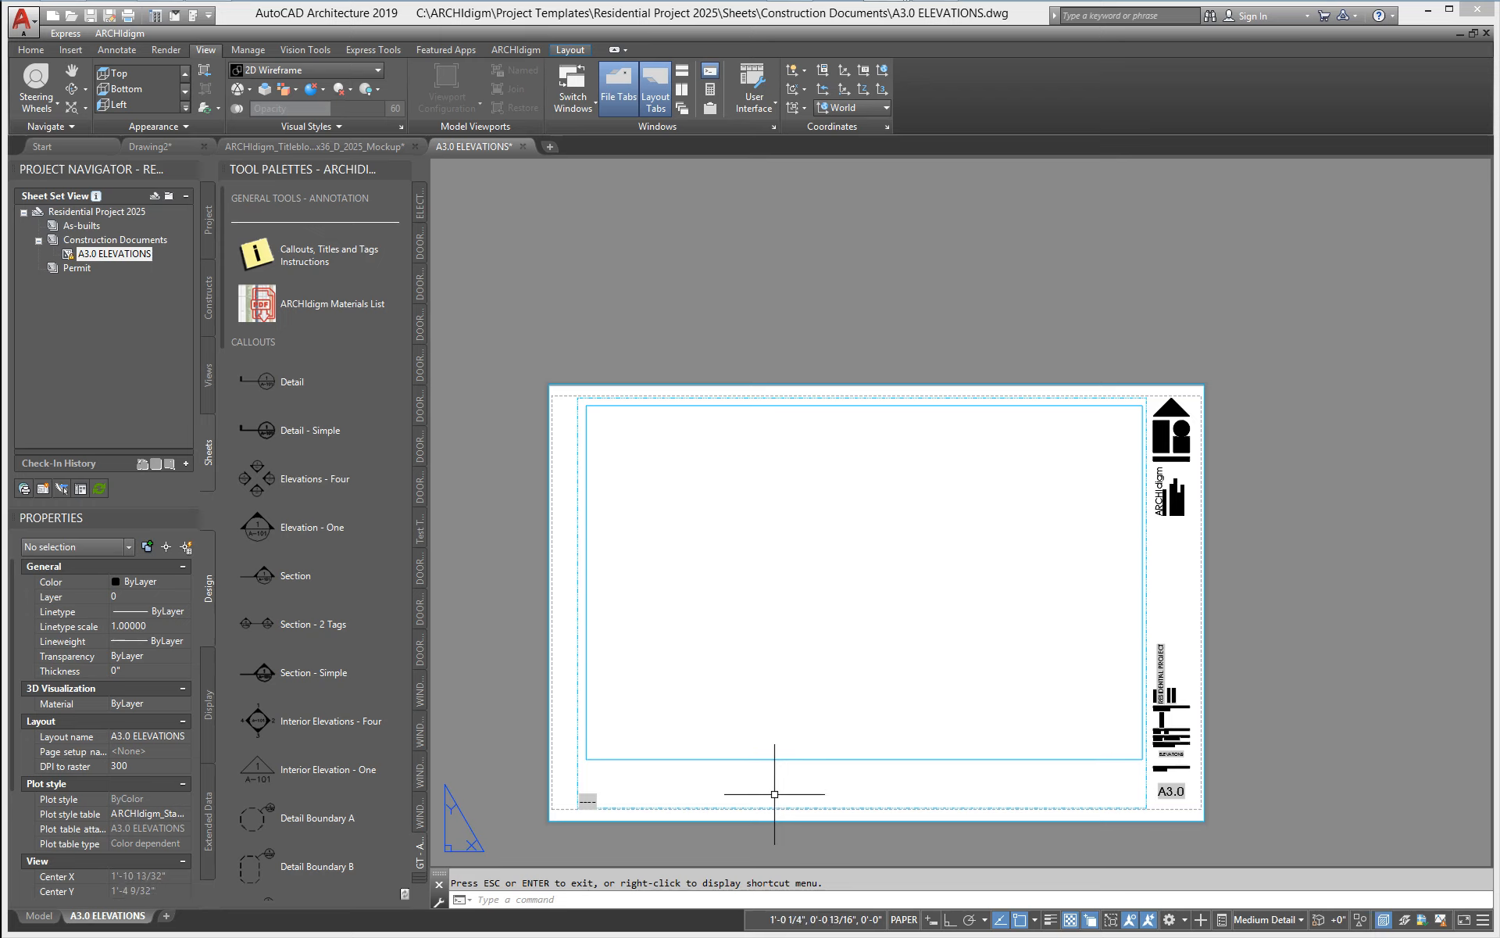
{"action": "middle_click_drag", "start_coordinate": [774, 794], "coordinate": [779, 713]}
{"action": "scroll", "coordinate": [779, 713], "scroll_direction": "up", "scroll_amount": 2}
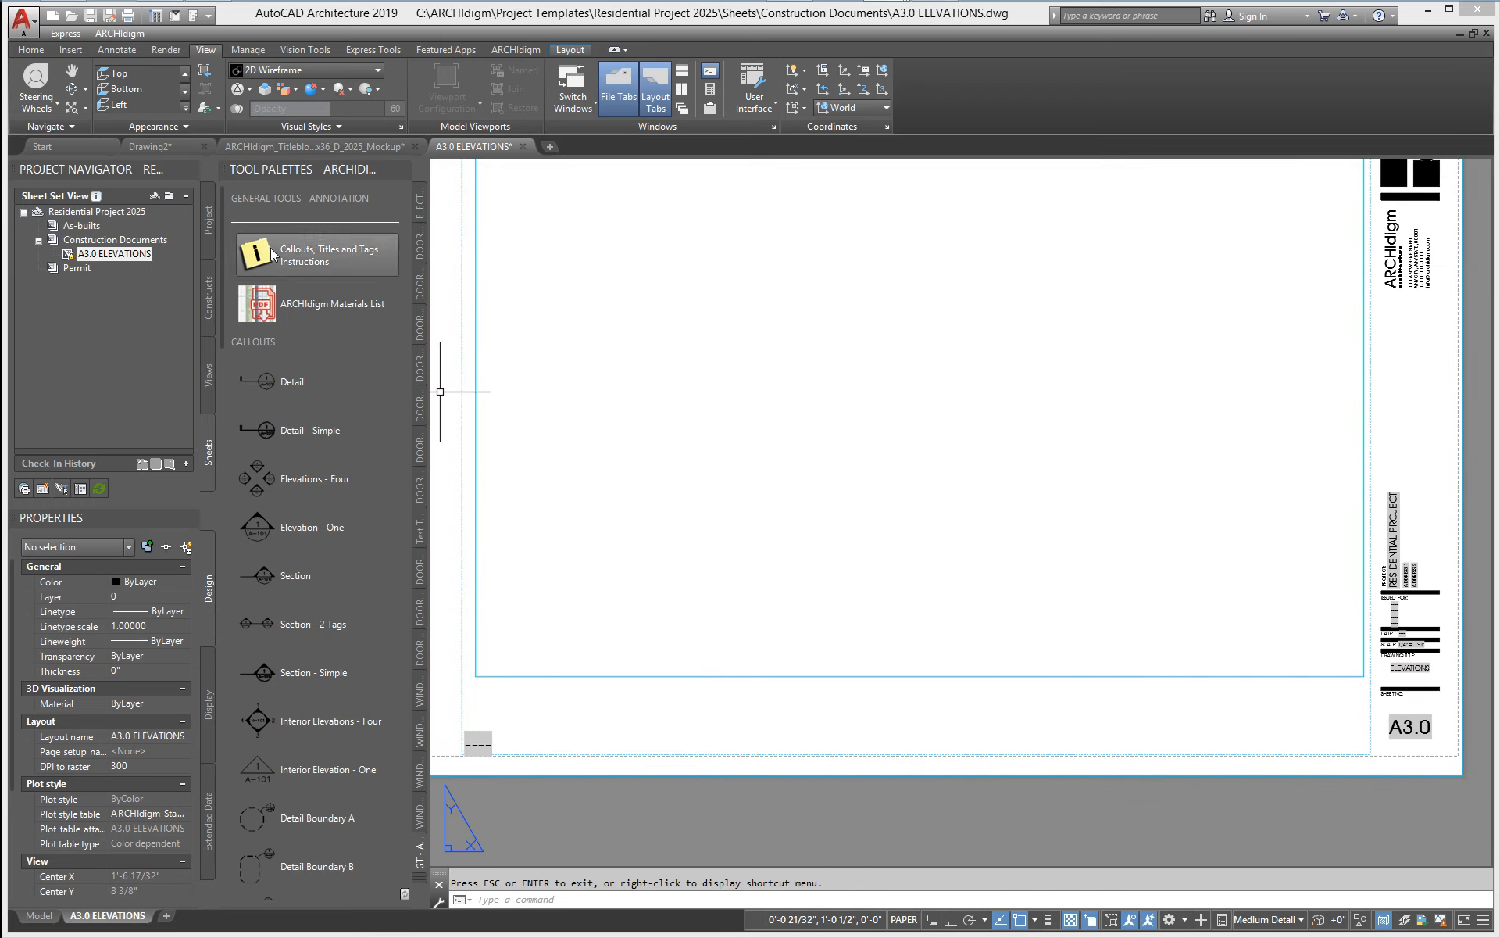
{"action": "middle_click_drag", "start_coordinate": [1357, 726], "coordinate": [1134, 726]}
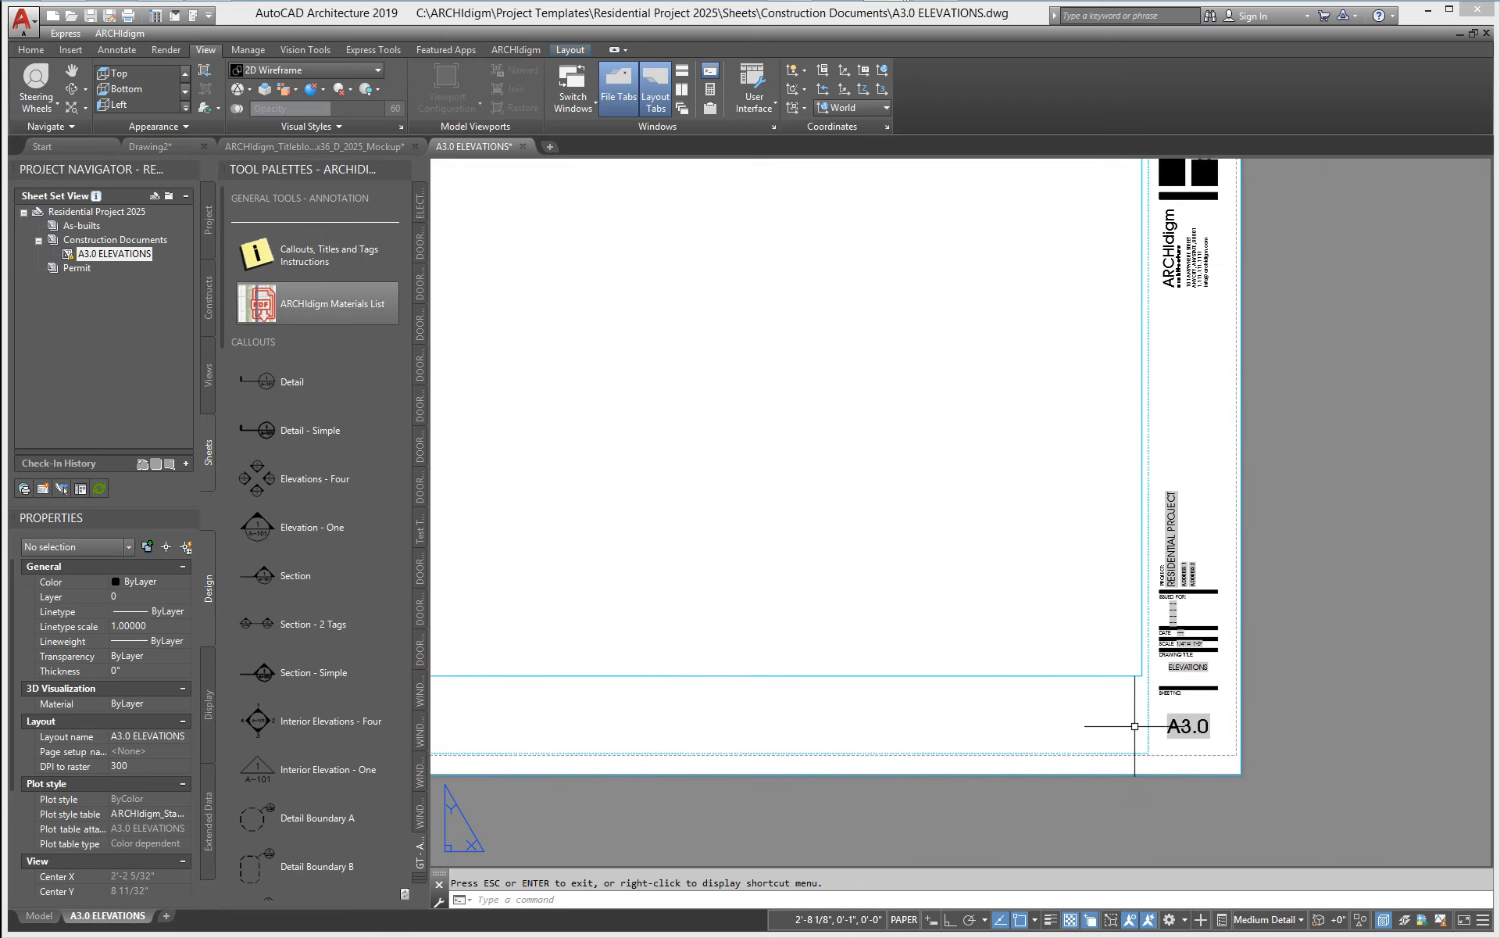
{"action": "scroll", "coordinate": [1179, 731], "scroll_direction": "up", "scroll_amount": 2}
{"action": "left_click", "coordinate": [1184, 720]}
{"action": "left_click", "coordinate": [1176, 588]}
{"action": "left_click", "coordinate": [1145, 542]}
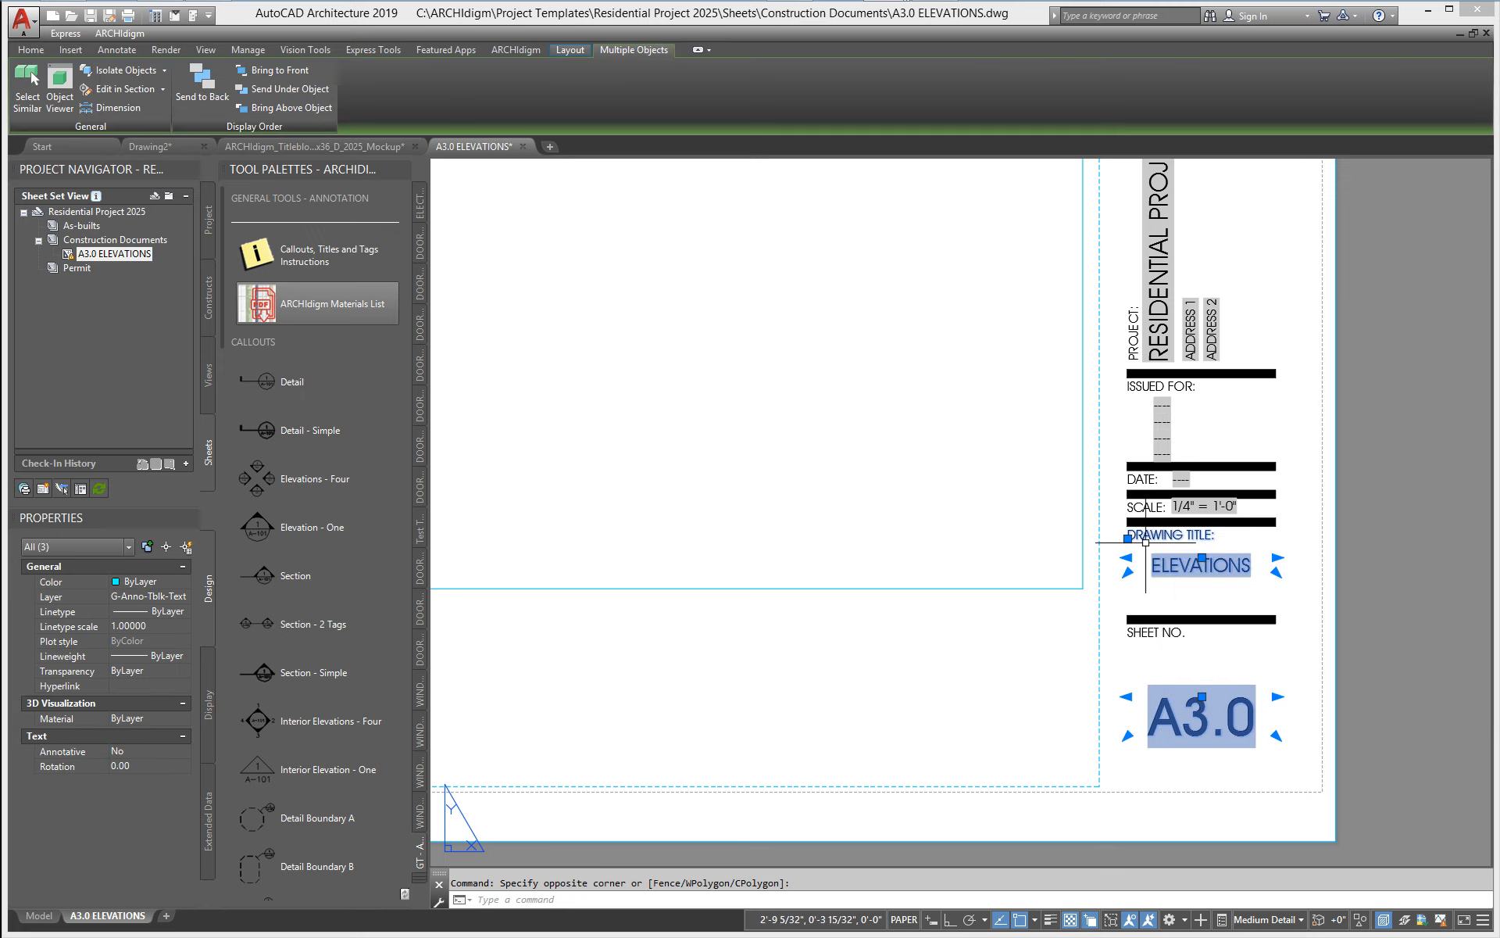
{"action": "key", "text": "Escape"}
{"action": "key", "text": "Escape"}
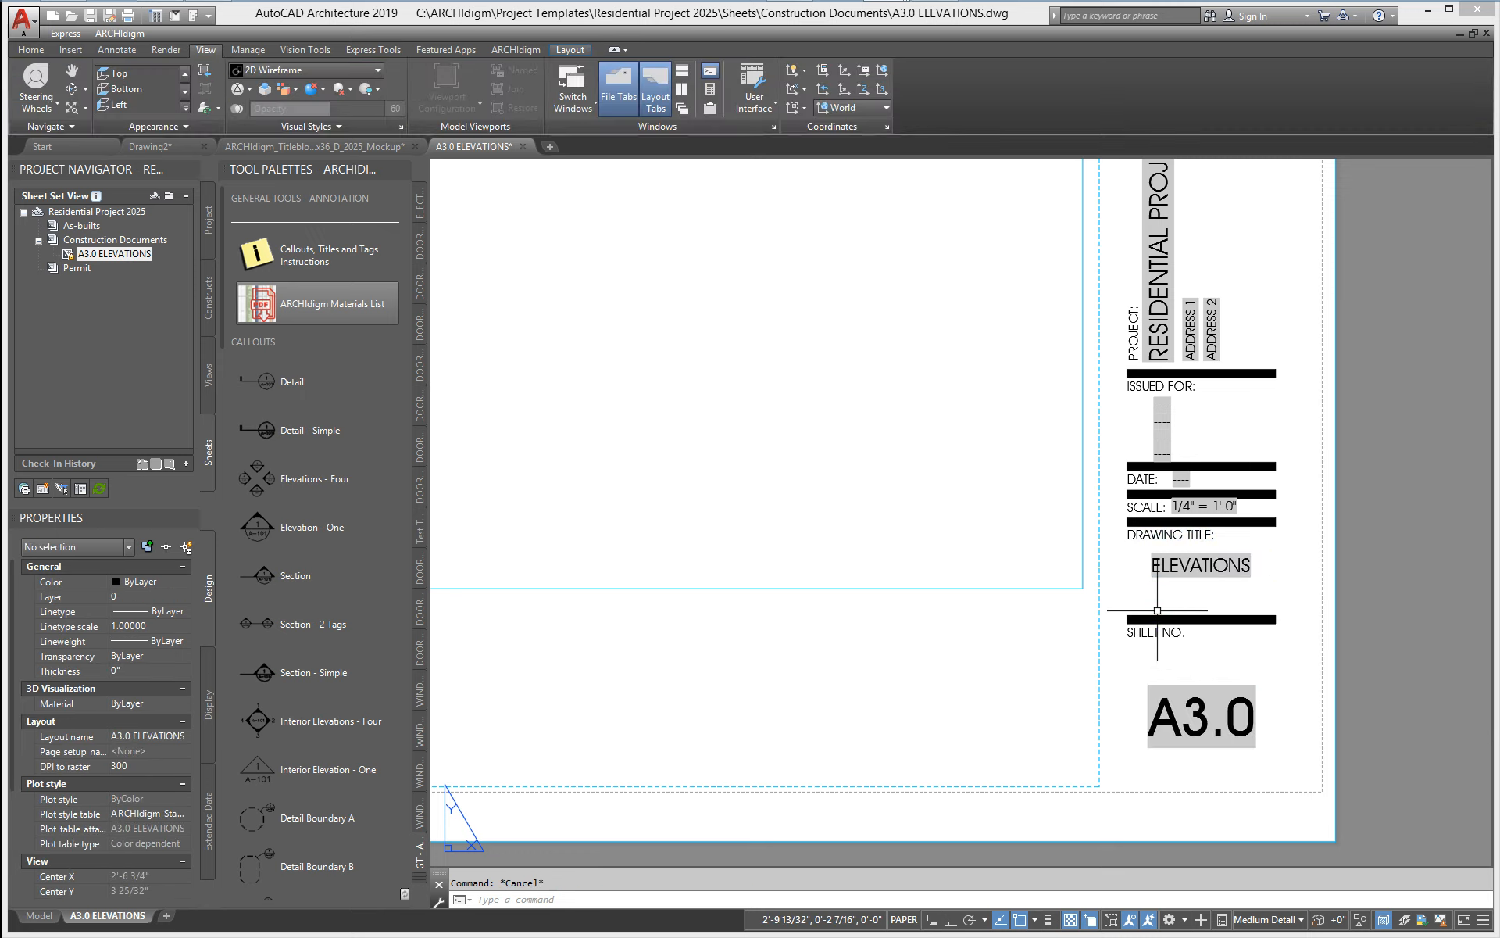
- Move the titleblock's project, issue, scale, title and sheet number block toward the drawing area and undo the move
{"action": "scroll", "coordinate": [1157, 610], "scroll_direction": "down", "scroll_amount": 3}
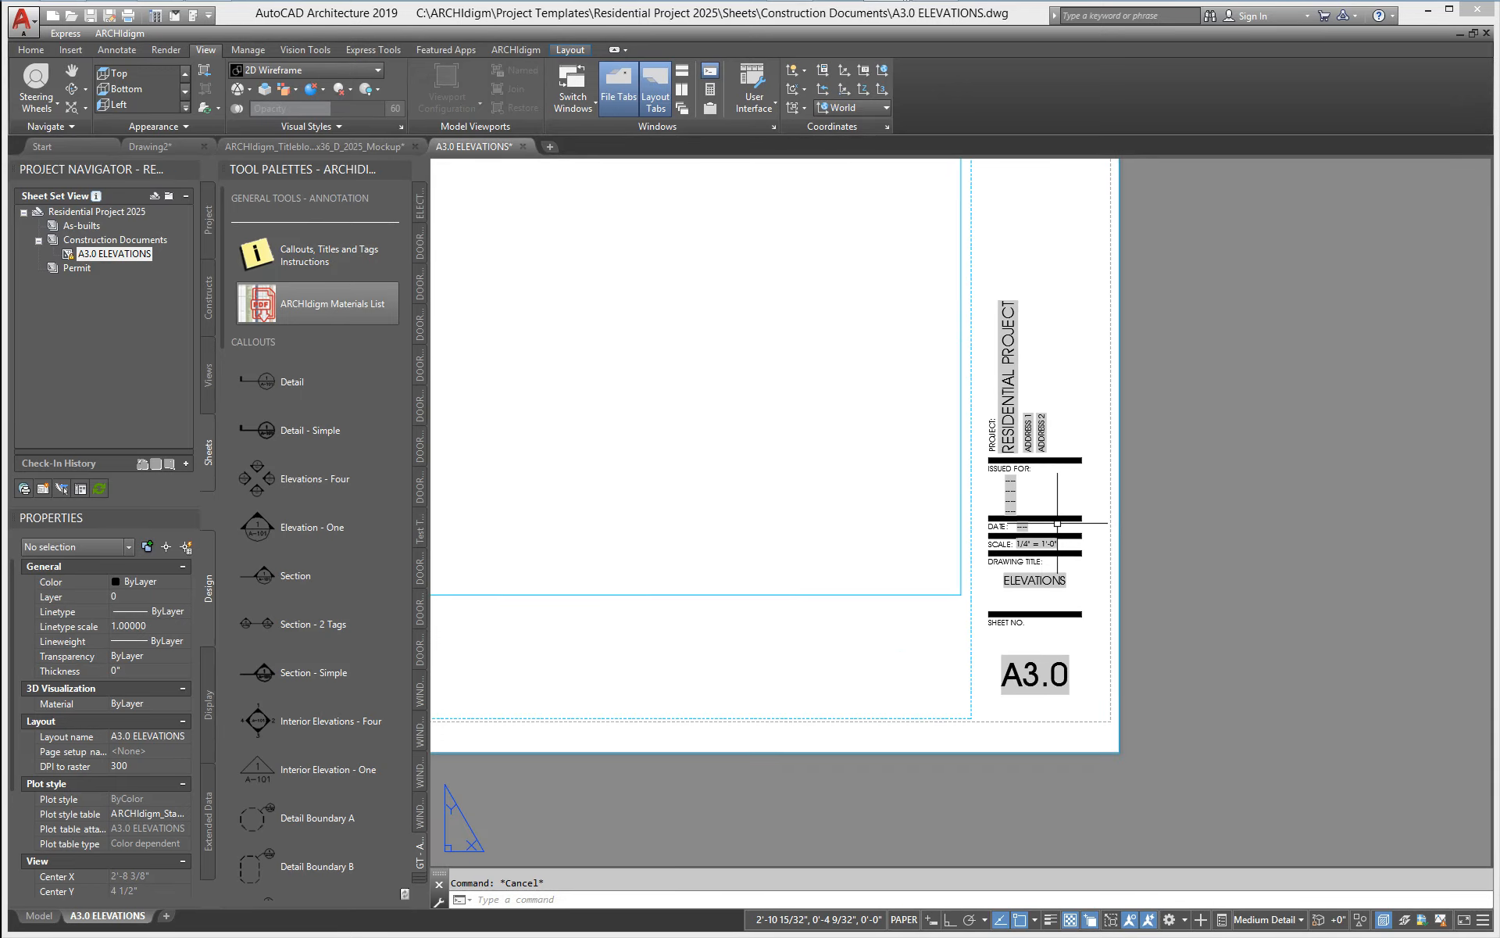
{"action": "scroll", "coordinate": [1057, 523], "scroll_direction": "up", "scroll_amount": 3}
{"action": "scroll", "coordinate": [854, 518], "scroll_direction": "down", "scroll_amount": 5}
{"action": "middle_click_drag", "start_coordinate": [854, 519], "coordinate": [1212, 673]}
{"action": "left_click", "coordinate": [1403, 809]}
{"action": "left_click", "coordinate": [1324, 629]}
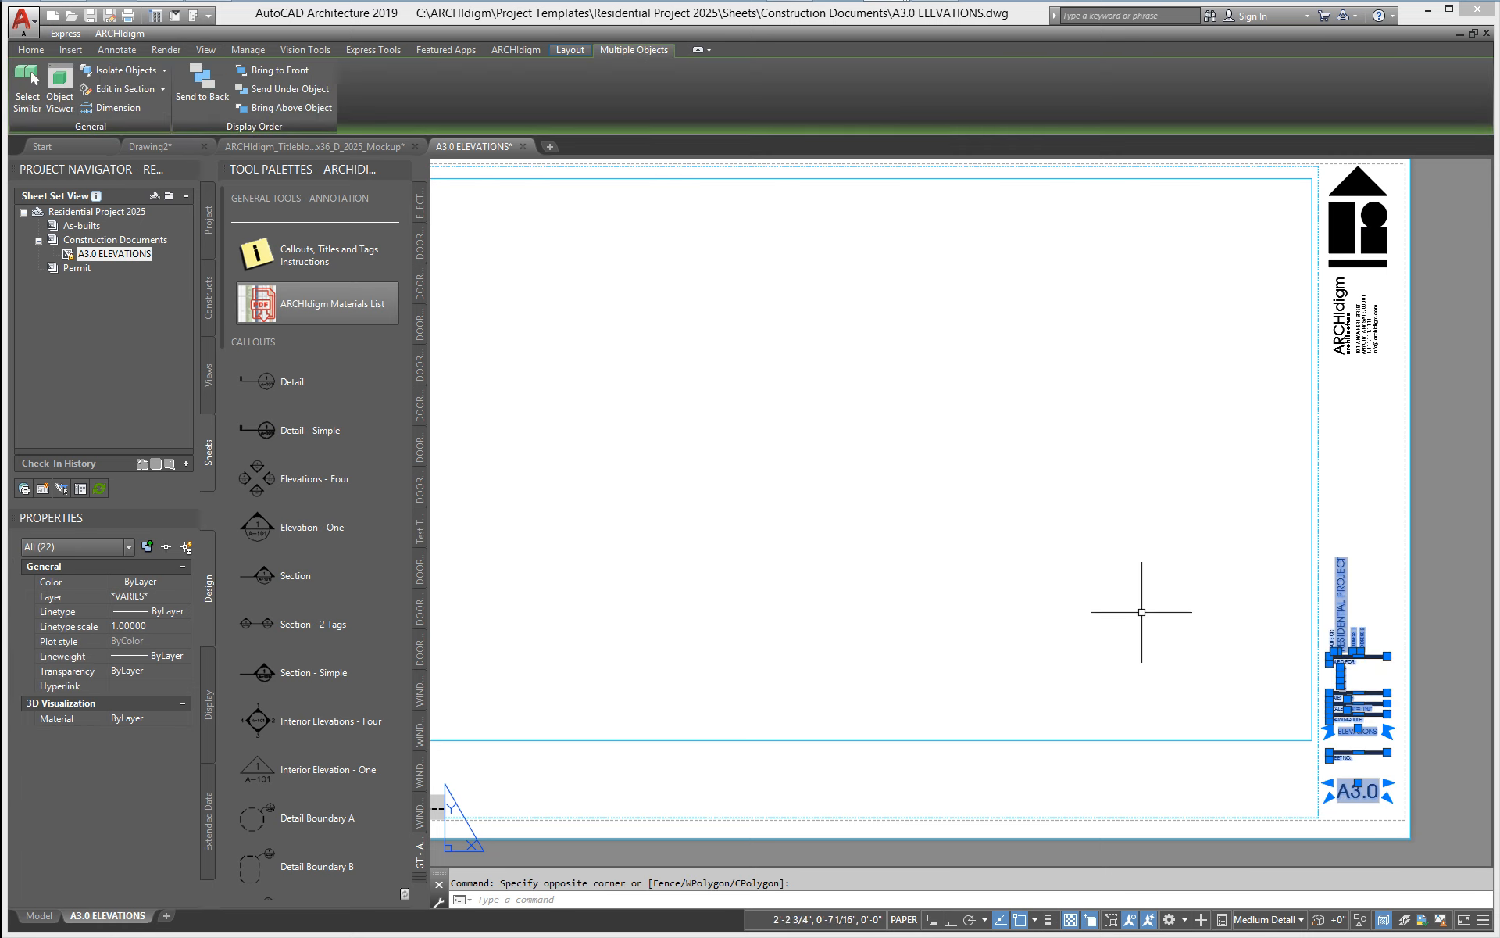
{"action": "type", "text": "m"}
{"action": "key", "text": "space"}
{"action": "left_click", "coordinate": [1169, 589]}
{"action": "left_click", "coordinate": [1102, 563]}
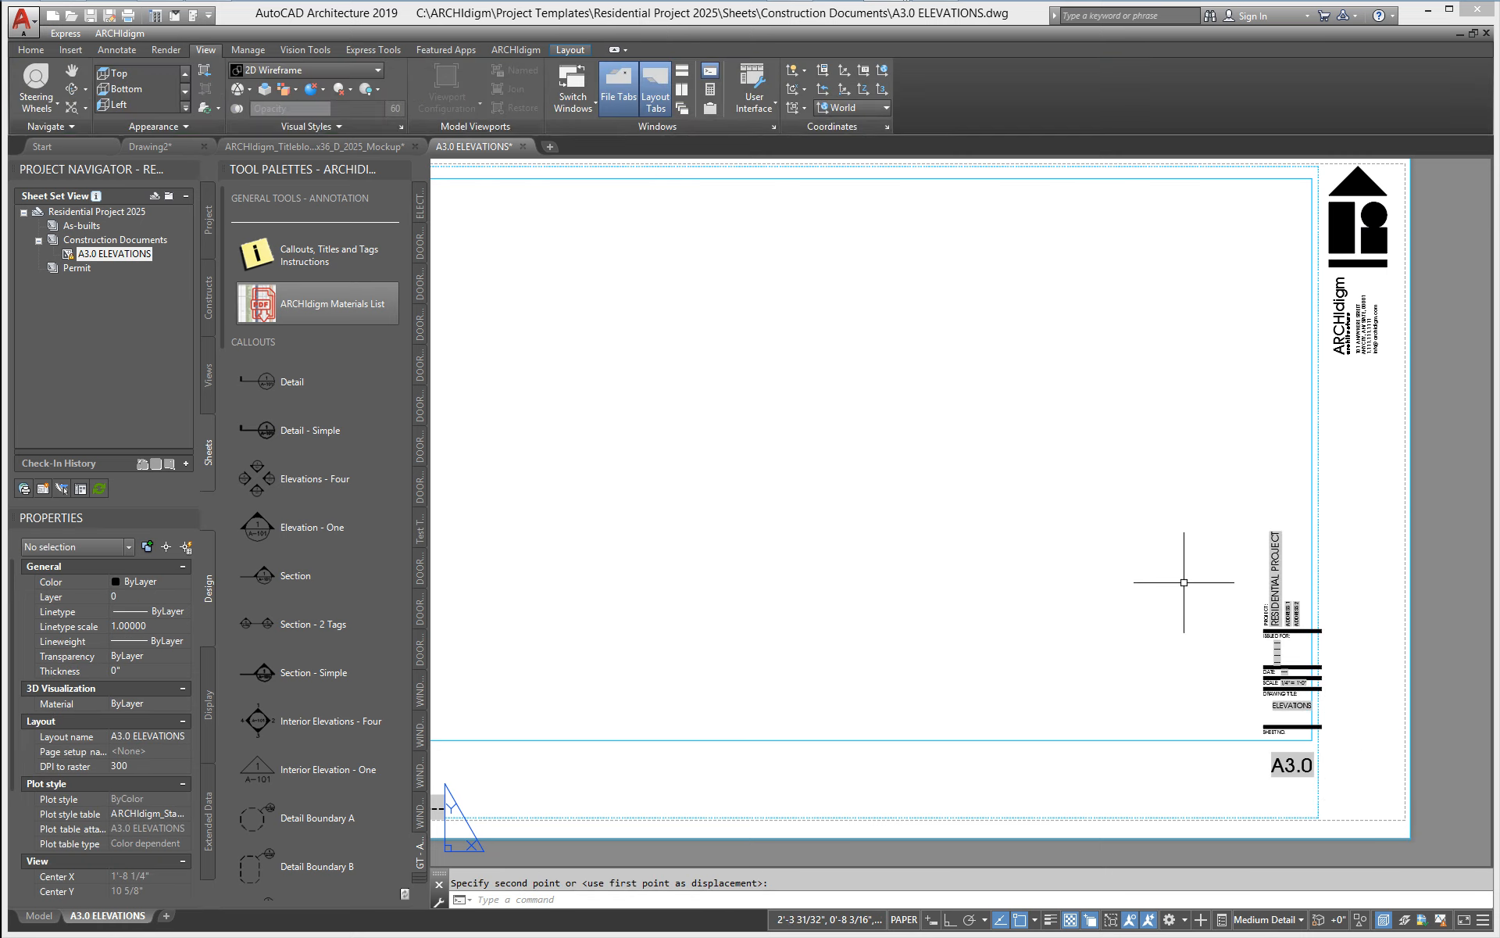
{"action": "type", "text": "u"}
{"action": "key", "text": "space"}
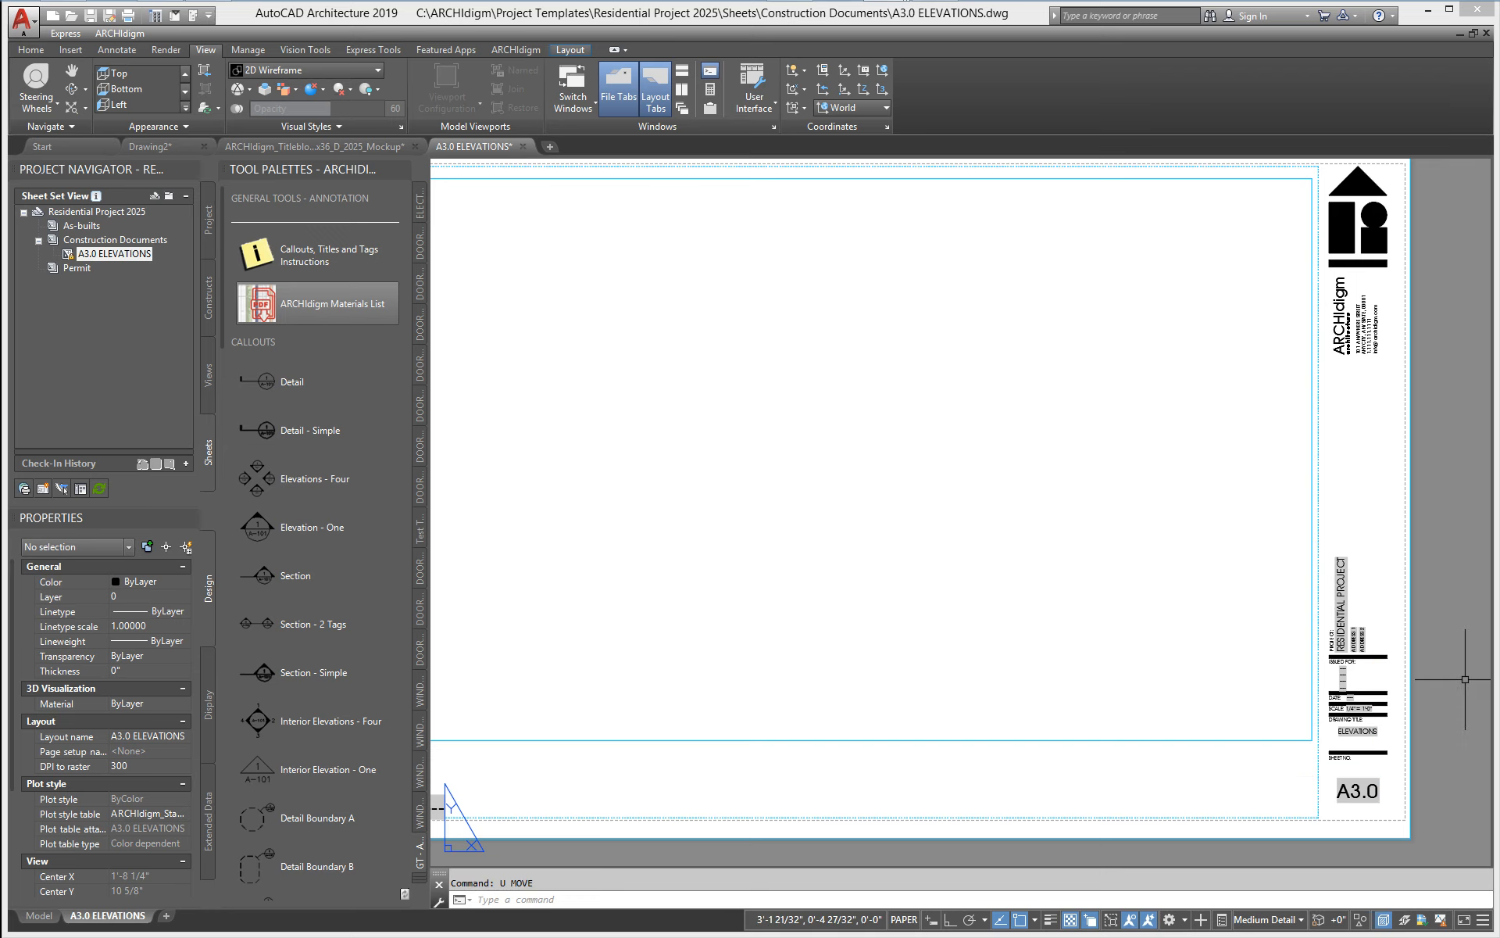
- Erase the A3.0 sheet number text from the titleblock and undo the erasure
{"action": "left_click", "coordinate": [1356, 783]}
{"action": "key", "text": "Delete"}
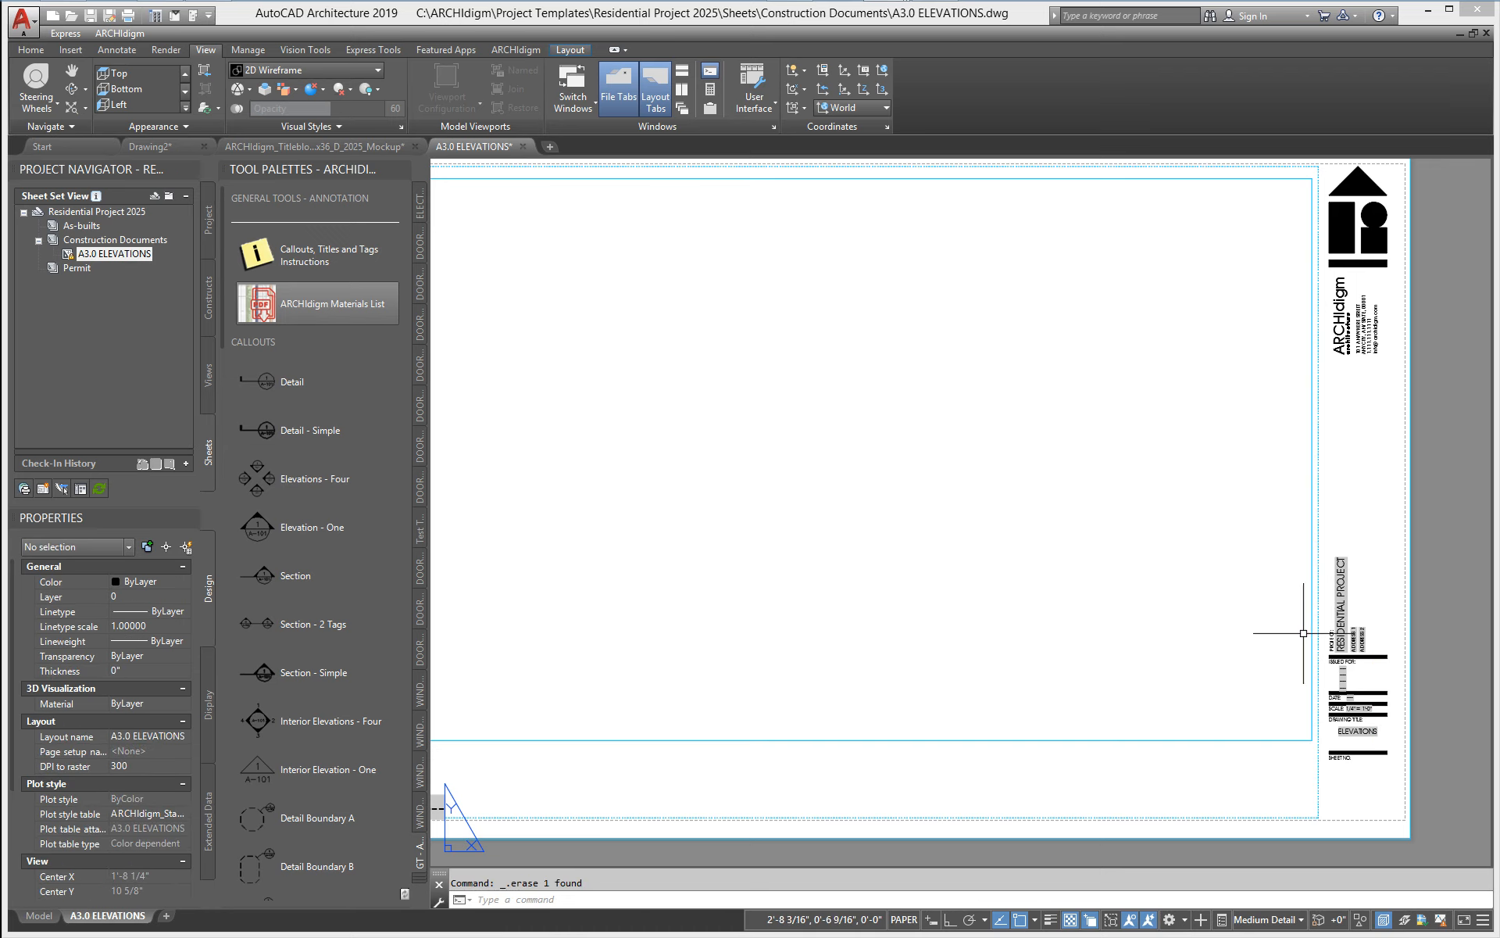
{"action": "mouse_move", "coordinate": [1152, 614]}
{"action": "middle_mouse_down"}
{"action": "mouse_move", "coordinate": [1216, 576]}
{"action": "mouse_move", "coordinate": [1202, 587]}
{"action": "middle_mouse_up"}
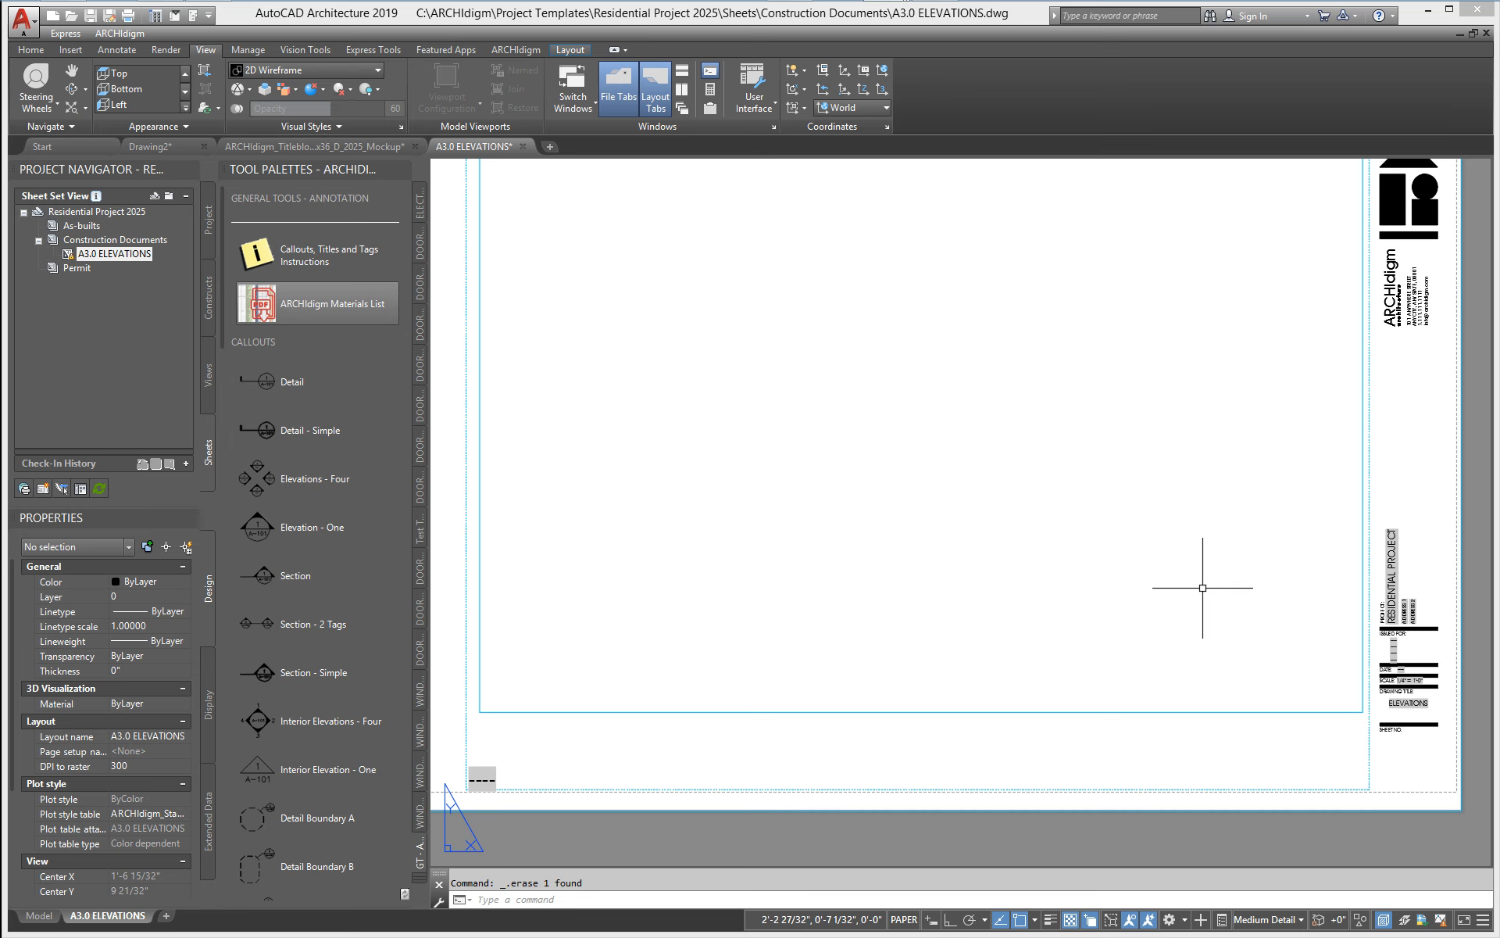
{"action": "type", "text": "u"}
{"action": "key", "text": "space"}
{"action": "key", "text": "space"}
- Examine the review-only field in the sheet's lower-left corner and the titleblock fields, ending on the full sheet extents
{"action": "scroll", "coordinate": [1204, 587], "scroll_direction": "down", "scroll_amount": 2}
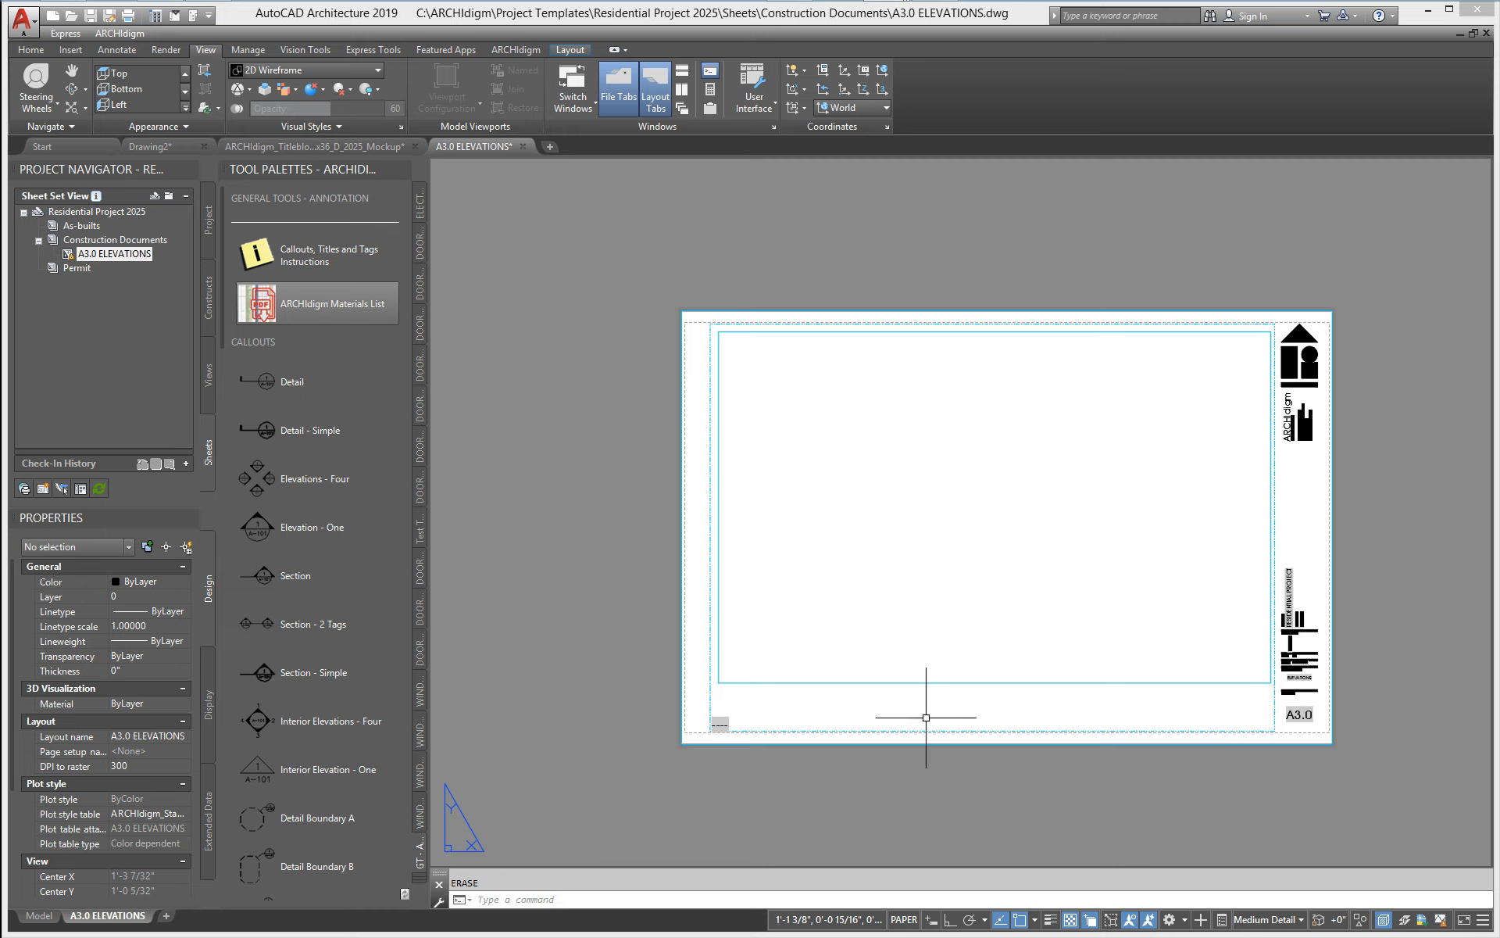
{"action": "scroll", "coordinate": [779, 742], "scroll_direction": "up", "scroll_amount": 3}
{"action": "scroll", "coordinate": [622, 676], "scroll_direction": "down", "scroll_amount": 1}
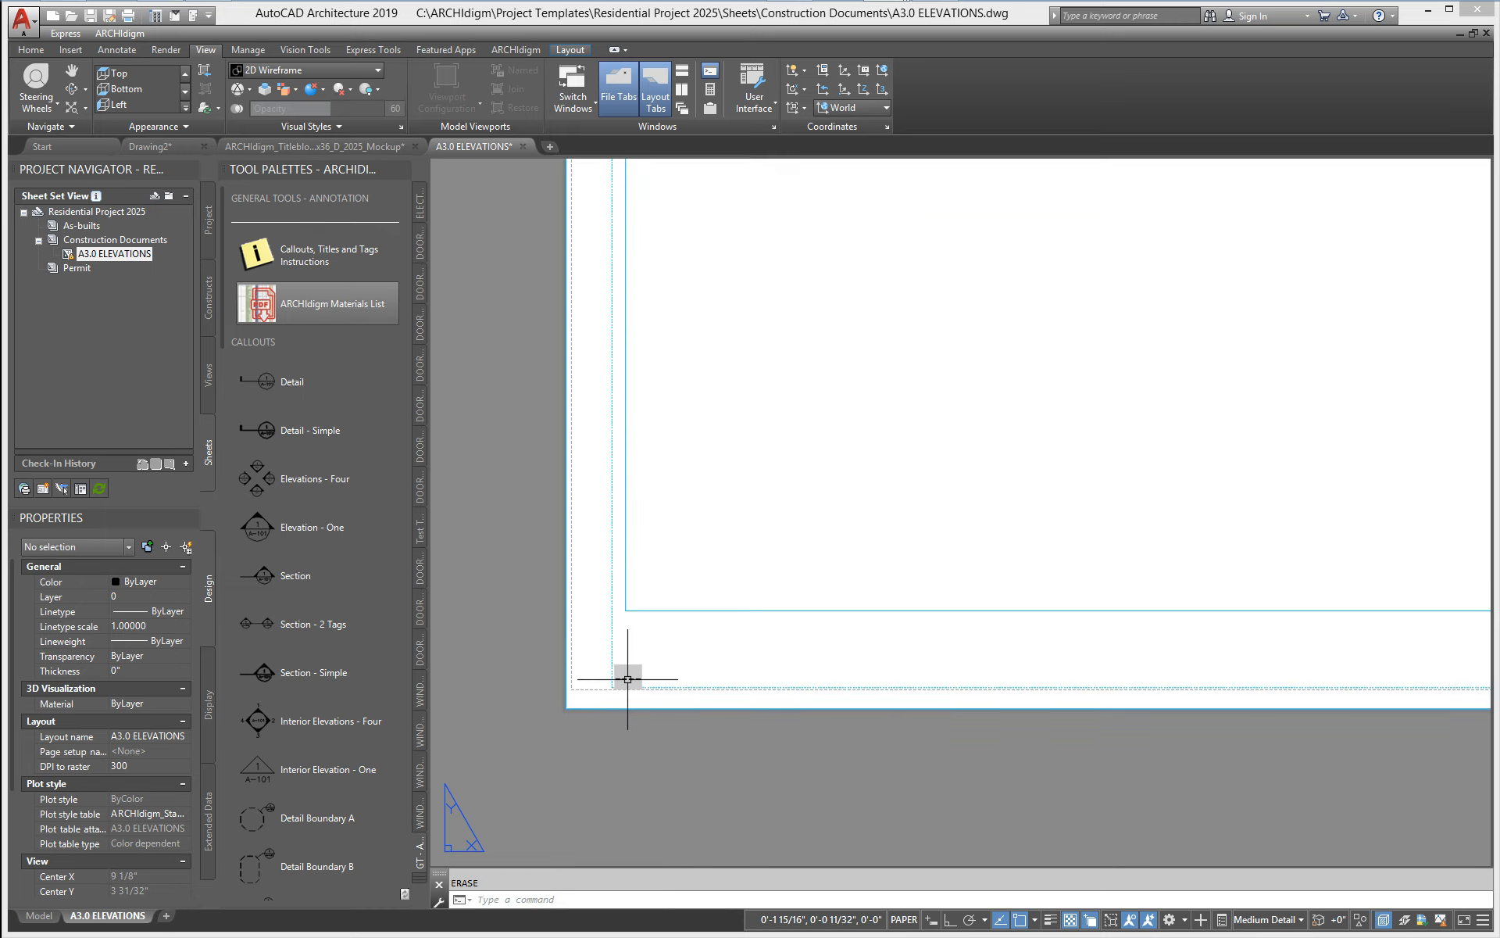
{"action": "middle_click_drag", "start_coordinate": [951, 703], "coordinate": [605, 704]}
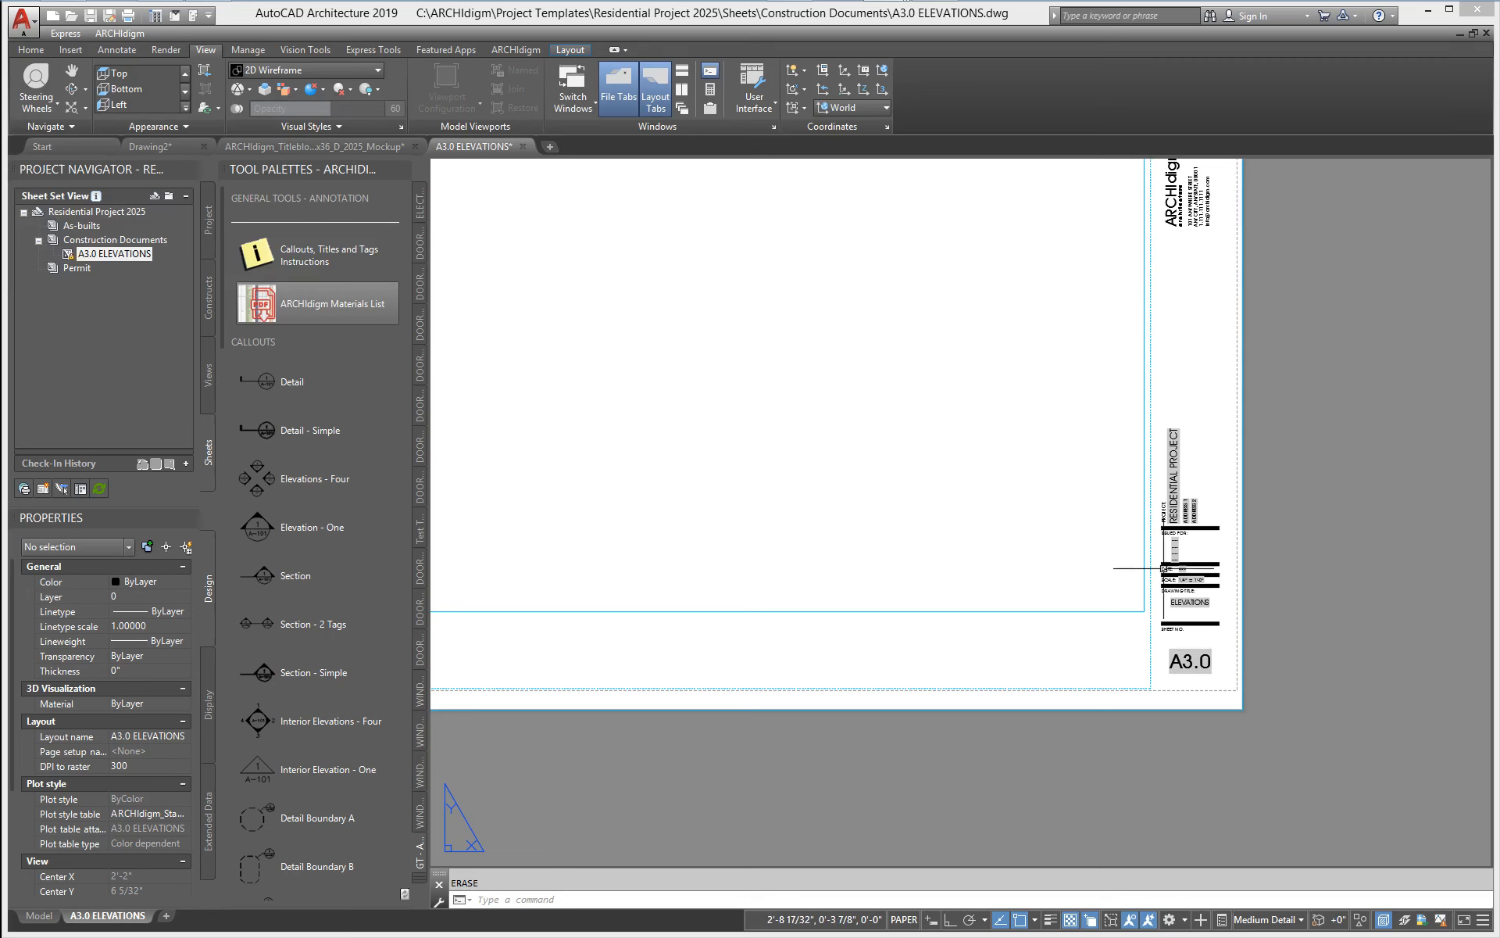
{"action": "scroll", "coordinate": [1187, 539], "scroll_direction": "up", "scroll_amount": 4}
{"action": "scroll", "coordinate": [1126, 537], "scroll_direction": "down", "scroll_amount": 2}
{"action": "scroll", "coordinate": [1127, 537], "scroll_direction": "down", "scroll_amount": 2}
{"action": "middle_click_drag", "start_coordinate": [894, 653], "coordinate": [1179, 746]}
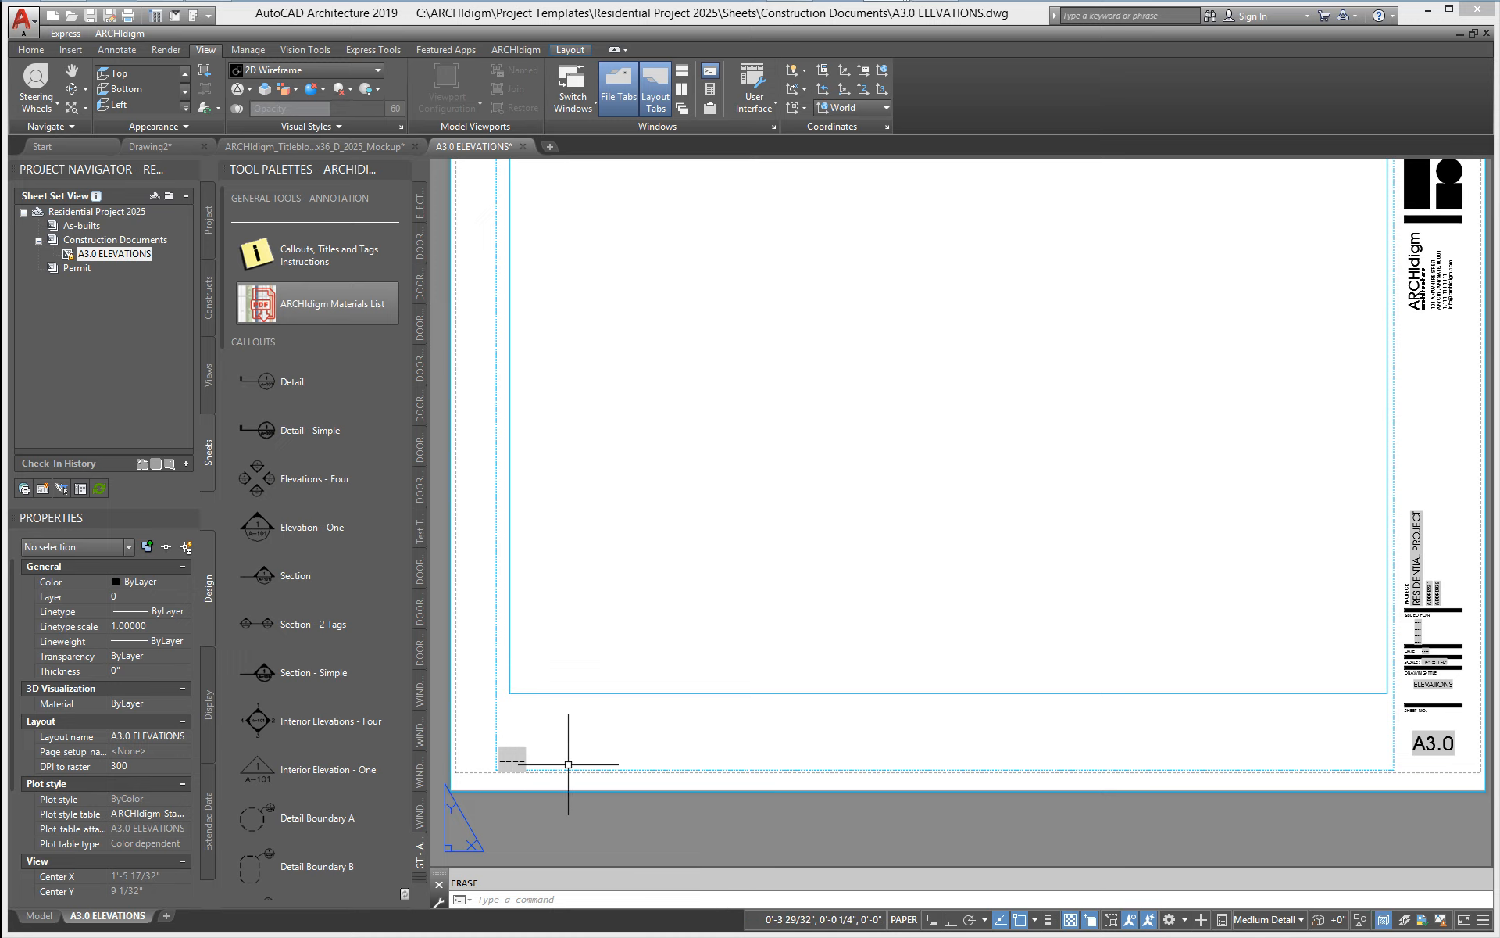
{"action": "middle_click", "coordinate": [786, 735]}
{"action": "middle_click", "coordinate": [786, 735]}
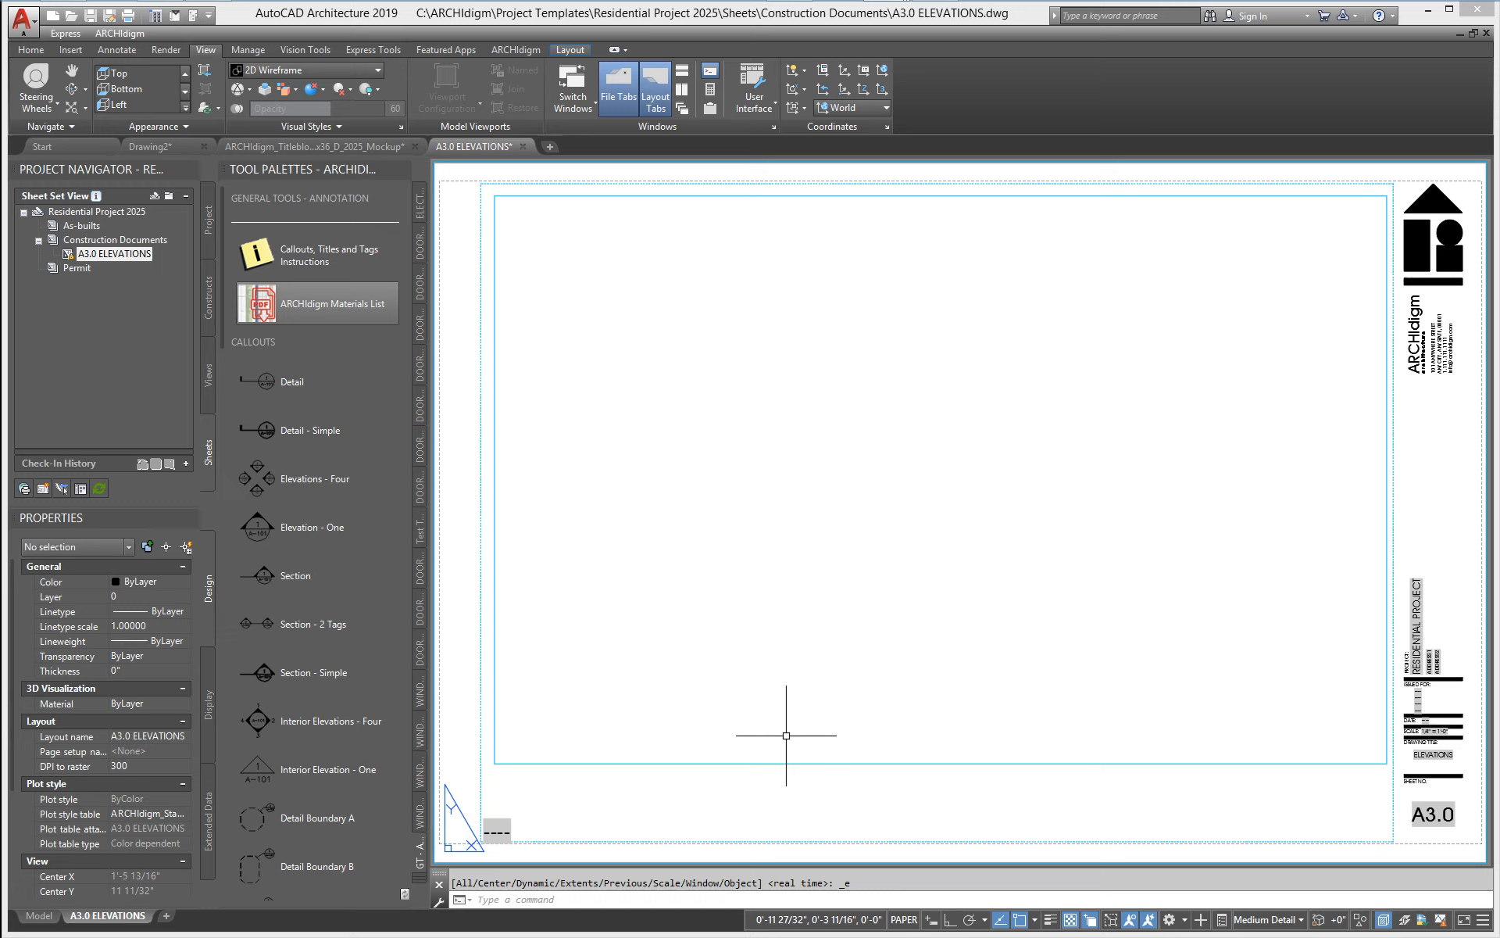